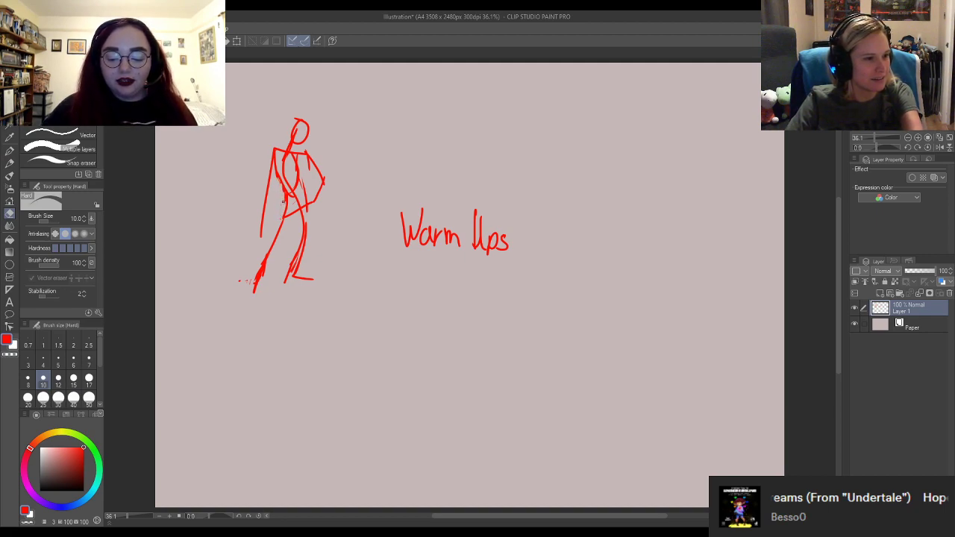
# With the red Turnip pen, sketch a second gesture figure beyond the "Warm Ups" text: curved action line, round head, oval torso and outstretched arm.
pyautogui.press('p')
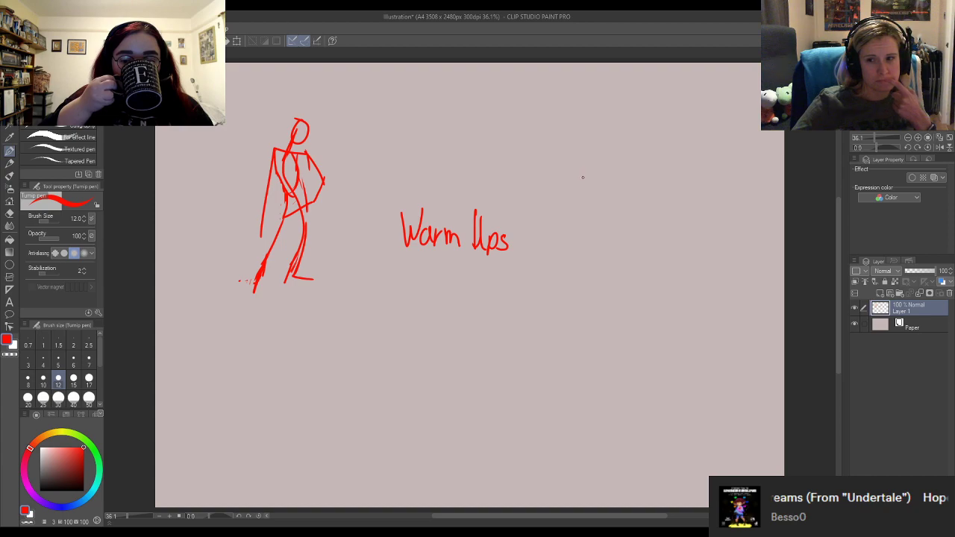
pyautogui.moveTo(587, 125); pyautogui.dragTo(621, 258)
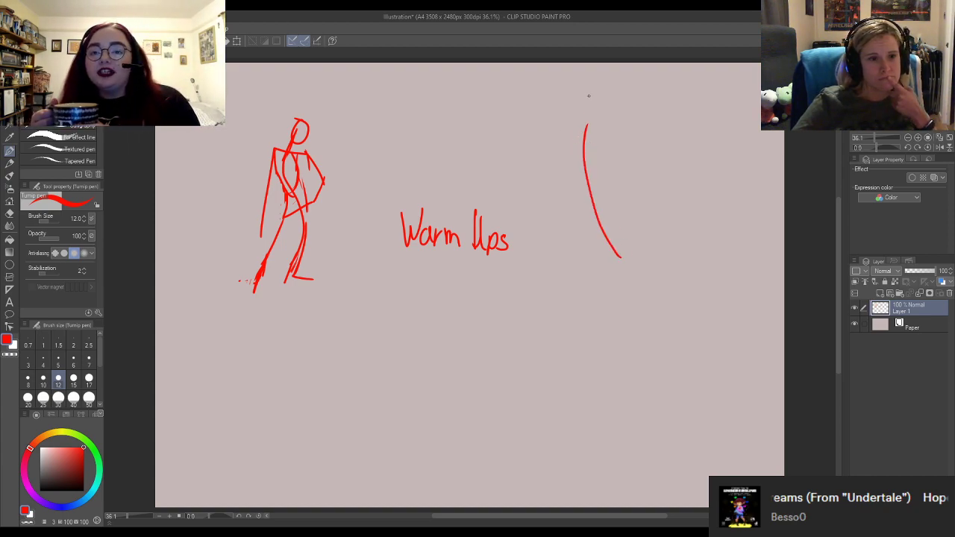
pyautogui.moveTo(588, 100)
pyautogui.mouseDown()
pyautogui.moveTo(571, 109)
pyautogui.moveTo(589, 102)
pyautogui.mouseUp()
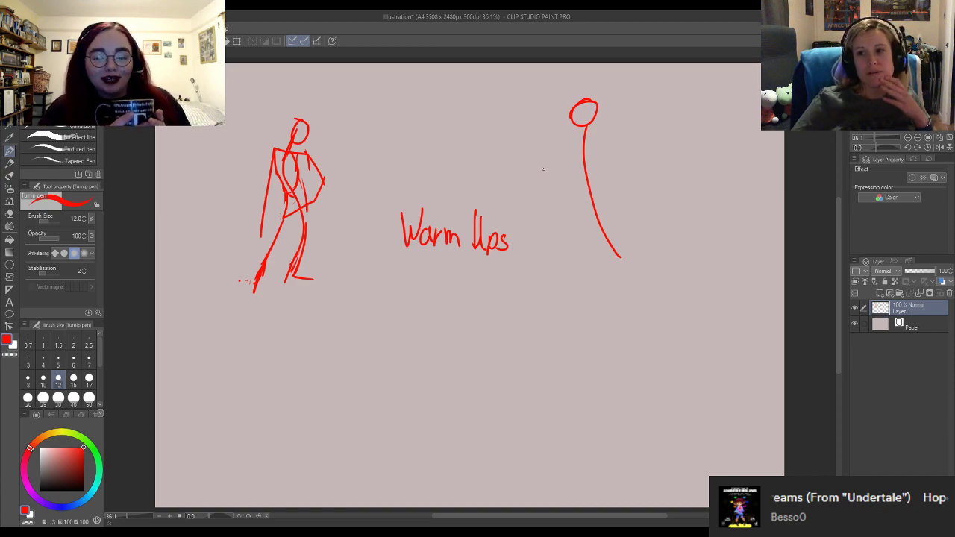
pyautogui.moveTo(595, 141); pyautogui.dragTo(574, 136)
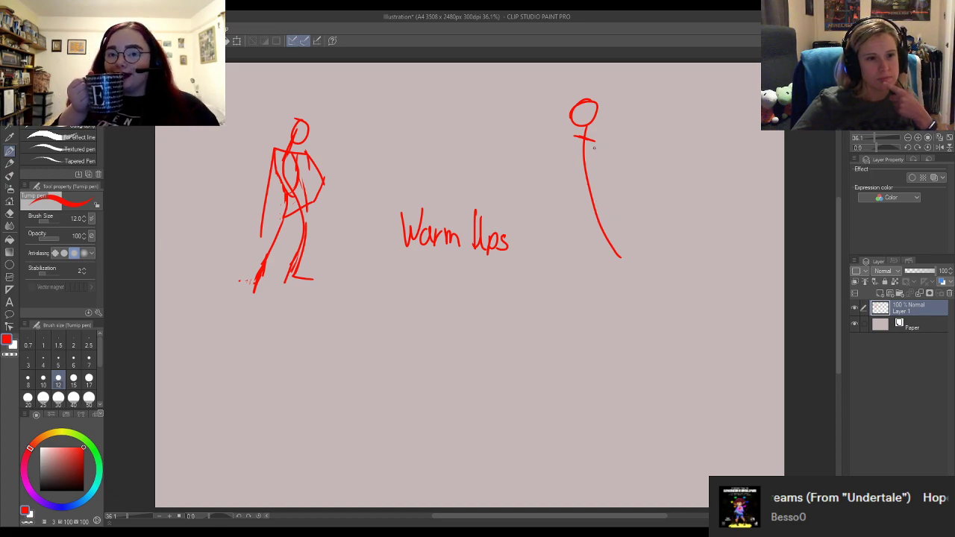
pyautogui.moveTo(580, 138)
pyautogui.mouseDown()
pyautogui.moveTo(567, 179)
pyautogui.moveTo(597, 191)
pyautogui.moveTo(597, 149)
pyautogui.moveTo(632, 170)
pyautogui.mouseUp()
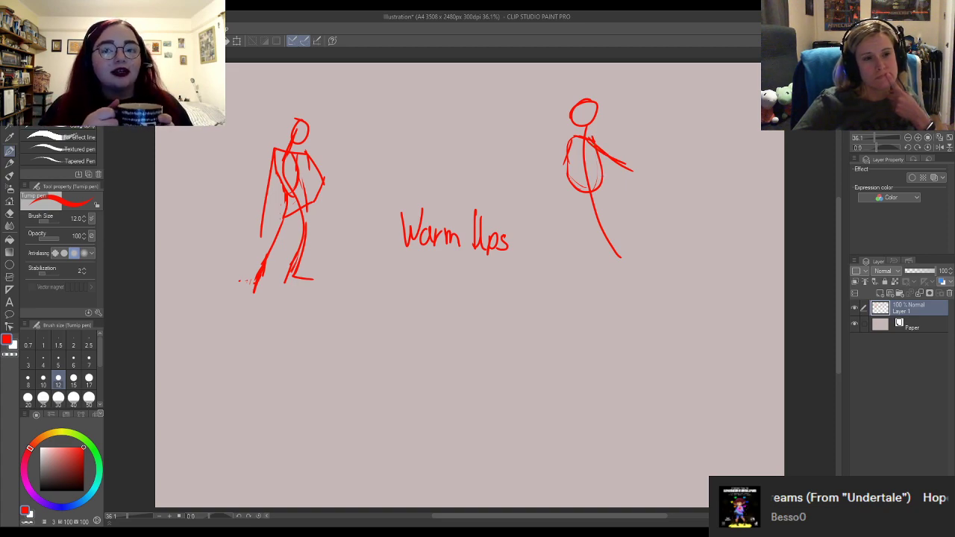
pyautogui.moveTo(589, 144); pyautogui.dragTo(636, 183)
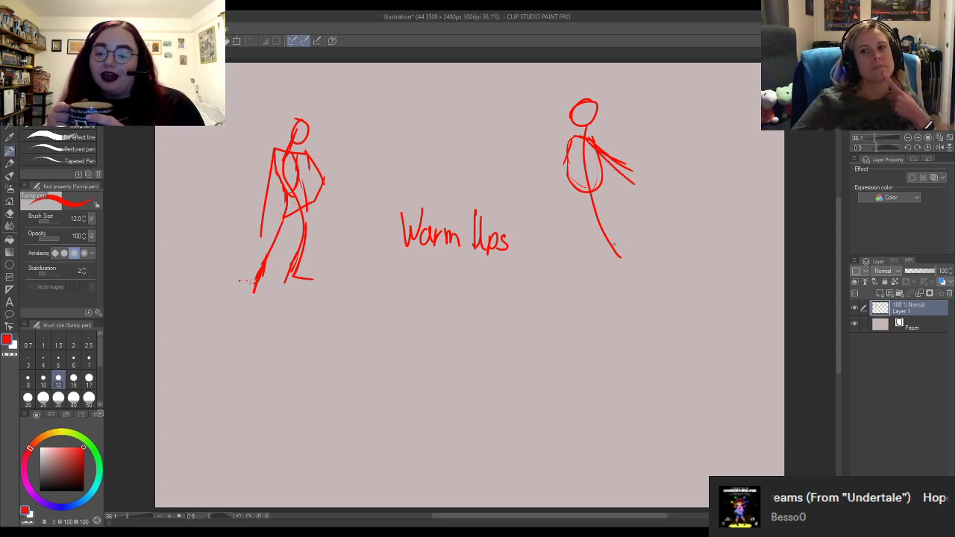
# Sketch the second figure's two striding legs from the hips, rounding out the thighs and calves and adding both feet.
pyautogui.moveTo(605, 229); pyautogui.dragTo(593, 273)
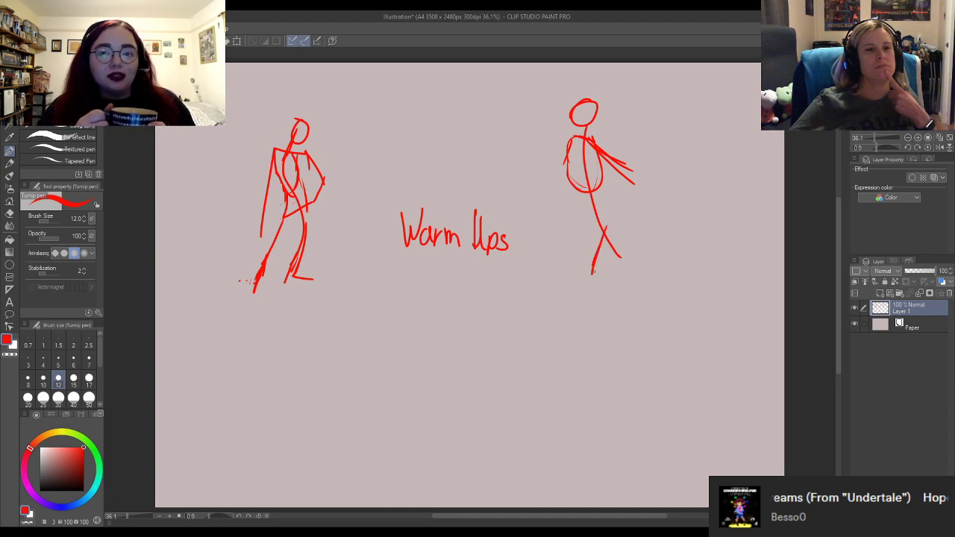
pyautogui.moveTo(601, 218); pyautogui.dragTo(637, 288)
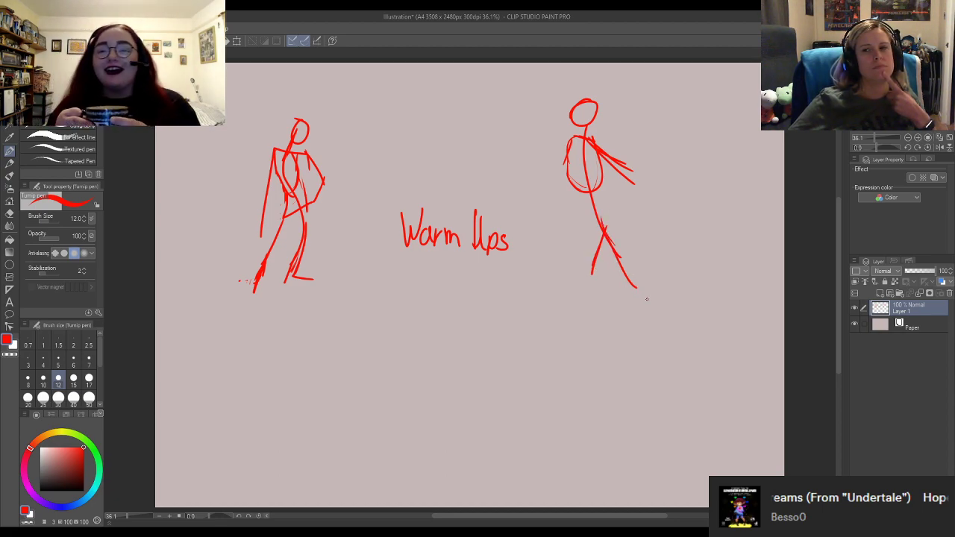
pyautogui.moveTo(632, 282); pyautogui.dragTo(658, 304)
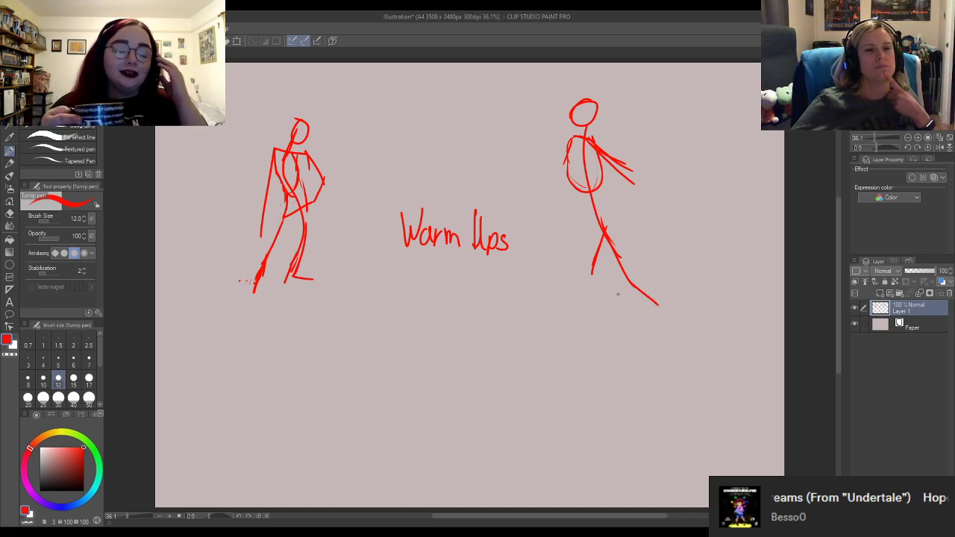
pyautogui.moveTo(606, 216); pyautogui.dragTo(587, 321)
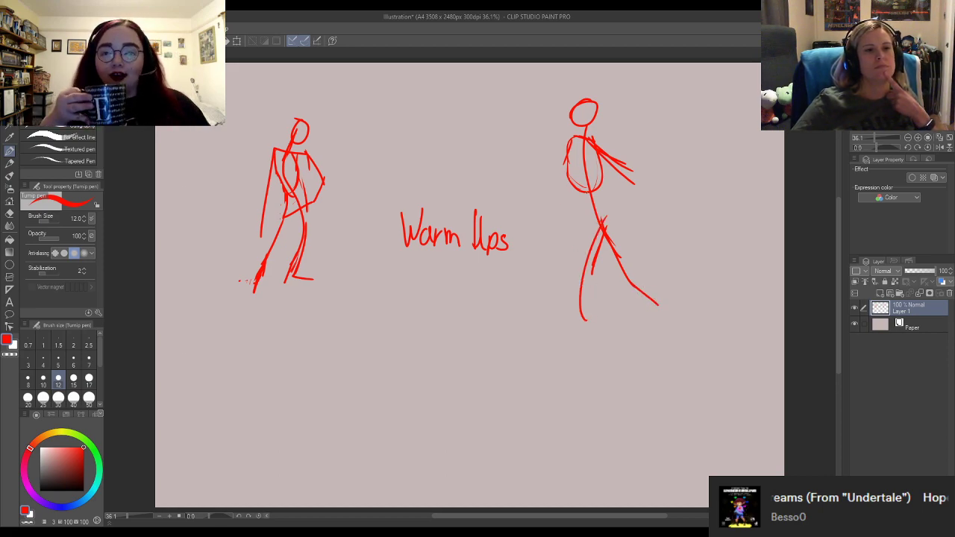
pyautogui.moveTo(585, 237)
pyautogui.mouseDown()
pyautogui.moveTo(618, 226)
pyautogui.moveTo(583, 285)
pyautogui.mouseUp()
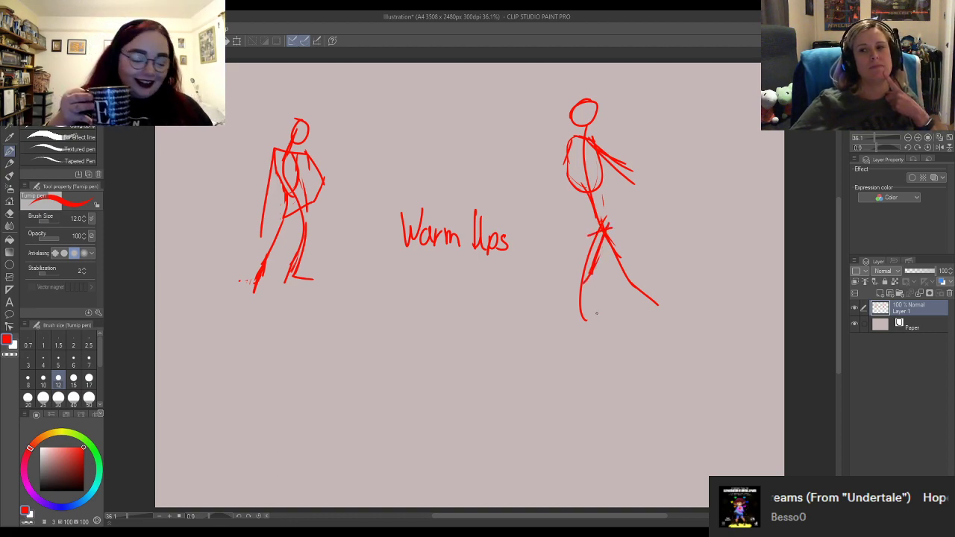
pyautogui.moveTo(590, 270); pyautogui.dragTo(575, 327)
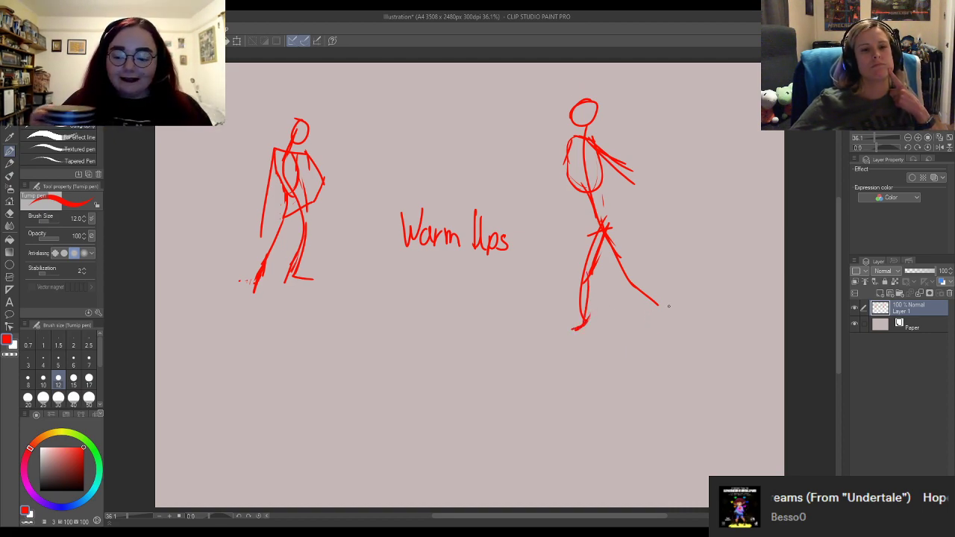
pyautogui.moveTo(655, 289); pyautogui.dragTo(663, 319)
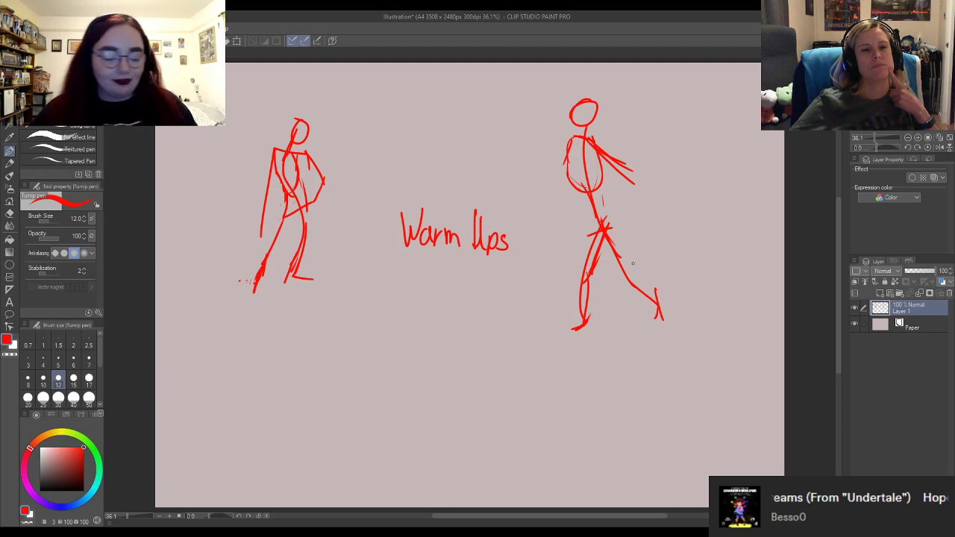
pyautogui.moveTo(605, 225); pyautogui.dragTo(653, 302)
# Fill out the second figure's arm, draw a larger circle around its head, and reinforce the neck and back of the torso.
pyautogui.moveTo(601, 146)
pyautogui.mouseDown()
pyautogui.moveTo(634, 183)
pyautogui.moveTo(601, 147)
pyautogui.mouseUp()
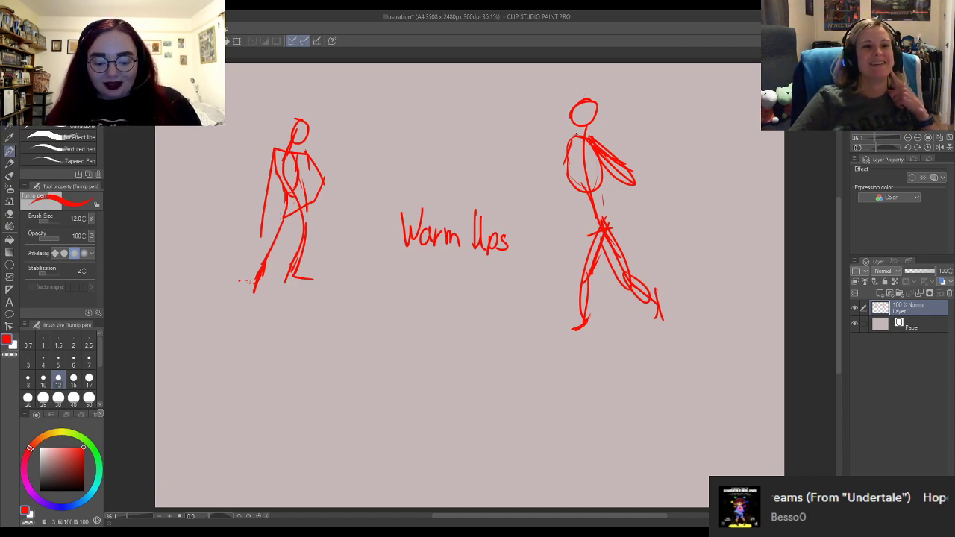
pyautogui.moveTo(588, 94)
pyautogui.mouseDown()
pyautogui.moveTo(568, 119)
pyautogui.moveTo(593, 95)
pyautogui.mouseUp()
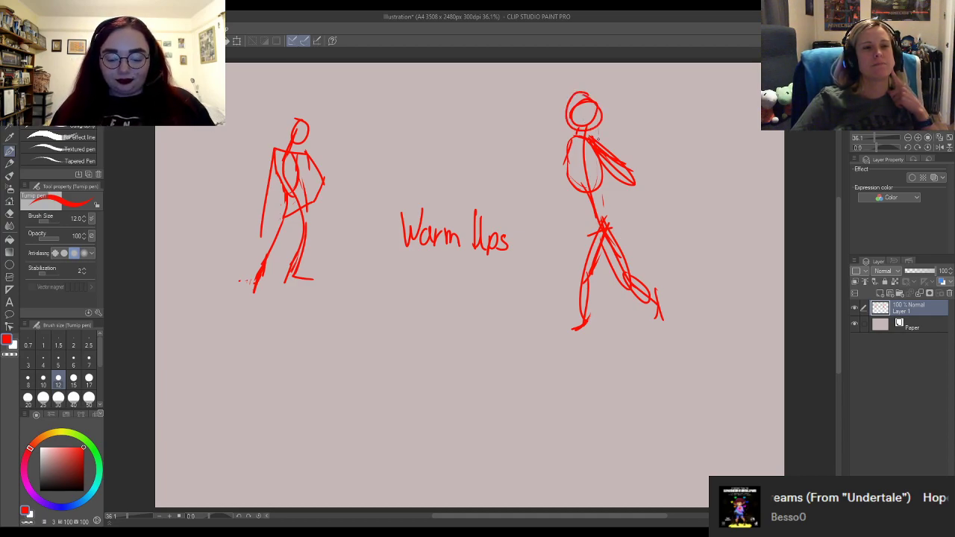
pyautogui.moveTo(575, 130); pyautogui.dragTo(567, 170)
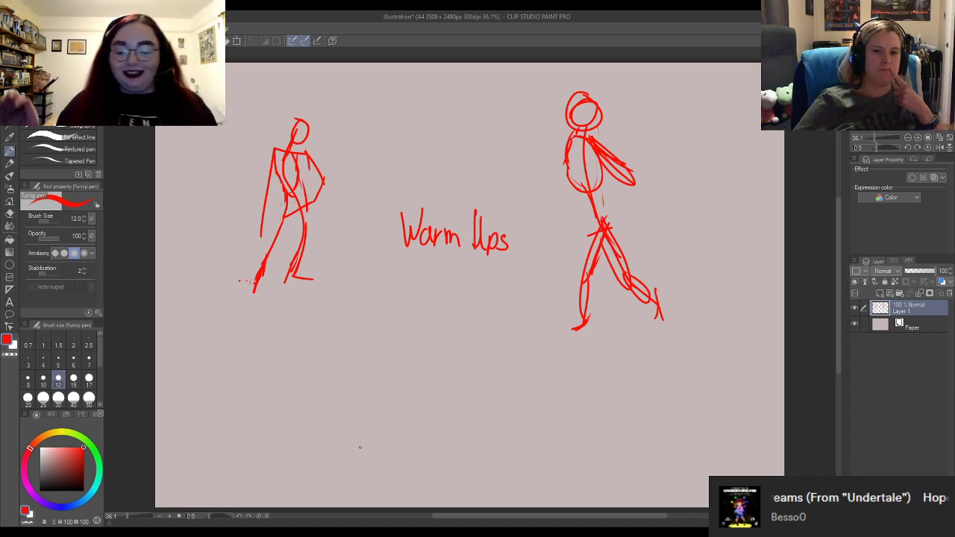
# Erase the heavy strokes on the first figure's rear lower leg and redraw it as a single clean line.
pyautogui.scroll(-2, 373, 326)
pyautogui.scroll(2, 269, 469)
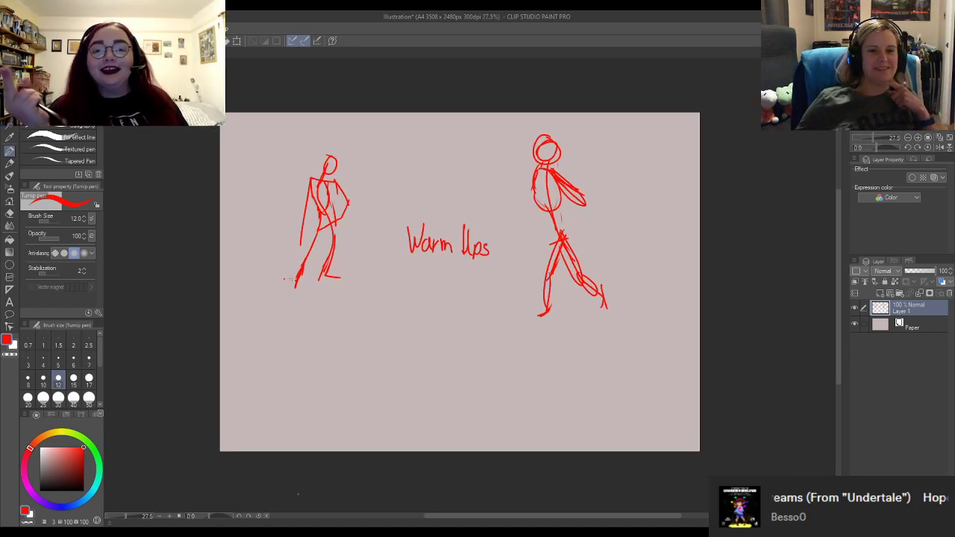
pyautogui.scroll(1, 294, 482)
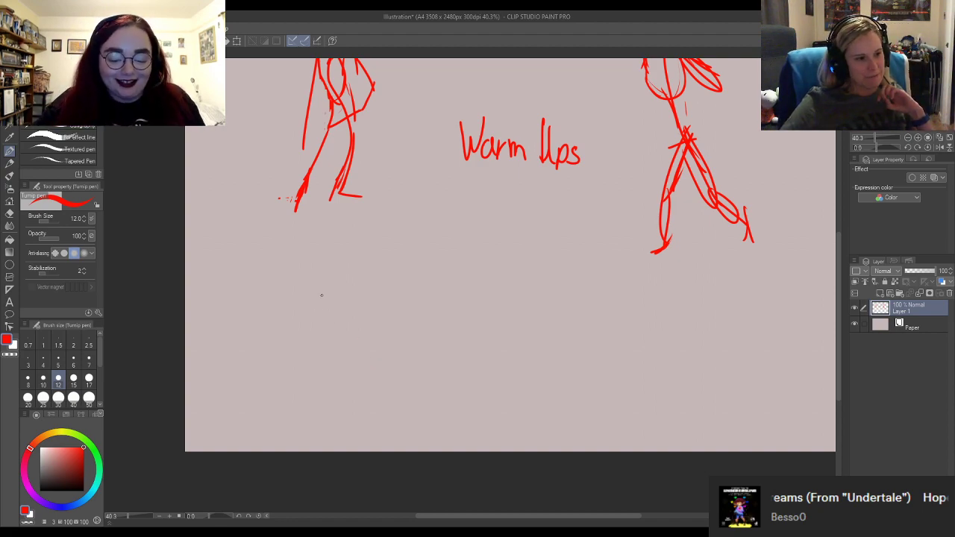
pyautogui.press('e')
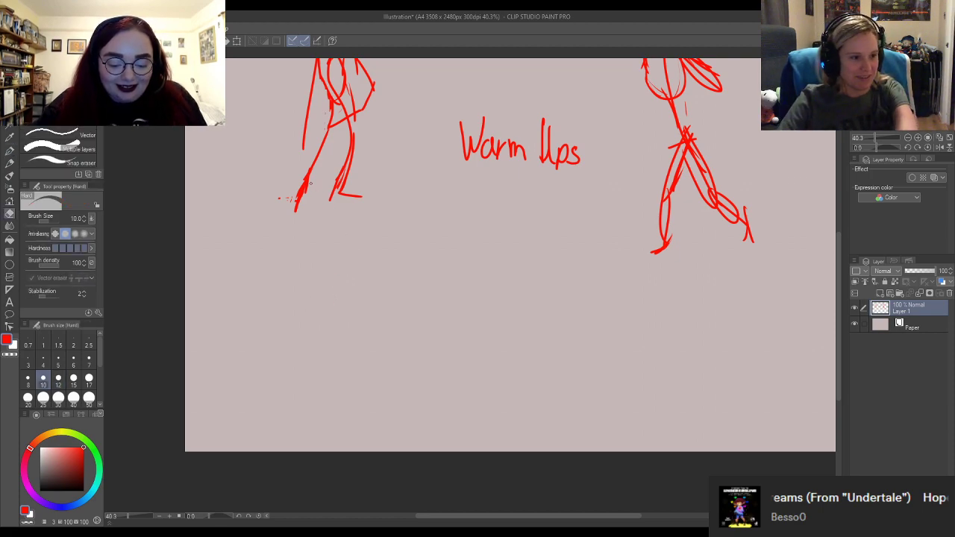
pyautogui.moveTo(298, 198); pyautogui.dragTo(306, 174)
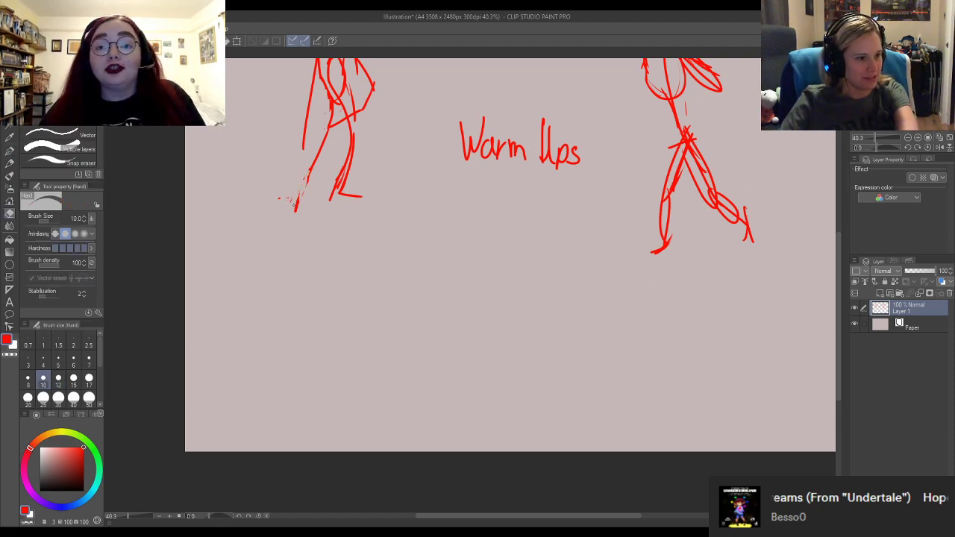
pyautogui.press('p')
pyautogui.moveTo(296, 211); pyautogui.dragTo(308, 175)
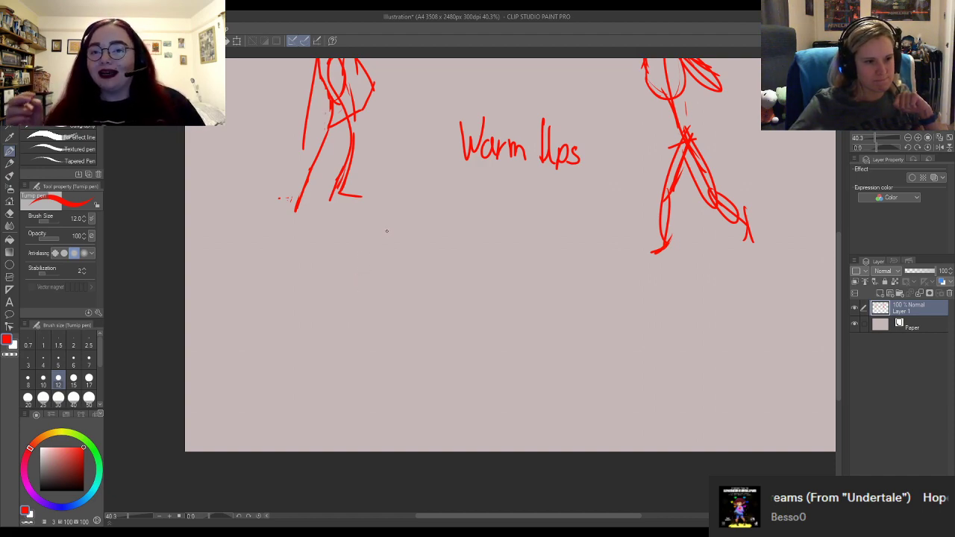
# Sketch a third figure's upper body below the first: curved action line extending into a raised arm, round head, shoulders, torso and bent lowered arm.
pyautogui.moveTo(364, 233)
pyautogui.mouseDown()
pyautogui.moveTo(352, 249)
pyautogui.moveTo(340, 367)
pyautogui.mouseUp()
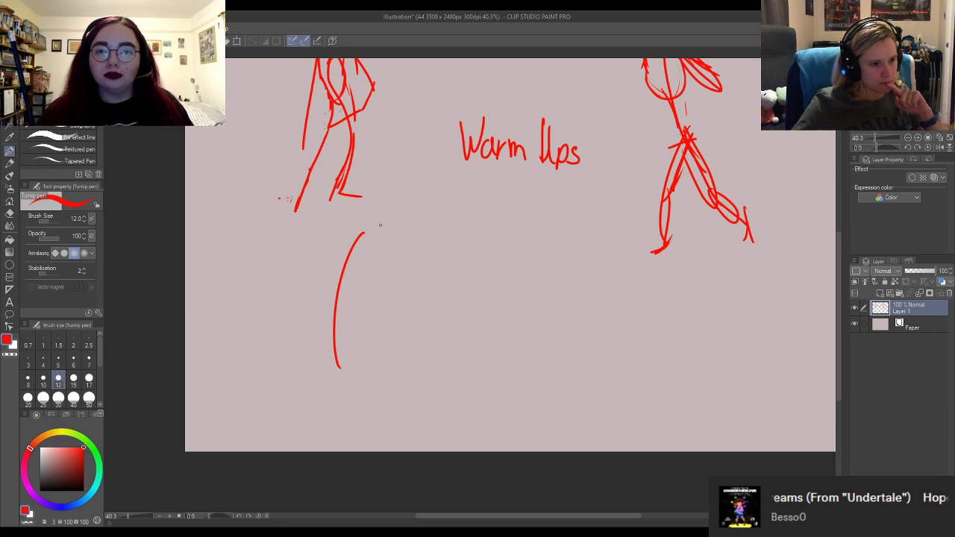
pyautogui.moveTo(374, 226)
pyautogui.mouseDown()
pyautogui.moveTo(339, 280)
pyautogui.moveTo(375, 309)
pyautogui.mouseUp()
pyautogui.moveTo(370, 264)
pyautogui.mouseDown()
pyautogui.moveTo(360, 290)
pyautogui.moveTo(377, 257)
pyautogui.moveTo(376, 303)
pyautogui.mouseUp()
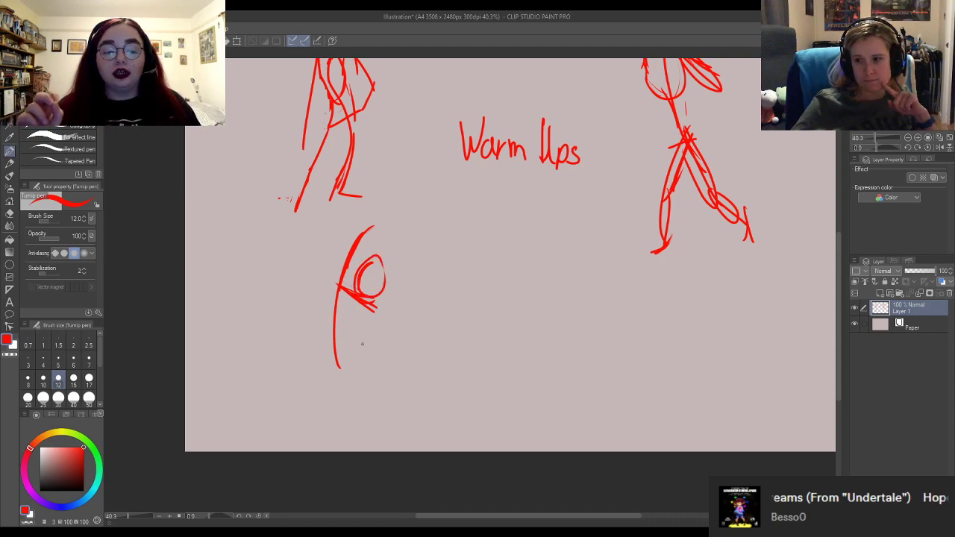
pyautogui.moveTo(332, 317)
pyautogui.mouseDown()
pyautogui.moveTo(357, 397)
pyautogui.moveTo(411, 428)
pyautogui.mouseUp()
pyautogui.moveTo(368, 311); pyautogui.dragTo(347, 363)
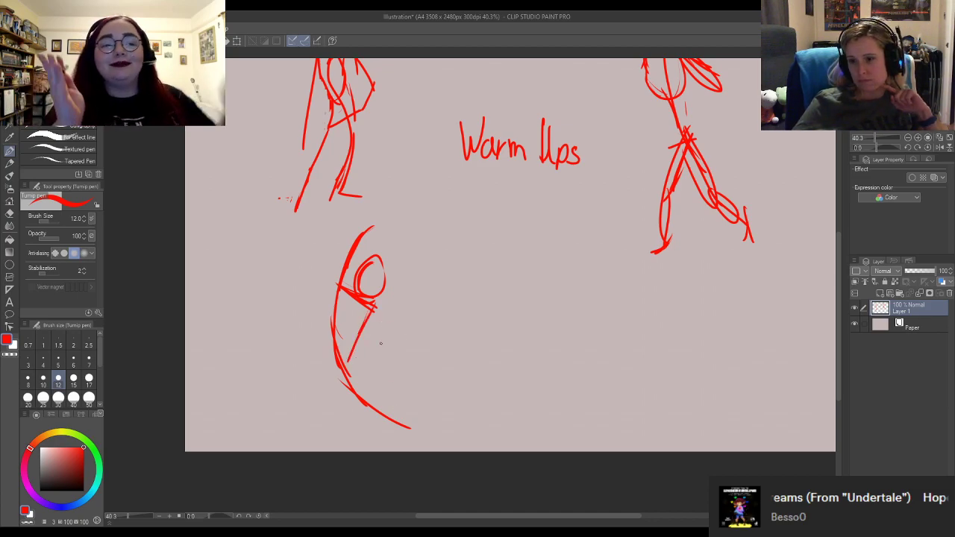
pyautogui.moveTo(374, 308)
pyautogui.mouseDown()
pyautogui.moveTo(407, 361)
pyautogui.moveTo(377, 330)
pyautogui.moveTo(405, 379)
pyautogui.mouseUp()
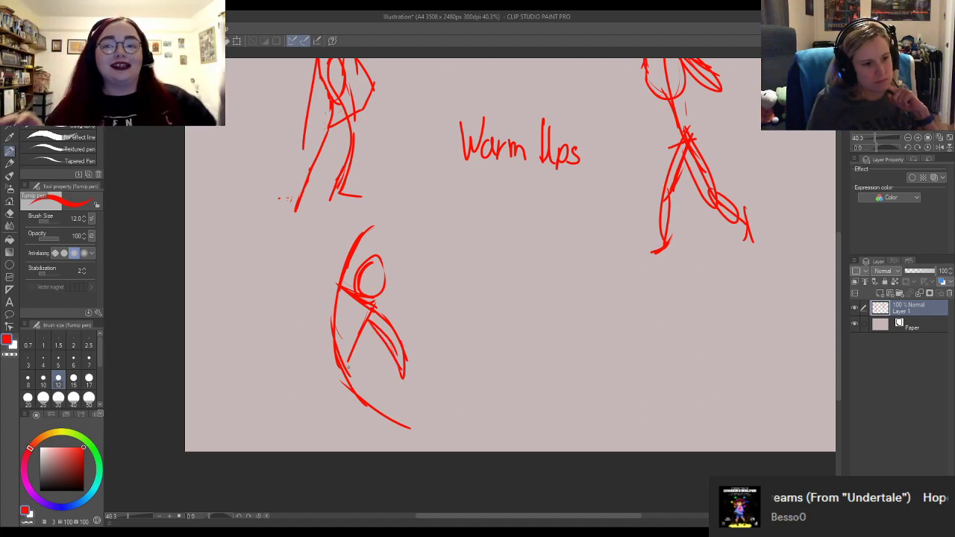
# Sketch the third figure's legs in a lunge, one bent at the knee and the other stretched out to a pointed foot.
pyautogui.moveTo(347, 370)
pyautogui.mouseDown()
pyautogui.moveTo(309, 398)
pyautogui.moveTo(324, 367)
pyautogui.moveTo(286, 379)
pyautogui.moveTo(343, 436)
pyautogui.mouseUp()
pyautogui.moveTo(304, 379); pyautogui.dragTo(341, 433)
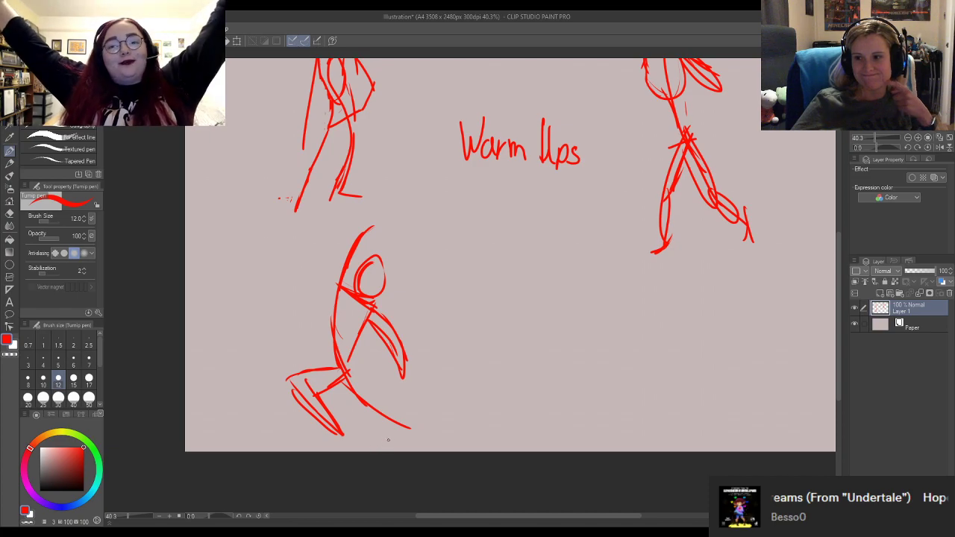
pyautogui.moveTo(345, 385)
pyautogui.mouseDown()
pyautogui.moveTo(419, 448)
pyautogui.moveTo(411, 438)
pyautogui.moveTo(457, 448)
pyautogui.mouseUp()
pyautogui.moveTo(410, 429); pyautogui.dragTo(455, 444)
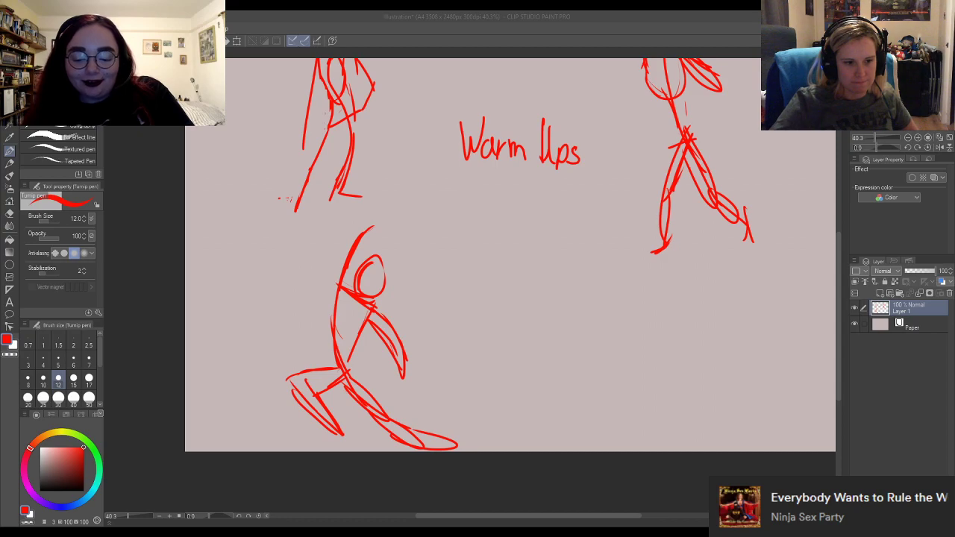
# Start a fourth figure on all fours below the striding one: arched action line, round head, neck, shoulder and supporting arm with its hand.
pyautogui.click(541, 386)
pyautogui.moveTo(533, 398)
pyautogui.mouseDown()
pyautogui.moveTo(561, 334)
pyautogui.moveTo(716, 401)
pyautogui.mouseUp()
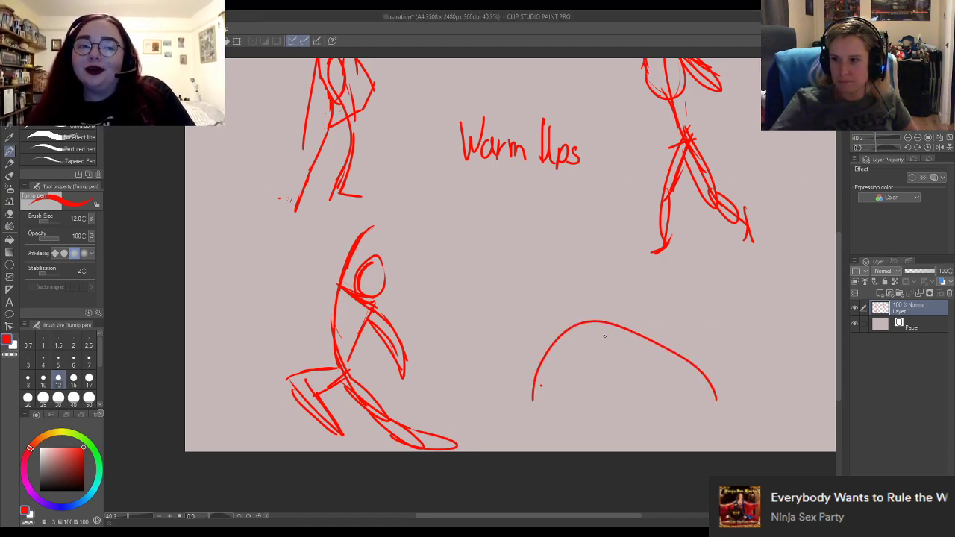
pyautogui.moveTo(527, 371)
pyautogui.mouseDown()
pyautogui.moveTo(540, 338)
pyautogui.moveTo(574, 340)
pyautogui.moveTo(582, 315)
pyautogui.moveTo(570, 323)
pyautogui.mouseUp()
pyautogui.moveTo(581, 321)
pyautogui.mouseDown()
pyautogui.moveTo(593, 316)
pyautogui.moveTo(540, 285)
pyautogui.mouseUp()
pyautogui.moveTo(561, 338); pyautogui.dragTo(539, 388)
pyautogui.moveTo(557, 365); pyautogui.dragTo(531, 400)
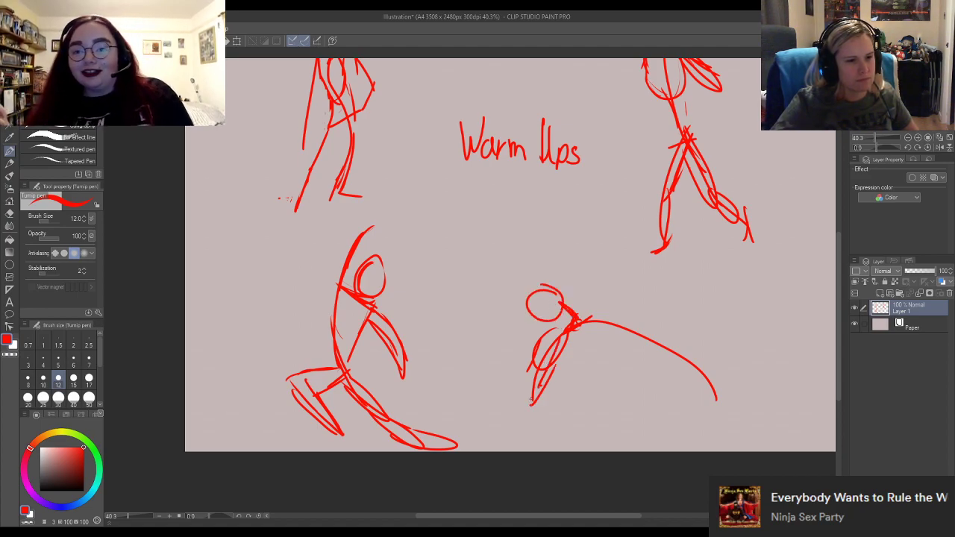
pyautogui.moveTo(548, 334)
pyautogui.mouseDown()
pyautogui.moveTo(513, 403)
pyautogui.moveTo(531, 418)
pyautogui.mouseUp()
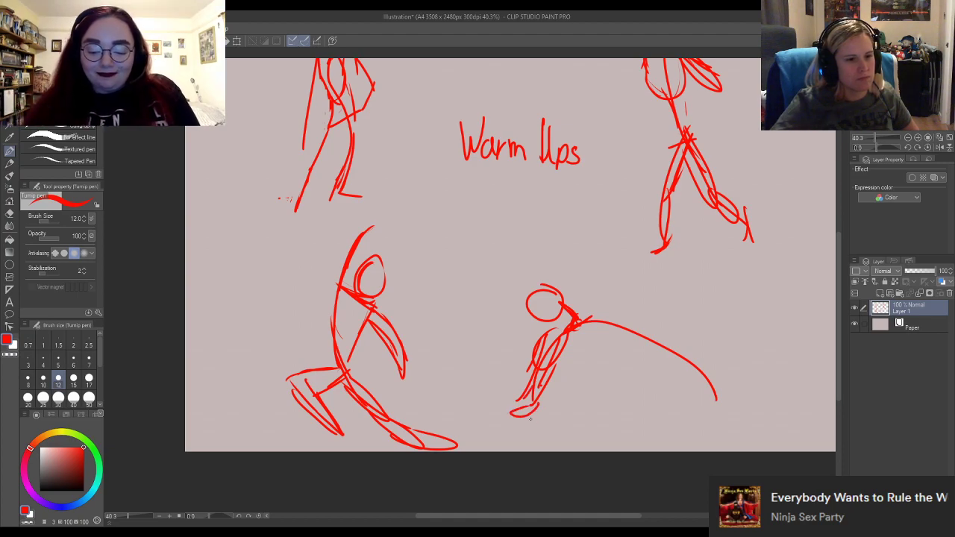
# Sketch the fourth figure's ribcage oval, back and belly lines, bent kneeling leg and the other leg extended straight behind.
pyautogui.moveTo(572, 333)
pyautogui.mouseDown()
pyautogui.moveTo(613, 348)
pyautogui.moveTo(600, 319)
pyautogui.mouseUp()
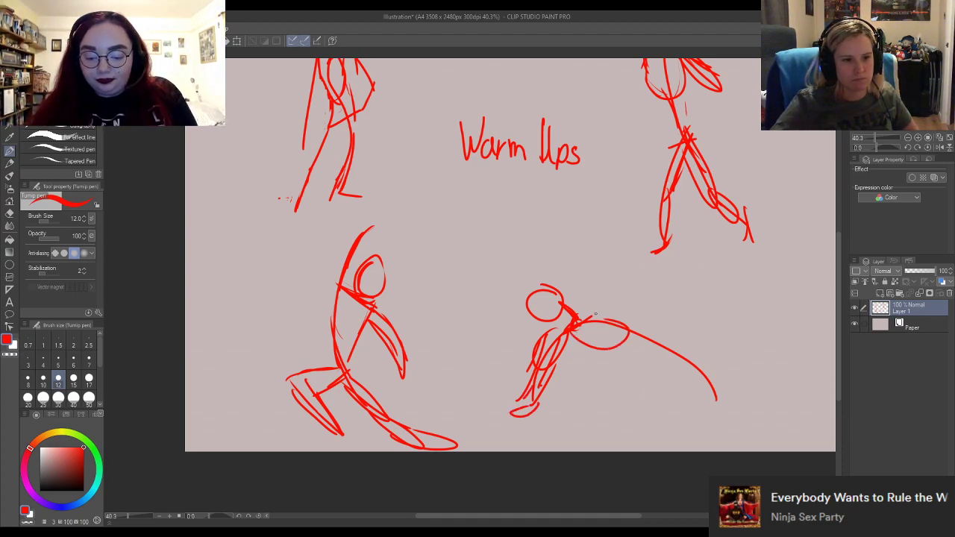
pyautogui.moveTo(591, 314)
pyautogui.mouseDown()
pyautogui.moveTo(658, 351)
pyautogui.moveTo(704, 351)
pyautogui.mouseUp()
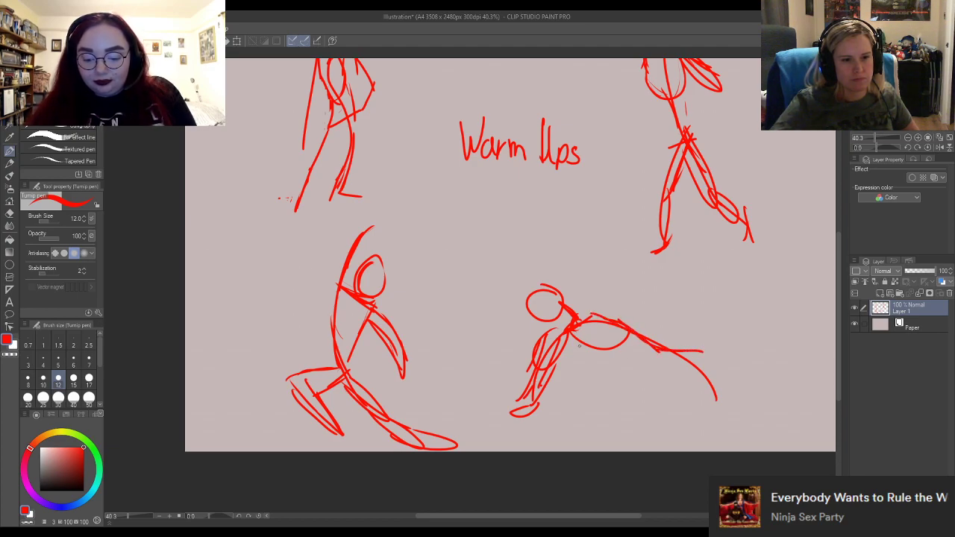
pyautogui.moveTo(572, 348)
pyautogui.mouseDown()
pyautogui.moveTo(652, 375)
pyautogui.moveTo(626, 417)
pyautogui.moveTo(699, 425)
pyautogui.mouseUp()
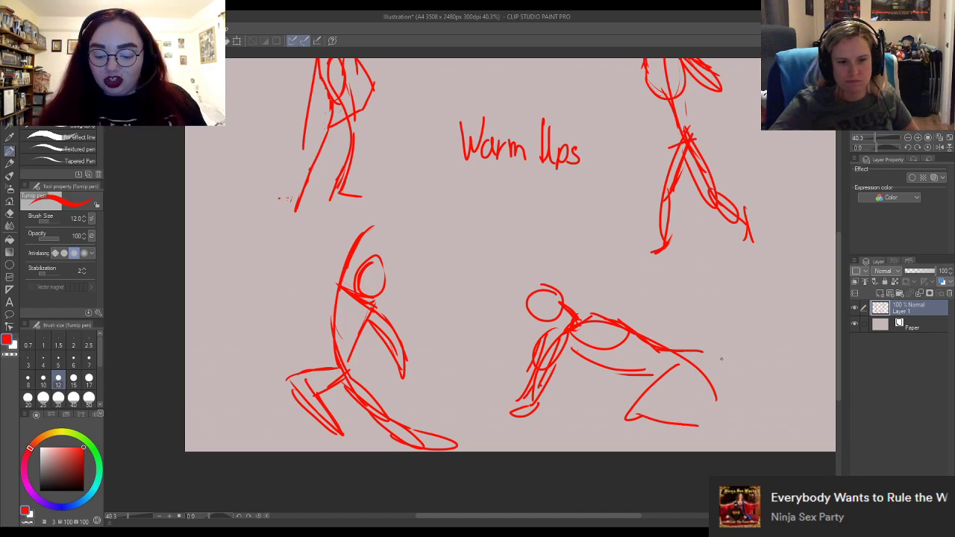
pyautogui.moveTo(701, 351); pyautogui.dragTo(813, 416)
pyautogui.moveTo(703, 387); pyautogui.dragTo(818, 417)
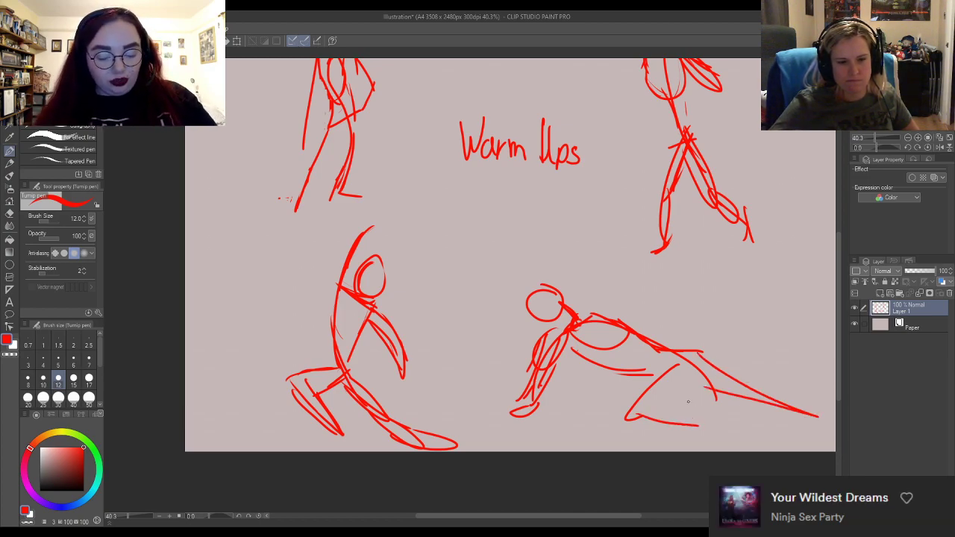
pyautogui.moveTo(662, 413)
pyautogui.mouseDown()
pyautogui.moveTo(707, 393)
pyautogui.moveTo(694, 409)
pyautogui.moveTo(742, 418)
pyautogui.mouseUp()
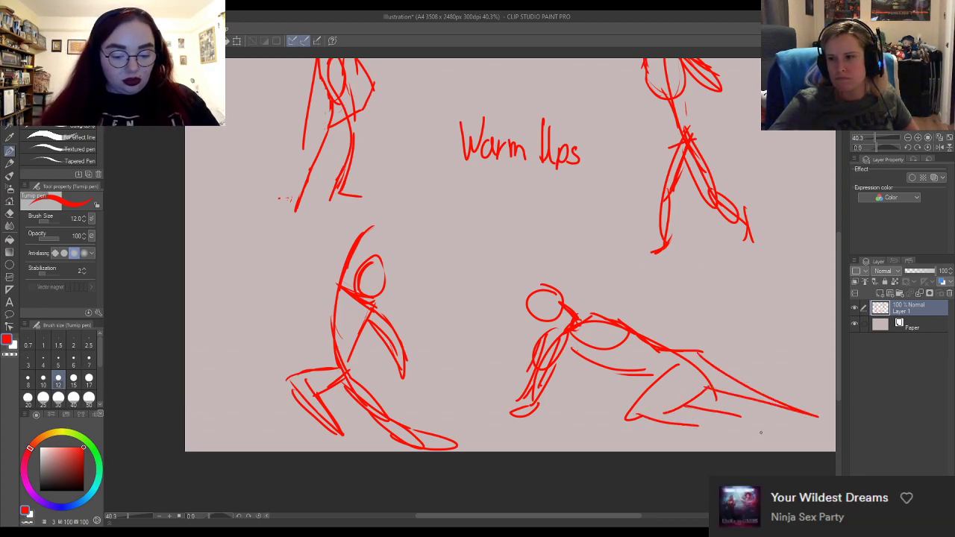
# Add a long curved arm shape along the fourth figure's back and thicken its supporting arm with extra strokes.
pyautogui.moveTo(598, 319)
pyautogui.mouseDown()
pyautogui.moveTo(690, 323)
pyautogui.moveTo(697, 349)
pyautogui.mouseUp()
pyautogui.moveTo(631, 324)
pyautogui.mouseDown()
pyautogui.moveTo(692, 332)
pyautogui.moveTo(697, 350)
pyautogui.mouseUp()
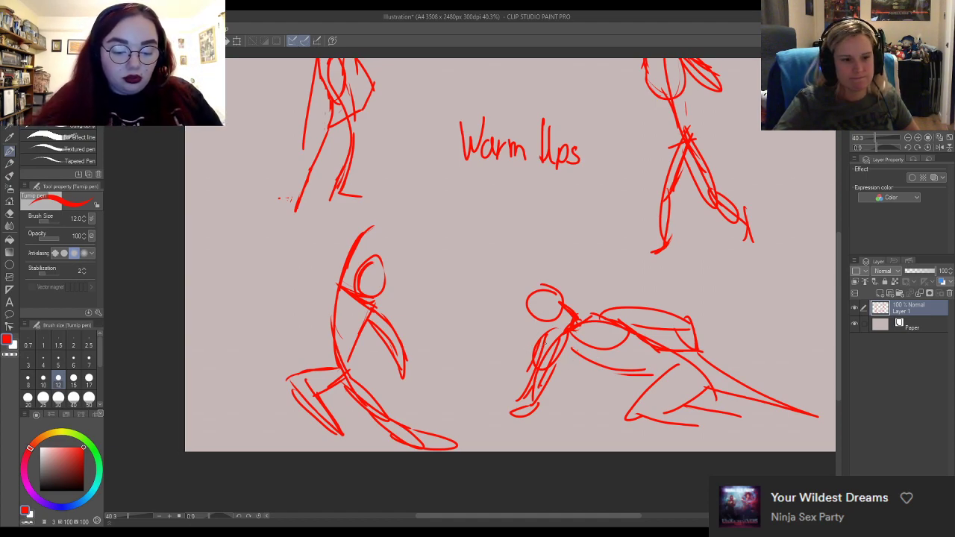
pyautogui.moveTo(576, 340); pyautogui.dragTo(547, 372)
pyautogui.moveTo(546, 370); pyautogui.dragTo(534, 376)
pyautogui.moveTo(559, 336); pyautogui.dragTo(538, 367)
pyautogui.moveTo(542, 379); pyautogui.dragTo(534, 404)
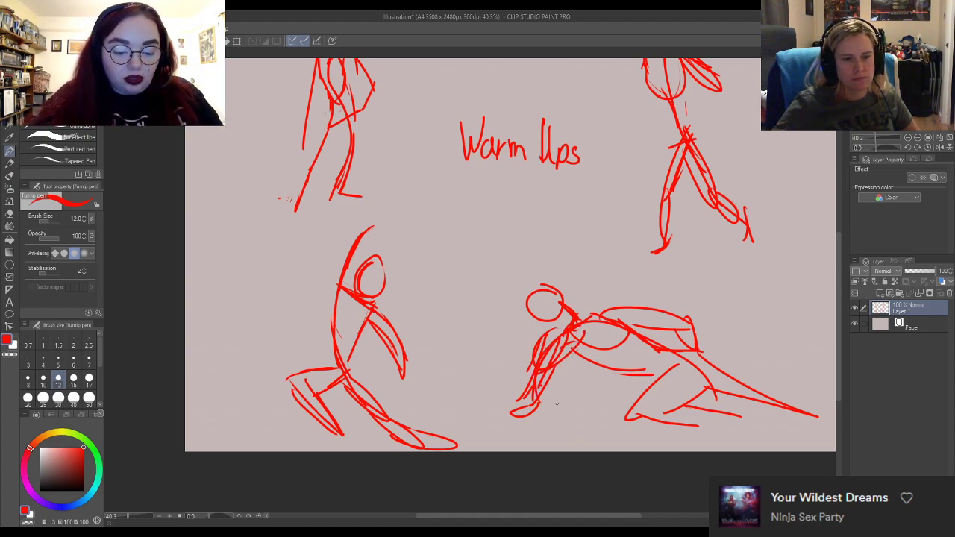
# Start a fifth, standing figure beside the striding one: long curved action line, near-horizontal shoulder line and doubled back line.
pyautogui.scroll(-3, 376, 199)
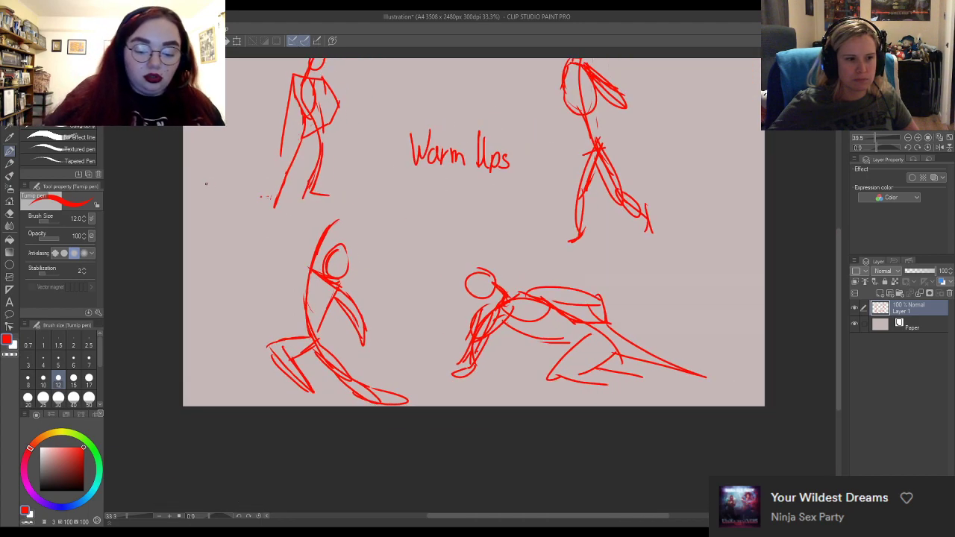
pyautogui.scroll(-1, 468, 207)
pyautogui.scroll(-1, 468, 207)
pyautogui.scroll(3, 547, 132)
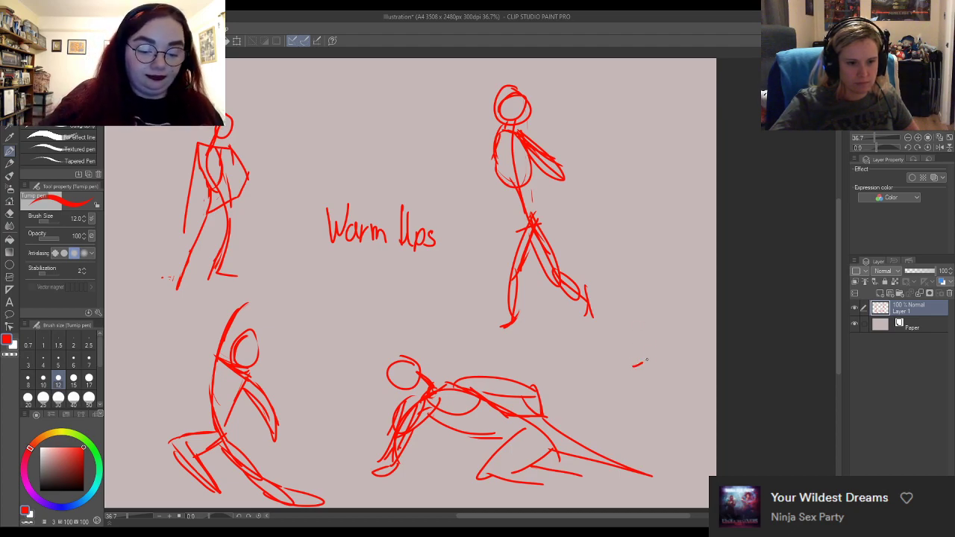
pyautogui.moveTo(633, 365)
pyautogui.mouseDown()
pyautogui.moveTo(651, 245)
pyautogui.moveTo(646, 382)
pyautogui.mouseUp()
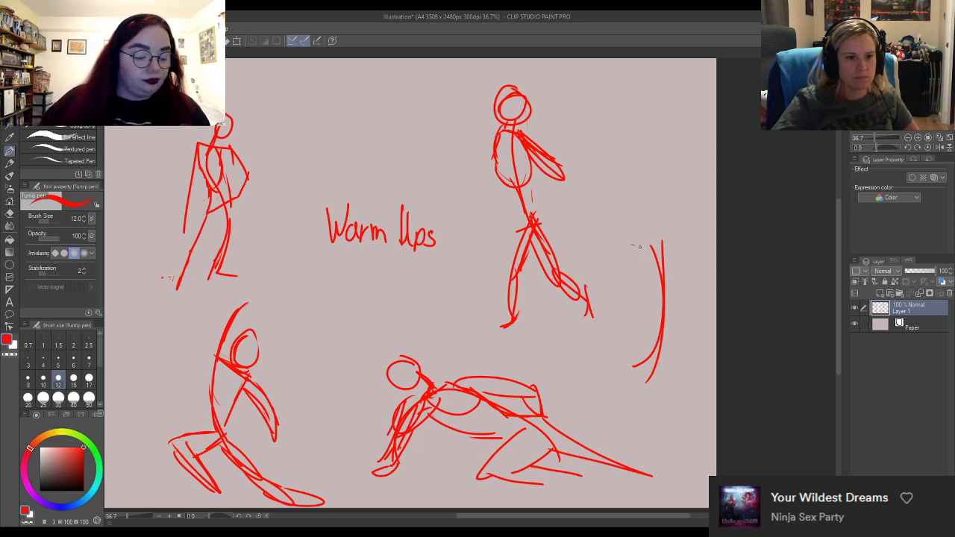
pyautogui.moveTo(664, 242); pyautogui.dragTo(621, 241)
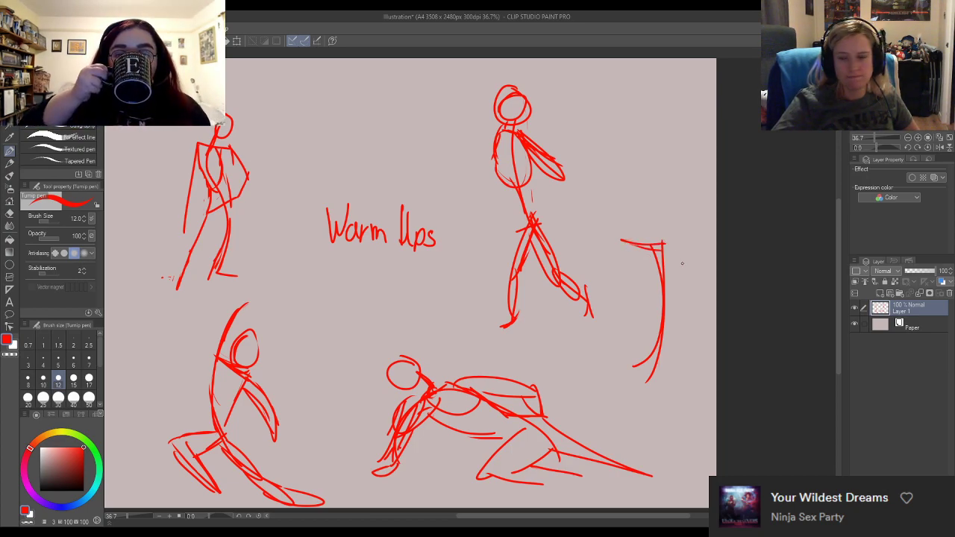
pyautogui.moveTo(669, 241); pyautogui.dragTo(672, 306)
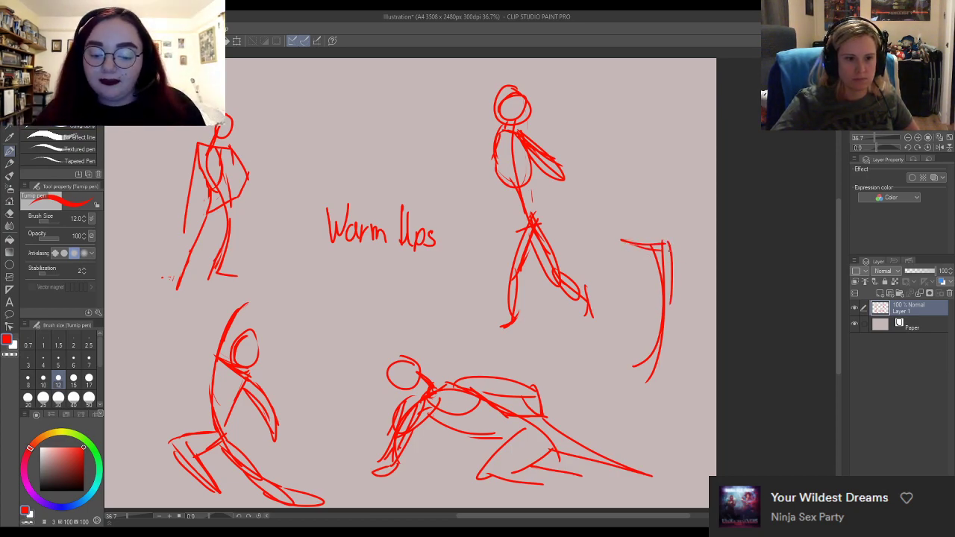
pyautogui.moveTo(667, 242); pyautogui.dragTo(664, 325)
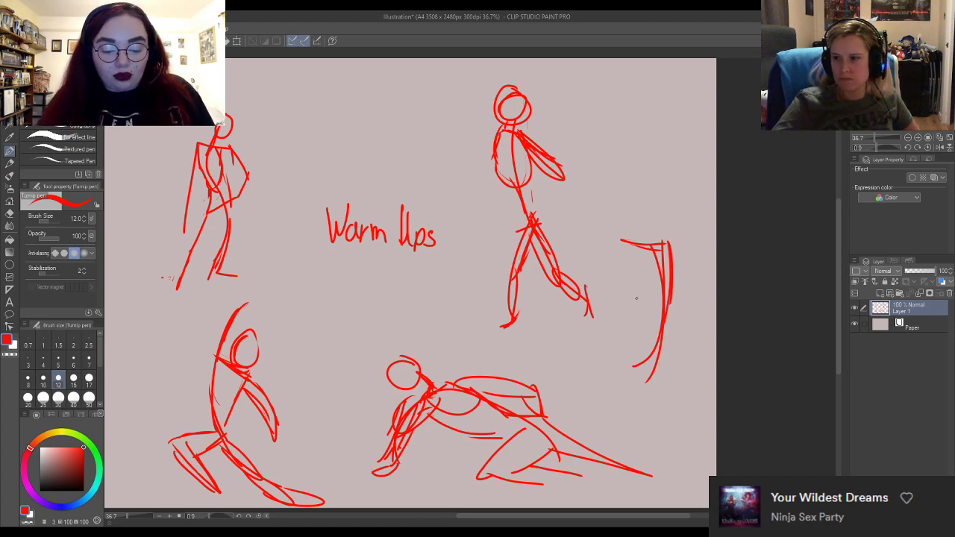
# Sketch the fifth figure's tapering torso front, straight standing leg and the other leg stretched diagonally outward to a pointed foot.
pyautogui.moveTo(631, 245)
pyautogui.mouseDown()
pyautogui.moveTo(675, 304)
pyautogui.moveTo(654, 405)
pyautogui.mouseUp()
pyautogui.moveTo(656, 327); pyautogui.dragTo(661, 416)
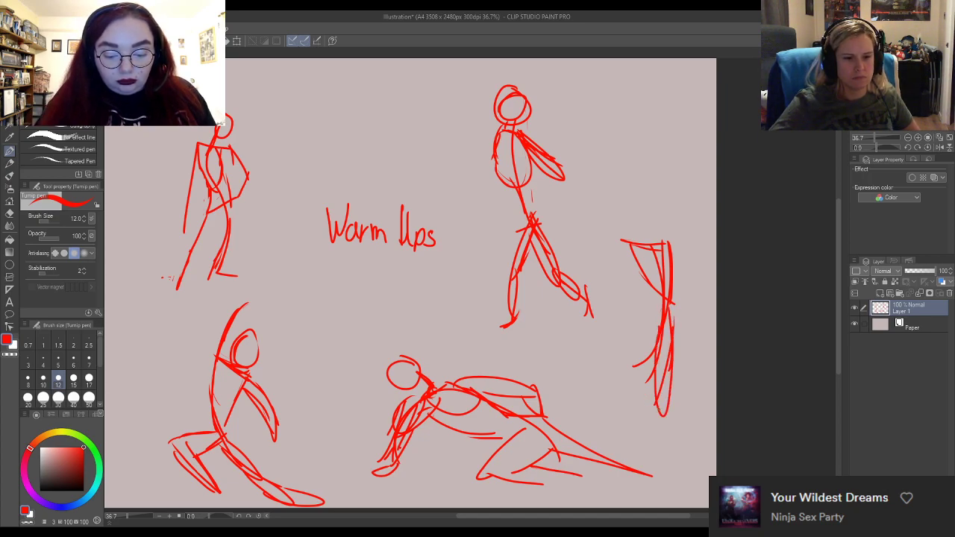
pyautogui.moveTo(661, 322)
pyautogui.mouseDown()
pyautogui.moveTo(630, 376)
pyautogui.moveTo(641, 341)
pyautogui.moveTo(606, 391)
pyautogui.moveTo(625, 381)
pyautogui.moveTo(602, 405)
pyautogui.mouseUp()
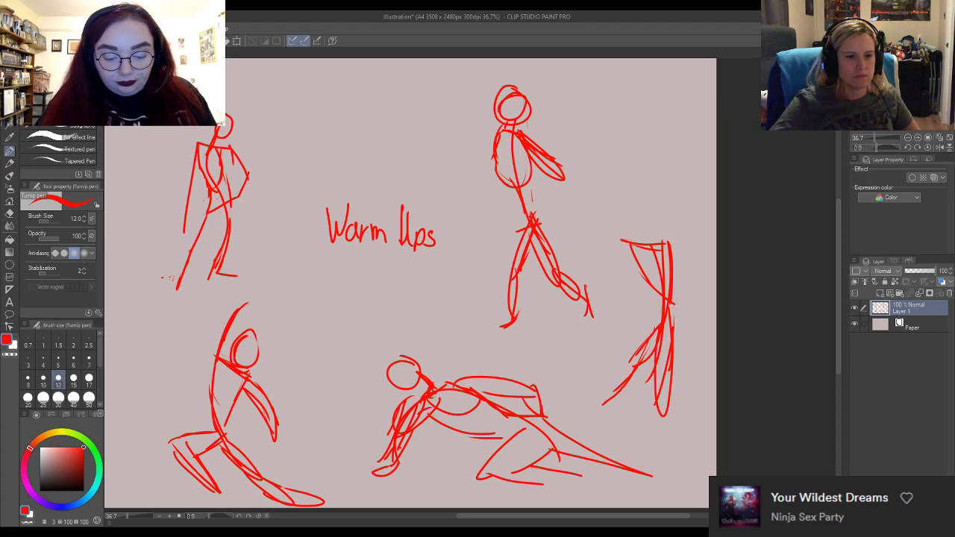
pyautogui.moveTo(647, 336)
pyautogui.mouseDown()
pyautogui.moveTo(623, 388)
pyautogui.moveTo(598, 408)
pyautogui.mouseUp()
pyautogui.moveTo(644, 385); pyautogui.dragTo(590, 415)
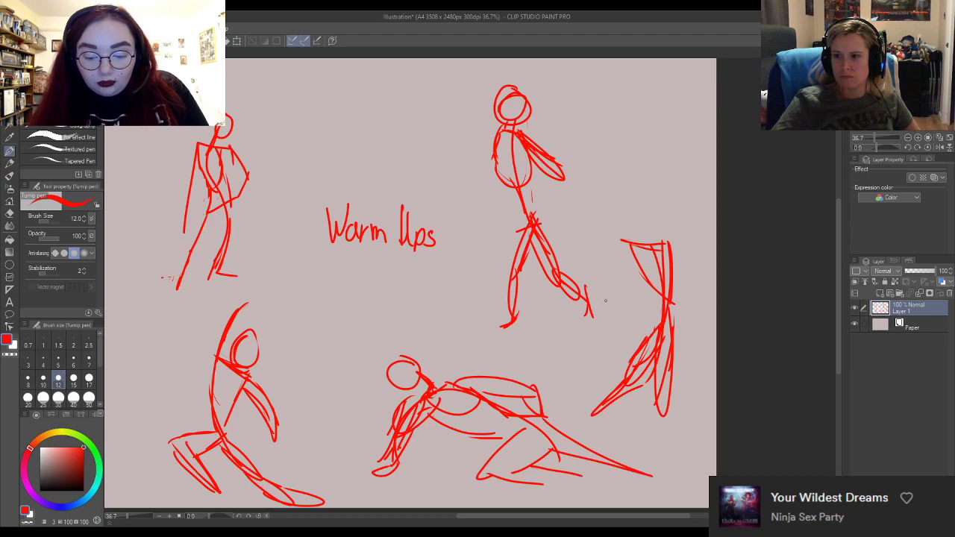
# Add the fifth figure's hanging arm, the other arm reaching out toward the striding figure's foot, and its neck and round head.
pyautogui.moveTo(626, 241)
pyautogui.mouseDown()
pyautogui.moveTo(616, 251)
pyautogui.moveTo(679, 280)
pyautogui.moveTo(682, 341)
pyautogui.mouseUp()
pyautogui.moveTo(674, 306); pyautogui.dragTo(682, 361)
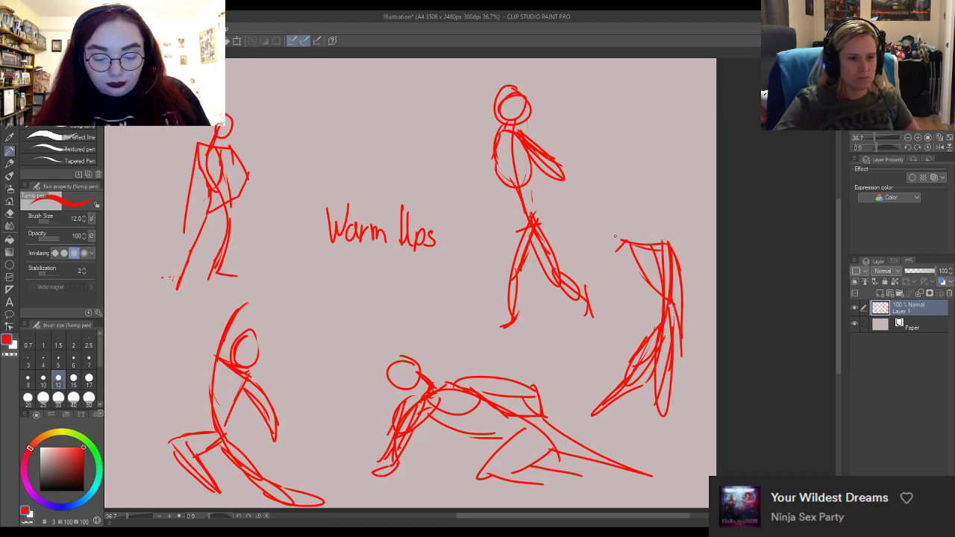
pyautogui.moveTo(623, 242)
pyautogui.mouseDown()
pyautogui.moveTo(561, 265)
pyautogui.moveTo(576, 280)
pyautogui.moveTo(642, 250)
pyautogui.mouseUp()
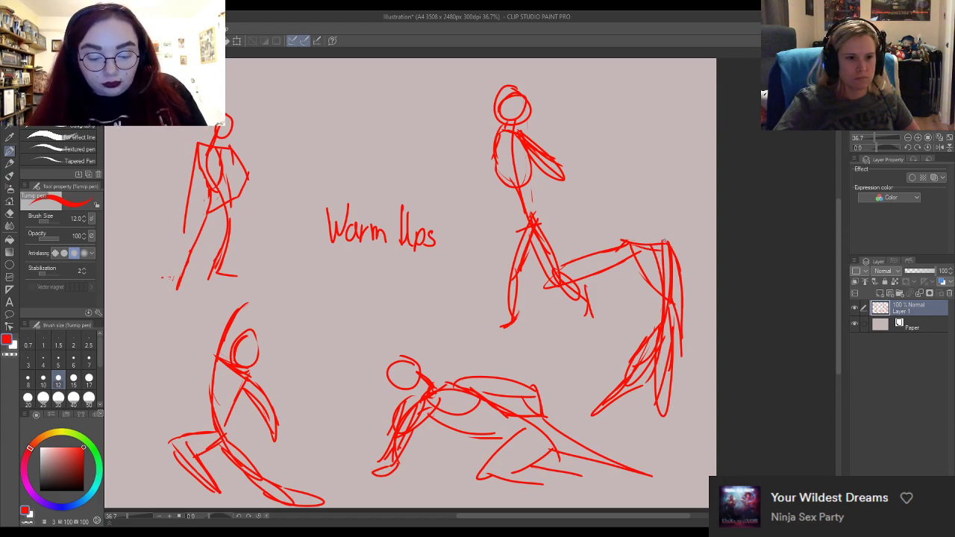
pyautogui.moveTo(646, 217)
pyautogui.mouseDown()
pyautogui.moveTo(666, 242)
pyautogui.moveTo(658, 248)
pyautogui.moveTo(625, 206)
pyautogui.mouseUp()
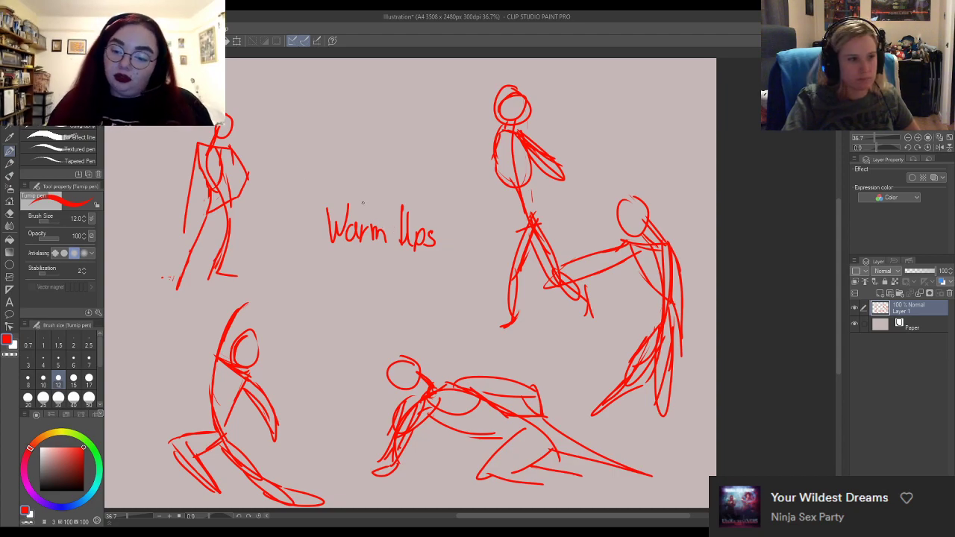
# Start a sixth, leaping figure above the "Warm Ups" title: diagonal action line, outstretched arm, flattened ribcage oval and round head.
pyautogui.scroll(-2, 328, 161)
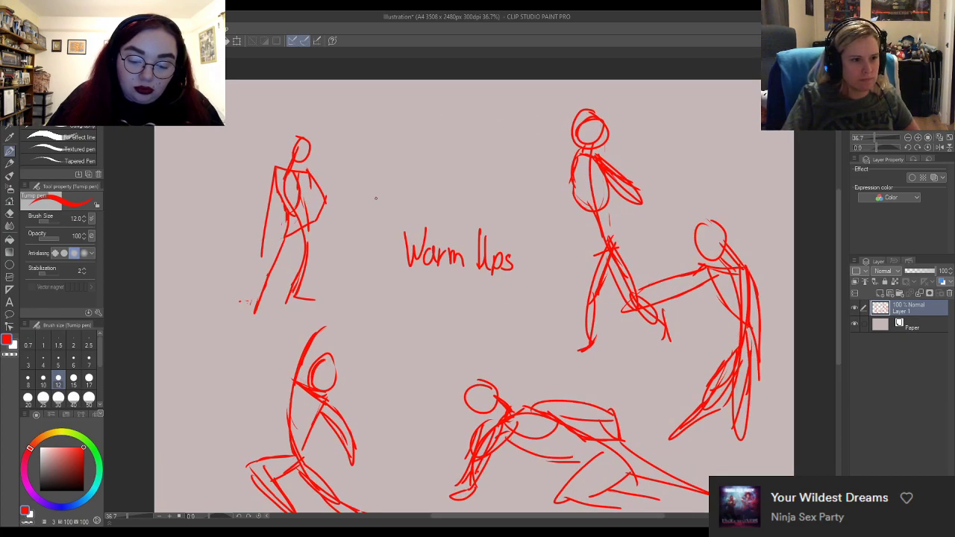
pyautogui.moveTo(358, 210); pyautogui.dragTo(490, 109)
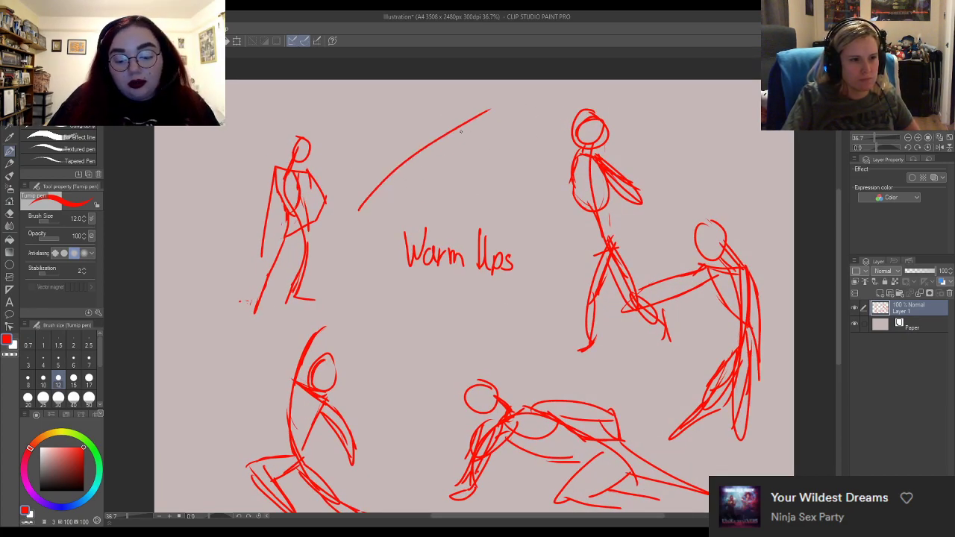
pyautogui.moveTo(429, 146); pyautogui.dragTo(537, 127)
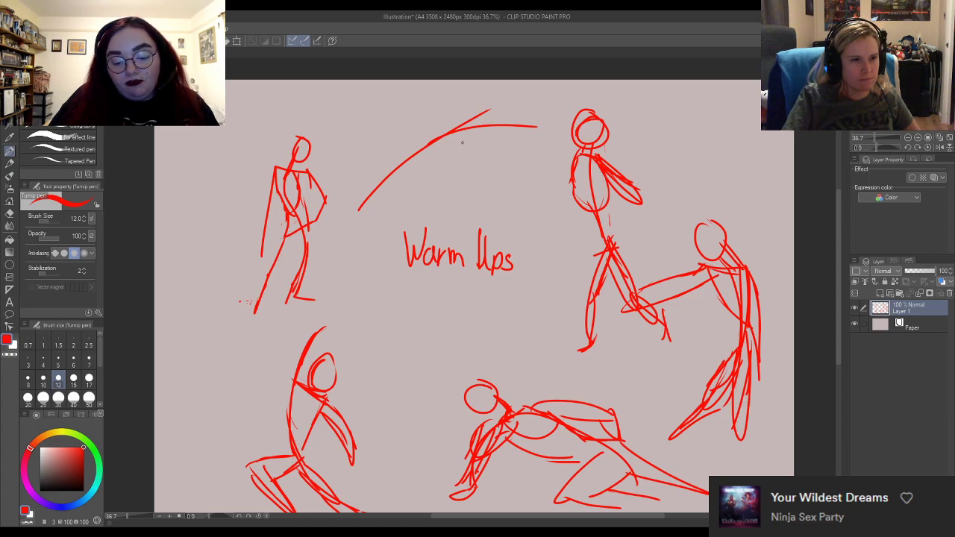
pyautogui.moveTo(460, 122)
pyautogui.mouseDown()
pyautogui.moveTo(505, 130)
pyautogui.moveTo(443, 129)
pyautogui.mouseUp()
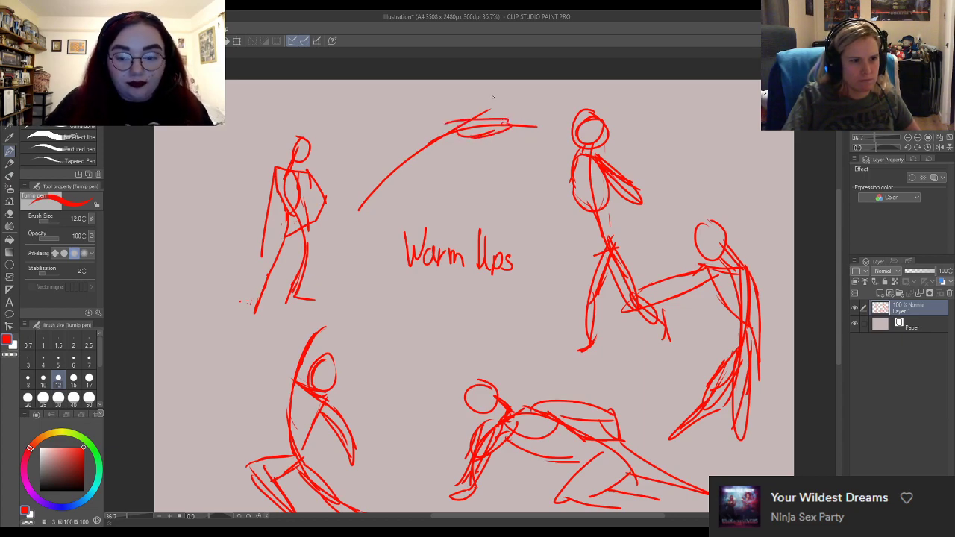
pyautogui.moveTo(492, 97)
pyautogui.mouseDown()
pyautogui.moveTo(522, 128)
pyautogui.moveTo(495, 131)
pyautogui.moveTo(546, 123)
pyautogui.moveTo(498, 124)
pyautogui.mouseUp()
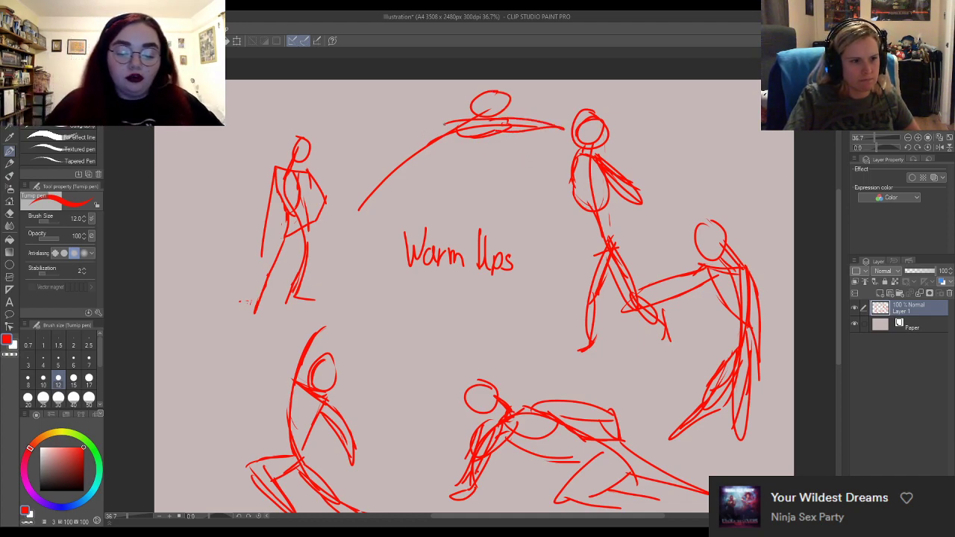
# Sketch the sixth figure's other arm swept back and rough in the torso down to the waist.
pyautogui.moveTo(441, 121)
pyautogui.mouseDown()
pyautogui.moveTo(394, 139)
pyautogui.moveTo(441, 131)
pyautogui.moveTo(407, 151)
pyautogui.moveTo(437, 151)
pyautogui.moveTo(403, 146)
pyautogui.mouseUp()
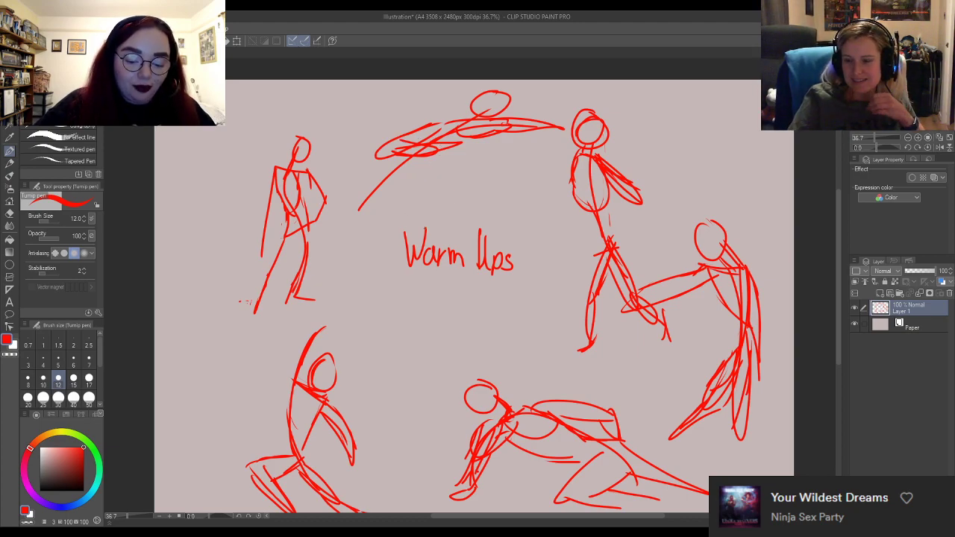
pyautogui.moveTo(394, 185)
pyautogui.mouseDown()
pyautogui.moveTo(431, 151)
pyautogui.moveTo(446, 153)
pyautogui.mouseUp()
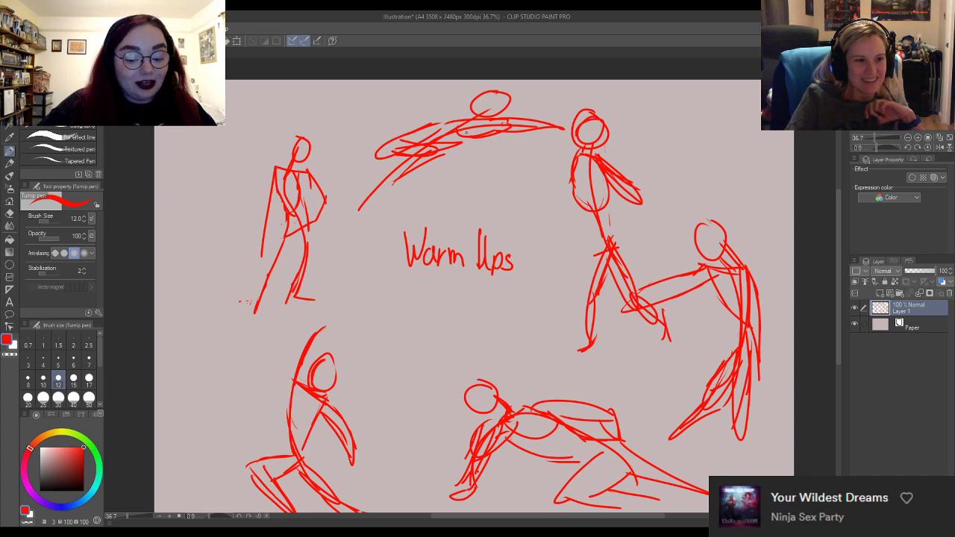
pyautogui.moveTo(462, 125)
pyautogui.mouseDown()
pyautogui.moveTo(432, 171)
pyautogui.moveTo(461, 160)
pyautogui.mouseUp()
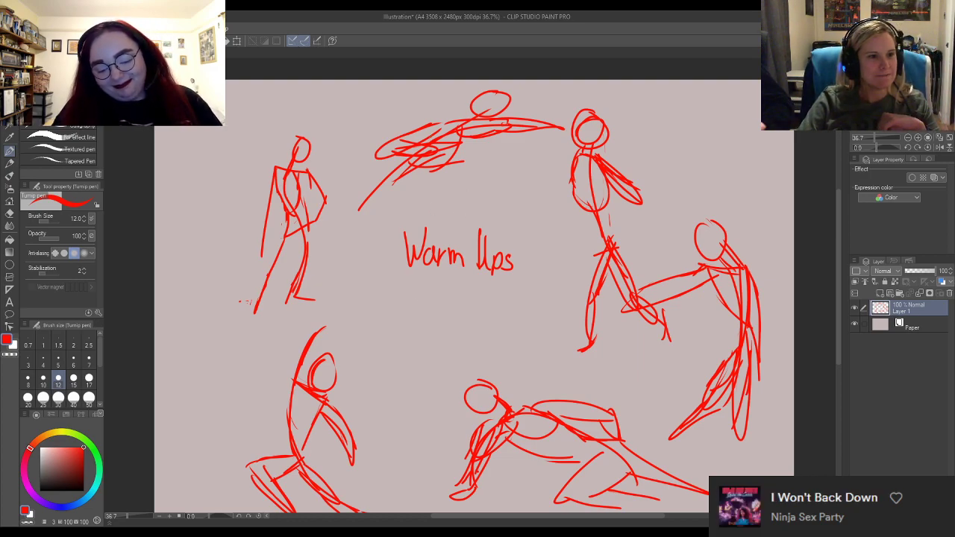
# Sketch the sixth figure's hips and both legs trailing diagonally, one bent back and the other extended to a pointed foot.
pyautogui.moveTo(392, 176)
pyautogui.mouseDown()
pyautogui.moveTo(452, 178)
pyautogui.moveTo(385, 222)
pyautogui.mouseUp()
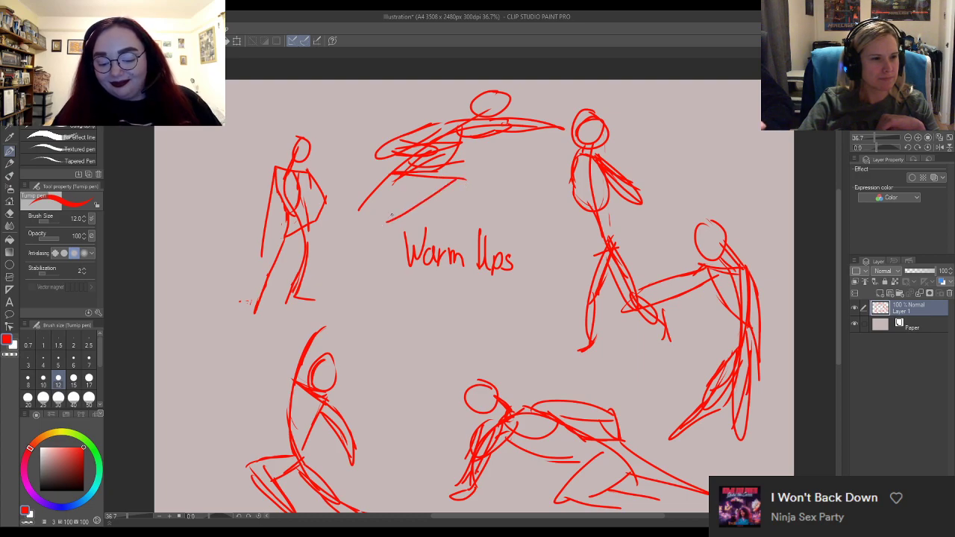
pyautogui.moveTo(451, 190)
pyautogui.mouseDown()
pyautogui.moveTo(381, 182)
pyautogui.moveTo(366, 237)
pyautogui.mouseUp()
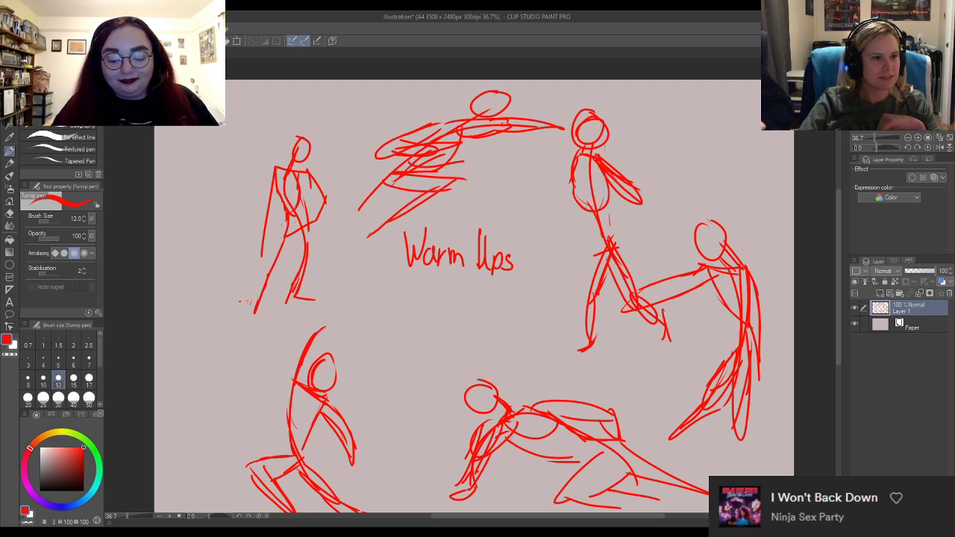
pyautogui.moveTo(392, 170); pyautogui.dragTo(335, 227)
pyautogui.moveTo(365, 185); pyautogui.dragTo(344, 230)
pyautogui.moveTo(412, 174); pyautogui.dragTo(345, 228)
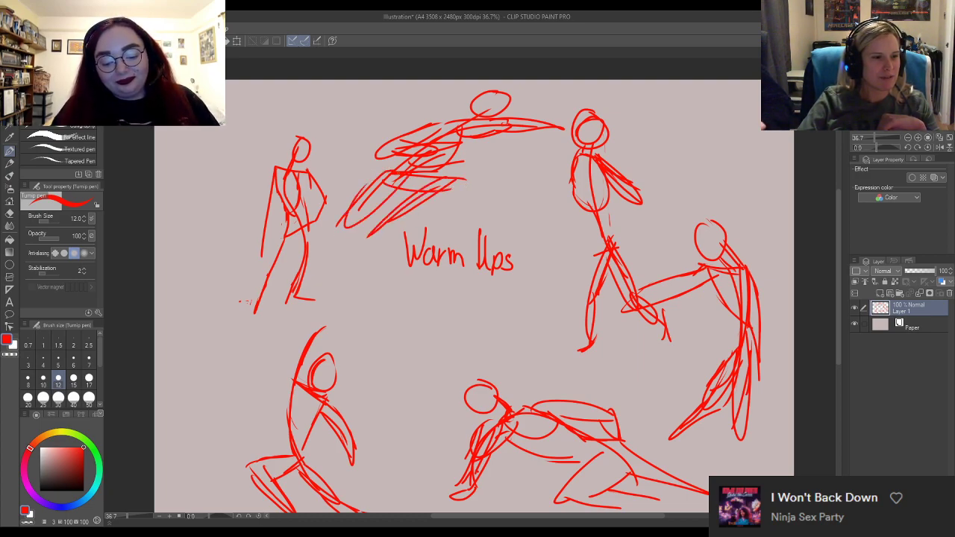
pyautogui.moveTo(360, 185); pyautogui.dragTo(325, 261)
pyautogui.moveTo(375, 192); pyautogui.dragTo(353, 224)
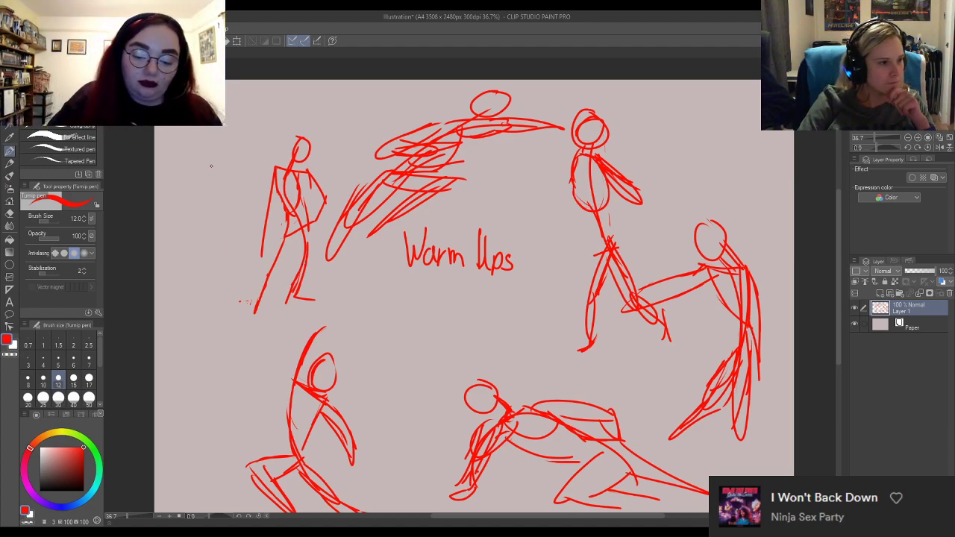
# Start a seventh figure beside the first standing one: action line, raised bent leg with its foot, and standing leg with its foot.
pyautogui.moveTo(202, 127); pyautogui.dragTo(218, 208)
pyautogui.moveTo(207, 167); pyautogui.dragTo(192, 250)
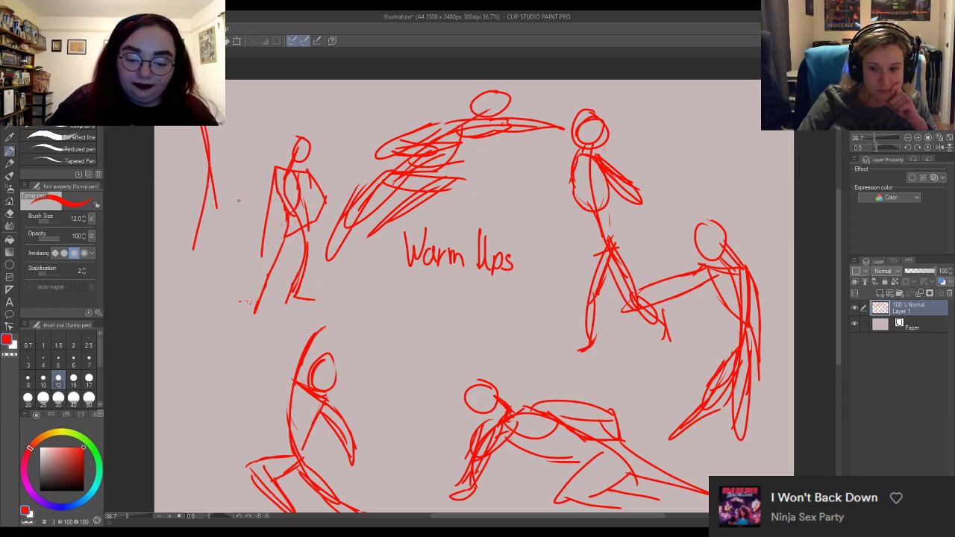
pyautogui.moveTo(202, 211); pyautogui.dragTo(245, 196)
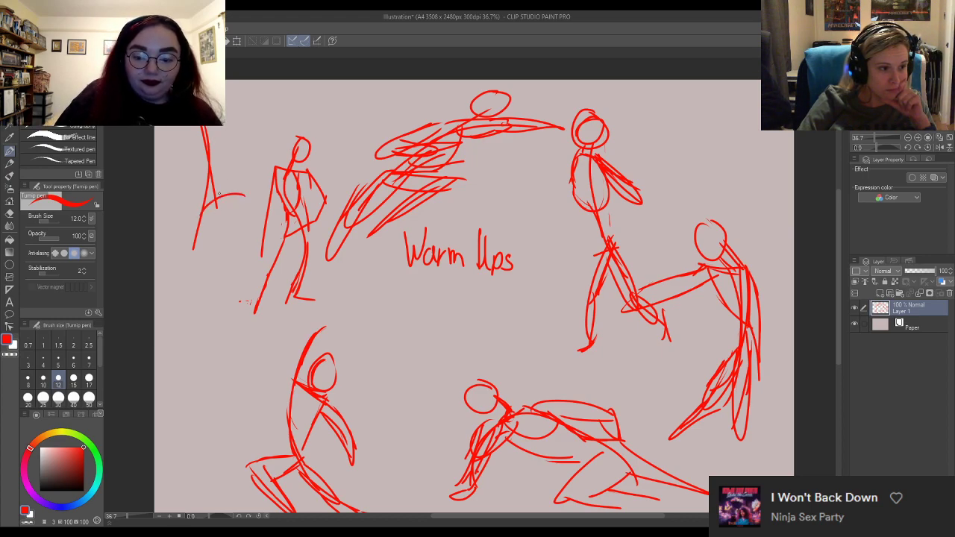
pyautogui.moveTo(201, 218)
pyautogui.mouseDown()
pyautogui.moveTo(269, 188)
pyautogui.moveTo(227, 246)
pyautogui.moveTo(264, 195)
pyautogui.mouseUp()
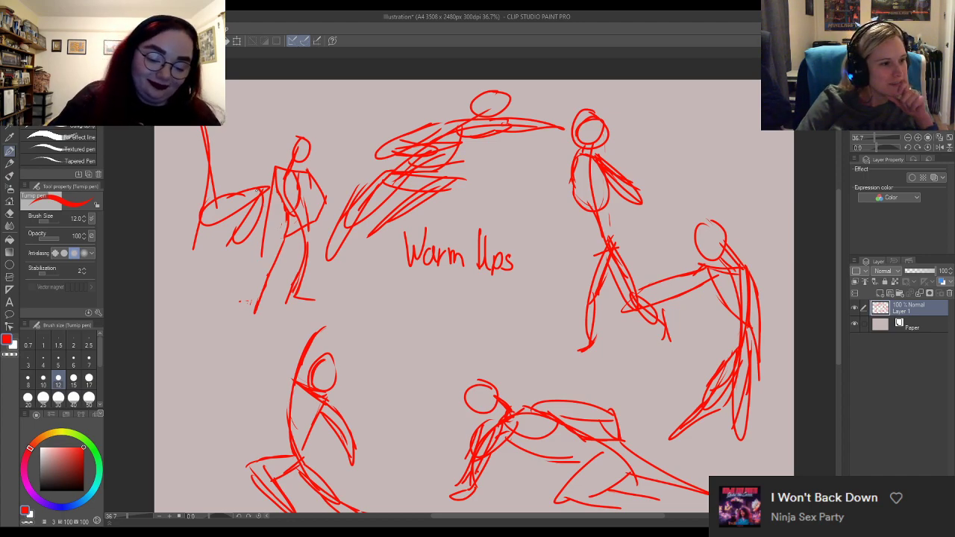
pyautogui.moveTo(258, 191); pyautogui.dragTo(234, 231)
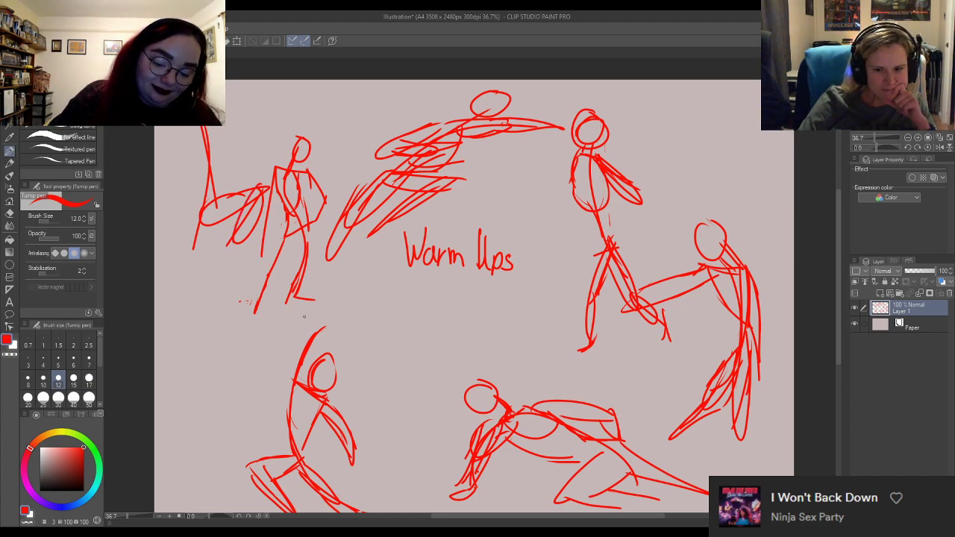
pyautogui.moveTo(229, 232); pyautogui.dragTo(253, 258)
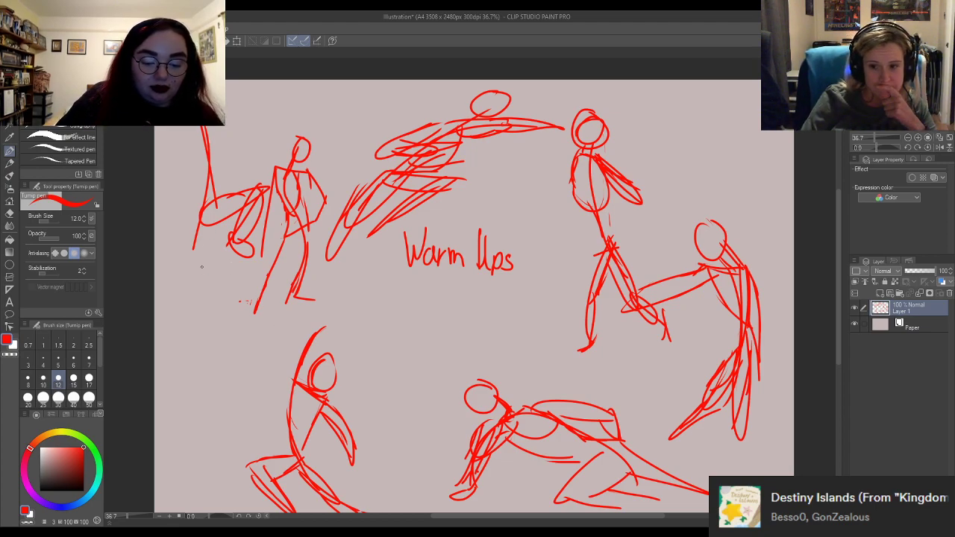
pyautogui.moveTo(204, 212)
pyautogui.mouseDown()
pyautogui.moveTo(219, 270)
pyautogui.moveTo(215, 309)
pyautogui.mouseUp()
pyautogui.moveTo(199, 210)
pyautogui.mouseDown()
pyautogui.moveTo(215, 277)
pyautogui.moveTo(198, 322)
pyautogui.moveTo(223, 312)
pyautogui.mouseUp()
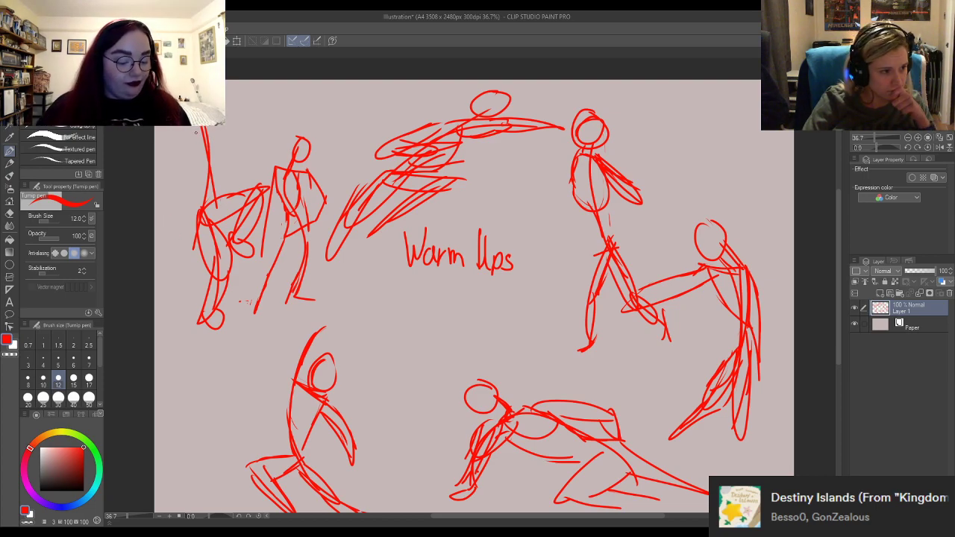
# Sketch the seventh figure's shoulder line, bent hanging arm, ribcage oval, round head and torso side.
pyautogui.moveTo(168, 157); pyautogui.dragTo(171, 215)
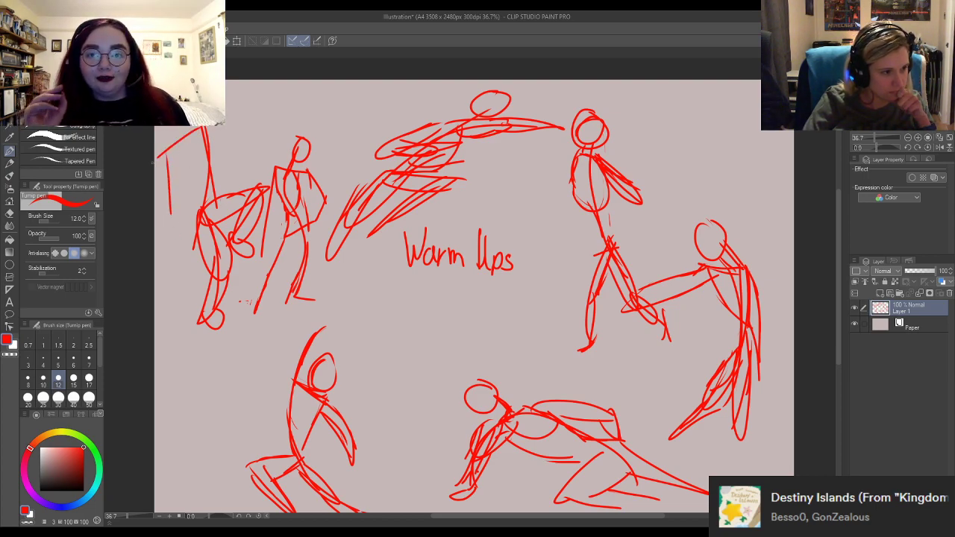
pyautogui.moveTo(216, 135); pyautogui.dragTo(222, 166)
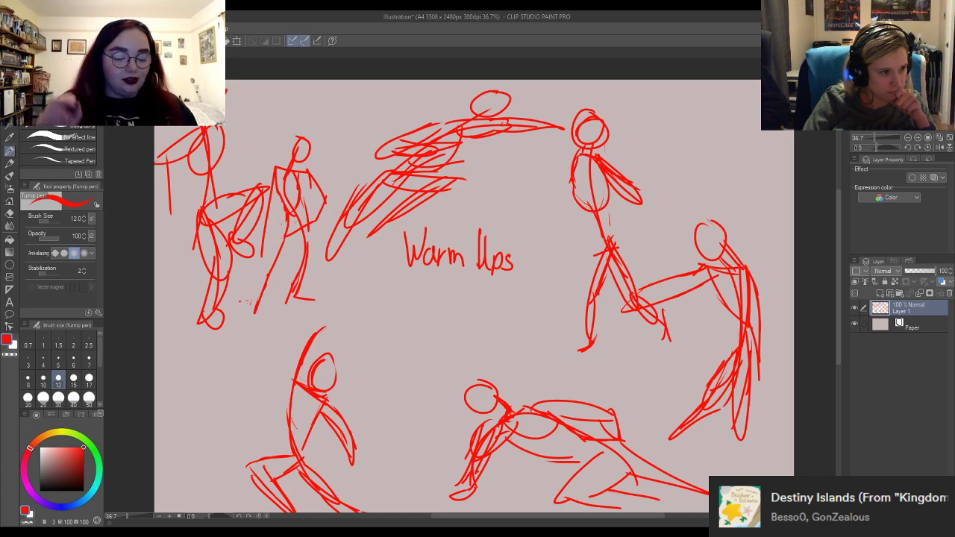
pyautogui.moveTo(228, 112); pyautogui.dragTo(240, 87)
pyautogui.moveTo(170, 167)
pyautogui.mouseDown()
pyautogui.moveTo(164, 192)
pyautogui.moveTo(173, 171)
pyautogui.moveTo(224, 216)
pyautogui.moveTo(215, 167)
pyautogui.mouseUp()
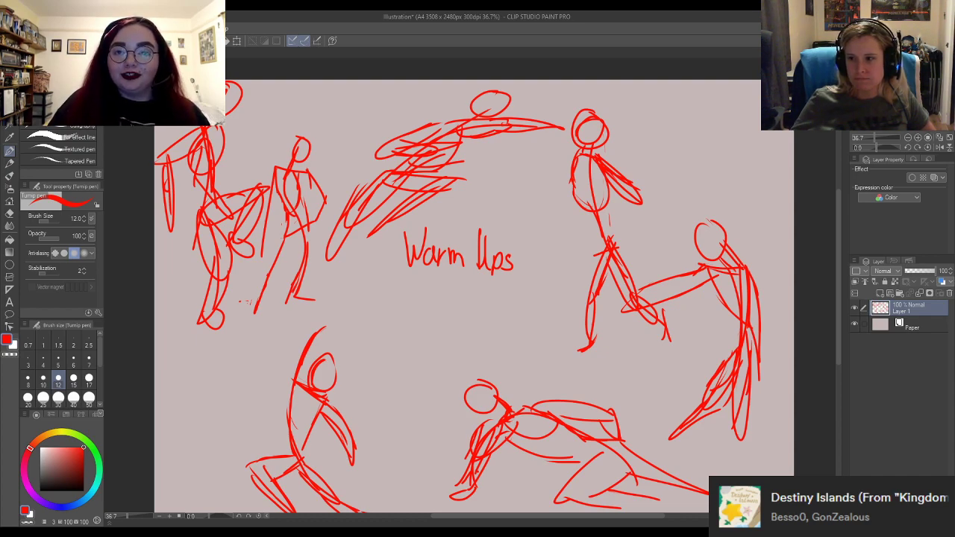
# Start an eighth figure across the lettering: diagonal shoulder and arm lines, curved action line, second torso curve and hip oval.
pyautogui.moveTo(381, 337); pyautogui.dragTo(465, 257)
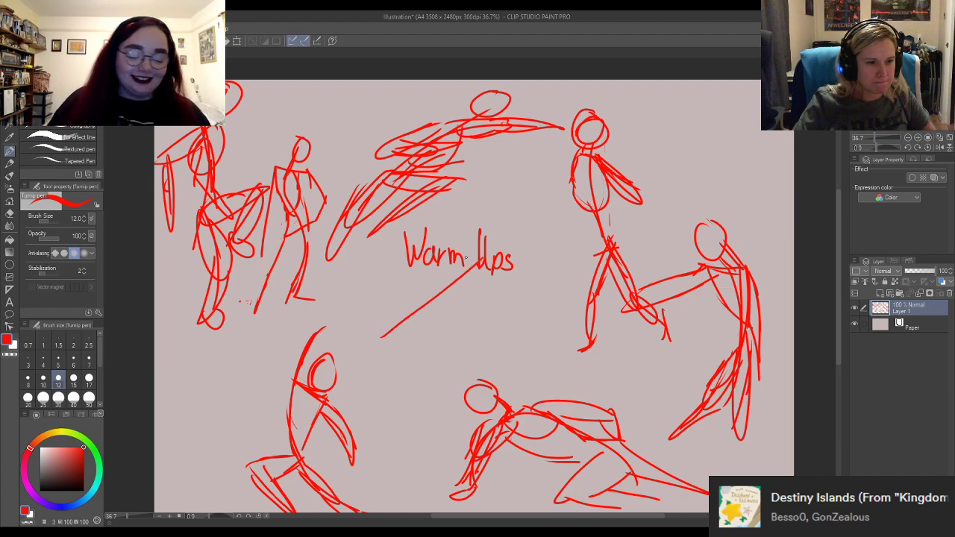
pyautogui.moveTo(427, 362); pyautogui.dragTo(384, 470)
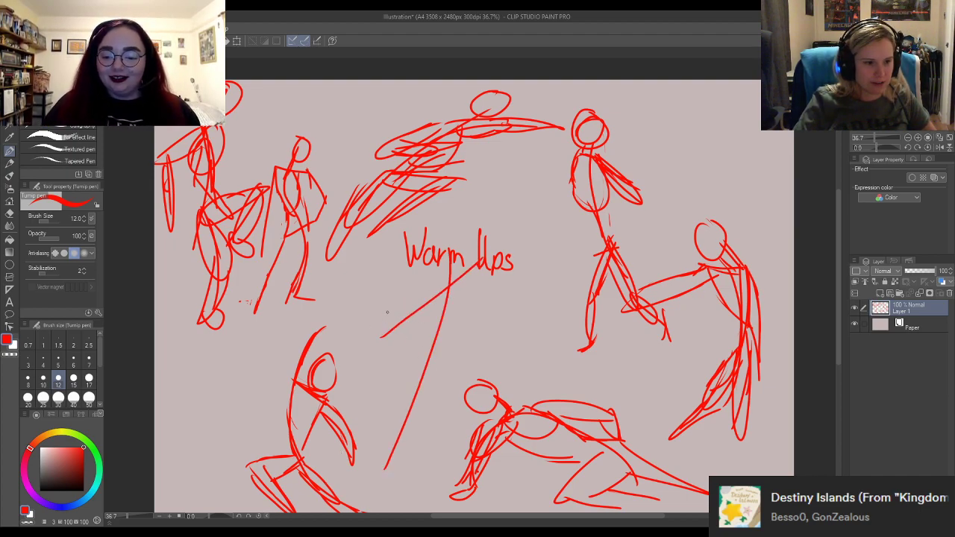
pyautogui.moveTo(358, 331); pyautogui.dragTo(484, 263)
pyautogui.moveTo(386, 324)
pyautogui.mouseDown()
pyautogui.moveTo(512, 269)
pyautogui.moveTo(375, 439)
pyautogui.mouseUp()
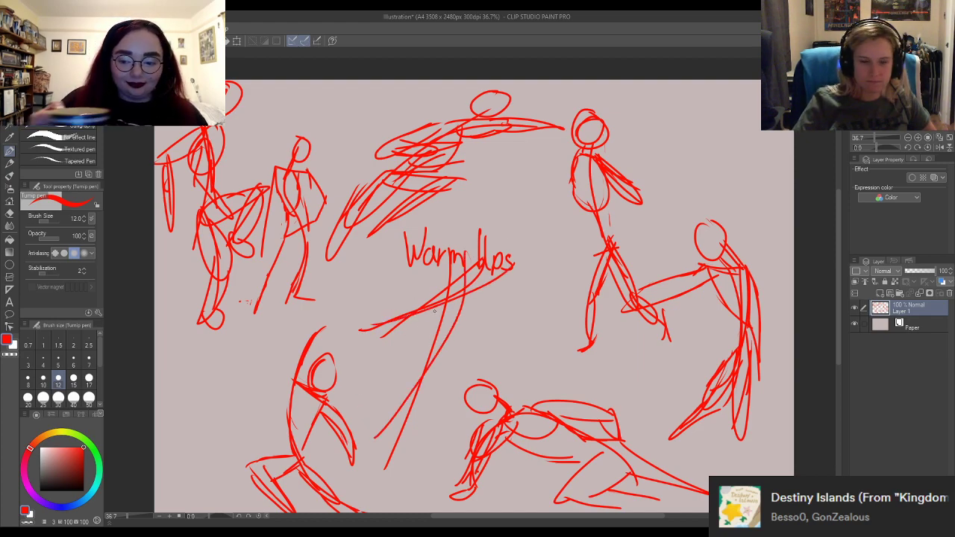
pyautogui.moveTo(444, 303); pyautogui.dragTo(373, 382)
pyautogui.moveTo(409, 356); pyautogui.dragTo(405, 373)
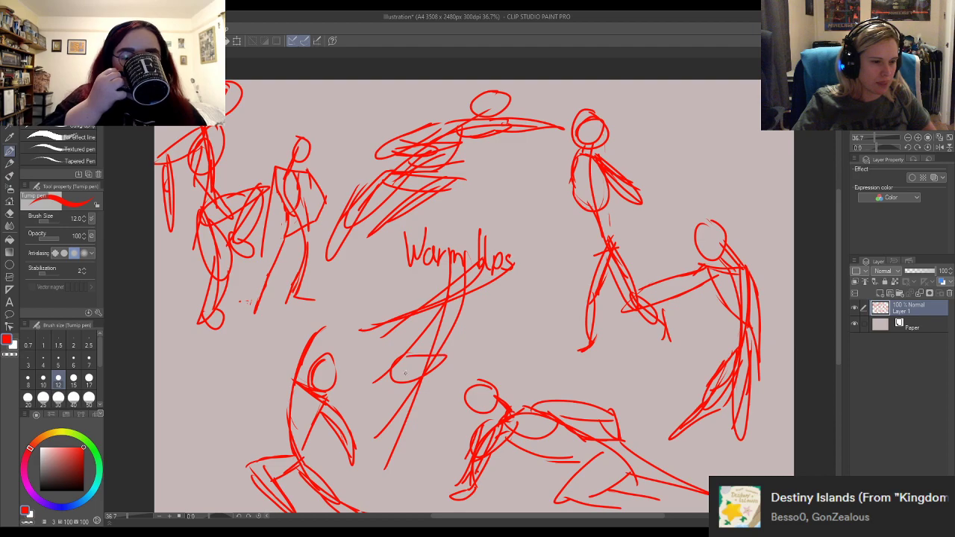
pyautogui.moveTo(461, 297); pyautogui.dragTo(425, 314)
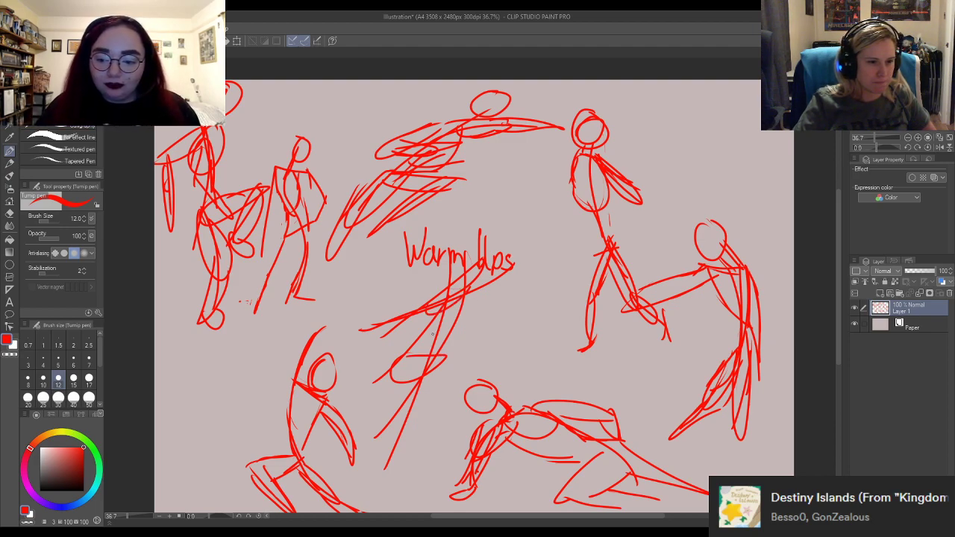
# Sketch the eighth figure's two legs below the hip oval, one angled out diagonally and the other straight down.
pyautogui.moveTo(437, 367); pyautogui.dragTo(394, 428)
pyautogui.moveTo(416, 381); pyautogui.dragTo(343, 458)
pyautogui.moveTo(422, 406); pyautogui.dragTo(351, 458)
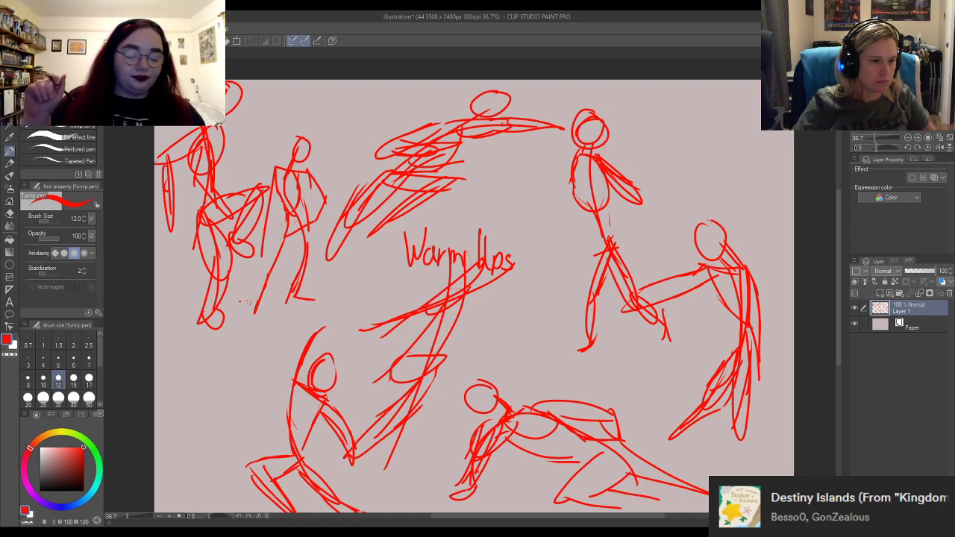
pyautogui.moveTo(391, 373); pyautogui.dragTo(388, 501)
pyautogui.moveTo(407, 419); pyautogui.dragTo(391, 500)
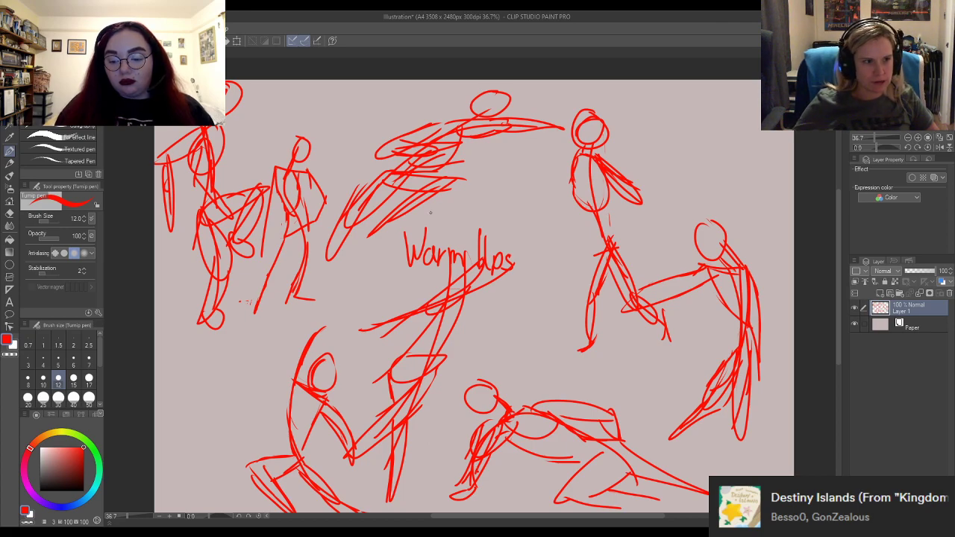
# Clear all the warm-up sketches and lettering from Layer 1.
pyautogui.scroll(-2, 473, 298)
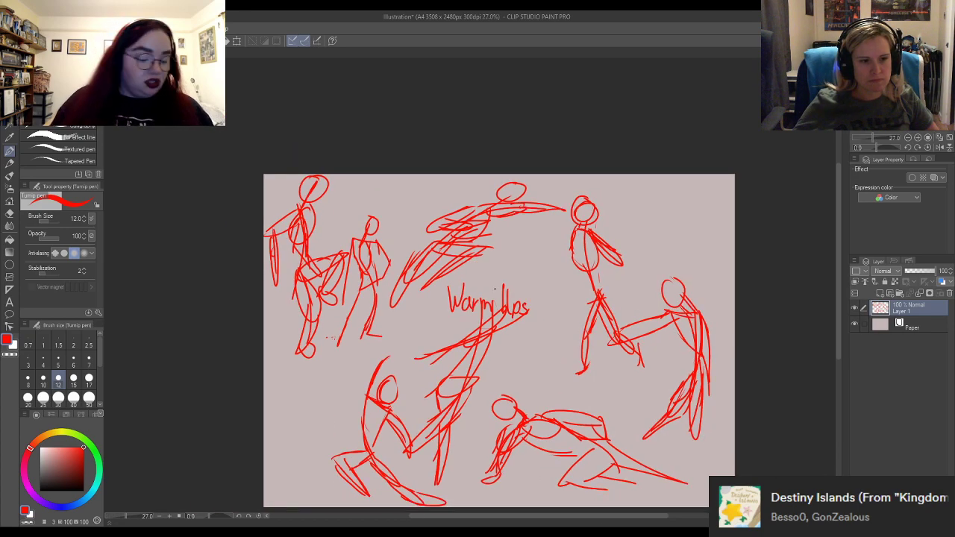
pyautogui.scroll(3, 473, 299)
pyautogui.scroll(-1, 414, 398)
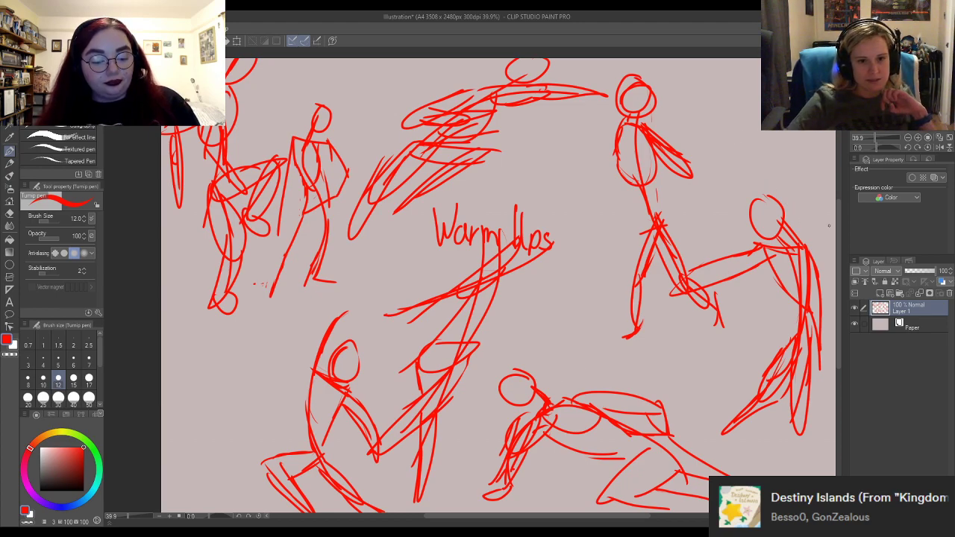
pyautogui.moveTo(837, 225)
pyautogui.mouseDown()
pyautogui.moveTo(836, 212)
pyautogui.moveTo(826, 262)
pyautogui.mouseUp()
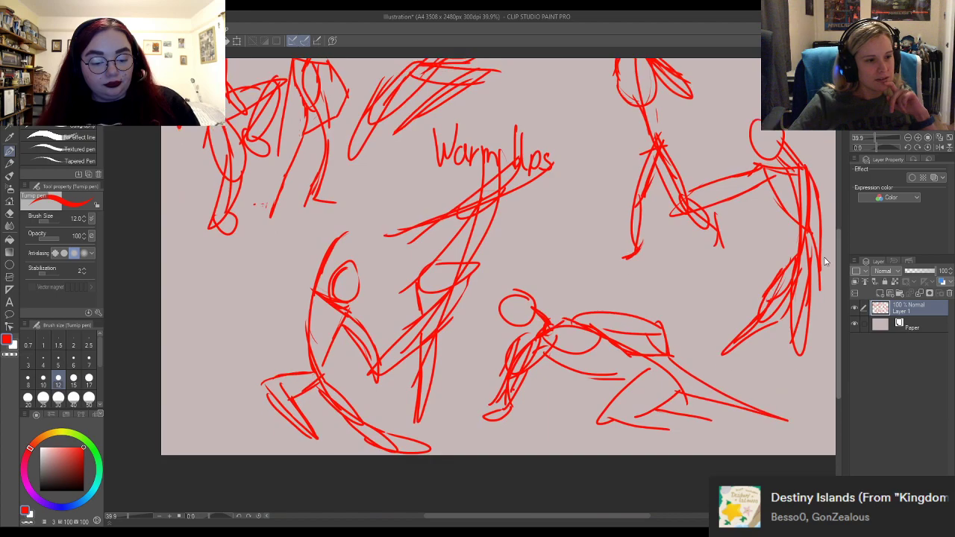
pyautogui.scroll(5, 826, 261)
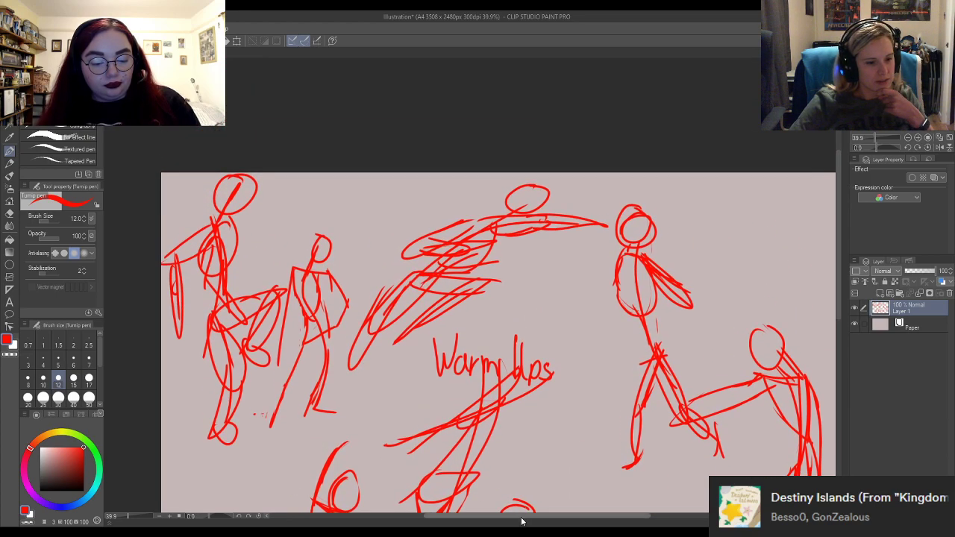
pyautogui.moveTo(475, 515); pyautogui.dragTo(510, 516)
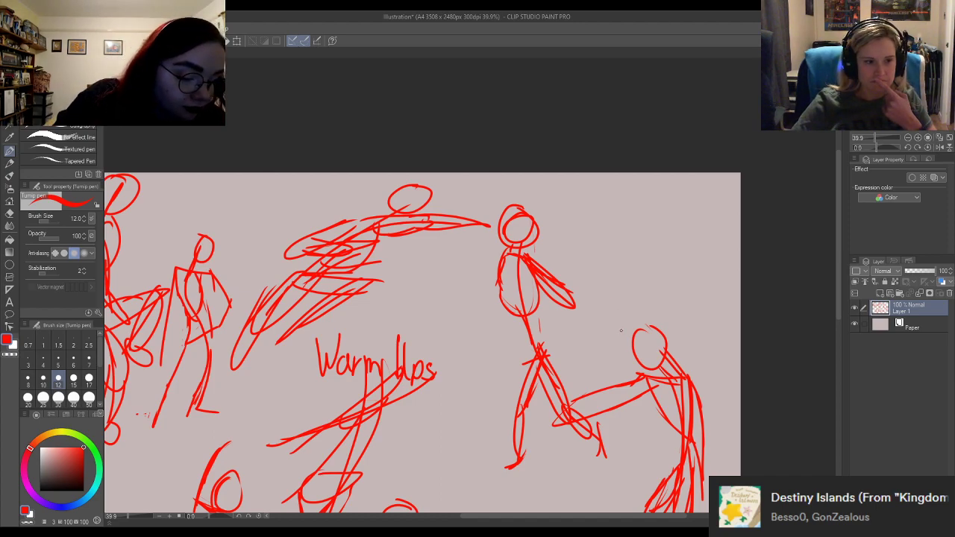
pyautogui.hotkey('ctrl', '-')
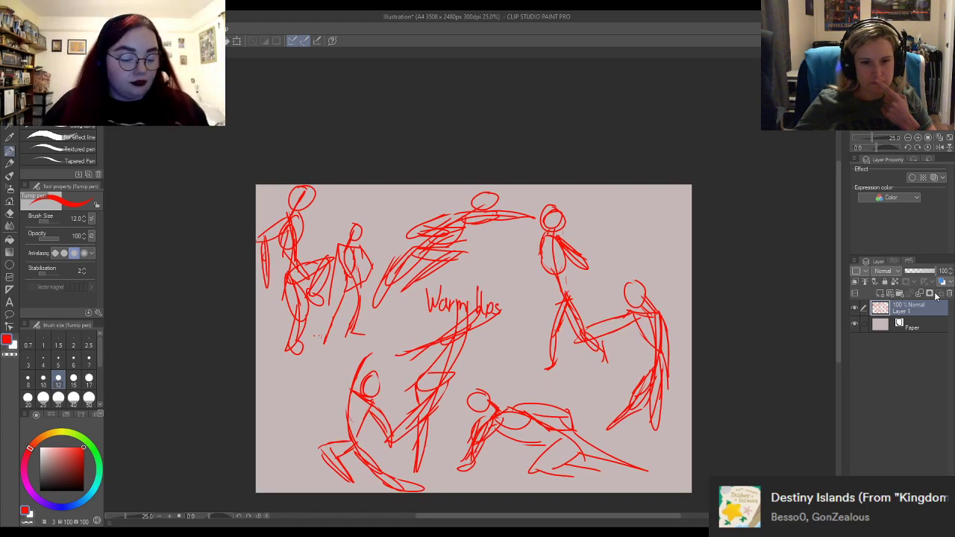
pyautogui.click(716, 260)
pyautogui.press('Delete')
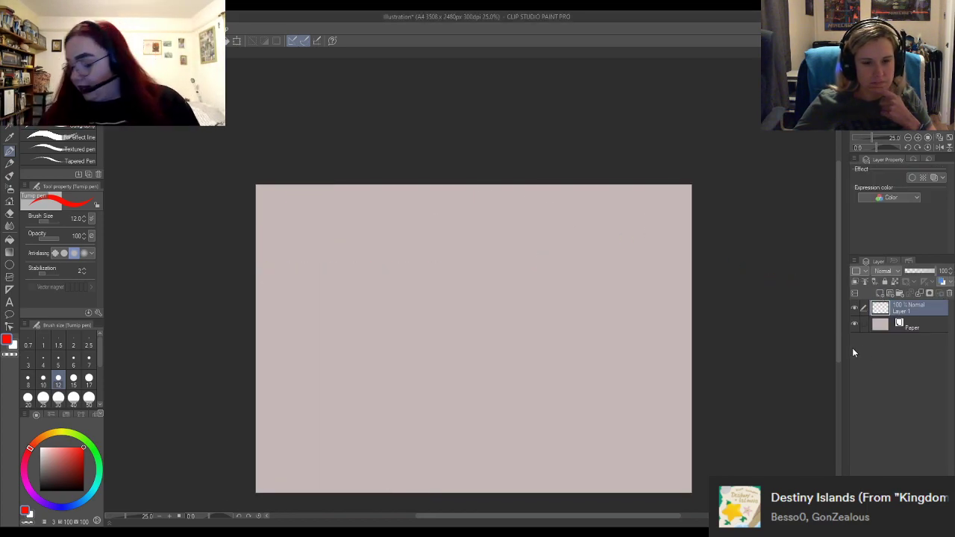
pyautogui.scroll(2, 409, 273)
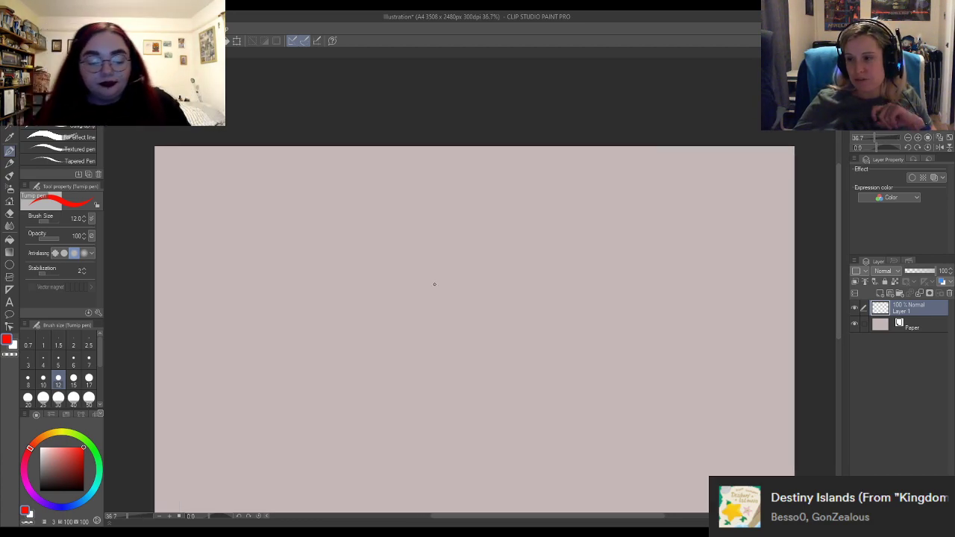
pyautogui.scroll(1, 434, 283)
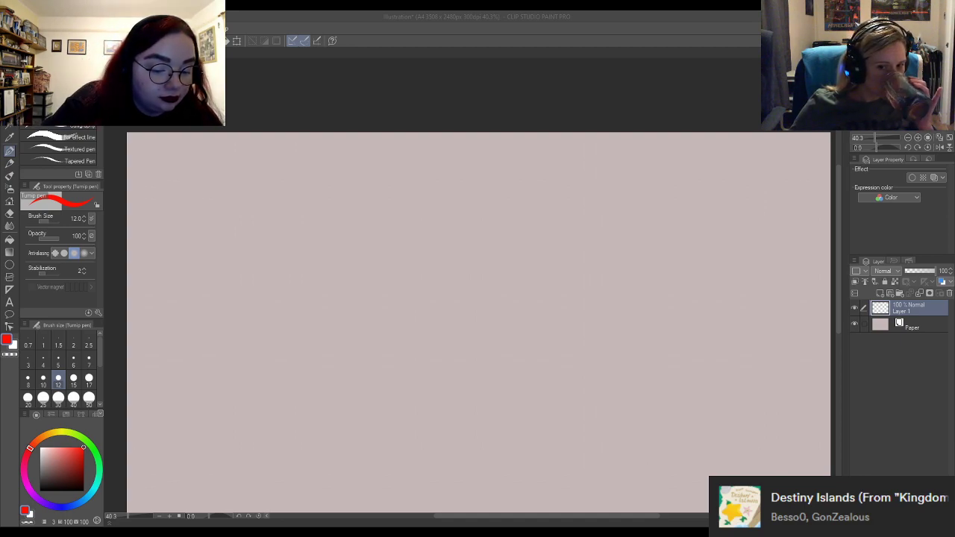
pyautogui.click(635, 110)
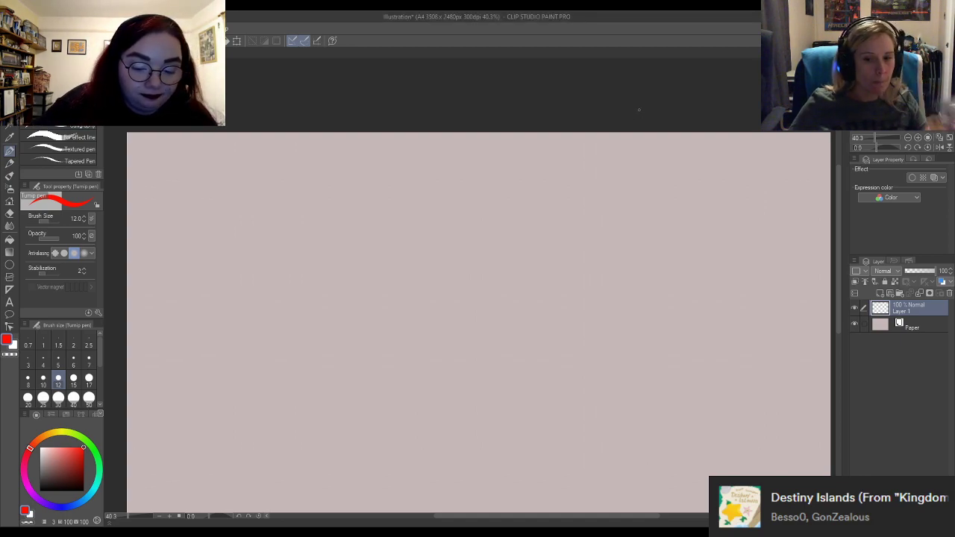
pyautogui.scroll(-3, 450, 245)
pyautogui.scroll(2, 450, 245)
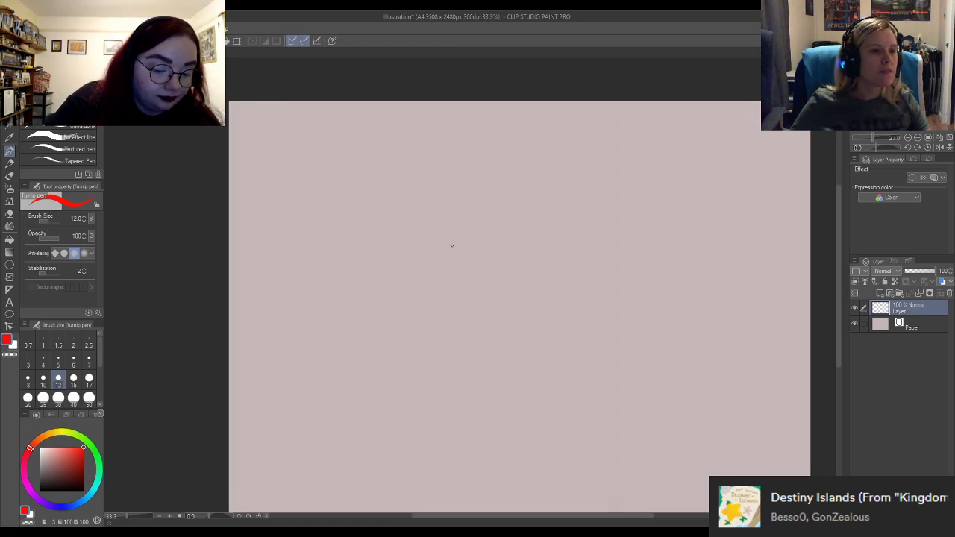
pyautogui.scroll(2, 491, 246)
pyautogui.scroll(-2, 492, 254)
pyautogui.scroll(1, 505, 258)
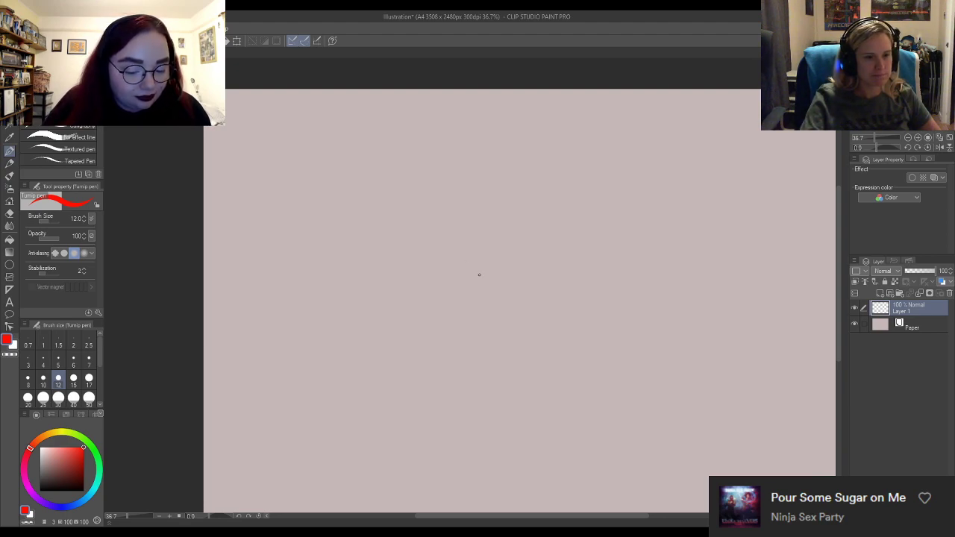
pyautogui.moveTo(463, 291); pyautogui.dragTo(517, 261)
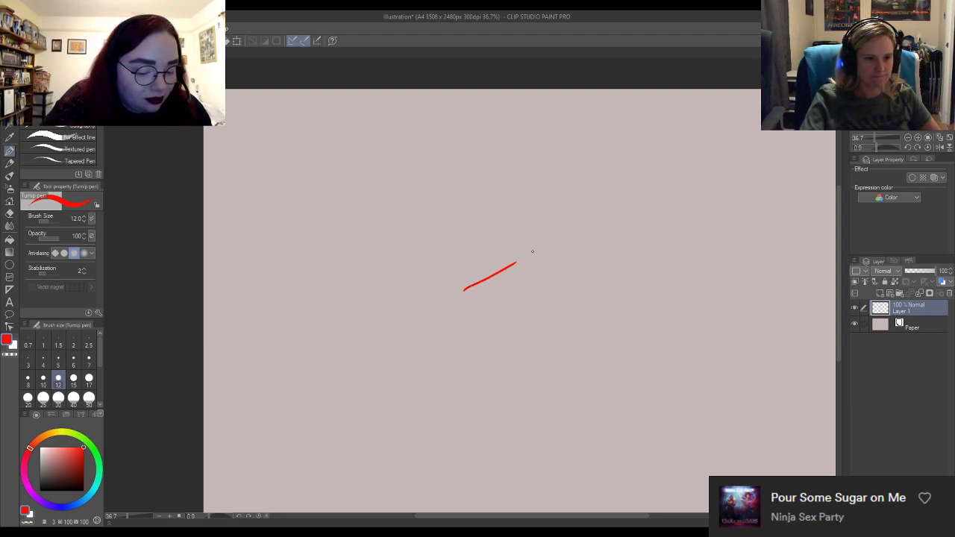
pyautogui.moveTo(529, 196)
pyautogui.mouseDown()
pyautogui.moveTo(547, 276)
pyautogui.moveTo(539, 315)
pyautogui.mouseUp()
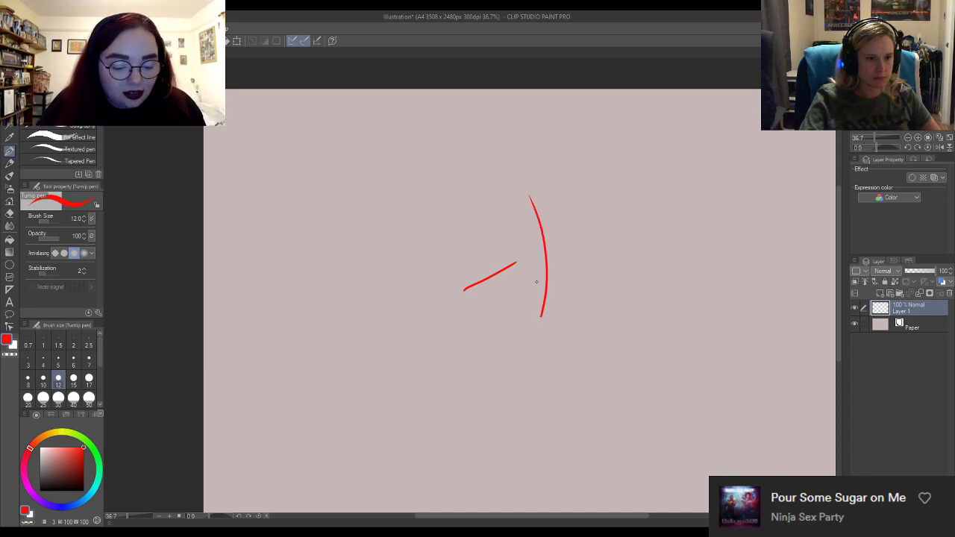
pyautogui.moveTo(545, 277); pyautogui.dragTo(541, 353)
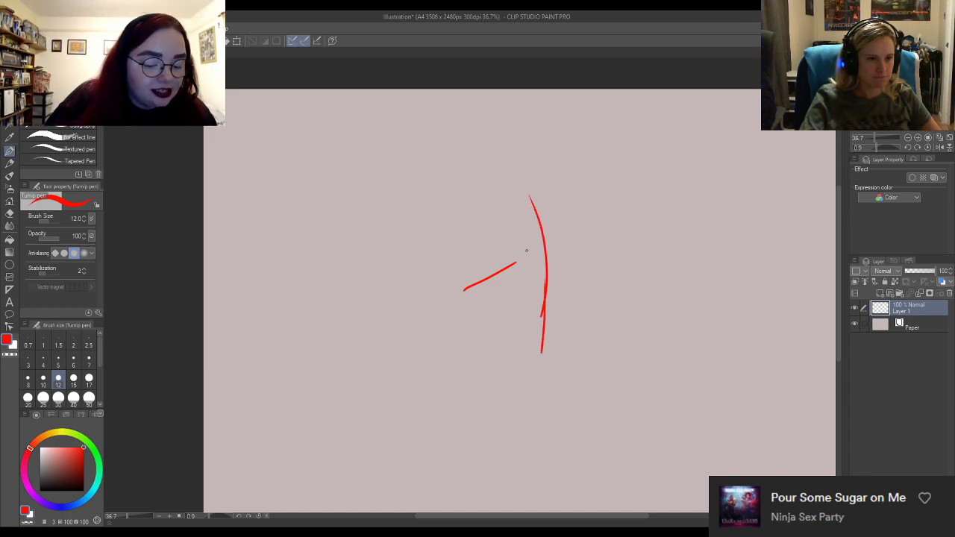
pyautogui.press('e')
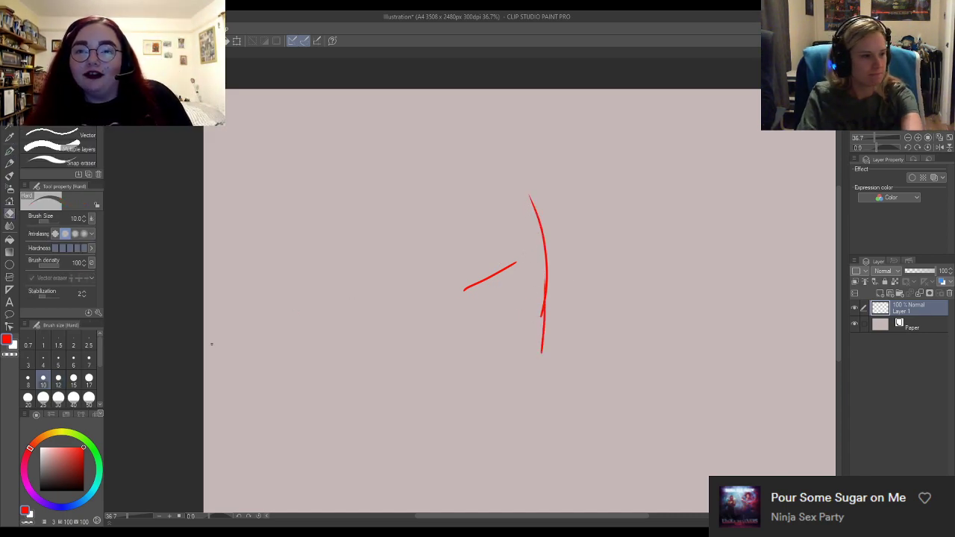
pyautogui.moveTo(516, 262); pyautogui.dragTo(468, 285)
pyautogui.press('p')
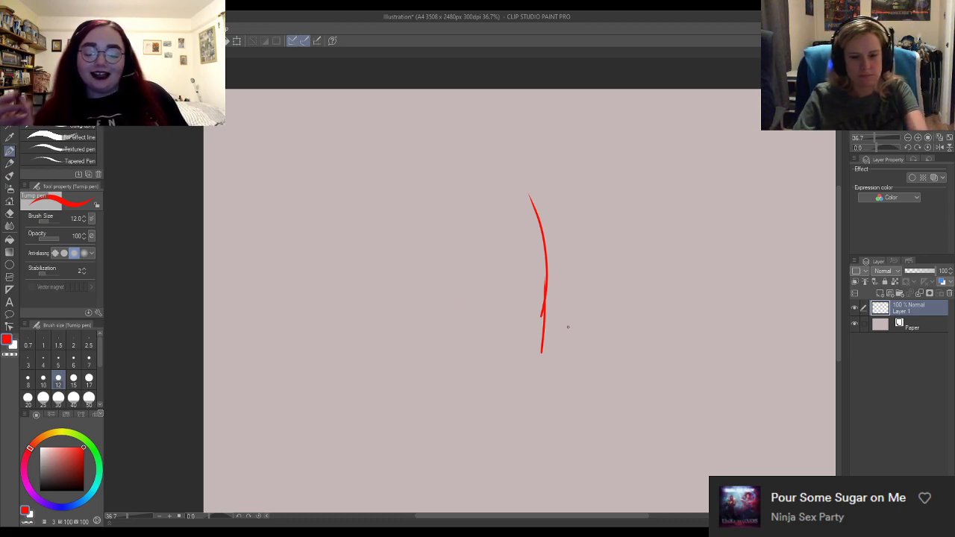
pyautogui.hotkey('ctrl', 'y')
pyautogui.hotkey('ctrl', 'z')
pyautogui.hotkey('ctrl', 'z')
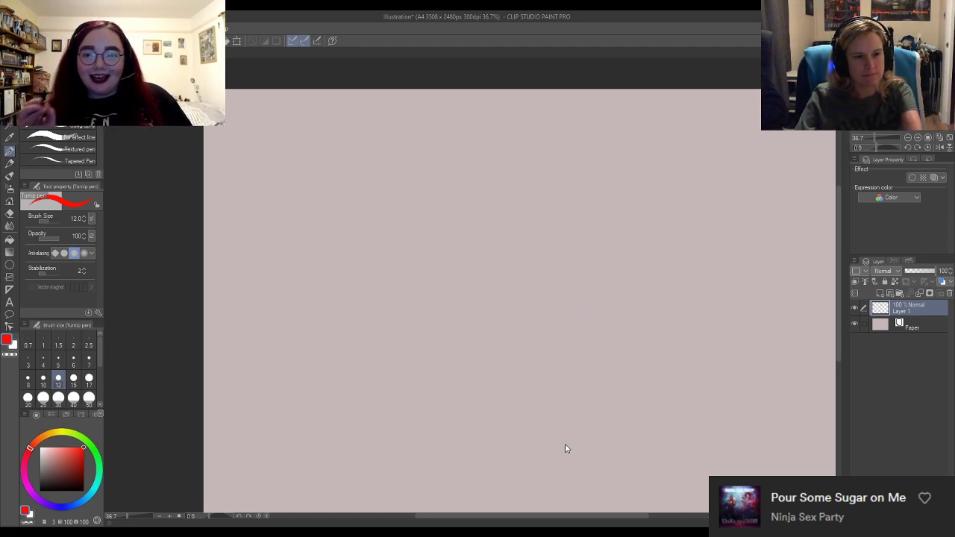
# Start a new red figure on the blank canvas: curved spine line, slanted shoulder line, one outstretched arm and one lowered arm.
pyautogui.moveTo(587, 520); pyautogui.dragTo(601, 520)
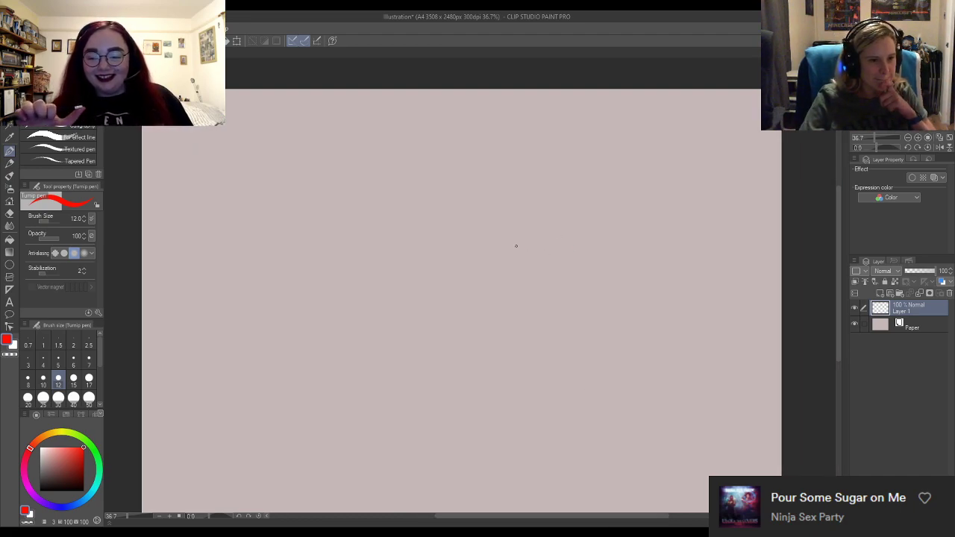
pyautogui.moveTo(514, 192); pyautogui.dragTo(573, 347)
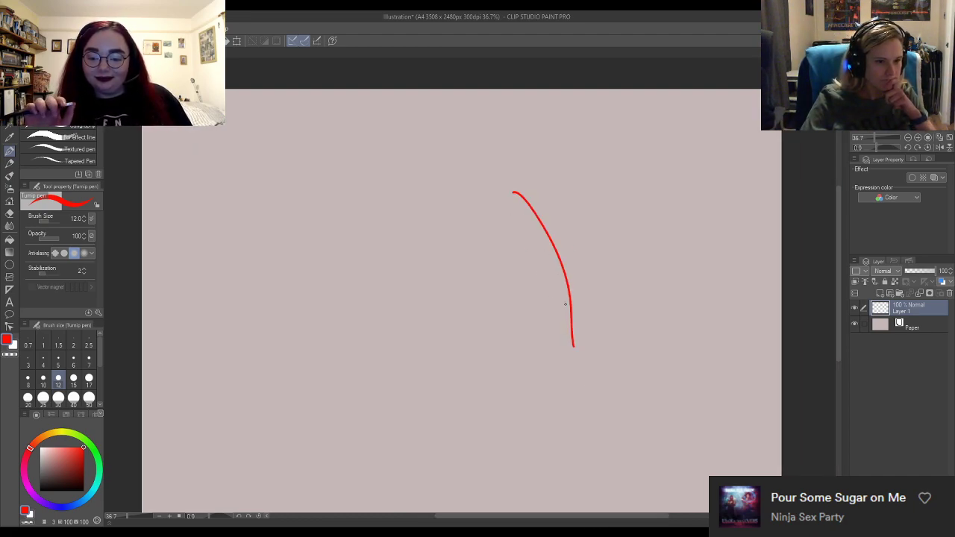
pyautogui.moveTo(565, 266); pyautogui.dragTo(559, 357)
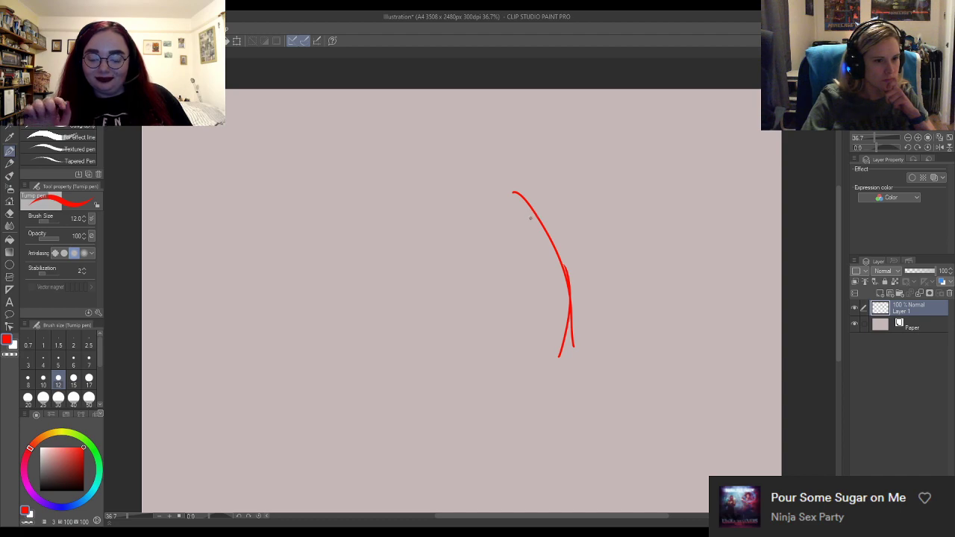
pyautogui.moveTo(534, 210)
pyautogui.mouseDown()
pyautogui.moveTo(563, 205)
pyautogui.moveTo(491, 226)
pyautogui.mouseUp()
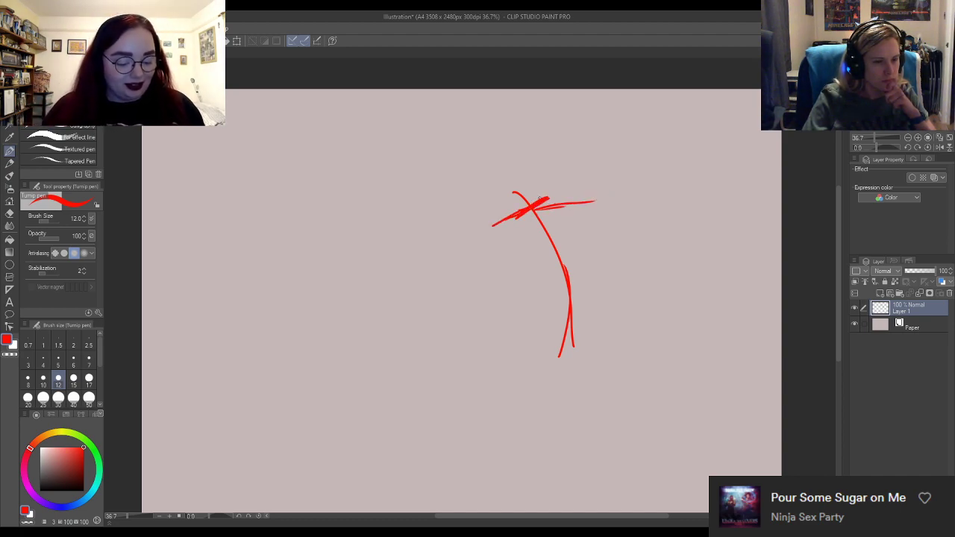
pyautogui.moveTo(538, 200); pyautogui.dragTo(613, 189)
pyautogui.moveTo(573, 194)
pyautogui.mouseDown()
pyautogui.moveTo(550, 197)
pyautogui.moveTo(665, 179)
pyautogui.mouseUp()
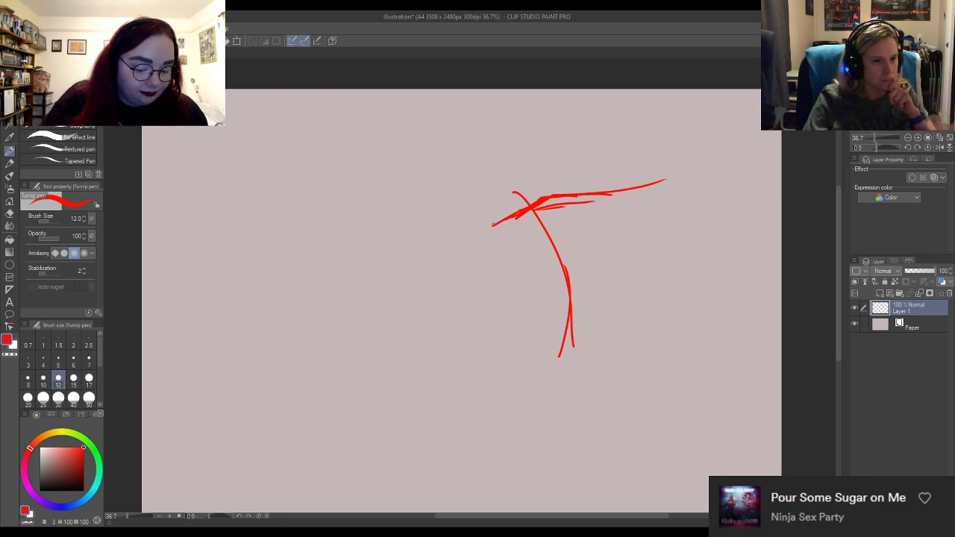
pyautogui.moveTo(493, 226); pyautogui.dragTo(437, 272)
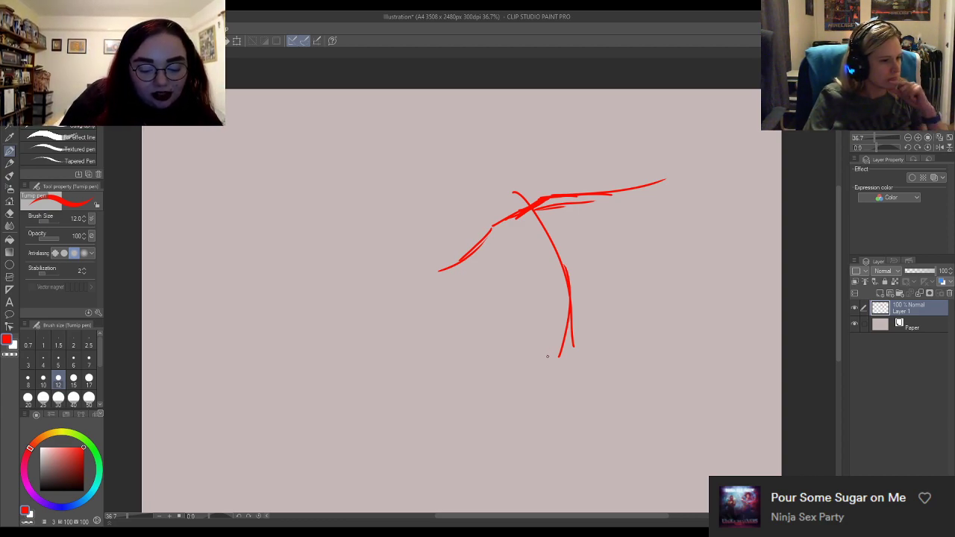
# Sketch the new figure's slanted hip line and the first leg stroke at the base of the spine.
pyautogui.moveTo(561, 314); pyautogui.dragTo(530, 366)
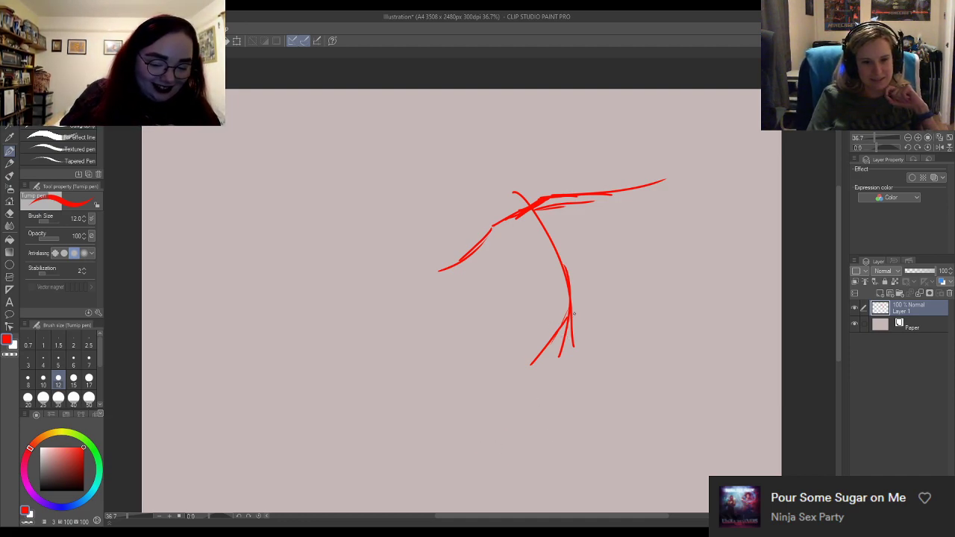
pyautogui.moveTo(535, 336); pyautogui.dragTo(604, 307)
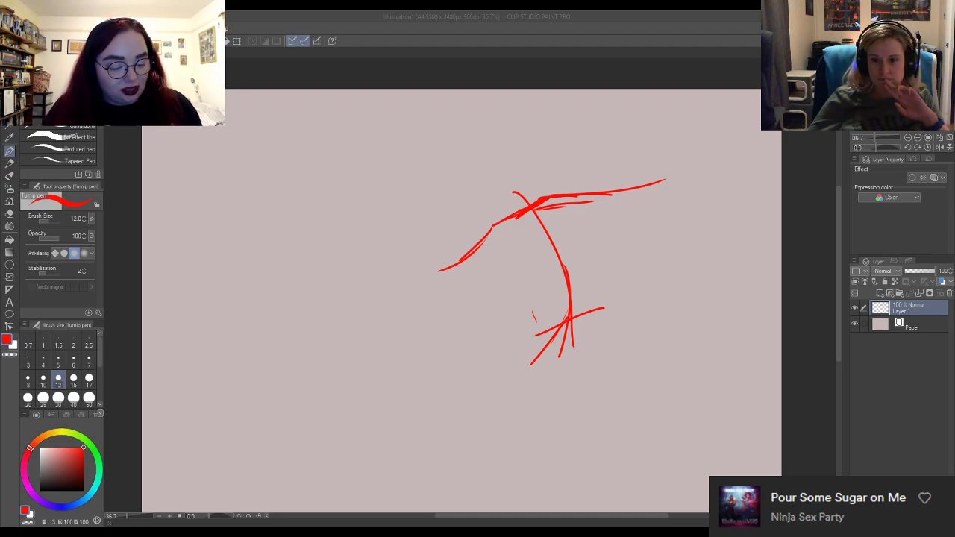
pyautogui.click(821, 348)
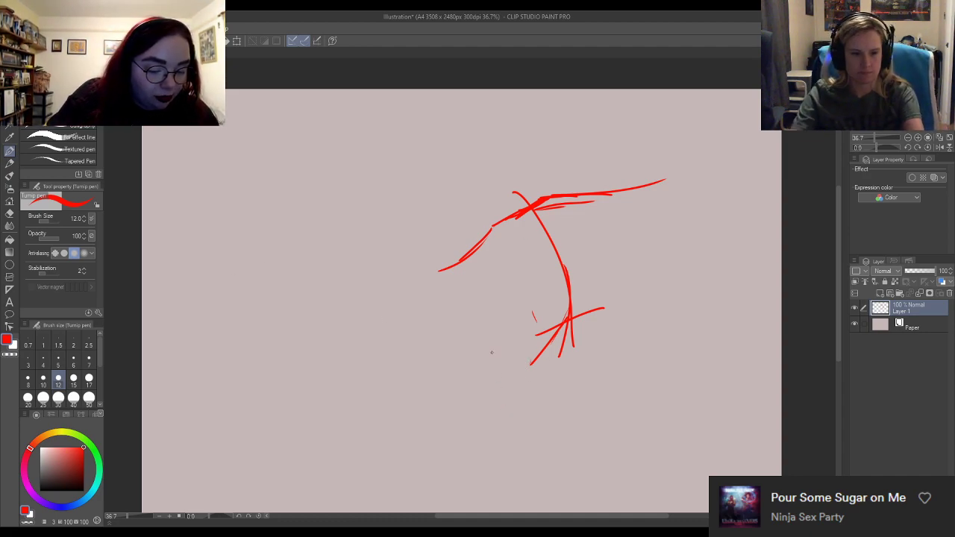
# Erase the unfinished red gesture figure completely, using the Hard eraser enlarged to size 100.
pyautogui.press('e')
pyautogui.moveTo(511, 271)
pyautogui.mouseDown()
pyautogui.moveTo(493, 229)
pyautogui.moveTo(467, 249)
pyautogui.mouseUp()
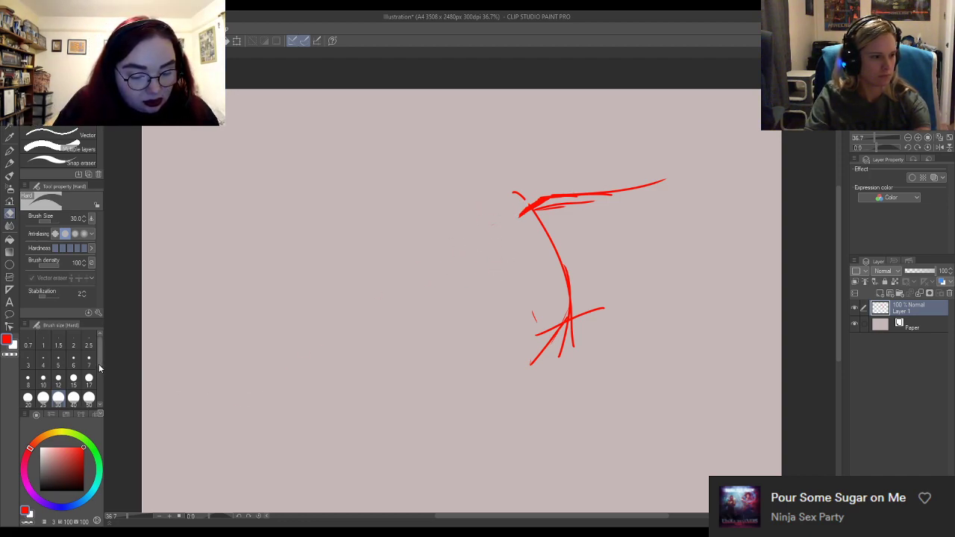
pyautogui.scroll(-2, 99, 367)
pyautogui.click(73, 385)
pyautogui.moveTo(525, 224); pyautogui.dragTo(549, 328)
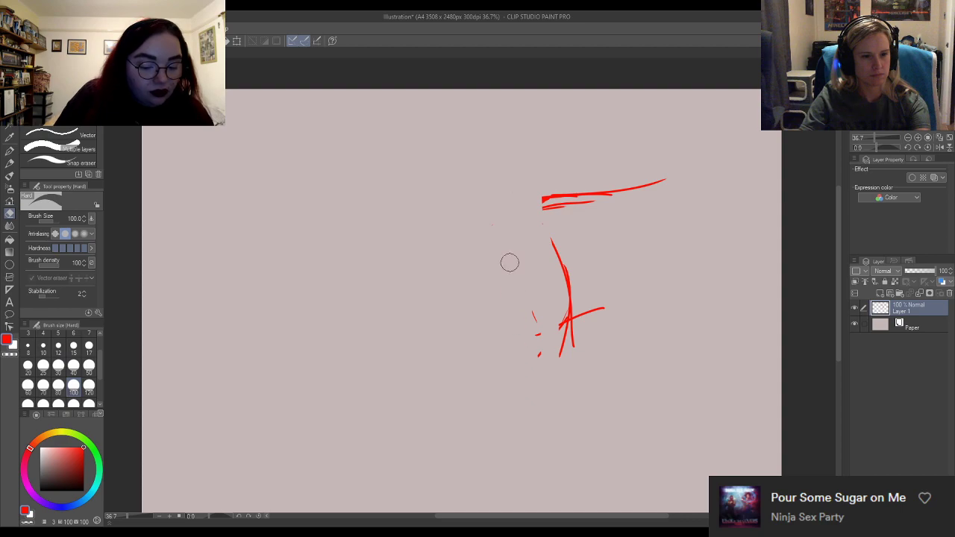
pyautogui.moveTo(515, 277)
pyautogui.mouseDown()
pyautogui.moveTo(577, 343)
pyautogui.moveTo(582, 237)
pyautogui.moveTo(613, 306)
pyautogui.moveTo(574, 187)
pyautogui.moveTo(528, 222)
pyautogui.moveTo(656, 187)
pyautogui.mouseUp()
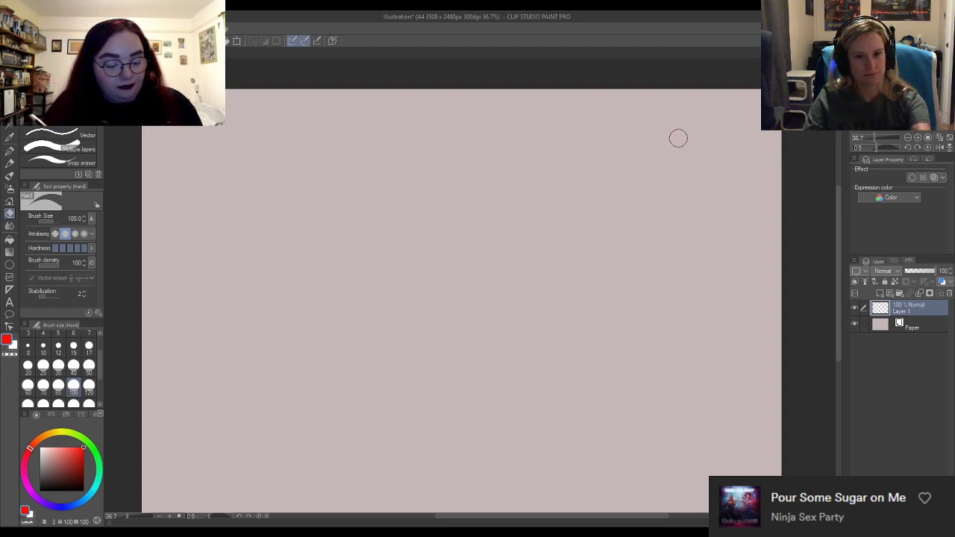
# Start a new red figure with the Turnip pen: a round head near the canvas top and a curved neck and spine line sweeping down diagonally.
pyautogui.press('p')
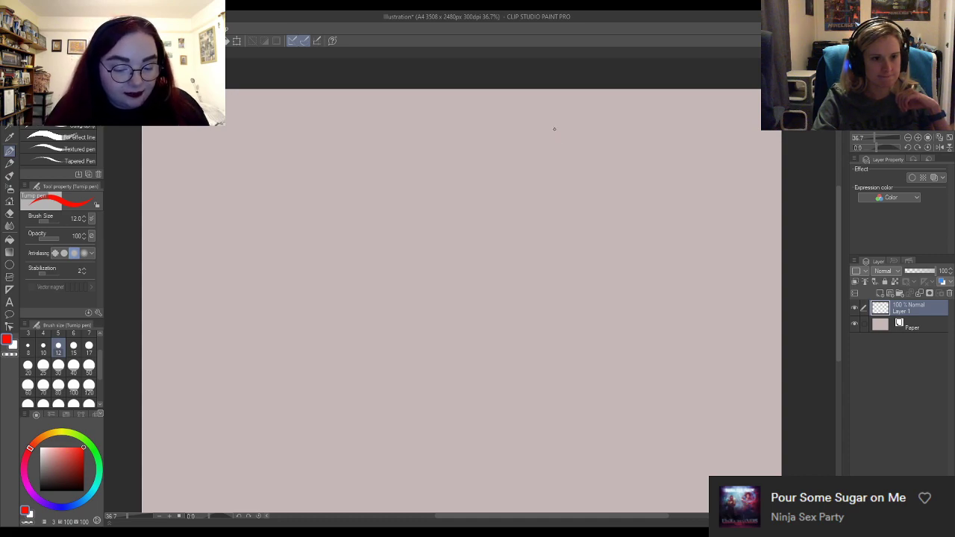
pyautogui.moveTo(554, 129)
pyautogui.mouseDown()
pyautogui.moveTo(526, 166)
pyautogui.moveTo(552, 177)
pyautogui.mouseUp()
pyautogui.moveTo(525, 146)
pyautogui.mouseDown()
pyautogui.moveTo(559, 176)
pyautogui.moveTo(530, 208)
pyautogui.mouseUp()
pyautogui.moveTo(551, 177); pyautogui.dragTo(518, 237)
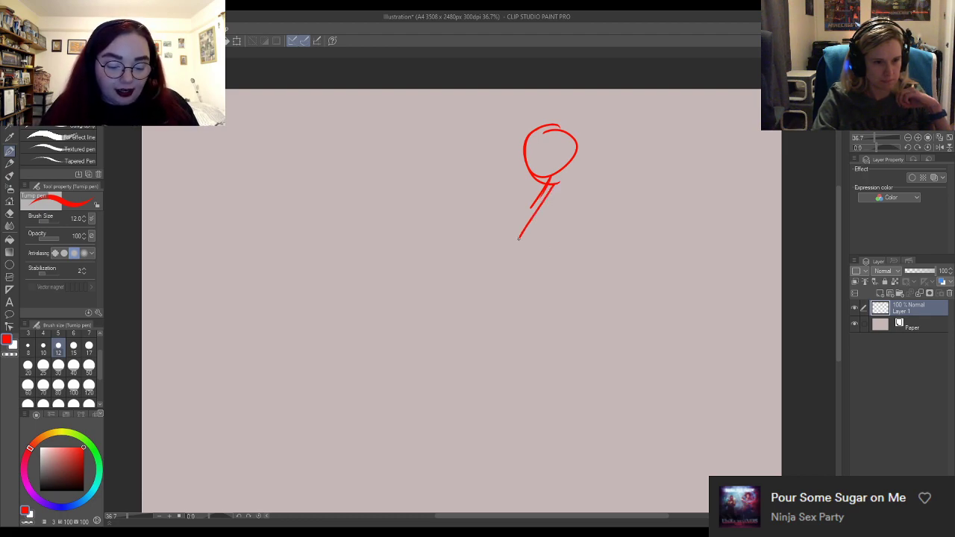
pyautogui.moveTo(545, 194)
pyautogui.mouseDown()
pyautogui.moveTo(515, 261)
pyautogui.moveTo(504, 317)
pyautogui.mouseUp()
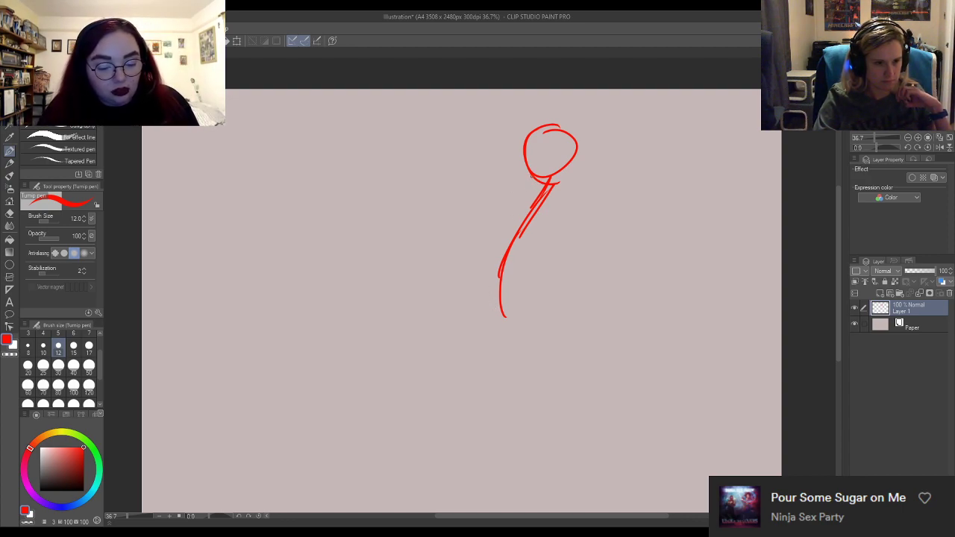
pyautogui.moveTo(531, 176)
pyautogui.mouseDown()
pyautogui.moveTo(541, 190)
pyautogui.moveTo(537, 246)
pyautogui.mouseUp()
pyautogui.moveTo(546, 197)
pyautogui.mouseDown()
pyautogui.moveTo(522, 265)
pyautogui.moveTo(481, 323)
pyautogui.mouseUp()
# Erase the surplus outer spine curve and rework the neck with short strokes below the head circle.
pyautogui.press('e')
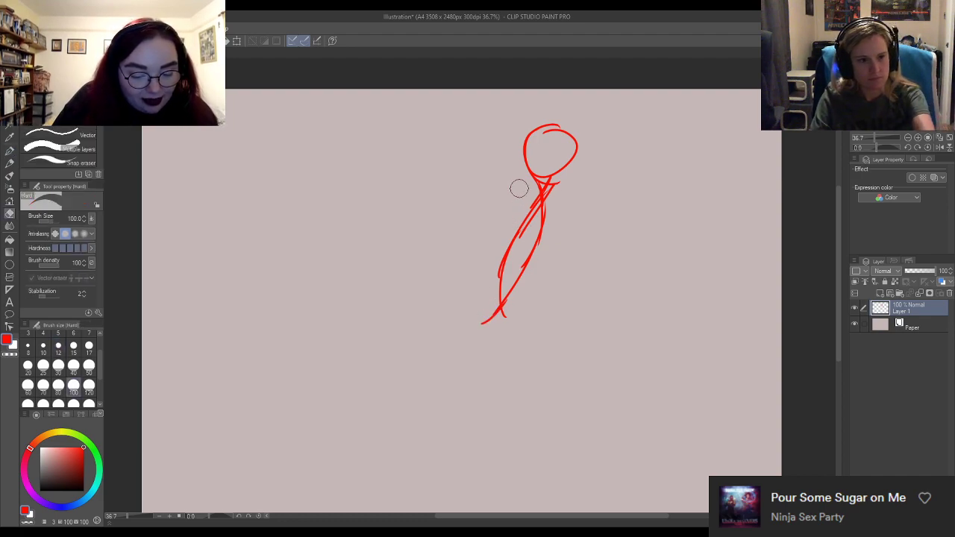
pyautogui.moveTo(518, 187); pyautogui.dragTo(502, 264)
pyautogui.moveTo(523, 217)
pyautogui.mouseDown()
pyautogui.moveTo(550, 181)
pyautogui.moveTo(557, 201)
pyautogui.mouseUp()
pyautogui.press('p')
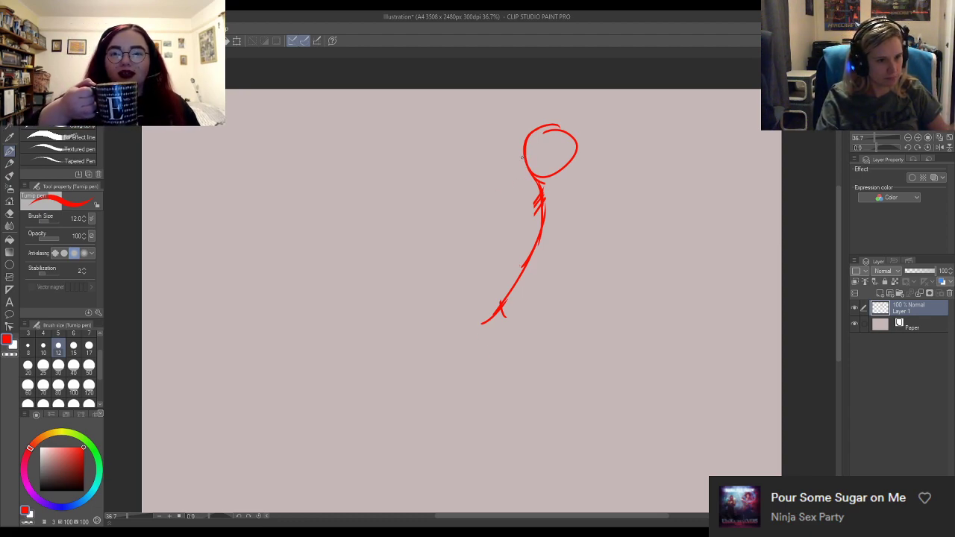
pyautogui.moveTo(539, 168); pyautogui.dragTo(542, 189)
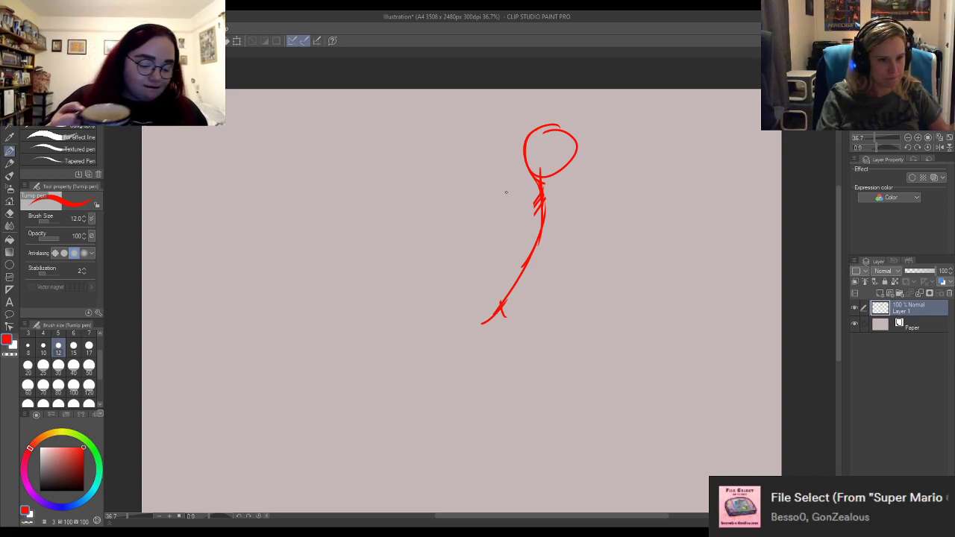
pyautogui.moveTo(551, 158)
pyautogui.mouseDown()
pyautogui.moveTo(547, 203)
pyautogui.moveTo(541, 199)
pyautogui.mouseUp()
pyautogui.moveTo(540, 213); pyautogui.dragTo(538, 223)
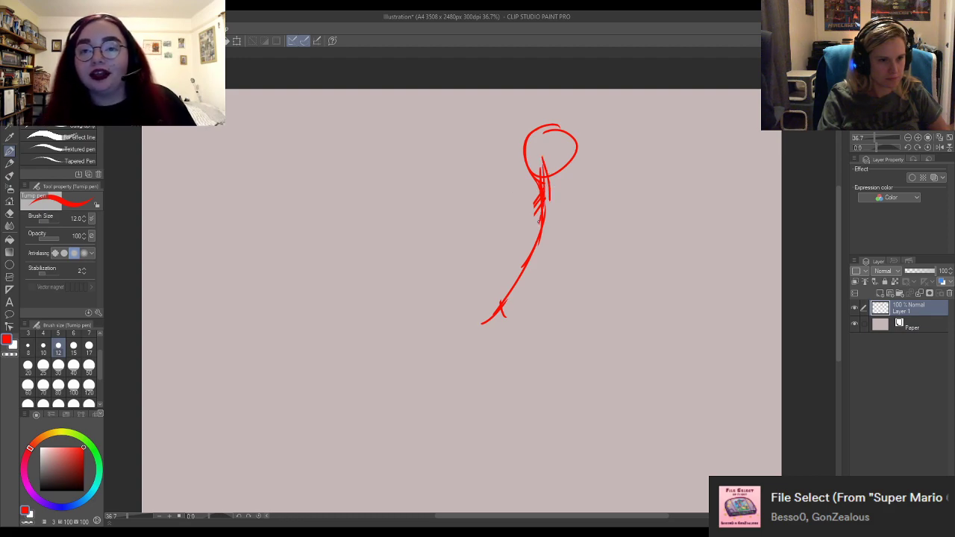
# Sketch the small face and jaw shape on the head circle and add swept-back hair strokes along its crown.
pyautogui.moveTo(521, 154)
pyautogui.mouseDown()
pyautogui.moveTo(524, 169)
pyautogui.moveTo(513, 175)
pyautogui.moveTo(525, 171)
pyautogui.moveTo(514, 183)
pyautogui.moveTo(543, 179)
pyautogui.mouseUp()
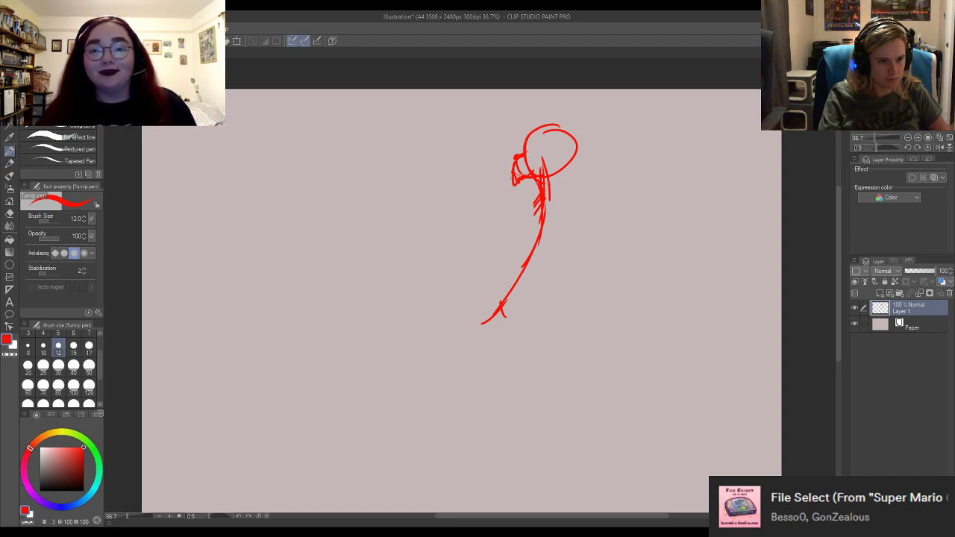
pyautogui.moveTo(531, 142)
pyautogui.mouseDown()
pyautogui.moveTo(525, 149)
pyautogui.moveTo(556, 121)
pyautogui.moveTo(585, 113)
pyautogui.mouseUp()
pyautogui.moveTo(564, 129)
pyautogui.mouseDown()
pyautogui.moveTo(586, 114)
pyautogui.moveTo(576, 119)
pyautogui.mouseUp()
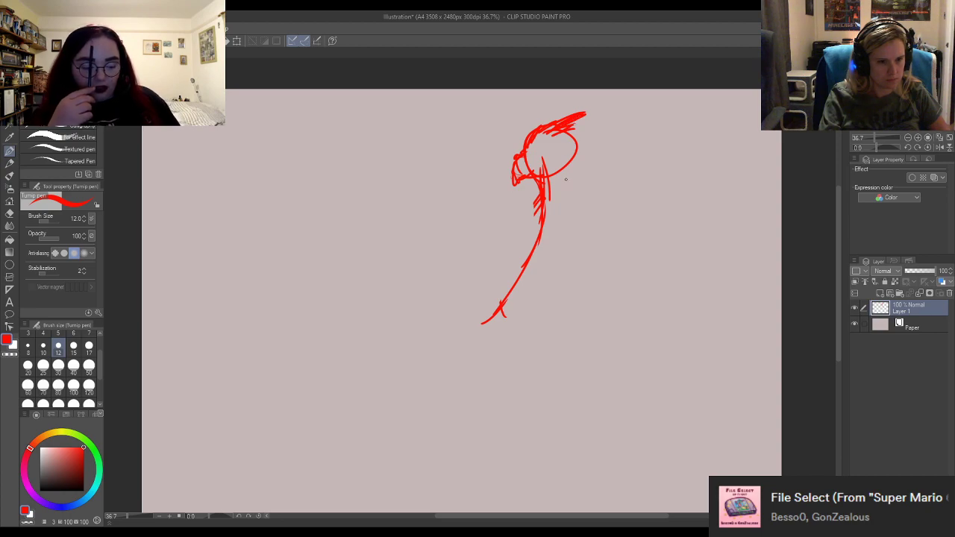
# Draw the shoulder line across the neck base and extend it into a long arm line reaching outward and upward.
pyautogui.moveTo(544, 195); pyautogui.dragTo(586, 182)
pyautogui.moveTo(583, 186); pyautogui.dragTo(582, 207)
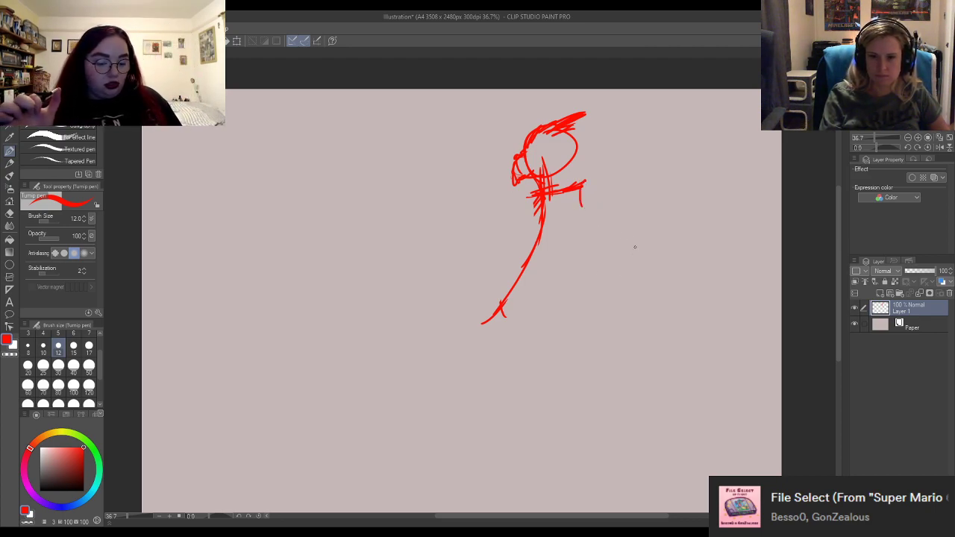
pyautogui.moveTo(590, 183); pyautogui.dragTo(640, 174)
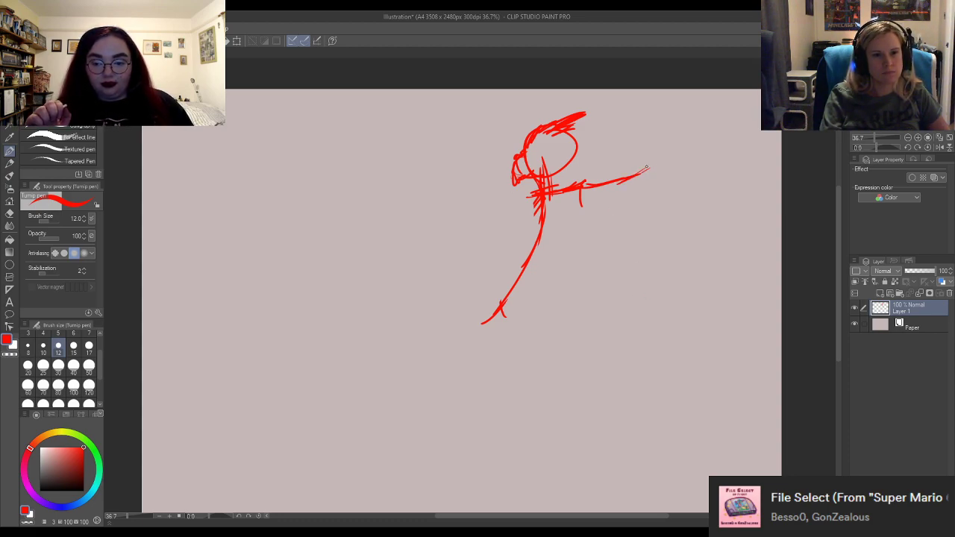
pyautogui.moveTo(636, 174); pyautogui.dragTo(703, 139)
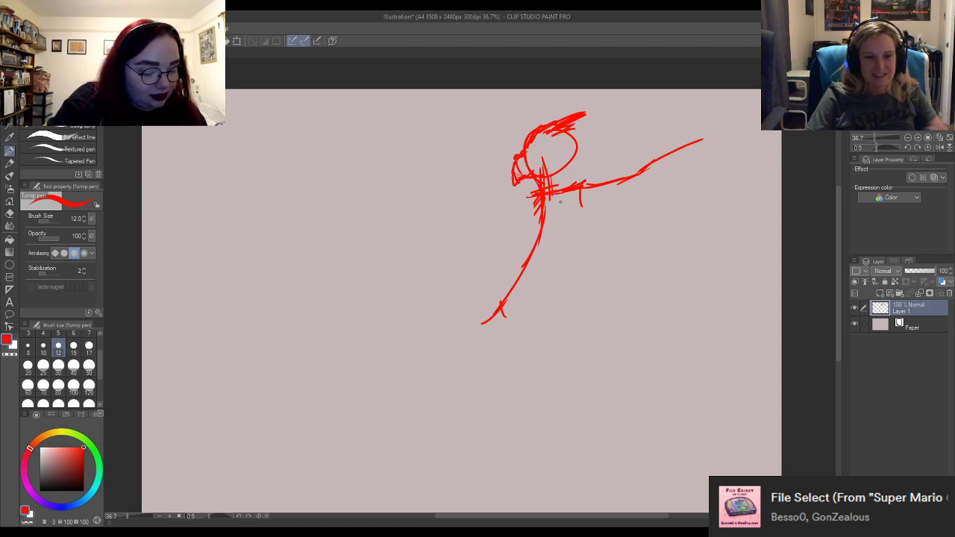
# Erase the messy strokes around the neck and redraw a cleaner neck line joining the head to the shoulders.
pyautogui.press('e')
pyautogui.moveTo(537, 179)
pyautogui.mouseDown()
pyautogui.moveTo(526, 198)
pyautogui.moveTo(554, 186)
pyautogui.mouseUp()
pyautogui.moveTo(547, 153)
pyautogui.mouseDown()
pyautogui.moveTo(551, 203)
pyautogui.moveTo(532, 212)
pyautogui.moveTo(532, 194)
pyautogui.moveTo(525, 219)
pyautogui.moveTo(552, 192)
pyautogui.mouseUp()
pyautogui.press('p')
pyautogui.press('e')
pyautogui.press('p')
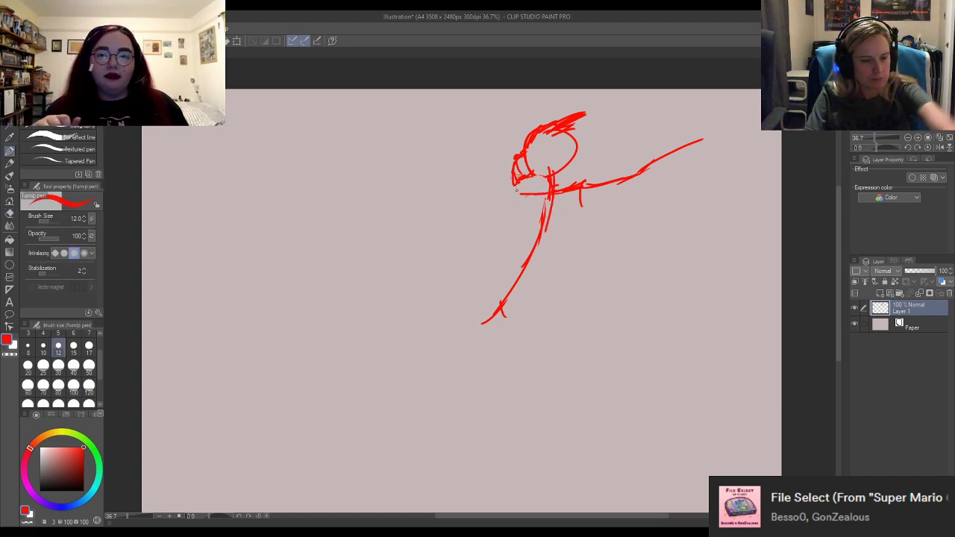
# Build up the ribcage as a tilted oval around the upper spine, hanging from the shoulder line.
pyautogui.moveTo(567, 190)
pyautogui.mouseDown()
pyautogui.moveTo(576, 221)
pyautogui.moveTo(573, 208)
pyautogui.moveTo(549, 260)
pyautogui.mouseUp()
pyautogui.moveTo(537, 195); pyautogui.dragTo(511, 247)
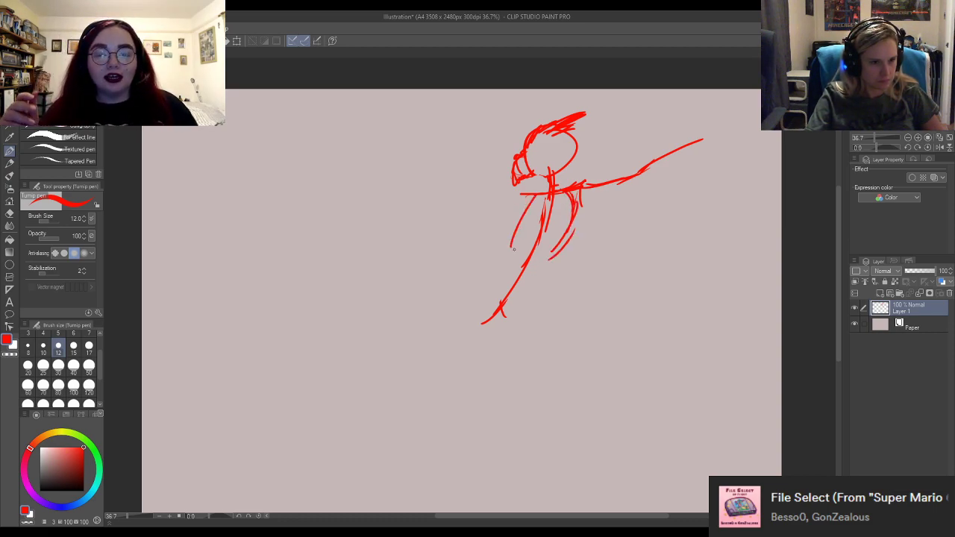
pyautogui.moveTo(532, 197)
pyautogui.mouseDown()
pyautogui.moveTo(516, 229)
pyautogui.moveTo(526, 266)
pyautogui.mouseUp()
pyautogui.moveTo(526, 266)
pyautogui.mouseDown()
pyautogui.moveTo(560, 234)
pyautogui.moveTo(525, 265)
pyautogui.mouseUp()
pyautogui.moveTo(523, 201)
pyautogui.mouseDown()
pyautogui.moveTo(512, 263)
pyautogui.moveTo(543, 263)
pyautogui.mouseUp()
pyautogui.moveTo(520, 195)
pyautogui.mouseDown()
pyautogui.moveTo(502, 230)
pyautogui.moveTo(518, 268)
pyautogui.mouseUp()
pyautogui.moveTo(576, 189)
pyautogui.mouseDown()
pyautogui.moveTo(546, 259)
pyautogui.moveTo(566, 238)
pyautogui.moveTo(535, 282)
pyautogui.mouseUp()
# Sketch the waist strokes below the ribcage and rough in the hip and bent thigh extending diagonally downward.
pyautogui.moveTo(541, 276)
pyautogui.mouseDown()
pyautogui.moveTo(512, 314)
pyautogui.moveTo(467, 303)
pyautogui.moveTo(433, 343)
pyautogui.mouseUp()
pyautogui.moveTo(461, 310); pyautogui.dragTo(435, 347)
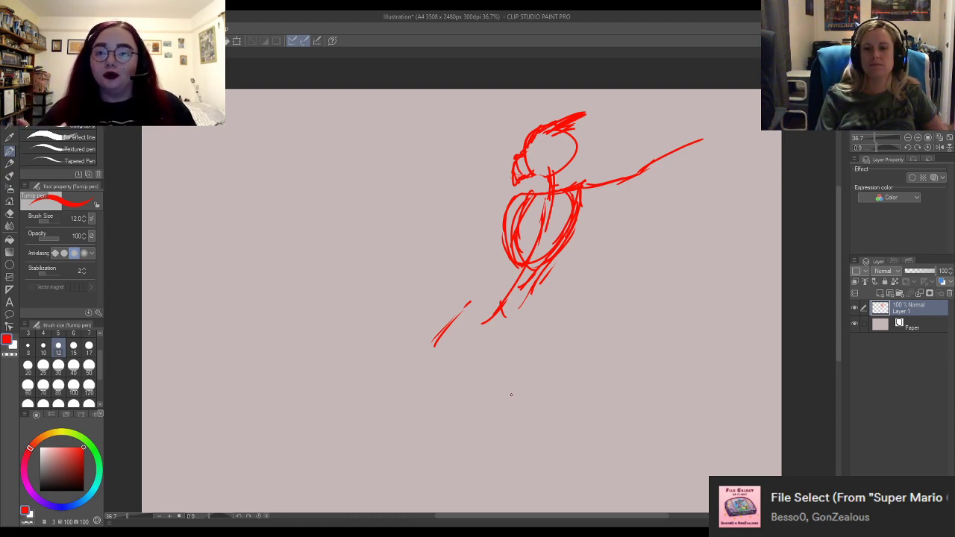
pyautogui.moveTo(470, 299); pyautogui.dragTo(442, 353)
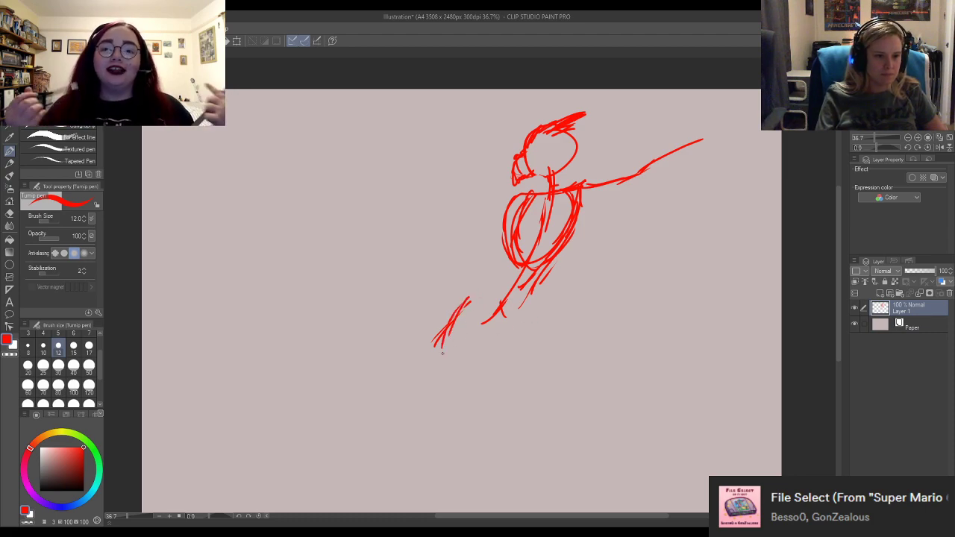
pyautogui.moveTo(499, 312); pyautogui.dragTo(463, 349)
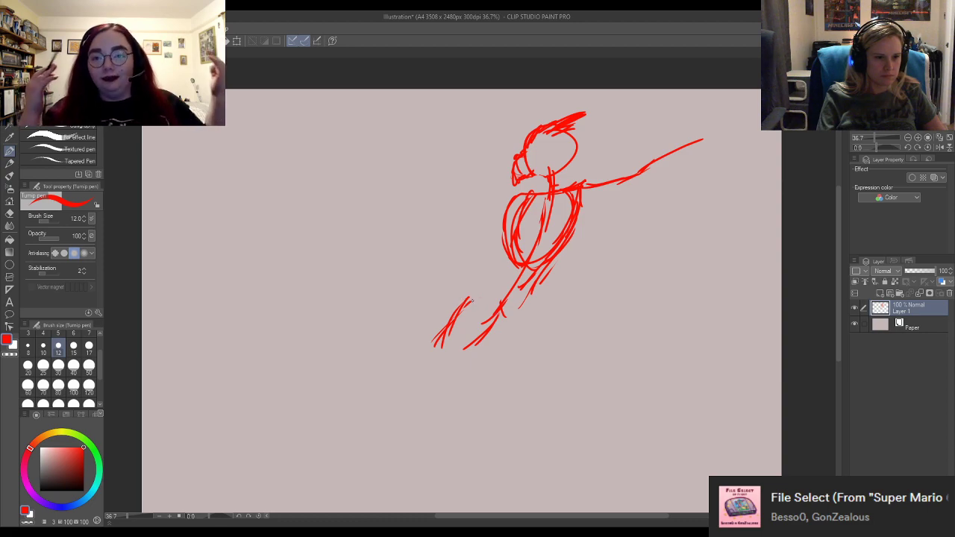
pyautogui.moveTo(478, 292)
pyautogui.mouseDown()
pyautogui.moveTo(458, 302)
pyautogui.moveTo(438, 339)
pyautogui.mouseUp()
pyautogui.moveTo(527, 309)
pyautogui.mouseDown()
pyautogui.moveTo(461, 353)
pyautogui.moveTo(422, 360)
pyautogui.mouseUp()
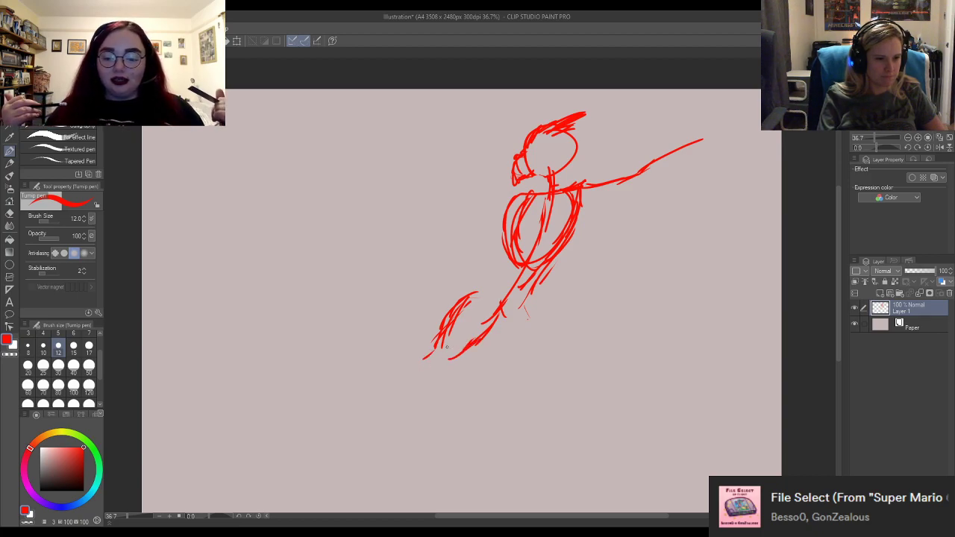
pyautogui.moveTo(463, 292)
pyautogui.mouseDown()
pyautogui.moveTo(501, 296)
pyautogui.moveTo(431, 319)
pyautogui.moveTo(405, 368)
pyautogui.mouseUp()
# Erase the overlapping inner thigh strokes, keeping only the outer contour of the bent leg.
pyautogui.press('e')
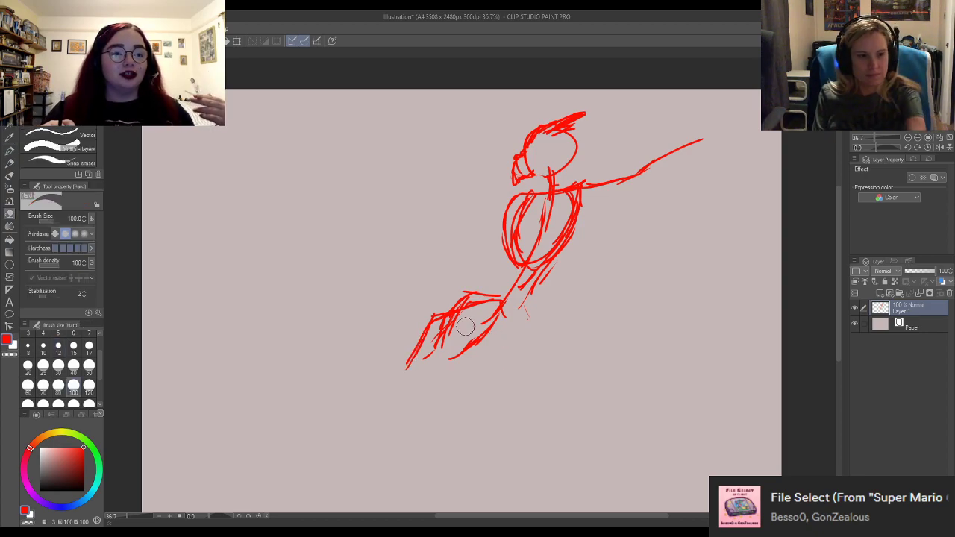
pyautogui.moveTo(465, 327)
pyautogui.mouseDown()
pyautogui.moveTo(496, 285)
pyautogui.moveTo(447, 303)
pyautogui.moveTo(489, 287)
pyautogui.moveTo(455, 352)
pyautogui.moveTo(436, 363)
pyautogui.moveTo(447, 326)
pyautogui.moveTo(462, 367)
pyautogui.moveTo(467, 355)
pyautogui.moveTo(450, 324)
pyautogui.moveTo(462, 316)
pyautogui.moveTo(436, 337)
pyautogui.moveTo(453, 354)
pyautogui.moveTo(461, 345)
pyautogui.moveTo(417, 310)
pyautogui.moveTo(422, 325)
pyautogui.moveTo(437, 312)
pyautogui.moveTo(432, 327)
pyautogui.moveTo(480, 312)
pyautogui.moveTo(457, 305)
pyautogui.moveTo(420, 334)
pyautogui.mouseUp()
pyautogui.press('p')
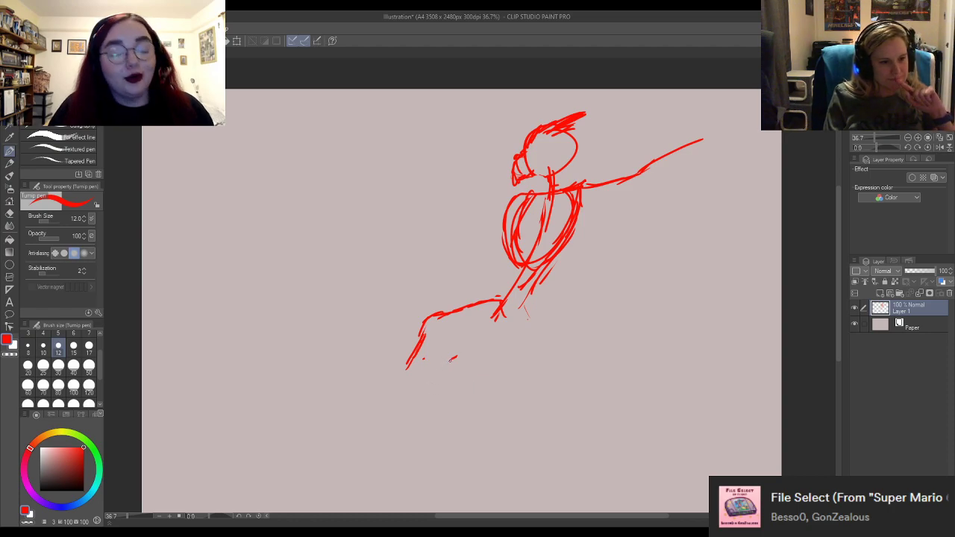
# Sketch the underside of the bent leg, the narrow lower leg and a rounded foot with short toe strokes.
pyautogui.moveTo(422, 378)
pyautogui.mouseDown()
pyautogui.moveTo(442, 375)
pyautogui.moveTo(460, 346)
pyautogui.mouseUp()
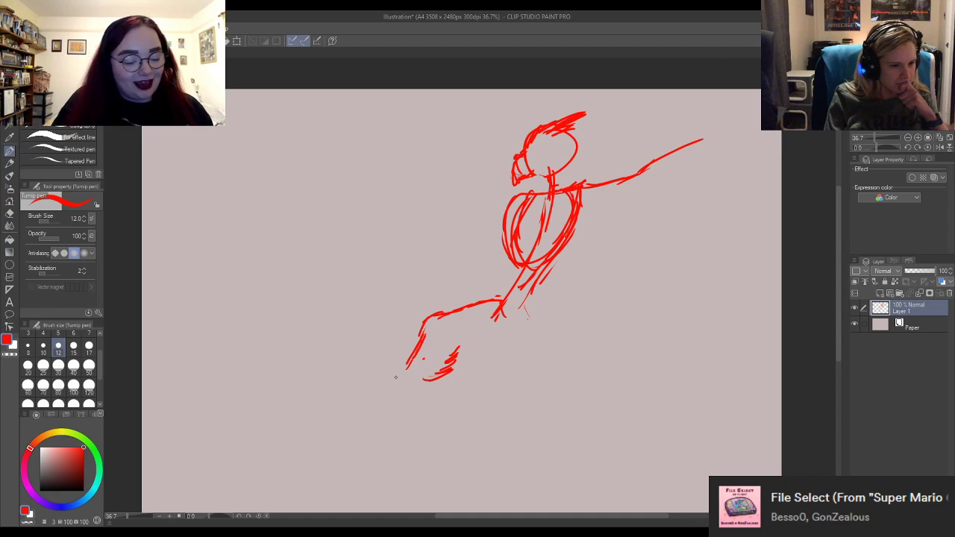
pyautogui.moveTo(410, 371)
pyautogui.mouseDown()
pyautogui.moveTo(426, 378)
pyautogui.moveTo(349, 396)
pyautogui.moveTo(338, 419)
pyautogui.moveTo(367, 426)
pyautogui.moveTo(419, 383)
pyautogui.moveTo(410, 377)
pyautogui.moveTo(384, 390)
pyautogui.mouseUp()
pyautogui.click(376, 420)
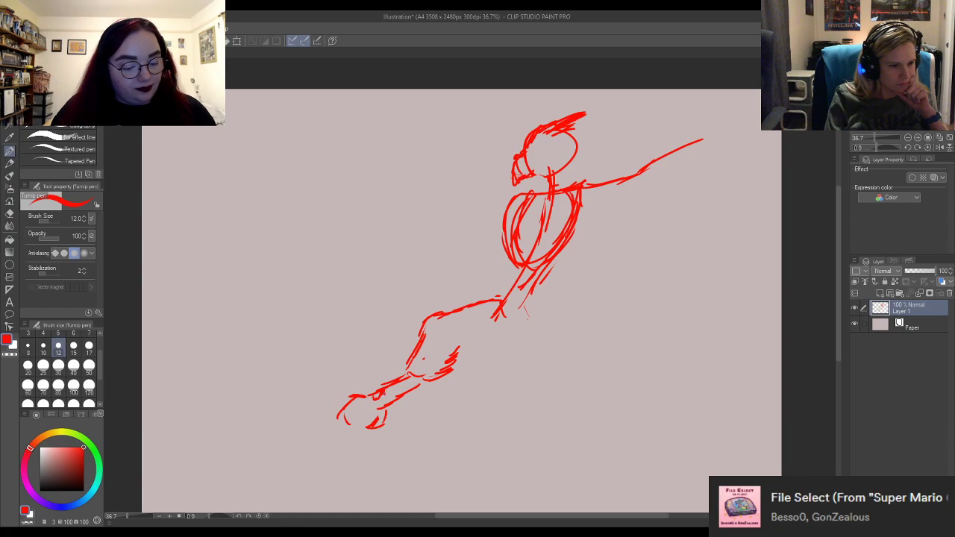
pyautogui.moveTo(350, 419)
pyautogui.mouseDown()
pyautogui.moveTo(355, 430)
pyautogui.moveTo(352, 413)
pyautogui.moveTo(374, 410)
pyautogui.moveTo(346, 424)
pyautogui.moveTo(357, 406)
pyautogui.mouseUp()
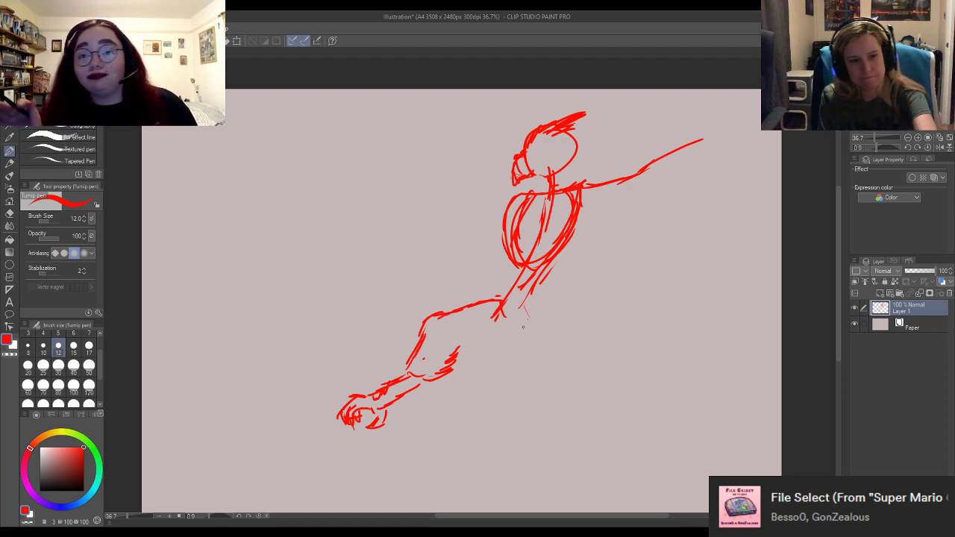
# Remove the old hip strokes, add a curved waist line, and join the thigh to the ribcage with one continuous side contour.
pyautogui.moveTo(523, 327)
pyautogui.mouseDown()
pyautogui.moveTo(506, 307)
pyautogui.moveTo(484, 303)
pyautogui.moveTo(500, 336)
pyautogui.mouseUp()
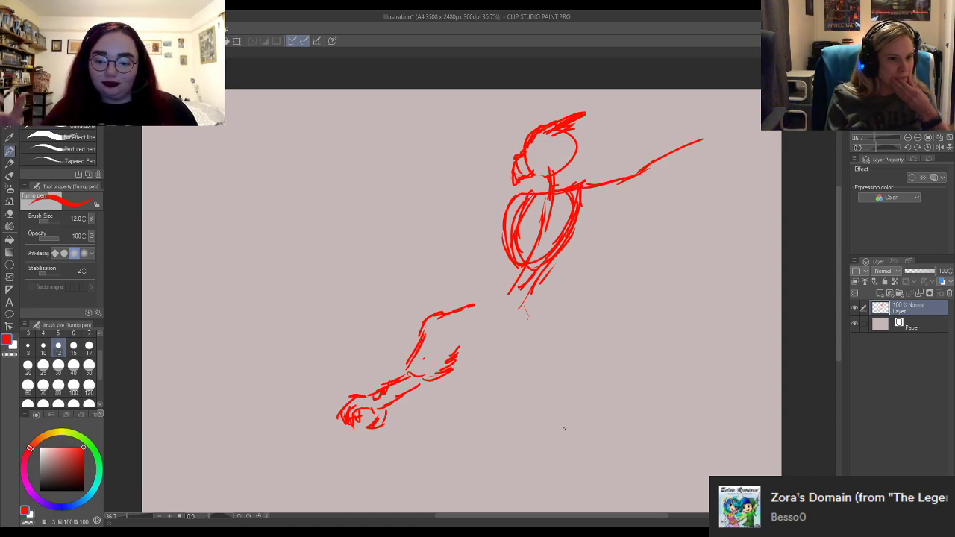
pyautogui.moveTo(542, 275)
pyautogui.mouseDown()
pyautogui.moveTo(534, 312)
pyautogui.moveTo(543, 321)
pyautogui.mouseUp()
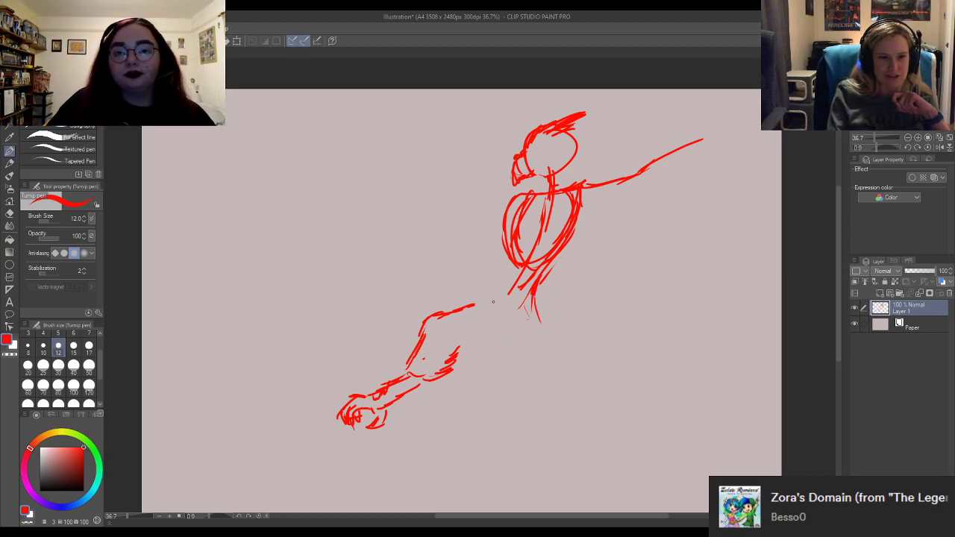
pyautogui.moveTo(473, 306)
pyautogui.mouseDown()
pyautogui.moveTo(497, 253)
pyautogui.moveTo(500, 264)
pyautogui.moveTo(522, 199)
pyautogui.mouseUp()
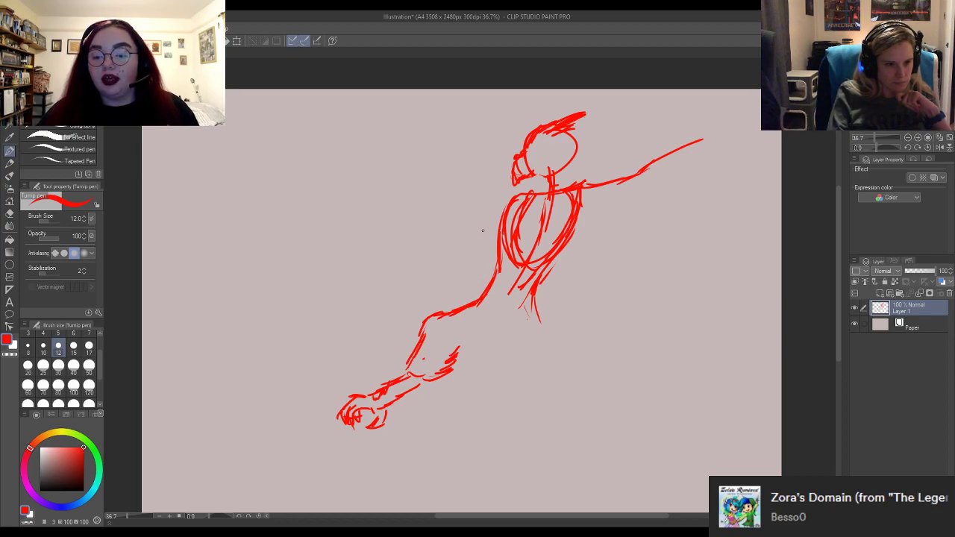
# Sketch the upper and lower contours of the lowered arm extending from the shoulder on the figure's face side.
pyautogui.moveTo(501, 206); pyautogui.dragTo(432, 238)
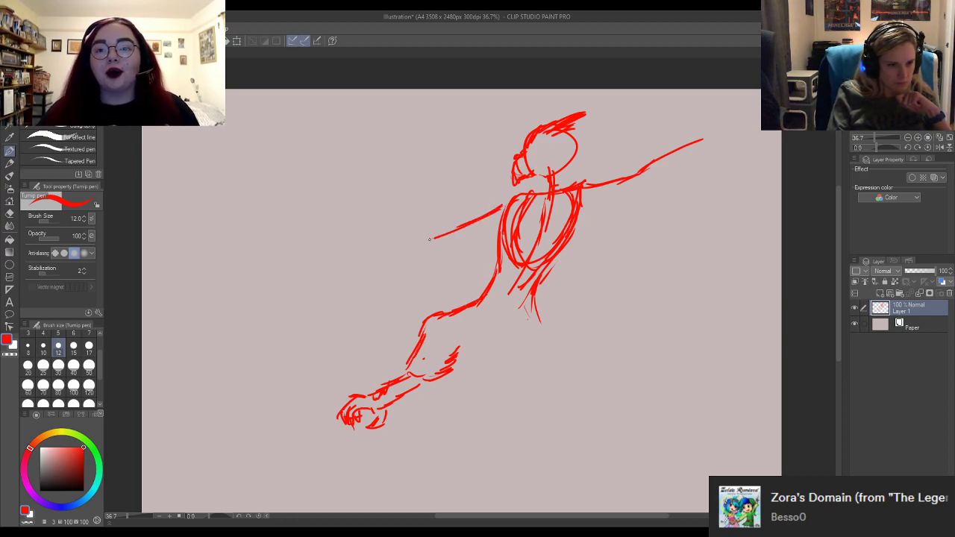
pyautogui.moveTo(496, 233); pyautogui.dragTo(464, 254)
pyautogui.moveTo(512, 197)
pyautogui.mouseDown()
pyautogui.moveTo(445, 239)
pyautogui.moveTo(466, 215)
pyautogui.mouseUp()
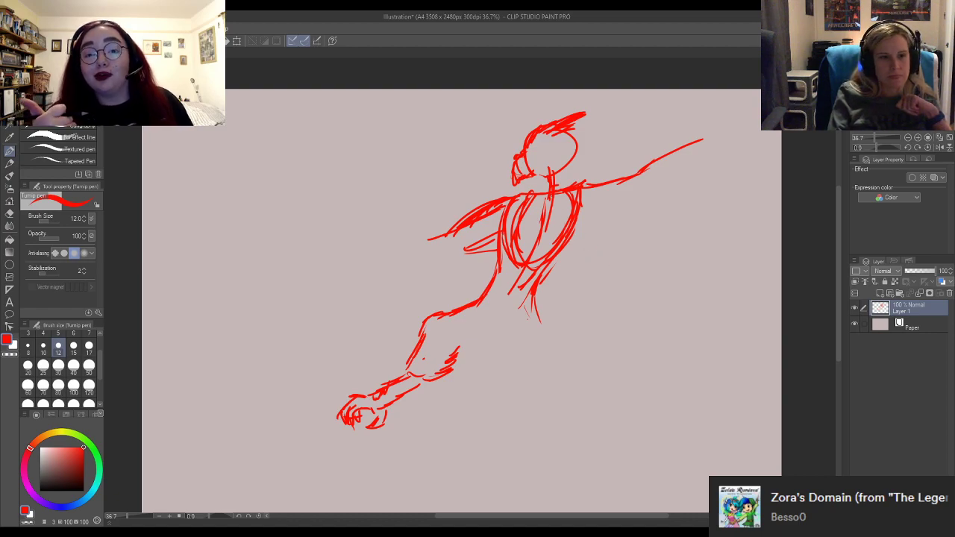
# Thicken the raised outstretched arm with upper and lower contours, and draw the back of the head and neck.
pyautogui.moveTo(562, 186); pyautogui.dragTo(636, 183)
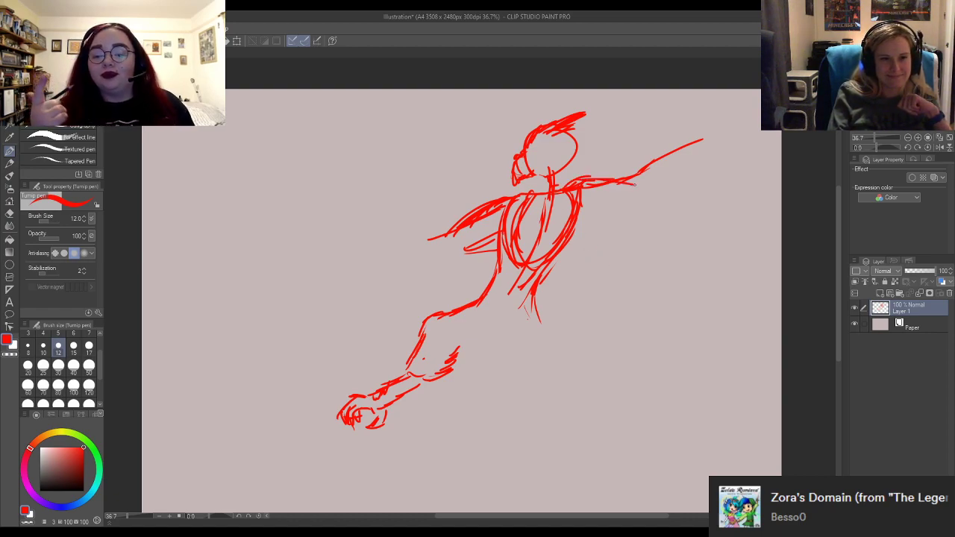
pyautogui.moveTo(555, 197)
pyautogui.mouseDown()
pyautogui.moveTo(571, 178)
pyautogui.moveTo(604, 174)
pyautogui.mouseUp()
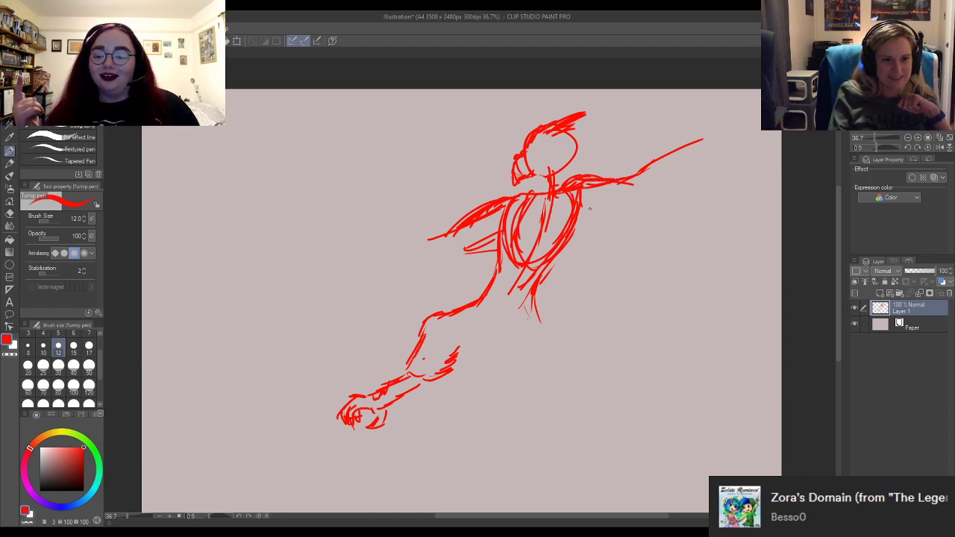
pyautogui.moveTo(581, 218); pyautogui.dragTo(646, 197)
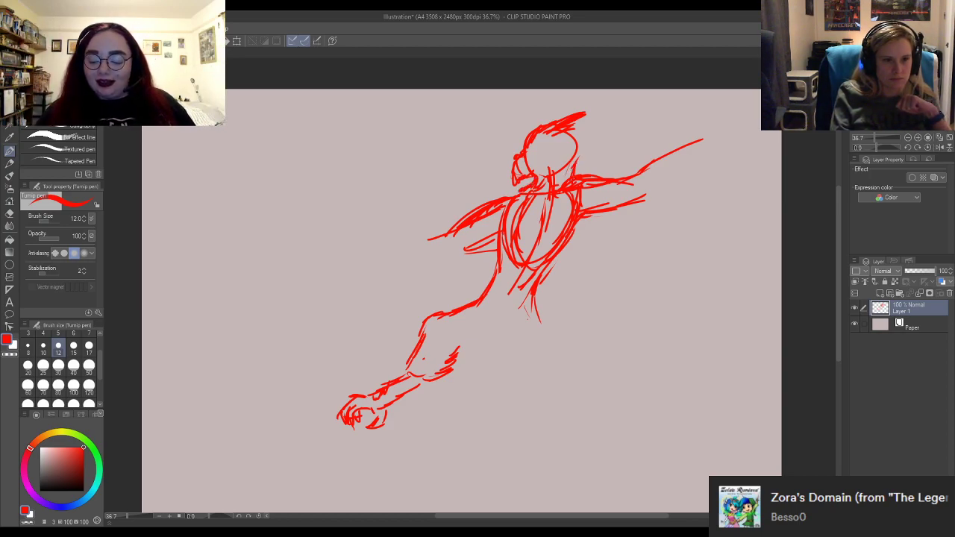
pyautogui.moveTo(579, 169)
pyautogui.mouseDown()
pyautogui.moveTo(574, 133)
pyautogui.moveTo(581, 148)
pyautogui.mouseUp()
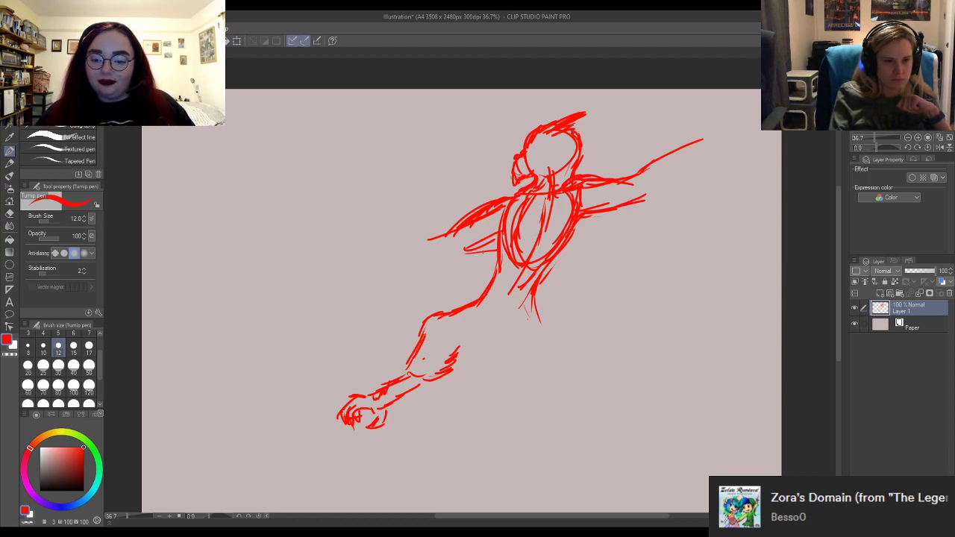
# Reinforce the underside of the lowered arm and extend both side contours of the torso down from the ribcage to the hips.
pyautogui.moveTo(498, 241); pyautogui.dragTo(456, 255)
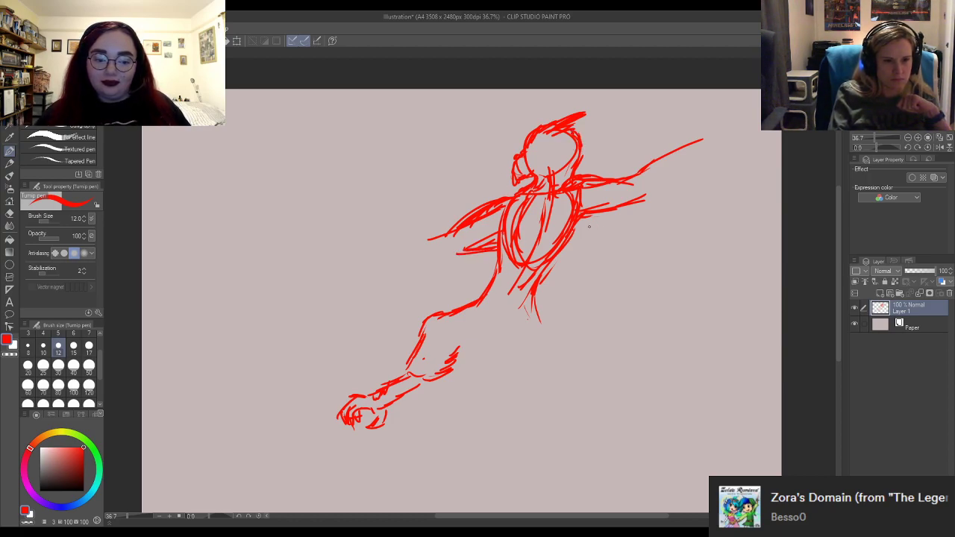
pyautogui.moveTo(564, 251); pyautogui.dragTo(544, 293)
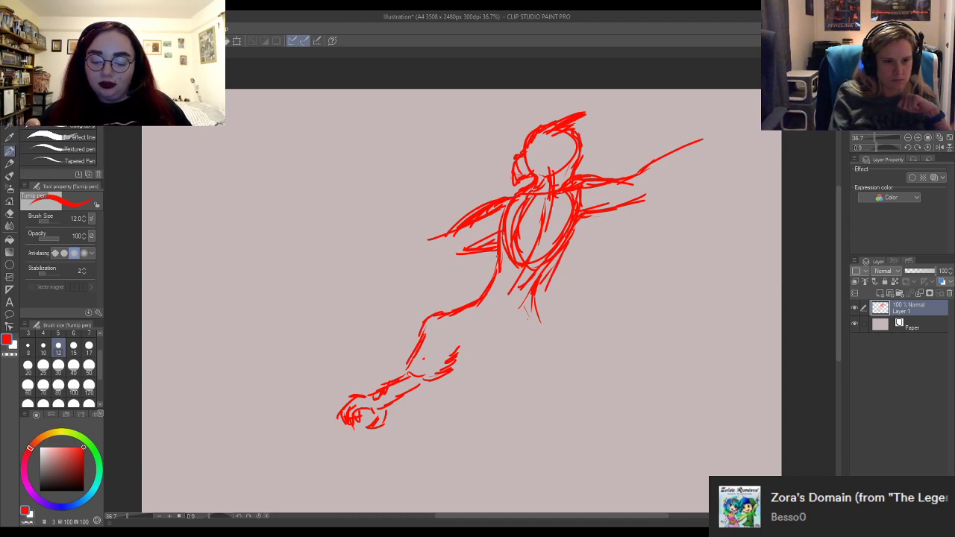
pyautogui.moveTo(501, 214); pyautogui.dragTo(475, 296)
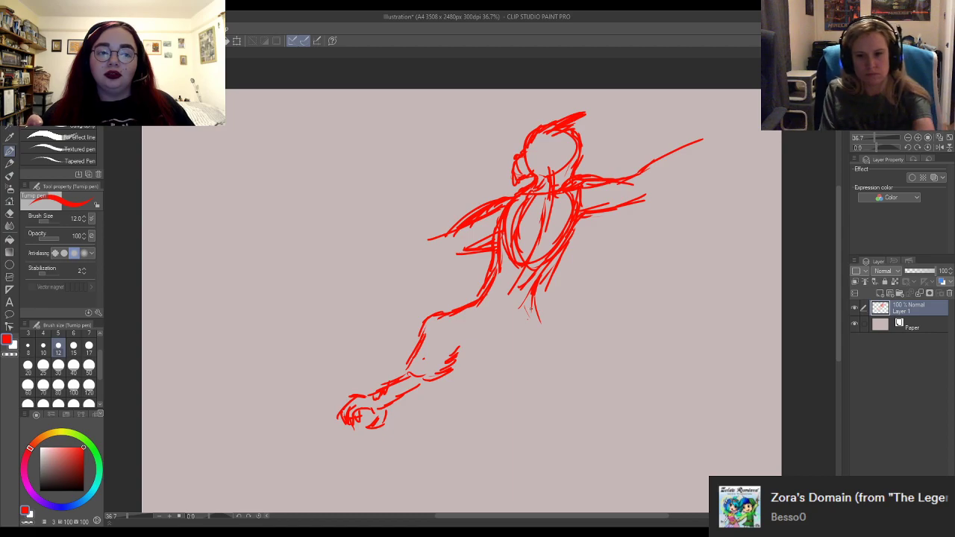
# Erase the ribcage oval, its centre line and the stray waist strokes inside the torso outline.
pyautogui.press('e')
pyautogui.moveTo(526, 296)
pyautogui.mouseDown()
pyautogui.moveTo(559, 220)
pyautogui.moveTo(532, 274)
pyautogui.moveTo(550, 233)
pyautogui.moveTo(559, 257)
pyautogui.moveTo(561, 219)
pyautogui.moveTo(526, 290)
pyautogui.moveTo(567, 236)
pyautogui.moveTo(540, 306)
pyautogui.mouseUp()
pyautogui.press('p')
pyautogui.press('e')
pyautogui.moveTo(529, 257)
pyautogui.mouseDown()
pyautogui.moveTo(525, 216)
pyautogui.moveTo(507, 292)
pyautogui.mouseUp()
pyautogui.press('p')
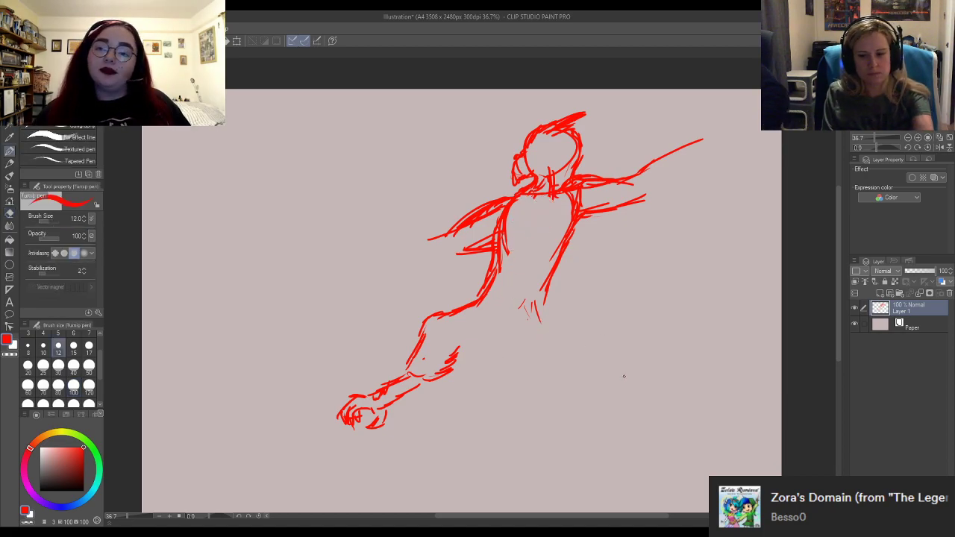
# Scale the whole figure sketch down to 72%, keeping its upper corner on the raised arm's side fixed.
pyautogui.hotkey('ctrl', 't')
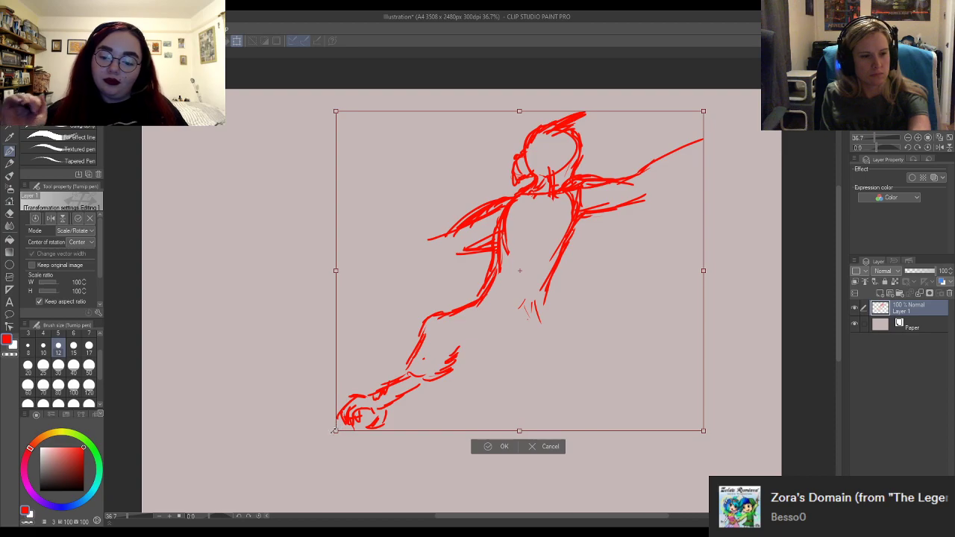
pyautogui.moveTo(336, 431); pyautogui.dragTo(439, 340)
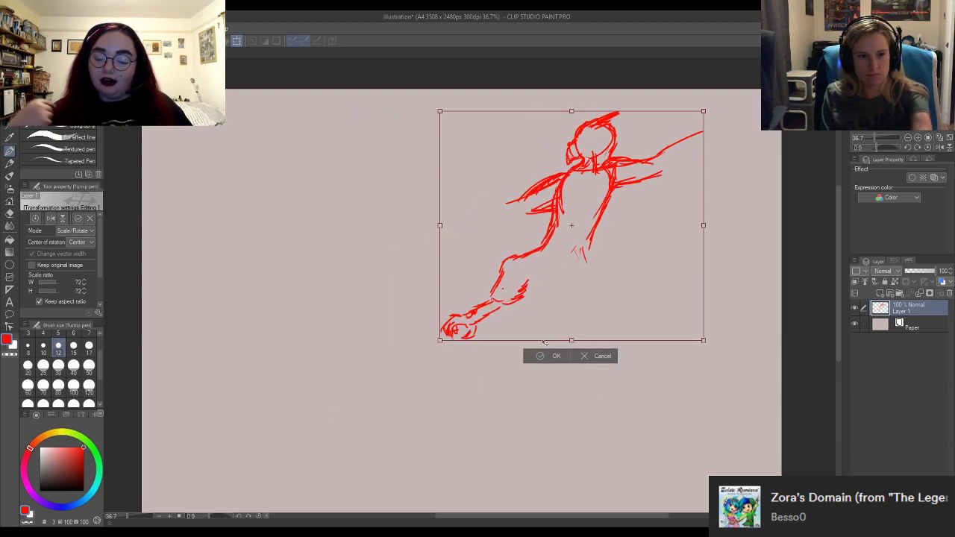
pyautogui.click(555, 357)
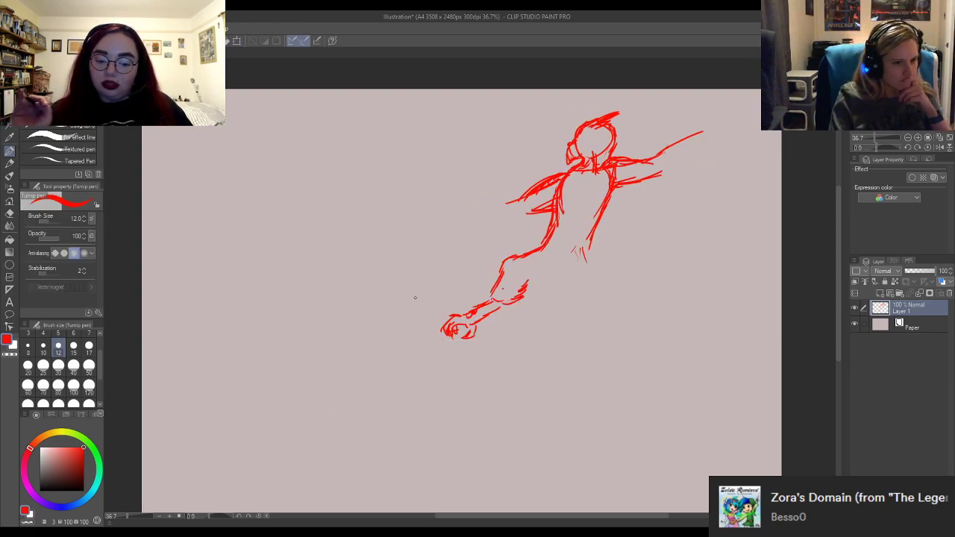
# Set the pen size to 10 and sketch the second leg's raised thigh from the hip, adding a crotch line to the outstretched leg.
pyautogui.scroll(2, 98, 365)
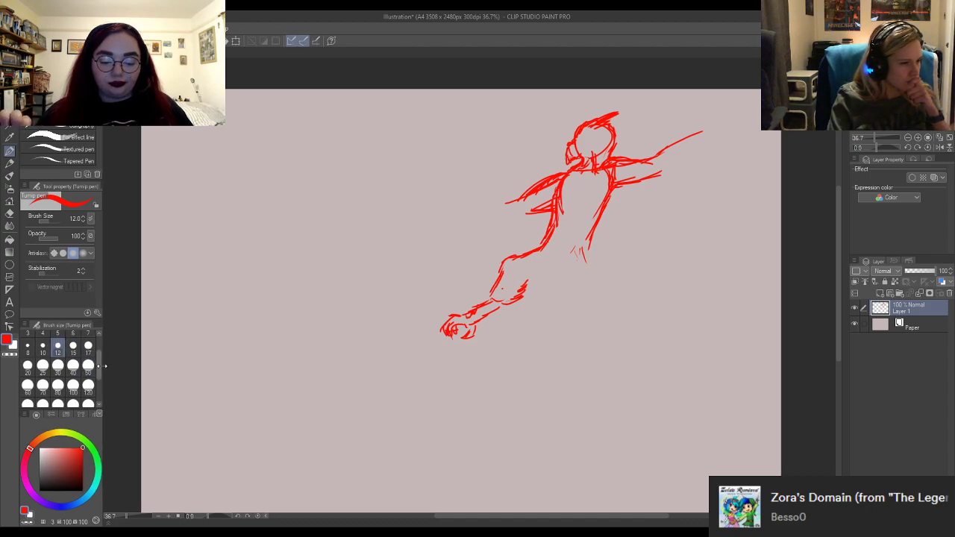
pyautogui.click(43, 356)
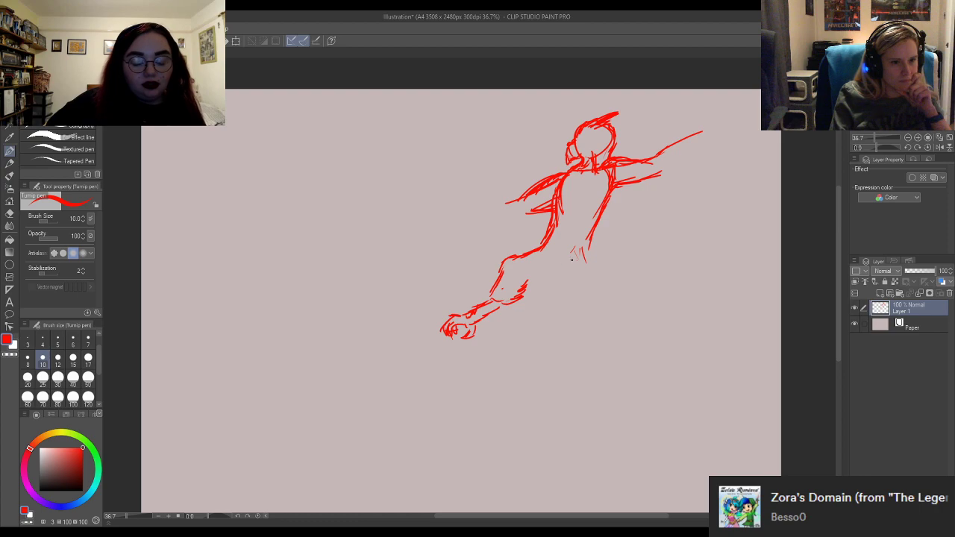
pyautogui.moveTo(584, 259)
pyautogui.mouseDown()
pyautogui.moveTo(589, 242)
pyautogui.moveTo(600, 244)
pyautogui.moveTo(574, 258)
pyautogui.mouseUp()
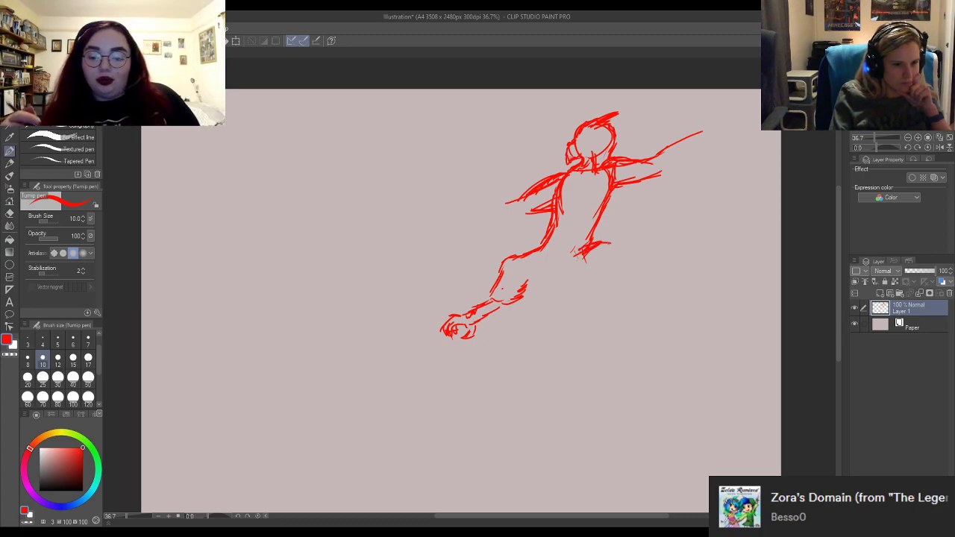
pyautogui.moveTo(602, 270)
pyautogui.mouseDown()
pyautogui.moveTo(606, 246)
pyautogui.moveTo(618, 243)
pyautogui.moveTo(564, 284)
pyautogui.mouseUp()
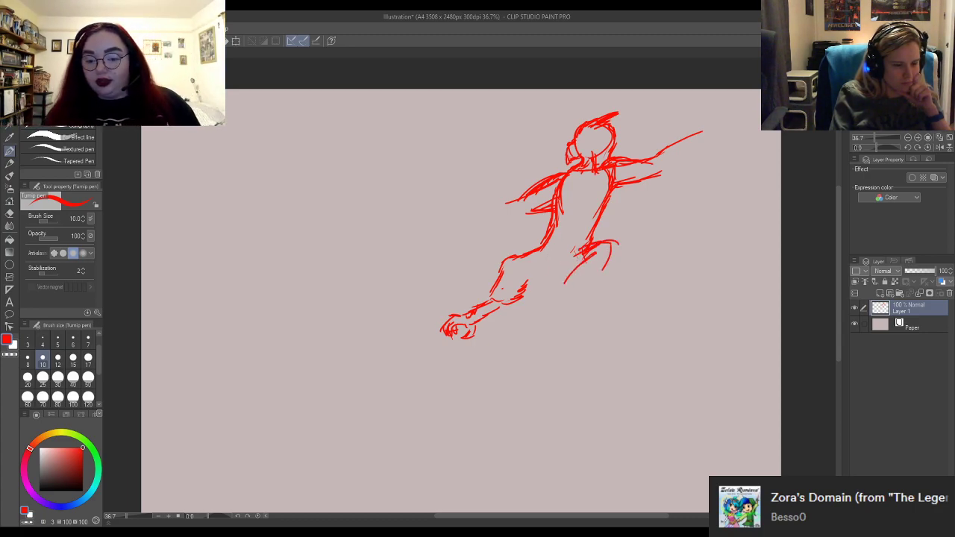
pyautogui.moveTo(617, 241)
pyautogui.mouseDown()
pyautogui.moveTo(627, 267)
pyautogui.moveTo(595, 293)
pyautogui.moveTo(614, 270)
pyautogui.mouseUp()
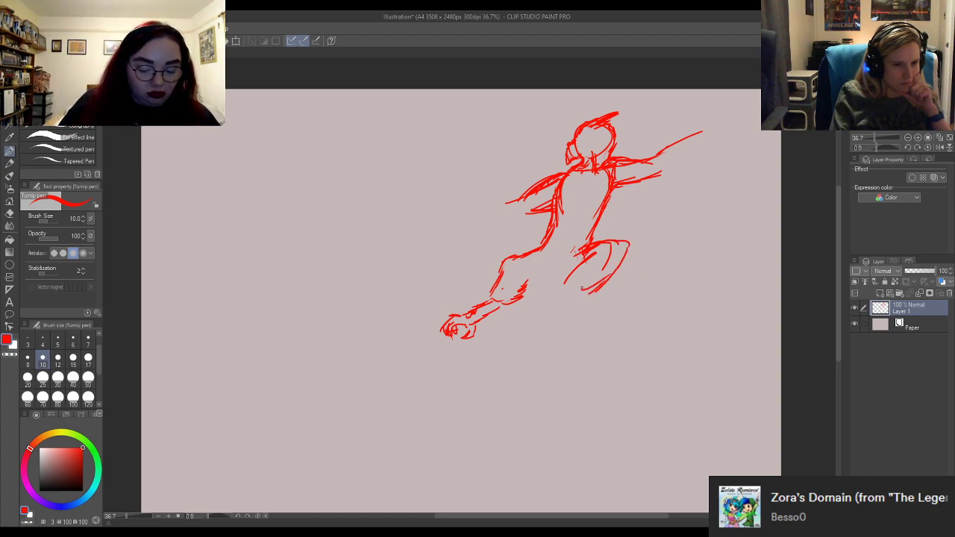
pyautogui.moveTo(554, 276)
pyautogui.mouseDown()
pyautogui.moveTo(589, 261)
pyautogui.moveTo(580, 268)
pyautogui.mouseUp()
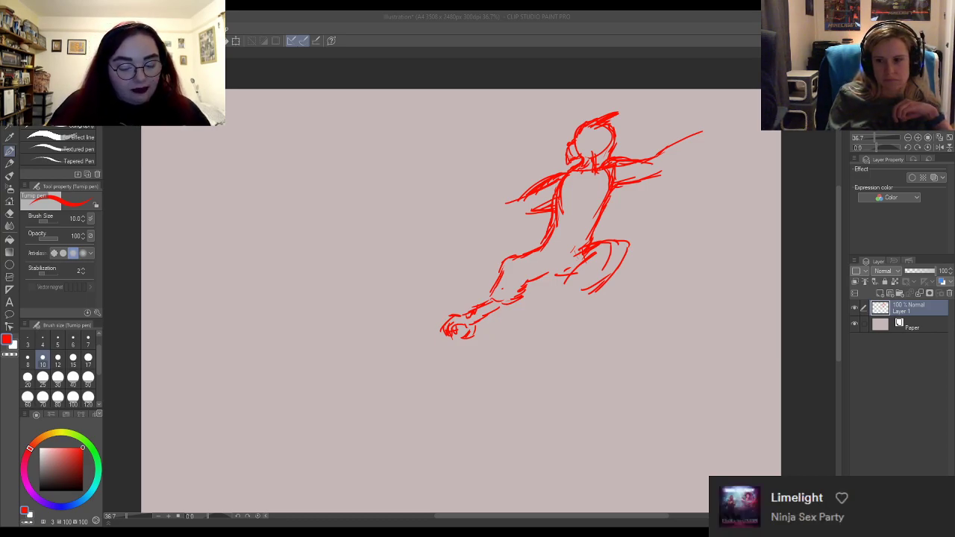
# Sketch the underside of the raised thigh and two short lower-leg strokes hanging from it.
pyautogui.click(401, 335)
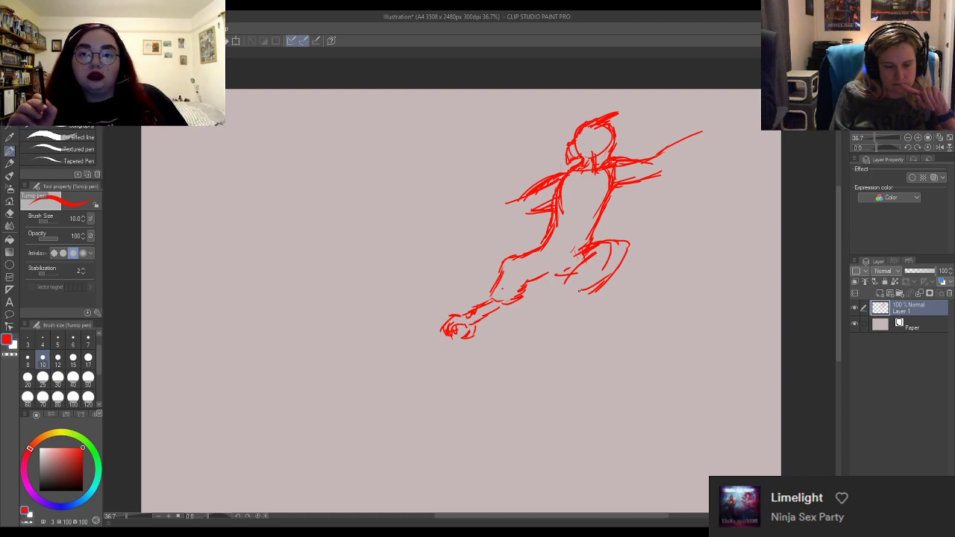
pyautogui.moveTo(568, 289)
pyautogui.mouseDown()
pyautogui.moveTo(567, 303)
pyautogui.moveTo(596, 315)
pyautogui.moveTo(567, 312)
pyautogui.mouseUp()
pyautogui.moveTo(569, 275)
pyautogui.mouseDown()
pyautogui.moveTo(558, 290)
pyautogui.moveTo(595, 287)
pyautogui.mouseUp()
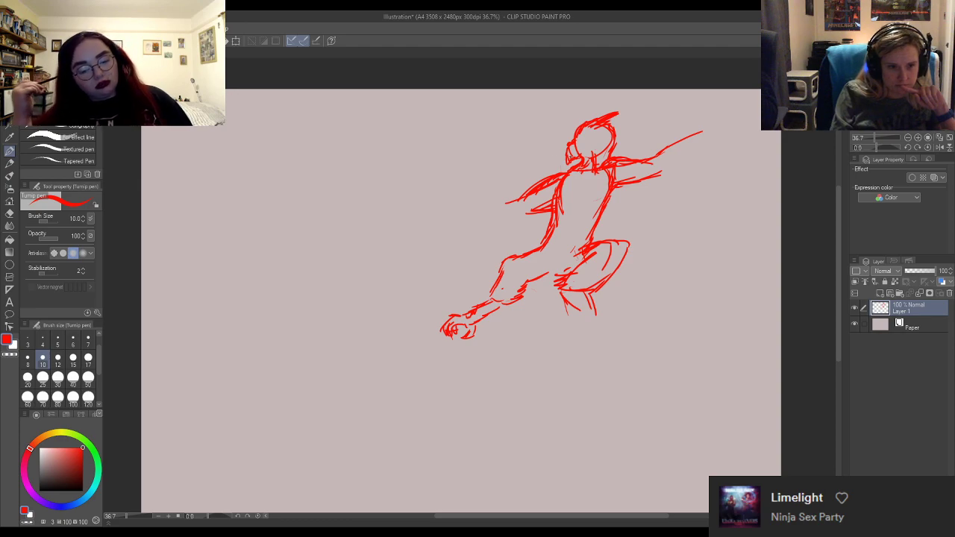
# Sketch a large spread wing behind the lowered arm, with an angled upper edge, long tip feathers and a scalloped lower edge.
pyautogui.moveTo(556, 170); pyautogui.dragTo(520, 142)
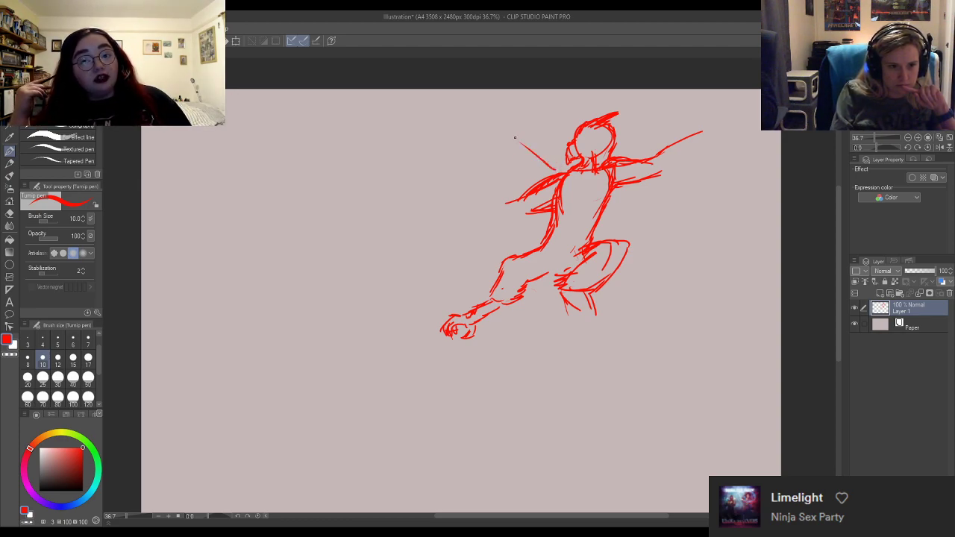
pyautogui.moveTo(548, 170)
pyautogui.mouseDown()
pyautogui.moveTo(528, 158)
pyautogui.moveTo(540, 178)
pyautogui.moveTo(490, 122)
pyautogui.mouseUp()
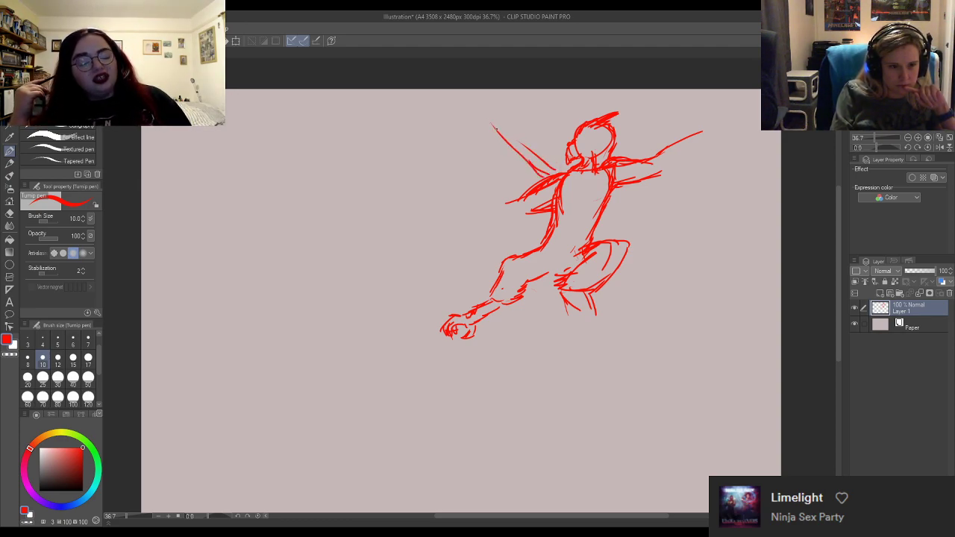
pyautogui.moveTo(519, 164)
pyautogui.mouseDown()
pyautogui.moveTo(478, 99)
pyautogui.moveTo(362, 127)
pyautogui.mouseUp()
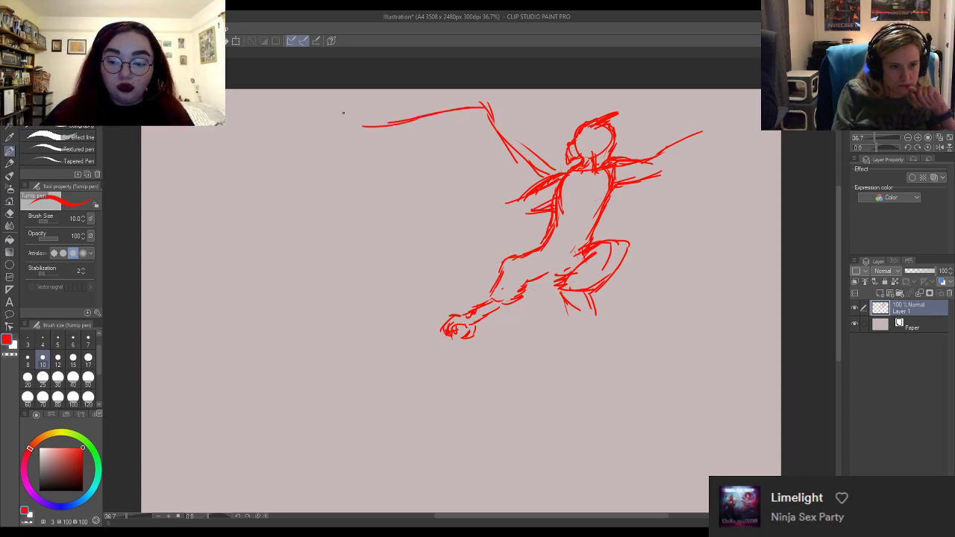
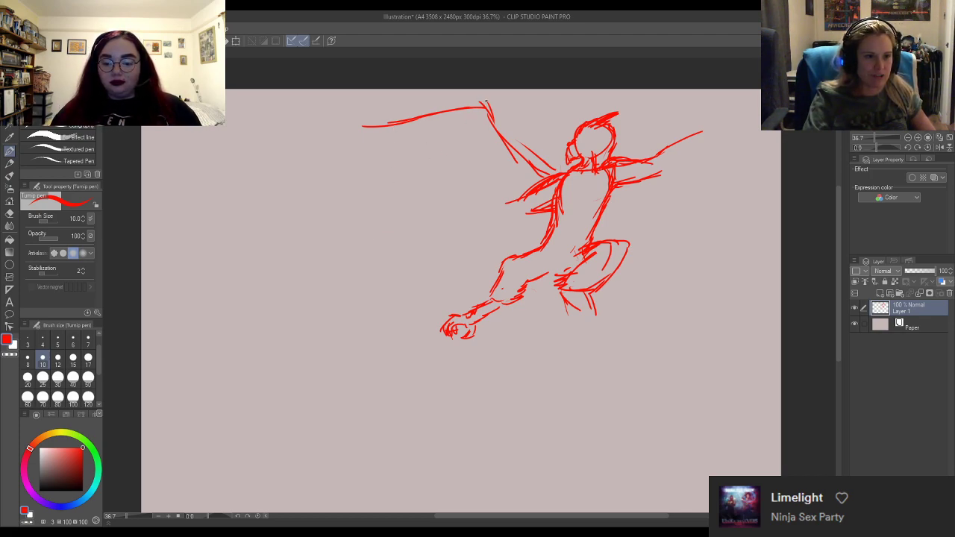
pyautogui.moveTo(481, 103); pyautogui.dragTo(457, 101)
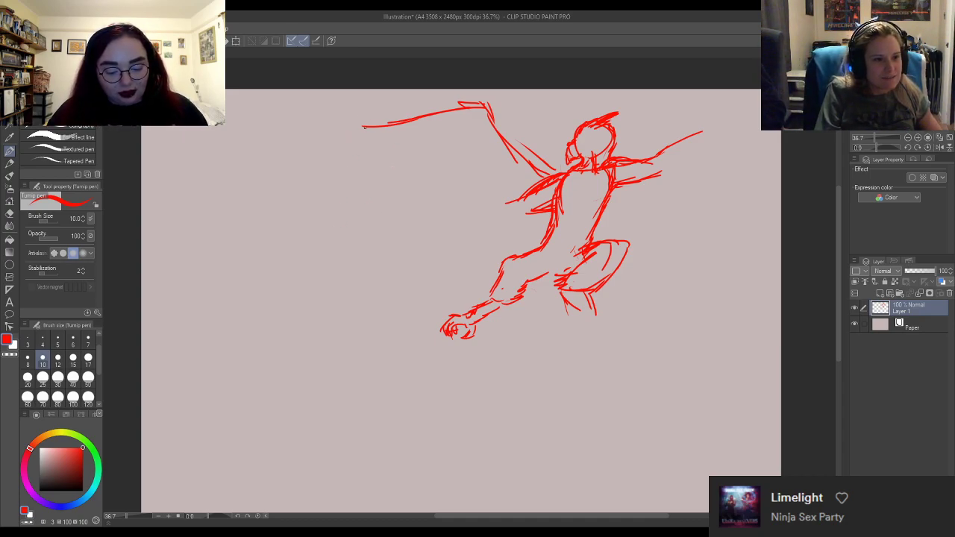
pyautogui.moveTo(368, 128)
pyautogui.mouseDown()
pyautogui.moveTo(287, 142)
pyautogui.moveTo(359, 154)
pyautogui.moveTo(392, 146)
pyautogui.moveTo(344, 160)
pyautogui.mouseUp()
pyautogui.moveTo(316, 179)
pyautogui.mouseDown()
pyautogui.moveTo(389, 179)
pyautogui.moveTo(439, 216)
pyautogui.moveTo(425, 227)
pyautogui.moveTo(470, 224)
pyautogui.moveTo(491, 231)
pyautogui.moveTo(485, 240)
pyautogui.moveTo(510, 233)
pyautogui.mouseUp()
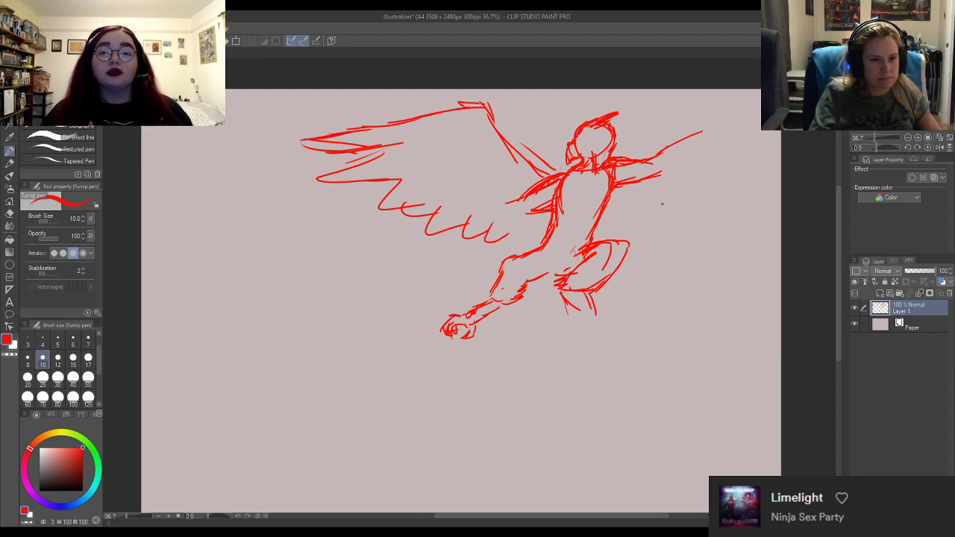
# Sketch the second wing's upper edge behind the raised arm, then complete that arm's forearm and hand.
pyautogui.moveTo(620, 158)
pyautogui.mouseDown()
pyautogui.moveTo(704, 106)
pyautogui.moveTo(761, 98)
pyautogui.mouseUp()
pyautogui.moveTo(704, 109); pyautogui.dragTo(758, 100)
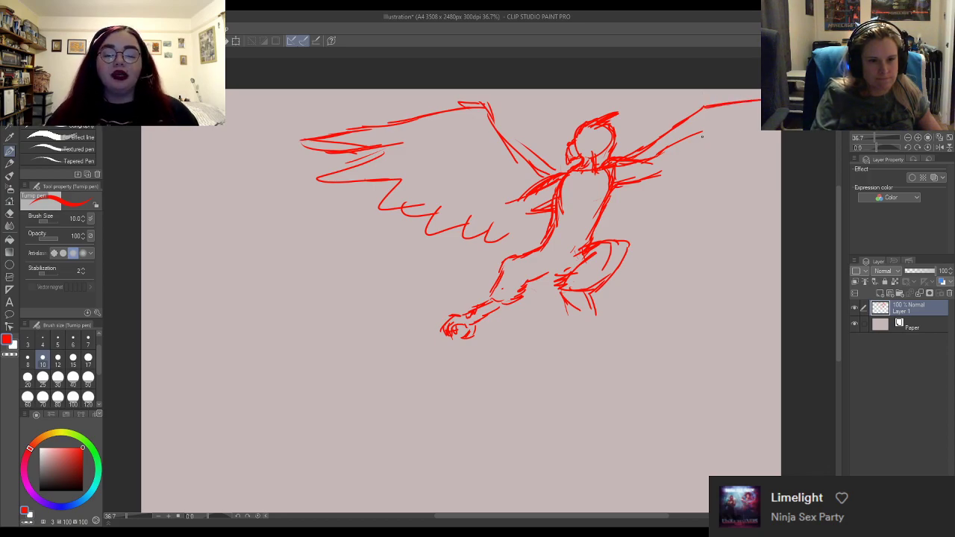
pyautogui.moveTo(701, 134); pyautogui.dragTo(737, 127)
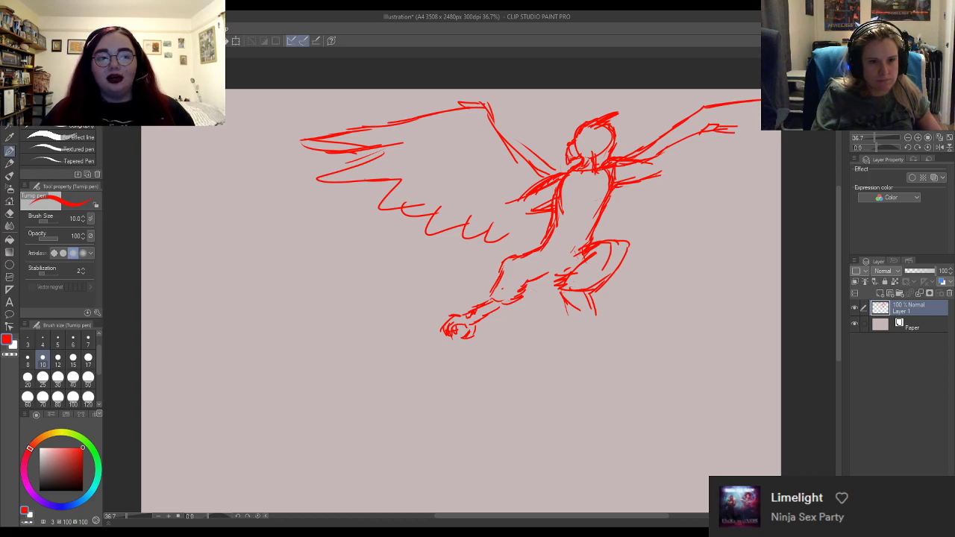
pyautogui.moveTo(619, 188)
pyautogui.mouseDown()
pyautogui.moveTo(671, 174)
pyautogui.moveTo(746, 127)
pyautogui.moveTo(744, 138)
pyautogui.mouseUp()
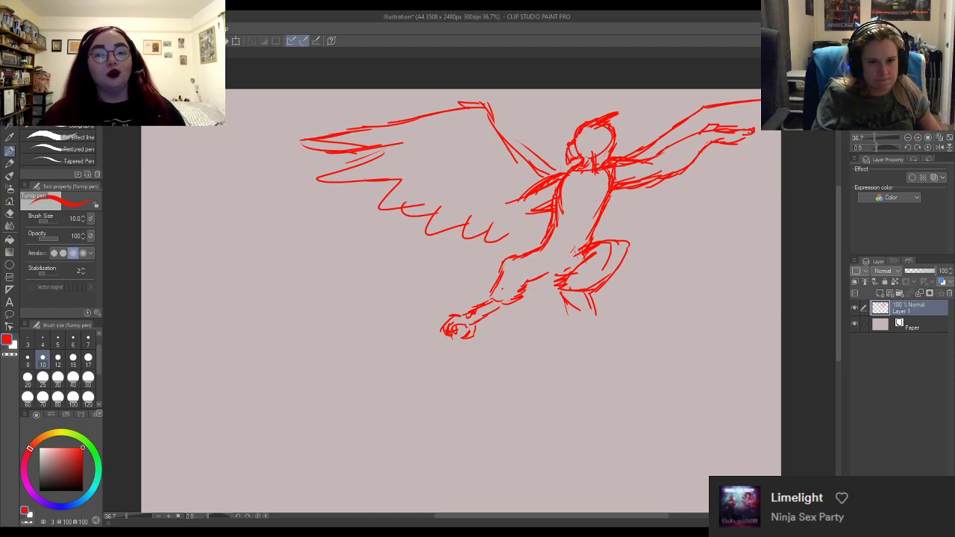
pyautogui.moveTo(749, 133)
pyautogui.mouseDown()
pyautogui.moveTo(760, 133)
pyautogui.moveTo(741, 142)
pyautogui.mouseUp()
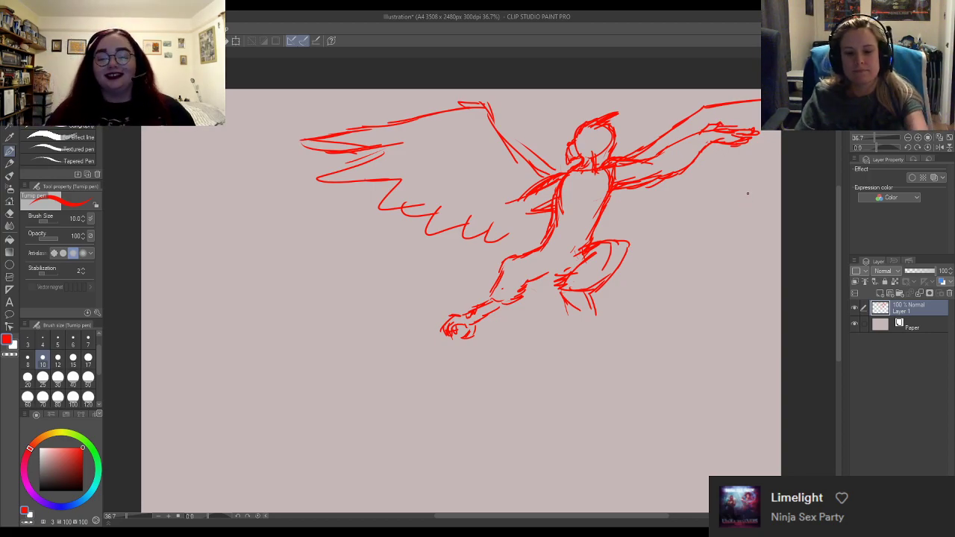
# Clean up the raised arm's hand by erasing excess strokes and redrawing a thumb and separate fingers.
pyautogui.press('e')
pyautogui.moveTo(749, 160)
pyautogui.mouseDown()
pyautogui.moveTo(728, 136)
pyautogui.moveTo(740, 126)
pyautogui.moveTo(734, 148)
pyautogui.moveTo(713, 138)
pyautogui.moveTo(733, 131)
pyautogui.moveTo(742, 136)
pyautogui.moveTo(708, 144)
pyautogui.moveTo(735, 147)
pyautogui.mouseUp()
pyautogui.press('p')
pyautogui.press('e')
pyautogui.press('p')
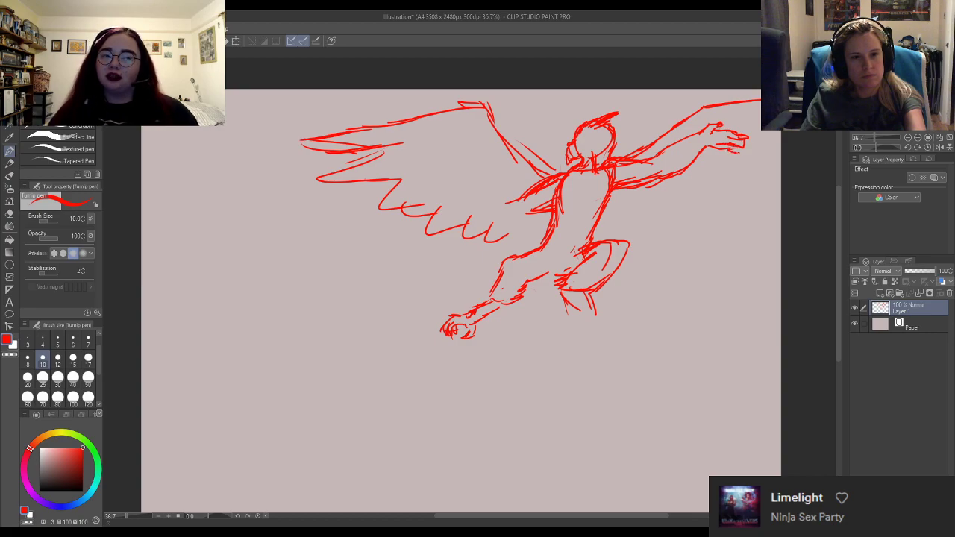
pyautogui.press('e')
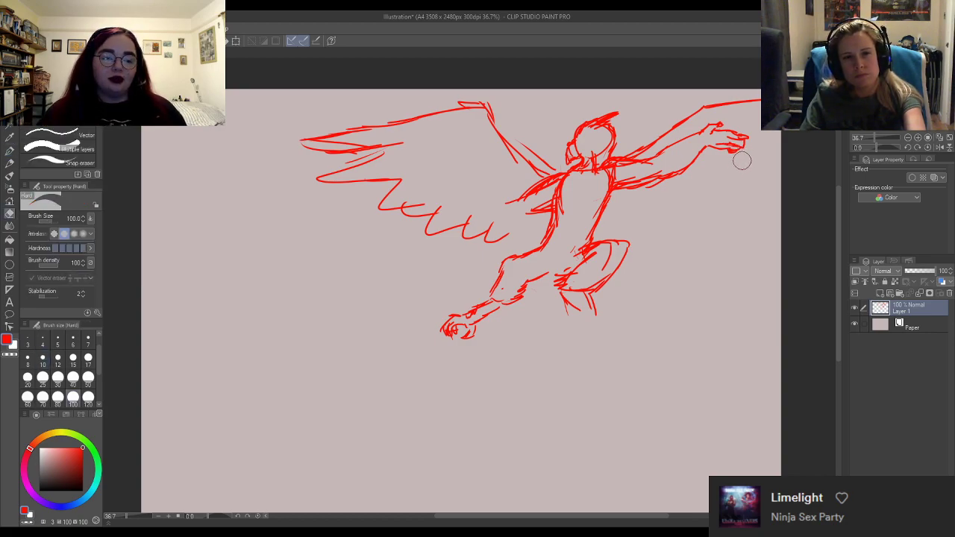
pyautogui.moveTo(740, 157)
pyautogui.mouseDown()
pyautogui.moveTo(733, 144)
pyautogui.moveTo(741, 145)
pyautogui.moveTo(721, 144)
pyautogui.moveTo(729, 153)
pyautogui.mouseUp()
pyautogui.press('p')
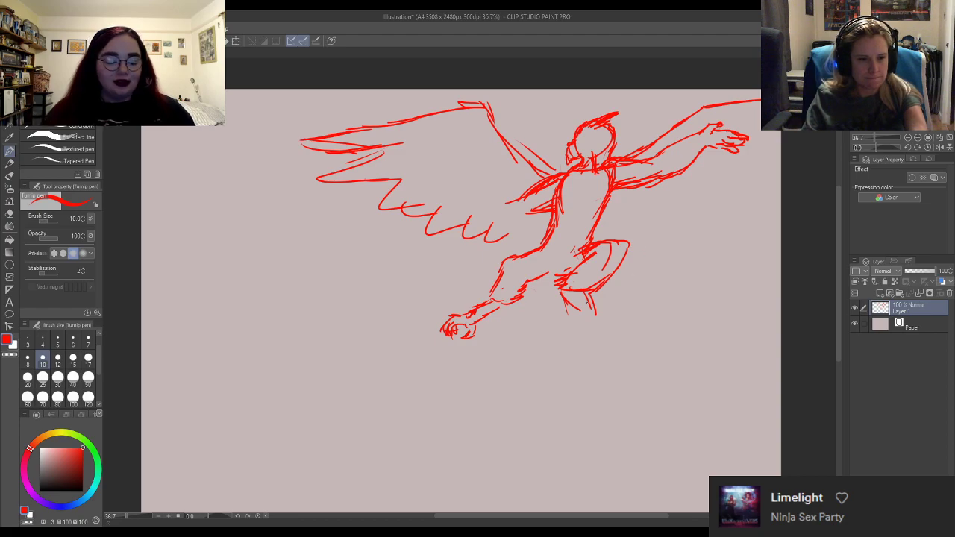
# Erase the short lower-leg strokes and the rough construction lines around the hip and raised thigh.
pyautogui.moveTo(567, 293)
pyautogui.mouseDown()
pyautogui.moveTo(582, 305)
pyautogui.moveTo(570, 292)
pyautogui.moveTo(610, 269)
pyautogui.moveTo(568, 252)
pyautogui.moveTo(575, 230)
pyautogui.mouseUp()
pyautogui.press('e')
pyautogui.press('p')
pyautogui.press('e')
pyautogui.press('p')
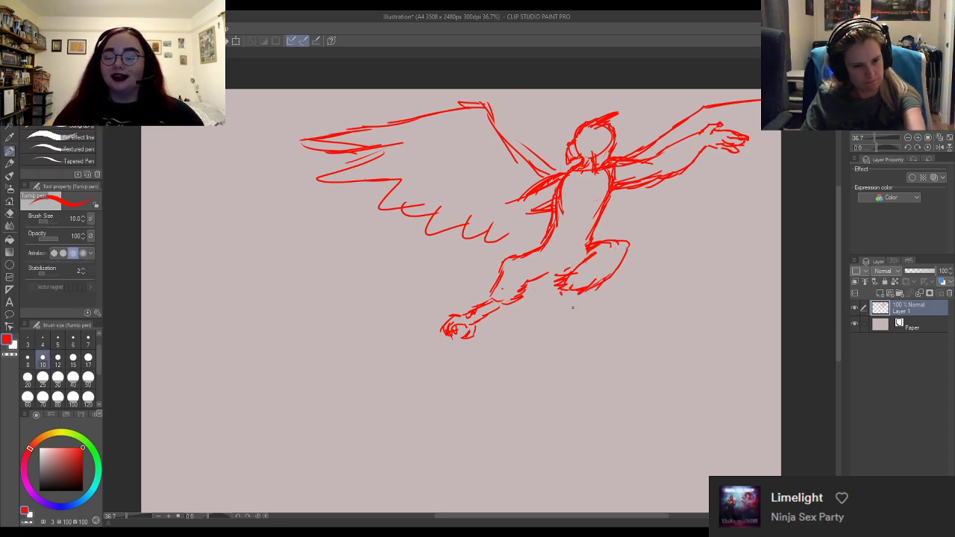
# Redraw the second leg's lower leg folded back under the thigh, ending in a foot with curled toes.
pyautogui.moveTo(560, 297)
pyautogui.mouseDown()
pyautogui.moveTo(585, 310)
pyautogui.moveTo(606, 296)
pyautogui.moveTo(561, 305)
pyautogui.moveTo(581, 311)
pyautogui.moveTo(626, 303)
pyautogui.moveTo(614, 319)
pyautogui.moveTo(629, 310)
pyautogui.mouseUp()
pyautogui.press('e')
pyautogui.press('p')
pyautogui.moveTo(631, 296); pyautogui.dragTo(631, 311)
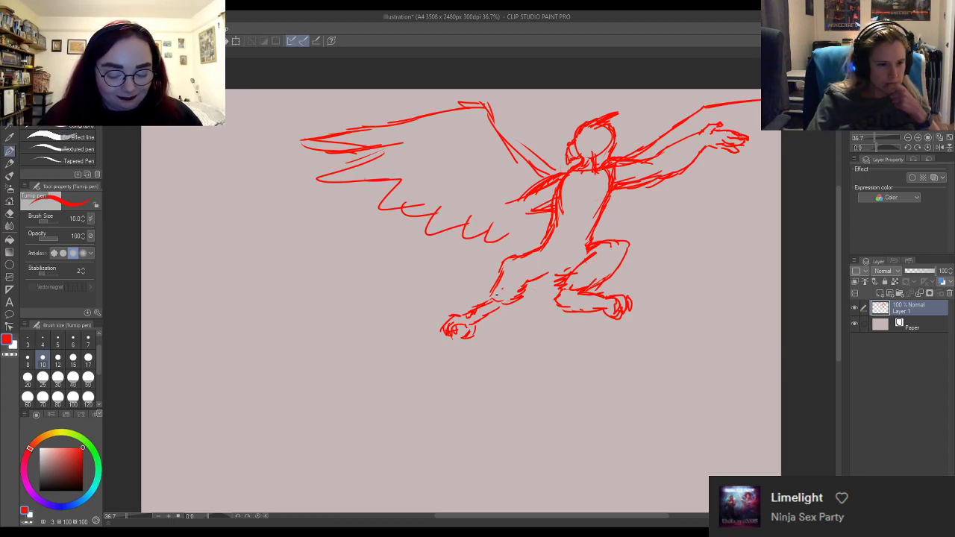
# Sketch a fanned tail with short feather marks between the legs, and the scalloped lower edge of the second wing.
pyautogui.moveTo(512, 307)
pyautogui.mouseDown()
pyautogui.moveTo(533, 319)
pyautogui.moveTo(593, 315)
pyautogui.mouseUp()
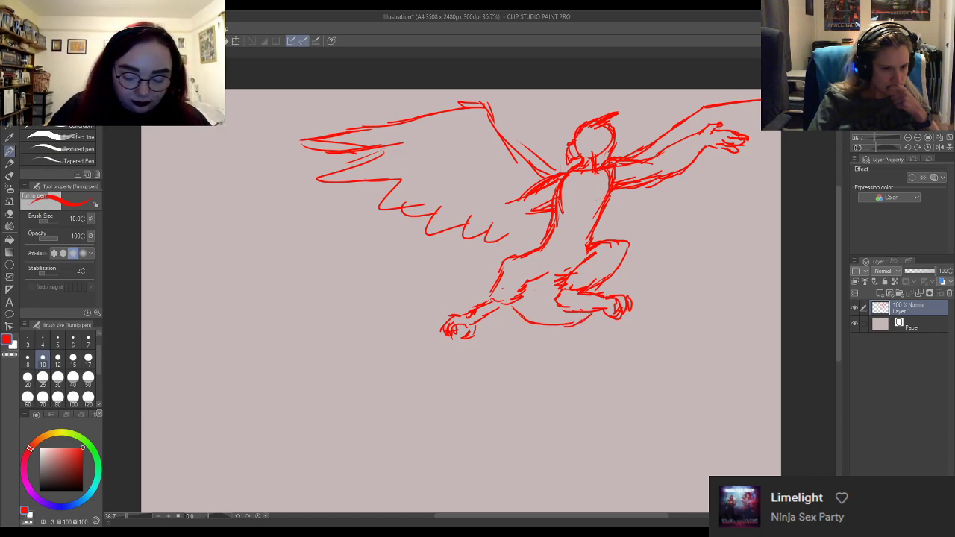
pyautogui.moveTo(524, 304); pyautogui.dragTo(545, 321)
pyautogui.moveTo(558, 317); pyautogui.dragTo(561, 326)
pyautogui.moveTo(594, 241)
pyautogui.mouseDown()
pyautogui.moveTo(604, 235)
pyautogui.moveTo(637, 267)
pyautogui.moveTo(674, 264)
pyautogui.moveTo(677, 252)
pyautogui.moveTo(697, 260)
pyautogui.moveTo(779, 223)
pyautogui.mouseUp()
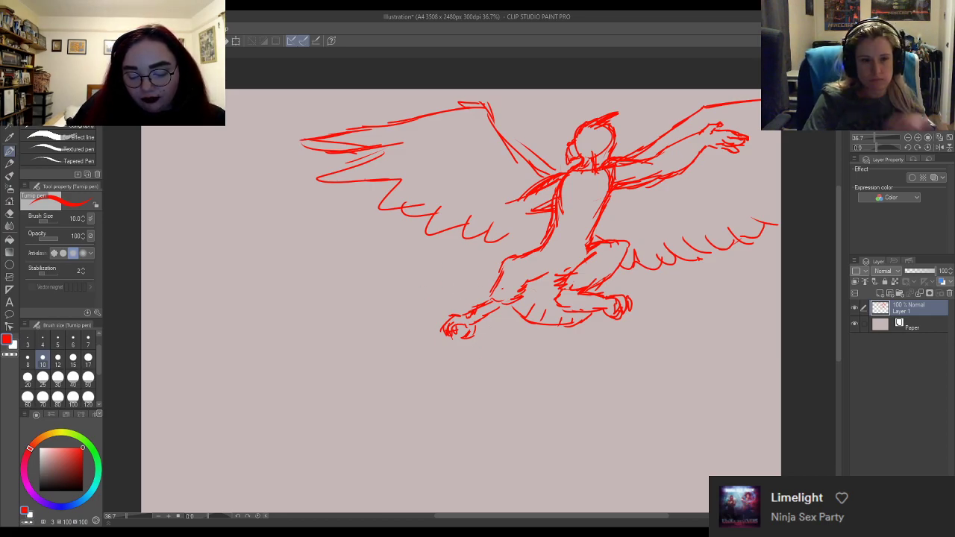
# Erase the outstretched leg's knee and shin, and redraw the thigh with straighter front and back contours.
pyautogui.press('e')
pyautogui.moveTo(507, 258)
pyautogui.mouseDown()
pyautogui.moveTo(516, 294)
pyautogui.moveTo(528, 272)
pyautogui.moveTo(506, 283)
pyautogui.mouseUp()
pyautogui.press('p')
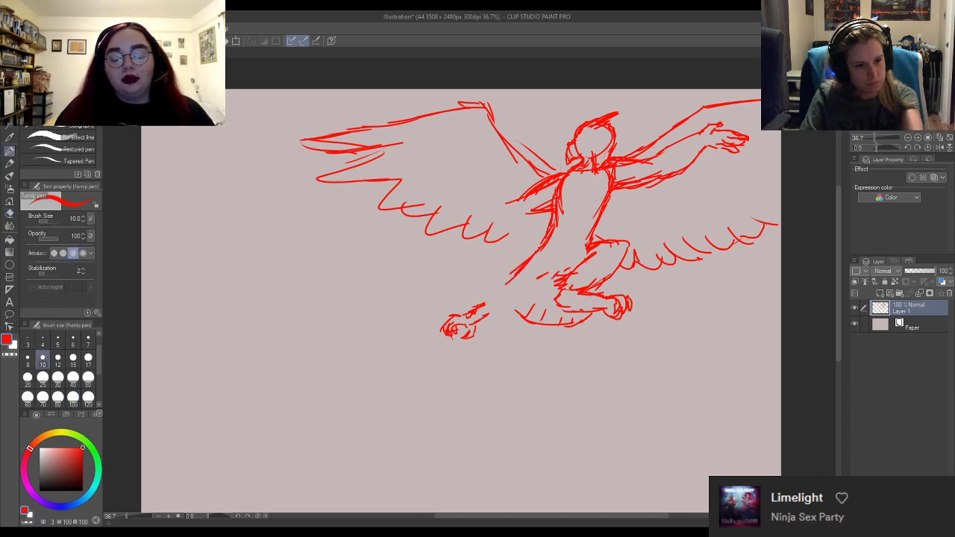
pyautogui.moveTo(538, 251)
pyautogui.mouseDown()
pyautogui.moveTo(504, 279)
pyautogui.moveTo(500, 294)
pyautogui.moveTo(505, 285)
pyautogui.moveTo(515, 292)
pyautogui.mouseUp()
pyautogui.press('e')
pyautogui.press('p')
pyautogui.press('e')
pyautogui.press('p')
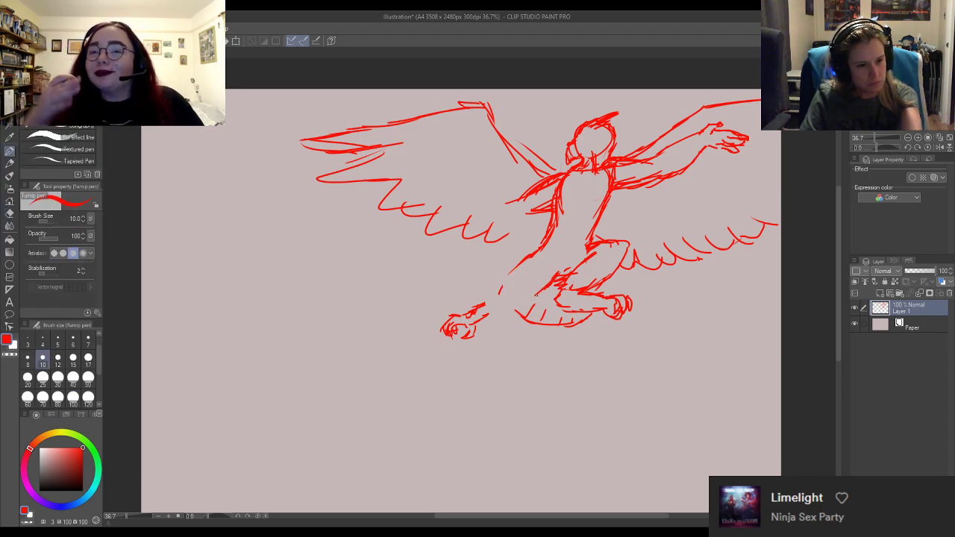
# Erase the leftover foot and ankle strokes of the outstretched leg.
pyautogui.press('e')
pyautogui.moveTo(447, 334); pyautogui.dragTo(465, 316)
pyautogui.press('p')
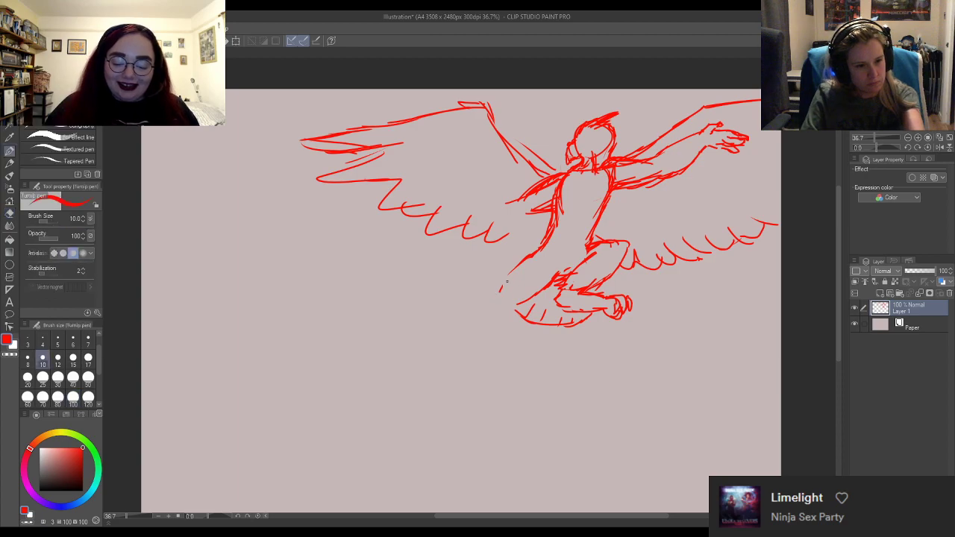
# Clean up the stray marks at the outstretched leg's thigh and extend its back and front contours down toward the knee.
pyautogui.press('e')
pyautogui.moveTo(505, 279); pyautogui.dragTo(492, 296)
pyautogui.press('p')
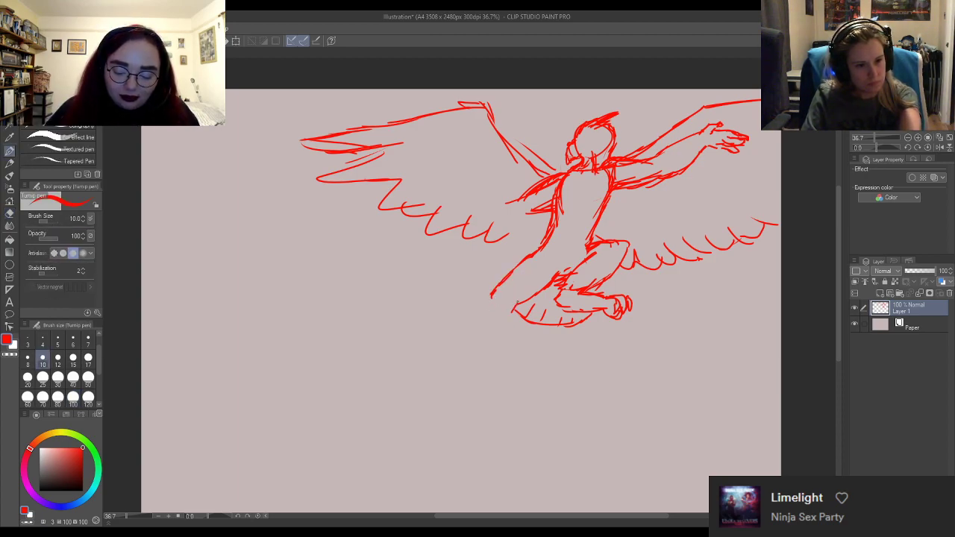
pyautogui.moveTo(514, 305); pyautogui.dragTo(505, 329)
pyautogui.moveTo(534, 298); pyautogui.dragTo(520, 308)
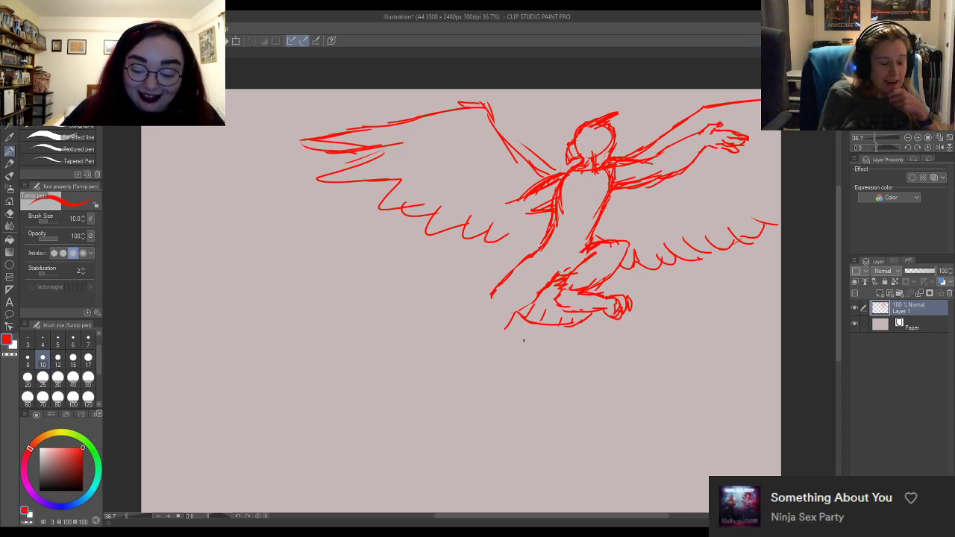
# Draw a jagged feather cuff at the outstretched leg's knee and a slim lower leg ending in a foot with curled toes.
pyautogui.moveTo(494, 290)
pyautogui.mouseDown()
pyautogui.moveTo(476, 321)
pyautogui.moveTo(495, 337)
pyautogui.moveTo(504, 330)
pyautogui.mouseUp()
pyautogui.moveTo(532, 295)
pyautogui.mouseDown()
pyautogui.moveTo(507, 326)
pyautogui.moveTo(466, 339)
pyautogui.moveTo(487, 344)
pyautogui.moveTo(479, 350)
pyautogui.moveTo(491, 345)
pyautogui.moveTo(451, 349)
pyautogui.moveTo(465, 335)
pyautogui.moveTo(451, 354)
pyautogui.moveTo(480, 351)
pyautogui.moveTo(476, 360)
pyautogui.moveTo(438, 365)
pyautogui.mouseUp()
pyautogui.press('e')
pyautogui.press('p')
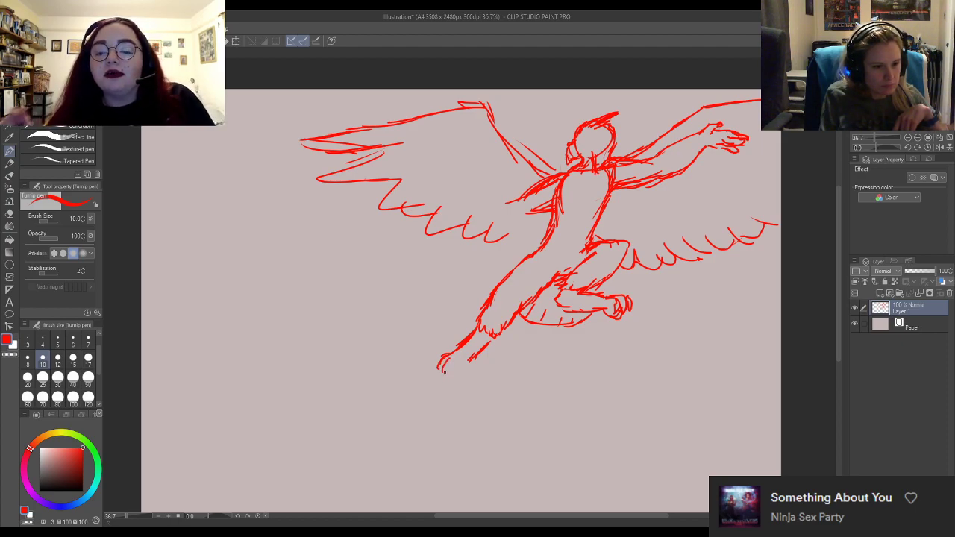
pyautogui.moveTo(445, 361); pyautogui.dragTo(447, 376)
pyautogui.moveTo(467, 362); pyautogui.dragTo(458, 379)
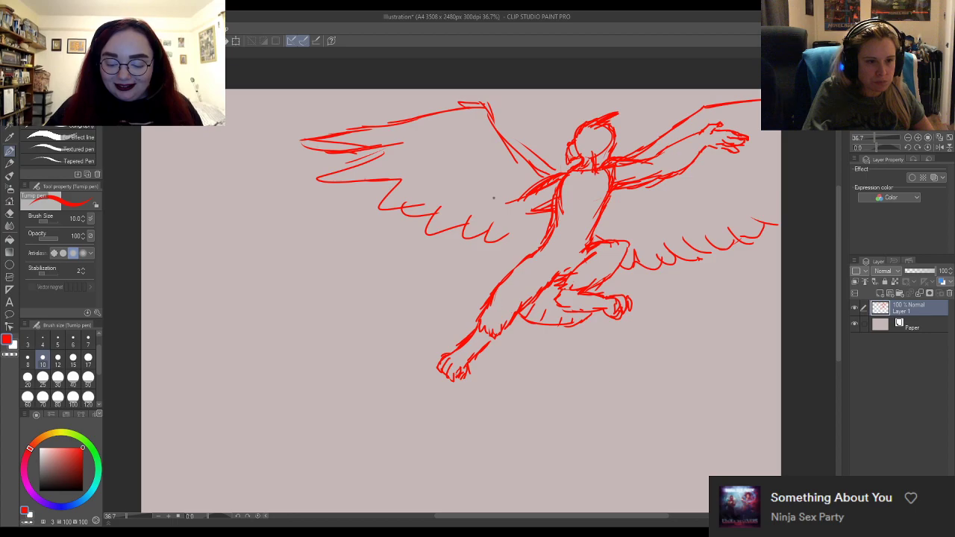
# Sketch the lowered arm's forearm and hand across the wing's scalloped edge, and add a stroke to the head crest.
pyautogui.moveTo(497, 207)
pyautogui.mouseDown()
pyautogui.moveTo(513, 202)
pyautogui.moveTo(494, 211)
pyautogui.mouseUp()
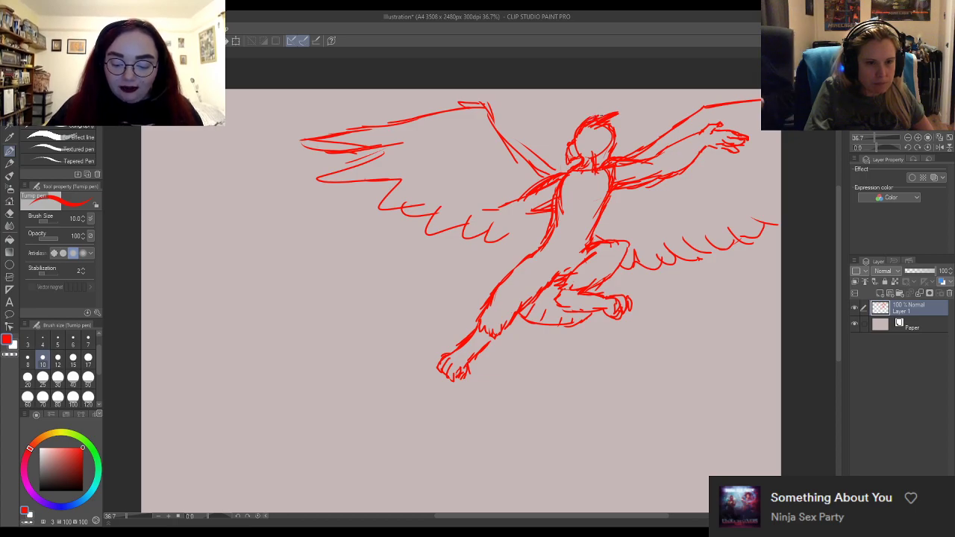
pyautogui.moveTo(601, 116); pyautogui.dragTo(627, 114)
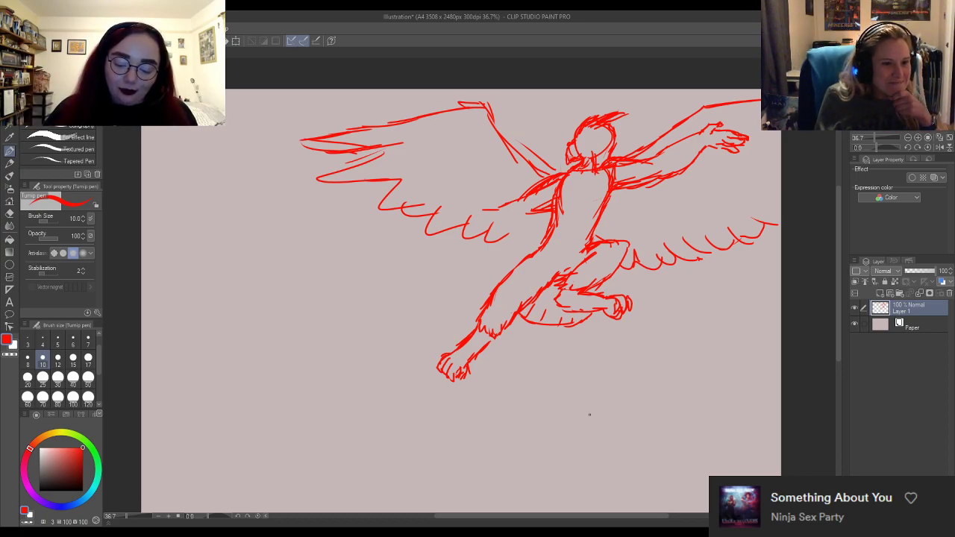
pyautogui.moveTo(501, 205)
pyautogui.mouseDown()
pyautogui.moveTo(444, 218)
pyautogui.moveTo(459, 223)
pyautogui.moveTo(466, 213)
pyautogui.mouseUp()
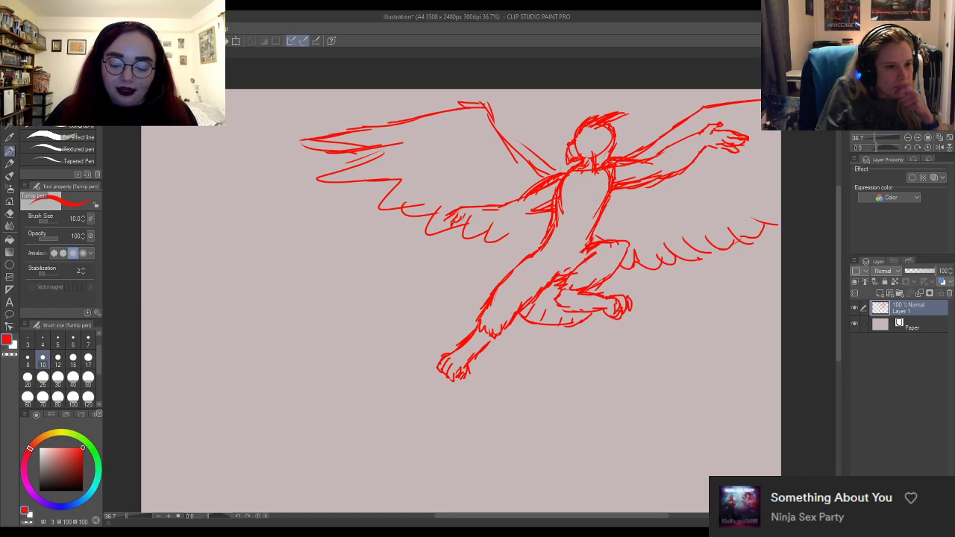
pyautogui.moveTo(445, 217)
pyautogui.mouseDown()
pyautogui.moveTo(437, 226)
pyautogui.moveTo(448, 236)
pyautogui.moveTo(531, 220)
pyautogui.mouseUp()
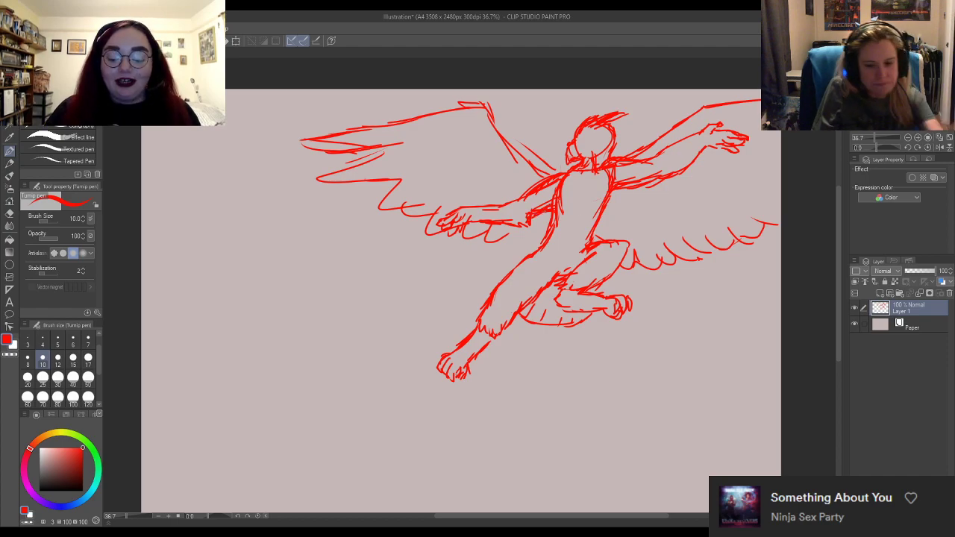
# Erase the overlapping lines inside the lowered arm's shoulder and upper chest.
pyautogui.press('e')
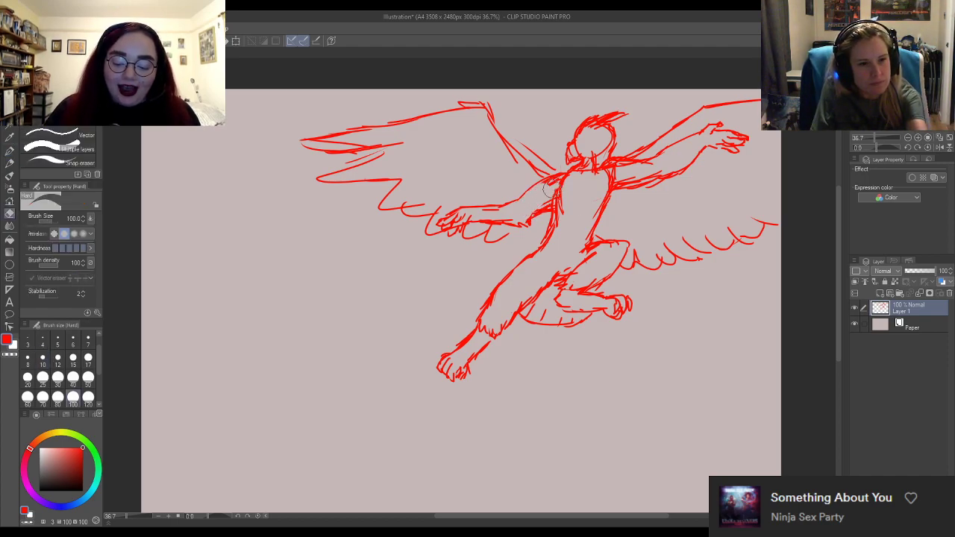
pyautogui.moveTo(548, 190); pyautogui.dragTo(565, 183)
pyautogui.press('p')
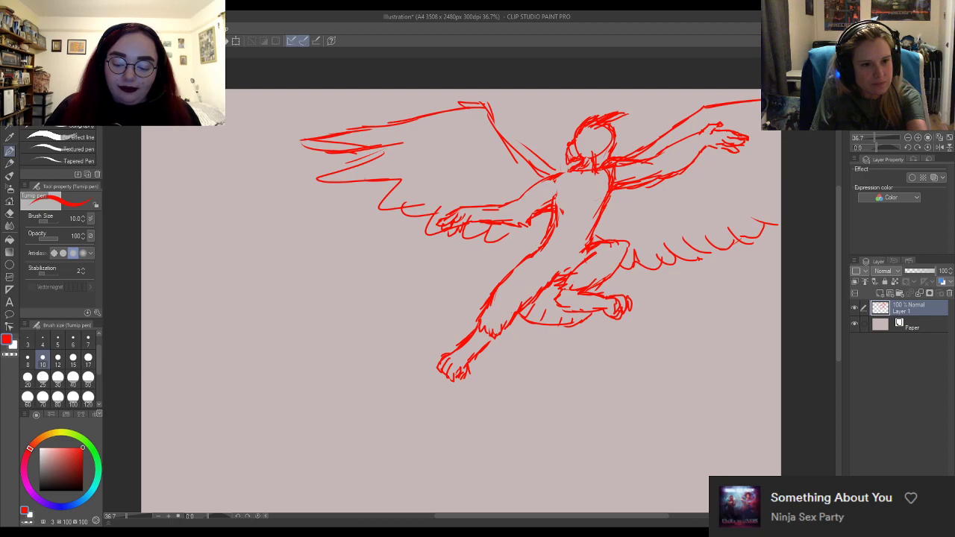
# Clean up the lowered arm's hand with a size 40 eraser and redraw its fingers with the pen.
pyautogui.press('e')
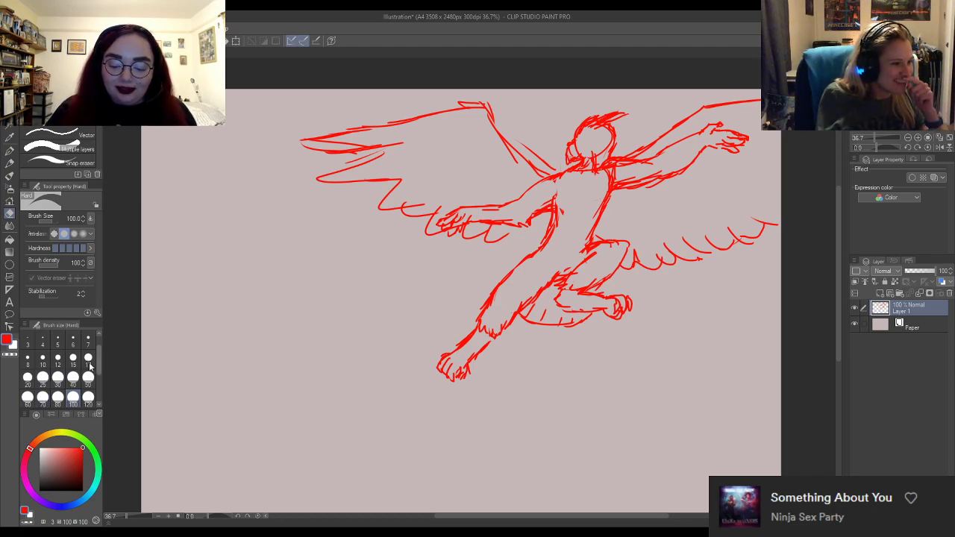
pyautogui.click(72, 380)
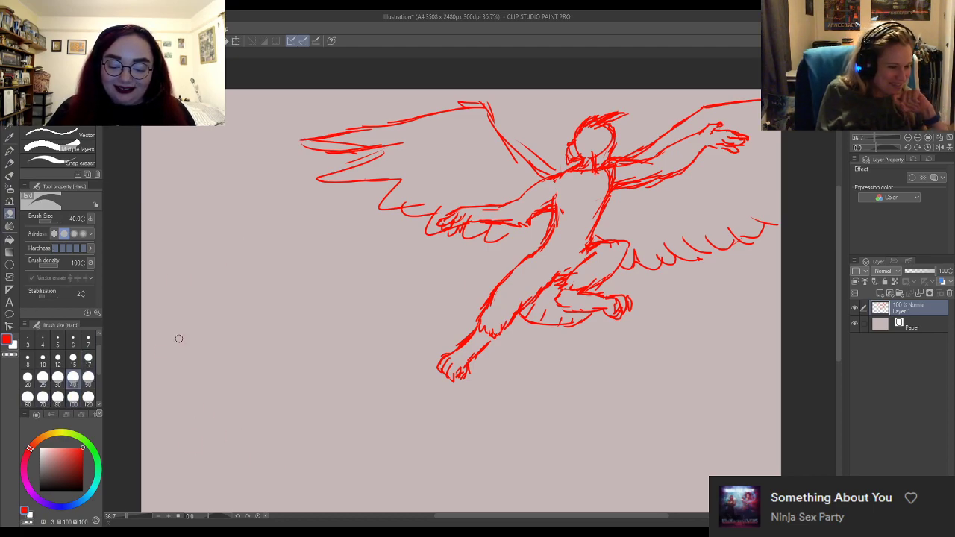
pyautogui.moveTo(453, 225); pyautogui.dragTo(469, 221)
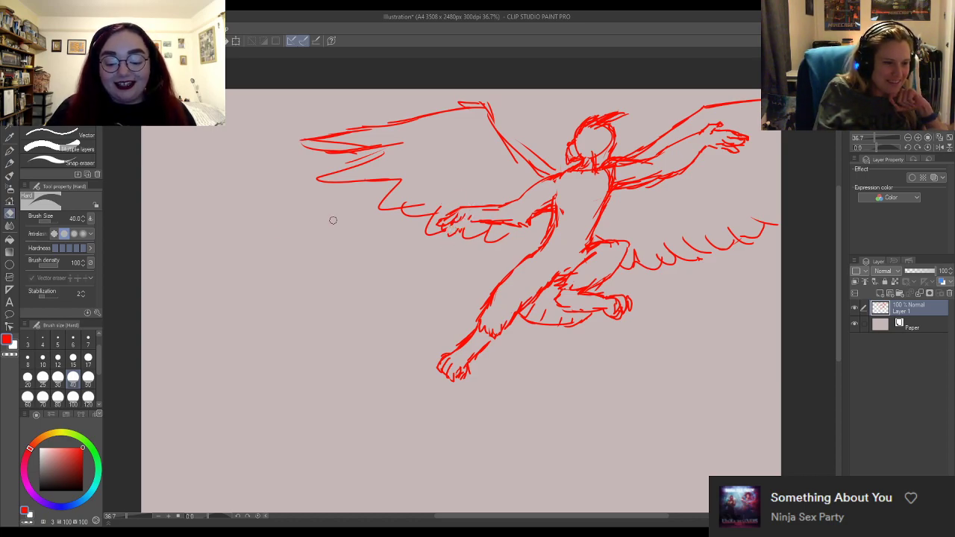
pyautogui.click(11, 151)
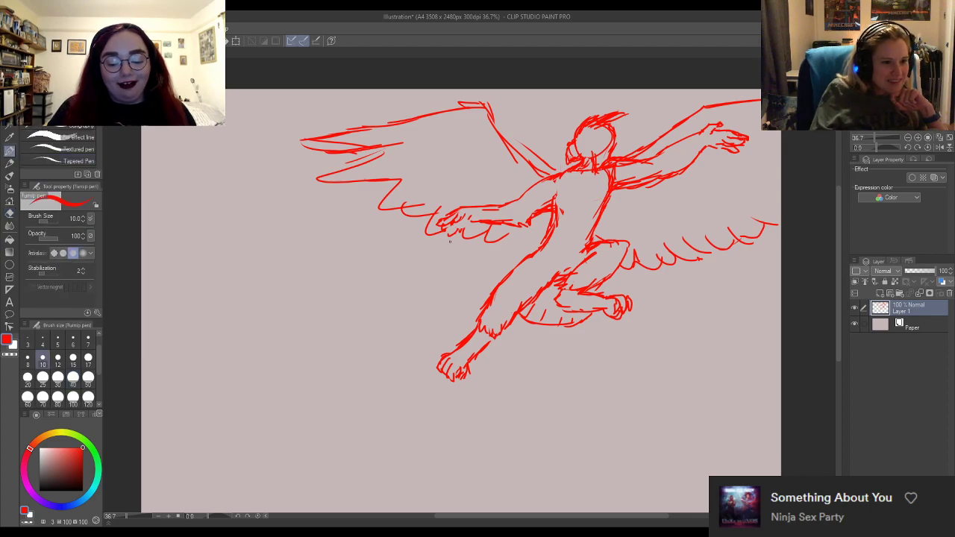
pyautogui.moveTo(448, 221); pyautogui.dragTo(457, 232)
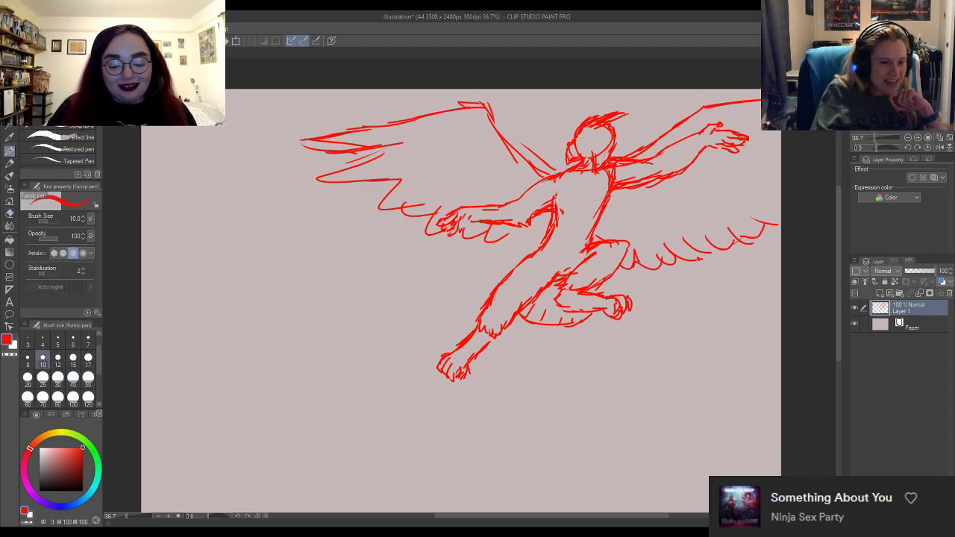
pyautogui.moveTo(462, 223); pyautogui.dragTo(471, 219)
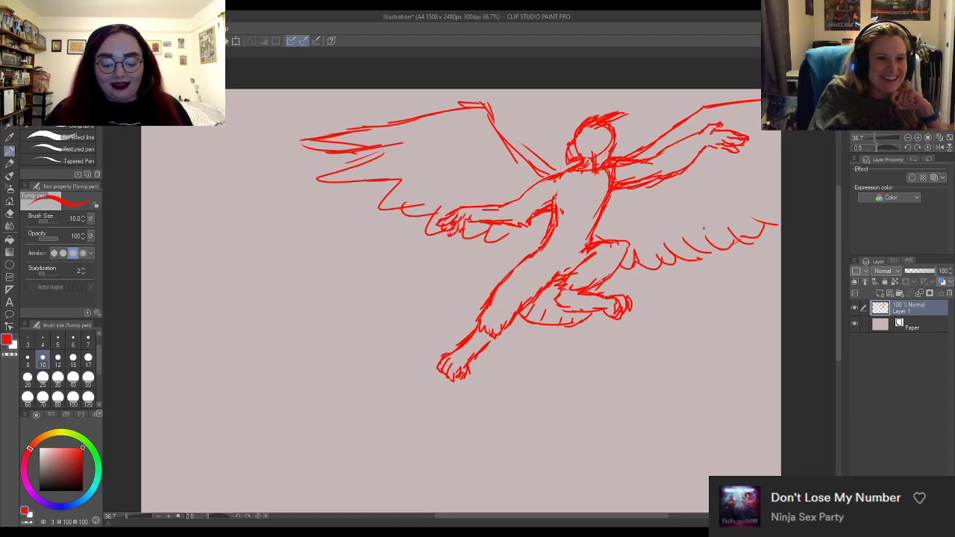
# Erase the overlapping lines at the neck and at the raised arm's shoulder.
pyautogui.press('e')
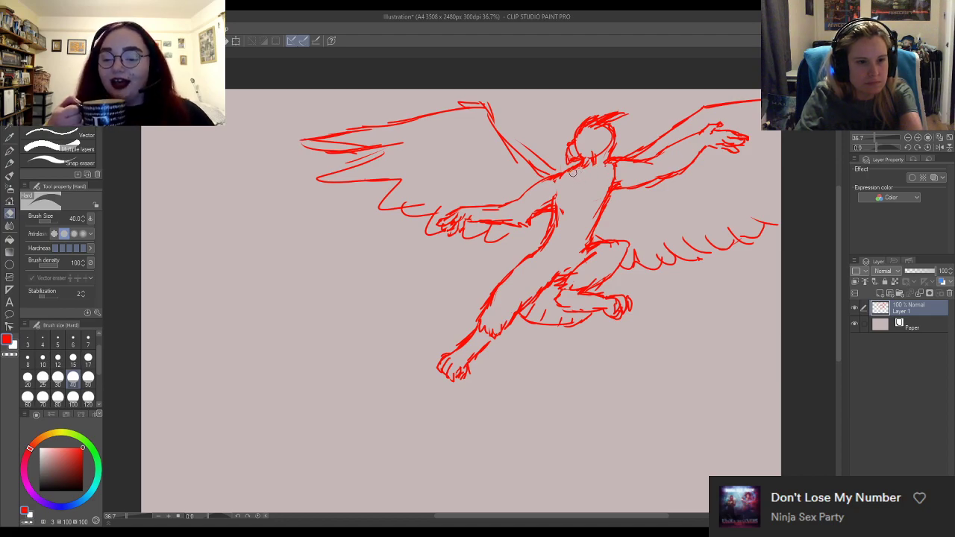
pyautogui.press('p')
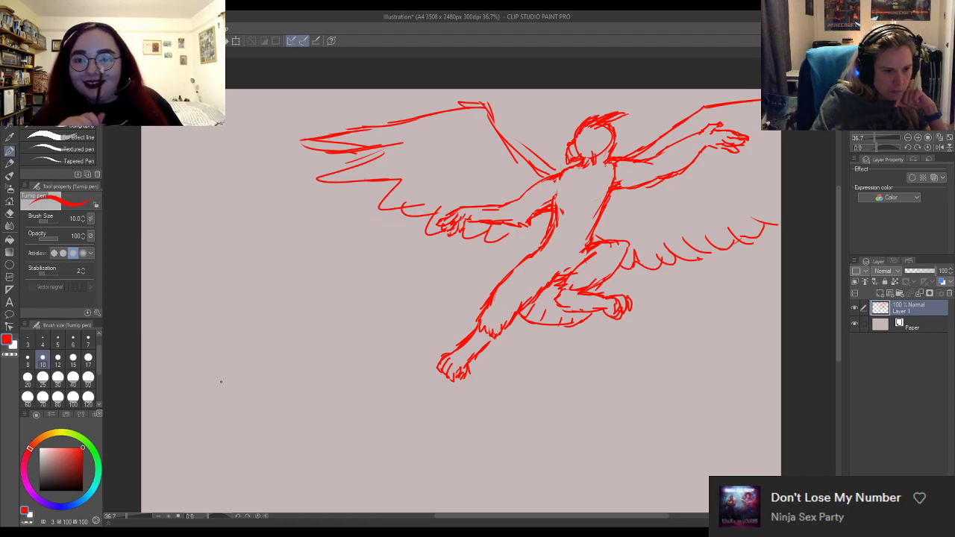
# Scale the whole winged figure down proportionally to 83% toward the canvas's upper right corner.
pyautogui.scroll(-1, 433, 144)
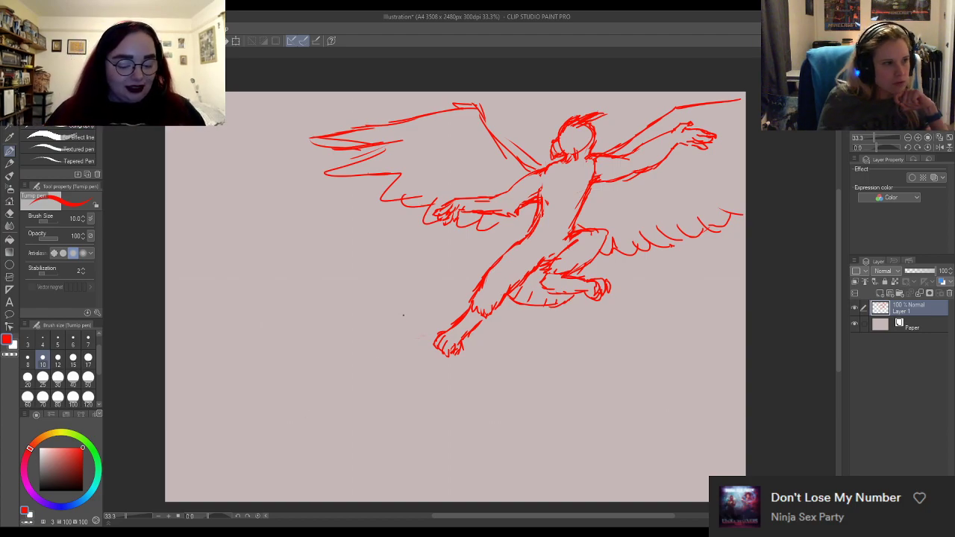
pyautogui.scroll(-1, 342, 198)
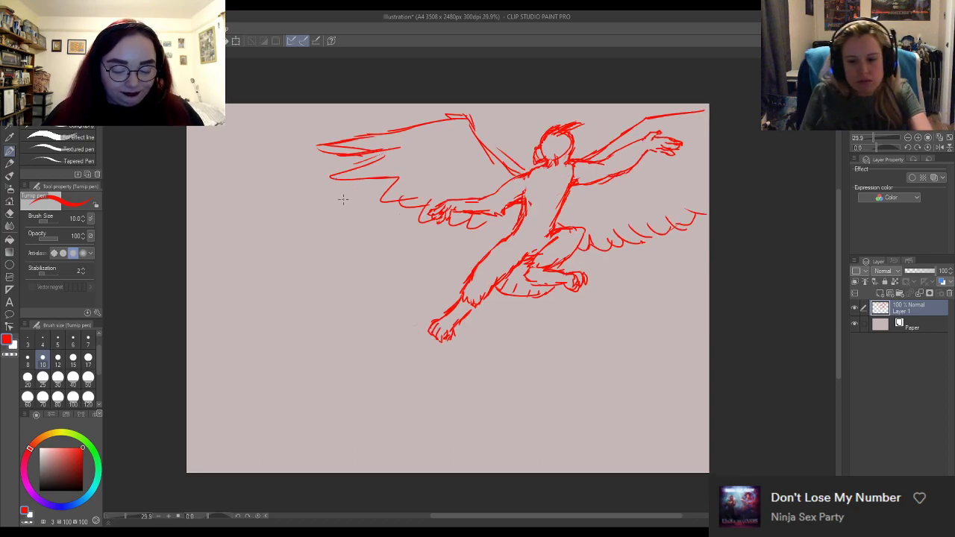
pyautogui.hotkey('ctrl', 't')
pyautogui.moveTo(314, 343); pyautogui.dragTo(379, 304)
pyautogui.click(520, 320)
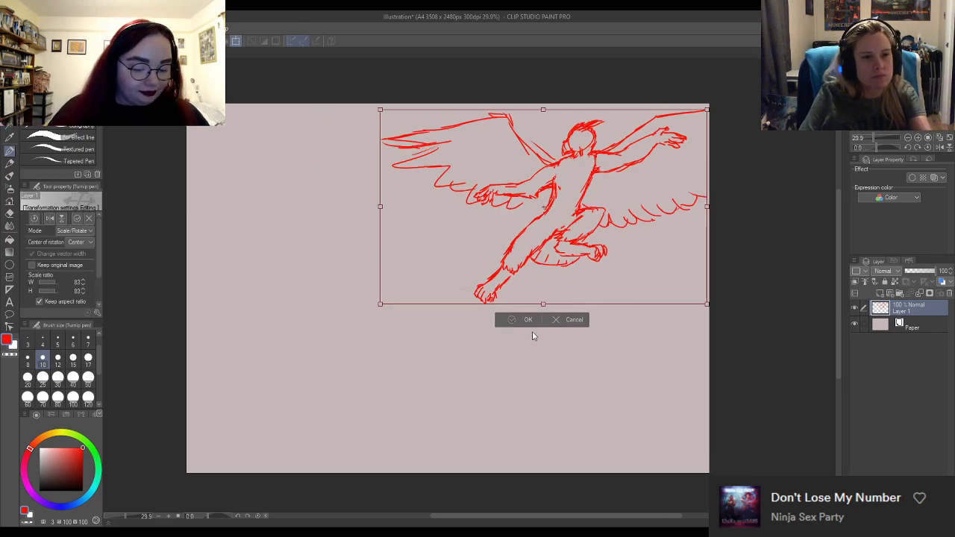
# Move the figure slightly left and rotate it a little counterclockwise.
pyautogui.hotkey('ctrl', 't')
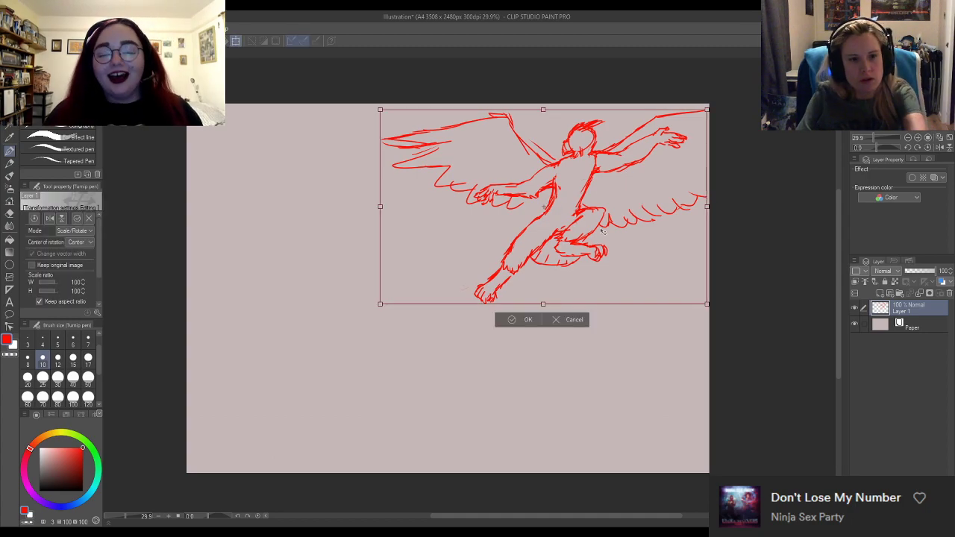
pyautogui.moveTo(623, 180); pyautogui.dragTo(607, 181)
pyautogui.moveTo(695, 149)
pyautogui.mouseDown()
pyautogui.moveTo(691, 140)
pyautogui.moveTo(669, 147)
pyautogui.moveTo(665, 135)
pyautogui.mouseUp()
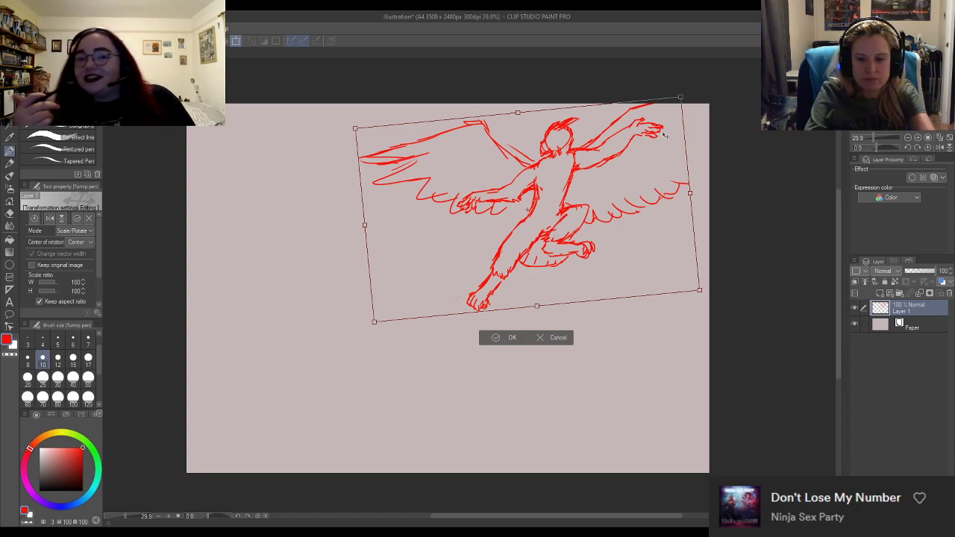
pyautogui.press('Return')
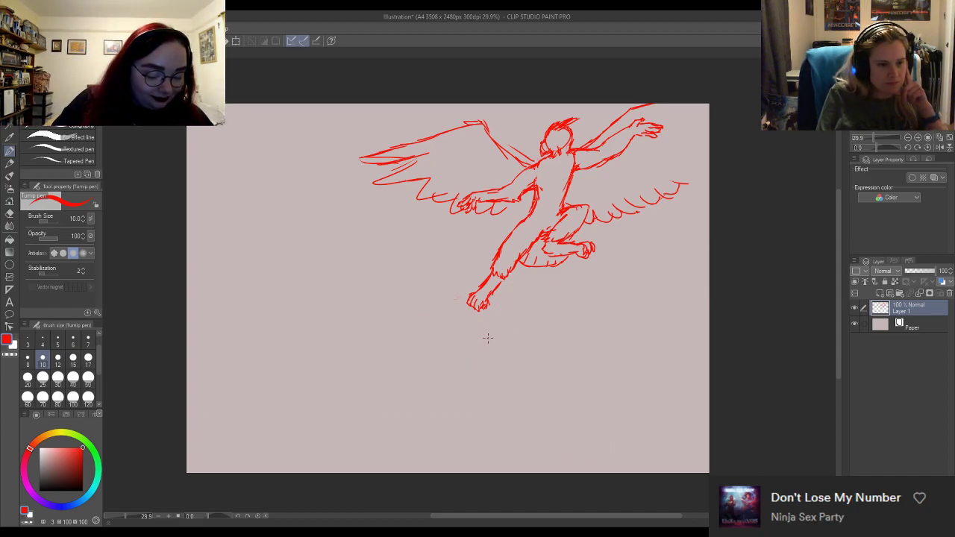
# Set the pen size to 8 and sketch short branching strokes directly below the outstretched foot.
pyautogui.click(27, 359)
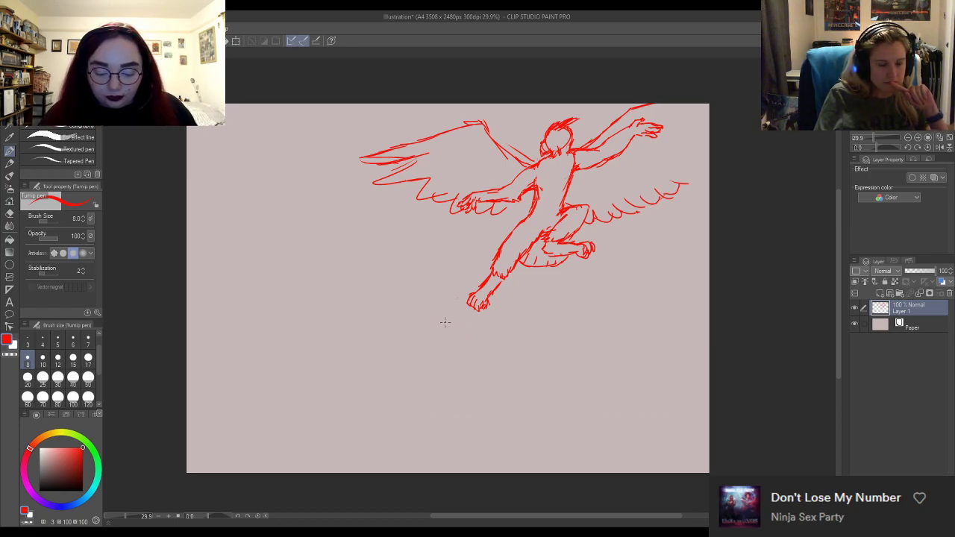
pyautogui.moveTo(462, 300)
pyautogui.mouseDown()
pyautogui.moveTo(466, 321)
pyautogui.moveTo(478, 322)
pyautogui.moveTo(464, 317)
pyautogui.moveTo(458, 325)
pyautogui.mouseUp()
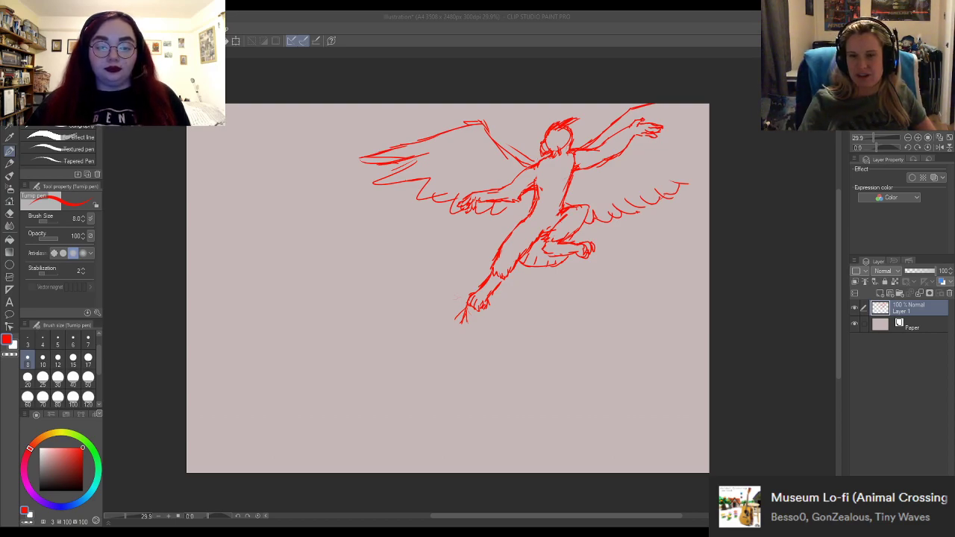
pyautogui.click(756, 382)
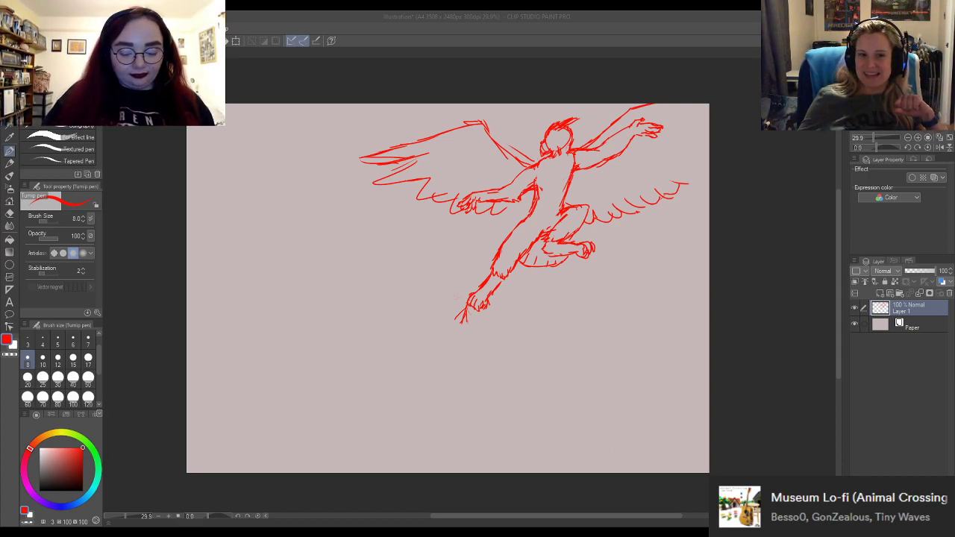
pyautogui.click(764, 233)
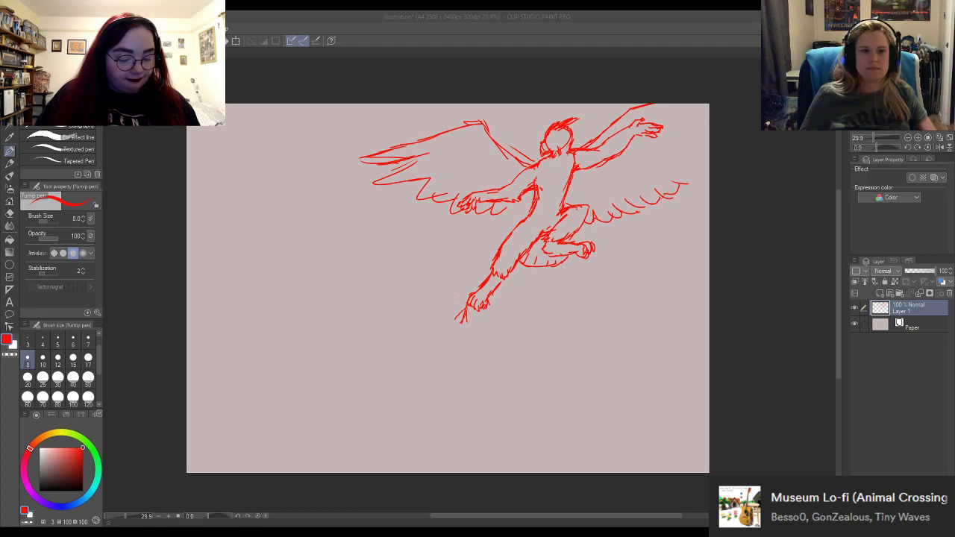
pyautogui.click(459, 320)
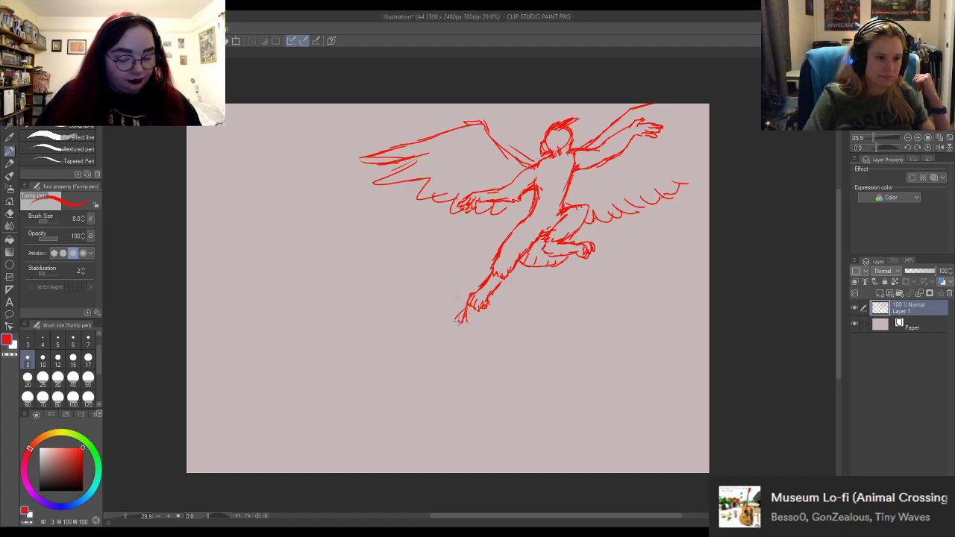
pyautogui.moveTo(464, 317)
pyautogui.mouseDown()
pyautogui.moveTo(451, 326)
pyautogui.moveTo(467, 317)
pyautogui.mouseUp()
pyautogui.moveTo(464, 309)
pyautogui.mouseDown()
pyautogui.moveTo(445, 320)
pyautogui.moveTo(449, 332)
pyautogui.mouseUp()
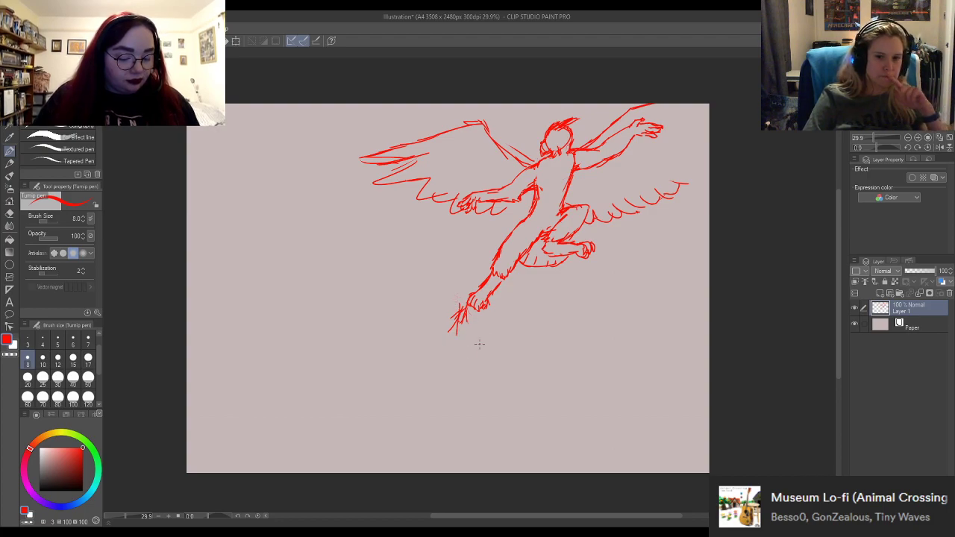
# Sketch long curved lines sweeping down and left from below the foot, plus a short separate diagonal stroke further left.
pyautogui.moveTo(461, 326)
pyautogui.mouseDown()
pyautogui.moveTo(446, 359)
pyautogui.moveTo(419, 346)
pyautogui.mouseUp()
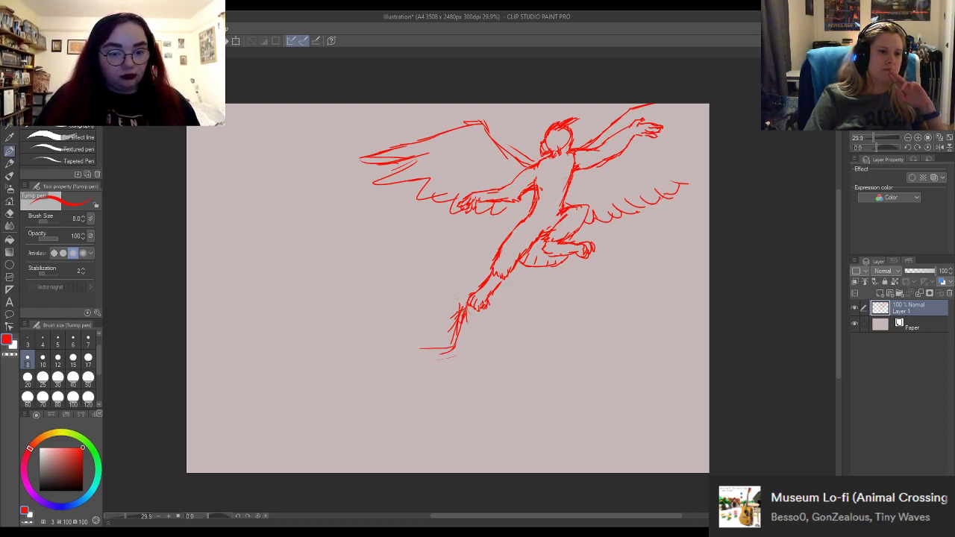
pyautogui.moveTo(458, 317)
pyautogui.mouseDown()
pyautogui.moveTo(431, 347)
pyautogui.moveTo(394, 351)
pyautogui.mouseUp()
pyautogui.moveTo(402, 383)
pyautogui.mouseDown()
pyautogui.moveTo(441, 375)
pyautogui.moveTo(481, 322)
pyautogui.mouseUp()
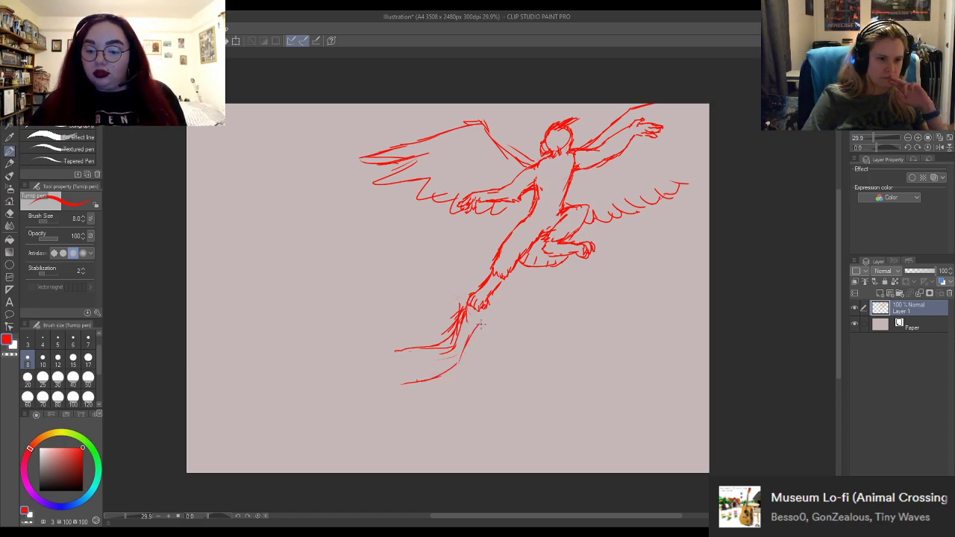
pyautogui.moveTo(403, 371); pyautogui.dragTo(459, 354)
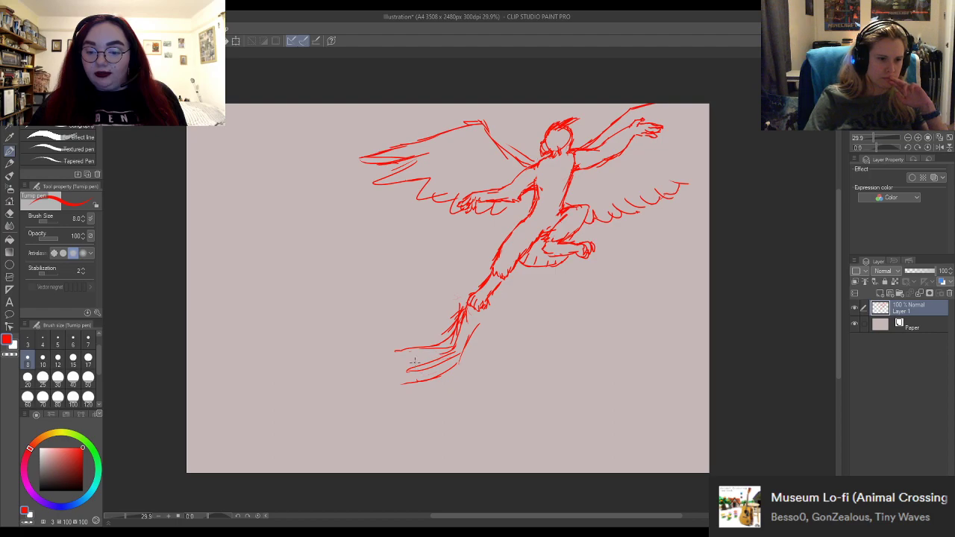
pyautogui.moveTo(329, 345); pyautogui.dragTo(358, 371)
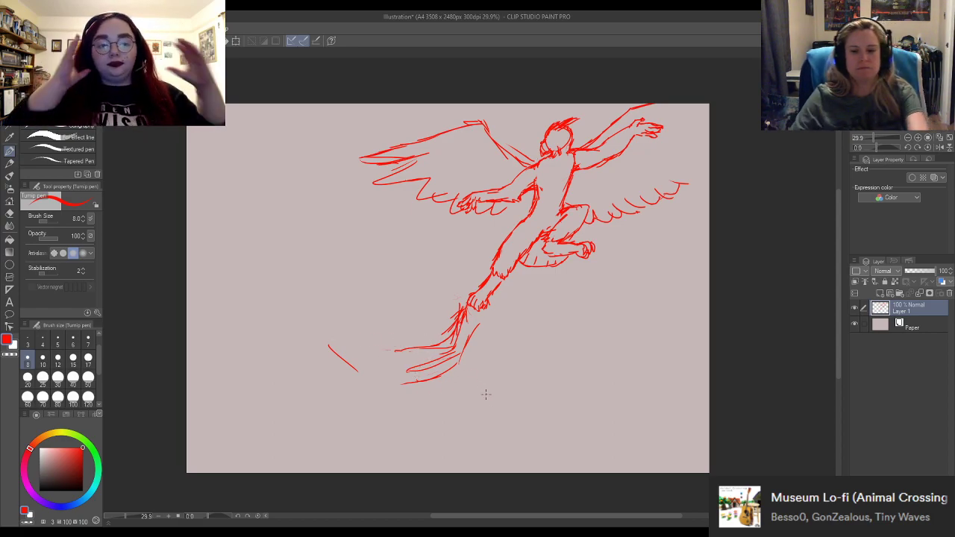
# Erase the long sweeping curves, the separate diagonal stroke and most of the branching marks below the foot.
pyautogui.press('e')
pyautogui.moveTo(446, 357)
pyautogui.mouseDown()
pyautogui.moveTo(402, 390)
pyautogui.moveTo(334, 357)
pyautogui.moveTo(365, 366)
pyautogui.moveTo(408, 344)
pyautogui.moveTo(415, 353)
pyautogui.moveTo(406, 351)
pyautogui.moveTo(412, 338)
pyautogui.moveTo(389, 353)
pyautogui.moveTo(404, 336)
pyautogui.moveTo(439, 329)
pyautogui.moveTo(446, 333)
pyautogui.moveTo(446, 361)
pyautogui.mouseUp()
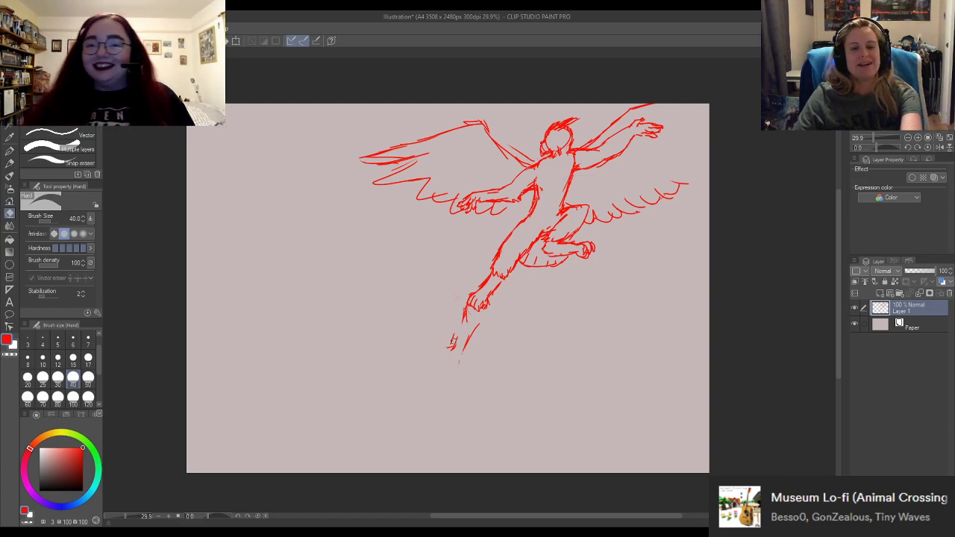
# Sketch and rework the small curved gripping shape wrapped around the near side of the outstretched foot.
pyautogui.press('p')
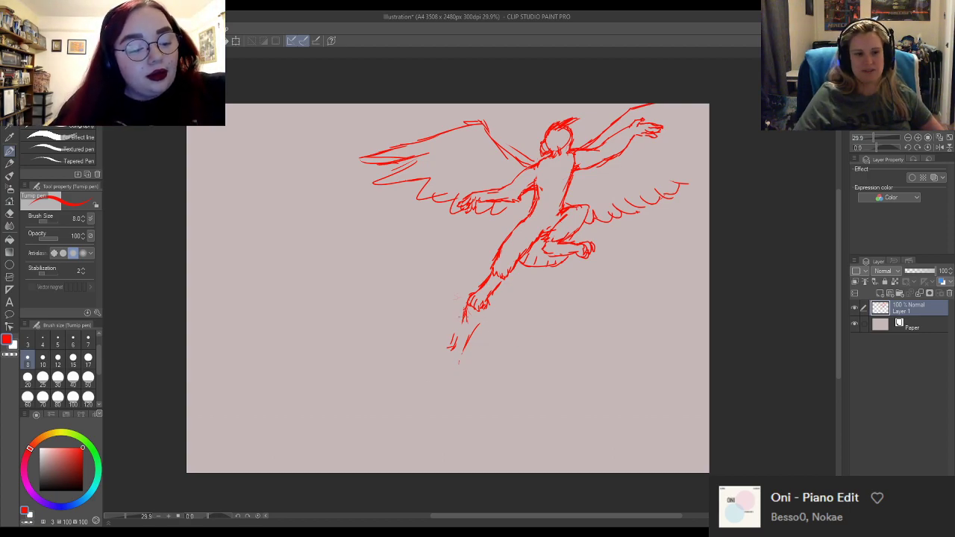
pyautogui.moveTo(467, 296)
pyautogui.mouseDown()
pyautogui.moveTo(465, 315)
pyautogui.moveTo(462, 302)
pyautogui.mouseUp()
pyautogui.press('e')
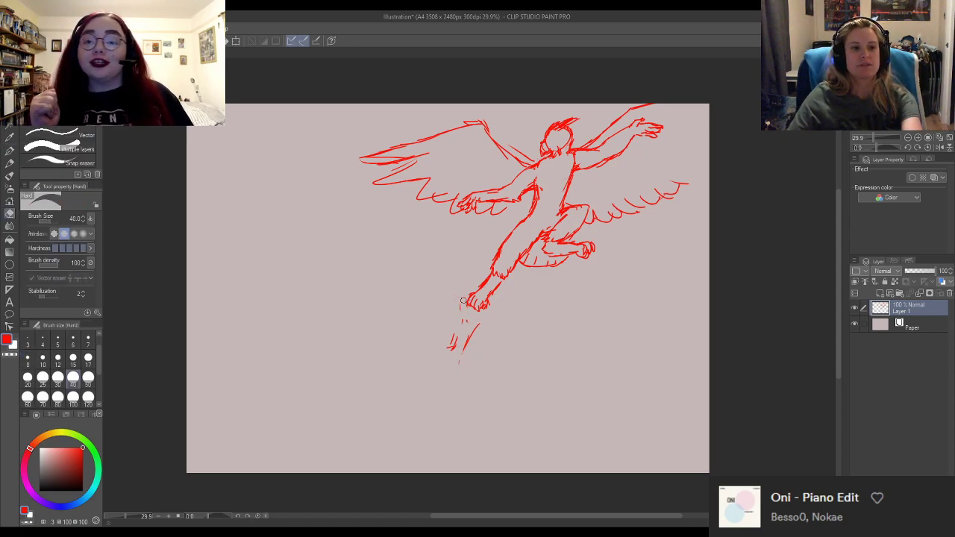
pyautogui.press('p')
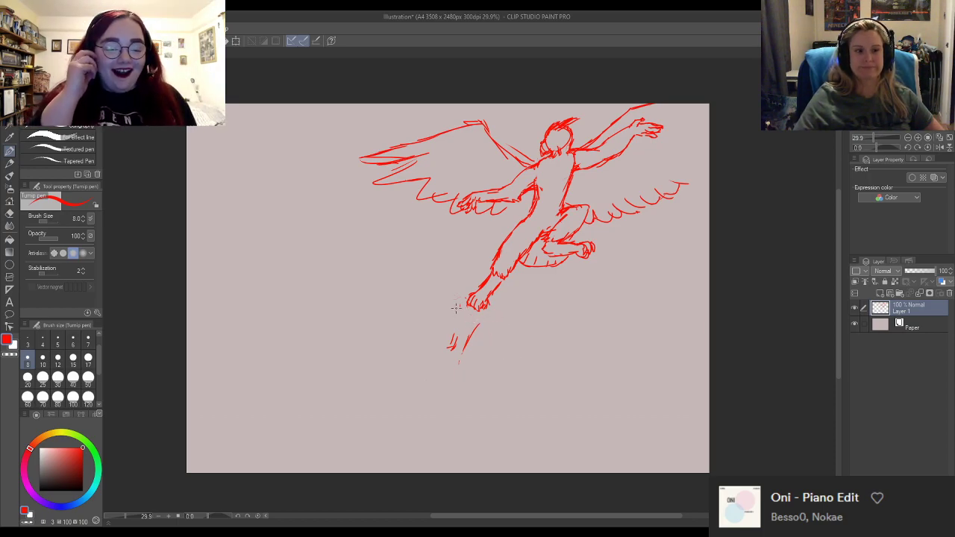
pyautogui.moveTo(471, 297)
pyautogui.mouseDown()
pyautogui.moveTo(458, 301)
pyautogui.moveTo(461, 313)
pyautogui.moveTo(470, 302)
pyautogui.mouseUp()
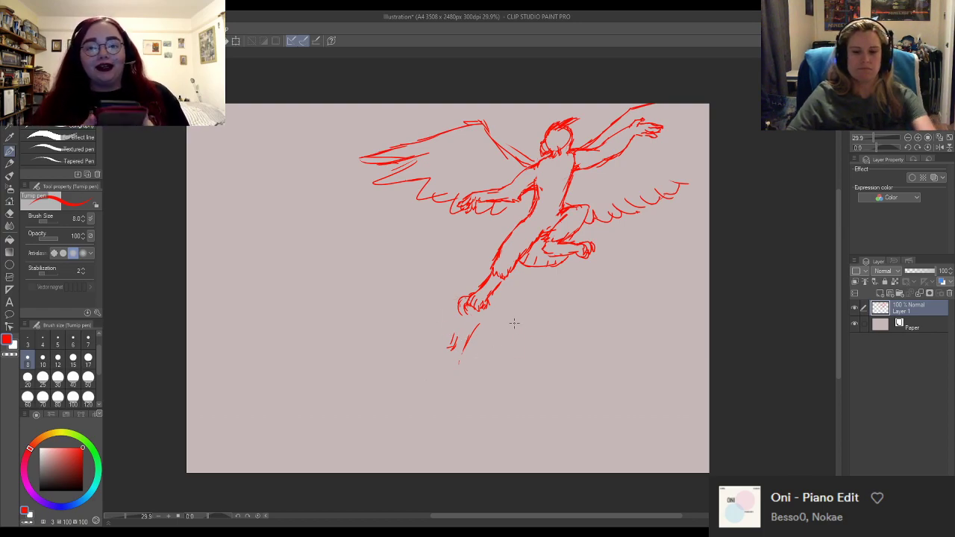
pyautogui.press('e')
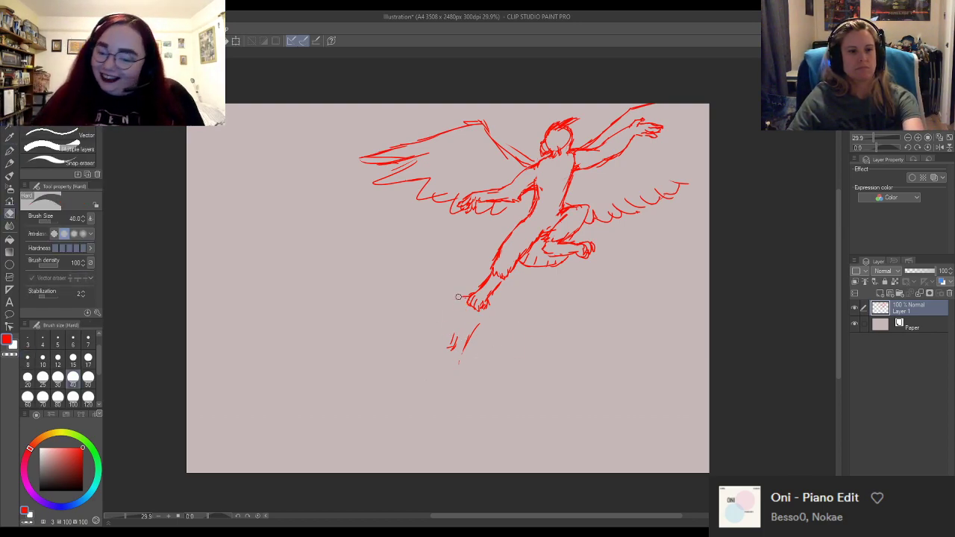
pyautogui.press('p')
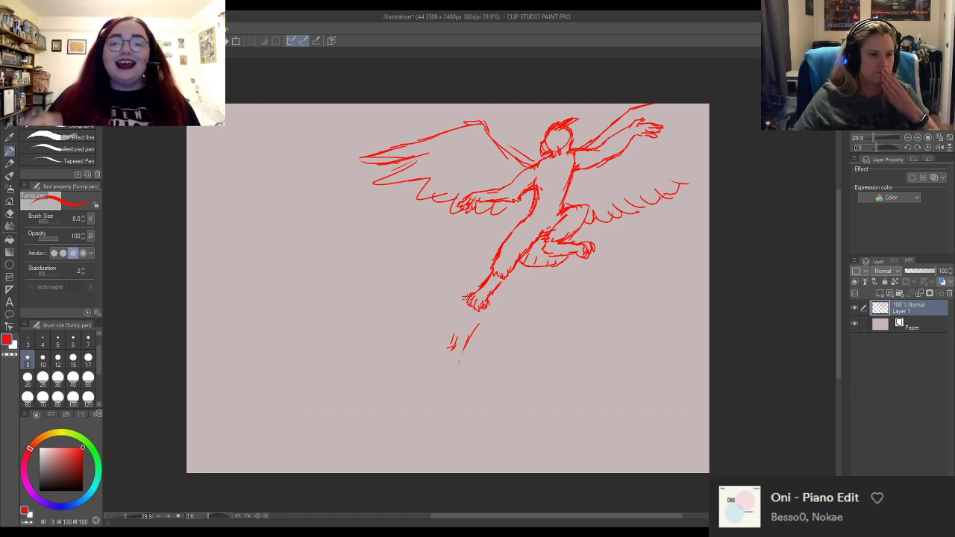
pyautogui.moveTo(464, 297)
pyautogui.mouseDown()
pyautogui.moveTo(457, 305)
pyautogui.moveTo(467, 308)
pyautogui.mouseUp()
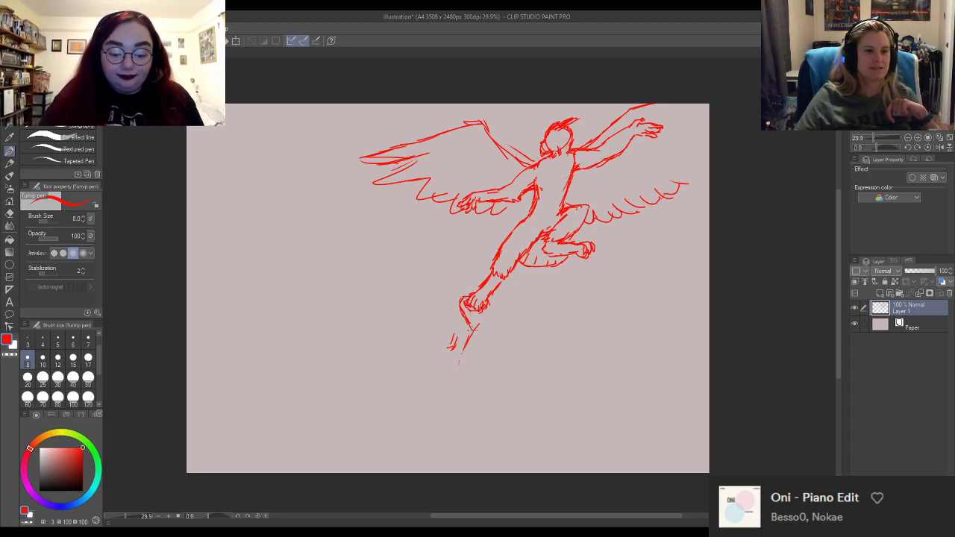
# Extend the narrow limb below the foot and sketch a bent outline running left and down from its lower end.
pyautogui.moveTo(469, 322)
pyautogui.mouseDown()
pyautogui.moveTo(490, 345)
pyautogui.moveTo(477, 336)
pyautogui.moveTo(456, 347)
pyautogui.mouseUp()
pyautogui.moveTo(466, 343)
pyautogui.mouseDown()
pyautogui.moveTo(455, 352)
pyautogui.moveTo(485, 341)
pyautogui.moveTo(471, 361)
pyautogui.moveTo(408, 349)
pyautogui.moveTo(434, 399)
pyautogui.moveTo(414, 365)
pyautogui.mouseUp()
pyautogui.moveTo(432, 398)
pyautogui.mouseDown()
pyautogui.moveTo(408, 346)
pyautogui.moveTo(429, 352)
pyautogui.mouseUp()
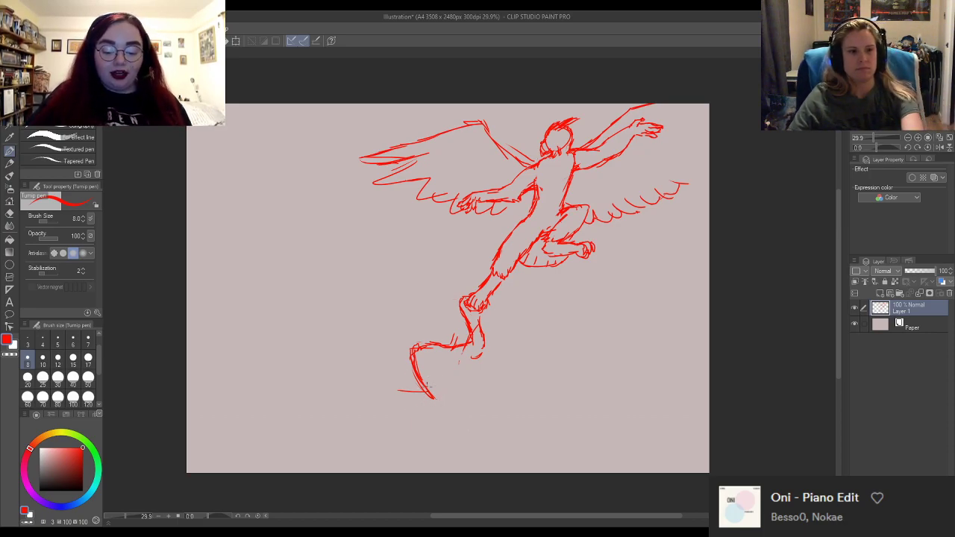
# Erase the bent outline and the leftover short strokes to the left of the narrow limb.
pyautogui.press('e')
pyautogui.moveTo(424, 359)
pyautogui.mouseDown()
pyautogui.moveTo(420, 382)
pyautogui.moveTo(431, 412)
pyautogui.moveTo(414, 387)
pyautogui.moveTo(417, 334)
pyautogui.moveTo(407, 336)
pyautogui.moveTo(419, 350)
pyautogui.moveTo(444, 329)
pyautogui.mouseUp()
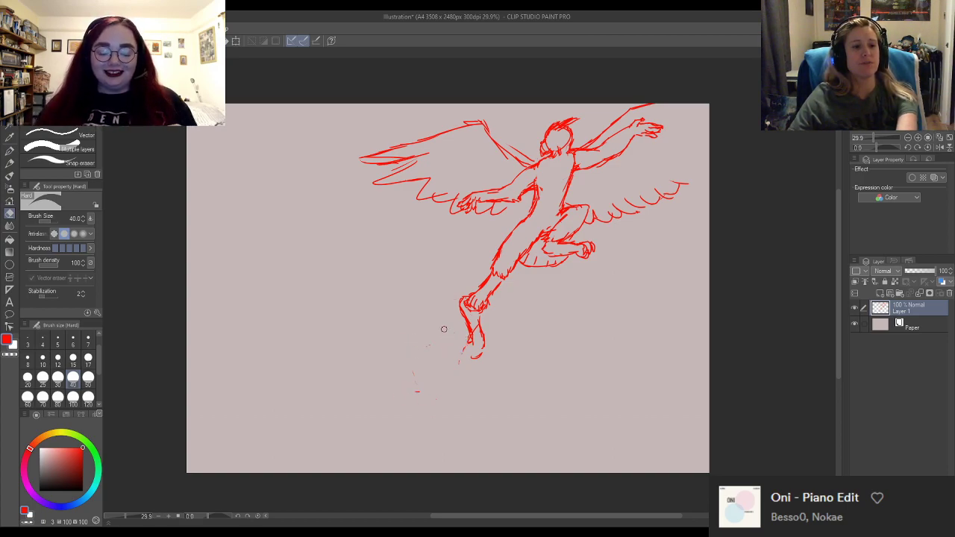
pyautogui.press('p')
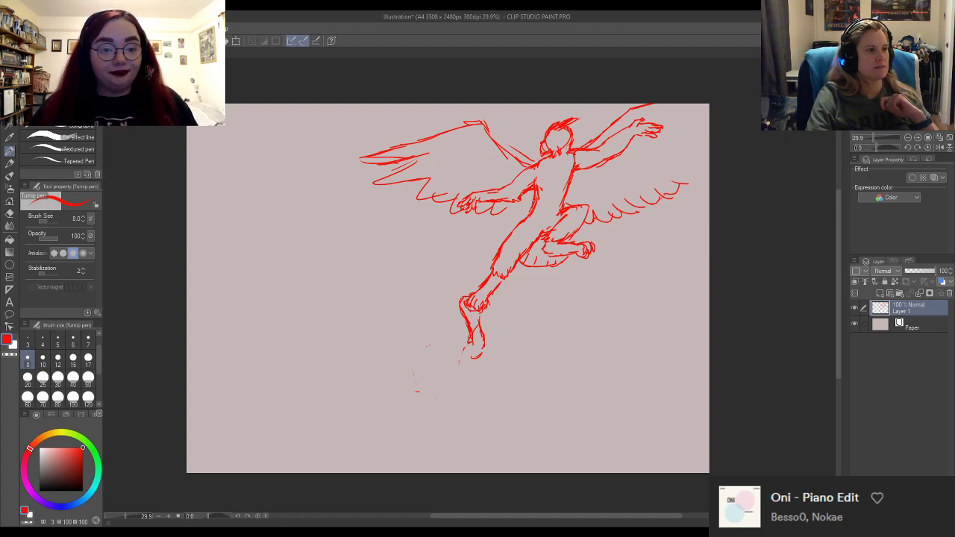
# Lasso the narrow limb below the foot, rotate it clockwise so it slants down and left, reposition it against the foot, and deselect.
pyautogui.press('m')
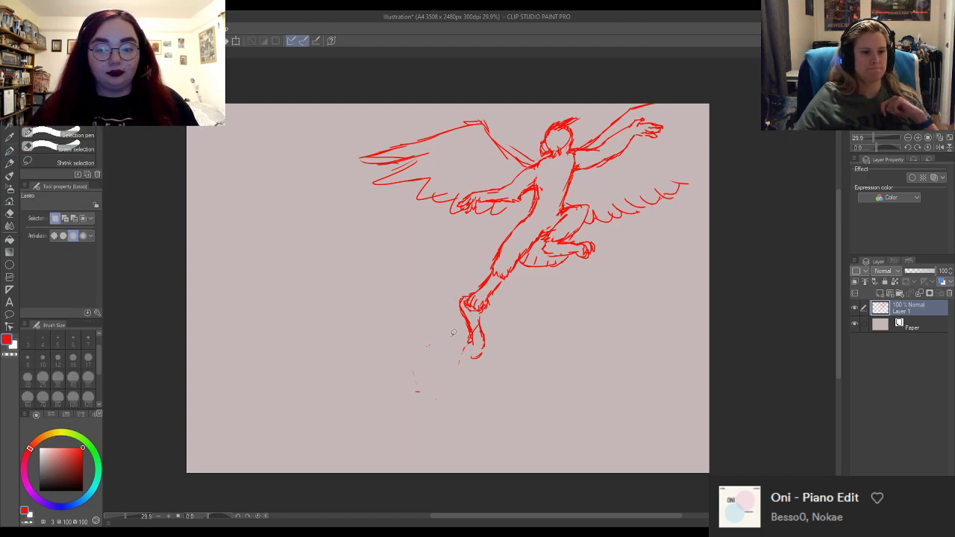
pyautogui.moveTo(407, 328)
pyautogui.mouseDown()
pyautogui.moveTo(443, 416)
pyautogui.moveTo(517, 358)
pyautogui.moveTo(505, 325)
pyautogui.moveTo(469, 290)
pyautogui.moveTo(443, 333)
pyautogui.mouseUp()
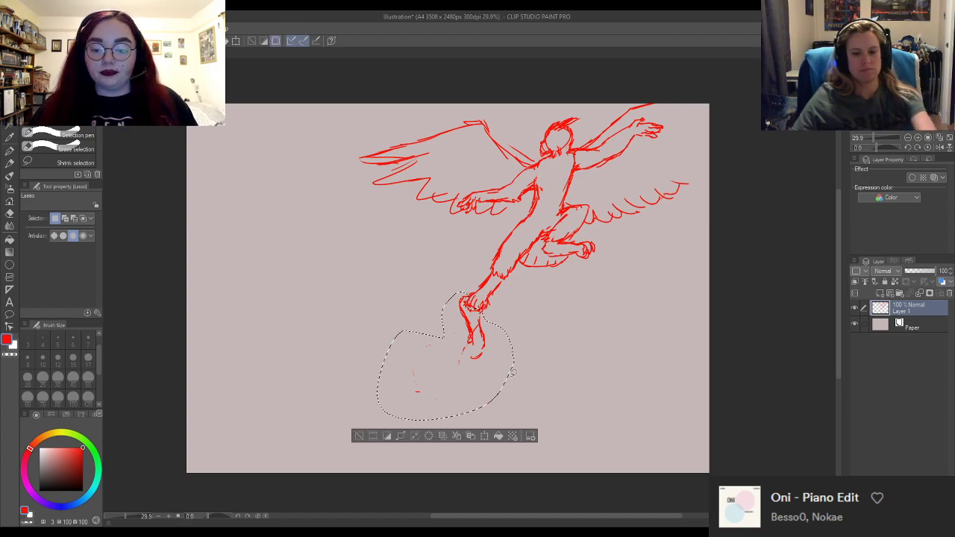
pyautogui.hotkey('ctrl', 't')
pyautogui.moveTo(508, 337)
pyautogui.mouseDown()
pyautogui.moveTo(462, 362)
pyautogui.moveTo(450, 349)
pyautogui.mouseUp()
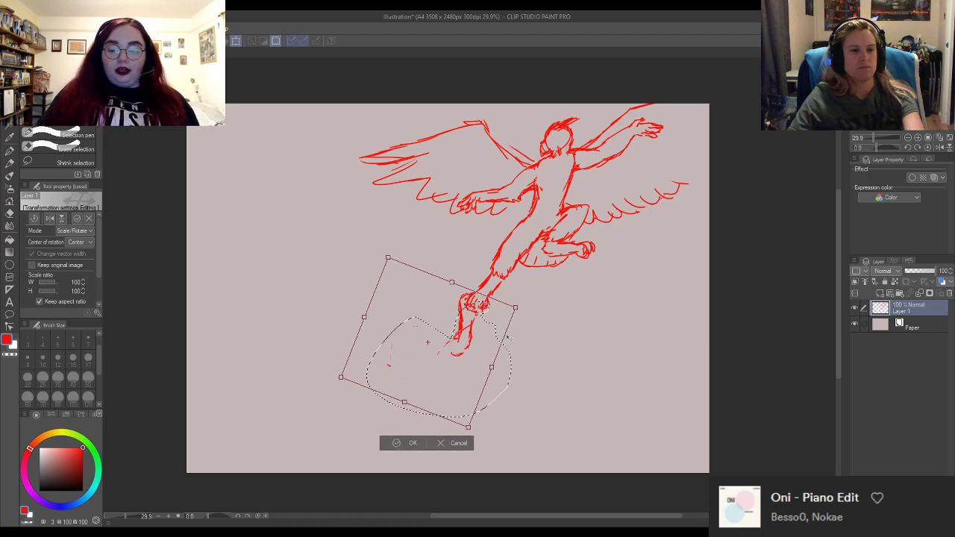
pyautogui.moveTo(507, 337)
pyautogui.mouseDown()
pyautogui.moveTo(463, 330)
pyautogui.moveTo(465, 322)
pyautogui.mouseUp()
pyautogui.press('Return')
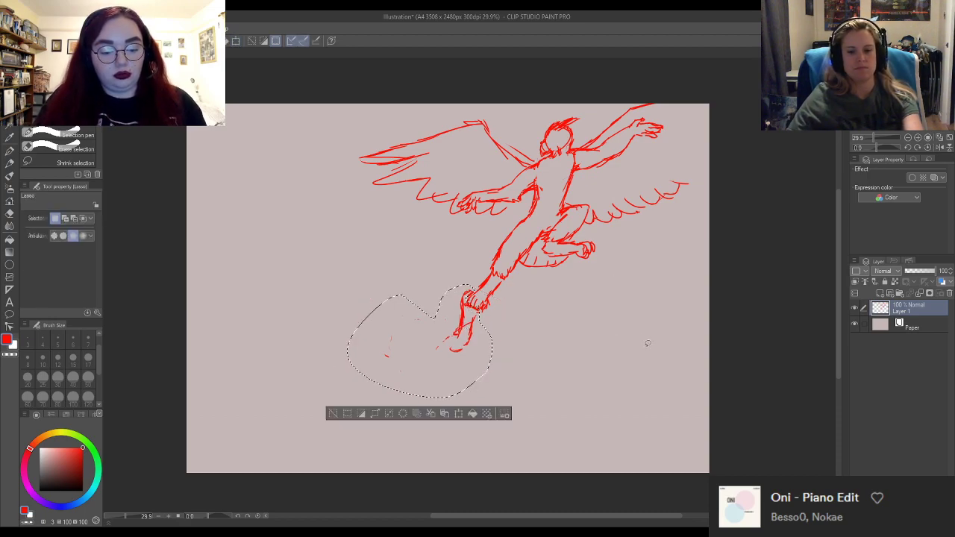
pyautogui.hotkey('ctrl', 'd')
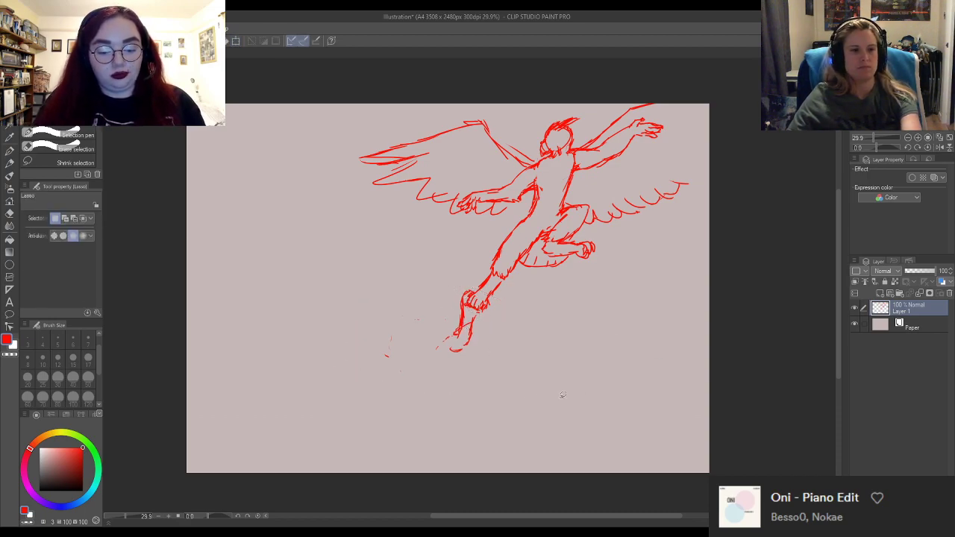
# Sketch a bent line going left from the limb's lower end, a long diagonal rising from it, and crossing diagonal strokes further left.
pyautogui.click(9, 150)
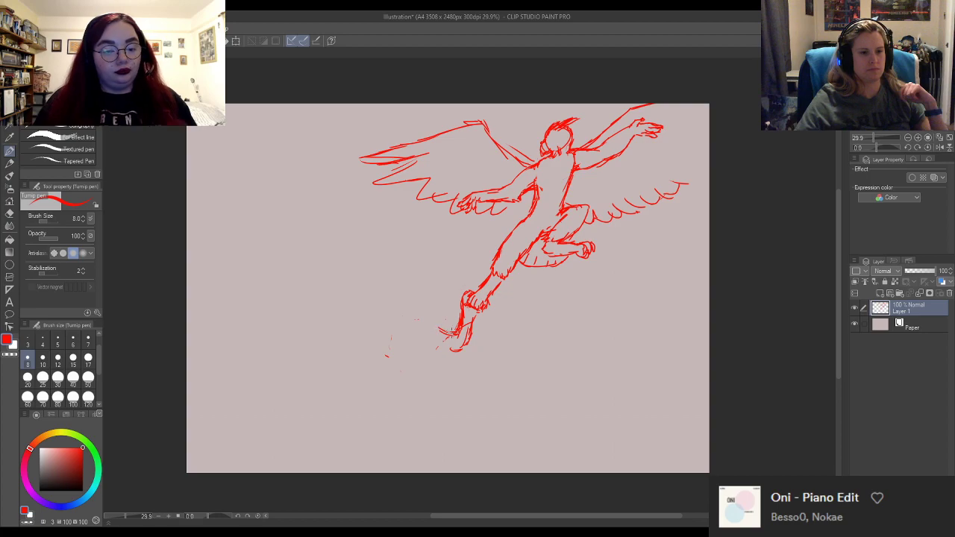
pyautogui.moveTo(438, 328); pyautogui.dragTo(417, 316)
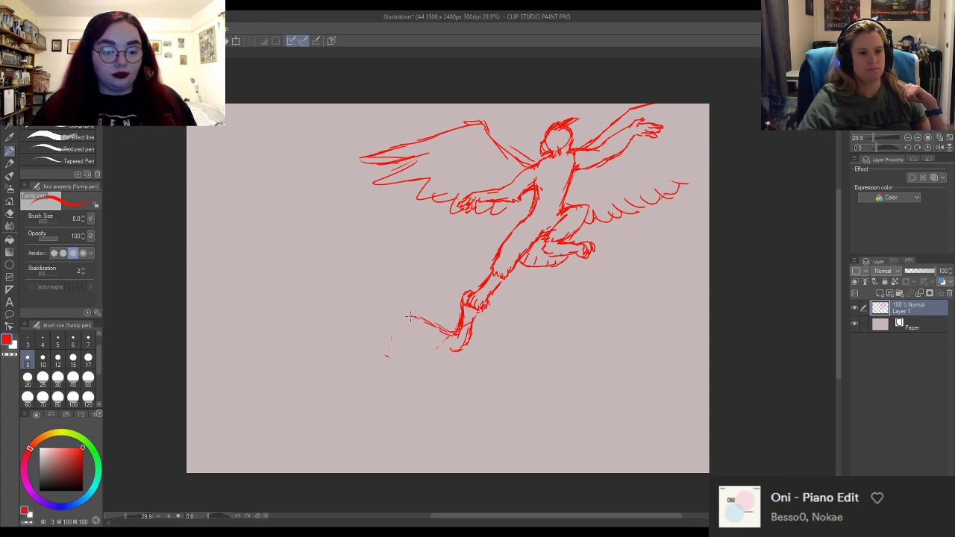
pyautogui.moveTo(417, 317); pyautogui.dragTo(390, 336)
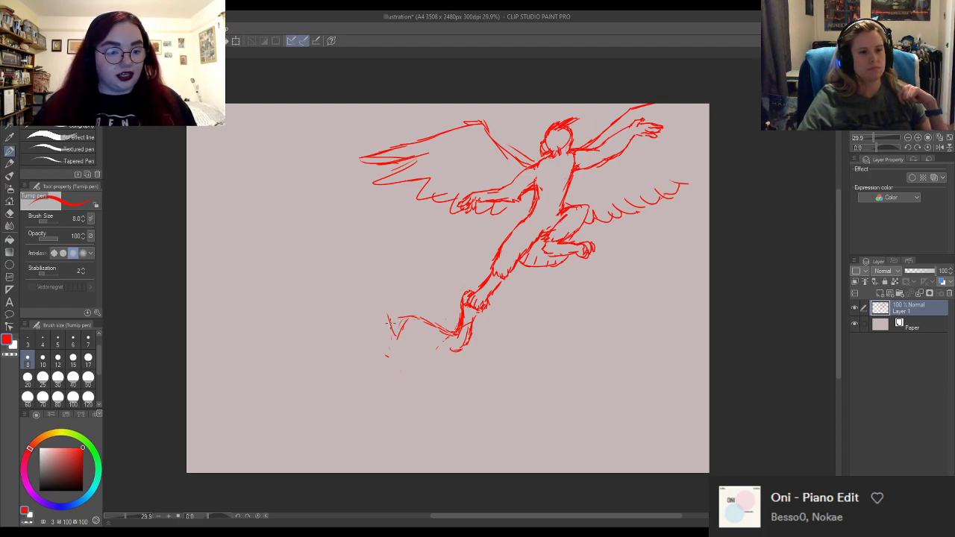
pyautogui.moveTo(375, 297); pyautogui.dragTo(385, 317)
pyautogui.moveTo(366, 274); pyautogui.dragTo(395, 339)
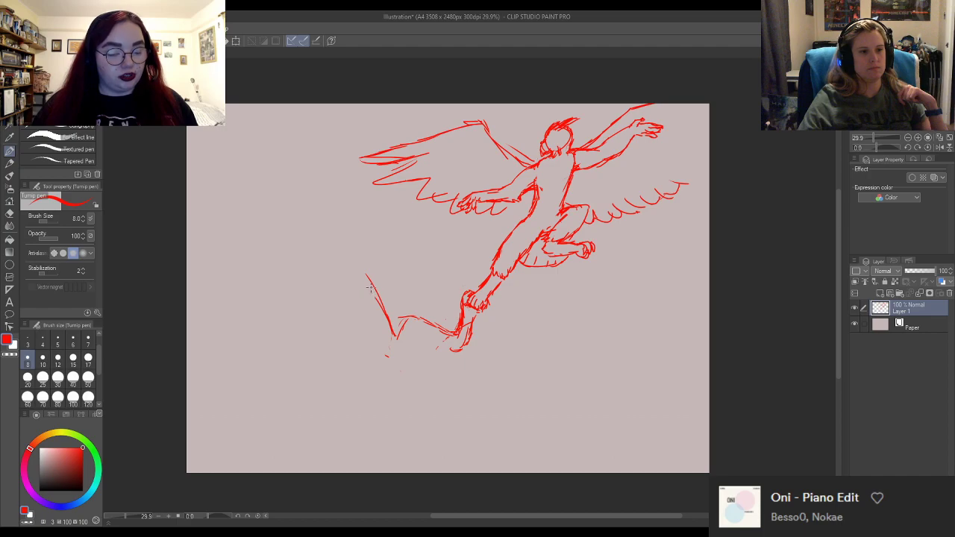
pyautogui.moveTo(326, 293); pyautogui.dragTo(339, 338)
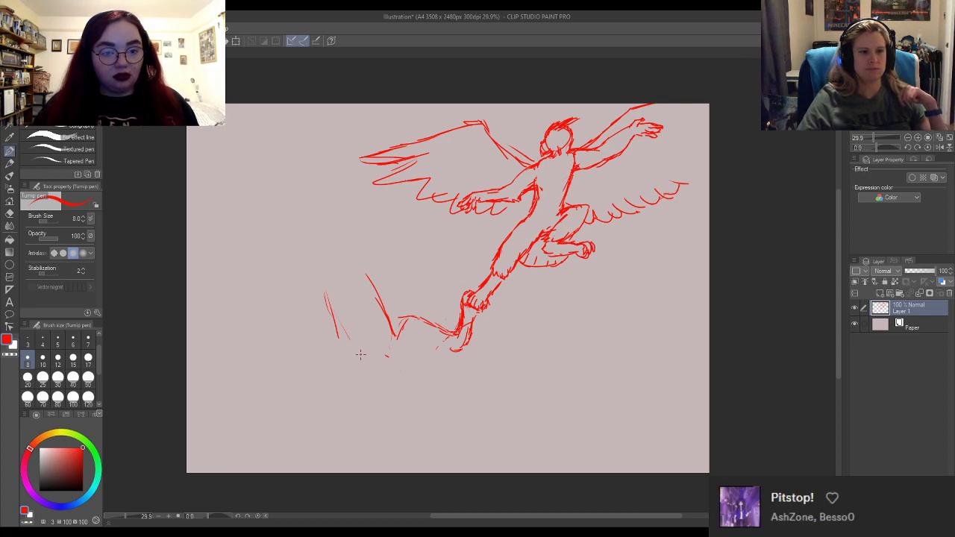
pyautogui.moveTo(316, 298); pyautogui.dragTo(358, 349)
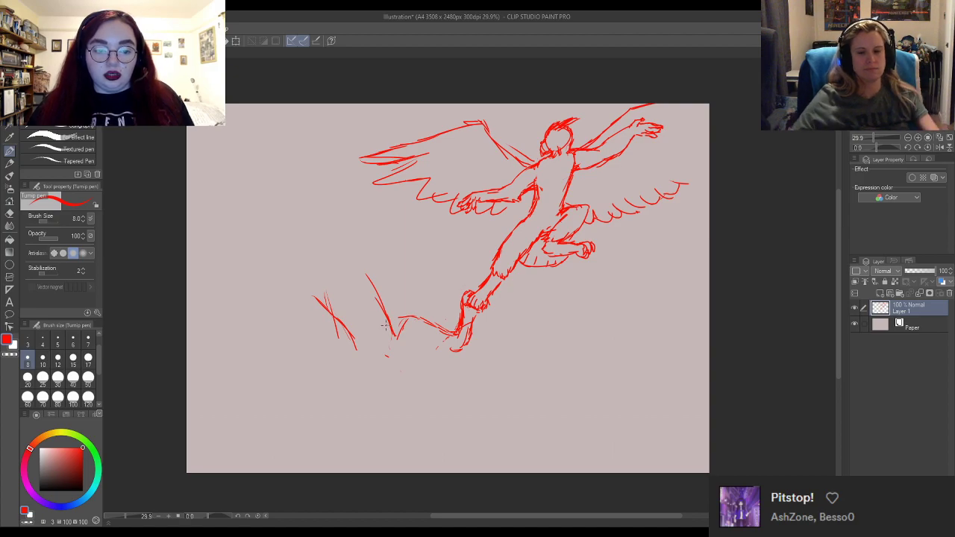
# Extend the canvas downward to 3508 x 2840 px, adding blank space below the figure.
pyautogui.scroll(-1, 265, 246)
pyautogui.scroll(-1, 269, 232)
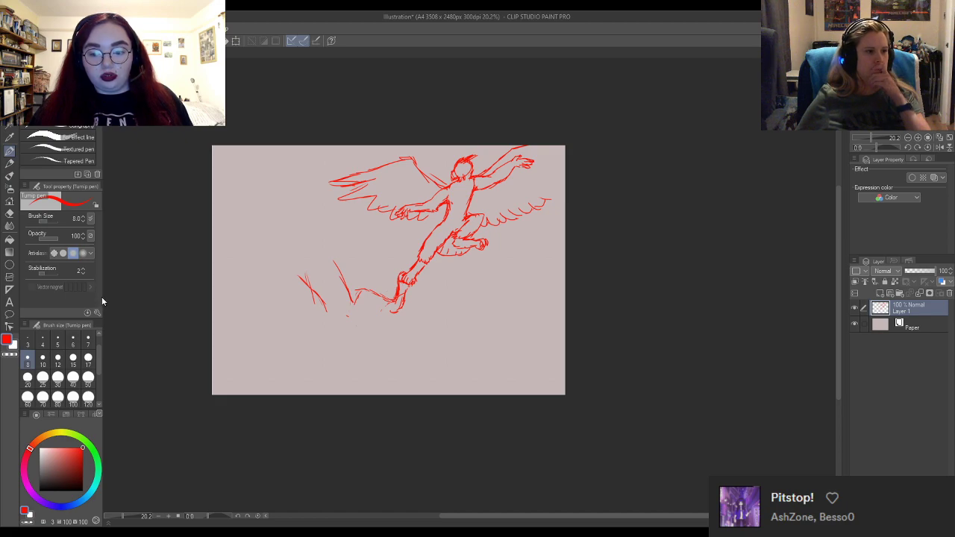
pyautogui.hotkey('ctrl', 't')
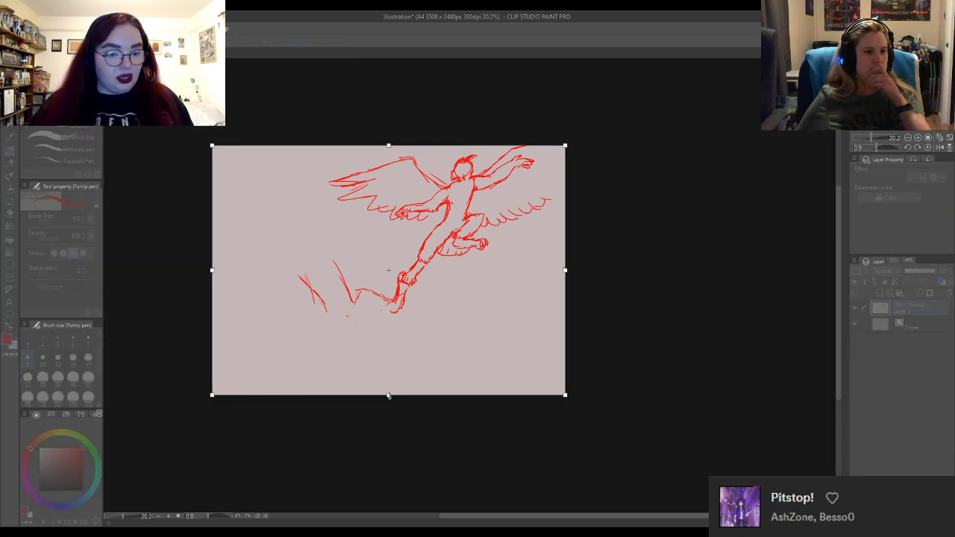
pyautogui.moveTo(388, 395); pyautogui.dragTo(388, 427)
pyautogui.press('Return')
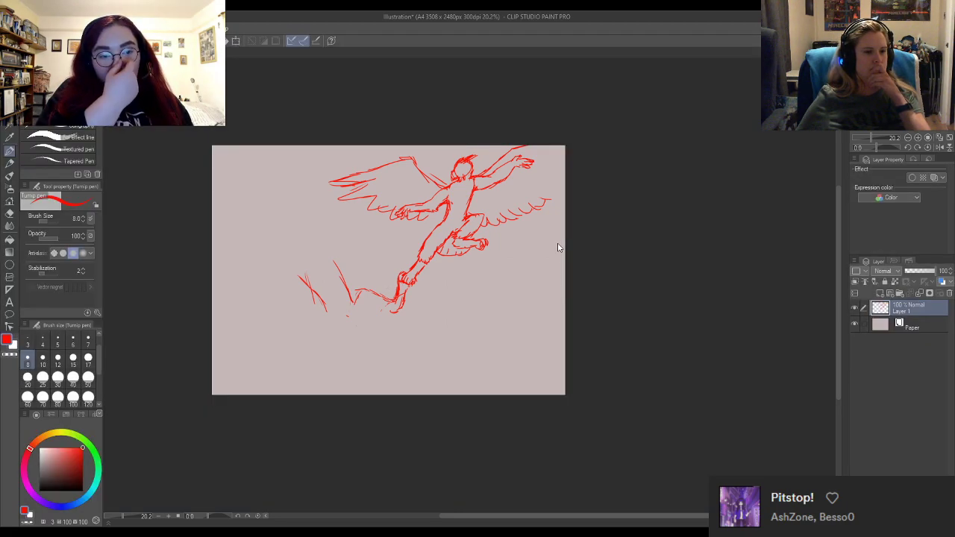
# Erase the long diagonal and the crossing strokes to the left of the bent line.
pyautogui.scroll(3, 439, 316)
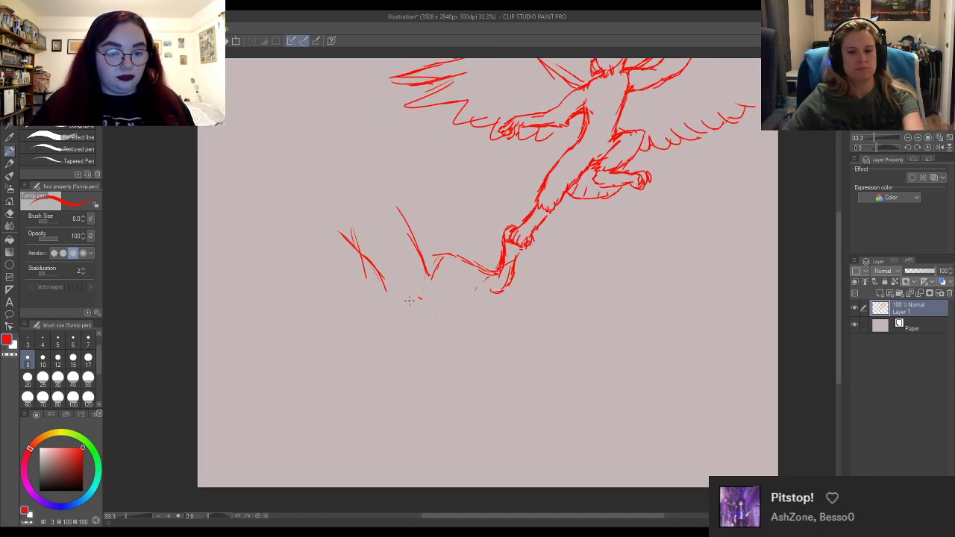
pyautogui.press('e')
pyautogui.moveTo(350, 235)
pyautogui.mouseDown()
pyautogui.moveTo(383, 277)
pyautogui.moveTo(358, 249)
pyautogui.moveTo(427, 276)
pyautogui.moveTo(418, 252)
pyautogui.mouseUp()
# Sketch a lower bent line running left and down from the limb's end and erase the upper bent line it replaces.
pyautogui.press('p')
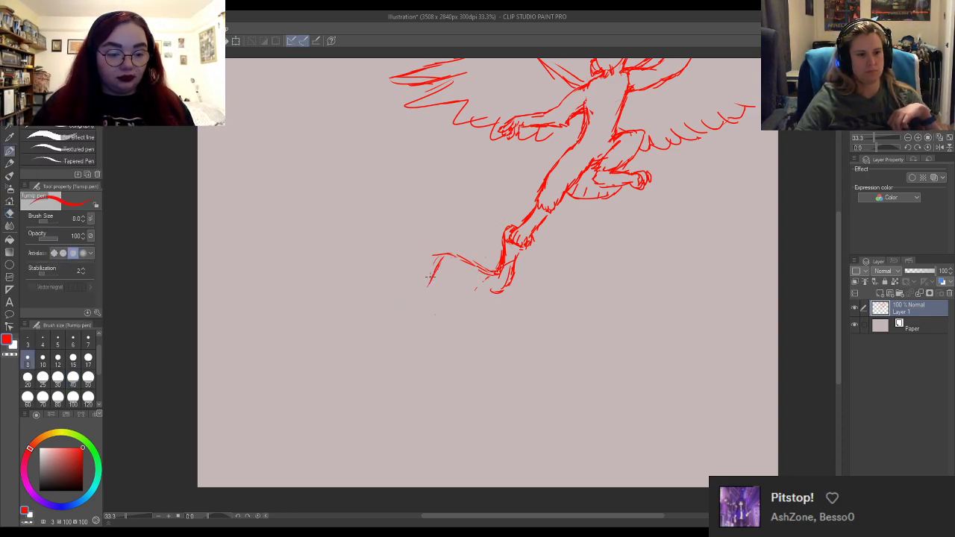
pyautogui.moveTo(486, 269)
pyautogui.mouseDown()
pyautogui.moveTo(452, 285)
pyautogui.moveTo(449, 276)
pyautogui.moveTo(427, 320)
pyautogui.mouseUp()
pyautogui.press('e')
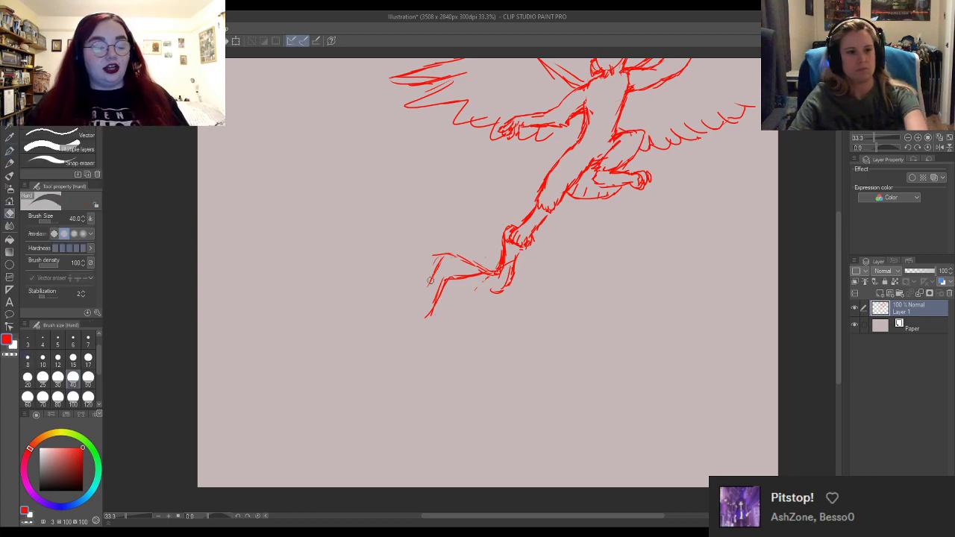
pyautogui.moveTo(436, 258)
pyautogui.mouseDown()
pyautogui.moveTo(423, 288)
pyautogui.moveTo(461, 254)
pyautogui.moveTo(478, 266)
pyautogui.moveTo(495, 255)
pyautogui.moveTo(514, 264)
pyautogui.moveTo(483, 274)
pyautogui.moveTo(480, 295)
pyautogui.moveTo(447, 323)
pyautogui.mouseUp()
# Thicken the descending part of the bent line and fan out long tapering curved strokes down and left from its end.
pyautogui.press('p')
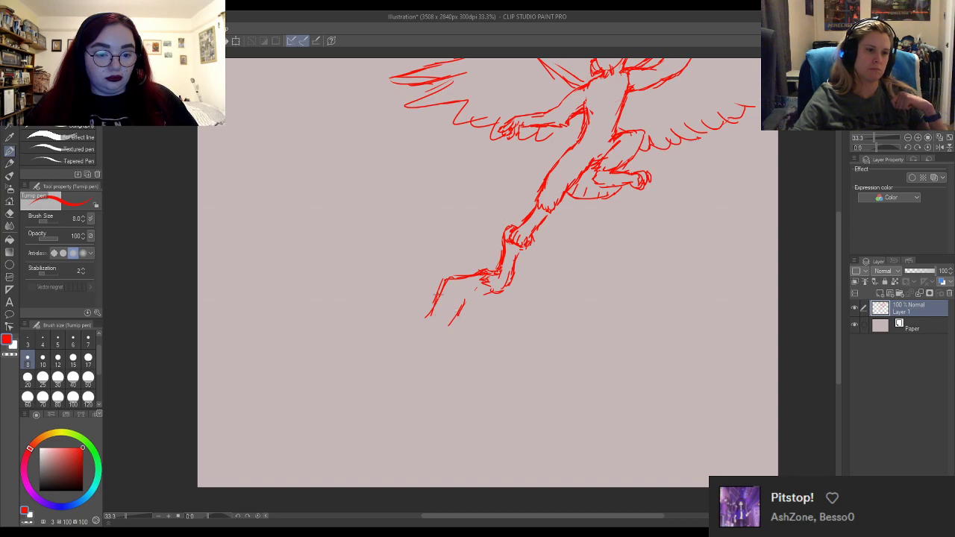
pyautogui.moveTo(442, 279)
pyautogui.mouseDown()
pyautogui.moveTo(427, 306)
pyautogui.moveTo(439, 318)
pyautogui.moveTo(405, 331)
pyautogui.moveTo(432, 333)
pyautogui.moveTo(409, 323)
pyautogui.moveTo(382, 335)
pyautogui.moveTo(370, 357)
pyautogui.mouseUp()
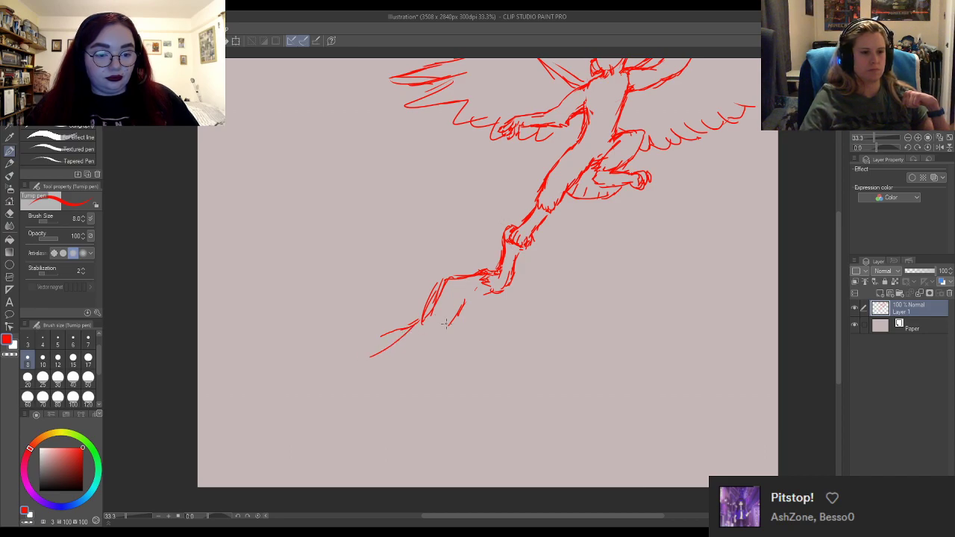
pyautogui.moveTo(424, 323); pyautogui.dragTo(413, 337)
pyautogui.moveTo(428, 304)
pyautogui.mouseDown()
pyautogui.moveTo(413, 340)
pyautogui.moveTo(370, 364)
pyautogui.mouseUp()
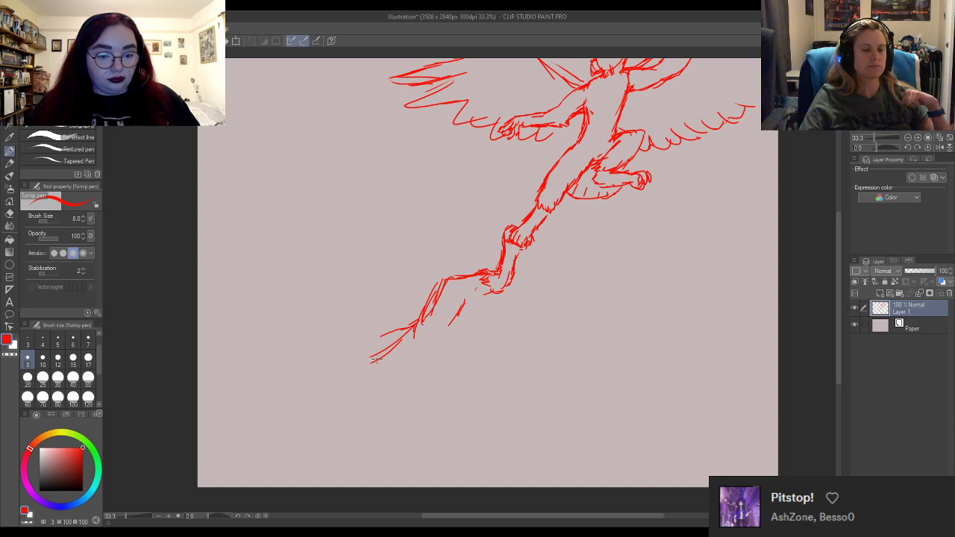
pyautogui.moveTo(368, 357); pyautogui.dragTo(349, 366)
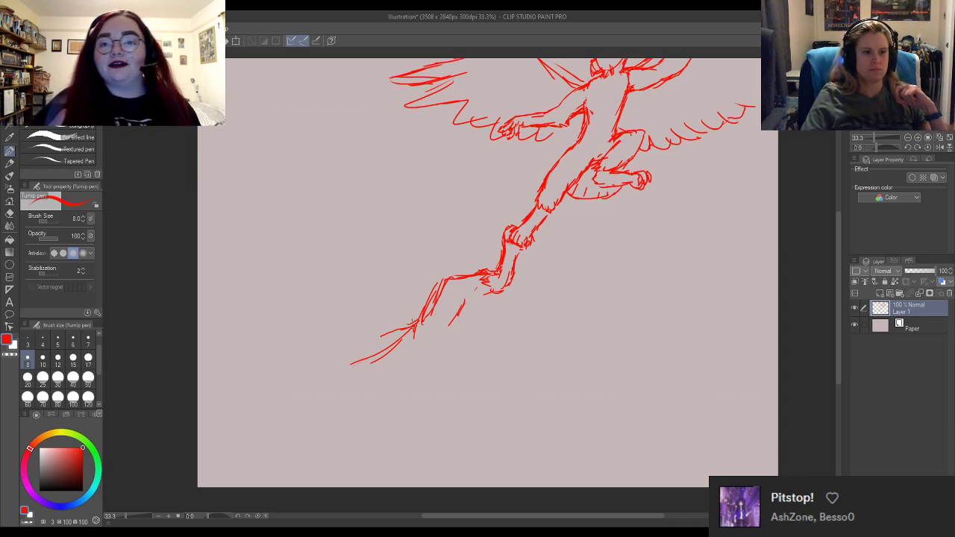
pyautogui.moveTo(399, 335); pyautogui.dragTo(344, 352)
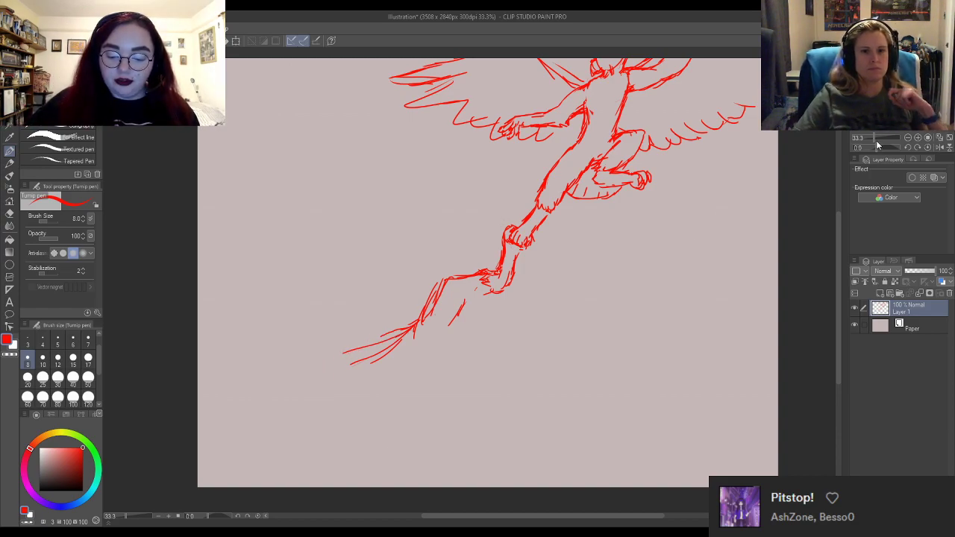
# Rotate the canvas view to about 176 degrees to examine the sketch upside down.
pyautogui.moveTo(876, 144); pyautogui.dragTo(900, 160)
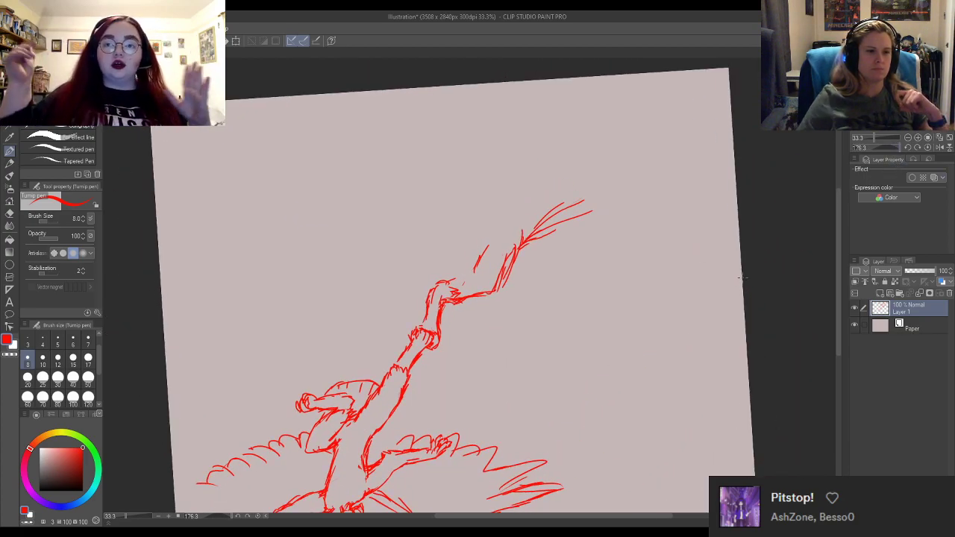
pyautogui.scroll(-2, 447, 187)
pyautogui.scroll(2, 438, 307)
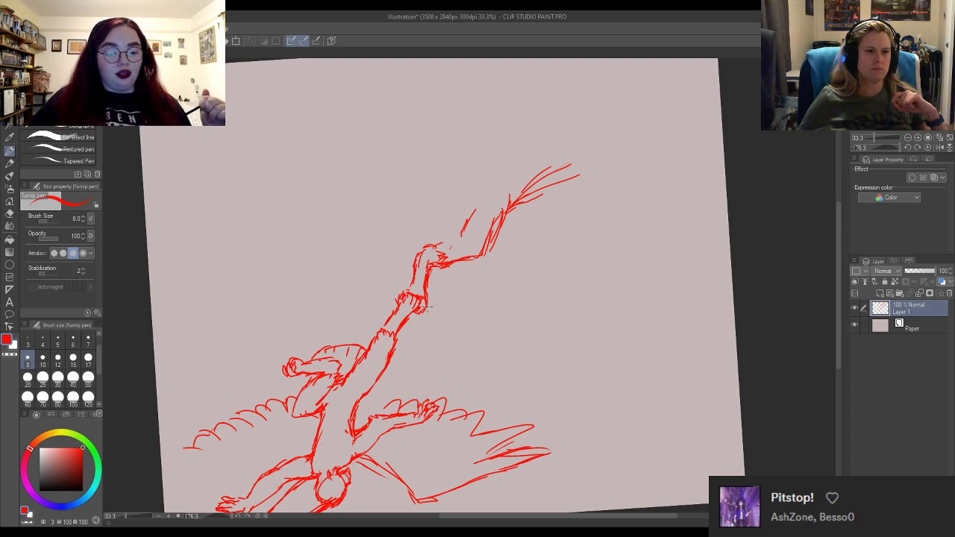
pyautogui.scroll(-1, 447, 292)
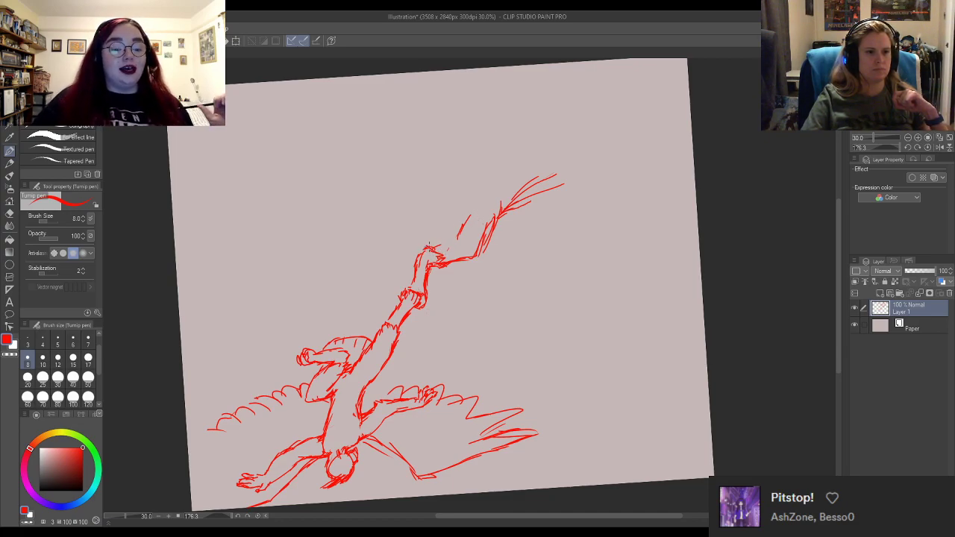
# Sketch the second figure's upper body, with chest lines, a rounded head with jagged hair ends and a reaching arm with an open hand.
pyautogui.moveTo(425, 243)
pyautogui.mouseDown()
pyautogui.moveTo(465, 236)
pyautogui.moveTo(448, 243)
pyautogui.moveTo(466, 198)
pyautogui.mouseUp()
pyautogui.moveTo(458, 232); pyautogui.dragTo(471, 198)
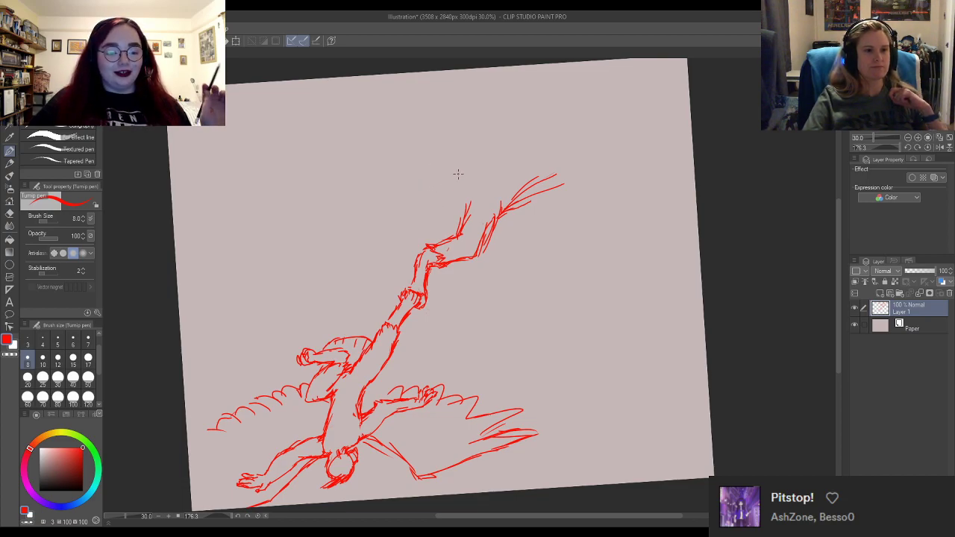
pyautogui.moveTo(456, 176)
pyautogui.mouseDown()
pyautogui.moveTo(467, 211)
pyautogui.moveTo(453, 183)
pyautogui.moveTo(473, 182)
pyautogui.mouseUp()
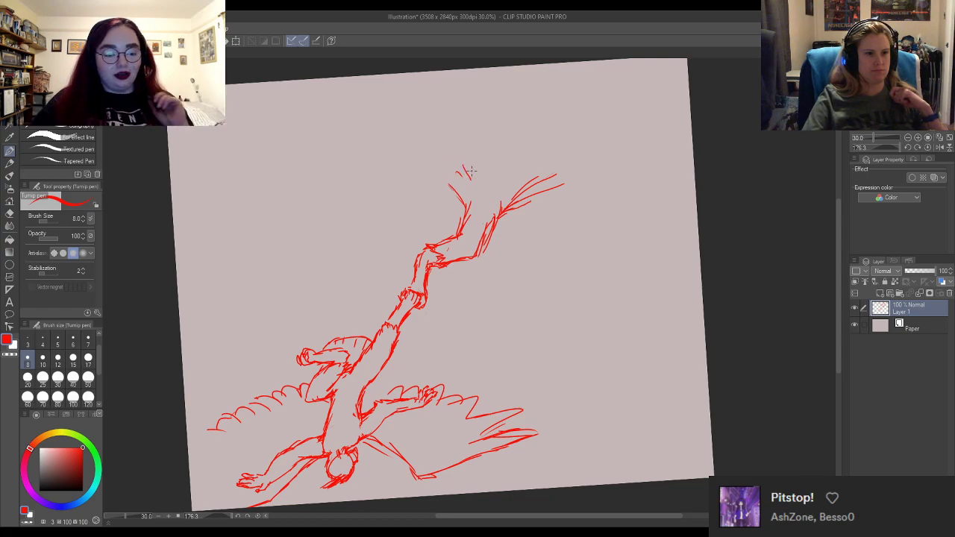
pyautogui.moveTo(453, 138)
pyautogui.mouseDown()
pyautogui.moveTo(471, 172)
pyautogui.moveTo(431, 151)
pyautogui.moveTo(420, 180)
pyautogui.moveTo(431, 181)
pyautogui.moveTo(430, 165)
pyautogui.moveTo(432, 201)
pyautogui.moveTo(449, 187)
pyautogui.moveTo(452, 200)
pyautogui.moveTo(426, 221)
pyautogui.moveTo(399, 222)
pyautogui.moveTo(401, 232)
pyautogui.moveTo(410, 223)
pyautogui.moveTo(412, 234)
pyautogui.moveTo(419, 225)
pyautogui.moveTo(438, 237)
pyautogui.mouseUp()
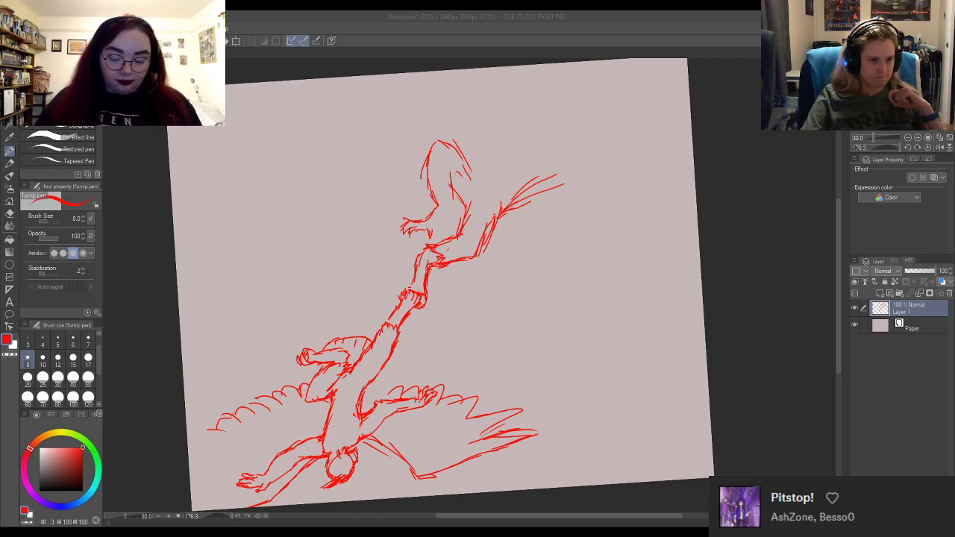
pyautogui.click(443, 224)
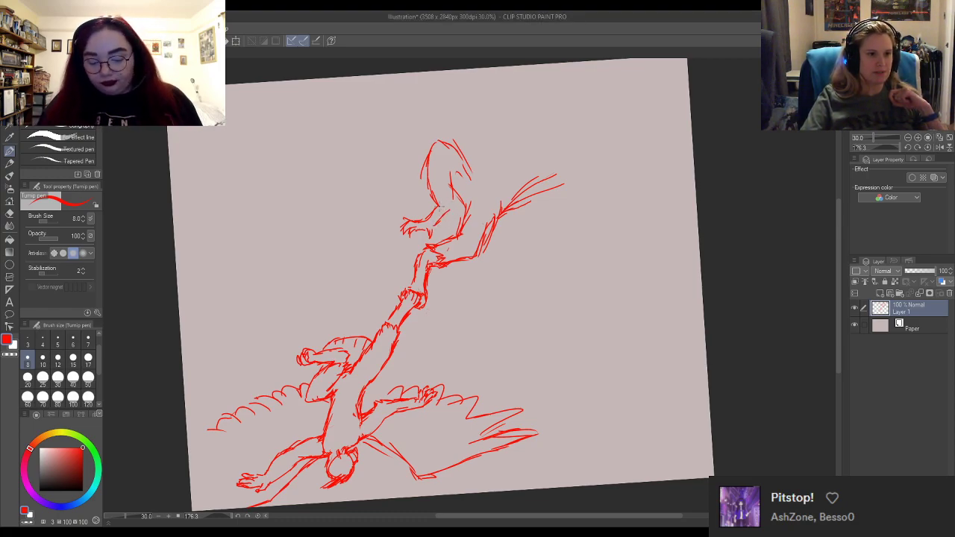
pyautogui.moveTo(437, 196)
pyautogui.mouseDown()
pyautogui.moveTo(439, 206)
pyautogui.moveTo(456, 205)
pyautogui.moveTo(458, 185)
pyautogui.moveTo(457, 195)
pyautogui.mouseUp()
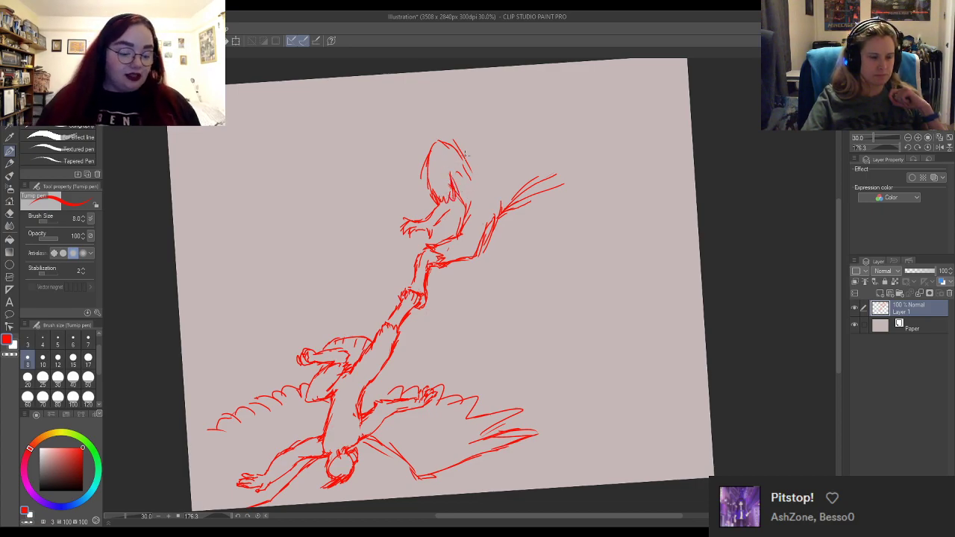
# Add the second figure's shoulder strokes, a long hanging limb with a rounded foot, a curved loop beside it and short chest lines.
pyautogui.moveTo(456, 152); pyautogui.dragTo(482, 185)
pyautogui.moveTo(474, 151)
pyautogui.mouseDown()
pyautogui.moveTo(481, 183)
pyautogui.moveTo(482, 174)
pyautogui.moveTo(509, 205)
pyautogui.mouseUp()
pyautogui.moveTo(528, 170)
pyautogui.mouseDown()
pyautogui.moveTo(503, 205)
pyautogui.moveTo(532, 160)
pyautogui.moveTo(536, 188)
pyautogui.mouseUp()
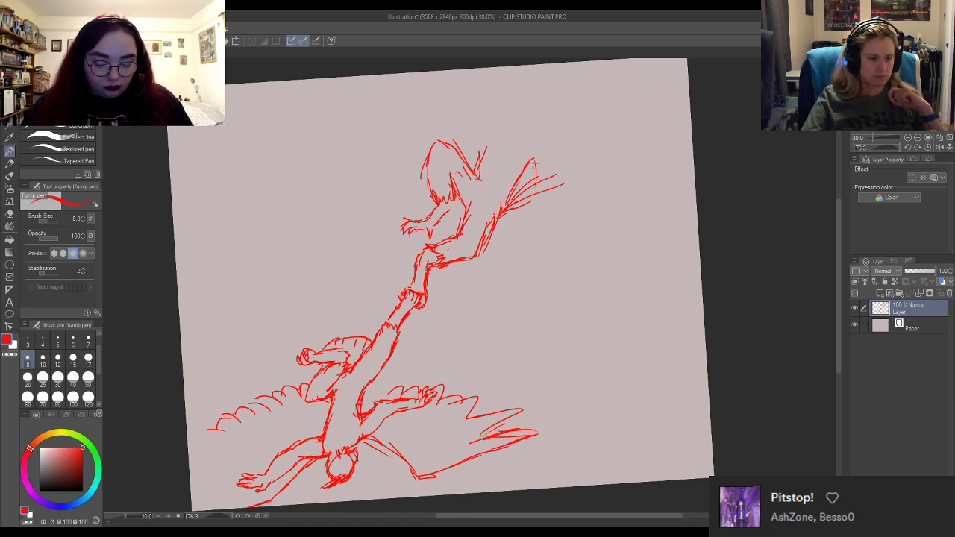
pyautogui.moveTo(534, 148); pyautogui.dragTo(525, 212)
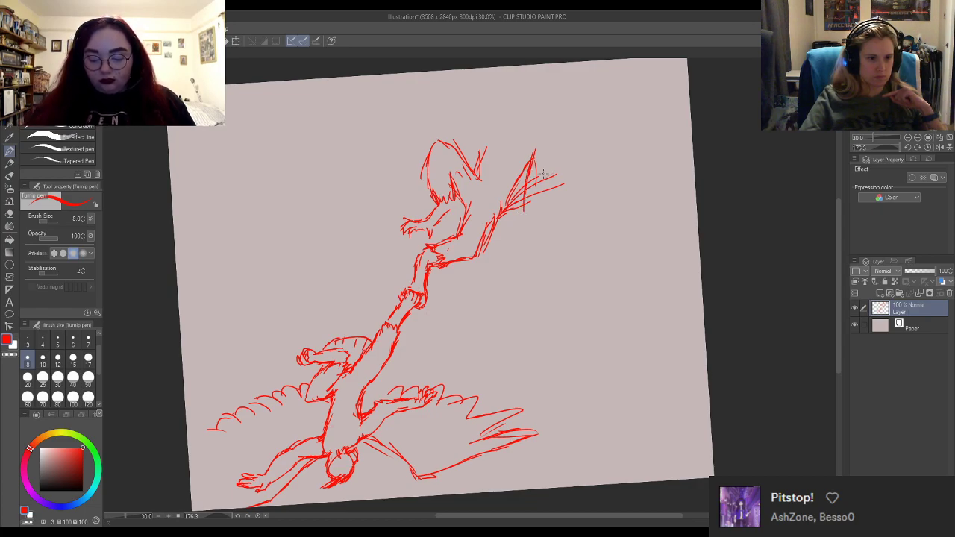
pyautogui.moveTo(543, 135)
pyautogui.mouseDown()
pyautogui.moveTo(535, 157)
pyautogui.moveTo(544, 191)
pyautogui.moveTo(521, 261)
pyautogui.moveTo(530, 266)
pyautogui.moveTo(543, 249)
pyautogui.moveTo(533, 265)
pyautogui.moveTo(543, 260)
pyautogui.moveTo(535, 198)
pyautogui.moveTo(547, 156)
pyautogui.mouseUp()
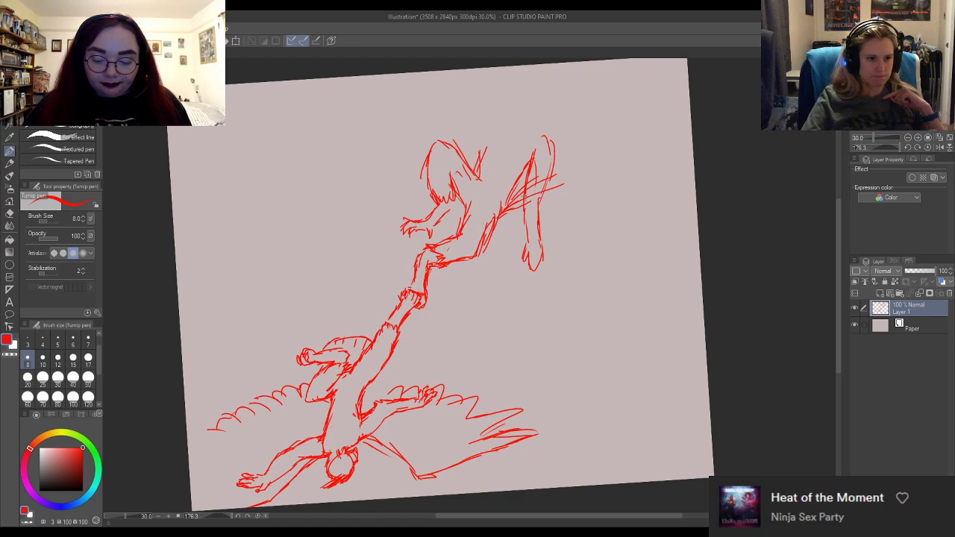
pyautogui.moveTo(510, 213)
pyautogui.mouseDown()
pyautogui.moveTo(517, 268)
pyautogui.moveTo(470, 265)
pyautogui.moveTo(502, 269)
pyautogui.moveTo(497, 278)
pyautogui.moveTo(511, 245)
pyautogui.mouseUp()
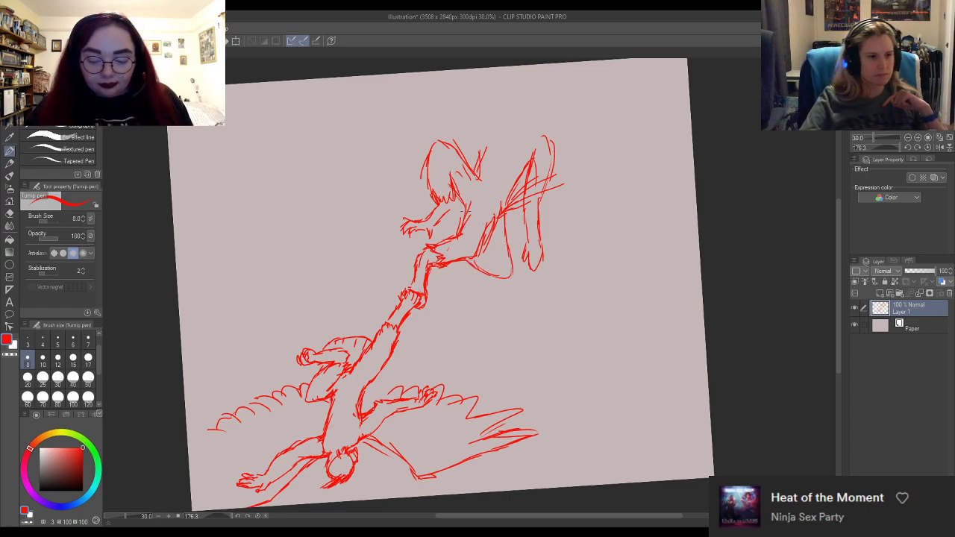
pyautogui.moveTo(462, 209); pyautogui.dragTo(443, 239)
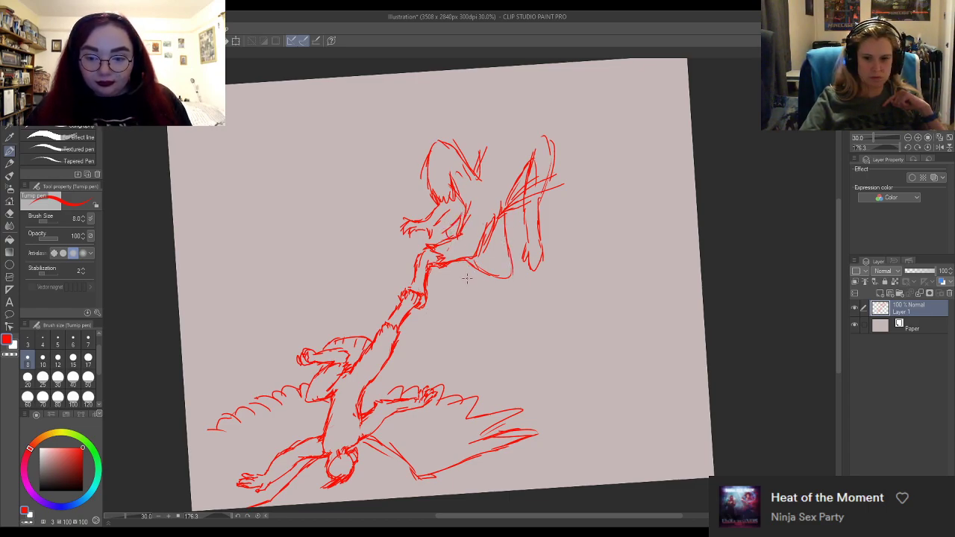
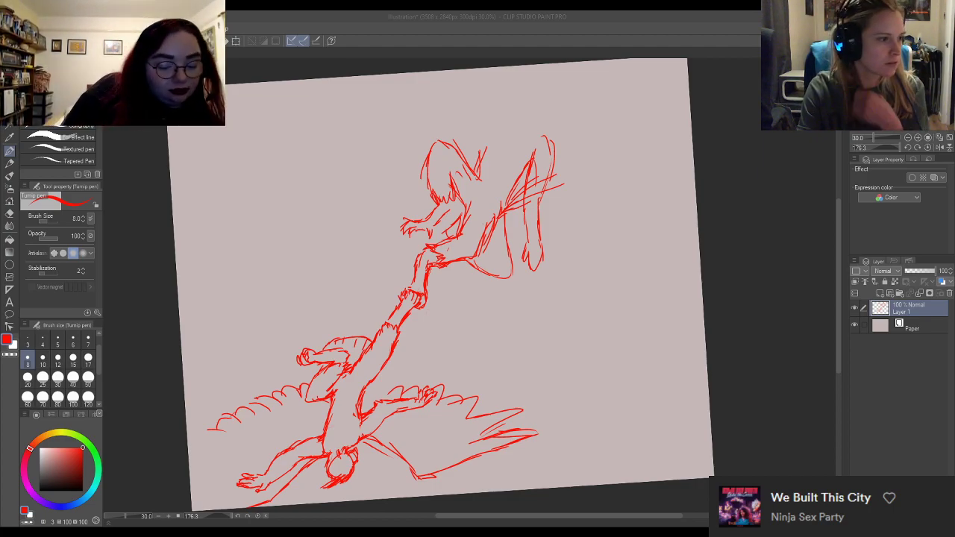
# Save the illustration under the name skydance.
pyautogui.press('Return')
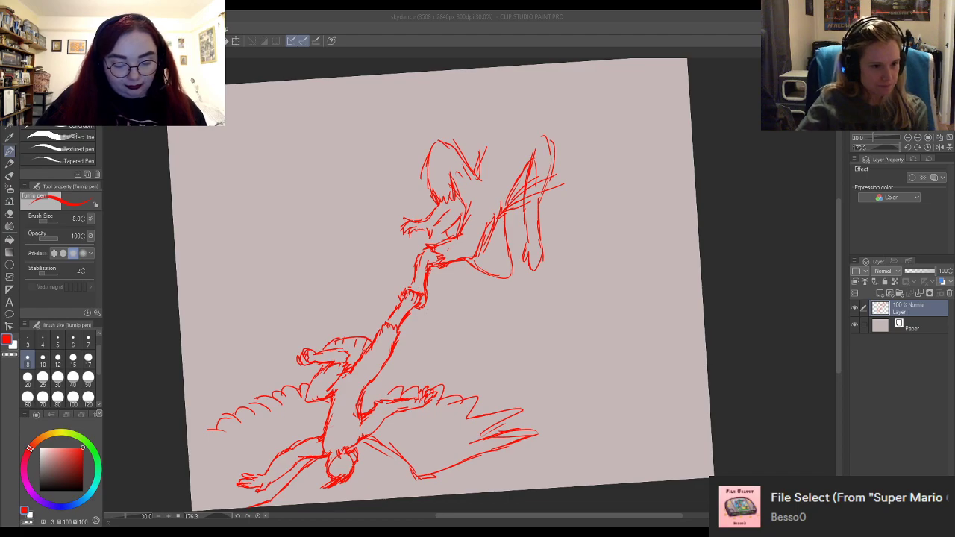
# Erase the overlapping strokes around the second figure's hanging limb, including its upper curve and rounded foot.
pyautogui.click(553, 236)
pyautogui.moveTo(551, 136); pyautogui.dragTo(550, 173)
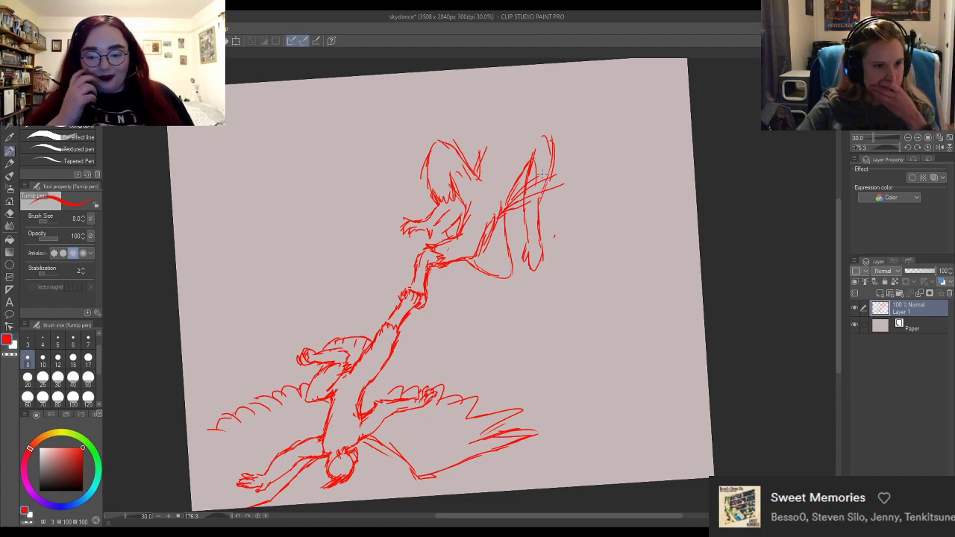
pyautogui.press('e')
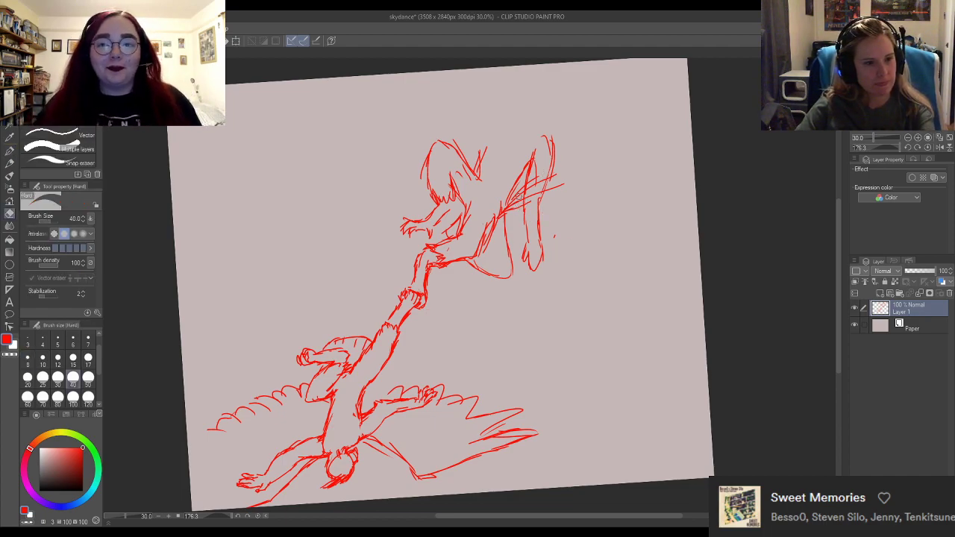
pyautogui.moveTo(516, 196)
pyautogui.mouseDown()
pyautogui.moveTo(515, 218)
pyautogui.moveTo(512, 201)
pyautogui.moveTo(518, 209)
pyautogui.moveTo(533, 170)
pyautogui.moveTo(543, 186)
pyautogui.moveTo(530, 149)
pyautogui.moveTo(524, 213)
pyautogui.mouseUp()
pyautogui.press('p')
pyautogui.press('e')
pyautogui.moveTo(547, 166)
pyautogui.mouseDown()
pyautogui.moveTo(542, 130)
pyautogui.moveTo(552, 148)
pyautogui.moveTo(545, 177)
pyautogui.mouseUp()
pyautogui.press('p')
pyautogui.press('e')
pyautogui.moveTo(526, 221)
pyautogui.mouseDown()
pyautogui.moveTo(520, 228)
pyautogui.moveTo(538, 255)
pyautogui.moveTo(524, 244)
pyautogui.moveTo(540, 261)
pyautogui.moveTo(535, 254)
pyautogui.mouseUp()
pyautogui.press('p')
pyautogui.press('e')
pyautogui.press('p')
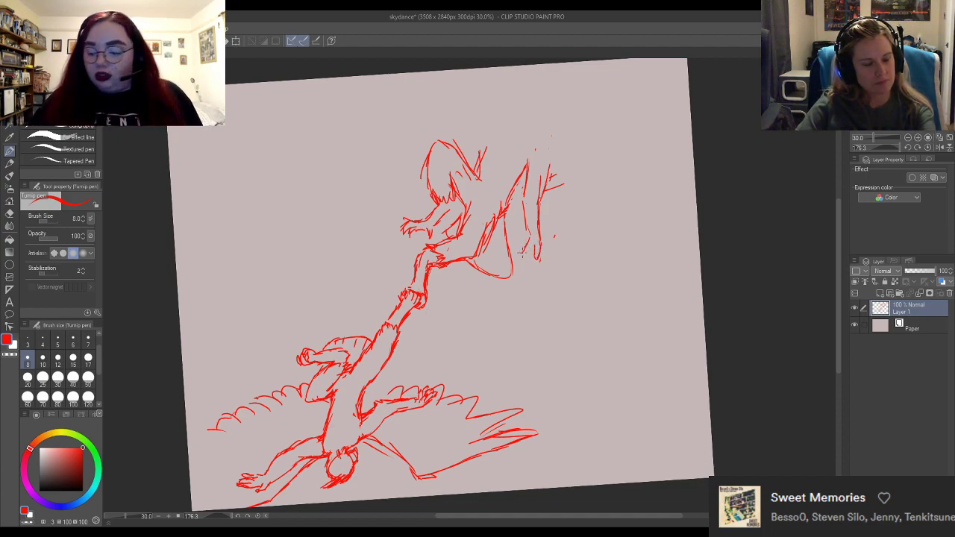
# Redraw the foot at the end of the hanging limb and erase the stray strokes beside the limb.
pyautogui.moveTo(520, 259)
pyautogui.mouseDown()
pyautogui.moveTo(522, 273)
pyautogui.moveTo(538, 255)
pyautogui.mouseUp()
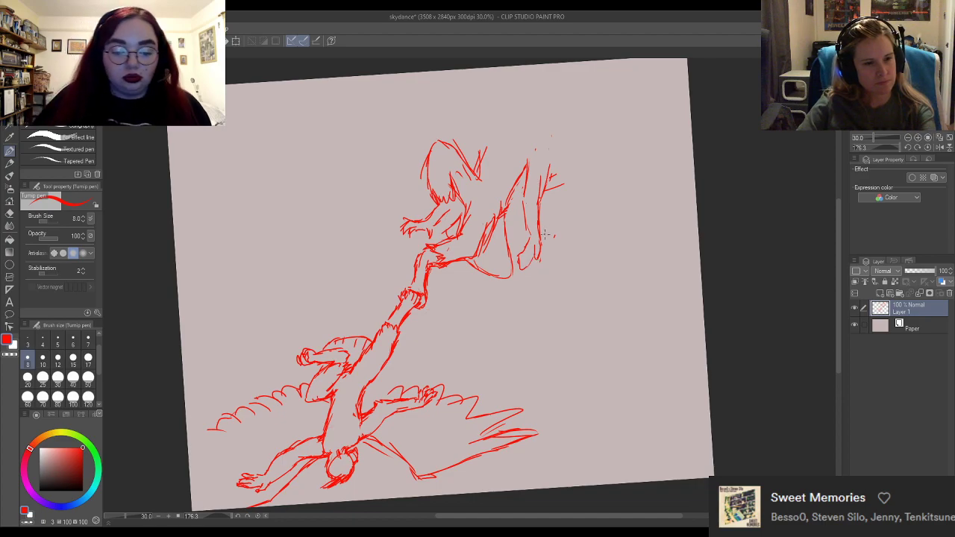
pyautogui.press('e')
pyautogui.moveTo(556, 181)
pyautogui.mouseDown()
pyautogui.moveTo(553, 202)
pyautogui.moveTo(559, 188)
pyautogui.mouseUp()
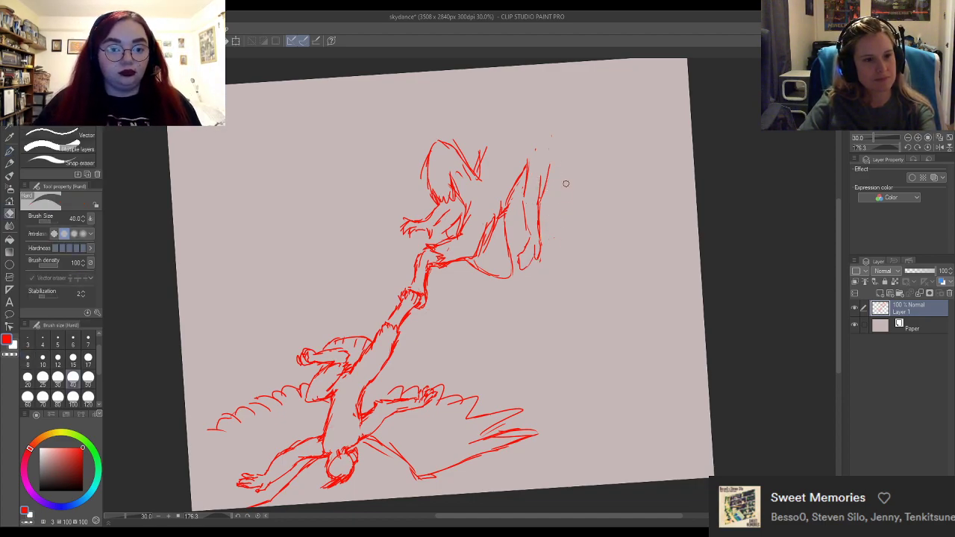
pyautogui.press('p')
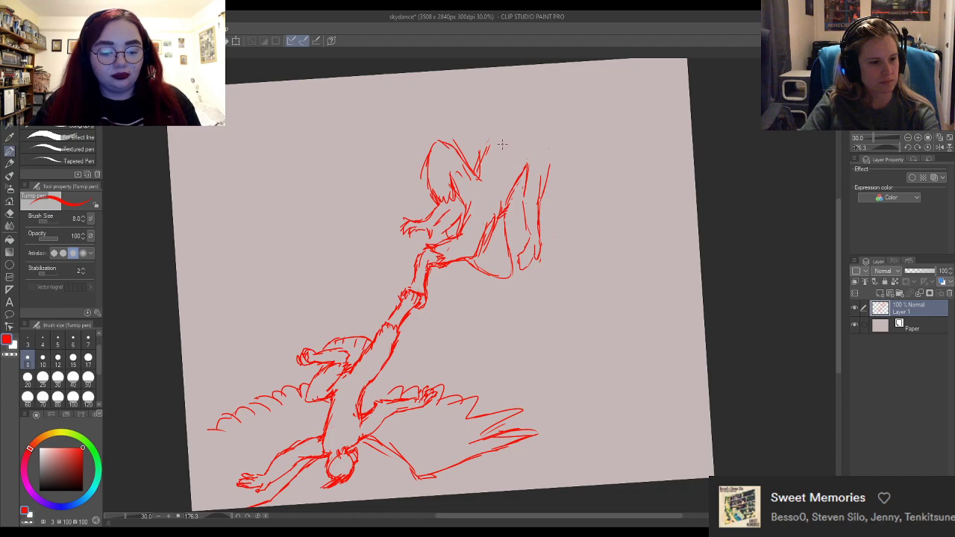
# Lasso the winged figure's jagged-tipped wing with the arm over it, rotate it counterclockwise, shift it slightly upward and deselect.
pyautogui.press('m')
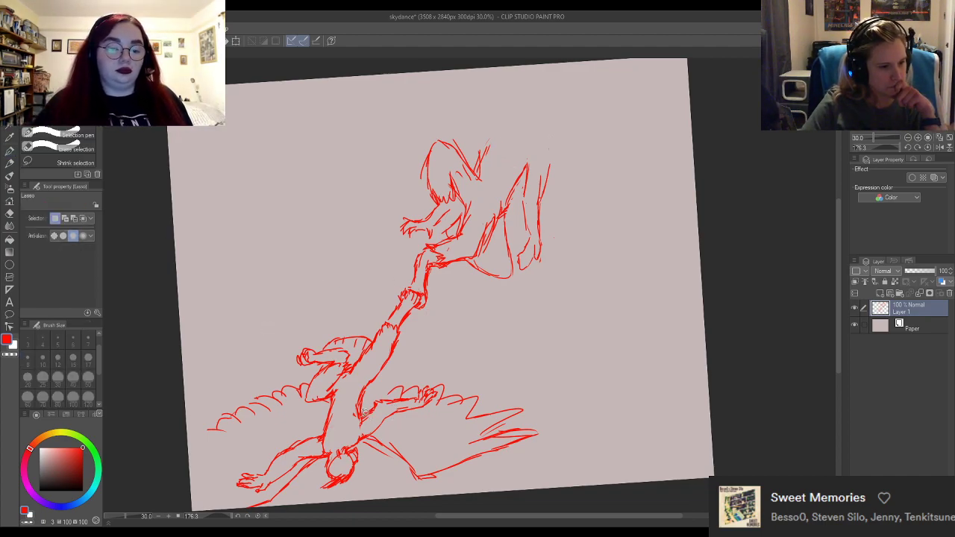
pyautogui.moveTo(428, 490)
pyautogui.mouseDown()
pyautogui.moveTo(520, 482)
pyautogui.moveTo(587, 437)
pyautogui.moveTo(431, 358)
pyautogui.mouseUp()
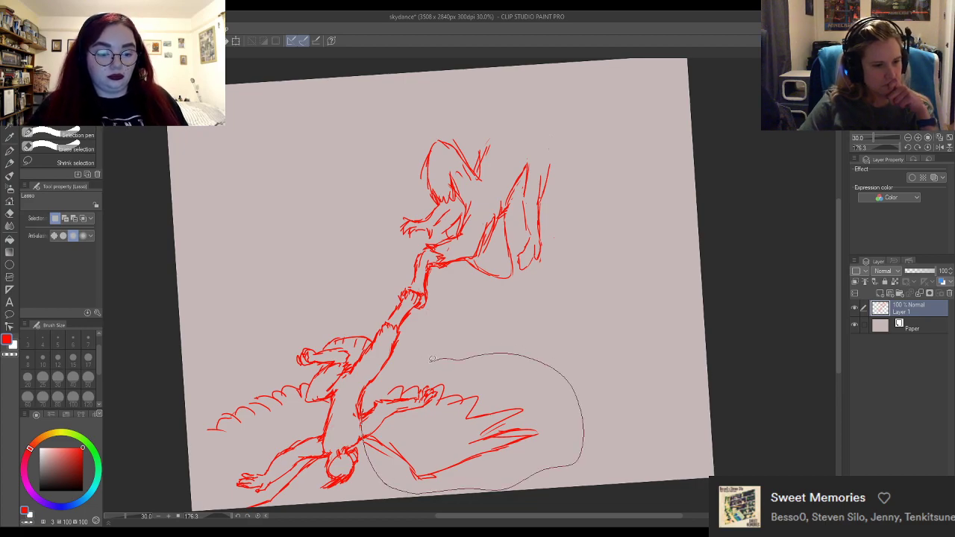
pyautogui.moveTo(381, 386); pyautogui.dragTo(383, 385)
pyautogui.hotkey('ctrl', 't')
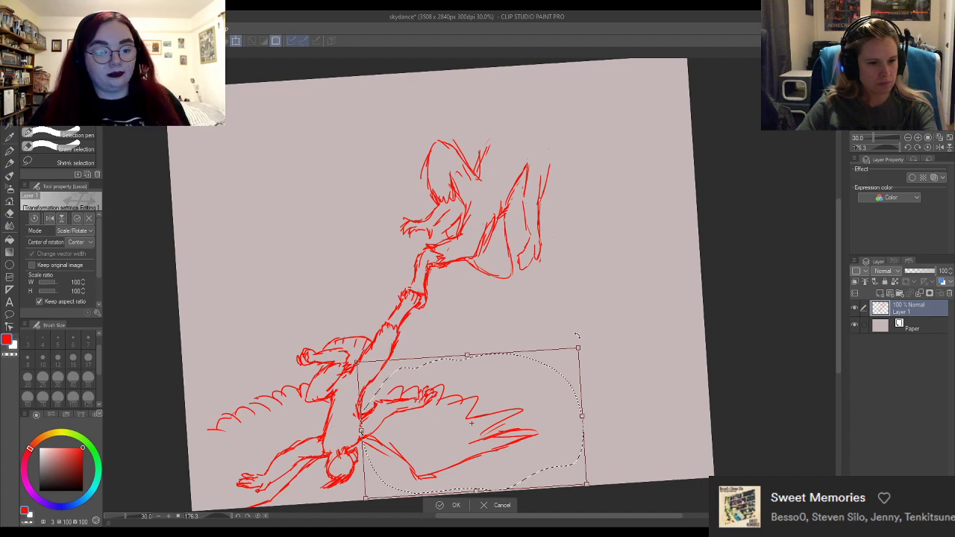
pyautogui.moveTo(584, 349); pyautogui.dragTo(571, 334)
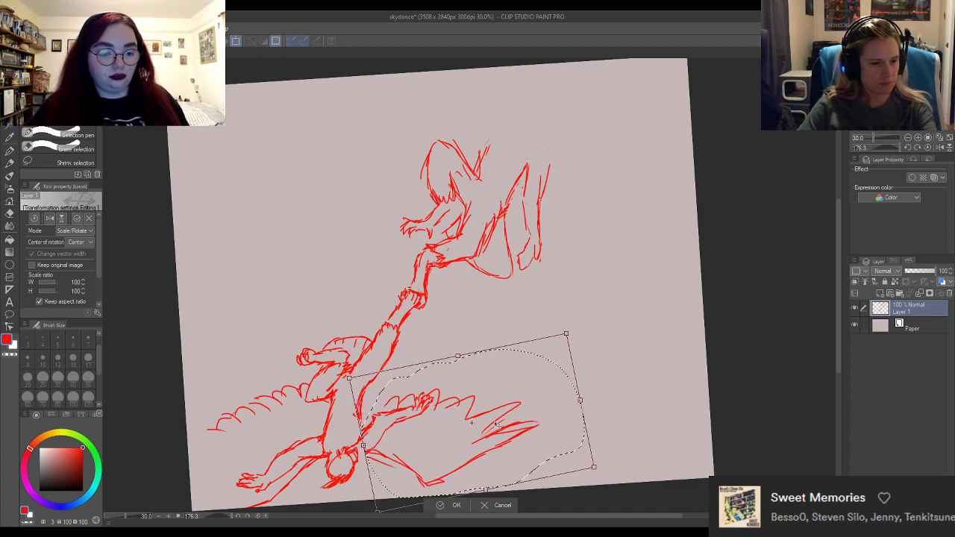
pyautogui.moveTo(496, 417); pyautogui.dragTo(493, 414)
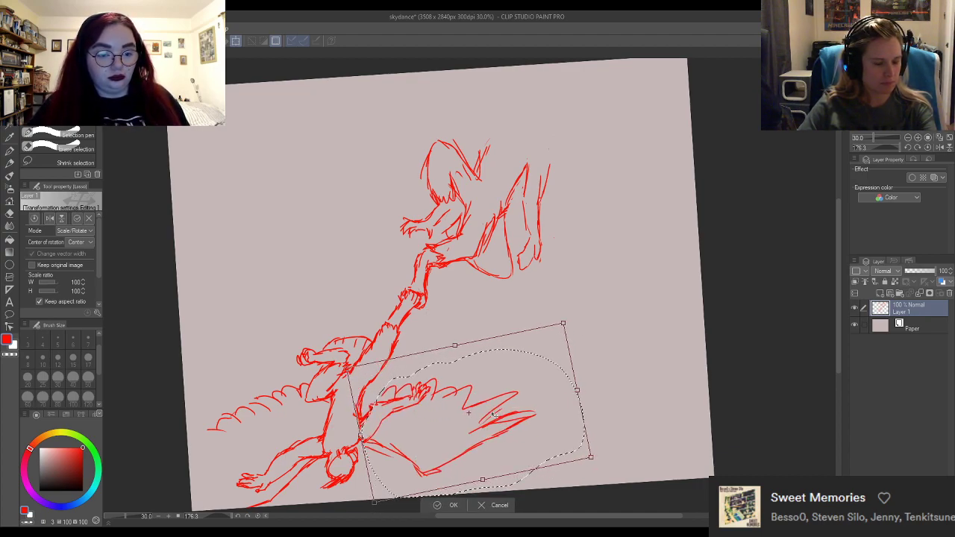
pyautogui.moveTo(609, 372); pyautogui.dragTo(604, 355)
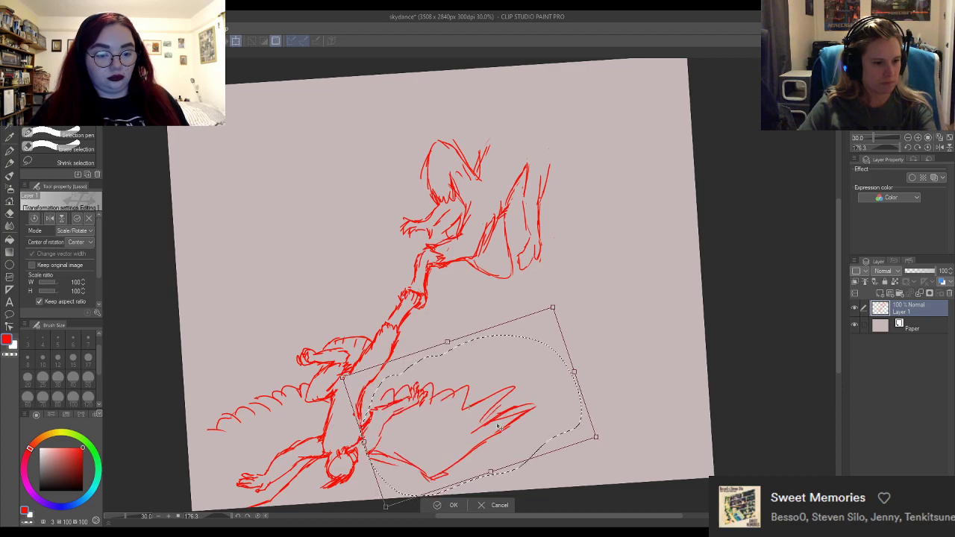
pyautogui.moveTo(497, 423); pyautogui.dragTo(497, 416)
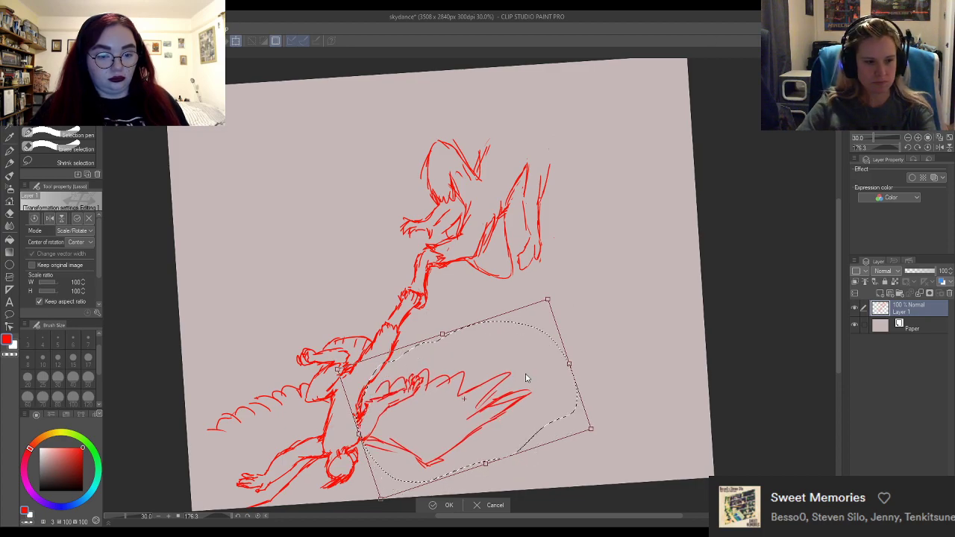
pyautogui.press('Return')
pyautogui.hotkey('ctrl', 'd')
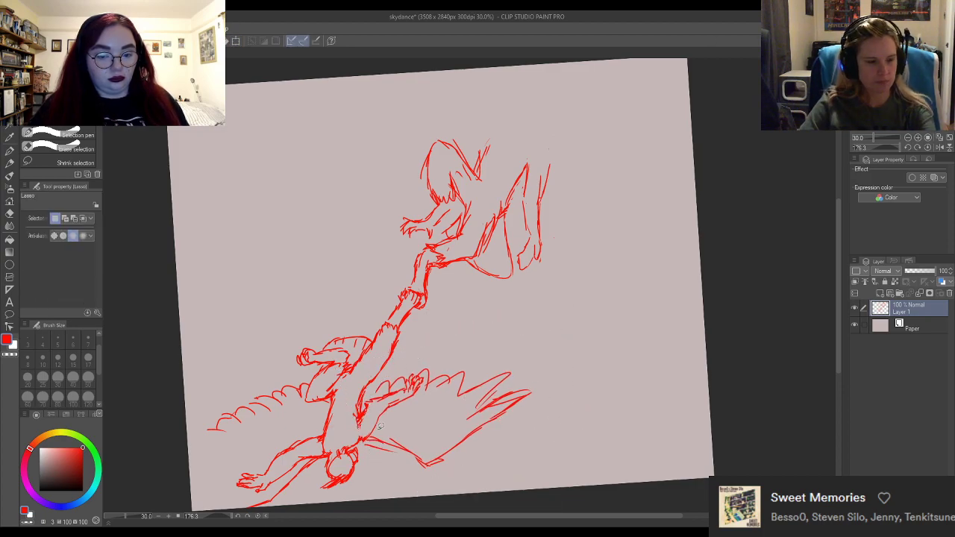
# Erase the overlapping lines where the rotated wing and arm meet the winged figure's torso.
pyautogui.press('e')
pyautogui.moveTo(352, 424)
pyautogui.mouseDown()
pyautogui.moveTo(357, 407)
pyautogui.moveTo(357, 424)
pyautogui.mouseUp()
pyautogui.press('m')
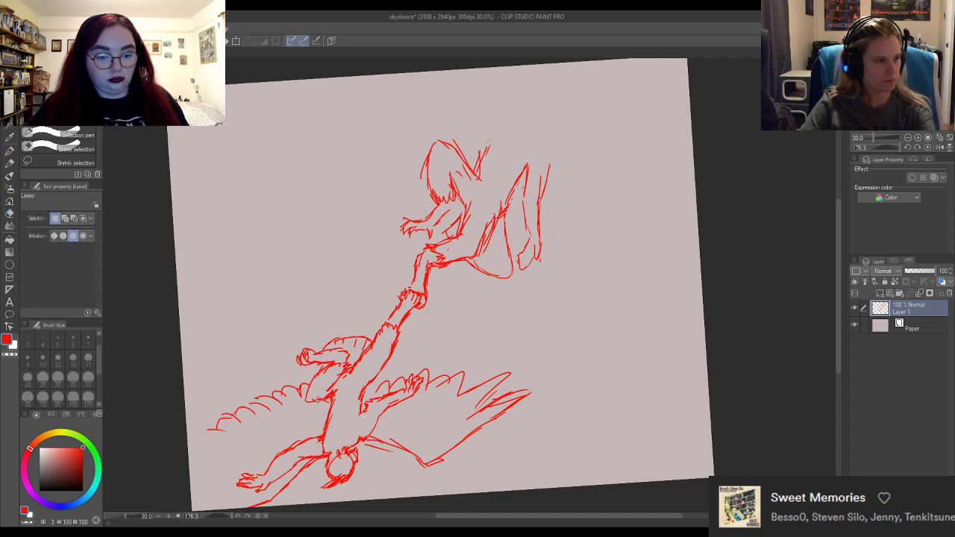
# Extend the second figure's body upward with a longer back line, a curved outline above the hanging limb and short strokes between them.
pyautogui.click(9, 150)
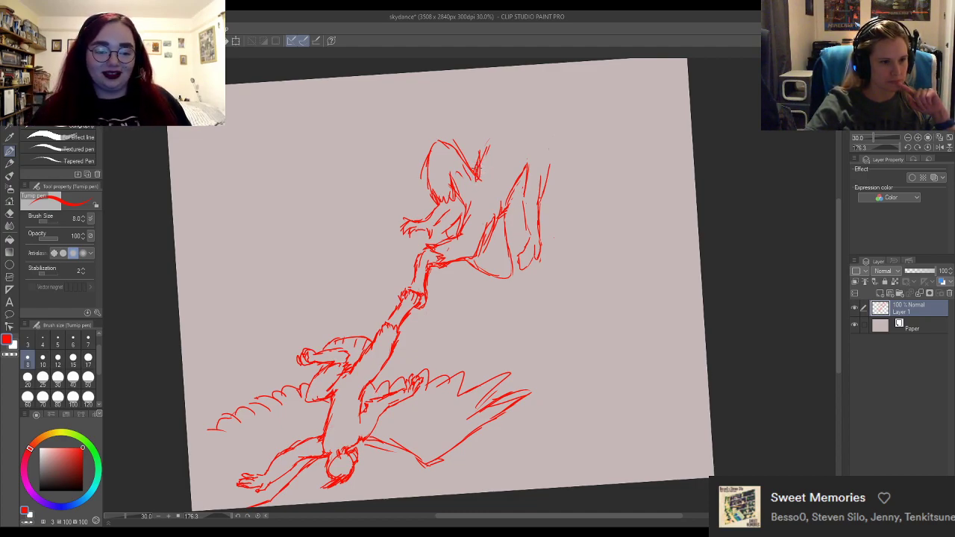
pyautogui.moveTo(483, 149); pyautogui.dragTo(493, 130)
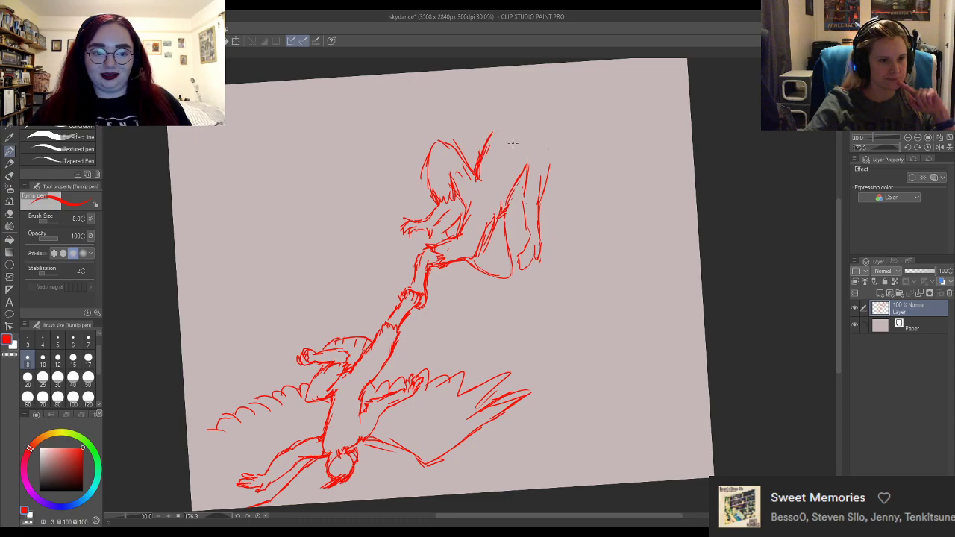
pyautogui.moveTo(551, 177)
pyautogui.mouseDown()
pyautogui.moveTo(538, 125)
pyautogui.moveTo(510, 128)
pyautogui.mouseUp()
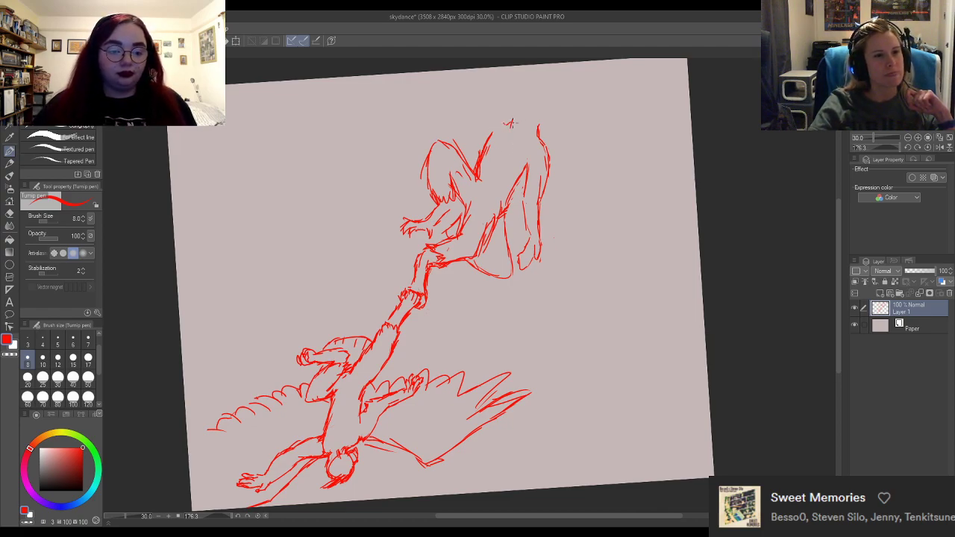
pyautogui.moveTo(511, 126); pyautogui.dragTo(497, 106)
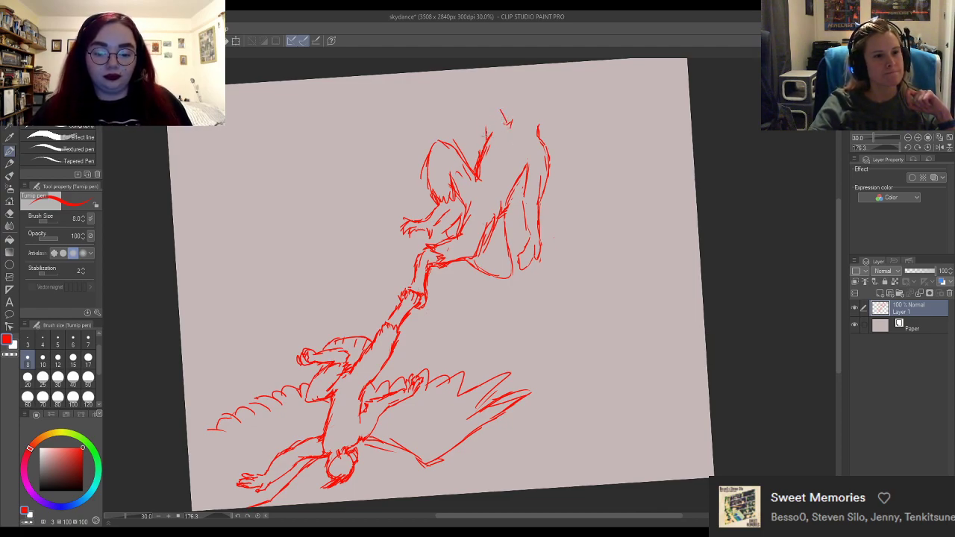
pyautogui.moveTo(487, 140); pyautogui.dragTo(482, 109)
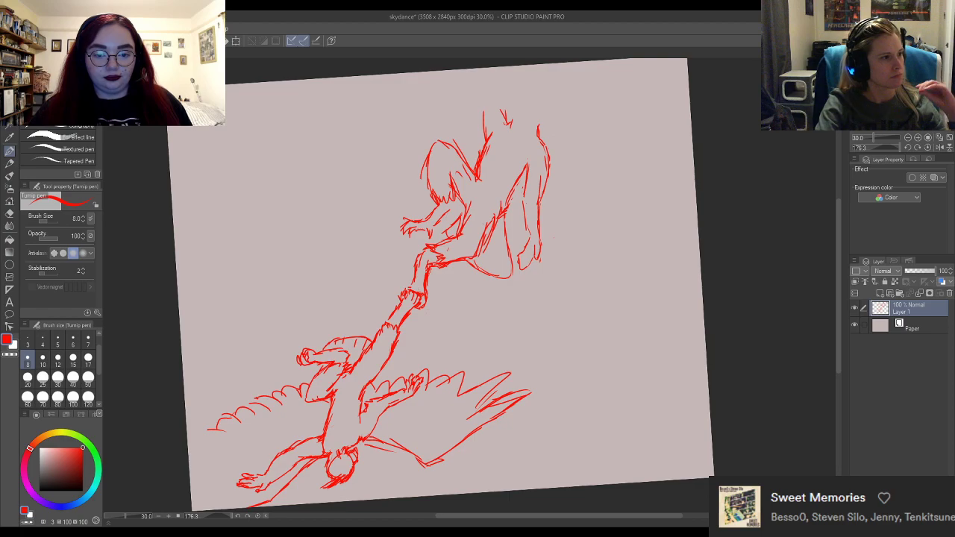
# Lasso the second figure, scale it down to 89%, rotate it slightly clockwise, reposition it by the gripped foot and deselect.
pyautogui.press('m')
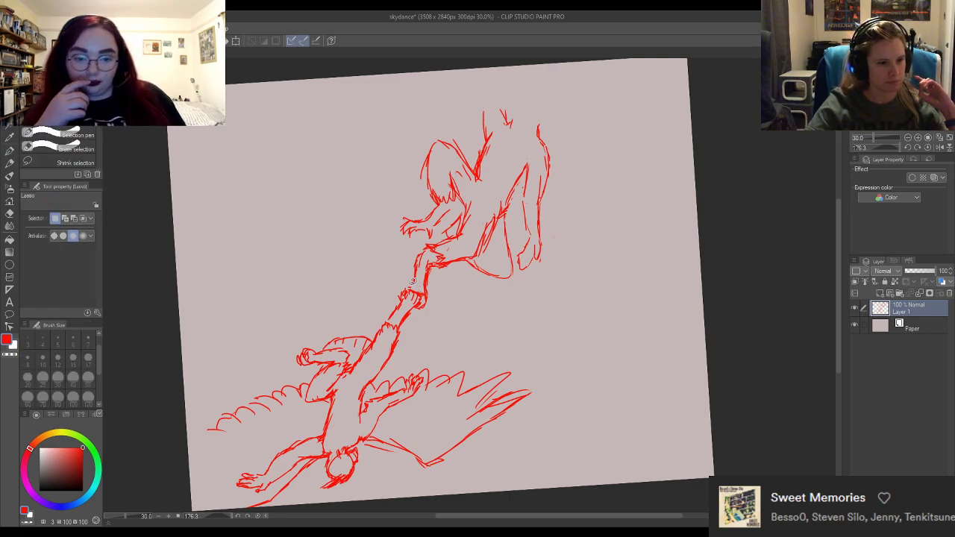
pyautogui.moveTo(422, 290)
pyautogui.mouseDown()
pyautogui.moveTo(487, 299)
pyautogui.moveTo(581, 197)
pyautogui.moveTo(558, 69)
pyautogui.moveTo(447, 78)
pyautogui.moveTo(355, 166)
pyautogui.moveTo(338, 228)
pyautogui.mouseUp()
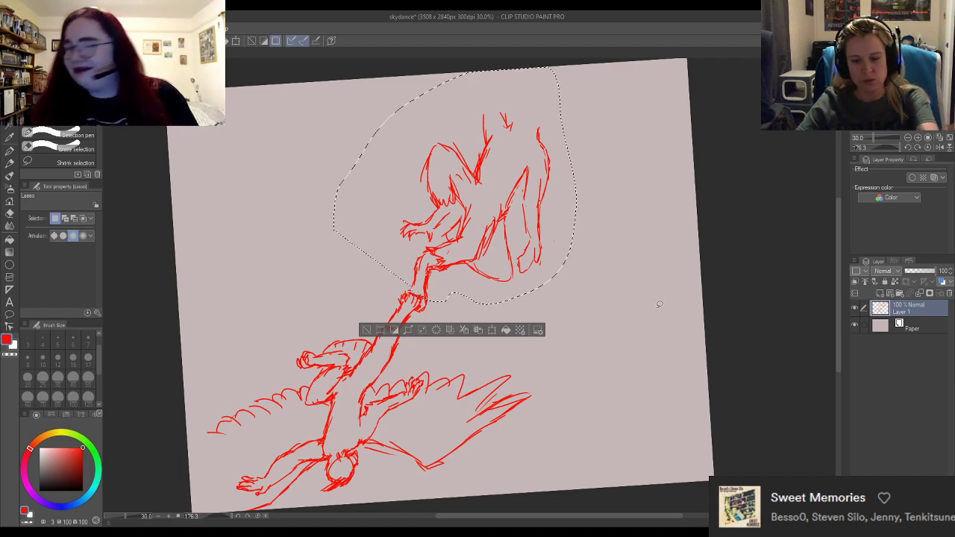
pyautogui.hotkey('ctrl', 't')
pyautogui.moveTo(567, 65); pyautogui.dragTo(588, 142)
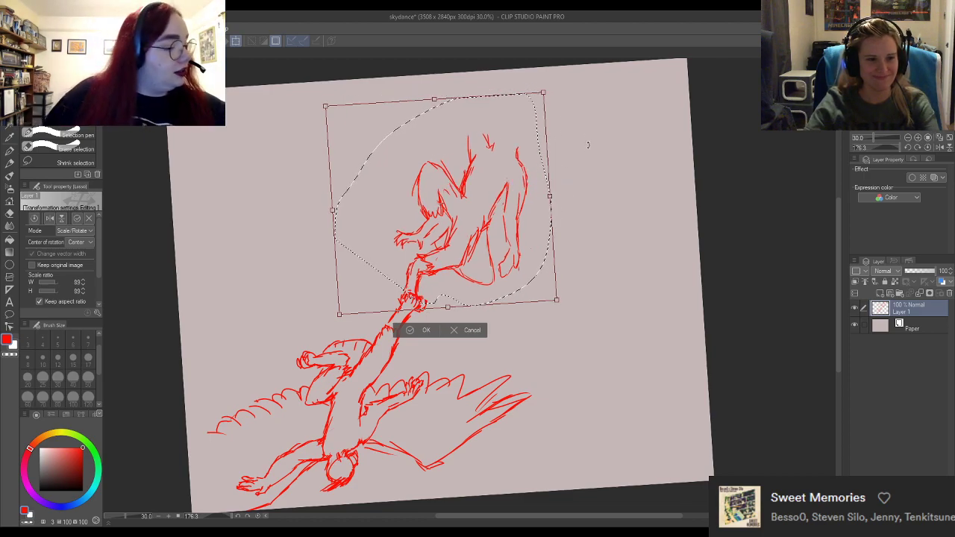
pyautogui.hotkey('ctrl', 'z')
pyautogui.moveTo(487, 215); pyautogui.dragTo(512, 230)
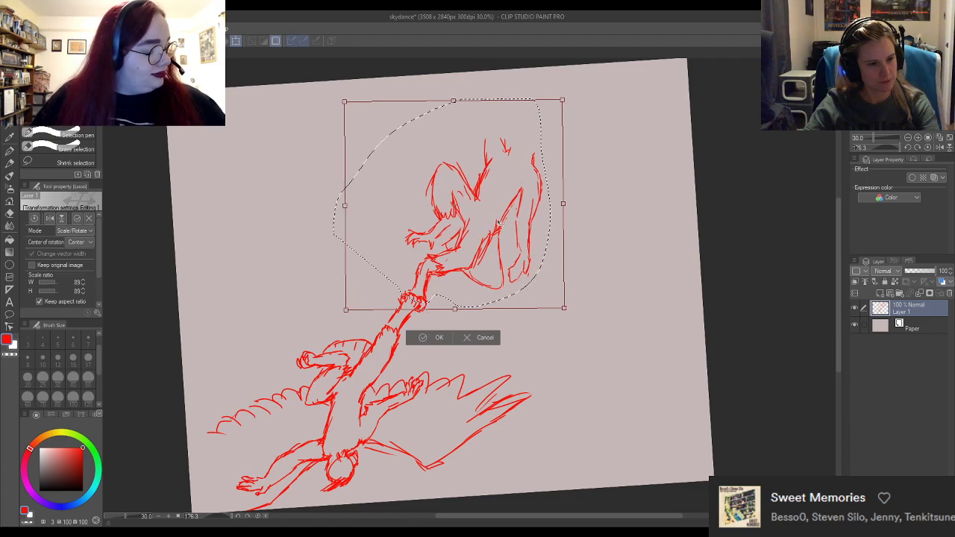
pyautogui.moveTo(626, 118); pyautogui.dragTo(630, 128)
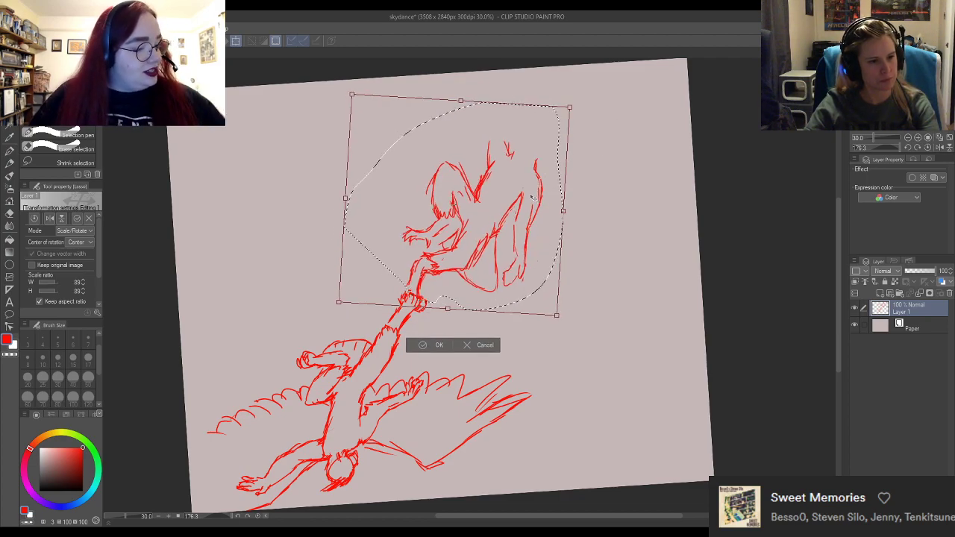
pyautogui.moveTo(531, 200); pyautogui.dragTo(538, 200)
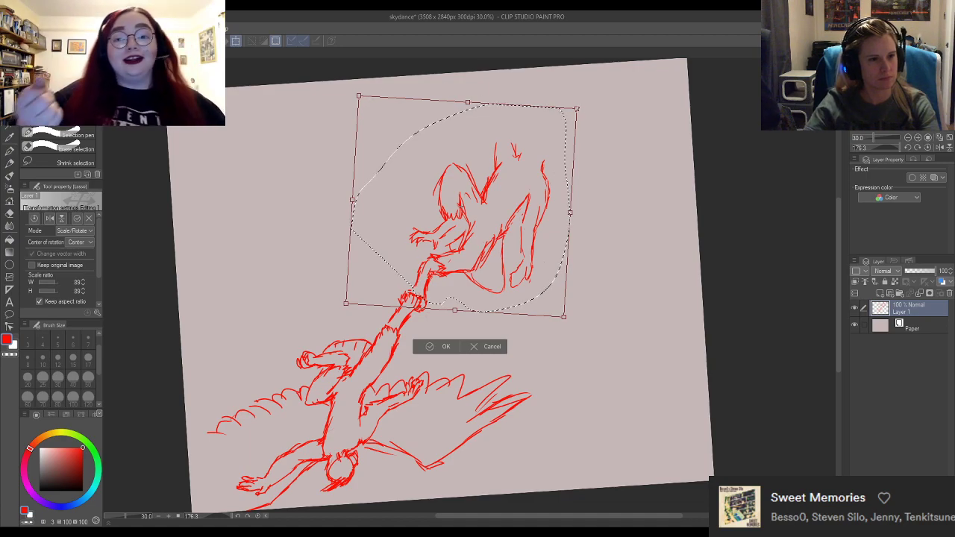
pyautogui.moveTo(367, 97); pyautogui.dragTo(364, 101)
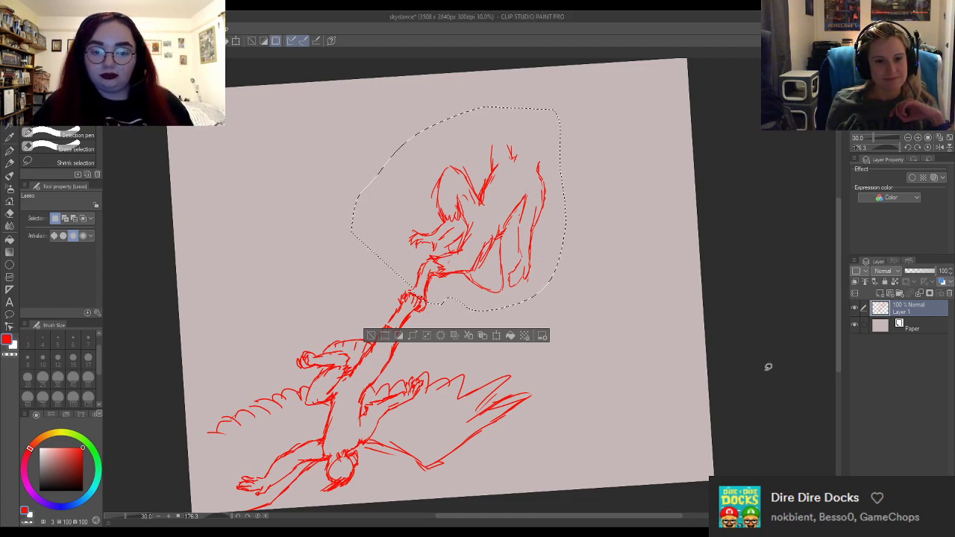
pyautogui.hotkey('ctrl', 'd')
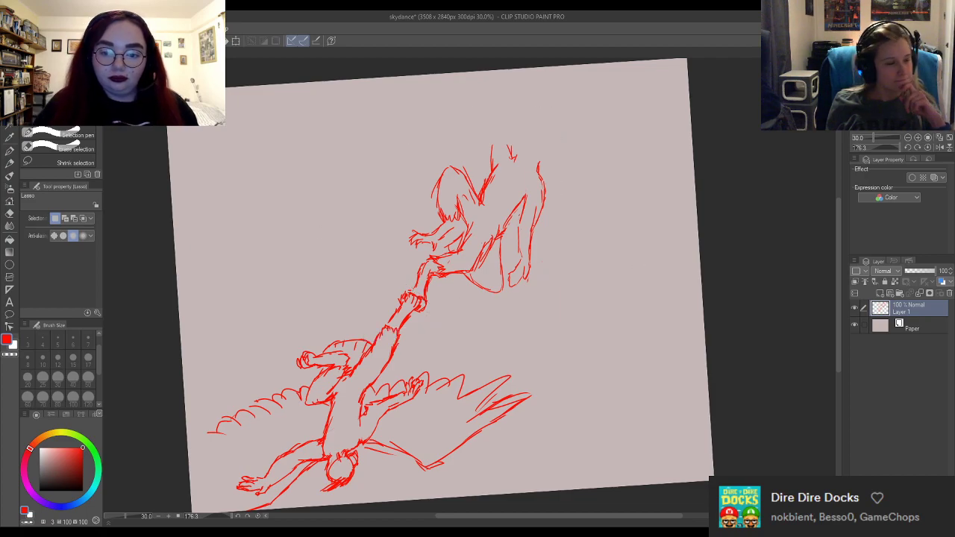
# Draw the outer edge of a long wing running from the second figure's back past its hanging limb.
pyautogui.click(10, 150)
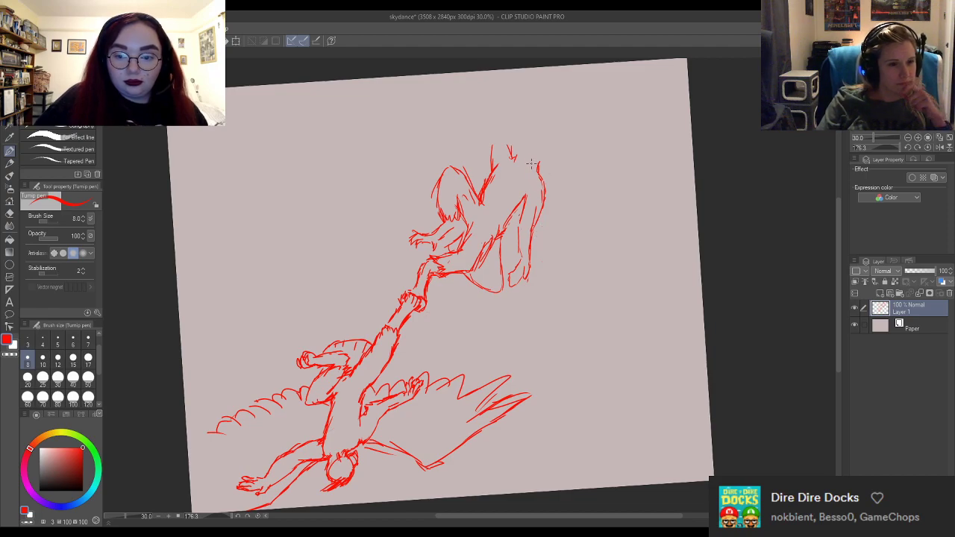
pyautogui.moveTo(537, 173); pyautogui.dragTo(540, 159)
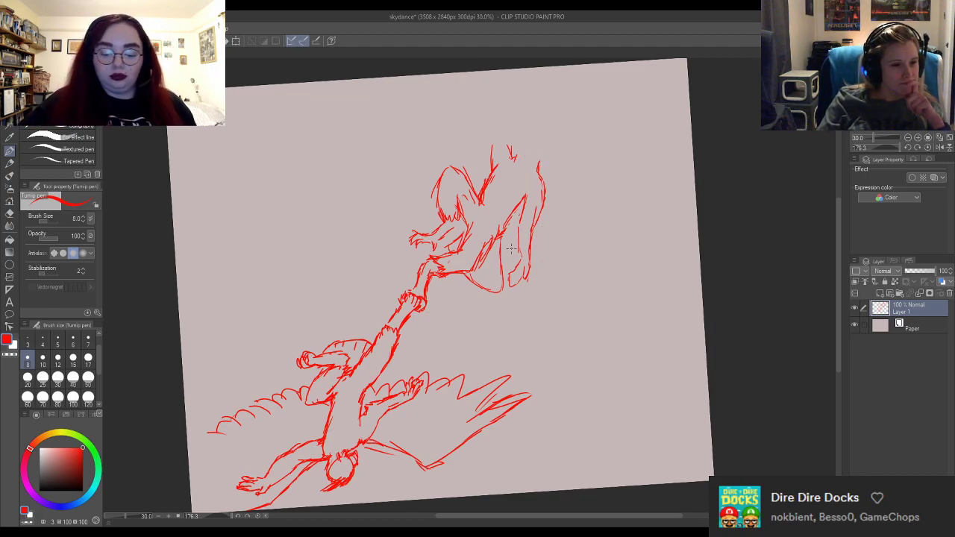
pyautogui.moveTo(542, 219); pyautogui.dragTo(540, 263)
pyautogui.moveTo(543, 224); pyautogui.dragTo(537, 235)
pyautogui.moveTo(539, 232)
pyautogui.mouseDown()
pyautogui.moveTo(546, 273)
pyautogui.moveTo(564, 296)
pyautogui.moveTo(566, 341)
pyautogui.mouseUp()
pyautogui.moveTo(563, 306); pyautogui.dragTo(564, 383)
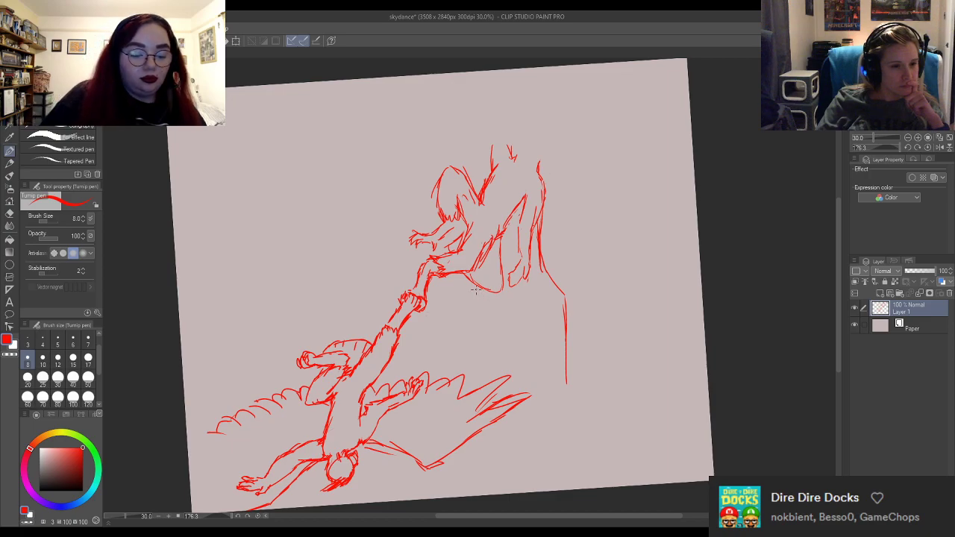
# Draw the inner edge of the second figure's wing and fill its end with long feather strokes tapering to a point.
pyautogui.moveTo(472, 284)
pyautogui.mouseDown()
pyautogui.moveTo(480, 312)
pyautogui.moveTo(482, 297)
pyautogui.moveTo(487, 317)
pyautogui.moveTo(492, 306)
pyautogui.moveTo(510, 329)
pyautogui.moveTo(508, 351)
pyautogui.moveTo(520, 378)
pyautogui.mouseUp()
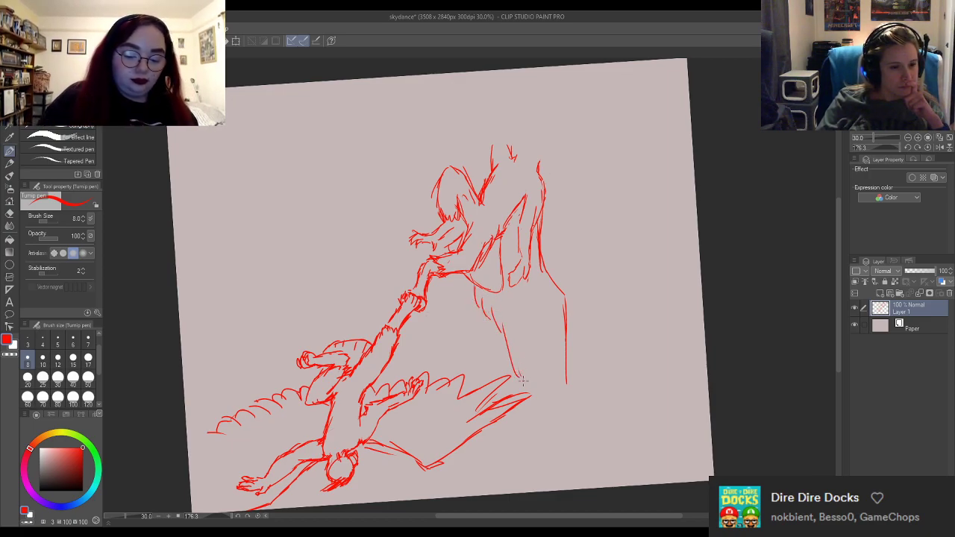
pyautogui.moveTo(520, 327); pyautogui.dragTo(531, 392)
pyautogui.moveTo(533, 345); pyautogui.dragTo(546, 423)
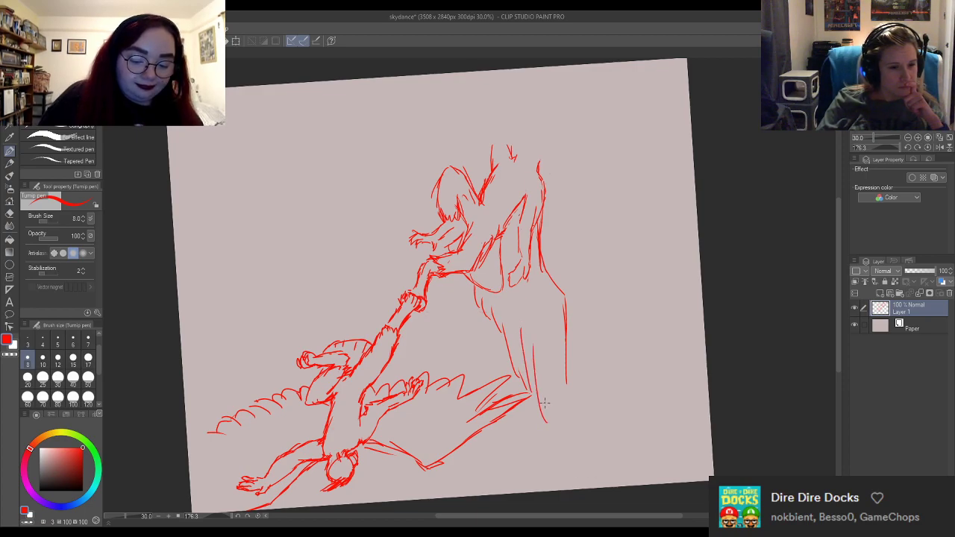
pyautogui.moveTo(545, 377)
pyautogui.mouseDown()
pyautogui.moveTo(570, 431)
pyautogui.moveTo(564, 424)
pyautogui.mouseUp()
pyautogui.moveTo(566, 390); pyautogui.dragTo(570, 435)
pyautogui.moveTo(558, 376); pyautogui.dragTo(568, 400)
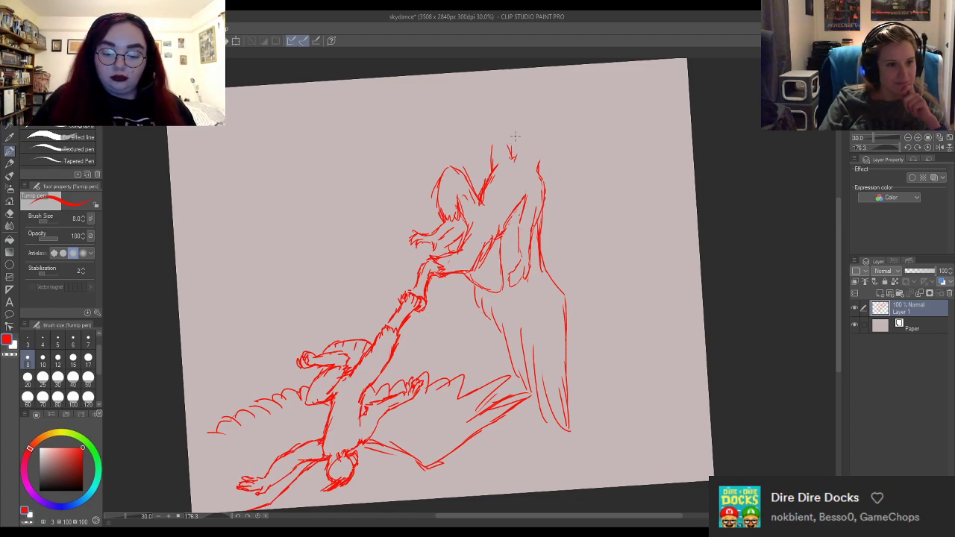
# Sketch the second figure's head with a rounded crown, a jaw line and a beak at the end of its neck.
pyautogui.moveTo(511, 155); pyautogui.dragTo(540, 174)
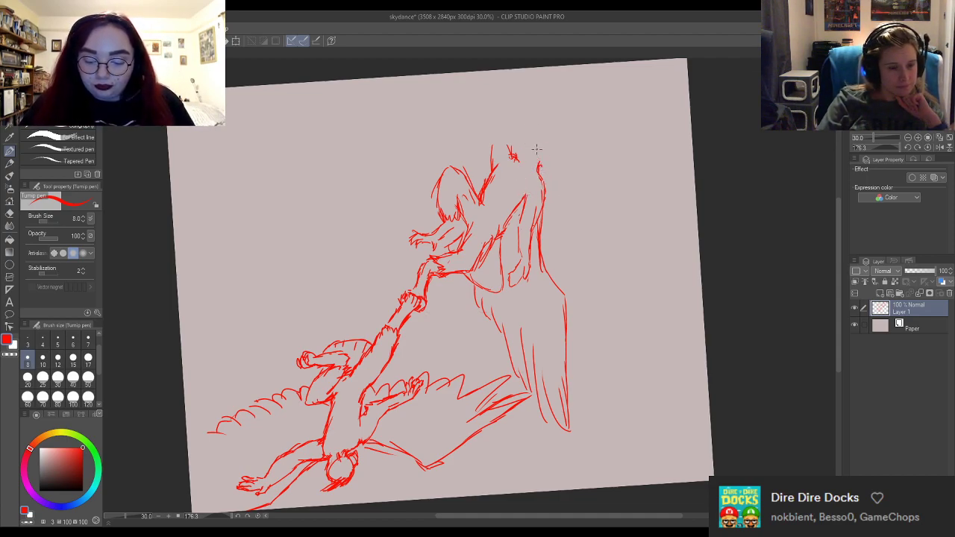
pyautogui.moveTo(545, 161)
pyautogui.mouseDown()
pyautogui.moveTo(548, 127)
pyautogui.moveTo(536, 124)
pyautogui.moveTo(521, 153)
pyautogui.moveTo(516, 133)
pyautogui.moveTo(547, 124)
pyautogui.moveTo(556, 150)
pyautogui.moveTo(559, 134)
pyautogui.moveTo(548, 168)
pyautogui.mouseUp()
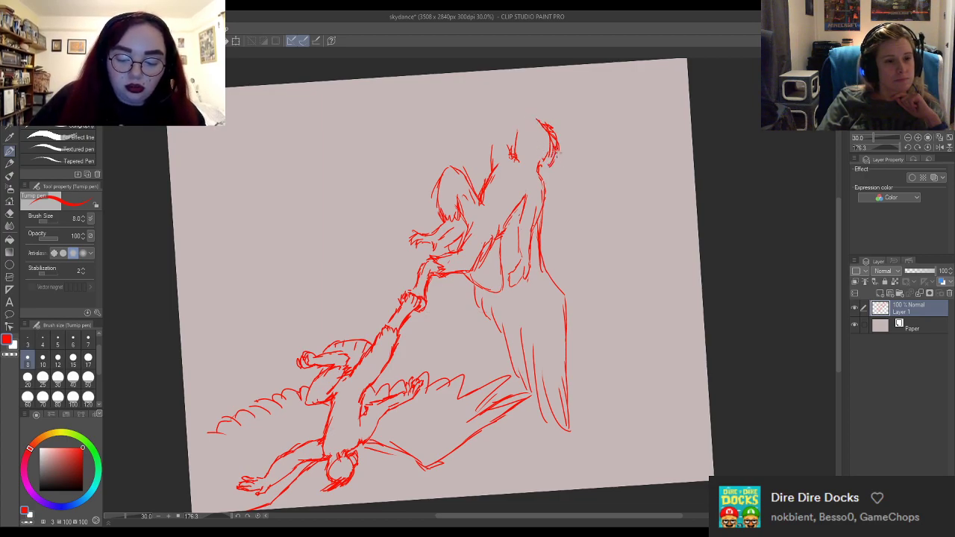
pyautogui.press('r')
pyautogui.moveTo(577, 187)
pyautogui.mouseDown()
pyautogui.moveTo(492, 126)
pyautogui.moveTo(416, 117)
pyautogui.moveTo(361, 179)
pyautogui.moveTo(333, 160)
pyautogui.moveTo(344, 154)
pyautogui.mouseUp()
pyautogui.press('p')
pyautogui.hotkey('shift', 'space')
# Erase the second figure's angular beak and redraw it as a smaller hooked beak.
pyautogui.press('e')
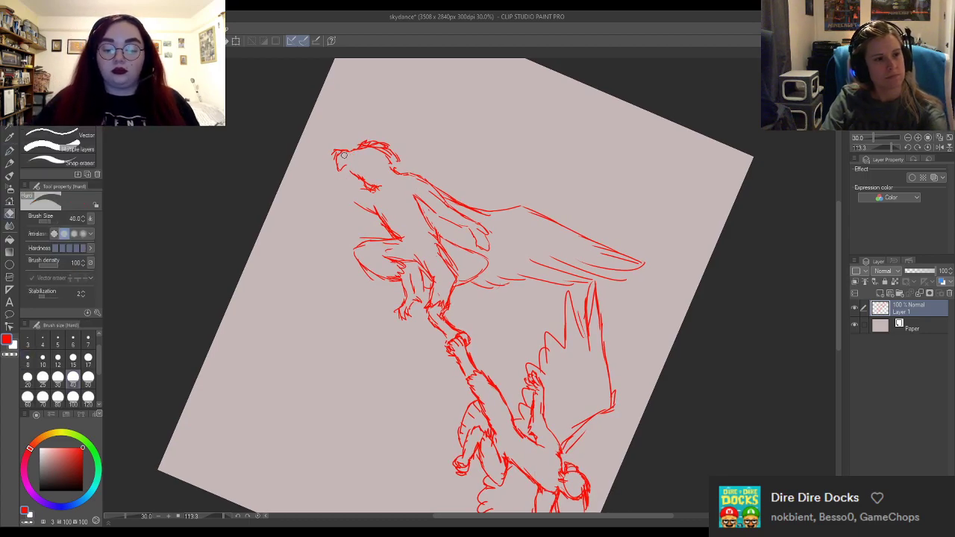
pyautogui.moveTo(334, 156); pyautogui.dragTo(329, 155)
pyautogui.press('p')
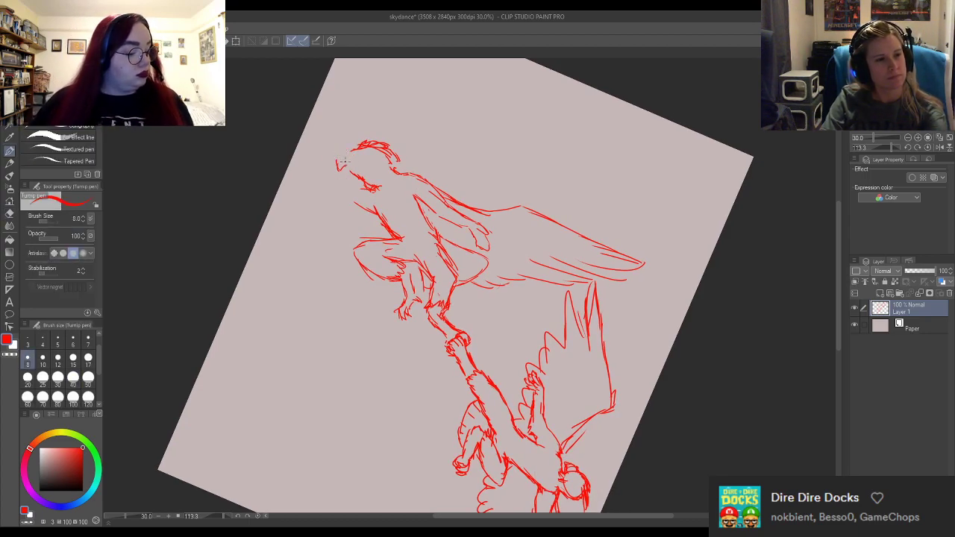
pyautogui.press('e')
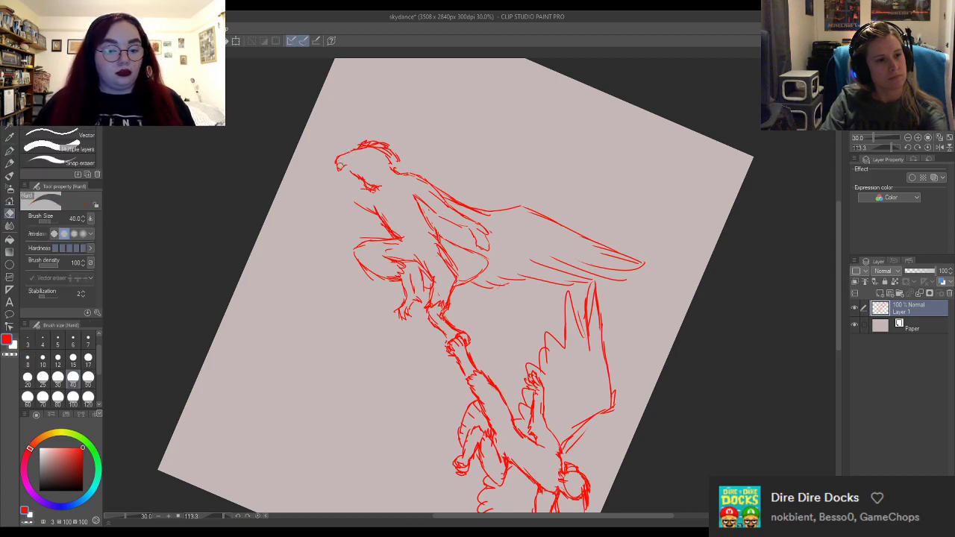
pyautogui.press('p')
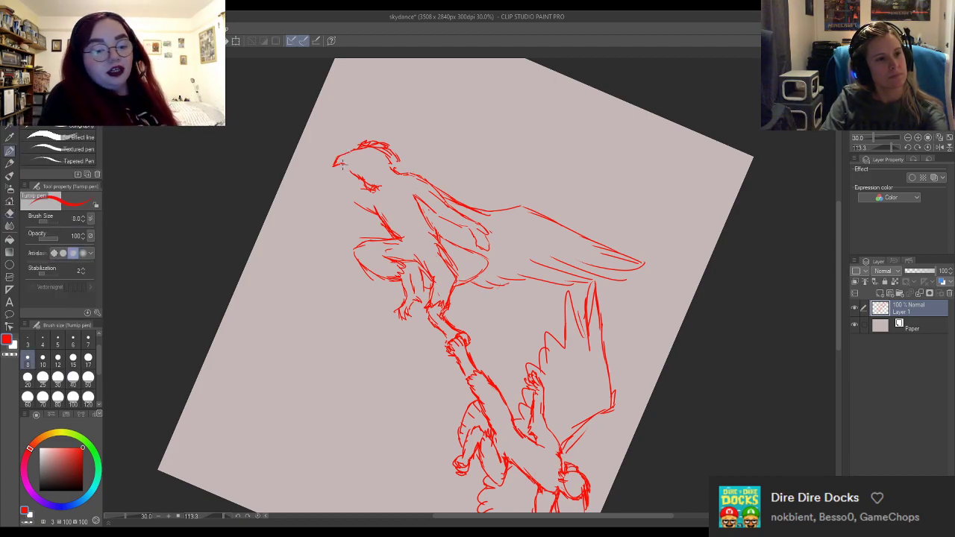
pyautogui.press('e')
pyautogui.press('p')
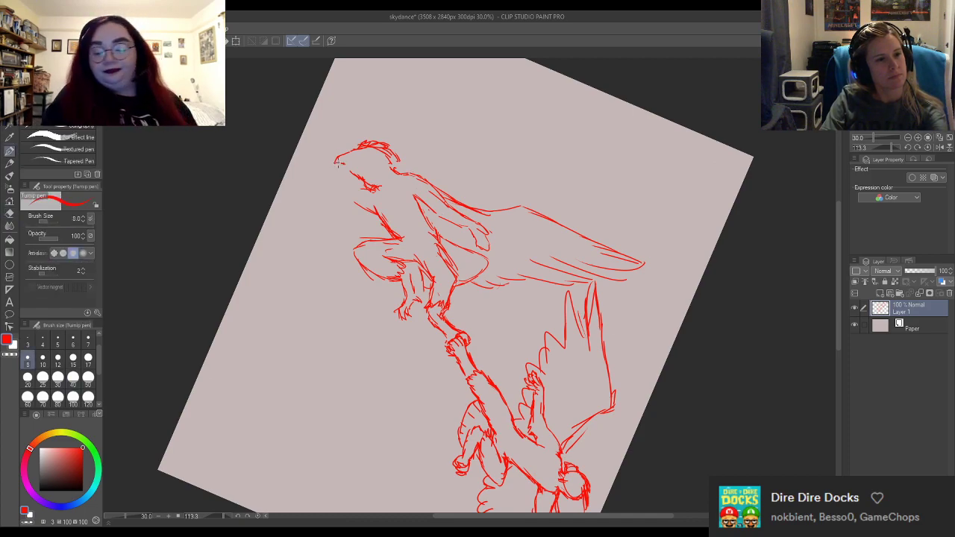
pyautogui.moveTo(336, 157); pyautogui.dragTo(337, 168)
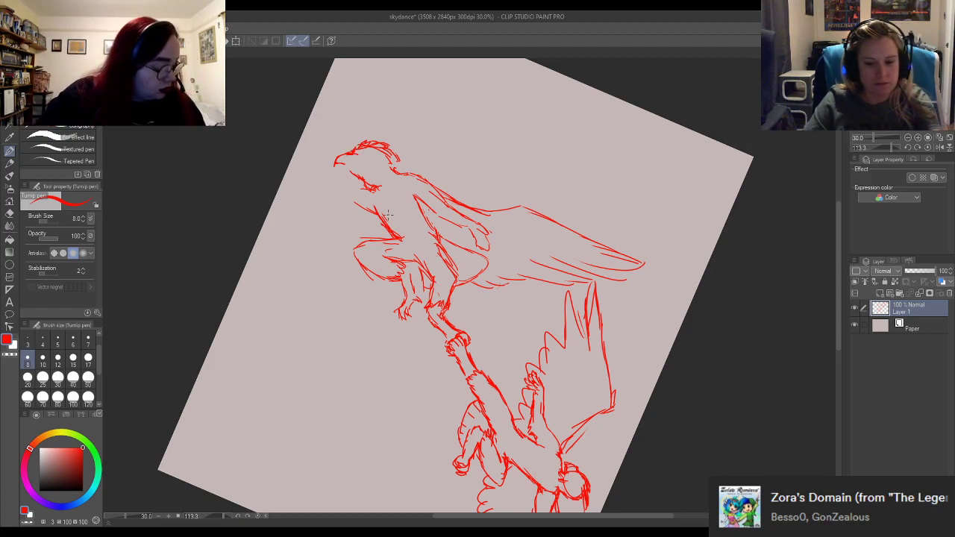
# Erase the heavy crown strokes on the second figure's head and redraw a ruffled crown, an eye, a cheek line and the lower beak.
pyautogui.press('e')
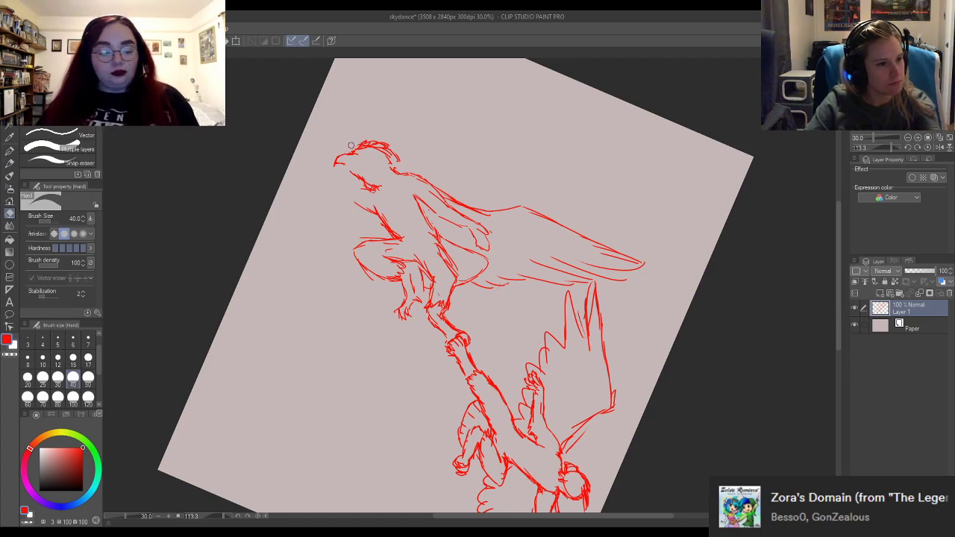
pyautogui.moveTo(350, 145)
pyautogui.mouseDown()
pyautogui.moveTo(376, 146)
pyautogui.moveTo(363, 146)
pyautogui.mouseUp()
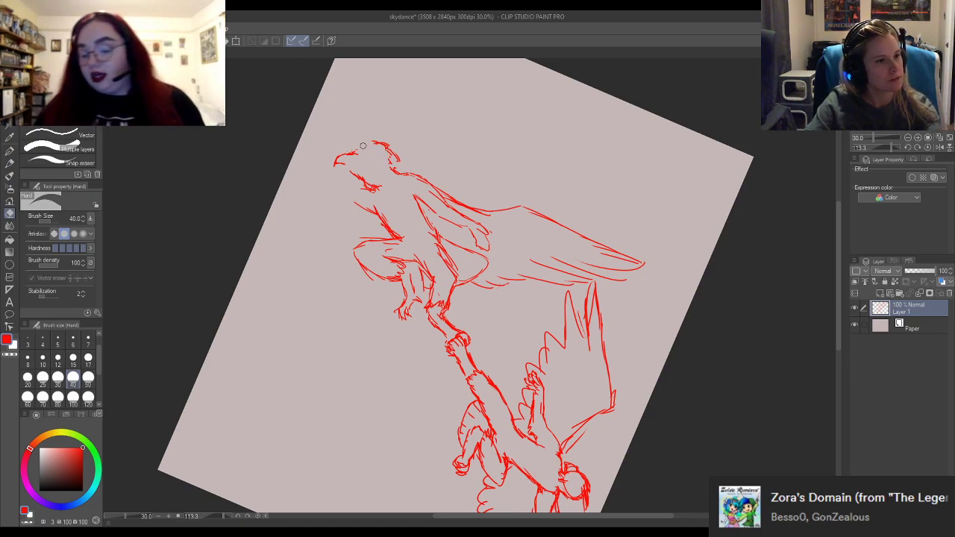
pyautogui.press('p')
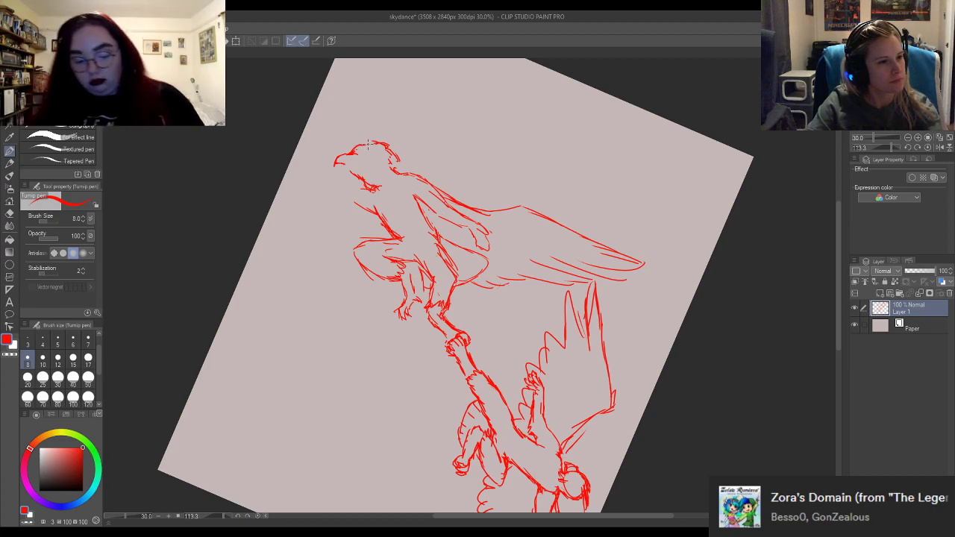
pyautogui.press('e')
pyautogui.moveTo(382, 148); pyautogui.dragTo(379, 150)
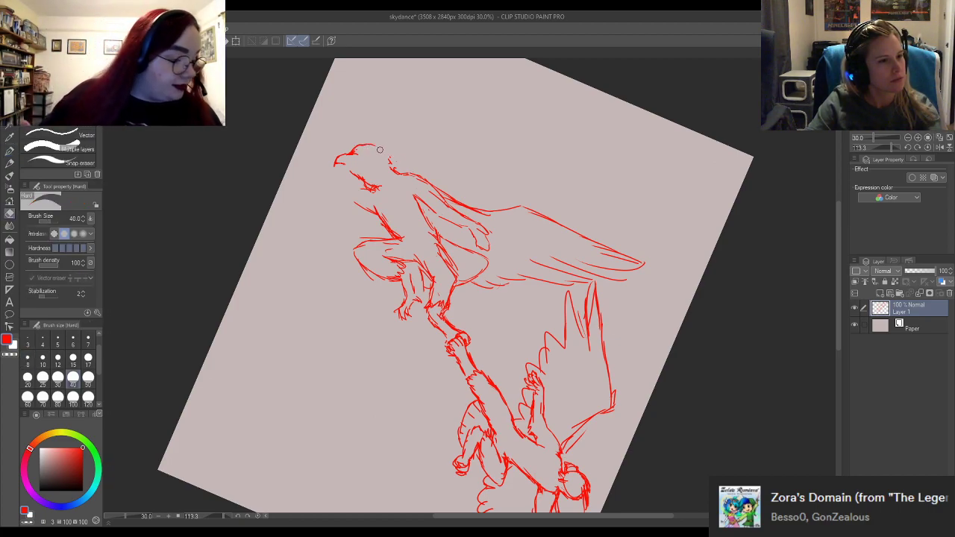
pyautogui.press('p')
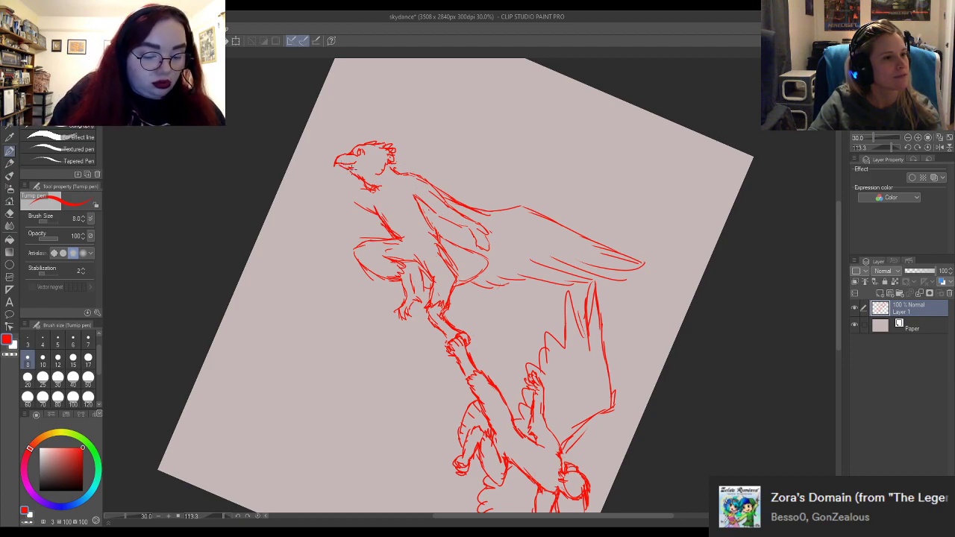
# Erase the scribbled lines under the second figure's chin and the upper part of its chest line.
pyautogui.press('e')
pyautogui.moveTo(360, 179); pyautogui.dragTo(373, 188)
pyautogui.press('p')
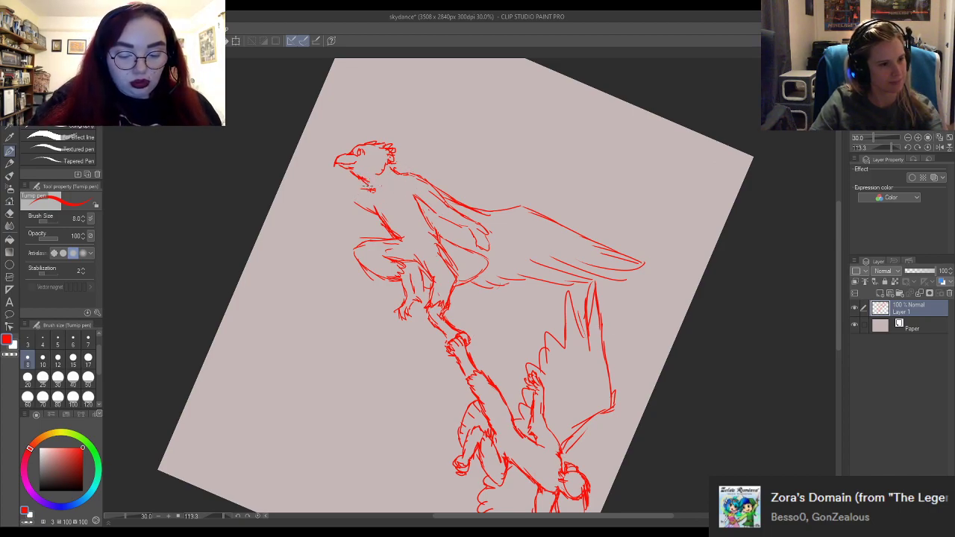
pyautogui.press('e')
pyautogui.moveTo(370, 224)
pyautogui.mouseDown()
pyautogui.moveTo(358, 195)
pyautogui.moveTo(376, 191)
pyautogui.moveTo(355, 176)
pyautogui.mouseUp()
pyautogui.press('p')
pyautogui.press('e')
pyautogui.press('p')
pyautogui.press('e')
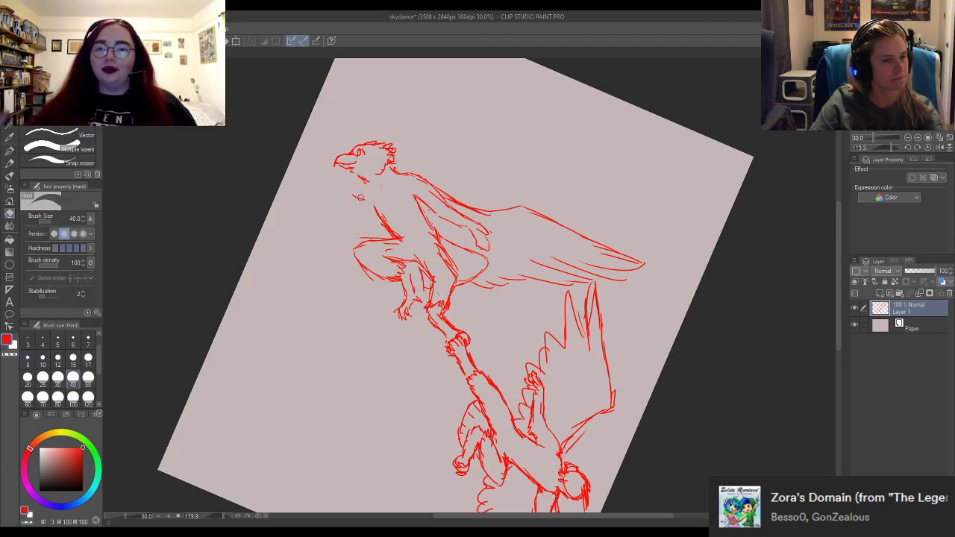
# Redraw the second figure's throat below the beak and extend its chest line forward under the head.
pyautogui.click(10, 163)
pyautogui.press('p')
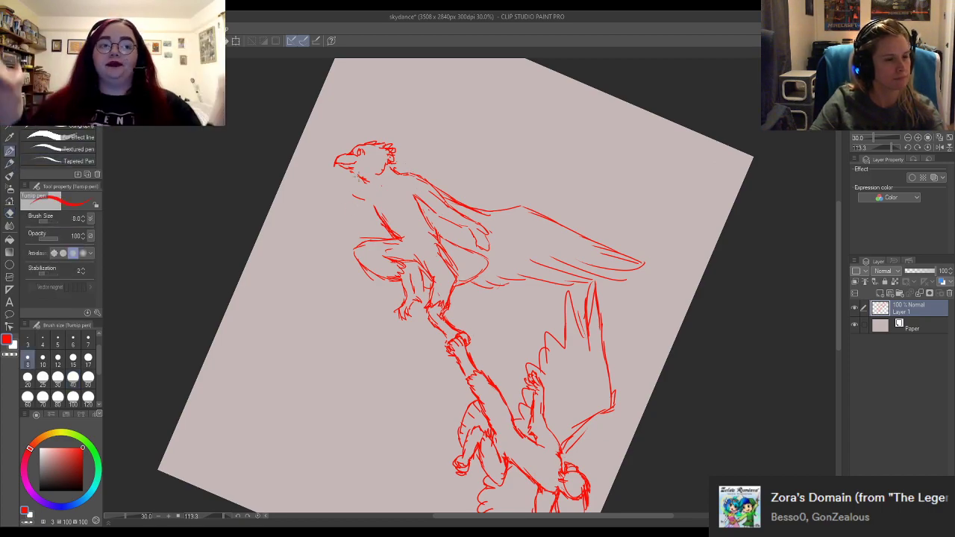
pyautogui.moveTo(348, 169); pyautogui.dragTo(360, 179)
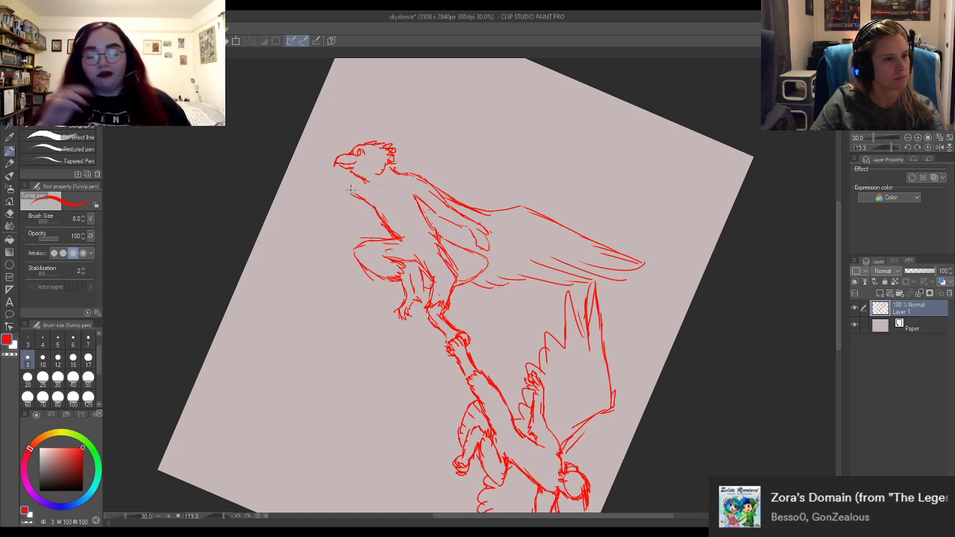
pyautogui.moveTo(341, 184); pyautogui.dragTo(348, 195)
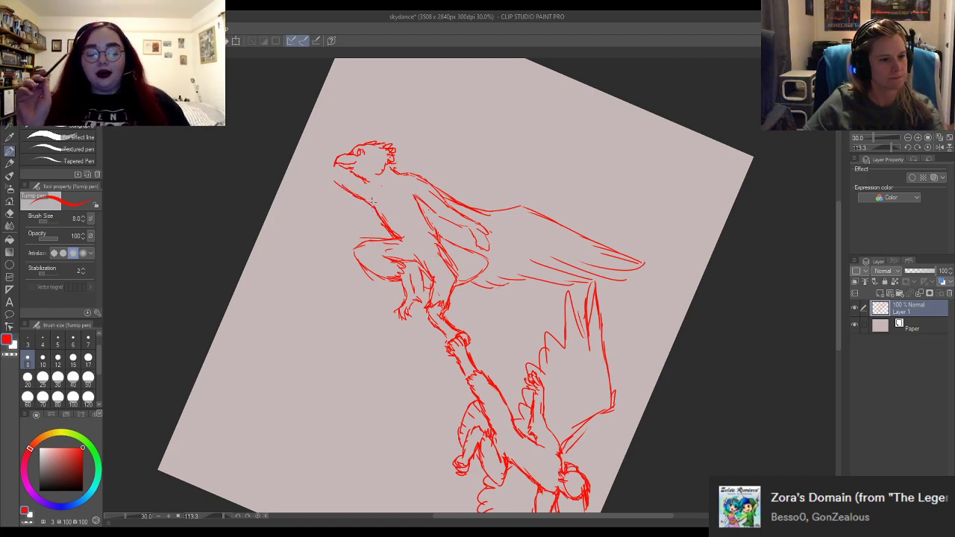
# Rotate the canvas until it is nearly level and zoom out to 25% to examine both figures' overall composition.
pyautogui.scroll(-3, 333, 384)
pyautogui.scroll(2, 410, 174)
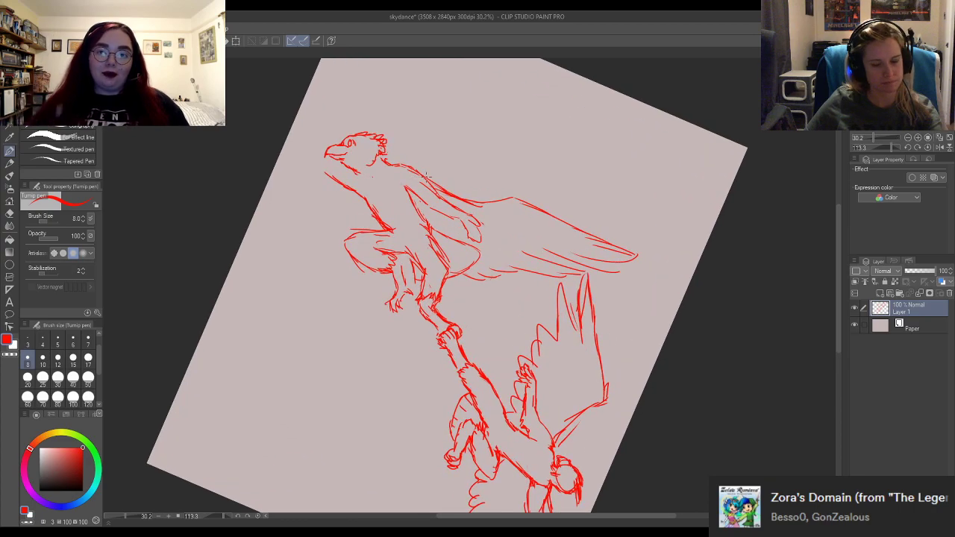
pyautogui.press('r')
pyautogui.moveTo(394, 177)
pyautogui.mouseDown()
pyautogui.moveTo(493, 256)
pyautogui.moveTo(566, 249)
pyautogui.mouseUp()
pyautogui.moveTo(513, 262)
pyautogui.mouseDown()
pyautogui.moveTo(528, 150)
pyautogui.moveTo(320, 45)
pyautogui.moveTo(224, 142)
pyautogui.moveTo(186, 217)
pyautogui.mouseUp()
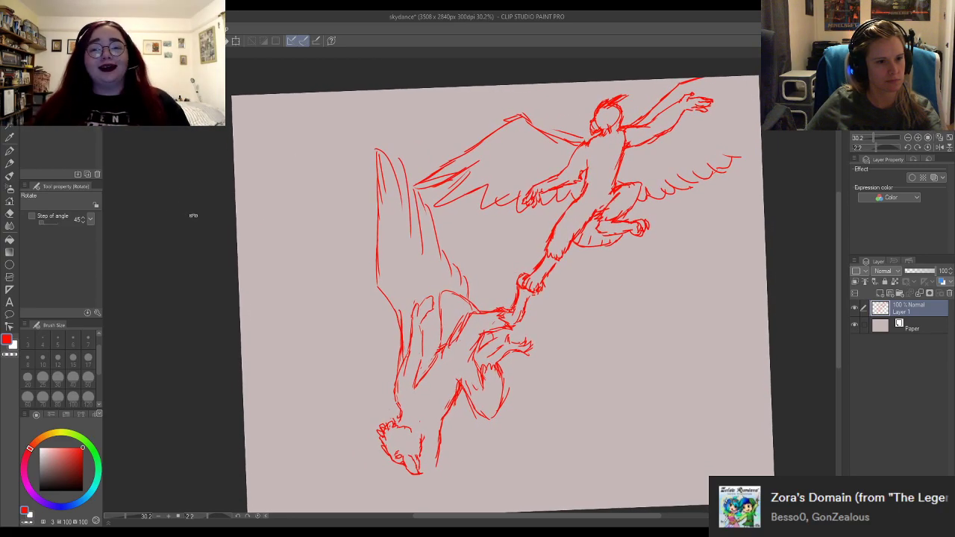
pyautogui.press('p')
pyautogui.scroll(-2, 579, 159)
pyautogui.scroll(1, 580, 160)
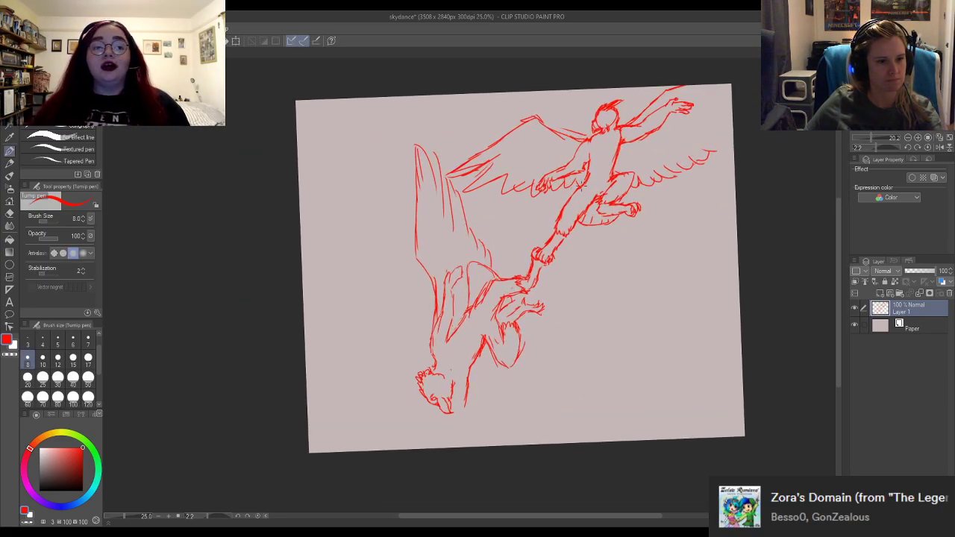
# Extend the canvas downward to 3508 x 3683 px to make room below the two figures.
pyautogui.scroll(-2, 579, 159)
pyautogui.scroll(1, 495, 175)
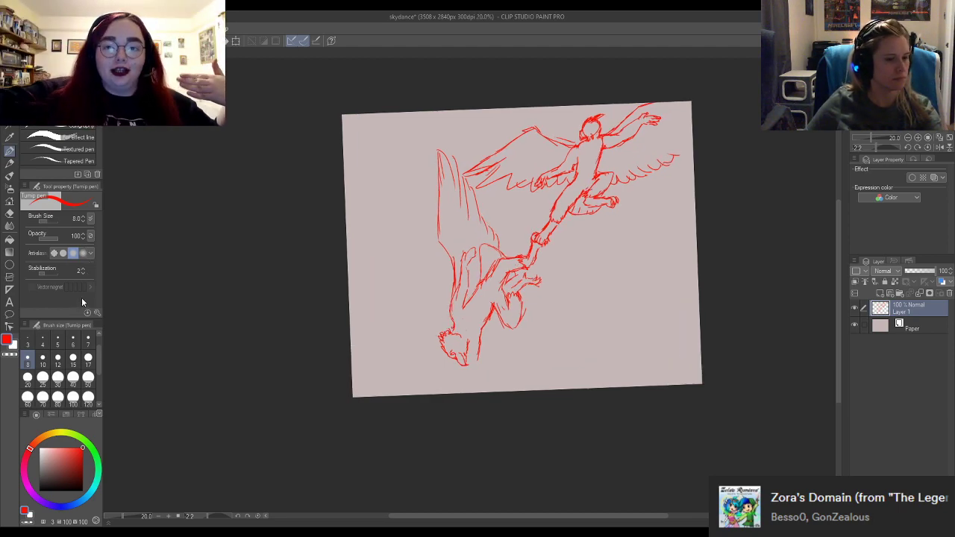
pyautogui.hotkey('ctrl', 't')
pyautogui.moveTo(526, 393); pyautogui.dragTo(540, 467)
pyautogui.press('Return')
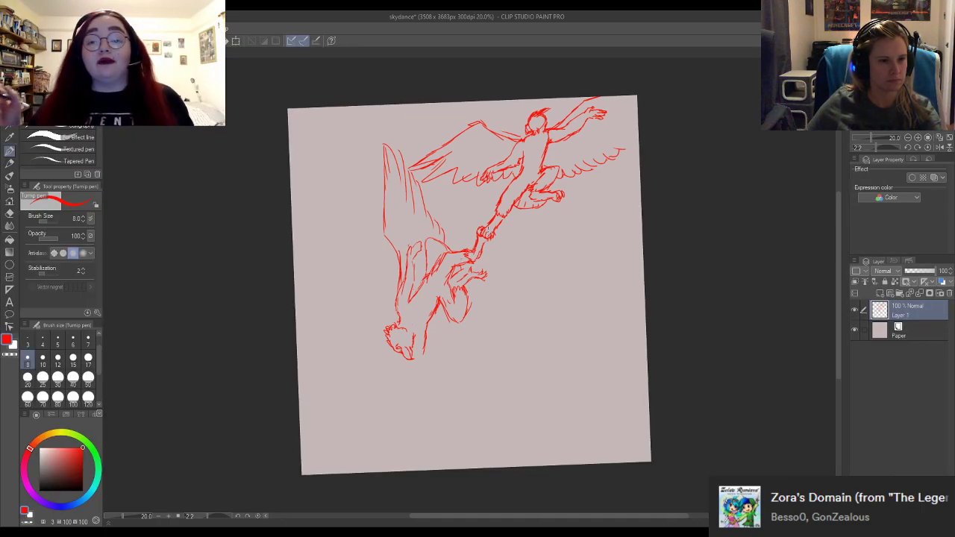
# Move the whole sketch down towards the vertical middle of the enlarged canvas.
pyautogui.hotkey('ctrl', 't')
pyautogui.moveTo(564, 196); pyautogui.dragTo(552, 237)
pyautogui.press('Return')
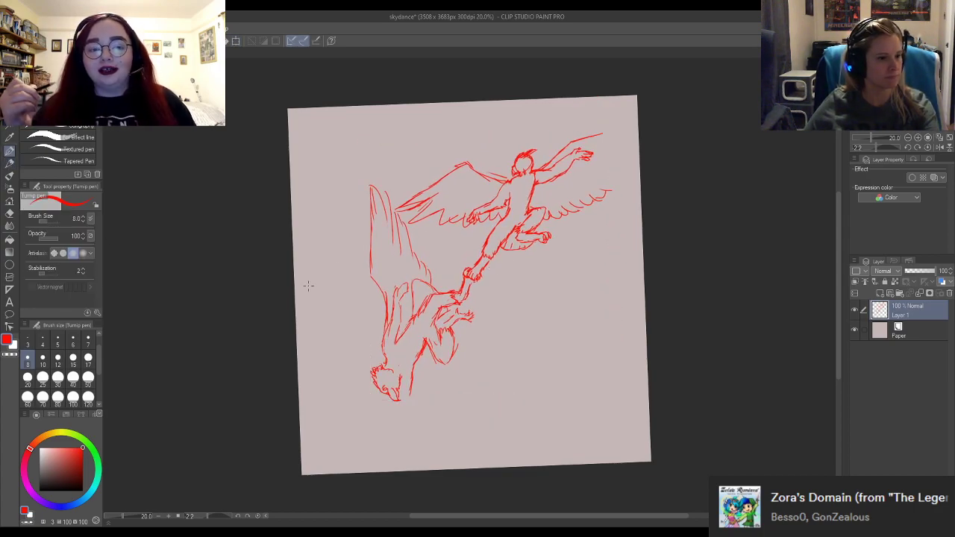
# Erase the outline and feathers of the first figure's wing behind its lowered arm, keeping the arm intact.
pyautogui.scroll(3, 430, 246)
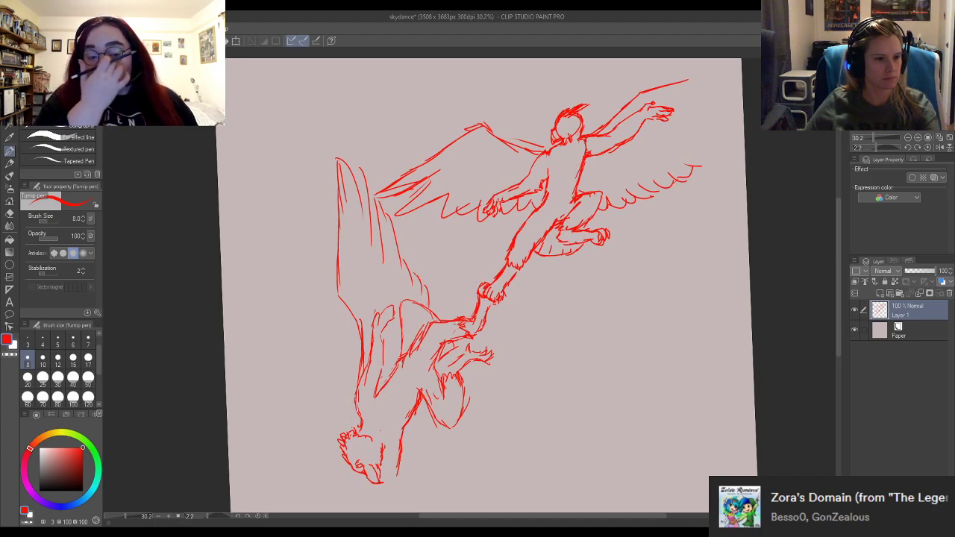
pyautogui.scroll(1, 463, 261)
pyautogui.scroll(2, 492, 269)
pyautogui.scroll(-4, 496, 246)
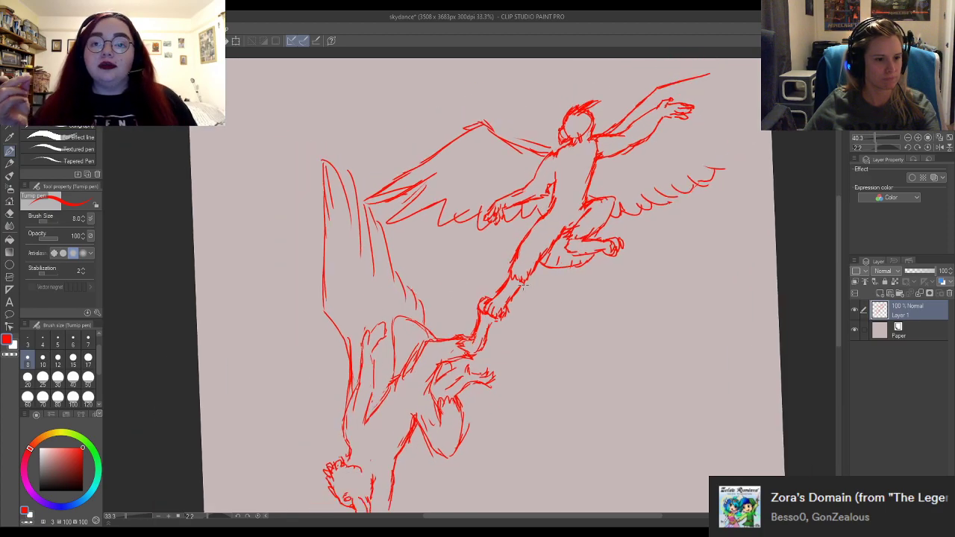
pyautogui.scroll(3, 509, 192)
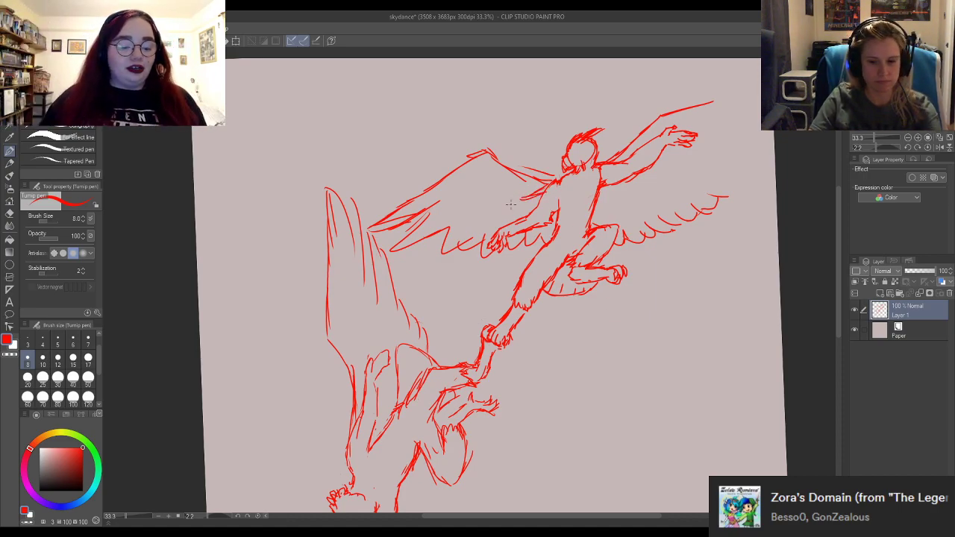
pyautogui.press('e')
pyautogui.moveTo(539, 182)
pyautogui.mouseDown()
pyautogui.moveTo(510, 225)
pyautogui.moveTo(528, 200)
pyautogui.moveTo(520, 203)
pyautogui.moveTo(491, 143)
pyautogui.moveTo(375, 225)
pyautogui.moveTo(398, 225)
pyautogui.moveTo(388, 225)
pyautogui.moveTo(458, 182)
pyautogui.moveTo(431, 188)
pyautogui.moveTo(458, 189)
pyautogui.mouseUp()
pyautogui.press('p')
pyautogui.press('e')
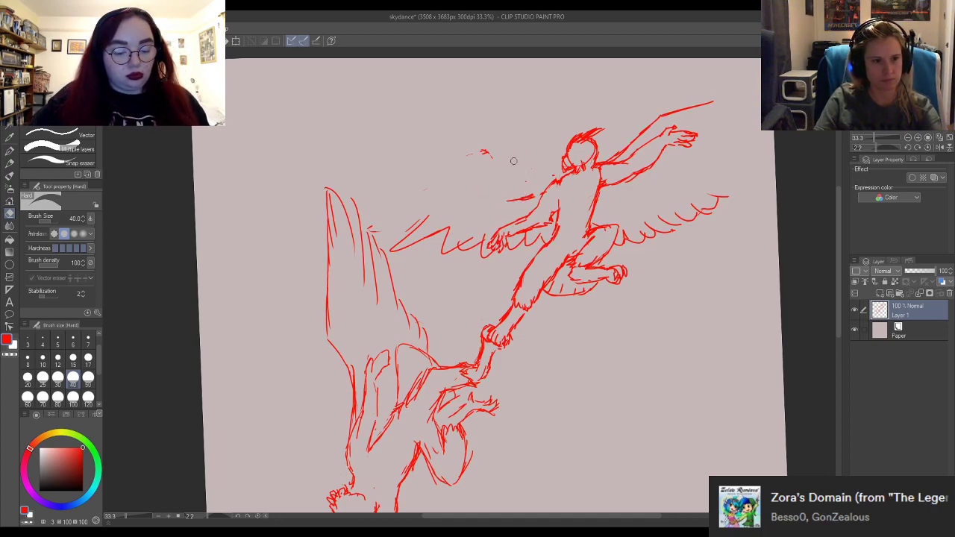
pyautogui.moveTo(472, 150); pyautogui.dragTo(476, 147)
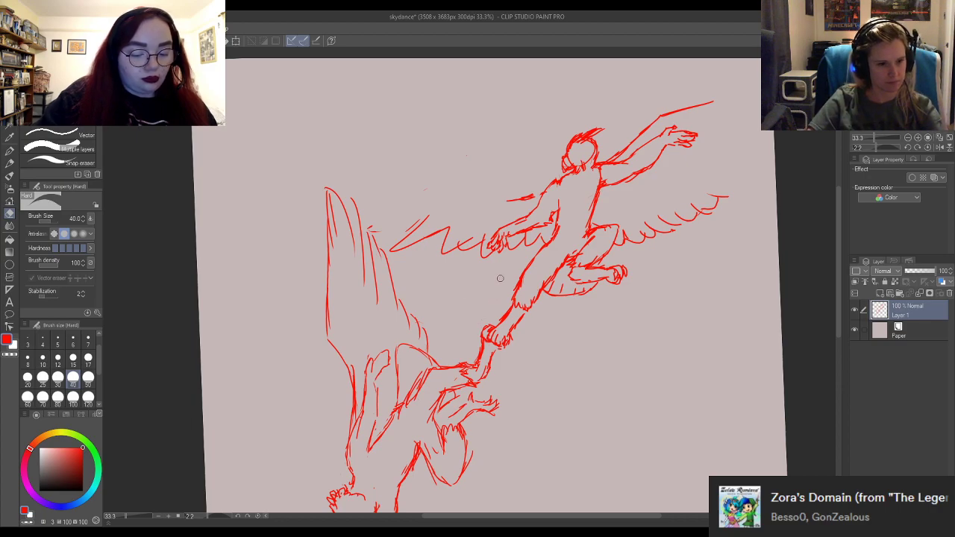
pyautogui.moveTo(516, 245)
pyautogui.mouseDown()
pyautogui.moveTo(544, 240)
pyautogui.moveTo(479, 269)
pyautogui.moveTo(491, 257)
pyautogui.moveTo(473, 267)
pyautogui.moveTo(468, 243)
pyautogui.moveTo(442, 250)
pyautogui.moveTo(422, 232)
pyautogui.moveTo(375, 228)
pyautogui.moveTo(399, 245)
pyautogui.mouseUp()
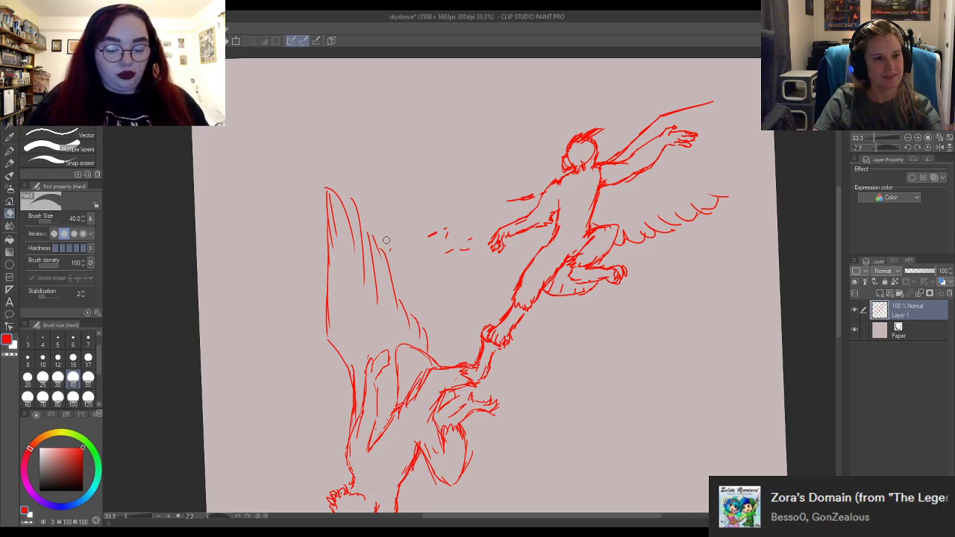
pyautogui.moveTo(426, 236)
pyautogui.mouseDown()
pyautogui.moveTo(453, 222)
pyautogui.moveTo(454, 252)
pyautogui.moveTo(465, 250)
pyautogui.mouseUp()
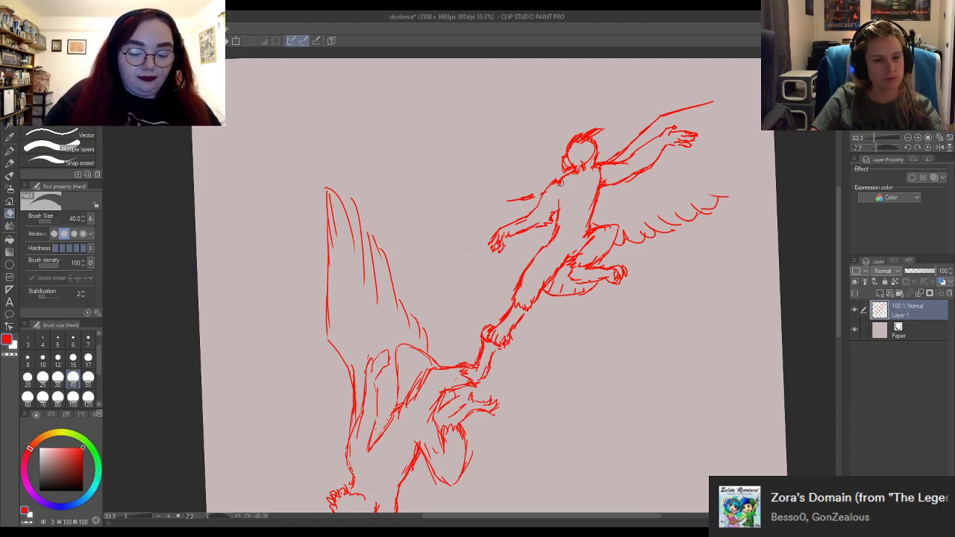
# Redraw the first figure's shoulder line just below the head, above the lowered arm.
pyautogui.press('p')
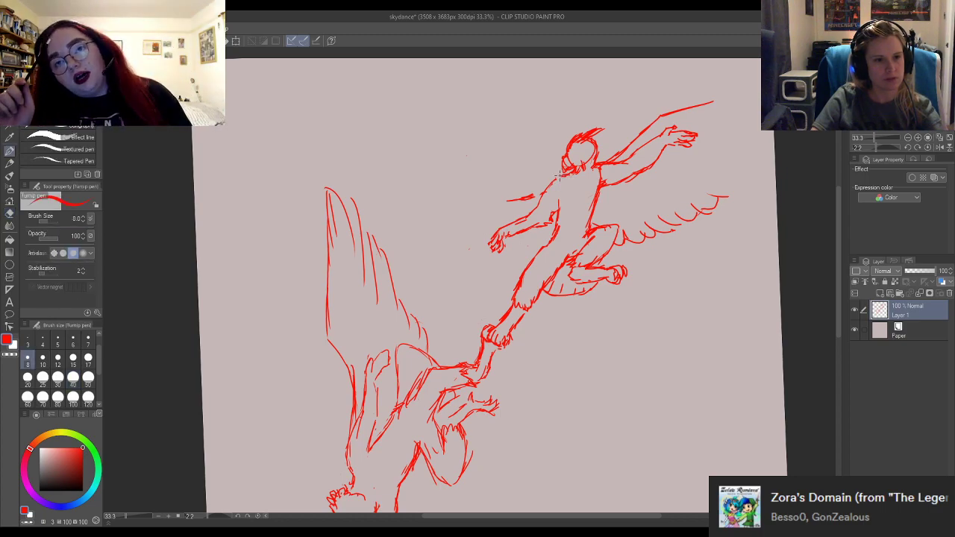
pyautogui.press('e')
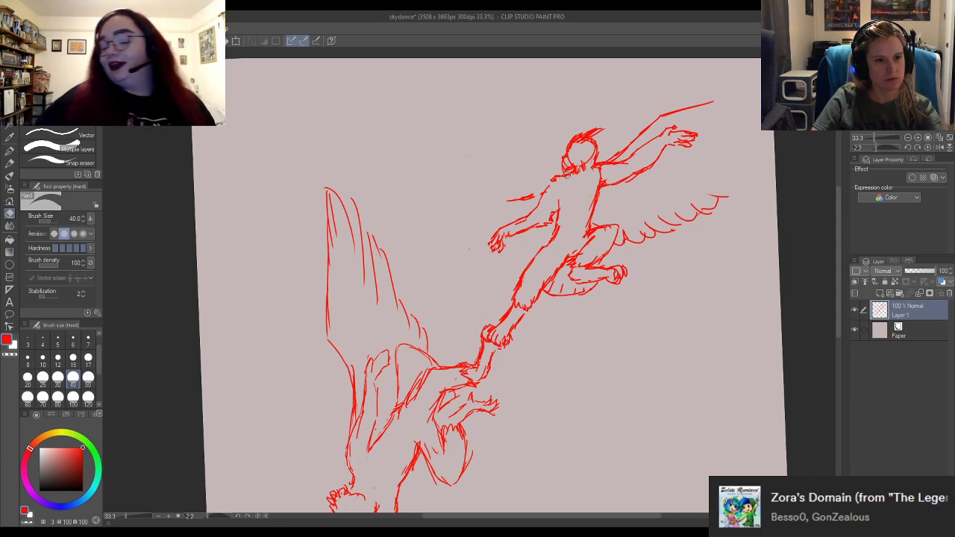
pyautogui.press('p')
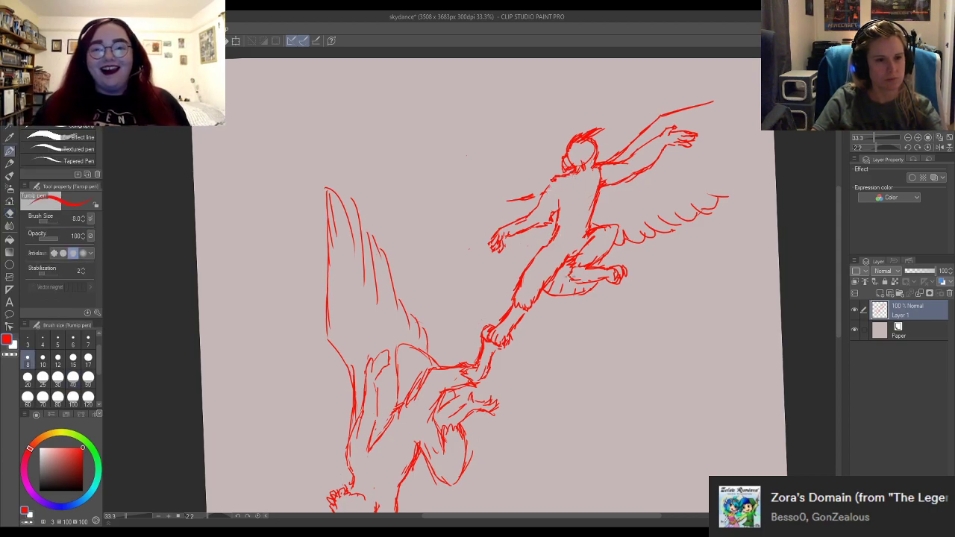
pyautogui.press('e')
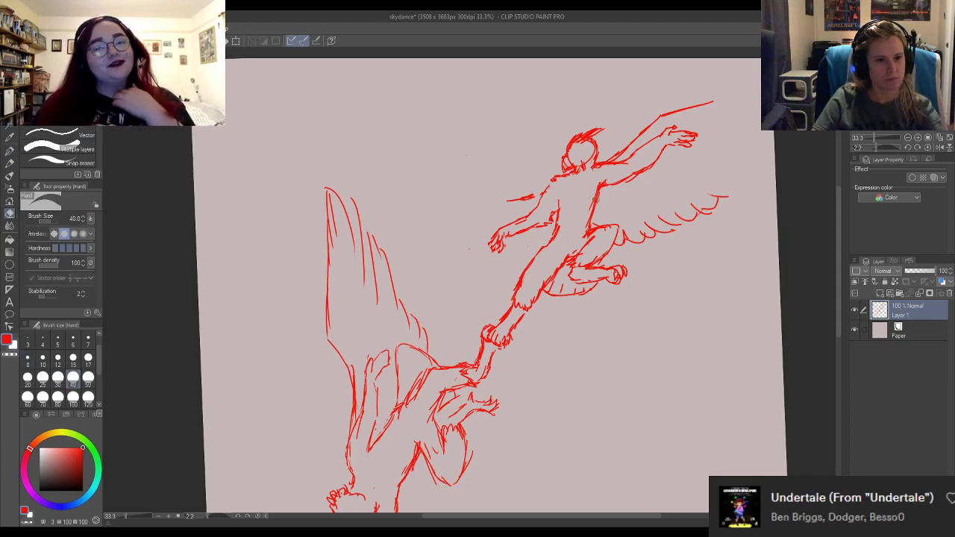
pyautogui.press('p')
pyautogui.press('e')
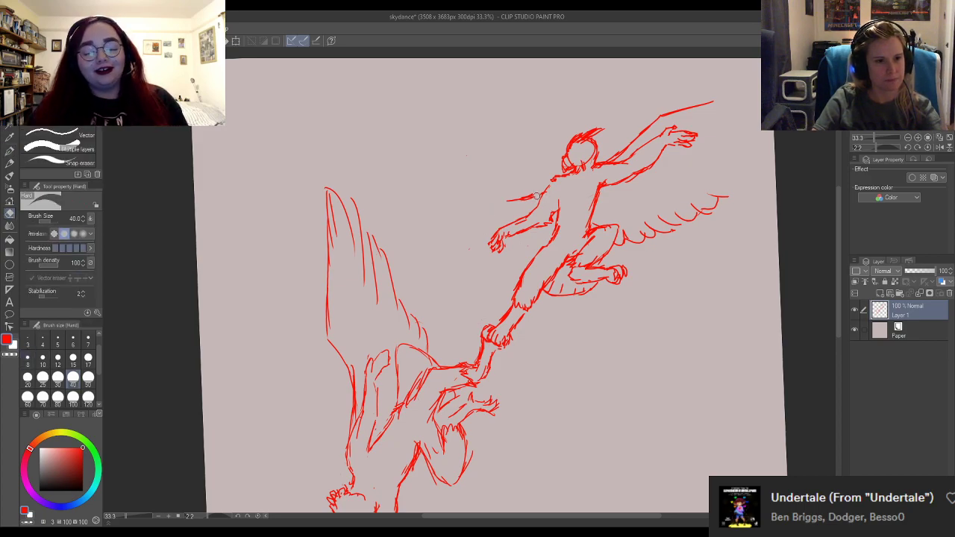
# Draw the first section of a new wing's edge, running back from the first figure's shoulder above the lowered arm.
pyautogui.click(9, 150)
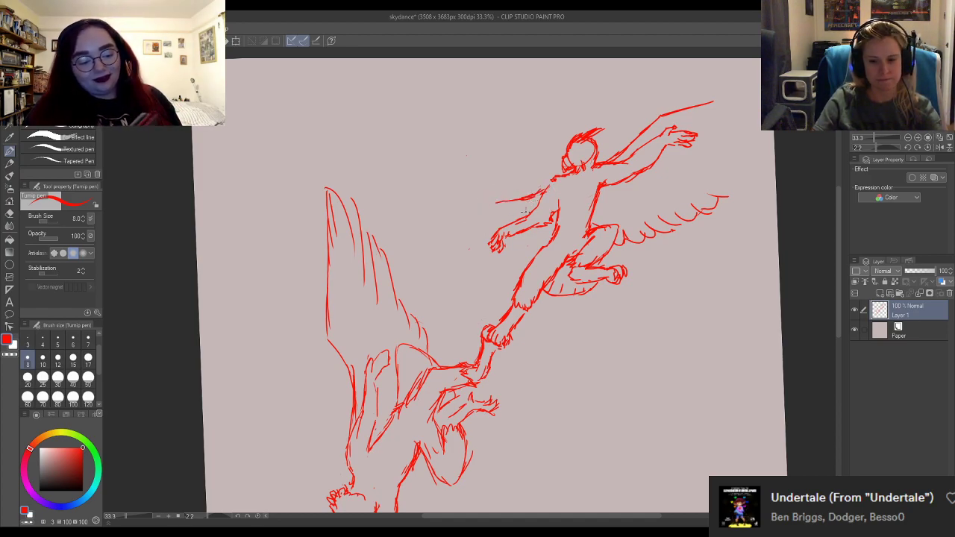
pyautogui.press('e')
pyautogui.moveTo(537, 191)
pyautogui.mouseDown()
pyautogui.moveTo(514, 202)
pyautogui.moveTo(549, 186)
pyautogui.moveTo(474, 210)
pyautogui.mouseUp()
pyautogui.press('p')
pyautogui.press('e')
pyautogui.press('p')
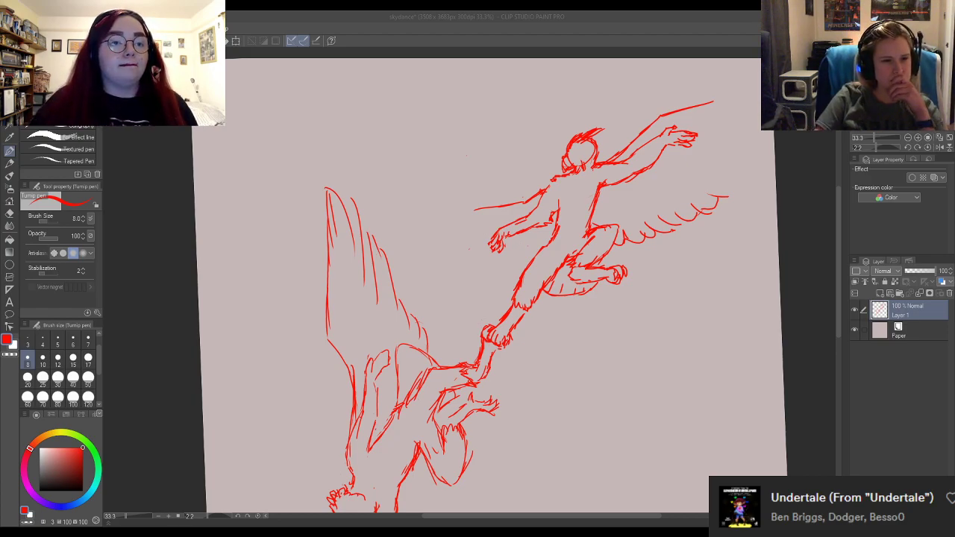
pyautogui.click(489, 198)
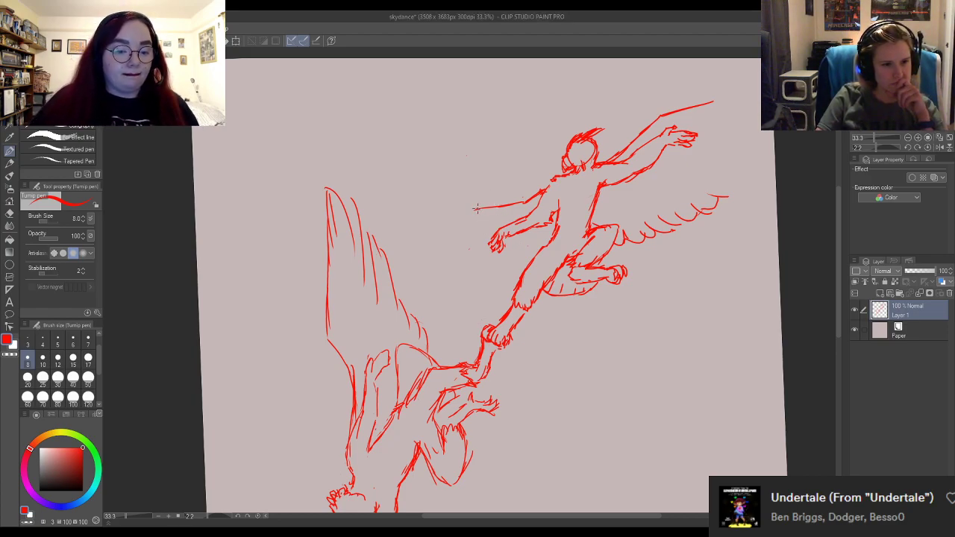
# Extend the new wing's lower edge back to the second figure's wing and mark its upper edge and a first feather.
pyautogui.moveTo(502, 222)
pyautogui.mouseDown()
pyautogui.moveTo(530, 221)
pyautogui.moveTo(477, 199)
pyautogui.moveTo(482, 218)
pyautogui.moveTo(464, 224)
pyautogui.moveTo(474, 209)
pyautogui.moveTo(424, 223)
pyautogui.mouseUp()
pyautogui.hotkey('ctrl', 'z')
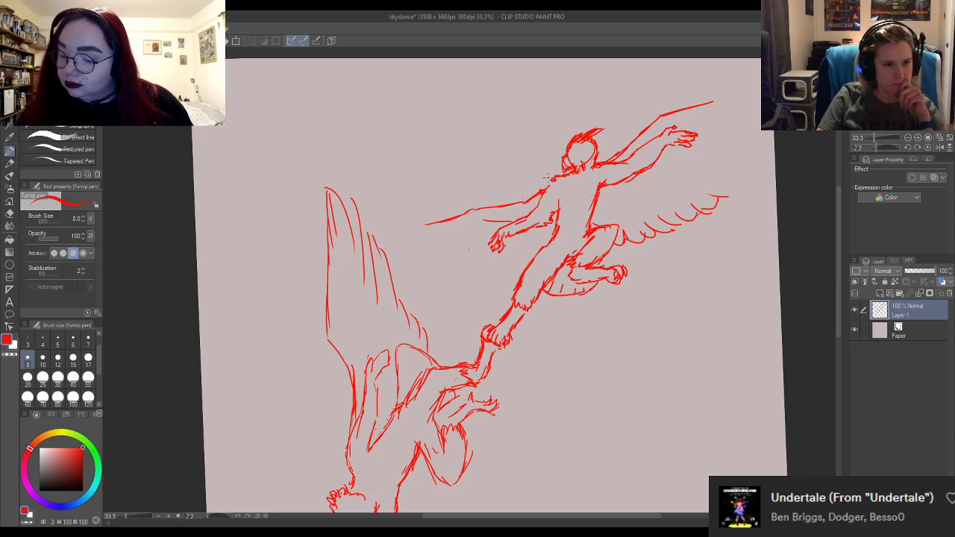
pyautogui.moveTo(537, 191); pyautogui.dragTo(444, 183)
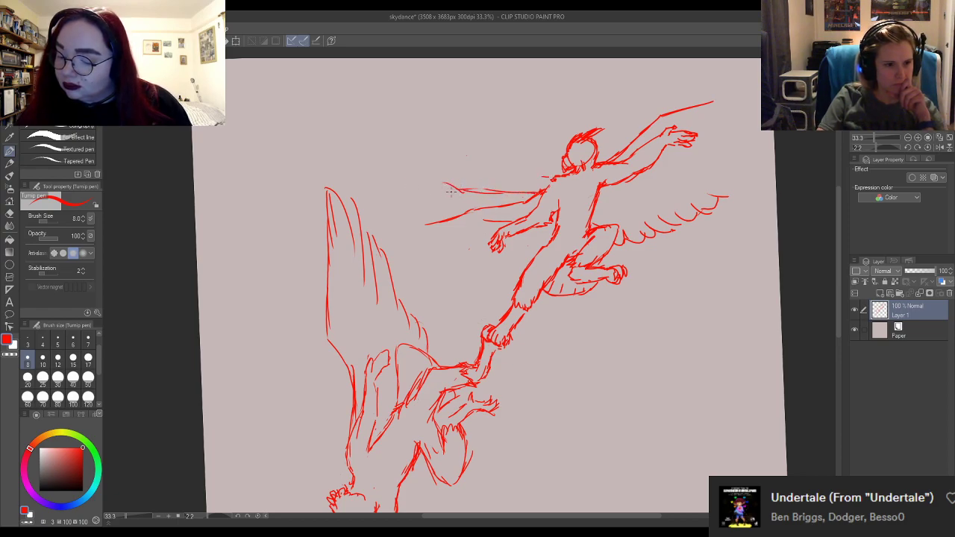
pyautogui.moveTo(422, 227)
pyautogui.mouseDown()
pyautogui.moveTo(398, 229)
pyautogui.moveTo(428, 230)
pyautogui.moveTo(366, 232)
pyautogui.mouseUp()
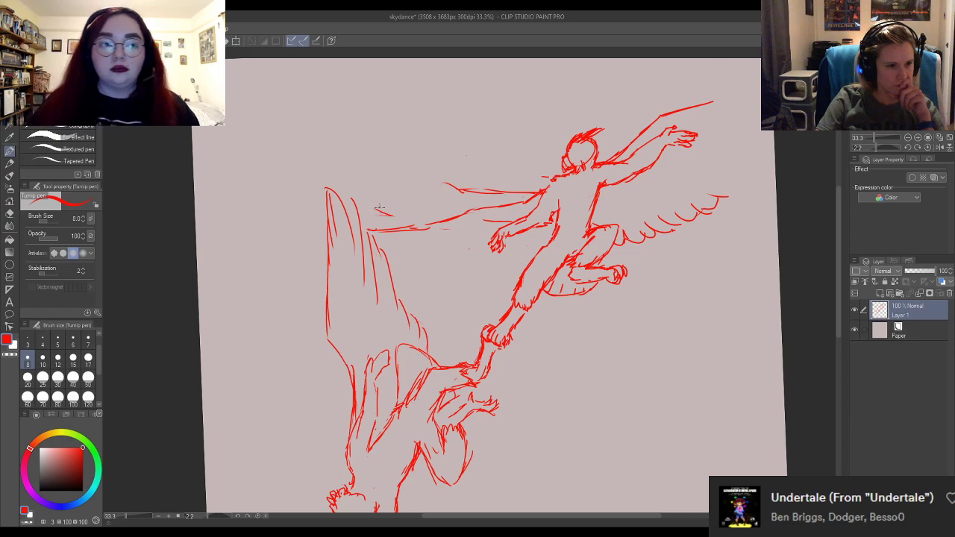
pyautogui.moveTo(364, 198); pyautogui.dragTo(393, 213)
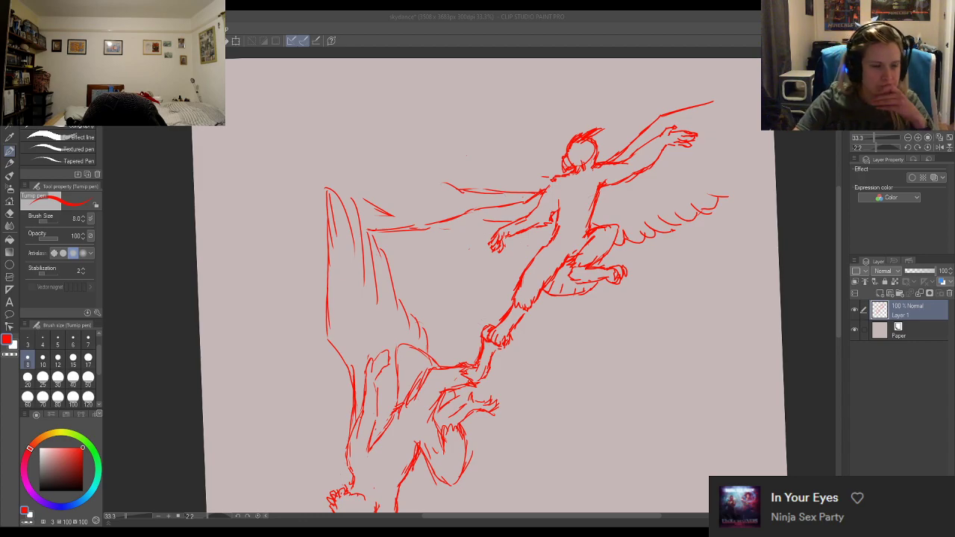
# Sketch the new wing's long pointed tip across the second figure's wing tip and add feather strokes behind it.
pyautogui.click(467, 195)
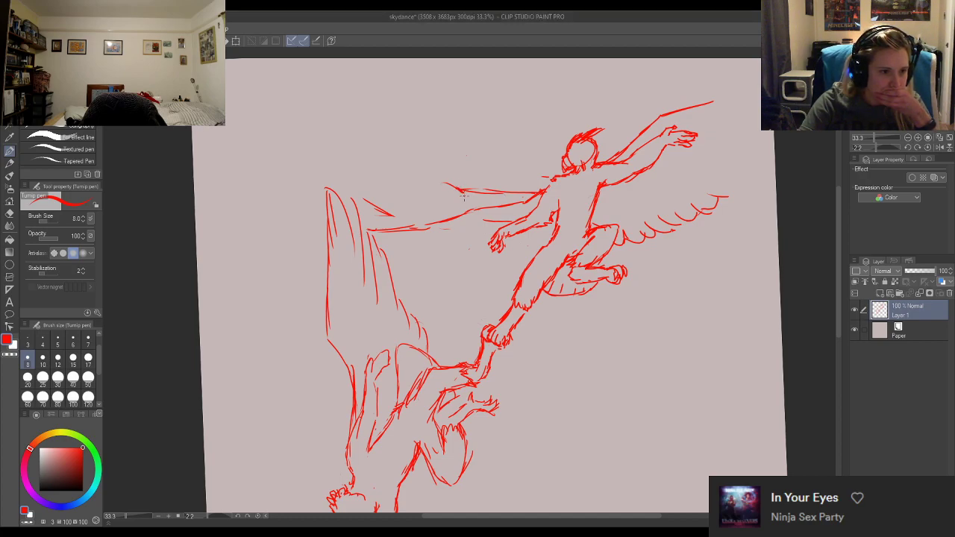
pyautogui.moveTo(463, 192); pyautogui.dragTo(431, 186)
pyautogui.moveTo(379, 229)
pyautogui.mouseDown()
pyautogui.moveTo(308, 196)
pyautogui.moveTo(272, 193)
pyautogui.mouseUp()
pyautogui.moveTo(349, 205)
pyautogui.mouseDown()
pyautogui.moveTo(304, 191)
pyautogui.moveTo(362, 191)
pyautogui.mouseUp()
pyautogui.moveTo(356, 187)
pyautogui.mouseDown()
pyautogui.moveTo(380, 201)
pyautogui.moveTo(352, 192)
pyautogui.moveTo(386, 207)
pyautogui.moveTo(381, 193)
pyautogui.moveTo(414, 203)
pyautogui.mouseUp()
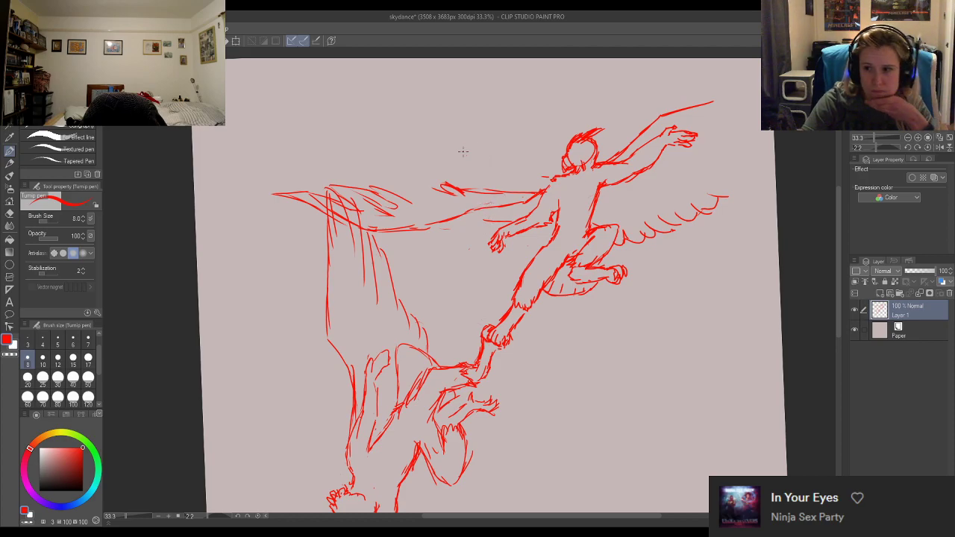
# Add inner wing lines and feathers around the first figure's lowered arm, and erase the excess strokes near its hand.
pyautogui.moveTo(484, 204); pyautogui.dragTo(535, 191)
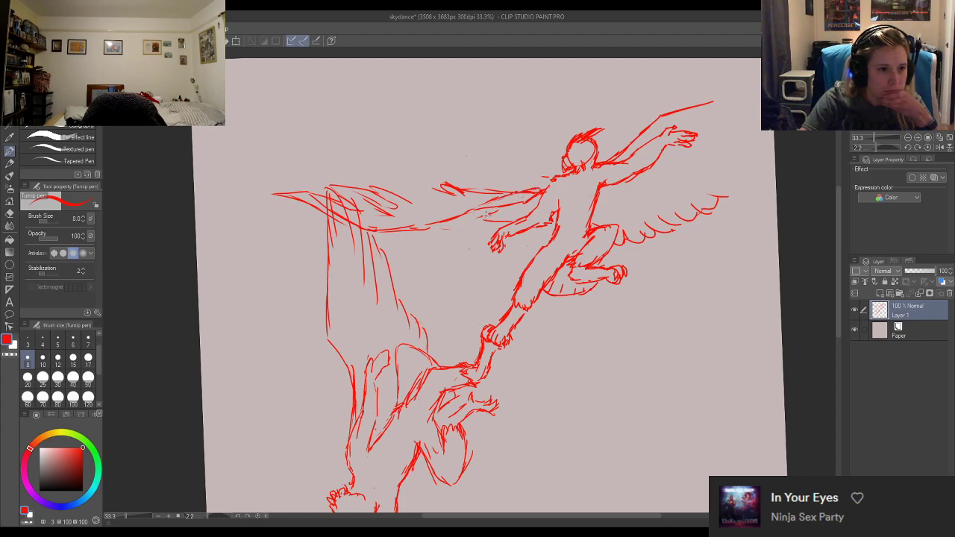
pyautogui.moveTo(482, 216)
pyautogui.mouseDown()
pyautogui.moveTo(522, 201)
pyautogui.moveTo(493, 221)
pyautogui.moveTo(551, 240)
pyautogui.moveTo(458, 236)
pyautogui.moveTo(510, 243)
pyautogui.mouseUp()
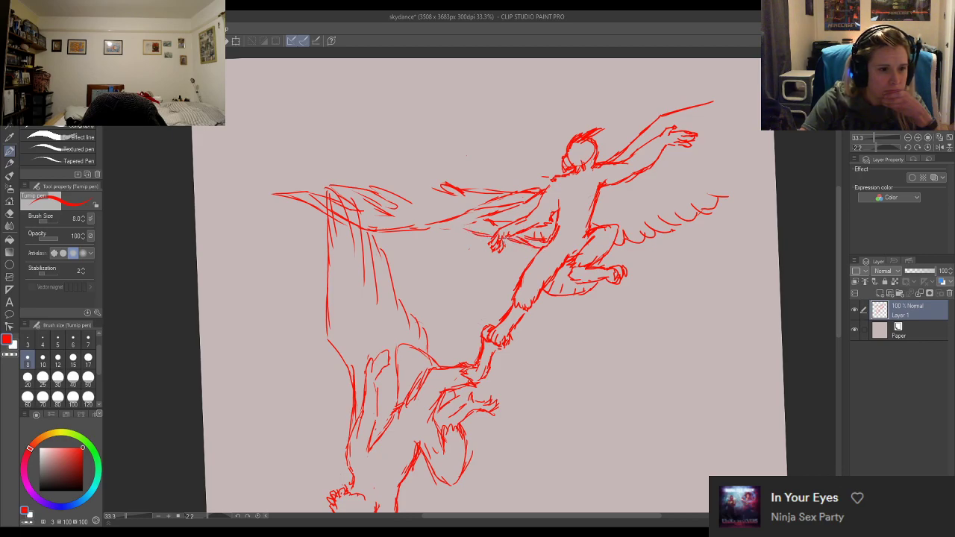
pyautogui.press('e')
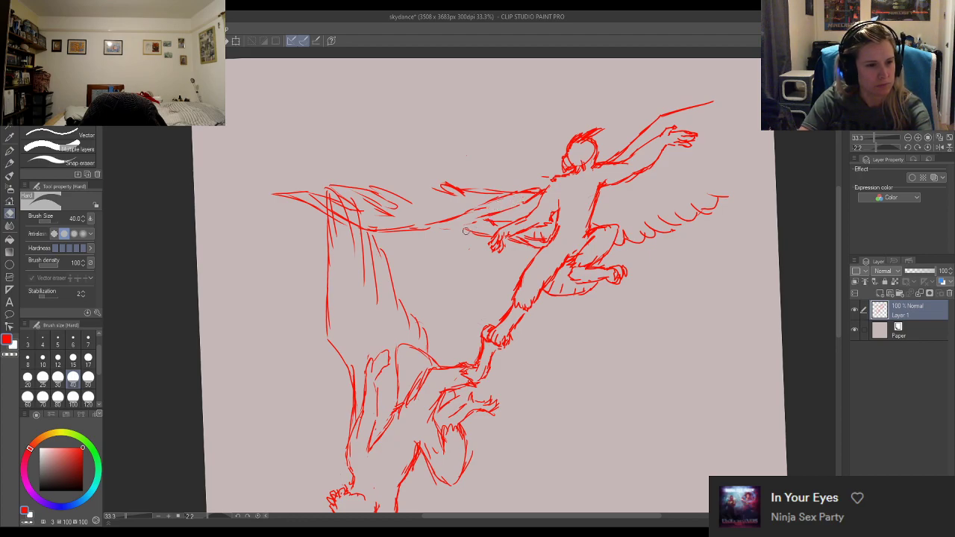
pyautogui.moveTo(477, 224); pyautogui.dragTo(510, 222)
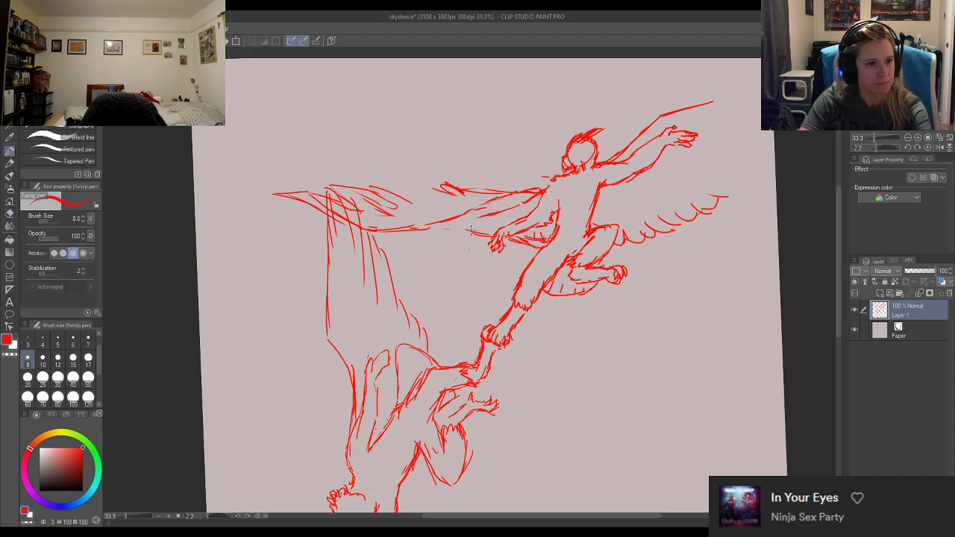
# Fill the new wing's upper side with a row of jagged feathers and reinforce its lower edge near the hand.
pyautogui.moveTo(502, 191)
pyautogui.mouseDown()
pyautogui.moveTo(477, 192)
pyautogui.moveTo(467, 207)
pyautogui.moveTo(432, 194)
pyautogui.moveTo(442, 201)
pyautogui.moveTo(426, 195)
pyautogui.moveTo(400, 206)
pyautogui.mouseUp()
pyautogui.press('p')
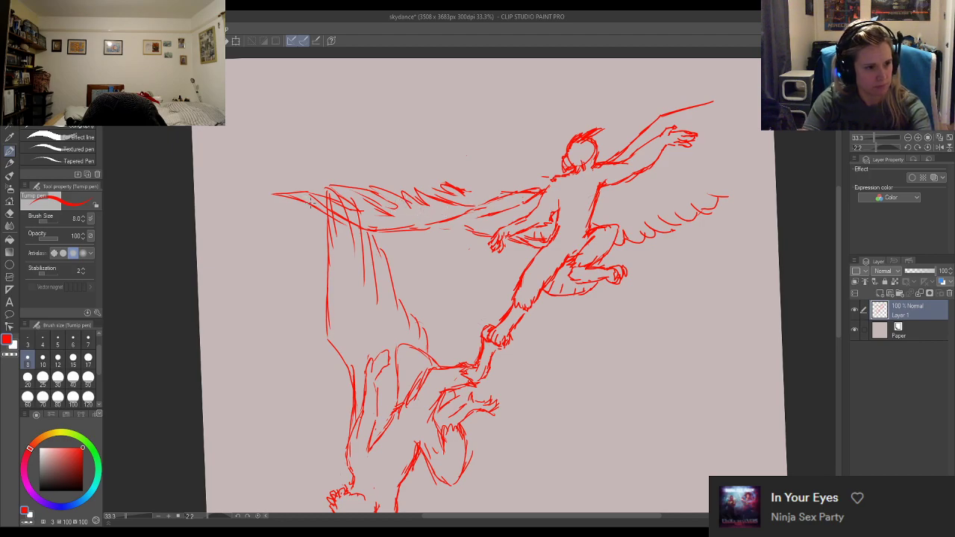
pyautogui.moveTo(482, 225)
pyautogui.mouseDown()
pyautogui.moveTo(477, 233)
pyautogui.moveTo(485, 229)
pyautogui.mouseUp()
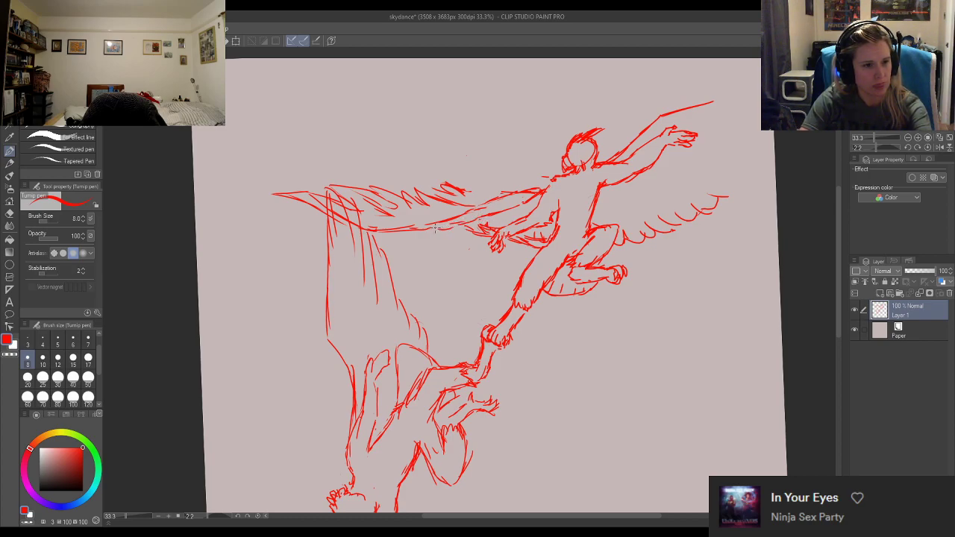
pyautogui.moveTo(438, 229); pyautogui.dragTo(470, 218)
# Refine the new wing's contours between its bend and the first figure's shoulder, trimming overlapping strokes.
pyautogui.press('e')
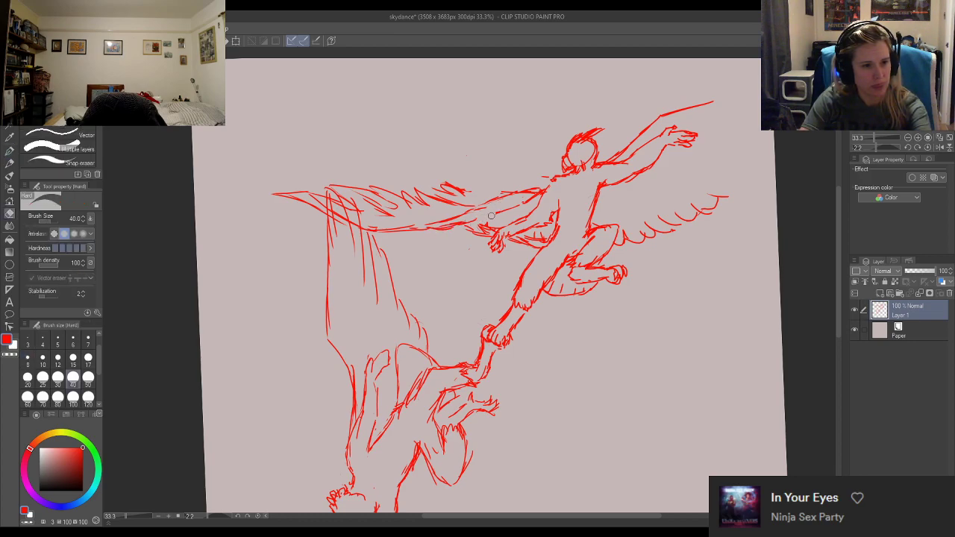
pyautogui.press('p')
pyautogui.moveTo(469, 221); pyautogui.dragTo(518, 200)
pyautogui.press('e')
pyautogui.press('p')
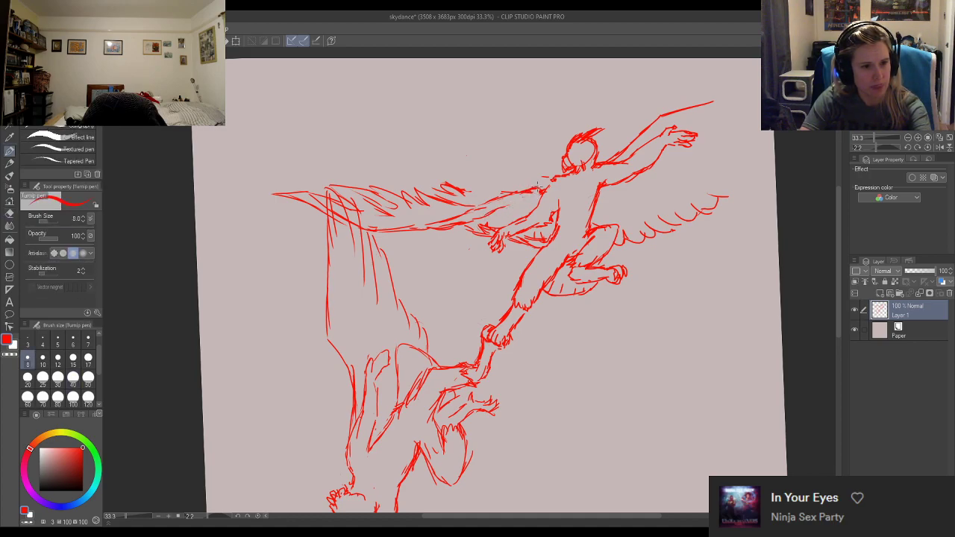
# Erase the stray feather strokes along the upper edge of the first figure's new wing, nearest its bend.
pyautogui.press('e')
pyautogui.press('p')
pyautogui.press('e')
pyautogui.moveTo(463, 187); pyautogui.dragTo(448, 190)
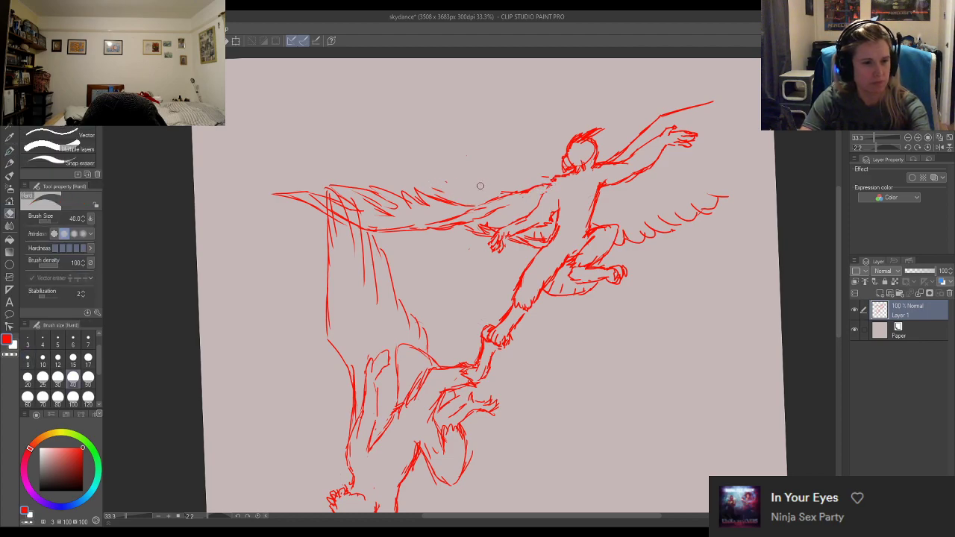
pyautogui.press('p')
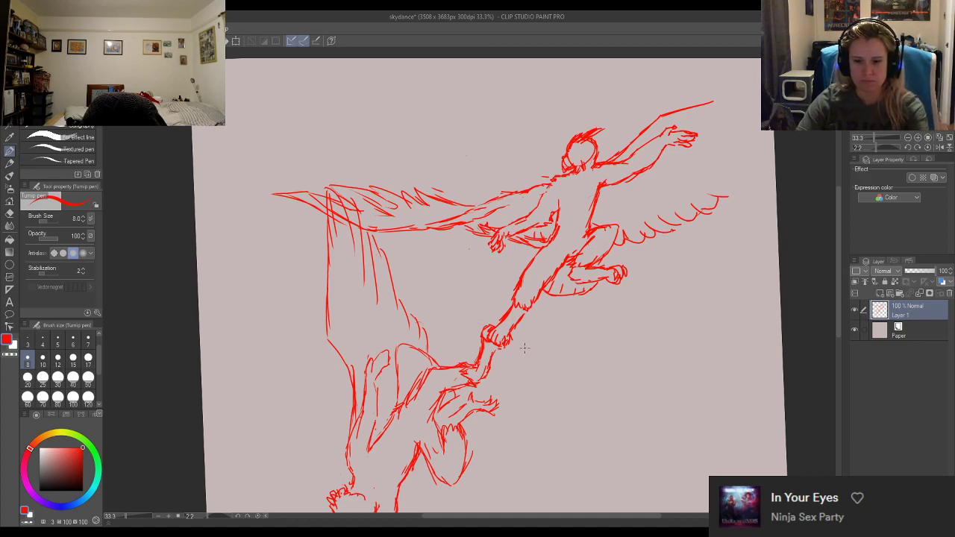
# Erase the new wing's long pointed tip and its adjoining feathers where they overlap the second figure's wing tip.
pyautogui.press('e')
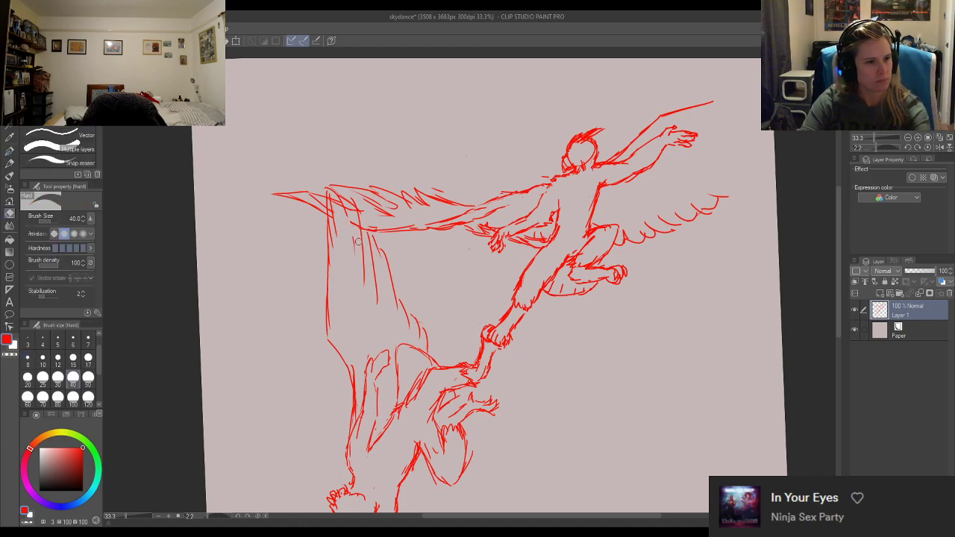
pyautogui.moveTo(322, 200)
pyautogui.mouseDown()
pyautogui.moveTo(328, 217)
pyautogui.moveTo(319, 195)
pyautogui.moveTo(357, 213)
pyautogui.moveTo(406, 214)
pyautogui.mouseUp()
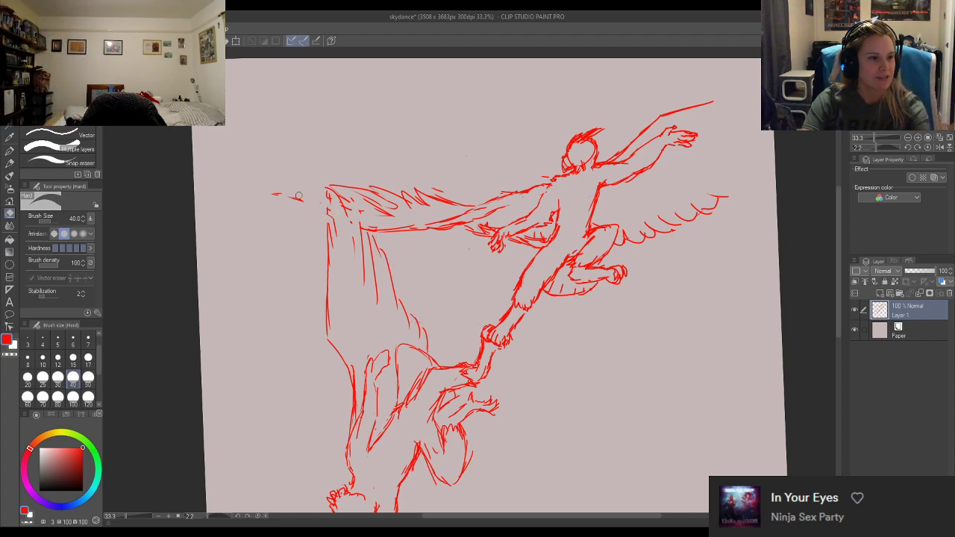
pyautogui.moveTo(282, 196)
pyautogui.mouseDown()
pyautogui.moveTo(306, 217)
pyautogui.moveTo(328, 211)
pyautogui.moveTo(297, 202)
pyautogui.moveTo(303, 183)
pyautogui.moveTo(345, 207)
pyautogui.mouseUp()
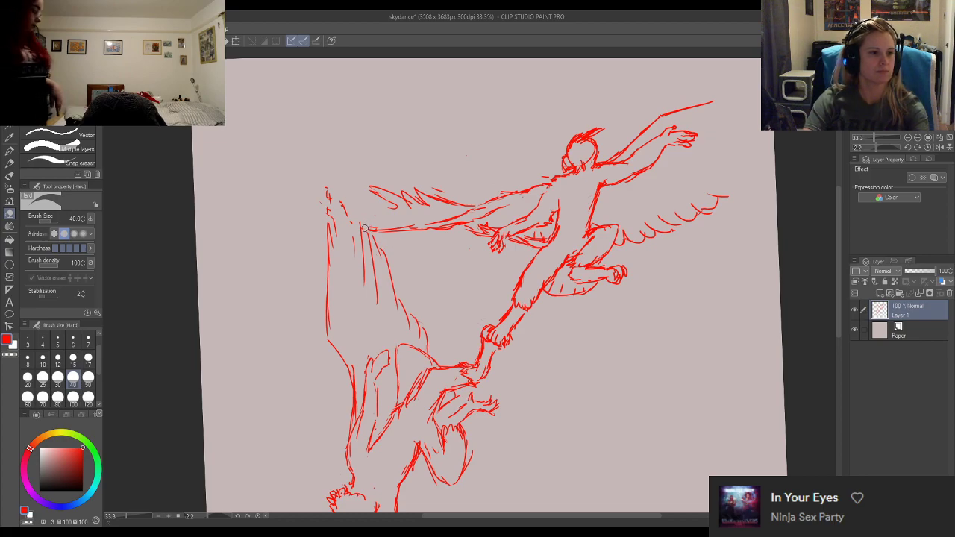
# Redraw the second figure's wing tip as a point with long feather strokes running down from it.
pyautogui.press('p')
pyautogui.moveTo(326, 191)
pyautogui.mouseDown()
pyautogui.moveTo(334, 236)
pyautogui.moveTo(357, 263)
pyautogui.mouseUp()
pyautogui.moveTo(351, 216); pyautogui.dragTo(373, 291)
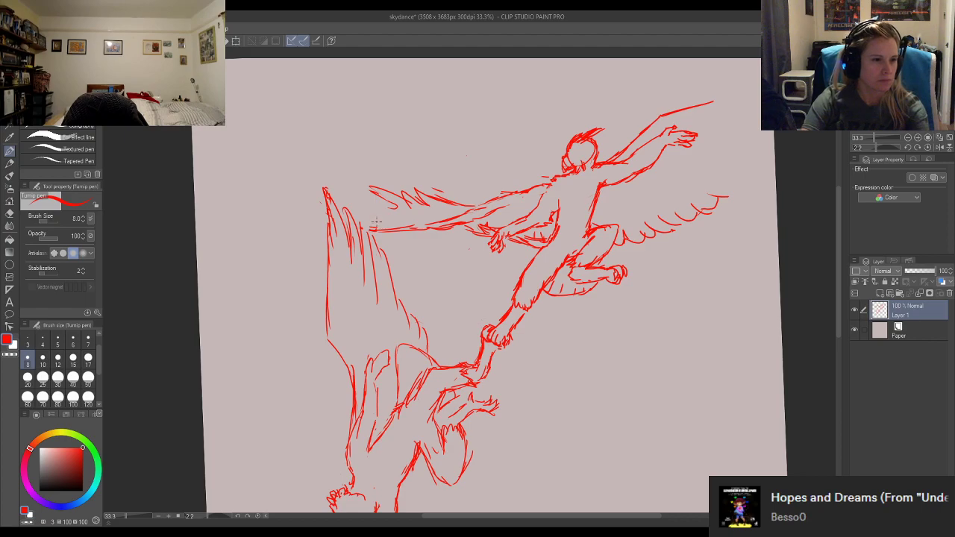
# Sketch a shorter, rounded tip for the first figure's wing, crossing the second figure's wing tip, and clean up around it.
pyautogui.moveTo(364, 222)
pyautogui.mouseDown()
pyautogui.moveTo(380, 220)
pyautogui.moveTo(377, 232)
pyautogui.moveTo(362, 226)
pyautogui.mouseUp()
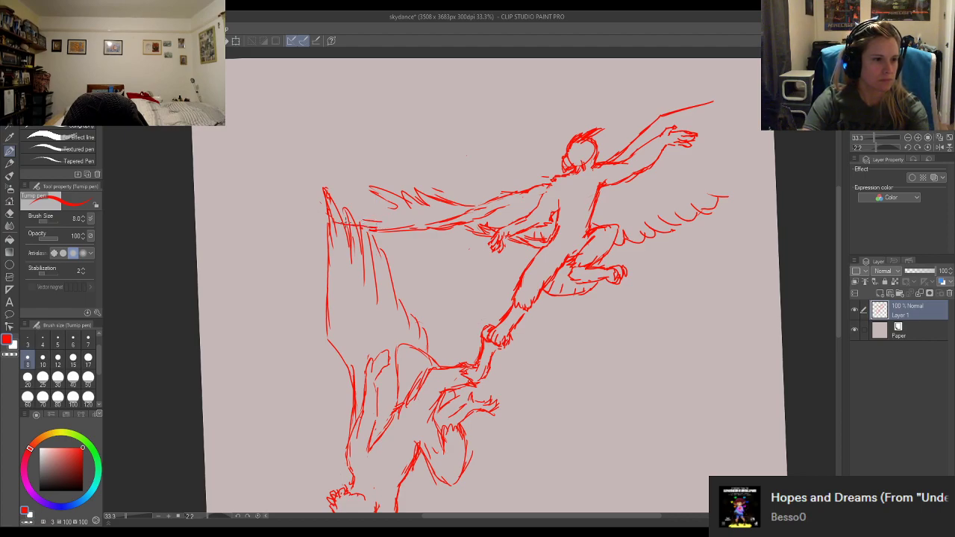
pyautogui.moveTo(312, 210)
pyautogui.mouseDown()
pyautogui.moveTo(340, 230)
pyautogui.moveTo(307, 197)
pyautogui.moveTo(375, 220)
pyautogui.mouseUp()
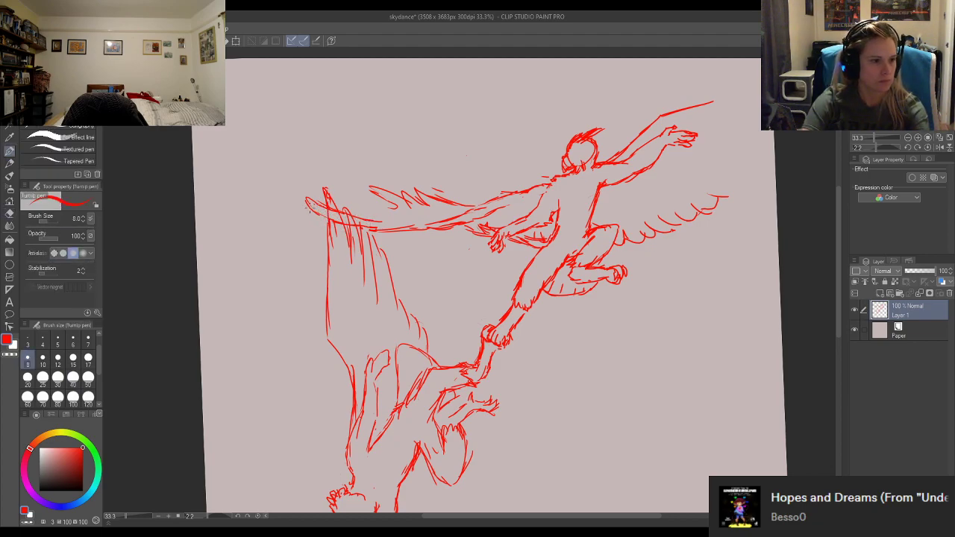
pyautogui.press('e')
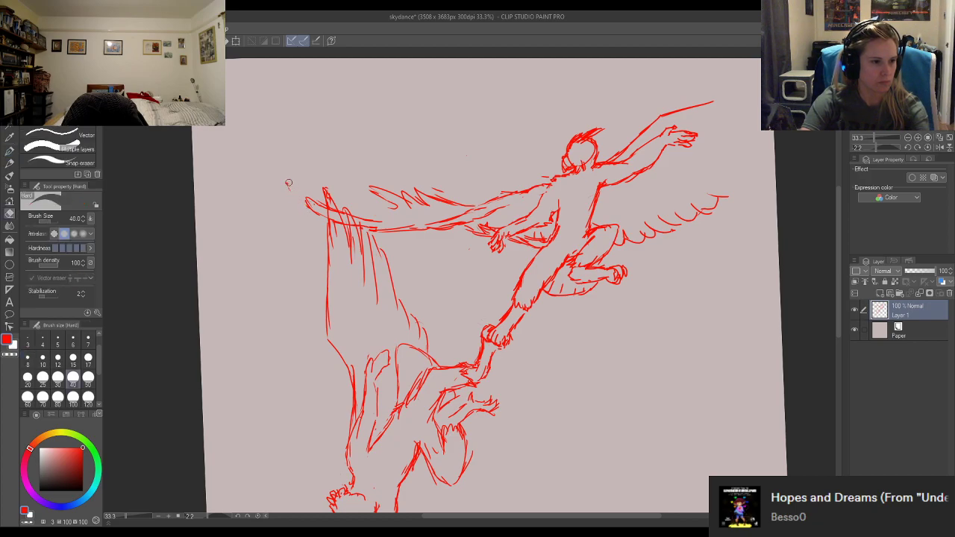
pyautogui.press('p')
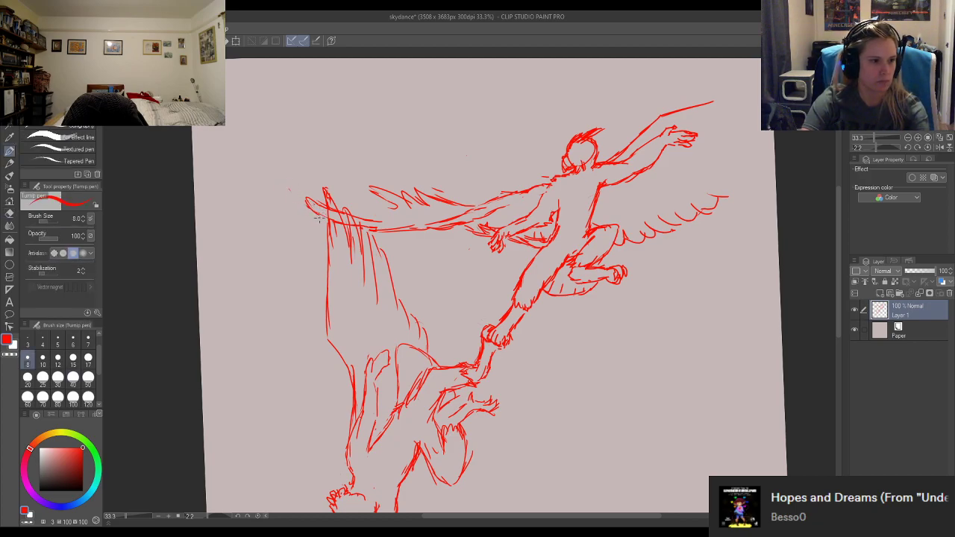
# Sketch feather tips at the outer end of the long outstretched wing and erase the overlapping lines beside them.
pyautogui.moveTo(310, 210); pyautogui.dragTo(286, 170)
pyautogui.press('e')
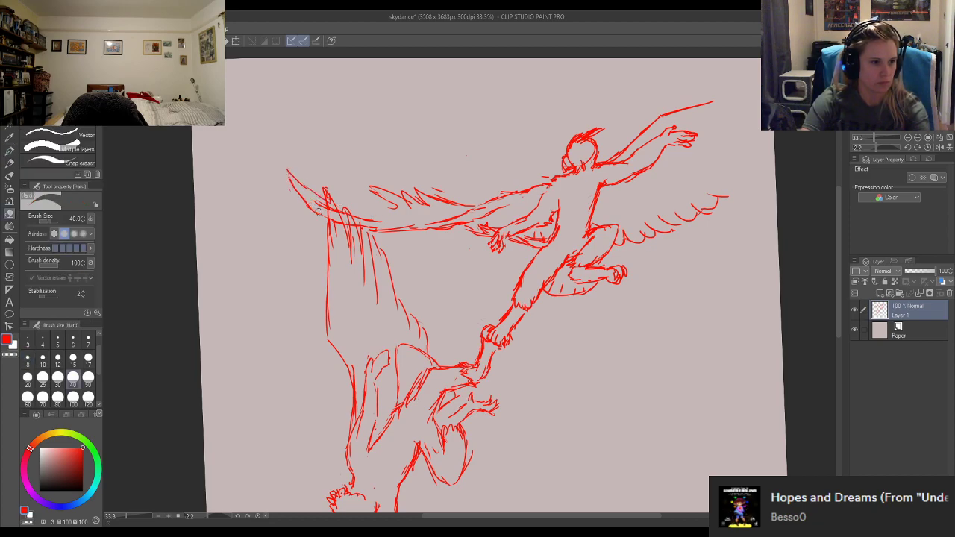
pyautogui.moveTo(328, 216)
pyautogui.mouseDown()
pyautogui.moveTo(333, 233)
pyautogui.moveTo(312, 207)
pyautogui.moveTo(309, 180)
pyautogui.moveTo(299, 200)
pyautogui.mouseUp()
pyautogui.press('p')
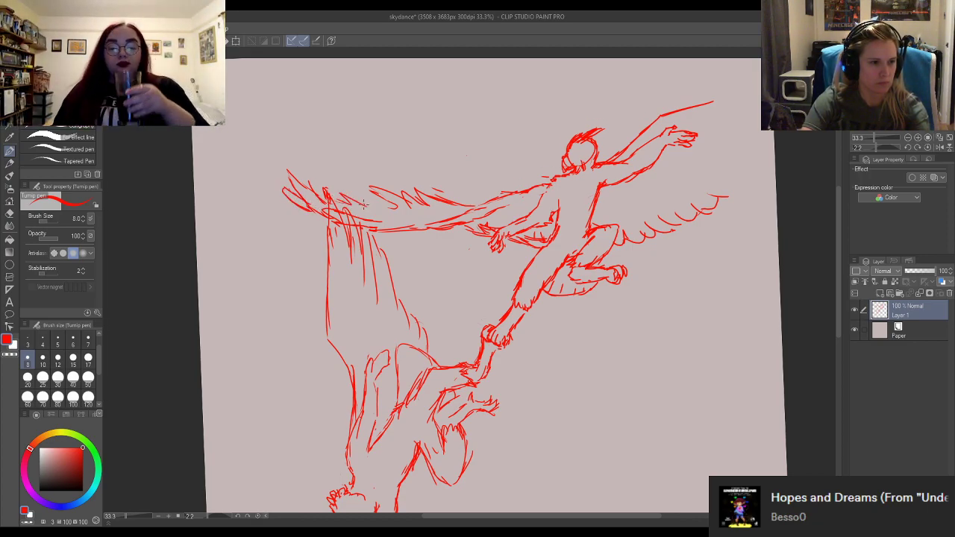
pyautogui.press('e')
pyautogui.moveTo(365, 208); pyautogui.dragTo(335, 213)
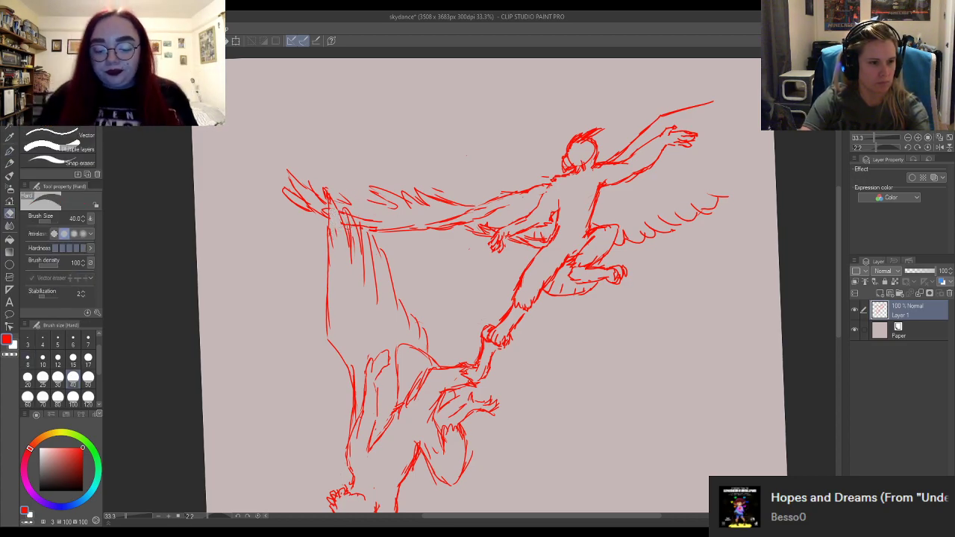
pyautogui.press('p')
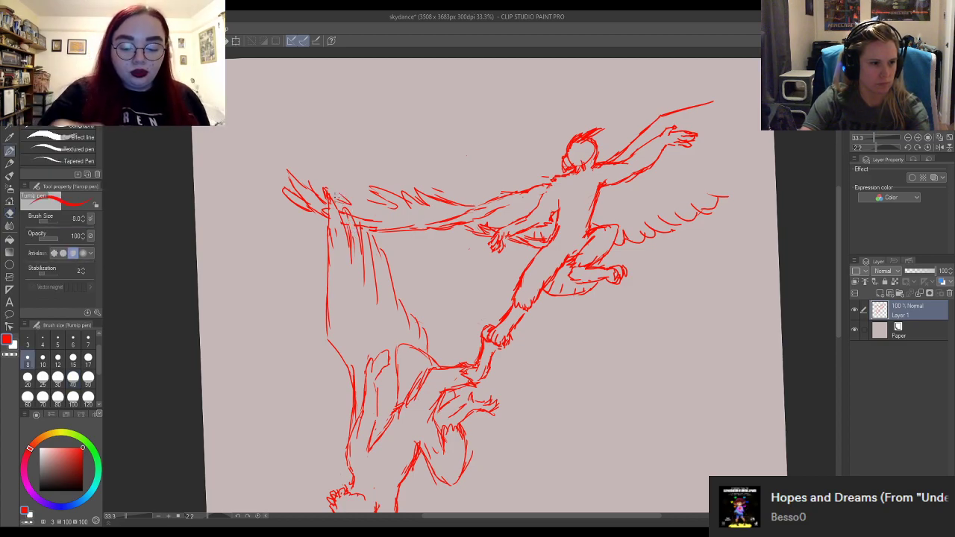
# Redraw the jagged feathers along the outstretched wing's upper edge with the Turnip pen, erasing the old feather strokes.
pyautogui.moveTo(338, 197)
pyautogui.mouseDown()
pyautogui.moveTo(361, 205)
pyautogui.moveTo(340, 191)
pyautogui.mouseUp()
pyautogui.moveTo(332, 193); pyautogui.dragTo(358, 193)
pyautogui.moveTo(347, 195); pyautogui.dragTo(369, 202)
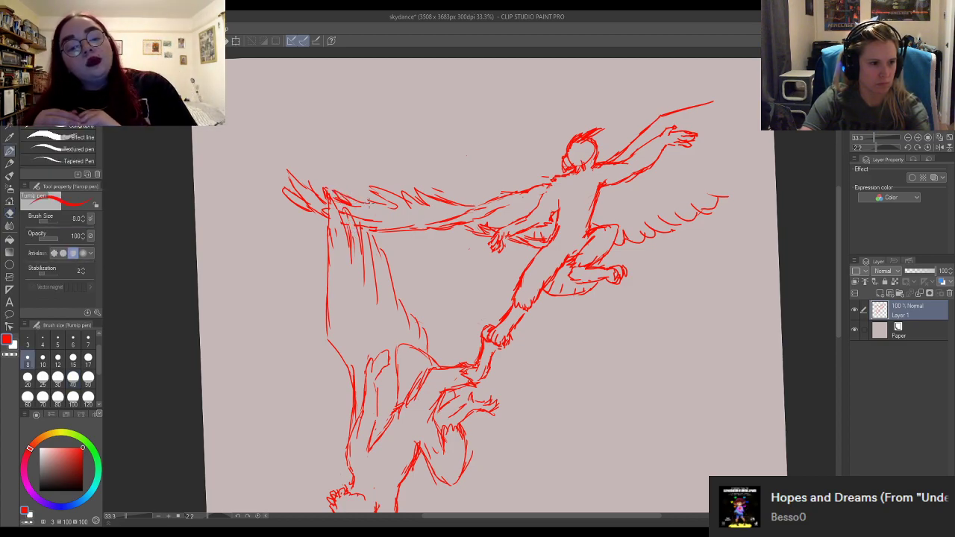
pyautogui.press('e')
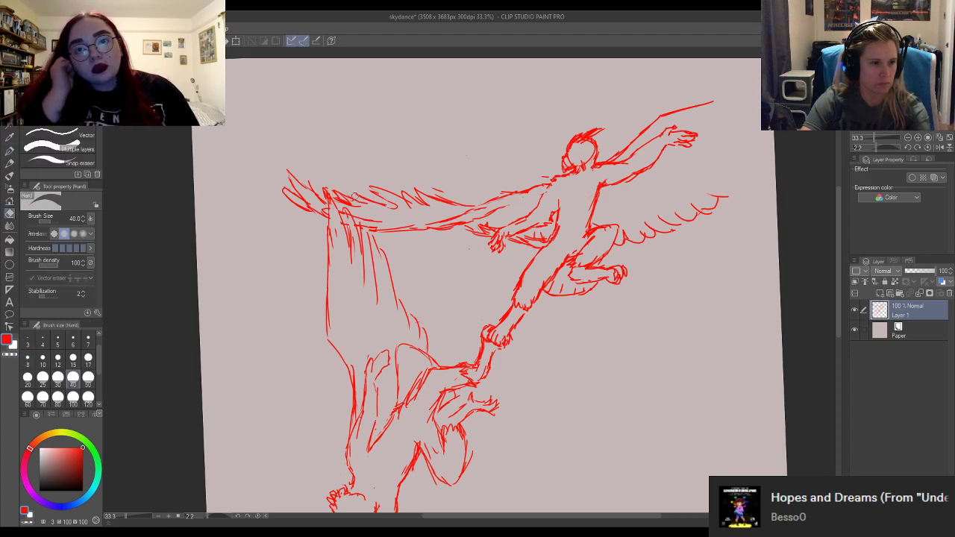
pyautogui.moveTo(371, 199); pyautogui.dragTo(392, 195)
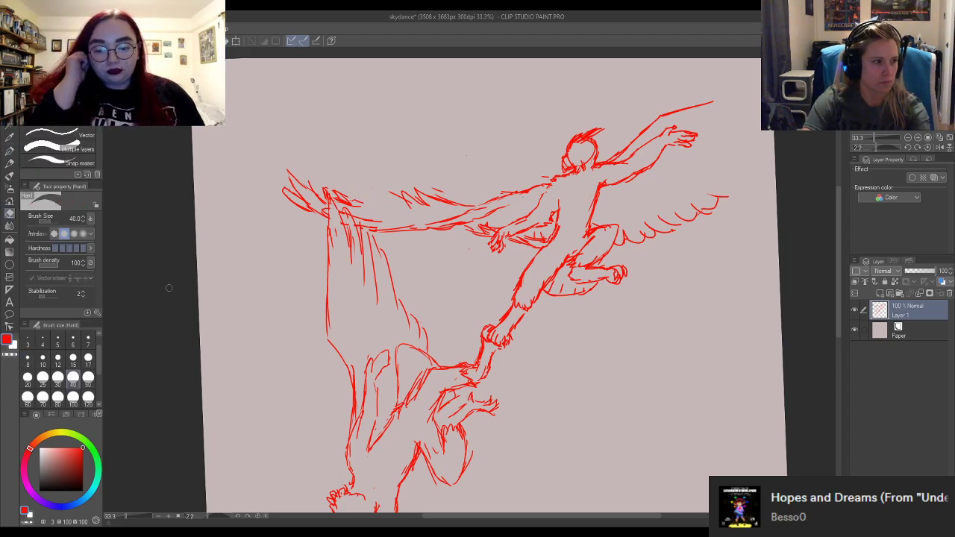
pyautogui.click(10, 151)
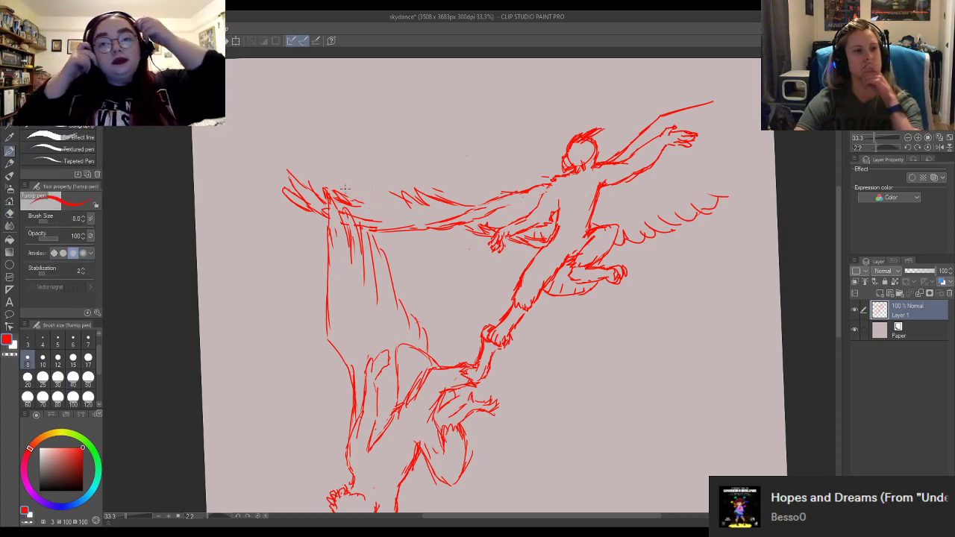
pyautogui.moveTo(377, 195); pyautogui.dragTo(470, 203)
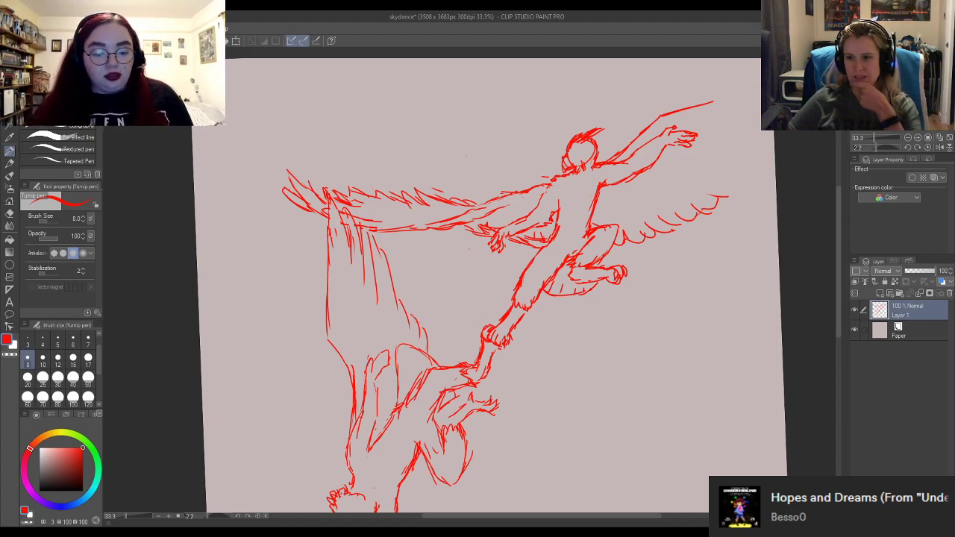
pyautogui.hotkey('ctrl', '-')
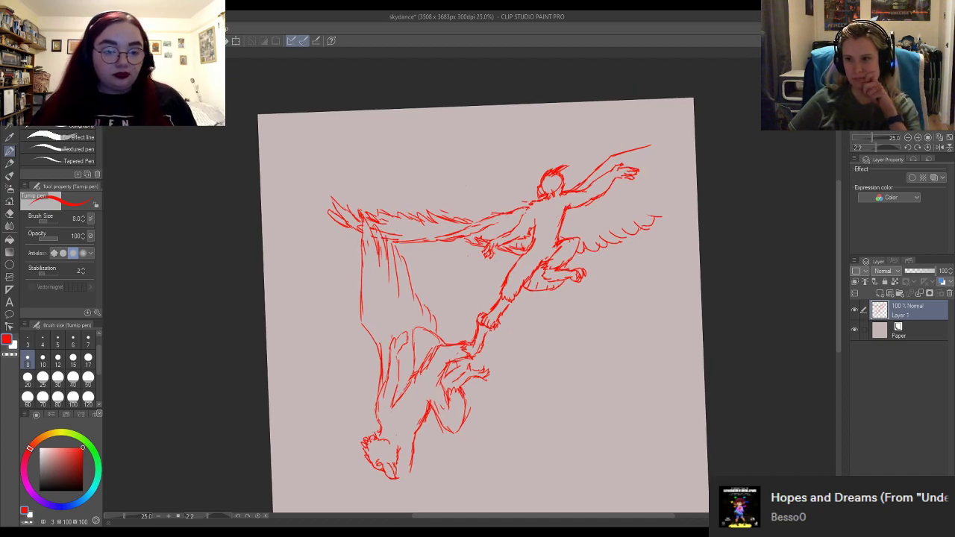
pyautogui.scroll(2, 669, 301)
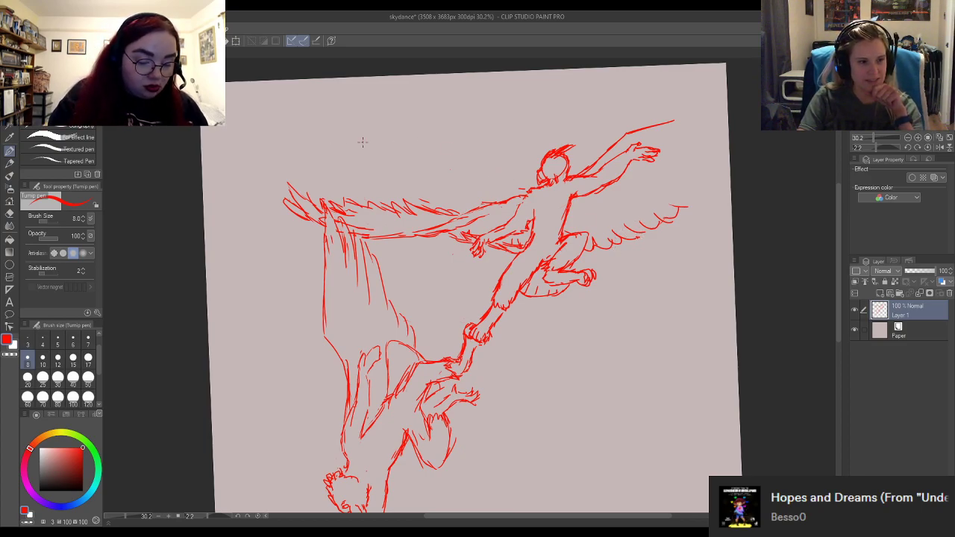
pyautogui.moveTo(361, 125)
pyautogui.mouseDown()
pyautogui.moveTo(382, 169)
pyautogui.moveTo(387, 145)
pyautogui.mouseUp()
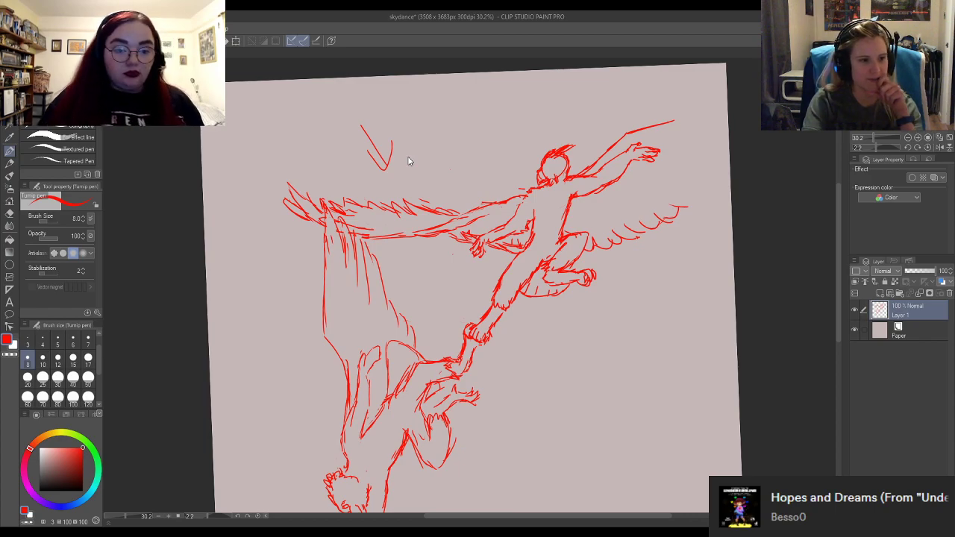
pyautogui.hotkey('ctrl', 'z')
pyautogui.hotkey('ctrl', 'z')
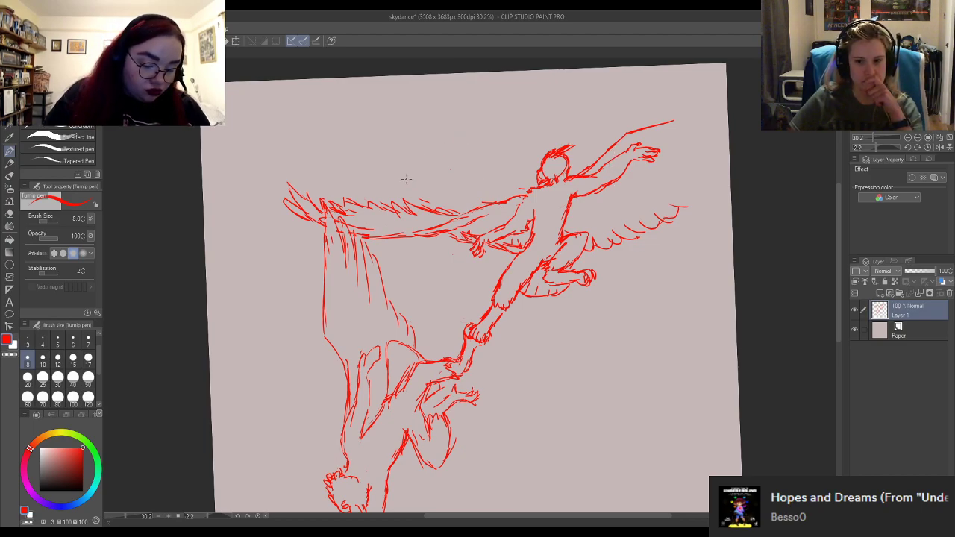
# Examine the composition of both winged figures, from the whole canvas down to the upper figure.
pyautogui.scroll(-3, 406, 178)
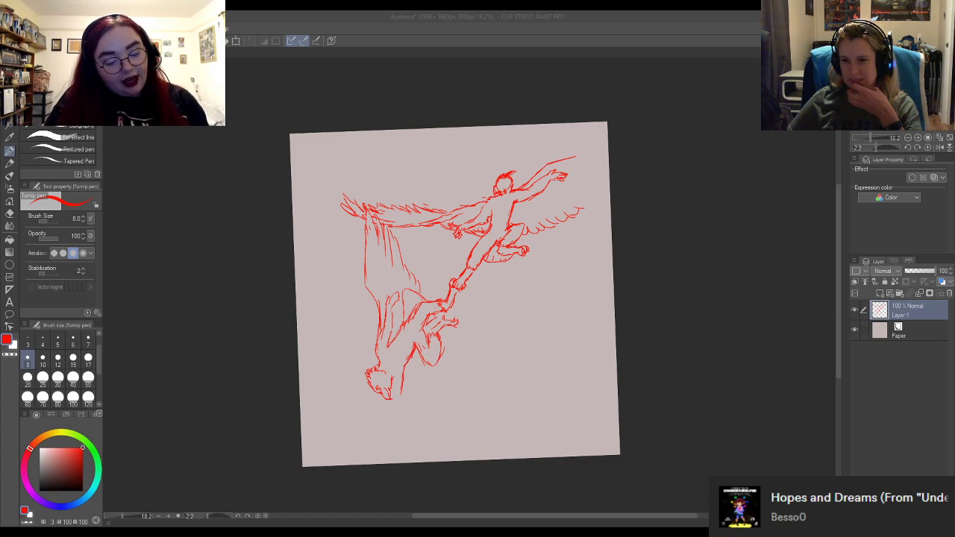
pyautogui.hotkey('alt', 'Tab')
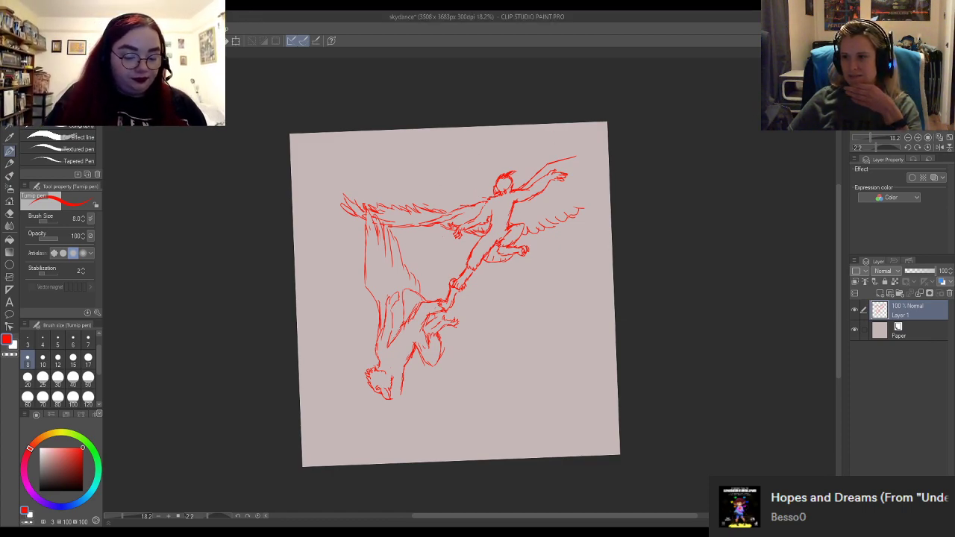
pyautogui.scroll(2, 493, 140)
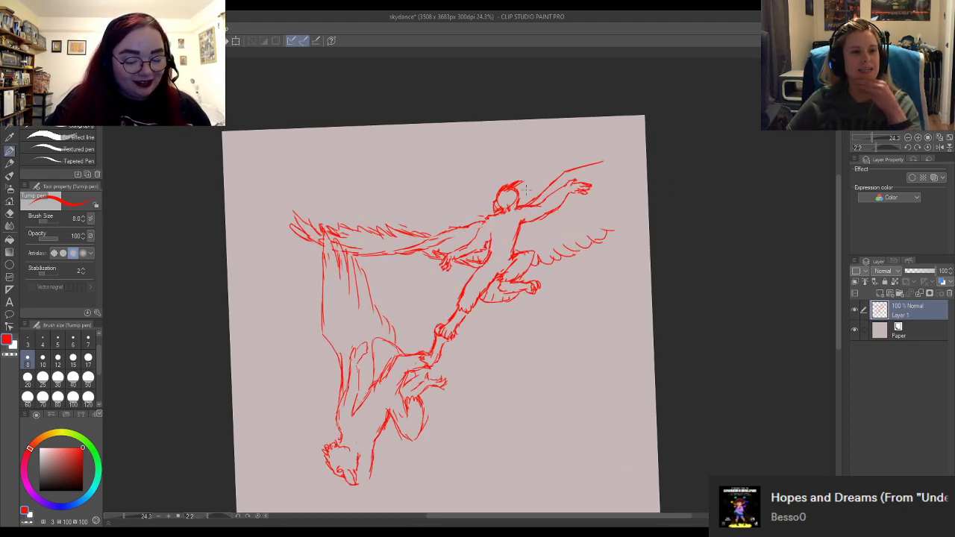
pyautogui.scroll(-1, 419, 308)
pyautogui.scroll(3, 318, 422)
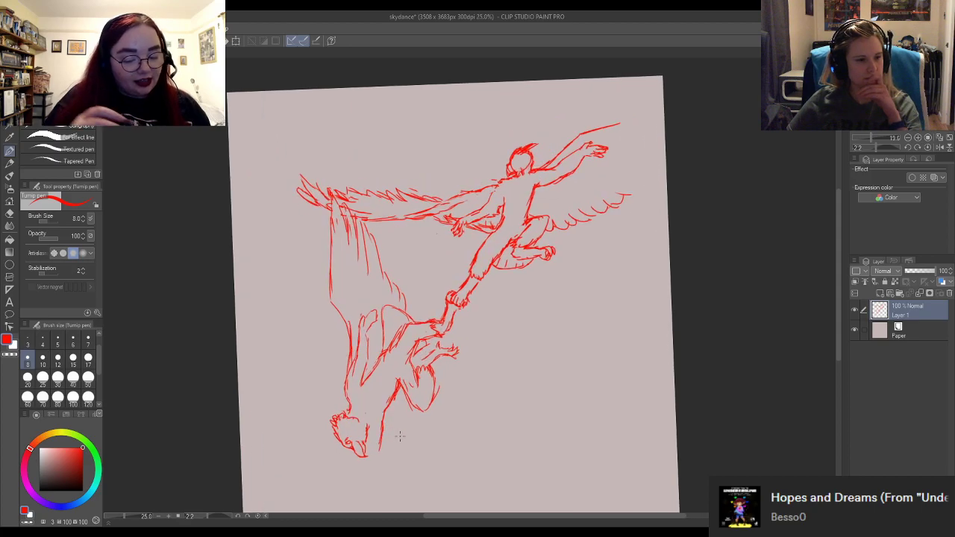
pyautogui.scroll(-2, 653, 224)
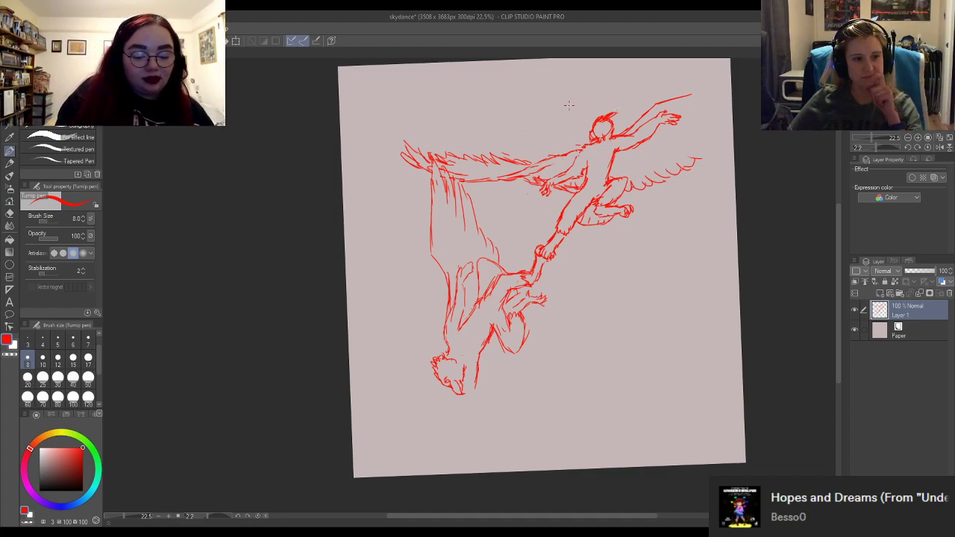
pyautogui.scroll(3, 568, 104)
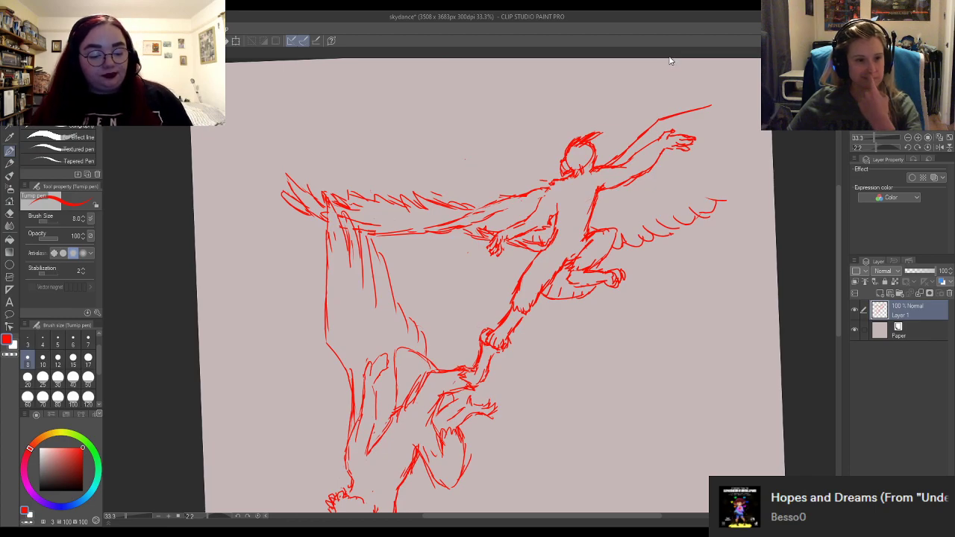
pyautogui.scroll(2, 662, 74)
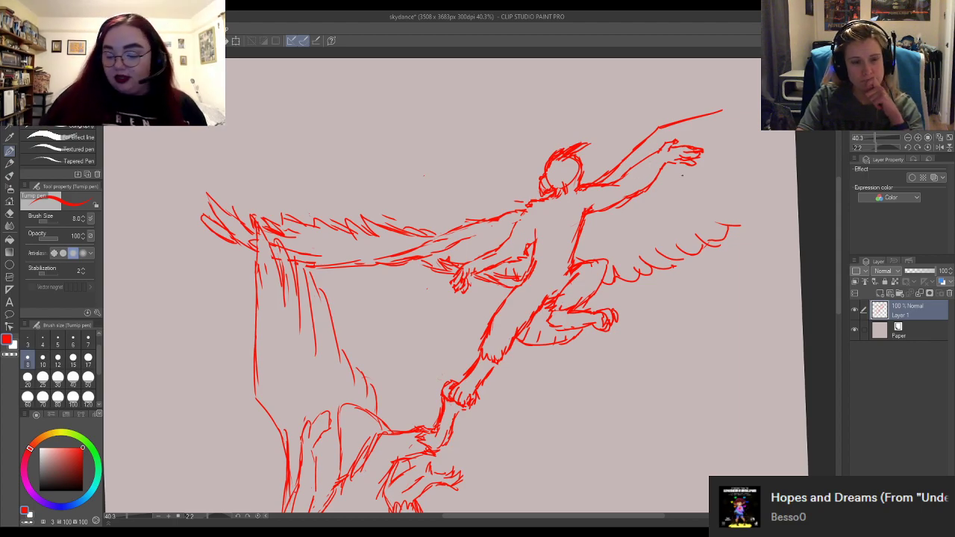
# Erase the straight guide line of the upper figure's second wing above the raised arm, leaving a short stub near the shoulder.
pyautogui.press('e')
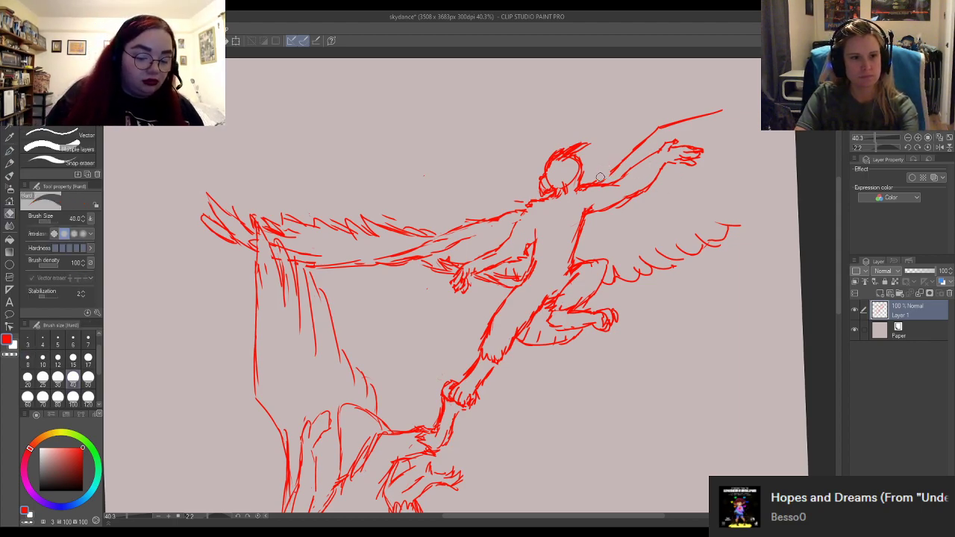
pyautogui.moveTo(656, 128); pyautogui.dragTo(716, 111)
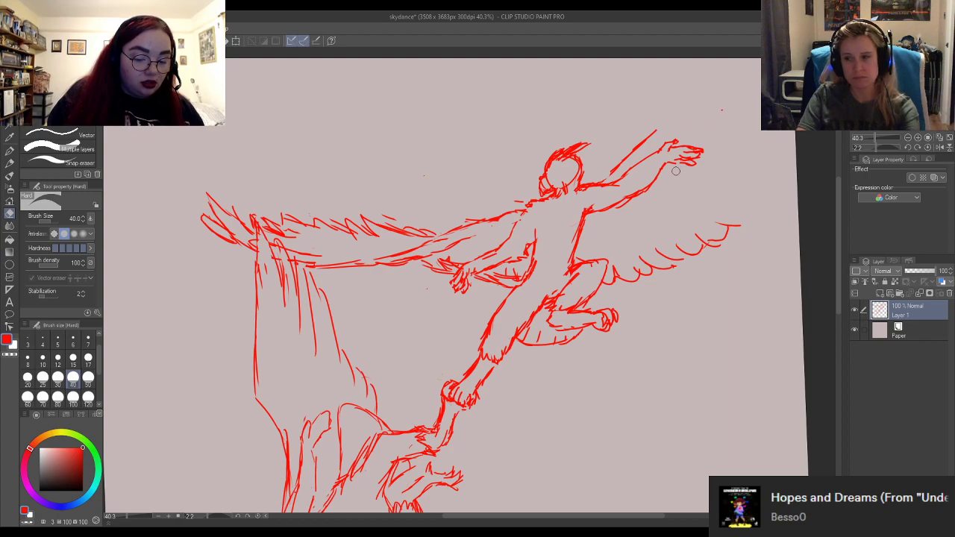
pyautogui.moveTo(609, 177); pyautogui.dragTo(641, 147)
pyautogui.press('p')
pyautogui.press('e')
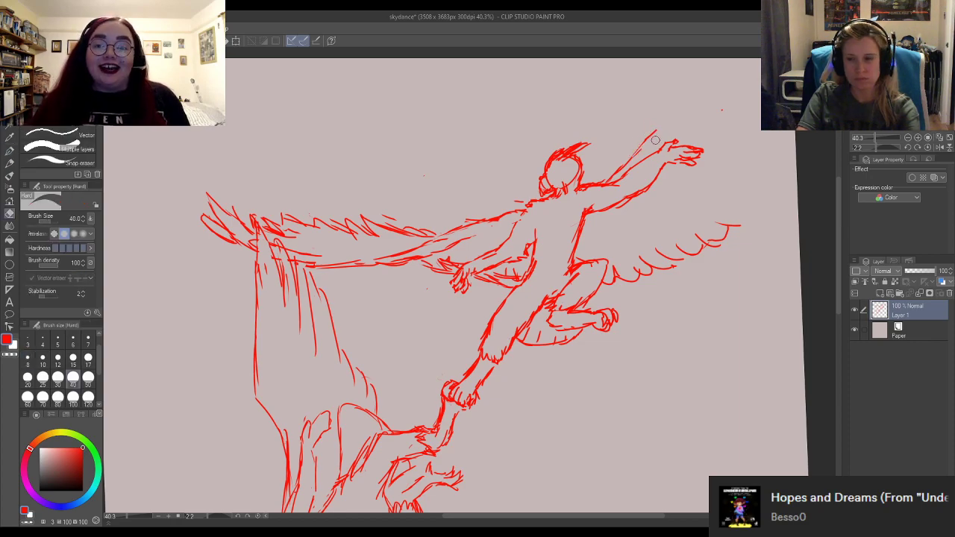
pyautogui.moveTo(634, 150); pyautogui.dragTo(656, 130)
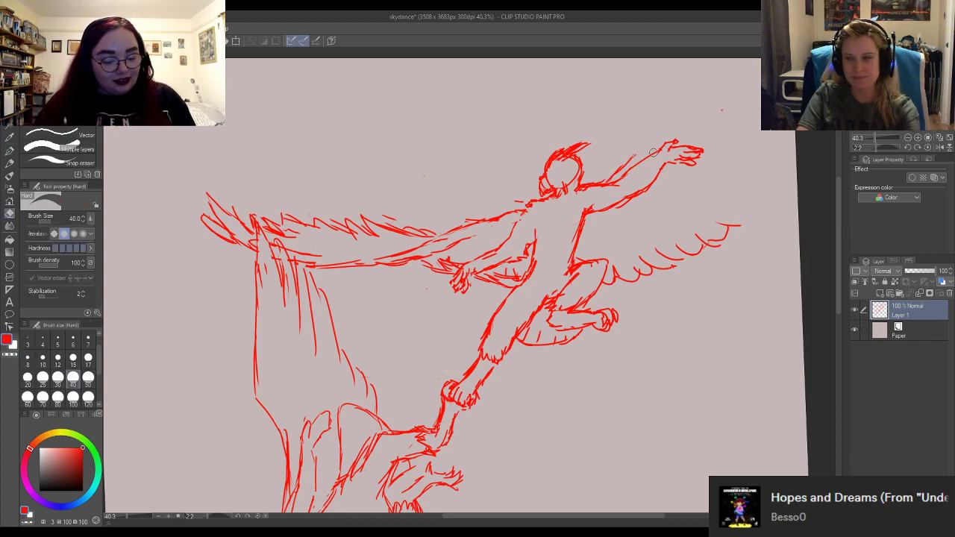
# Draw a new curved leading edge for the second wing, rising from the shoulder past the raised hand to a pointed tip.
pyautogui.click(9, 149)
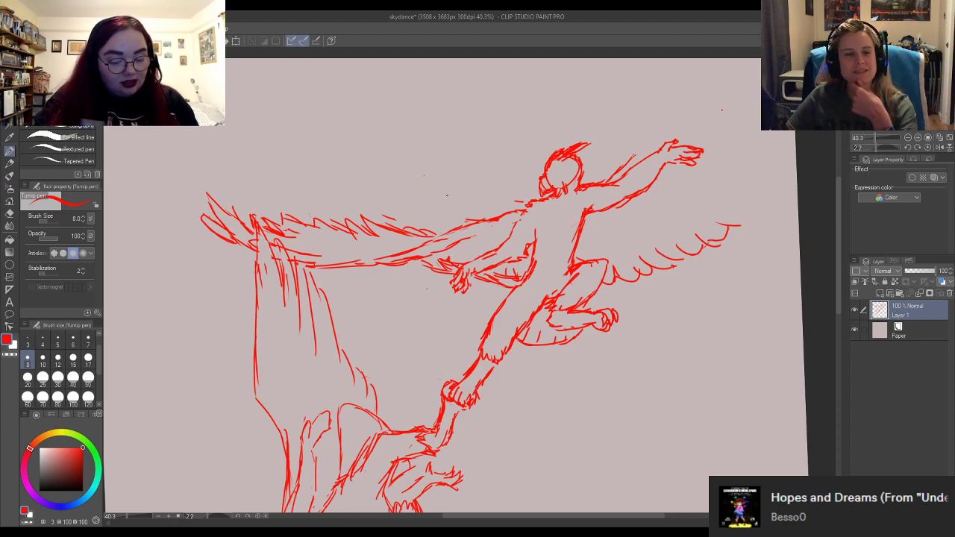
pyautogui.moveTo(447, 196); pyautogui.dragTo(358, 239)
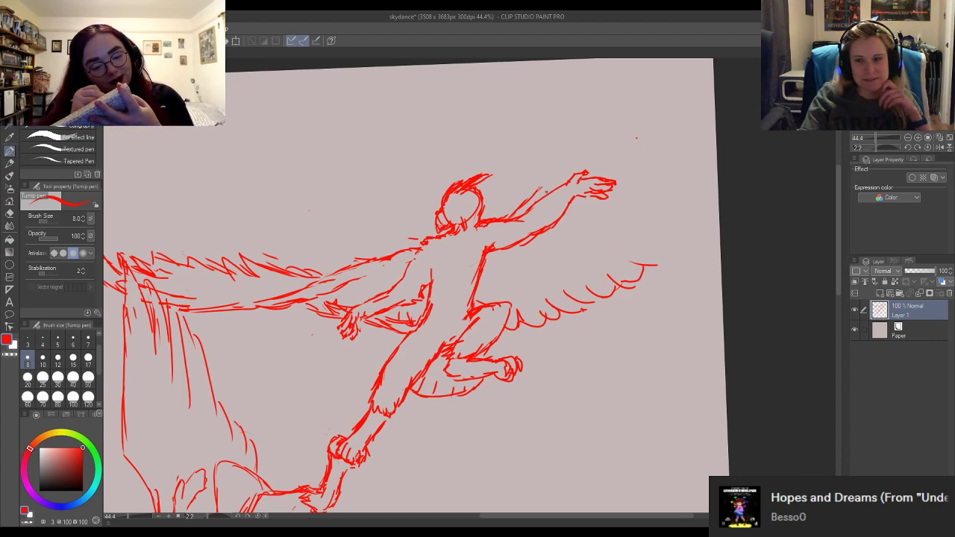
pyautogui.moveTo(538, 190); pyautogui.dragTo(553, 167)
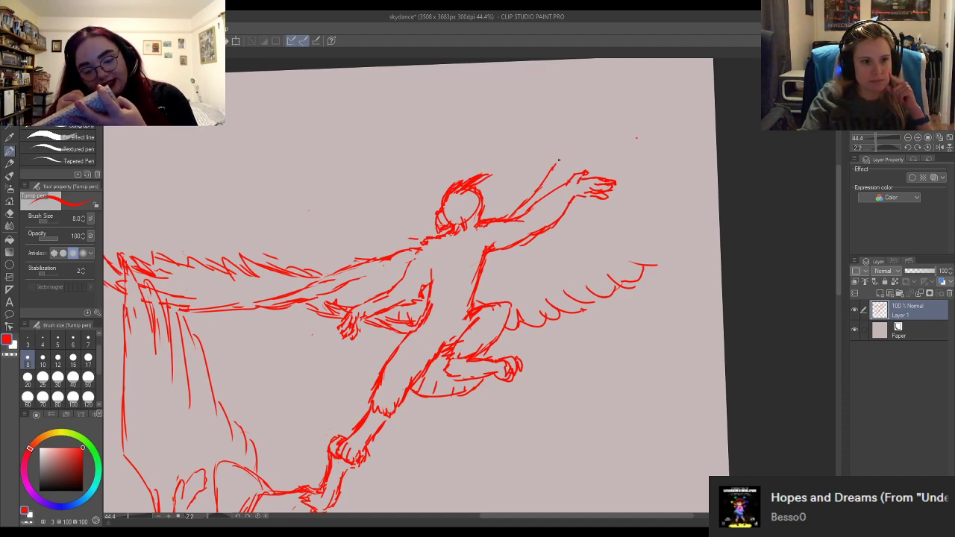
pyautogui.moveTo(557, 160)
pyautogui.mouseDown()
pyautogui.moveTo(616, 124)
pyautogui.moveTo(661, 79)
pyautogui.mouseUp()
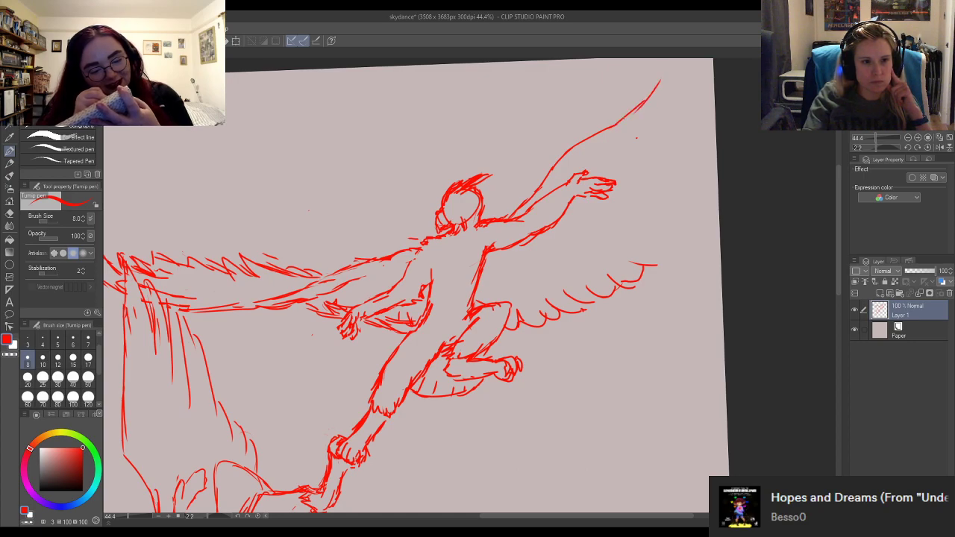
pyautogui.moveTo(619, 123)
pyautogui.mouseDown()
pyautogui.moveTo(668, 74)
pyautogui.moveTo(667, 95)
pyautogui.moveTo(692, 61)
pyautogui.mouseUp()
pyautogui.moveTo(643, 122)
pyautogui.mouseDown()
pyautogui.moveTo(661, 171)
pyautogui.moveTo(640, 164)
pyautogui.mouseUp()
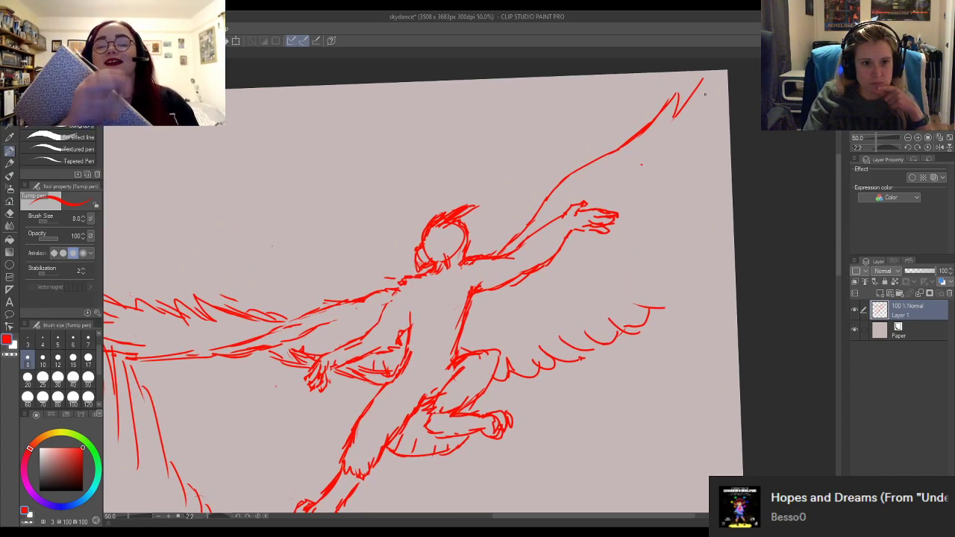
# Sketch long feathers fanning from the second wing's tip down to its scalloped edge, with short inner feather marks.
pyautogui.moveTo(681, 141)
pyautogui.mouseDown()
pyautogui.moveTo(728, 93)
pyautogui.moveTo(699, 117)
pyautogui.moveTo(717, 93)
pyautogui.mouseUp()
pyautogui.moveTo(699, 150); pyautogui.dragTo(714, 139)
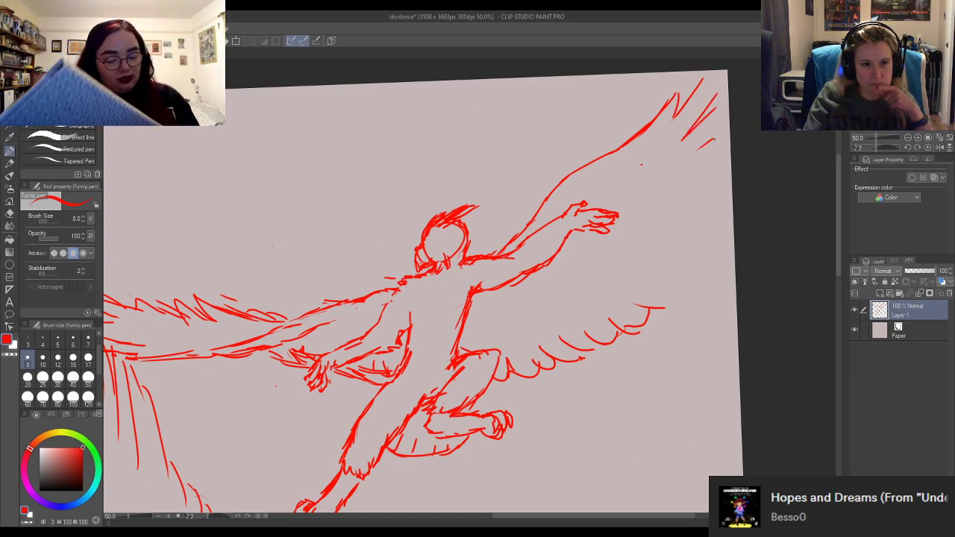
pyautogui.moveTo(670, 165)
pyautogui.mouseDown()
pyautogui.moveTo(721, 139)
pyautogui.moveTo(720, 149)
pyautogui.mouseUp()
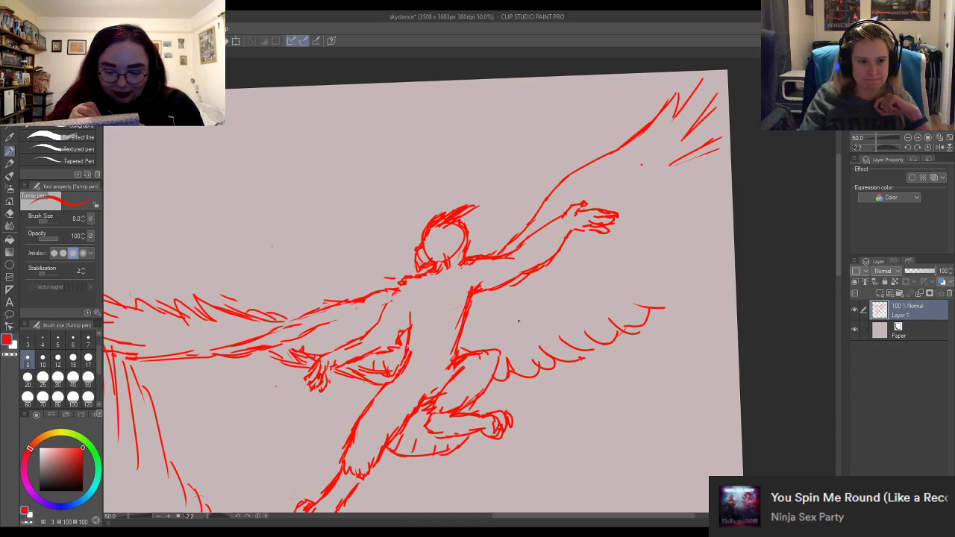
pyautogui.moveTo(497, 315)
pyautogui.mouseDown()
pyautogui.moveTo(521, 316)
pyautogui.moveTo(510, 312)
pyautogui.moveTo(601, 273)
pyautogui.mouseUp()
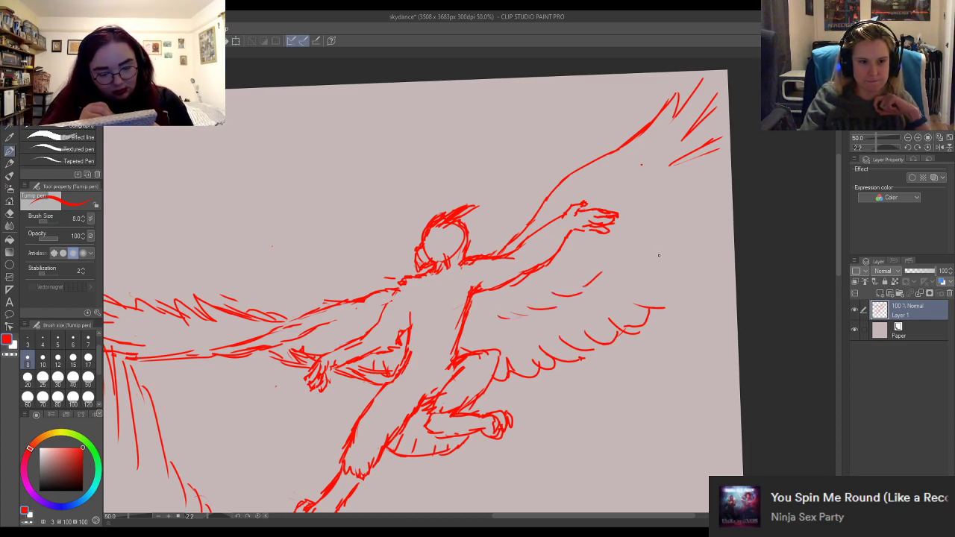
pyautogui.moveTo(661, 309)
pyautogui.mouseDown()
pyautogui.moveTo(710, 286)
pyautogui.moveTo(728, 247)
pyautogui.mouseUp()
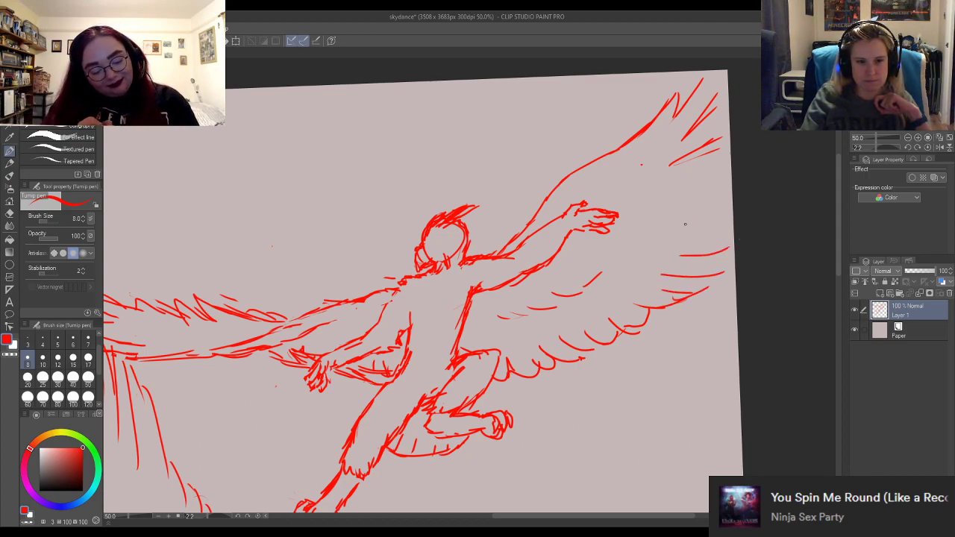
pyautogui.moveTo(688, 222)
pyautogui.mouseDown()
pyautogui.moveTo(752, 188)
pyautogui.moveTo(731, 166)
pyautogui.mouseUp()
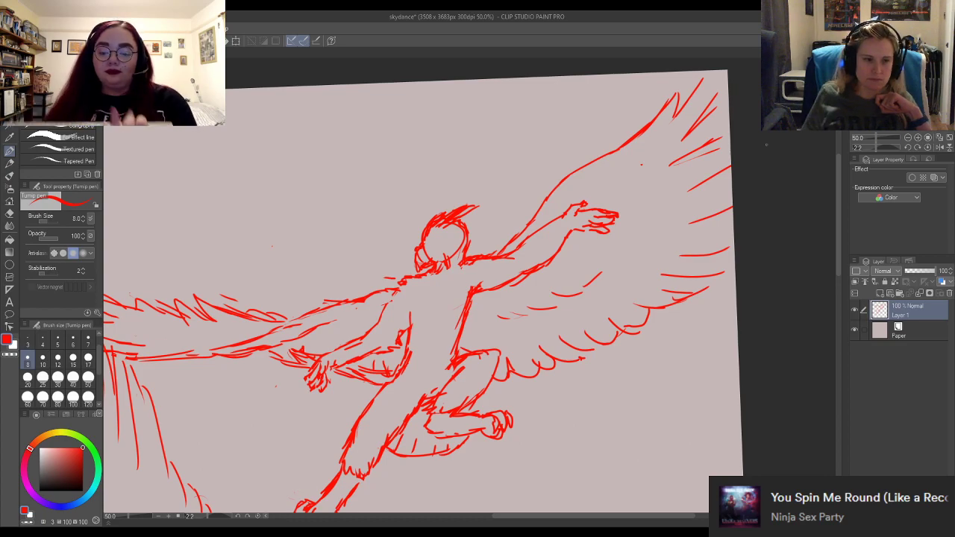
pyautogui.scroll(-1, 472, 238)
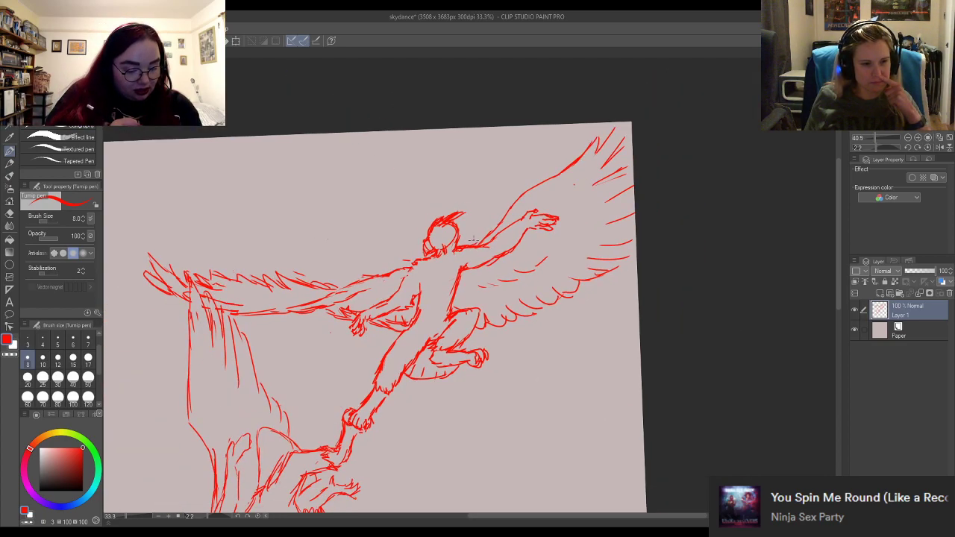
# Lasso the lower figure's head, torso and folded arm, scale them to 92% and shift them slightly up toward the legs.
pyautogui.scroll(-1, 472, 241)
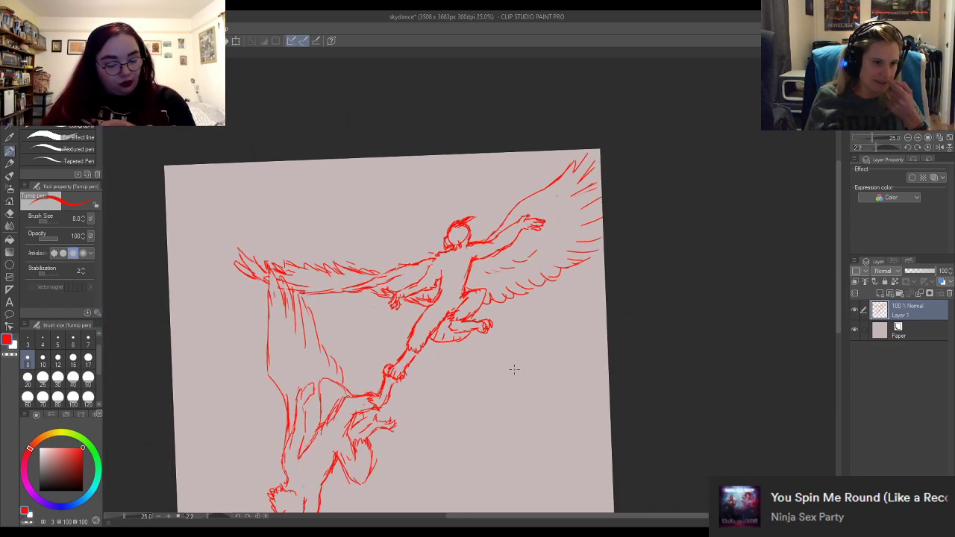
pyautogui.scroll(3, 514, 368)
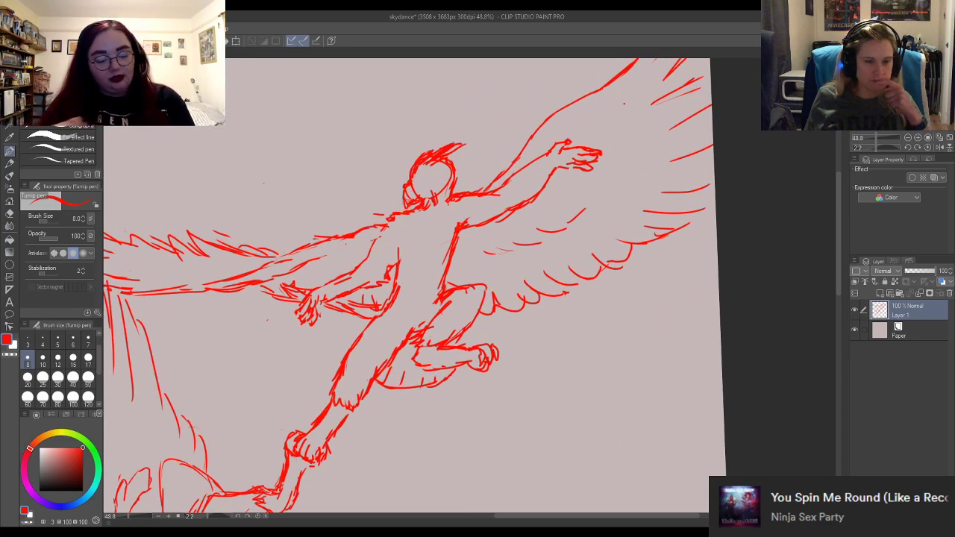
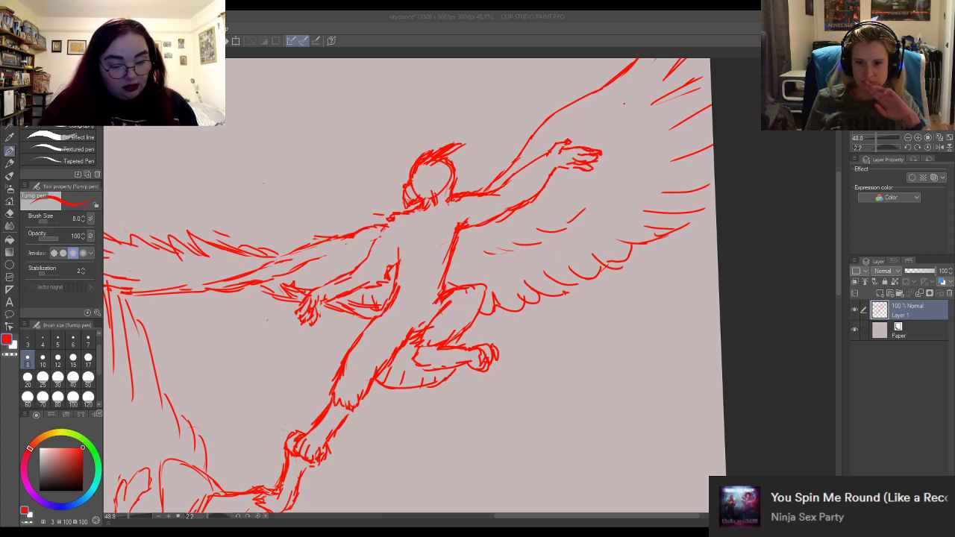
pyautogui.scroll(-4, 407, 287)
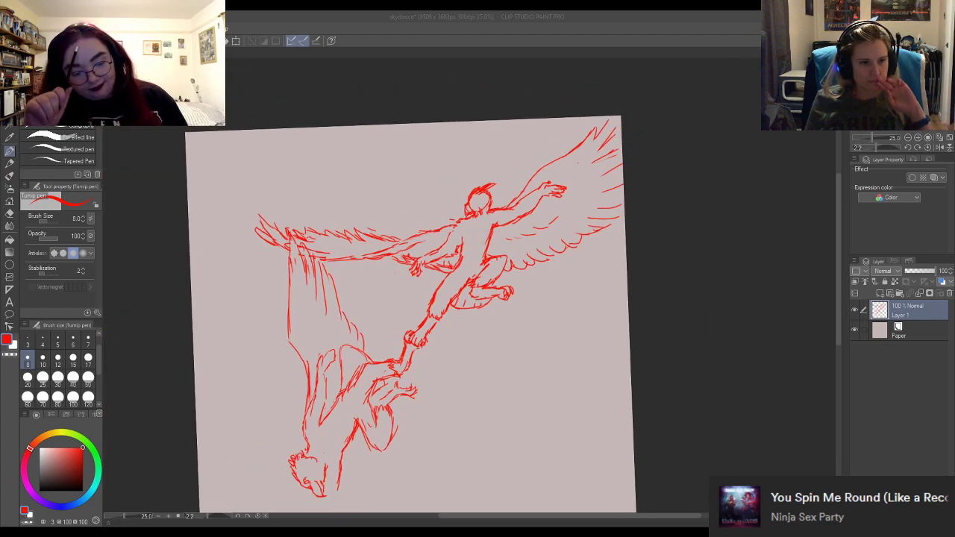
pyautogui.scroll(1, 417, 314)
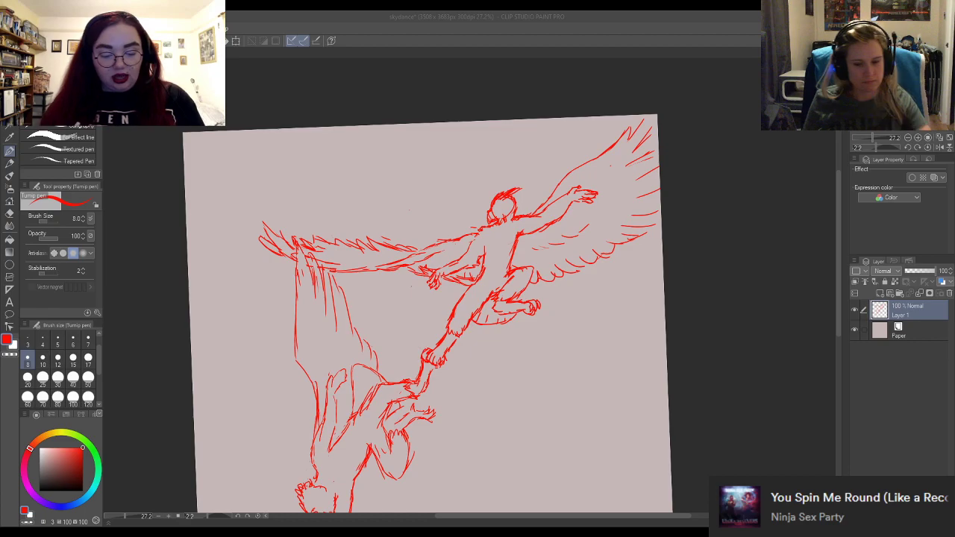
pyautogui.scroll(-1, 522, 199)
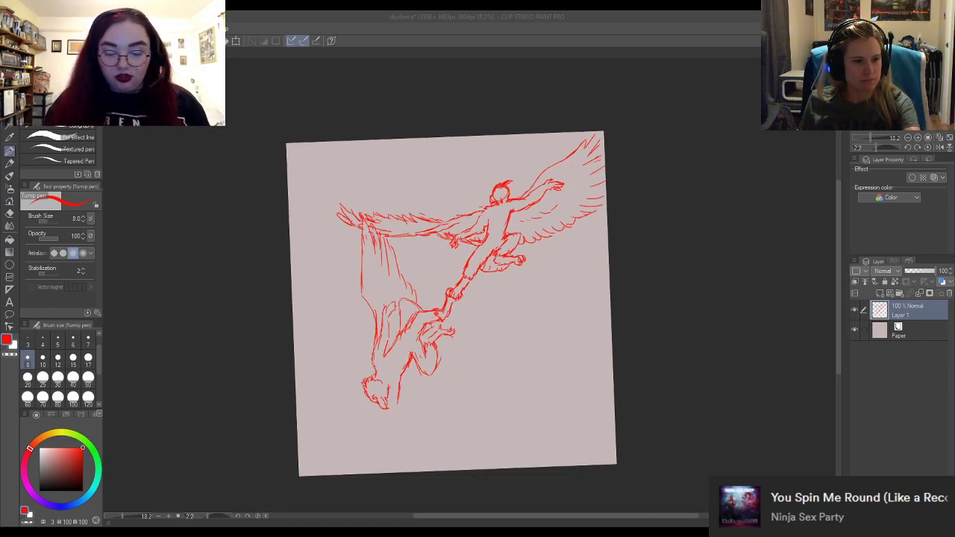
pyautogui.scroll(1, 337, 366)
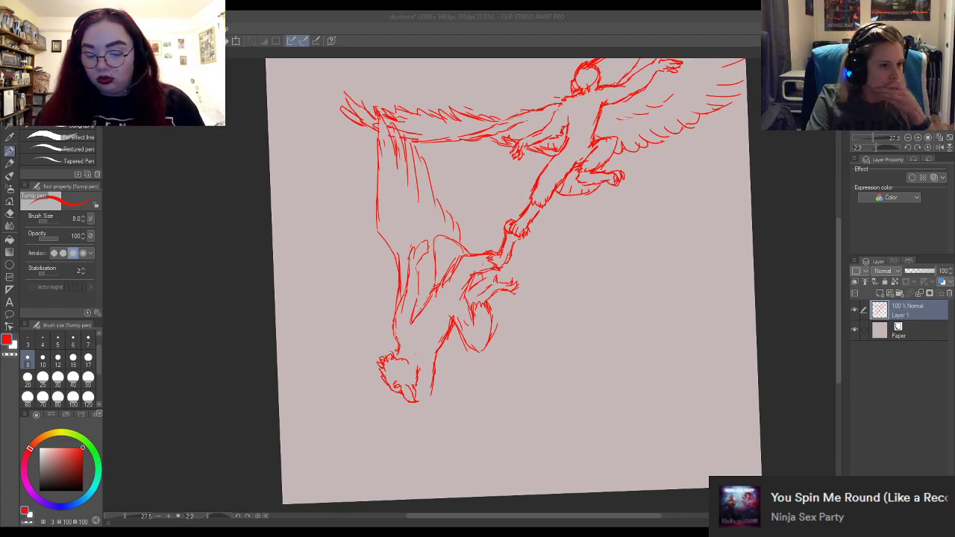
pyautogui.press('m')
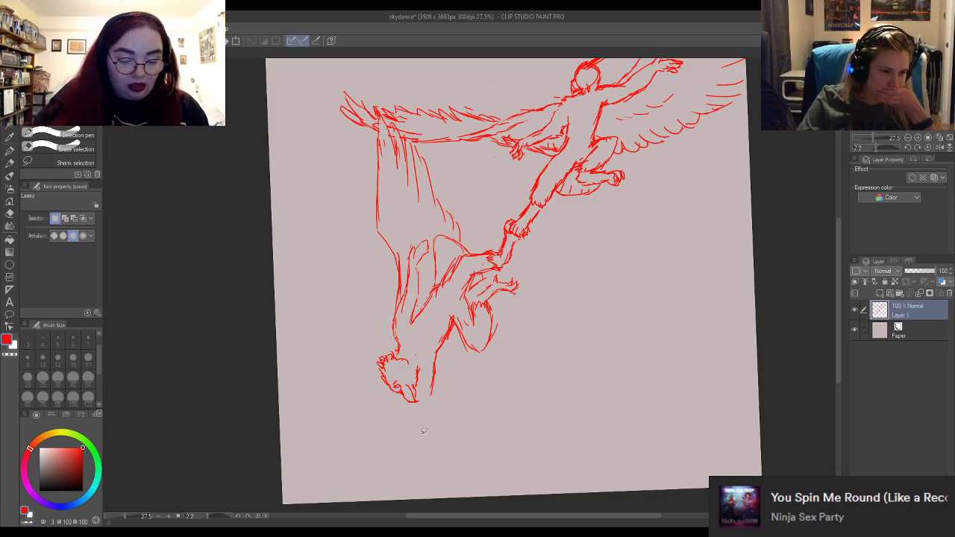
pyautogui.moveTo(422, 431)
pyautogui.mouseDown()
pyautogui.moveTo(532, 336)
pyautogui.moveTo(485, 295)
pyautogui.moveTo(435, 277)
pyautogui.moveTo(431, 255)
pyautogui.moveTo(396, 270)
pyautogui.moveTo(395, 305)
pyautogui.moveTo(401, 437)
pyautogui.moveTo(426, 433)
pyautogui.mouseUp()
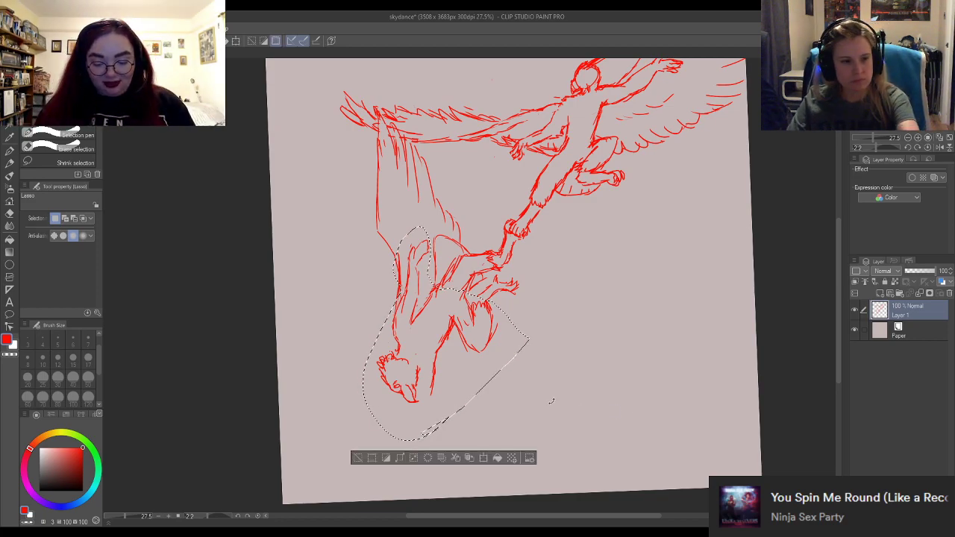
pyautogui.hotkey('ctrl', 't')
pyautogui.moveTo(364, 441); pyautogui.dragTo(379, 423)
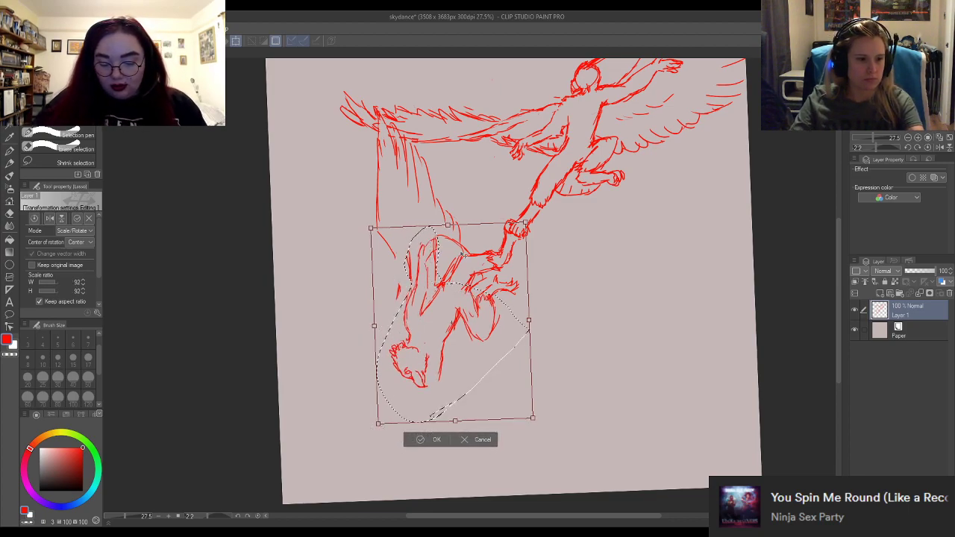
pyautogui.press('Return')
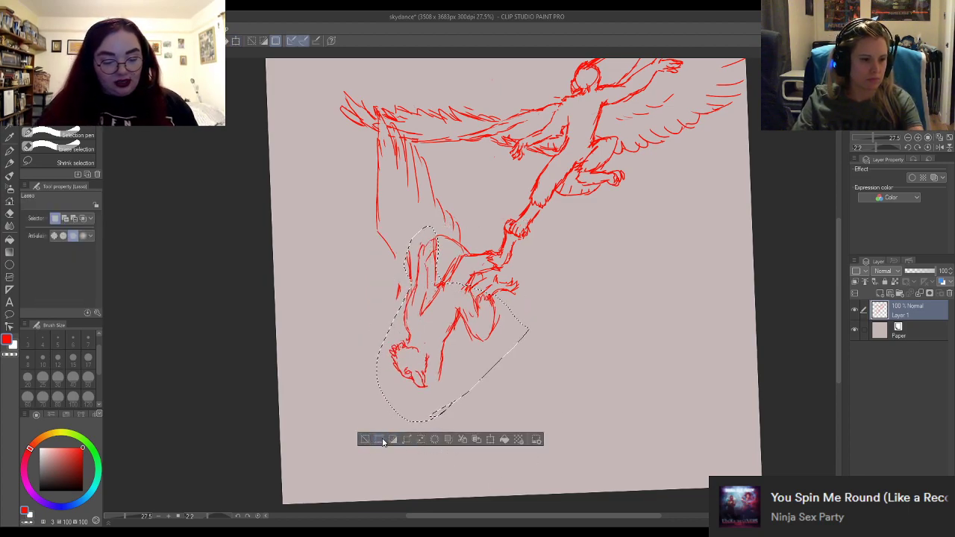
# Lasso only the lower figure's head, apply a transform at 100% scale and clear the selection.
pyautogui.moveTo(440, 428)
pyautogui.mouseDown()
pyautogui.moveTo(485, 373)
pyautogui.moveTo(379, 392)
pyautogui.moveTo(431, 390)
pyautogui.moveTo(434, 354)
pyautogui.moveTo(422, 342)
pyautogui.moveTo(408, 337)
pyautogui.moveTo(397, 395)
pyautogui.moveTo(363, 398)
pyautogui.mouseUp()
pyautogui.hotkey('ctrl', 'd')
pyautogui.hotkey('ctrl', 't')
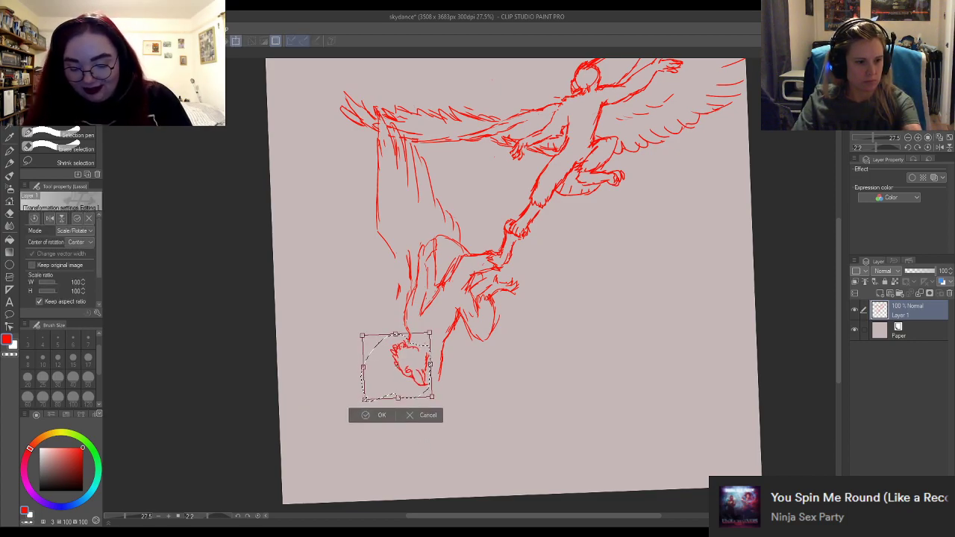
pyautogui.click(380, 417)
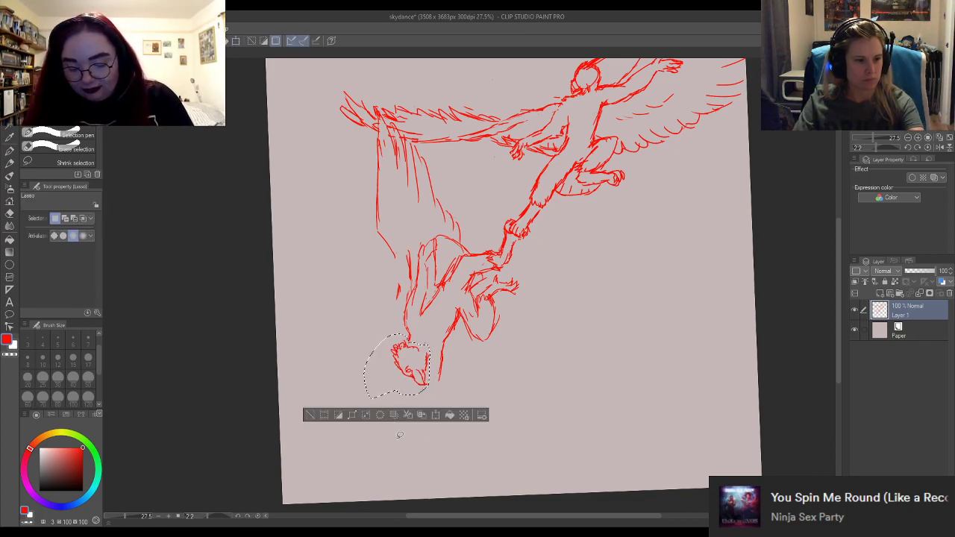
pyautogui.hotkey('ctrl', 'd')
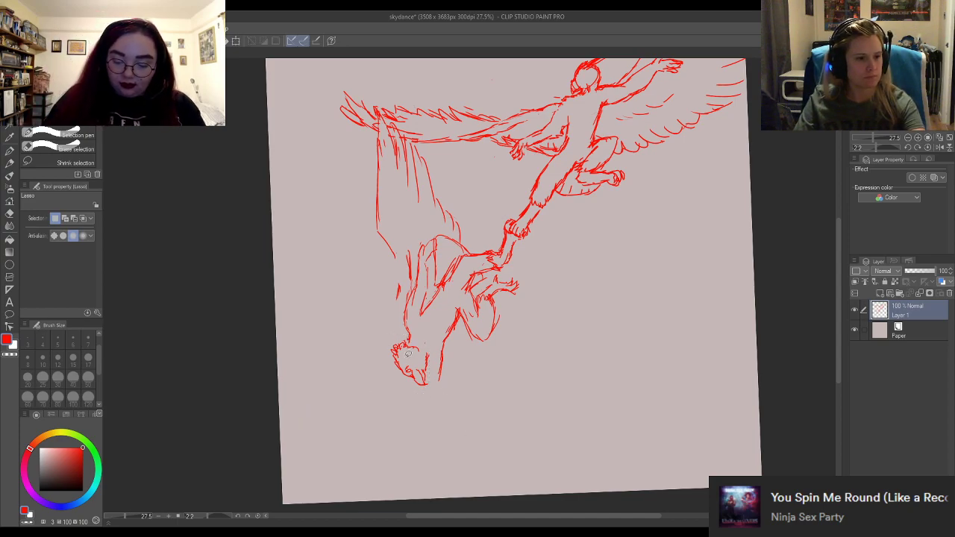
# Erase the construction circle inside the upper figure's head, keeping the outer outline, crest and jaw.
pyautogui.press('r')
pyautogui.moveTo(674, 202)
pyautogui.mouseDown()
pyautogui.moveTo(680, 313)
pyautogui.moveTo(455, 437)
pyautogui.moveTo(388, 421)
pyautogui.moveTo(373, 433)
pyautogui.mouseUp()
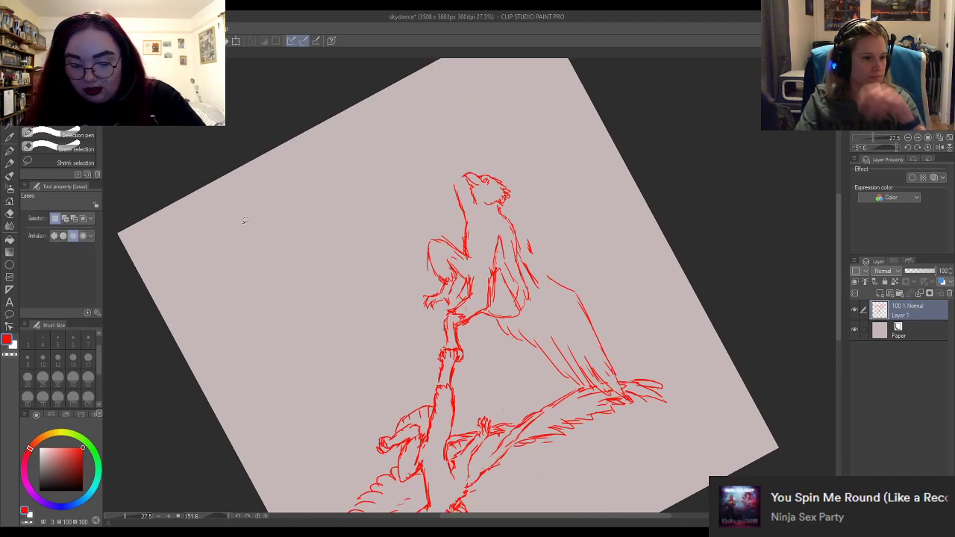
pyautogui.press('r')
pyautogui.moveTo(393, 359)
pyautogui.mouseDown()
pyautogui.moveTo(411, 348)
pyautogui.moveTo(488, 172)
pyautogui.moveTo(590, 231)
pyautogui.moveTo(607, 228)
pyautogui.mouseUp()
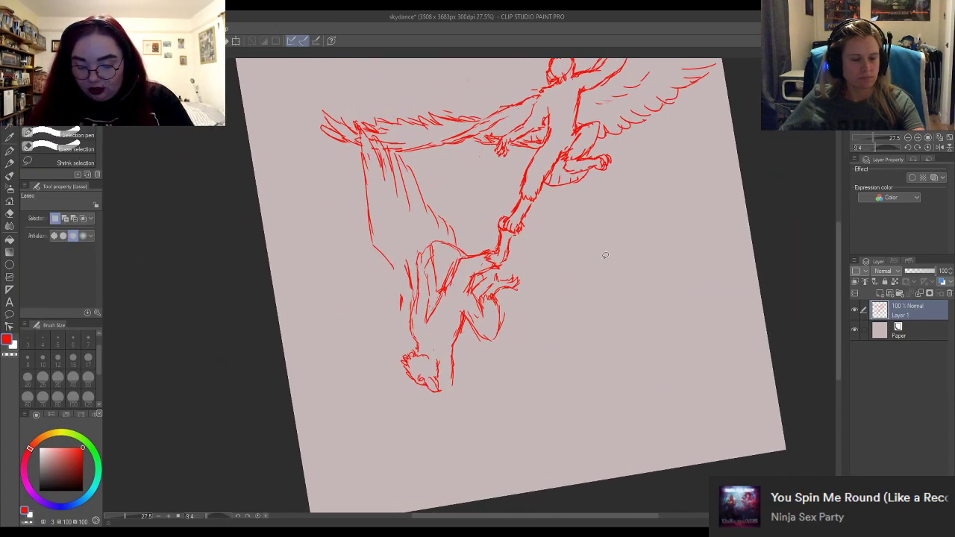
pyautogui.scroll(-3, 605, 255)
pyautogui.scroll(6, 582, 260)
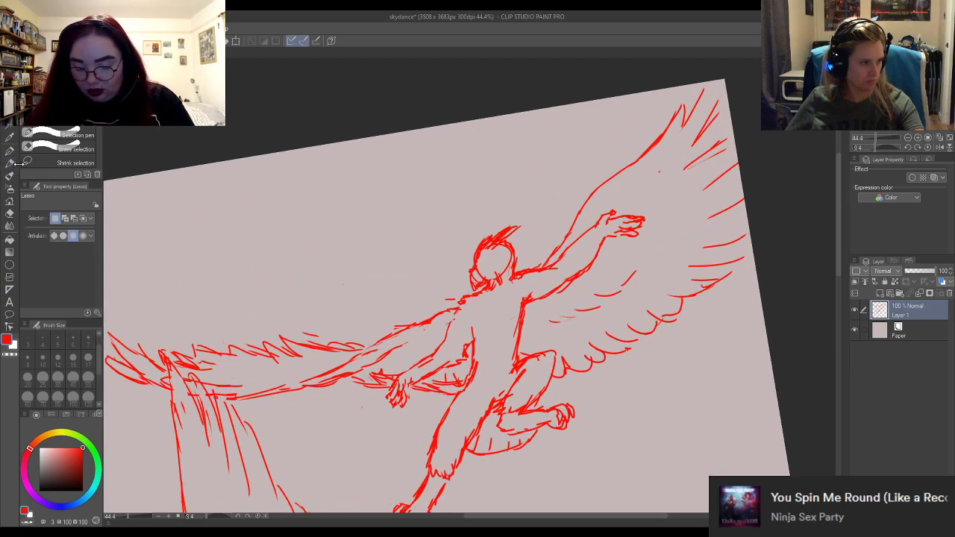
pyautogui.click(10, 150)
pyautogui.scroll(5, 508, 298)
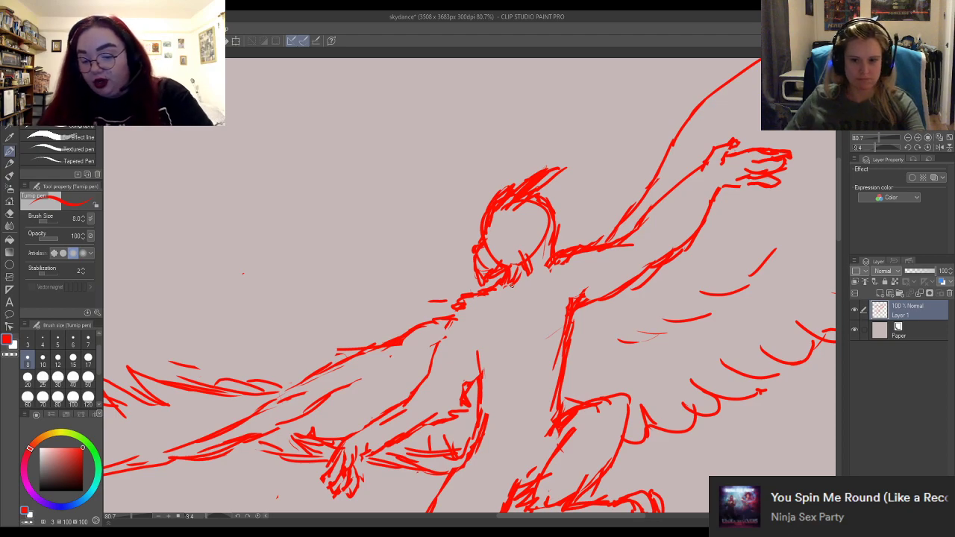
pyautogui.press('e')
pyautogui.moveTo(527, 273)
pyautogui.mouseDown()
pyautogui.moveTo(522, 230)
pyautogui.moveTo(537, 235)
pyautogui.moveTo(530, 277)
pyautogui.moveTo(520, 283)
pyautogui.moveTo(535, 252)
pyautogui.moveTo(498, 261)
pyautogui.mouseUp()
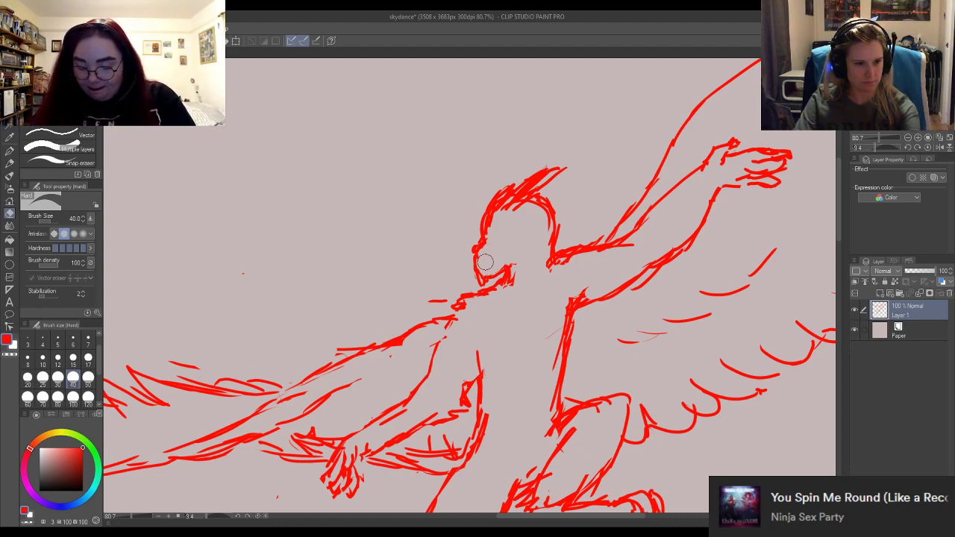
# Sketch the upper figure's face with a smiling mouth, a nose, a round eye with pupil and a curved marking behind it.
pyautogui.press('p')
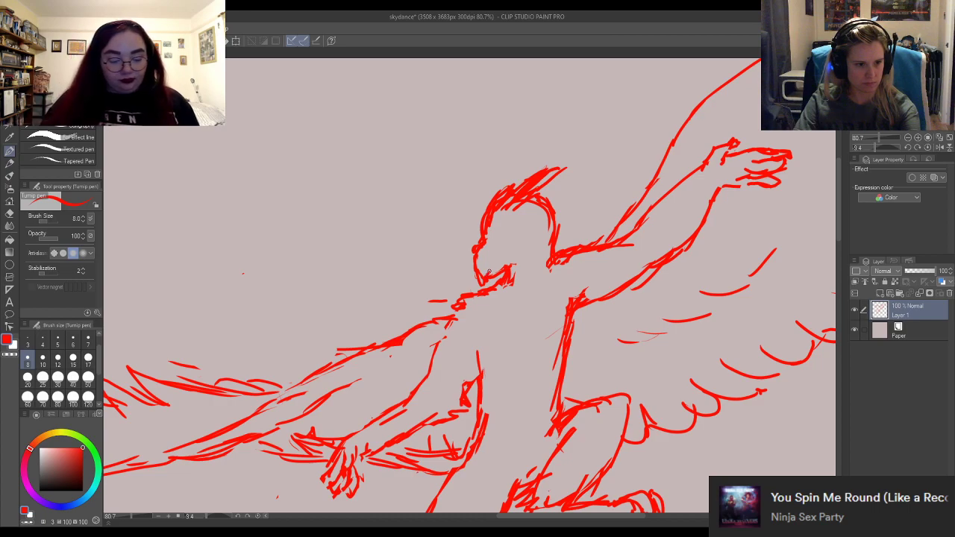
pyautogui.moveTo(491, 272)
pyautogui.mouseDown()
pyautogui.moveTo(513, 254)
pyautogui.moveTo(505, 263)
pyautogui.mouseUp()
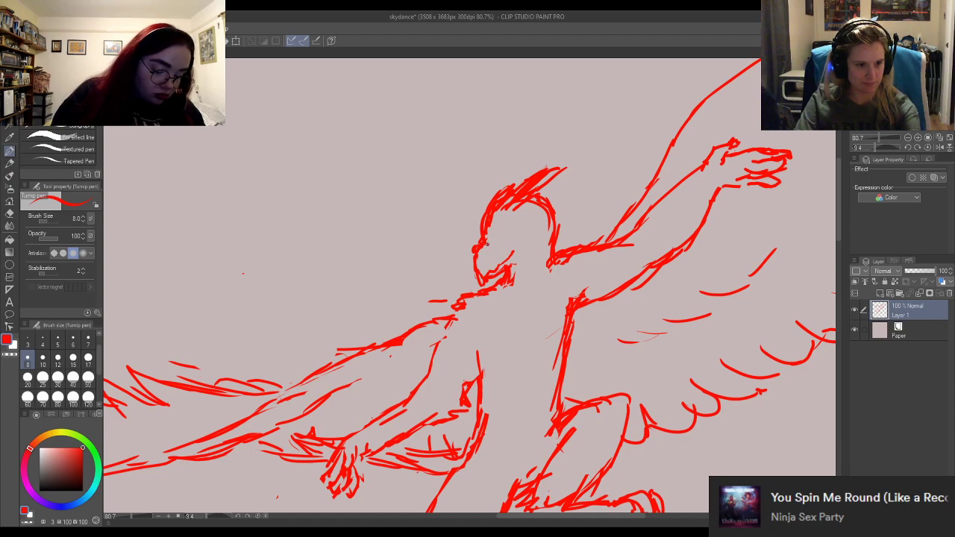
pyautogui.moveTo(485, 244)
pyautogui.mouseDown()
pyautogui.moveTo(499, 223)
pyautogui.moveTo(499, 238)
pyautogui.moveTo(511, 228)
pyautogui.moveTo(509, 236)
pyautogui.mouseUp()
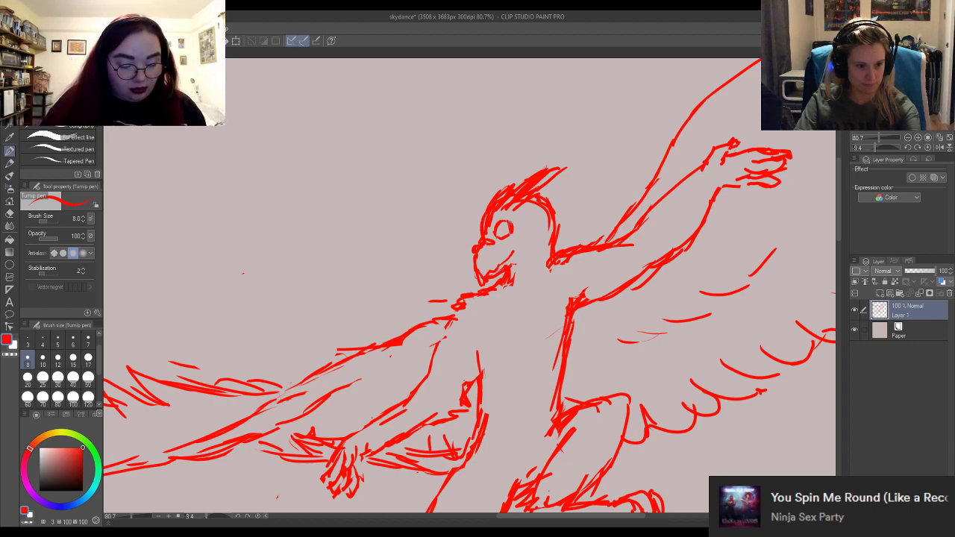
pyautogui.moveTo(523, 229); pyautogui.dragTo(537, 249)
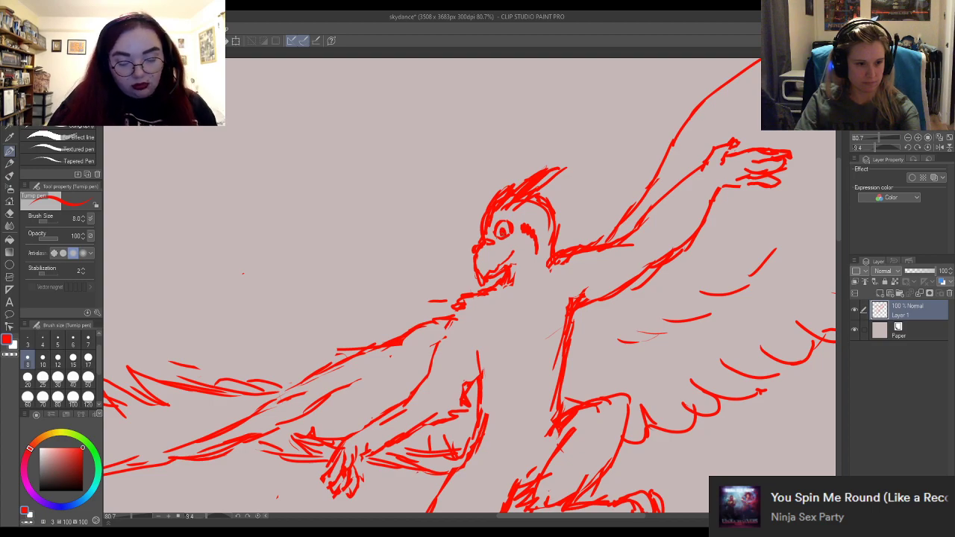
# Examine the composition of both figures at several scales and turn the canvas view back upright.
pyautogui.scroll(-6, 550, 127)
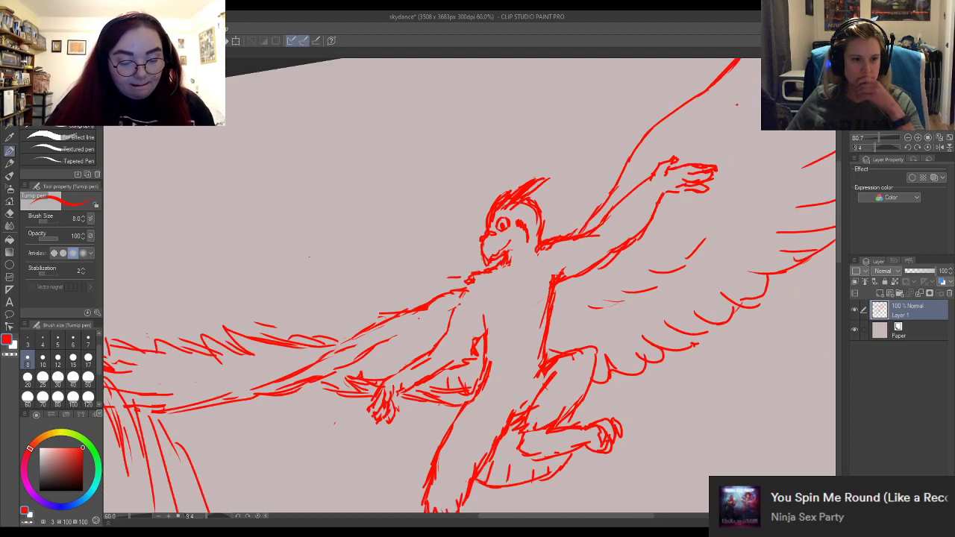
pyautogui.scroll(-1, 551, 126)
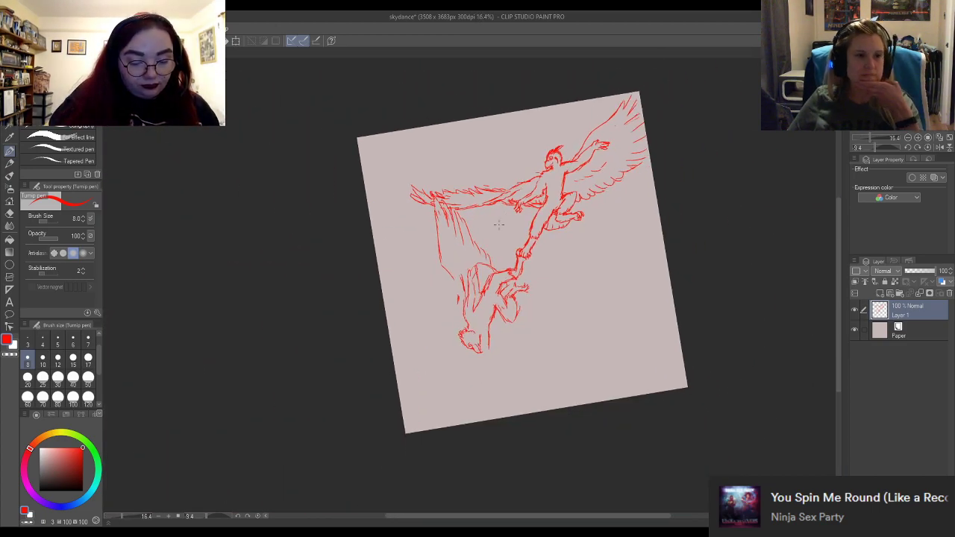
pyautogui.scroll(2, 542, 203)
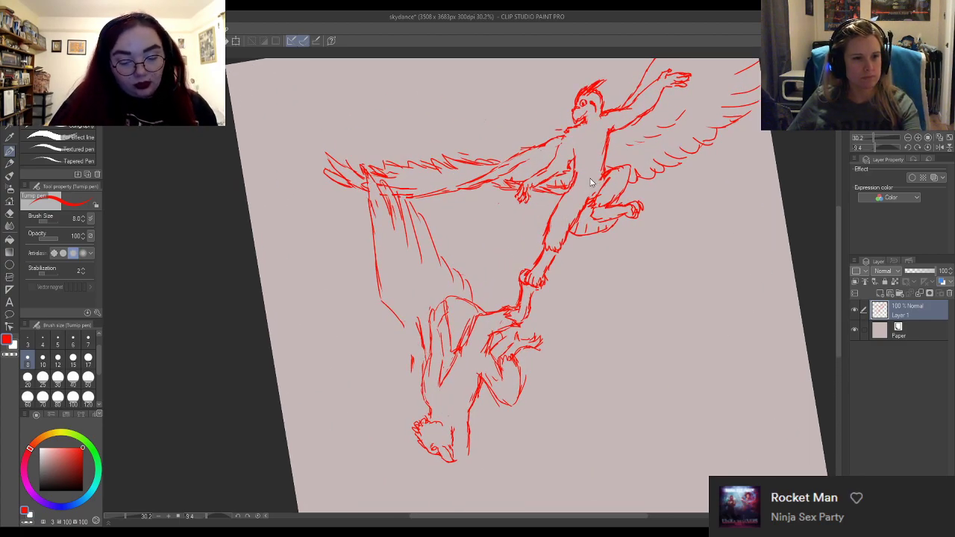
pyautogui.scroll(-2, 605, 241)
pyautogui.scroll(1, 653, 193)
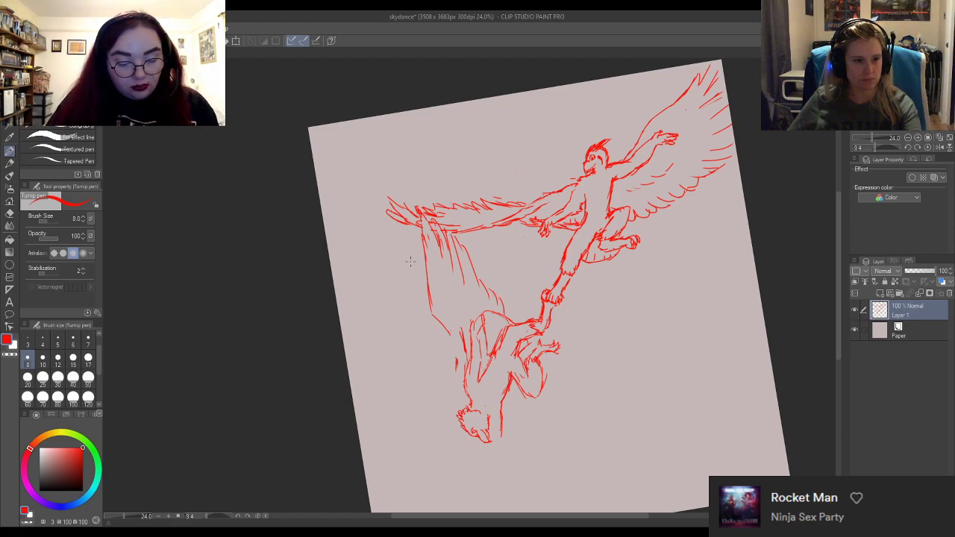
pyautogui.scroll(-1, 395, 244)
pyautogui.scroll(1, 395, 245)
pyautogui.press('r')
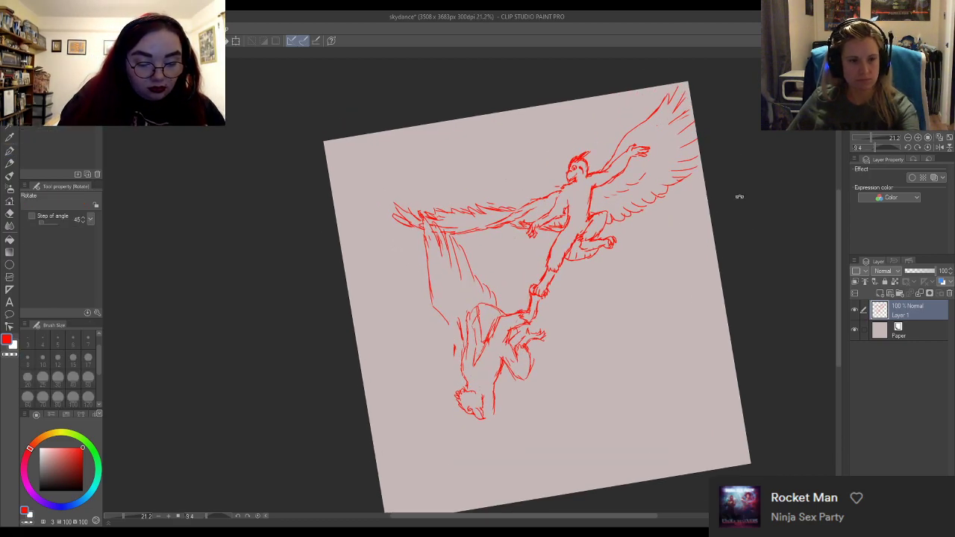
pyautogui.moveTo(738, 194); pyautogui.dragTo(756, 237)
pyautogui.press('p')
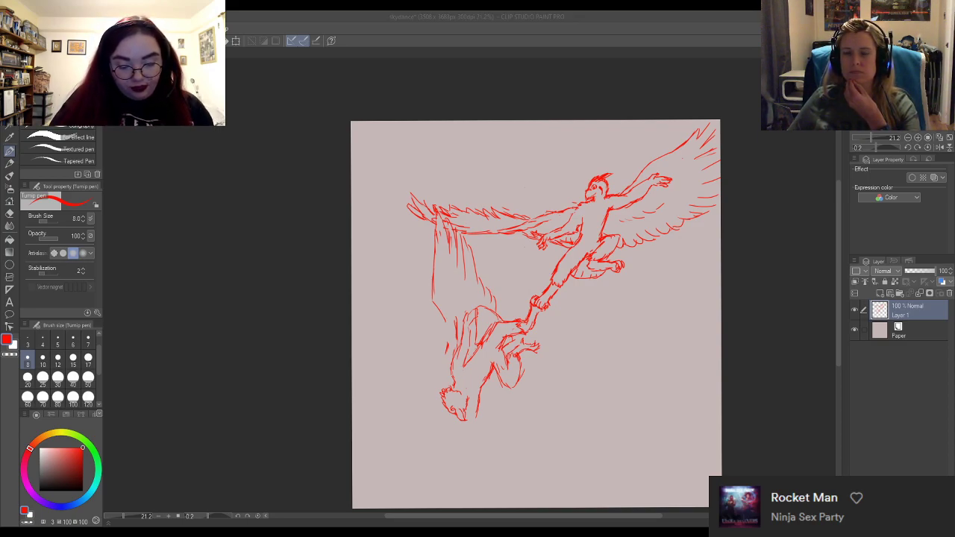
pyautogui.click(830, 411)
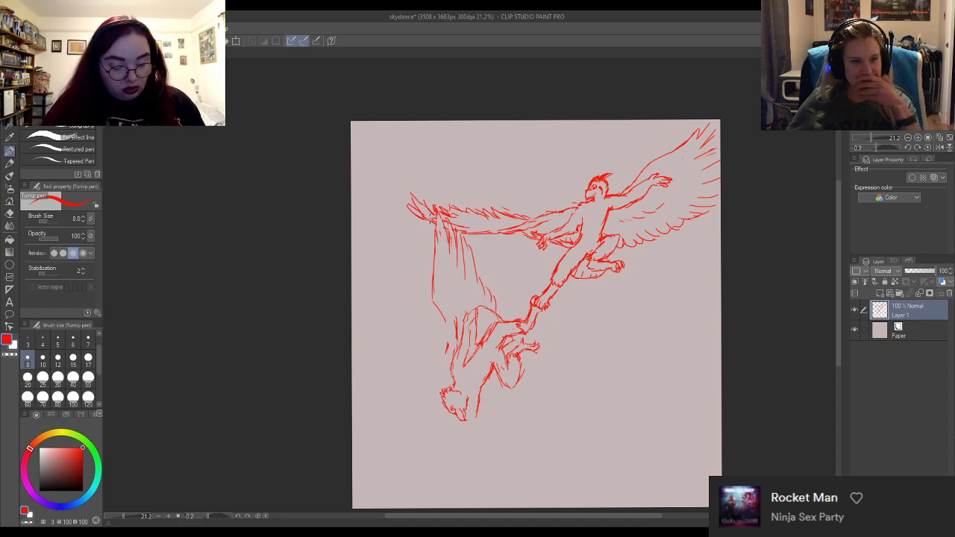
# Erase the top of the lower figure's raised wing where its lines overlap the upper figure's outstretched wing.
pyautogui.scroll(3, 501, 276)
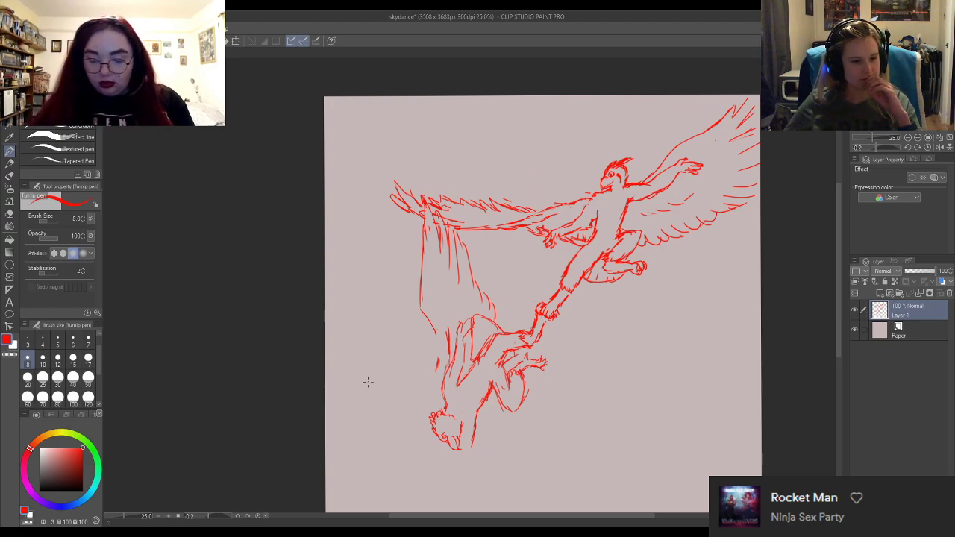
pyautogui.scroll(-2, 416, 437)
pyautogui.scroll(4, 398, 473)
pyautogui.scroll(1, 455, 326)
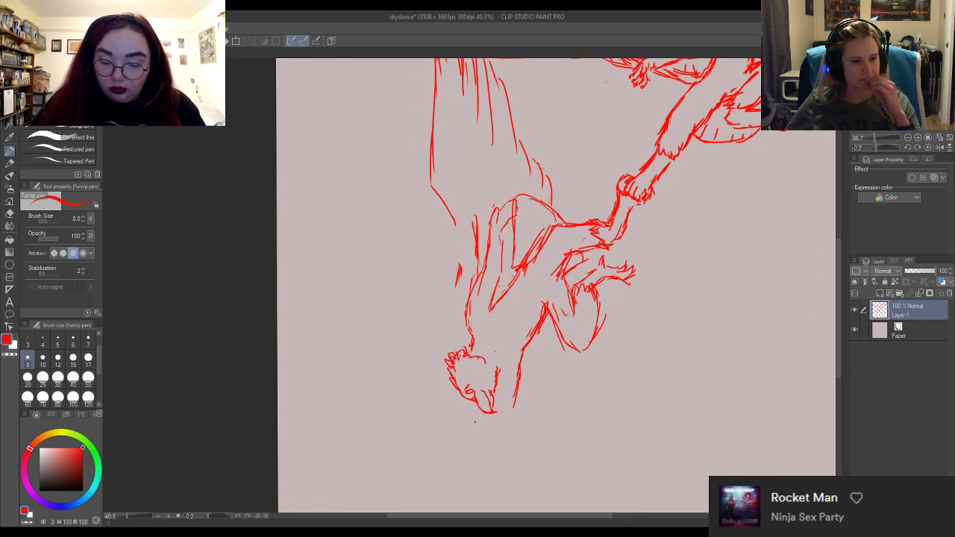
pyautogui.scroll(2, 454, 326)
pyautogui.scroll(-3, 460, 335)
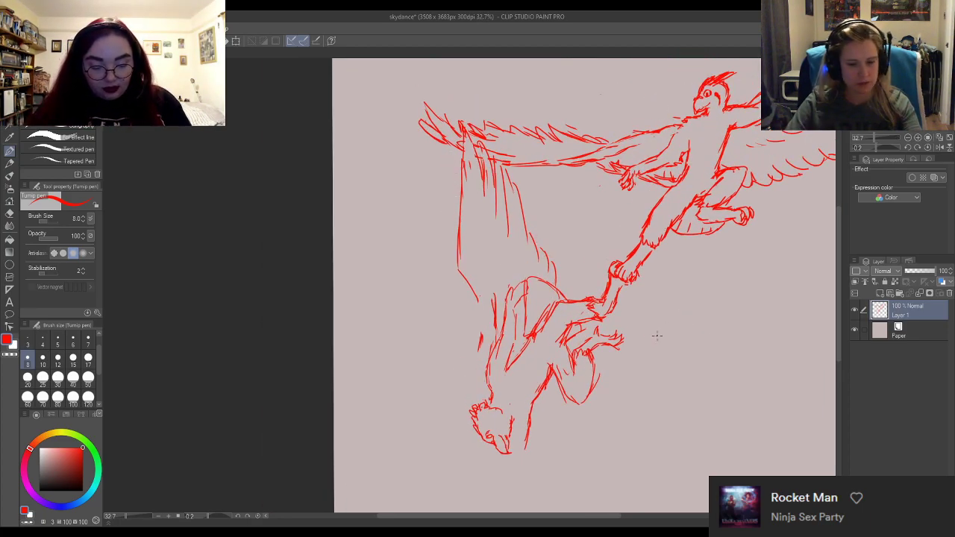
pyautogui.press('e')
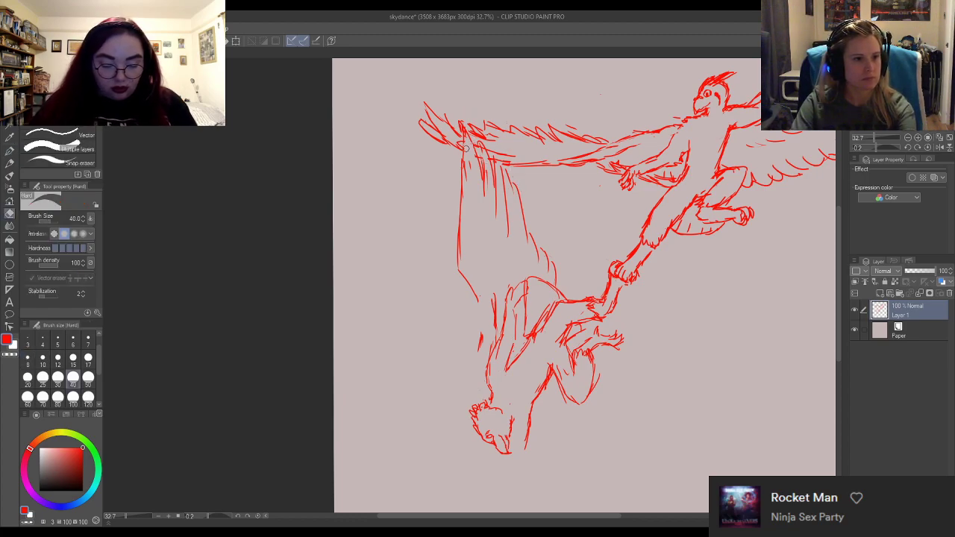
pyautogui.moveTo(465, 148)
pyautogui.mouseDown()
pyautogui.moveTo(463, 125)
pyautogui.moveTo(464, 167)
pyautogui.moveTo(472, 138)
pyautogui.moveTo(502, 171)
pyautogui.moveTo(448, 156)
pyautogui.moveTo(468, 139)
pyautogui.moveTo(487, 147)
pyautogui.moveTo(456, 122)
pyautogui.moveTo(487, 149)
pyautogui.moveTo(467, 151)
pyautogui.moveTo(490, 157)
pyautogui.moveTo(462, 164)
pyautogui.mouseUp()
pyautogui.press('p')
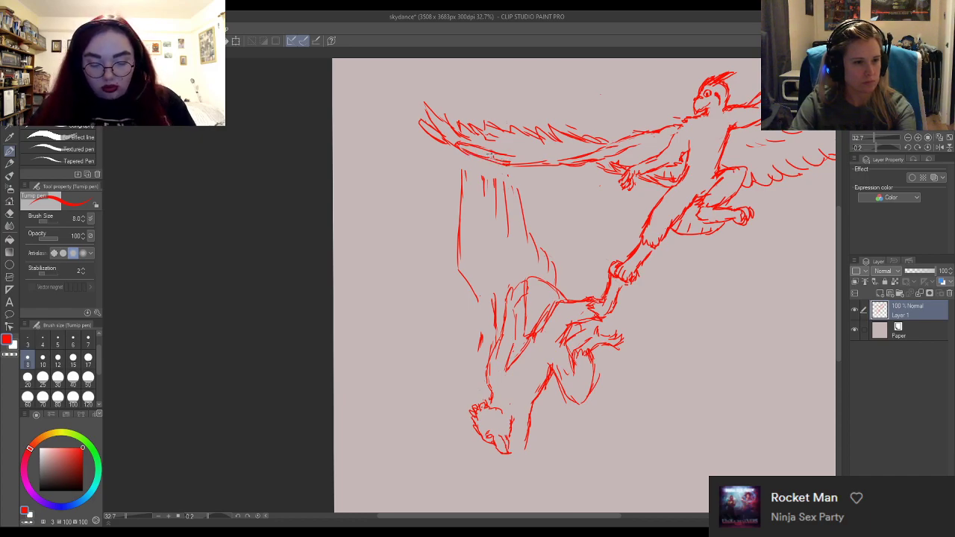
pyautogui.press('e')
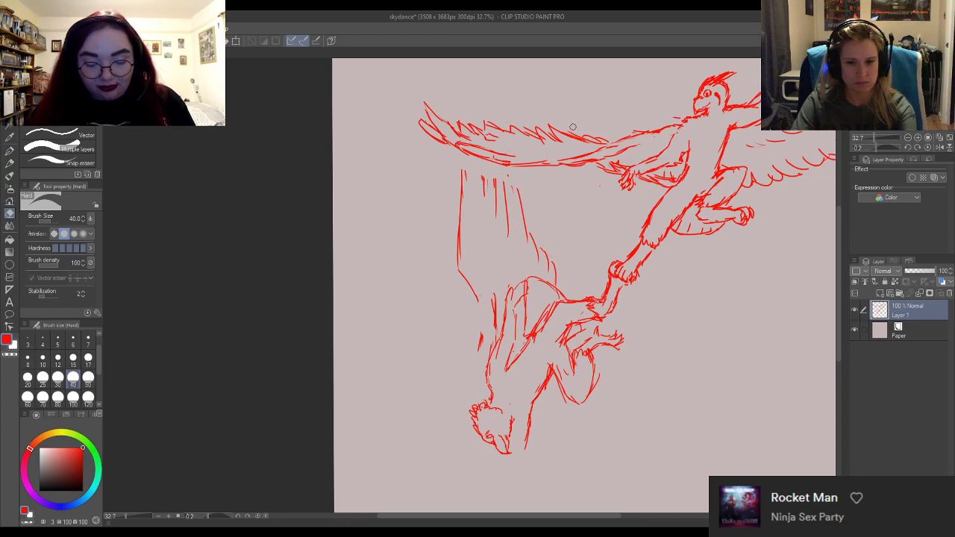
pyautogui.press('p')
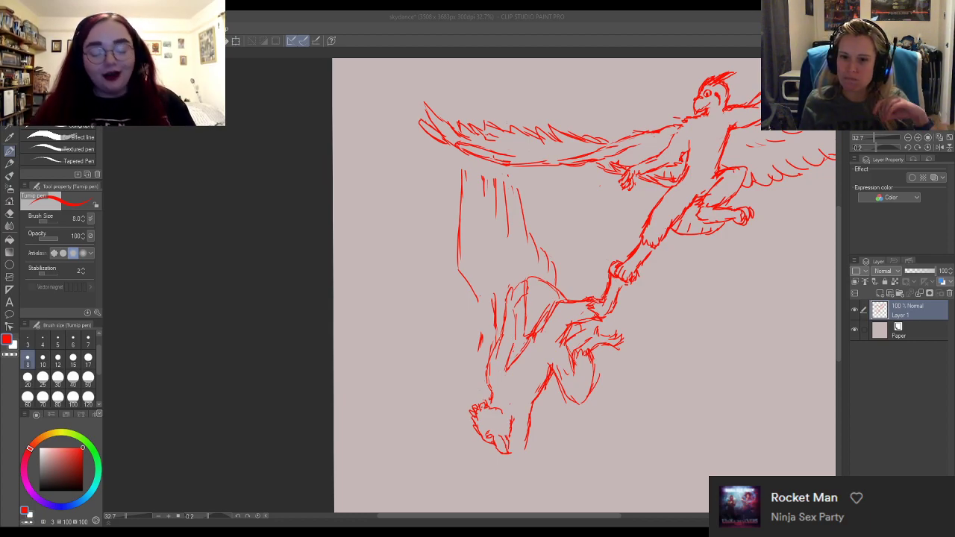
pyautogui.click(661, 356)
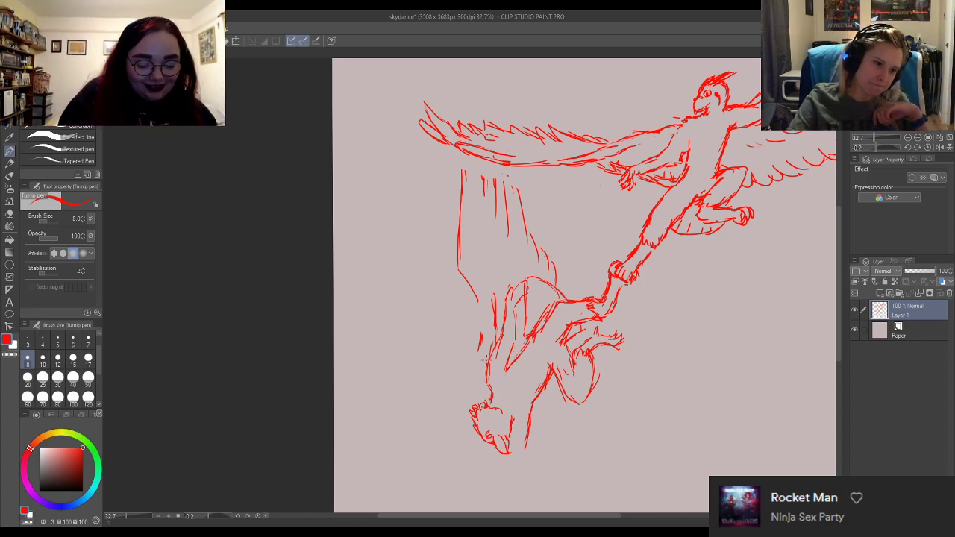
# Sketch a new leading edge for the lower figure's raised wing, running outward from the shoulder and bending upward.
pyautogui.moveTo(486, 361); pyautogui.dragTo(457, 309)
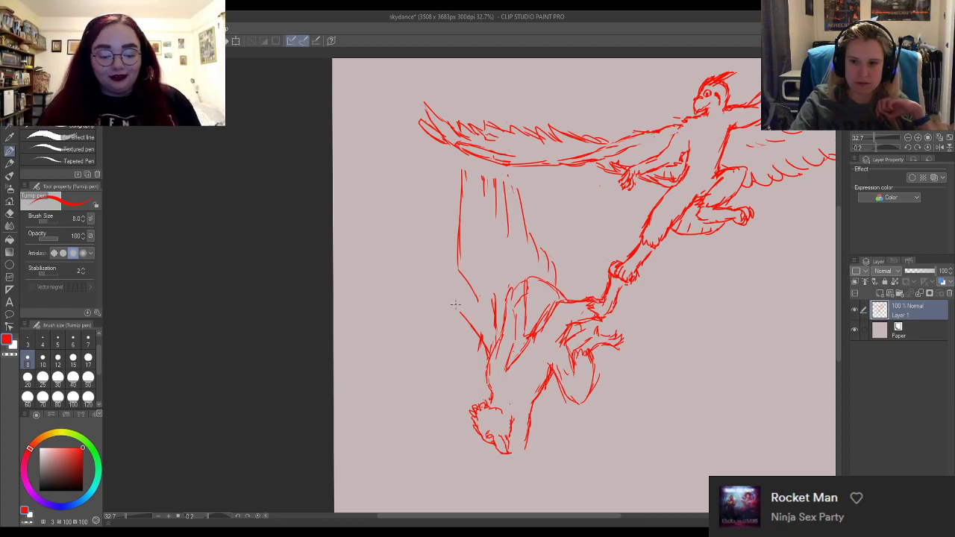
pyautogui.moveTo(469, 319)
pyautogui.mouseDown()
pyautogui.moveTo(444, 287)
pyautogui.moveTo(438, 249)
pyautogui.mouseUp()
pyautogui.moveTo(450, 285)
pyautogui.mouseDown()
pyautogui.moveTo(460, 298)
pyautogui.moveTo(449, 265)
pyautogui.mouseUp()
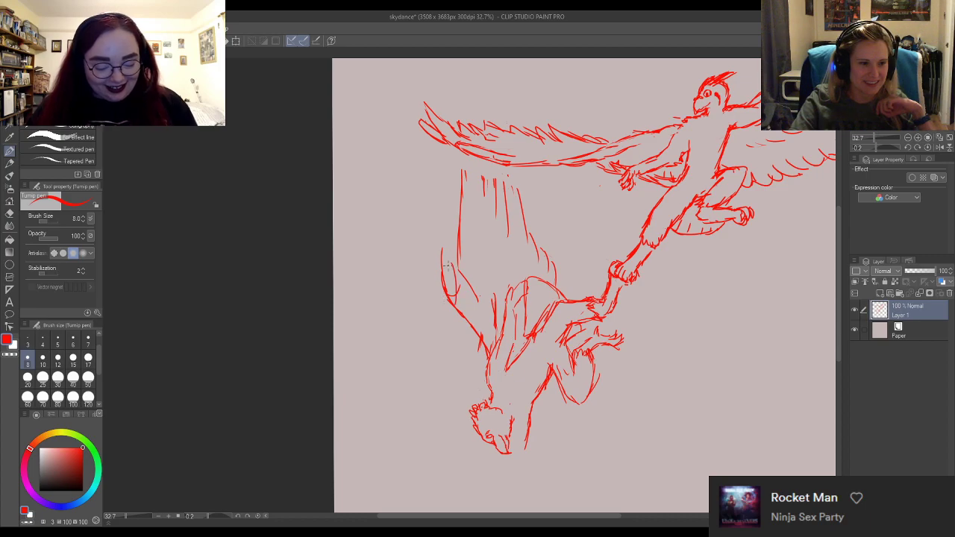
# Erase the lower figure's old raised-wing outline and feather lines, and add short strokes at the hand of its bent arm.
pyautogui.press('e')
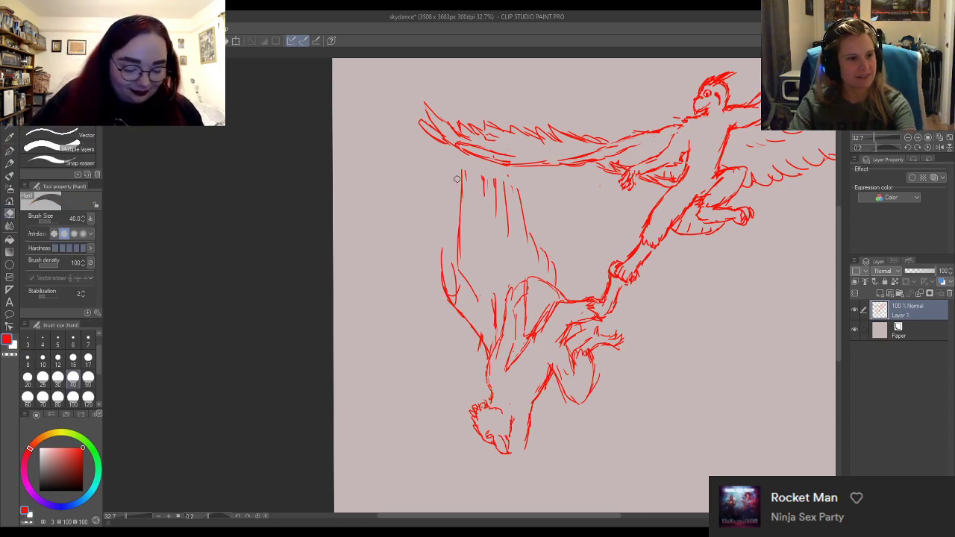
pyautogui.moveTo(459, 176)
pyautogui.mouseDown()
pyautogui.moveTo(459, 250)
pyautogui.moveTo(476, 298)
pyautogui.moveTo(451, 288)
pyautogui.moveTo(478, 300)
pyautogui.mouseUp()
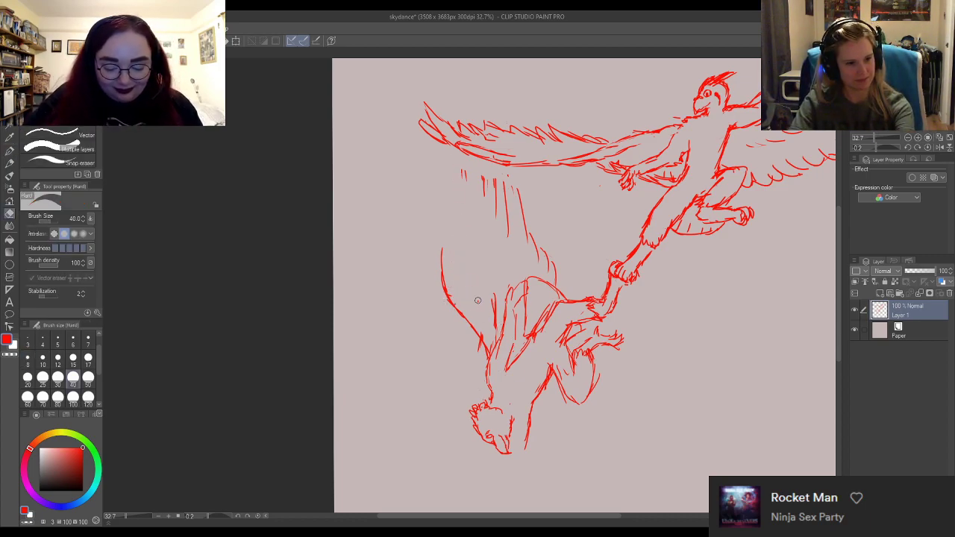
pyautogui.moveTo(463, 181)
pyautogui.mouseDown()
pyautogui.moveTo(492, 220)
pyautogui.moveTo(463, 234)
pyautogui.moveTo(468, 193)
pyautogui.moveTo(492, 183)
pyautogui.moveTo(506, 229)
pyautogui.moveTo(515, 195)
pyautogui.moveTo(505, 173)
pyautogui.moveTo(532, 255)
pyautogui.moveTo(557, 277)
pyautogui.moveTo(544, 271)
pyautogui.moveTo(552, 278)
pyautogui.moveTo(523, 288)
pyautogui.mouseUp()
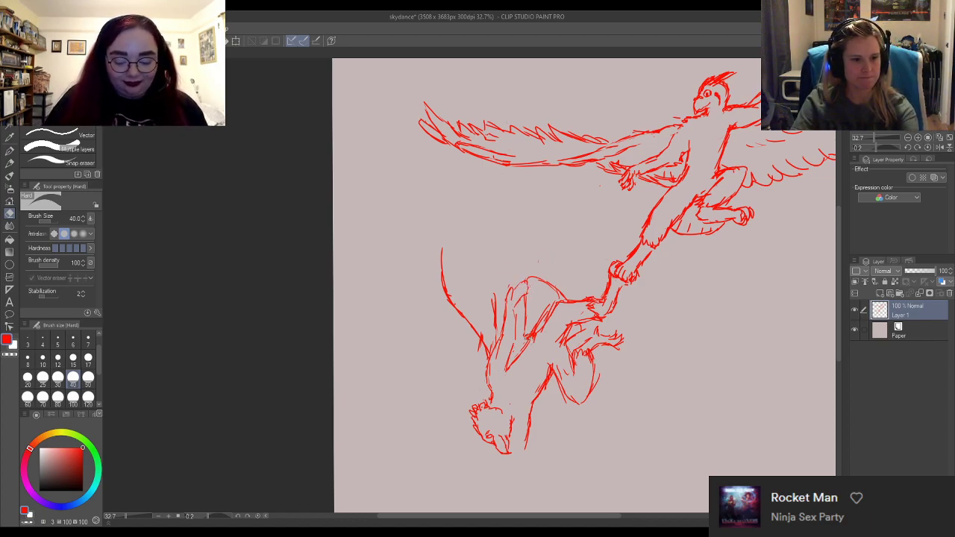
pyautogui.press('p')
pyautogui.moveTo(525, 285); pyautogui.dragTo(520, 293)
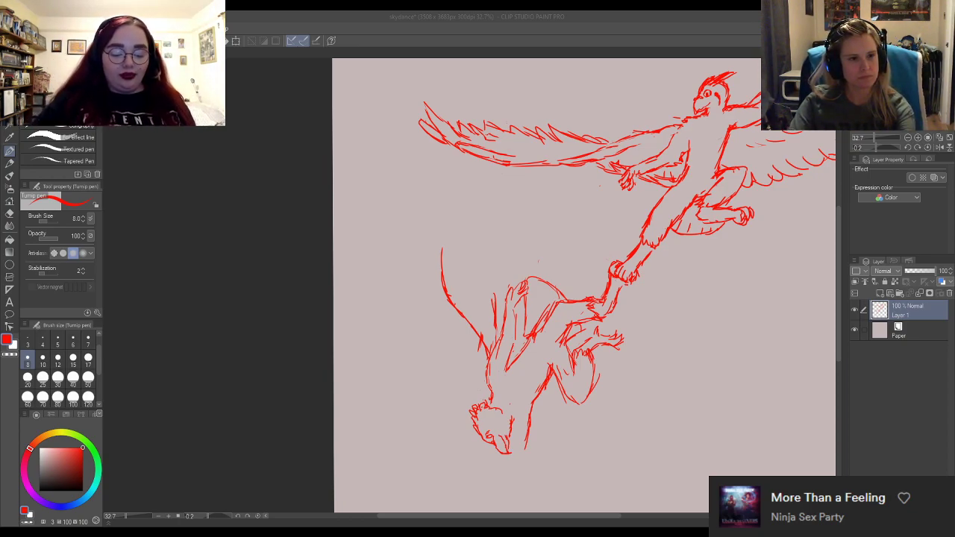
# Redraw the feathered upper edge of the upper figure's outstretched wing and tidy the line where it meets the shoulder.
pyautogui.press('e')
pyautogui.moveTo(606, 136)
pyautogui.mouseDown()
pyautogui.moveTo(561, 140)
pyautogui.moveTo(571, 129)
pyautogui.mouseUp()
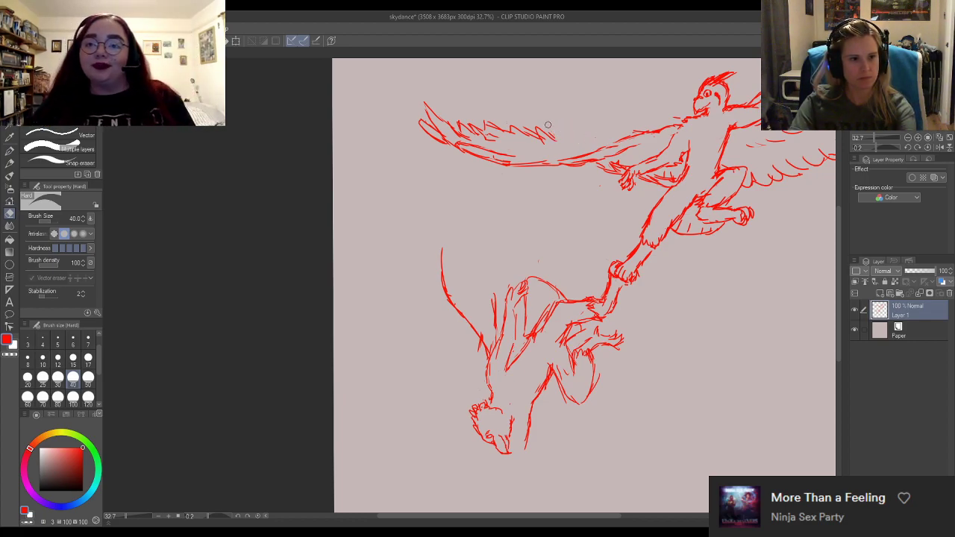
pyautogui.press('p')
pyautogui.moveTo(548, 133); pyautogui.dragTo(612, 146)
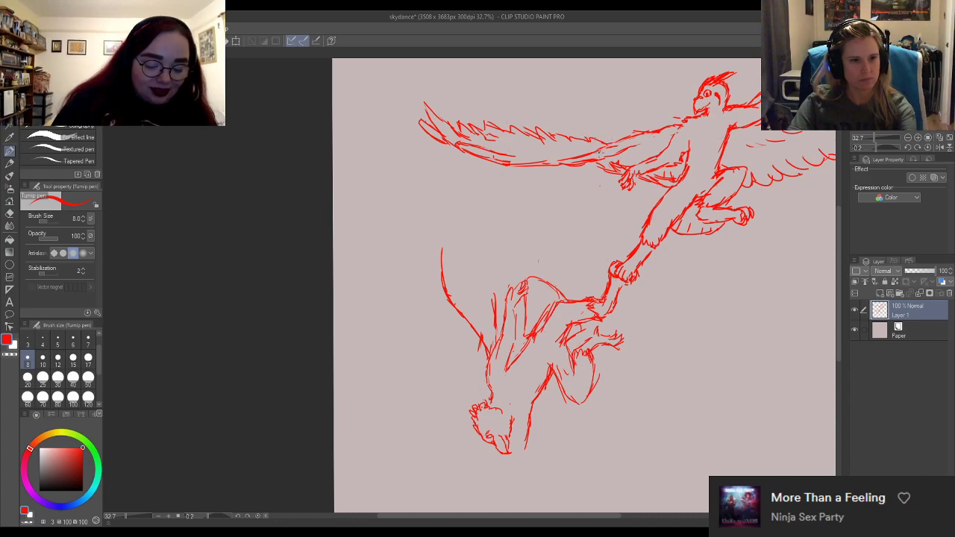
pyautogui.press('e')
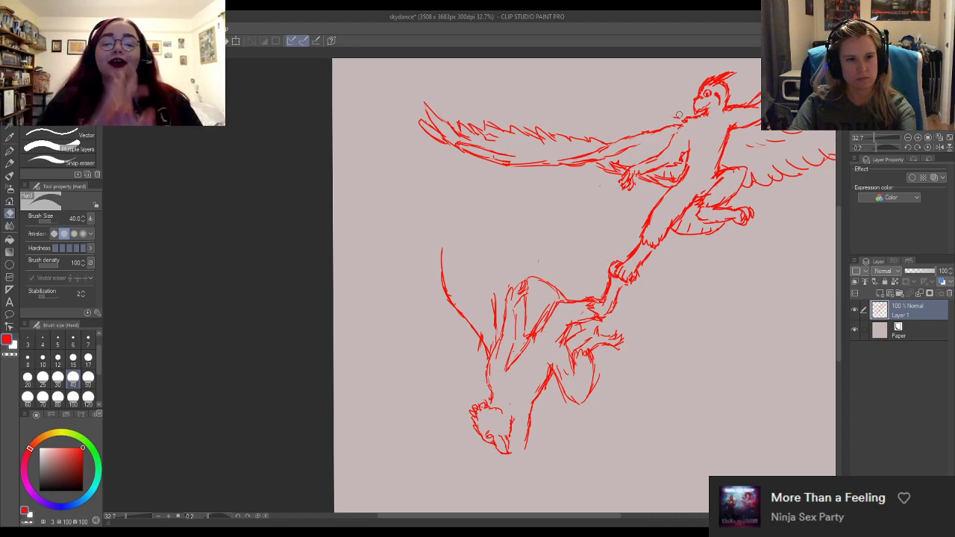
pyautogui.press('p')
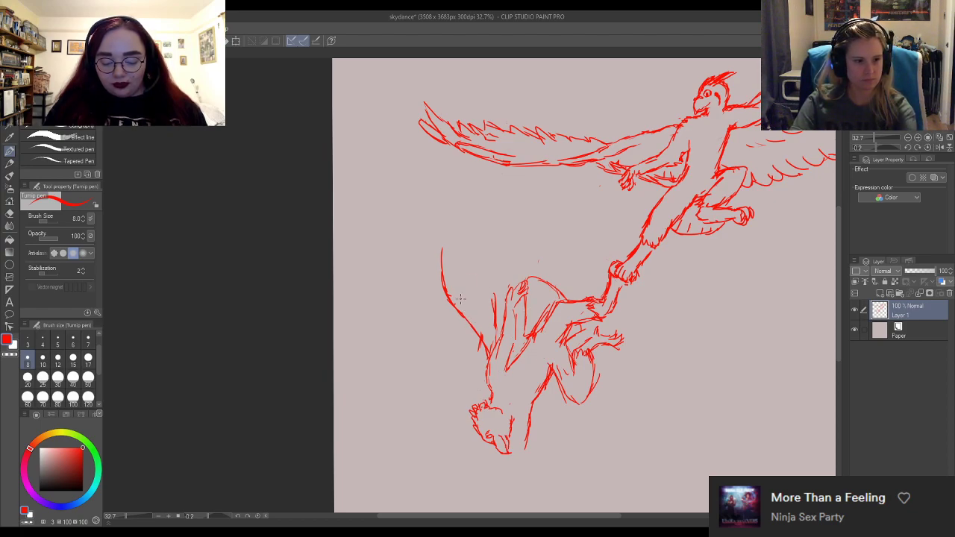
# Add an inner line at the bend of the lower figure's raised wing and clean up the stray lines beside its shoulder.
pyautogui.moveTo(448, 281)
pyautogui.mouseDown()
pyautogui.moveTo(452, 298)
pyautogui.moveTo(459, 243)
pyautogui.mouseUp()
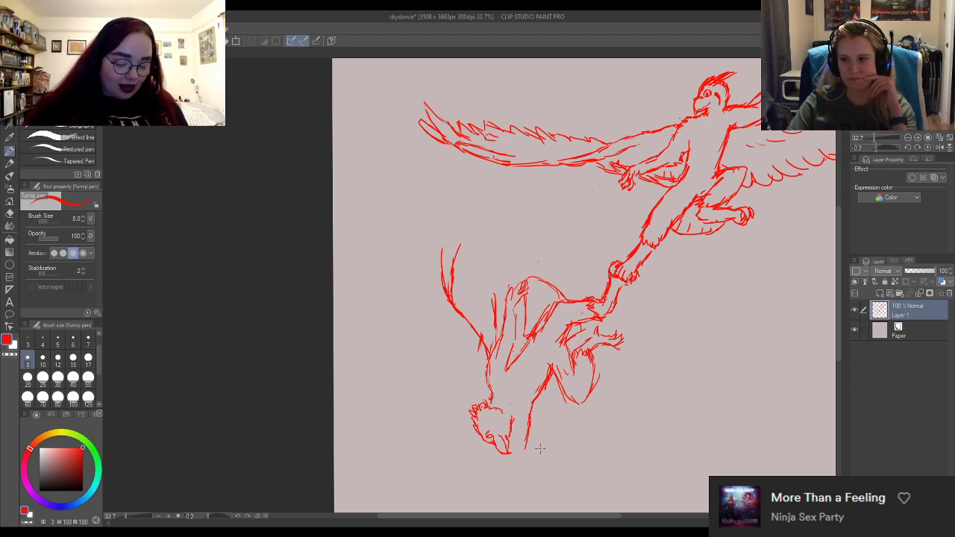
pyautogui.moveTo(493, 366)
pyautogui.mouseDown()
pyautogui.moveTo(473, 335)
pyautogui.moveTo(484, 359)
pyautogui.moveTo(489, 300)
pyautogui.mouseUp()
pyautogui.press('e')
pyautogui.press('p')
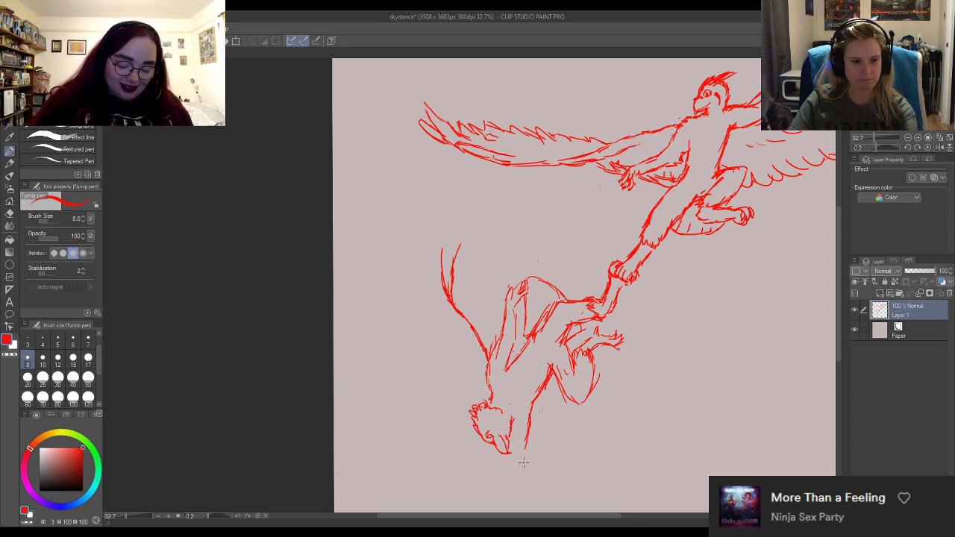
# Extend the line beside the lower figure's head downward and trim the short stroke below its beak.
pyautogui.moveTo(524, 445); pyautogui.dragTo(524, 466)
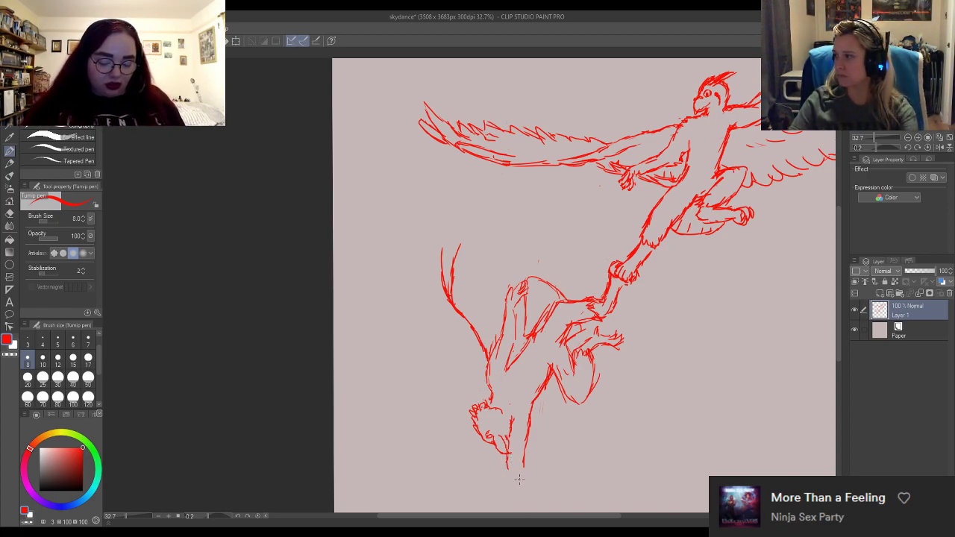
pyautogui.press('e')
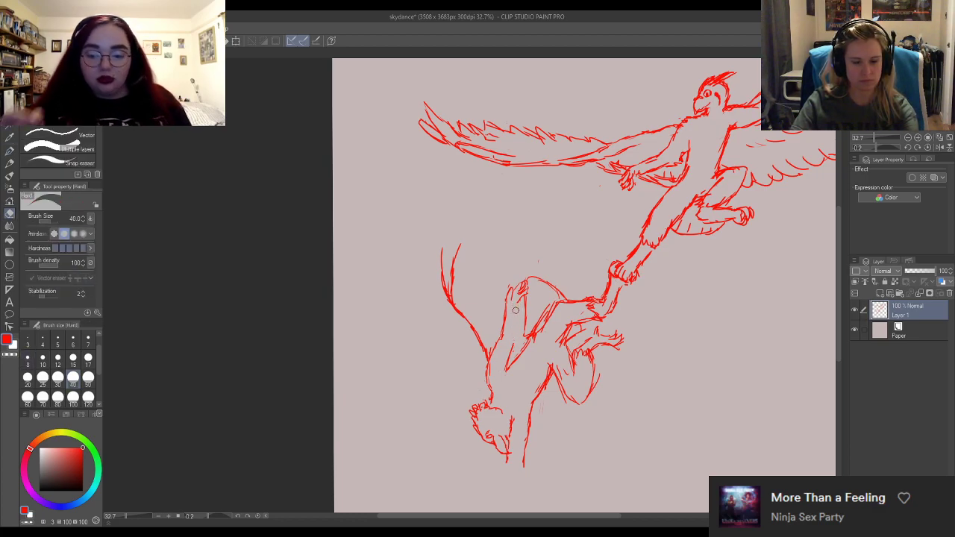
pyautogui.click(9, 152)
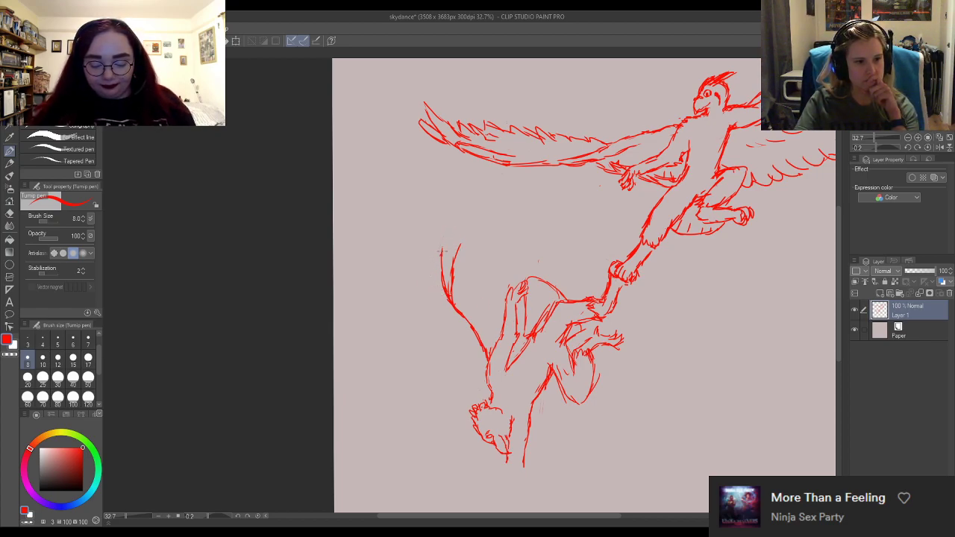
# Draw both edges of the lower figure's raised wing up to the upper figure's wing, with feather strokes at the tip.
pyautogui.moveTo(452, 215); pyautogui.dragTo(437, 256)
pyautogui.moveTo(458, 167); pyautogui.dragTo(444, 233)
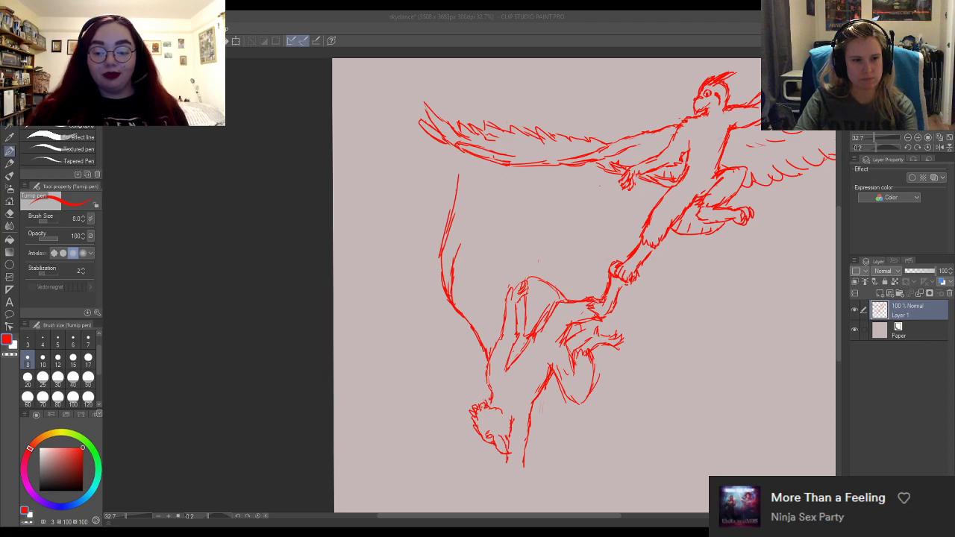
pyautogui.moveTo(478, 220)
pyautogui.mouseDown()
pyautogui.moveTo(466, 248)
pyautogui.moveTo(490, 183)
pyautogui.mouseUp()
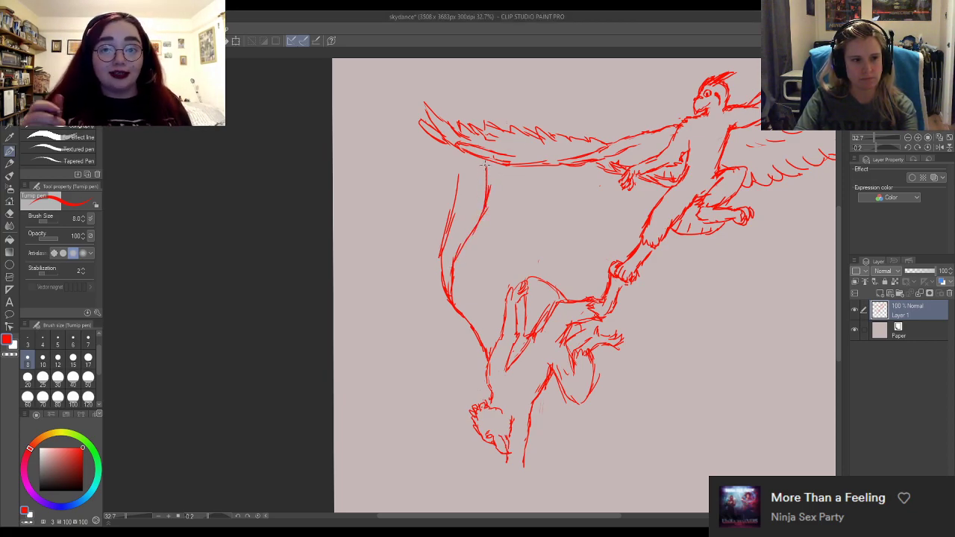
pyautogui.moveTo(469, 193)
pyautogui.mouseDown()
pyautogui.moveTo(472, 170)
pyautogui.moveTo(456, 150)
pyautogui.mouseUp()
pyautogui.moveTo(450, 211); pyautogui.dragTo(455, 156)
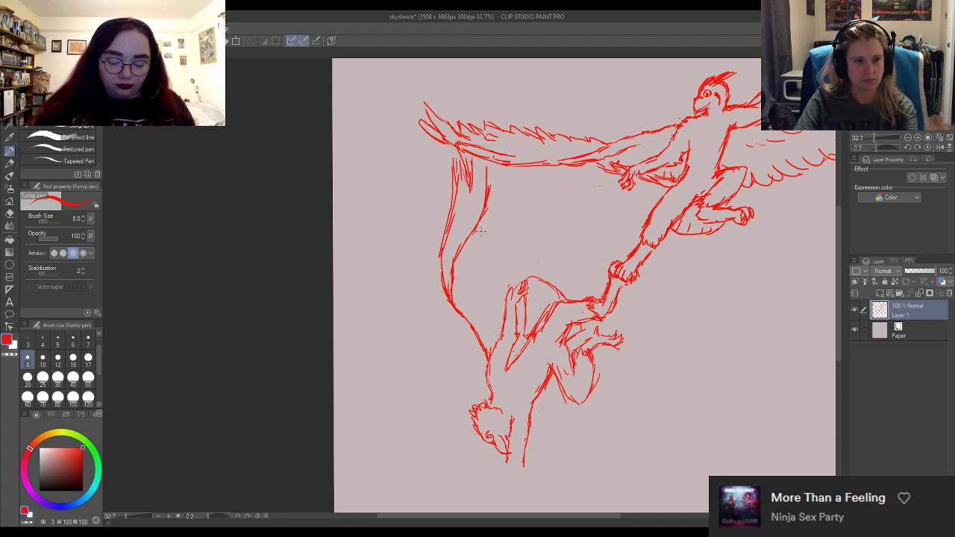
# Sketch the trailing edge of the lower figure's raised wing from its inner edge back to the hand of the bent arm.
pyautogui.moveTo(480, 231)
pyautogui.mouseDown()
pyautogui.moveTo(478, 262)
pyautogui.moveTo(498, 275)
pyautogui.moveTo(505, 298)
pyautogui.moveTo(507, 290)
pyautogui.mouseUp()
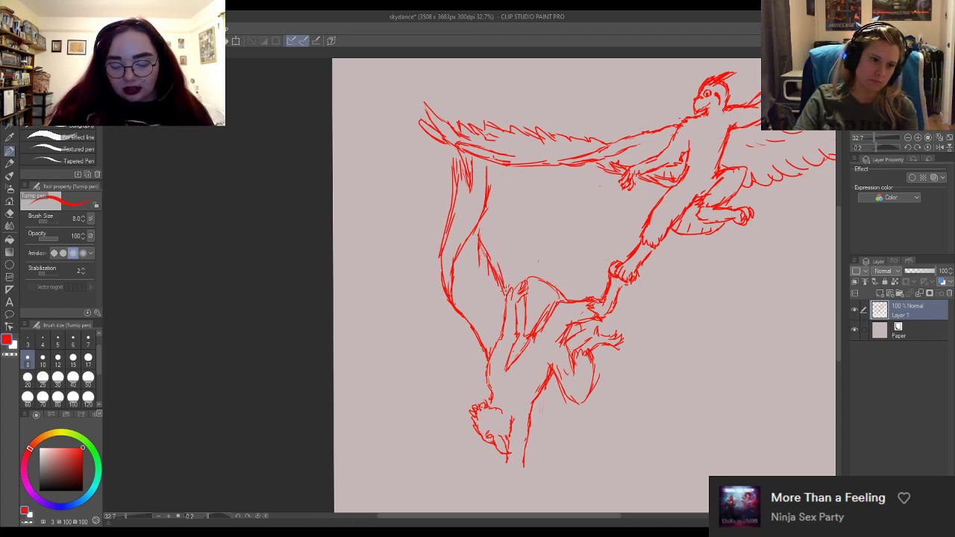
pyautogui.moveTo(485, 245); pyautogui.dragTo(501, 276)
pyautogui.moveTo(479, 221)
pyautogui.mouseDown()
pyautogui.moveTo(489, 258)
pyautogui.moveTo(508, 193)
pyautogui.mouseUp()
# Erase the feather strokes at the tip of the lower figure's raised wing.
pyautogui.press('r')
pyautogui.moveTo(641, 313)
pyautogui.mouseDown()
pyautogui.moveTo(538, 445)
pyautogui.moveTo(413, 450)
pyautogui.moveTo(377, 424)
pyautogui.mouseUp()
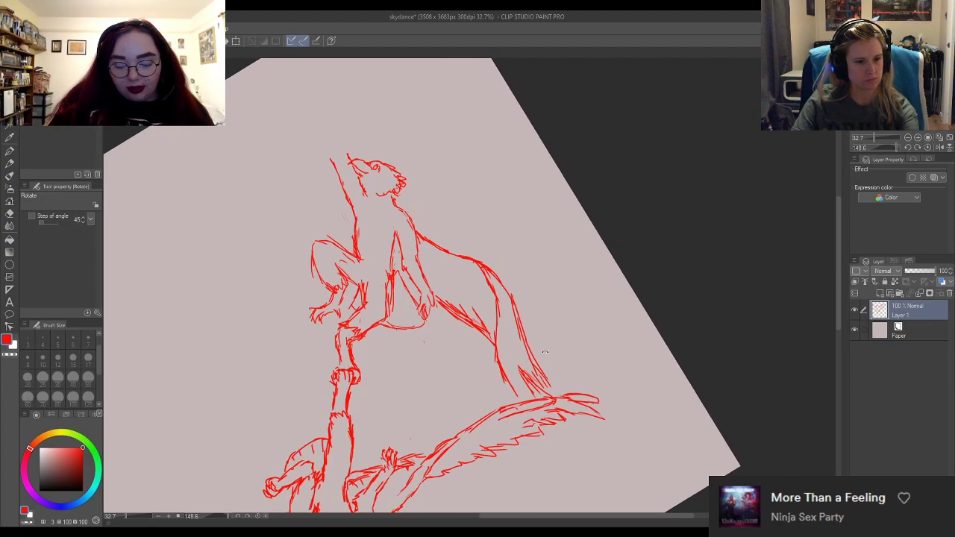
pyautogui.press('p')
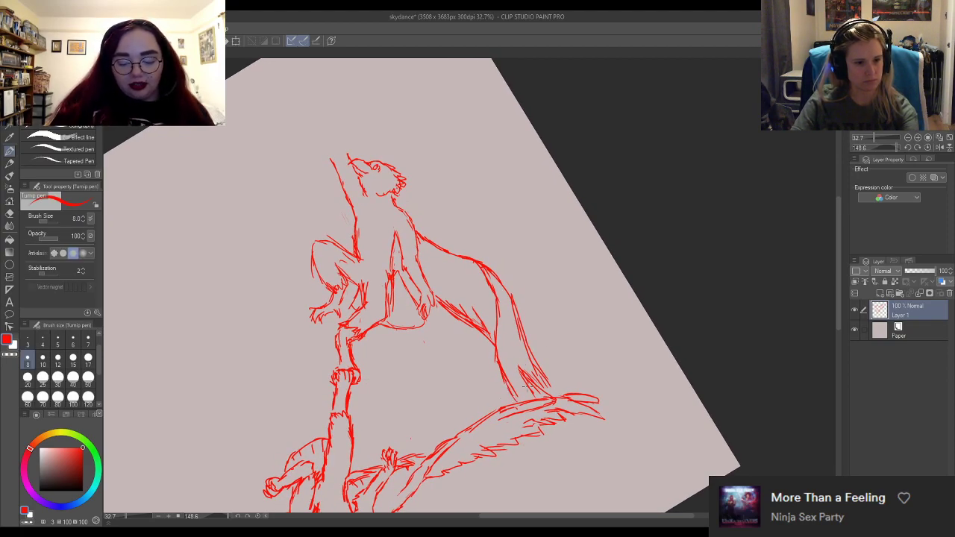
pyautogui.press('r')
pyautogui.moveTo(513, 398); pyautogui.dragTo(545, 394)
pyautogui.press('e')
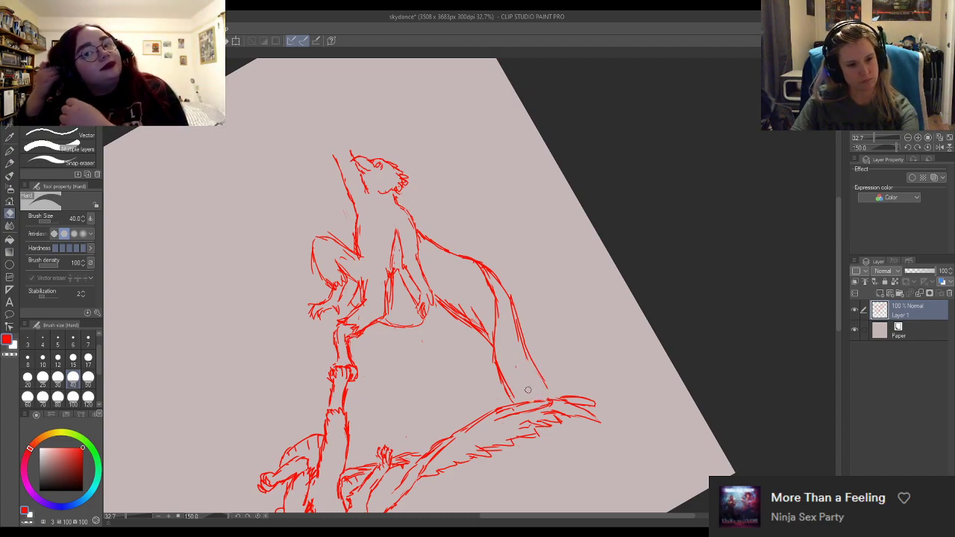
# Redraw the end of the lower figure's raised wing narrower, with a short feather line between its two edges.
pyautogui.press('p')
pyautogui.press('e')
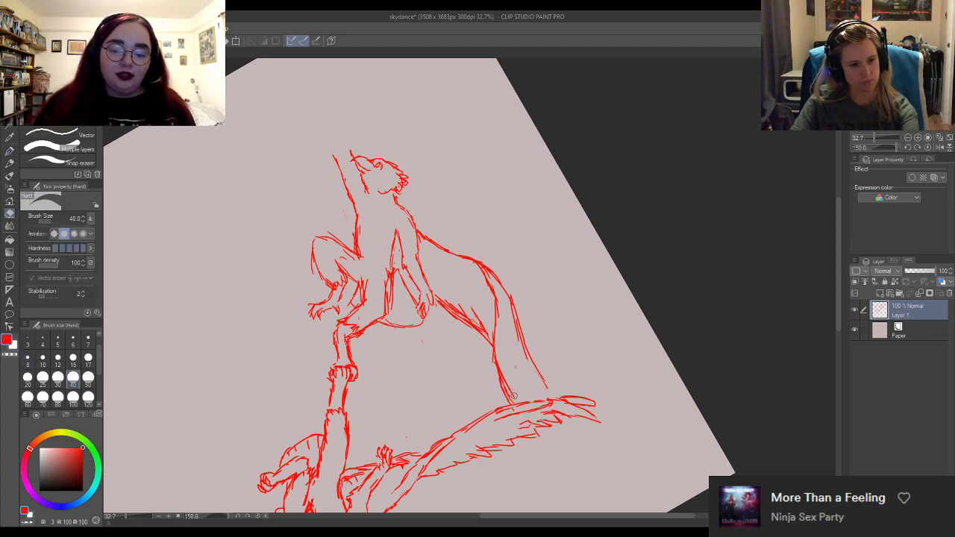
pyautogui.moveTo(504, 388)
pyautogui.mouseDown()
pyautogui.moveTo(510, 349)
pyautogui.moveTo(512, 394)
pyautogui.moveTo(495, 373)
pyautogui.moveTo(502, 385)
pyautogui.moveTo(502, 361)
pyautogui.moveTo(525, 399)
pyautogui.moveTo(518, 371)
pyautogui.moveTo(529, 393)
pyautogui.moveTo(533, 355)
pyautogui.moveTo(547, 388)
pyautogui.moveTo(509, 311)
pyautogui.moveTo(529, 373)
pyautogui.mouseUp()
pyautogui.press('p')
pyautogui.press('e')
pyautogui.press('p')
pyautogui.moveTo(523, 337); pyautogui.dragTo(533, 384)
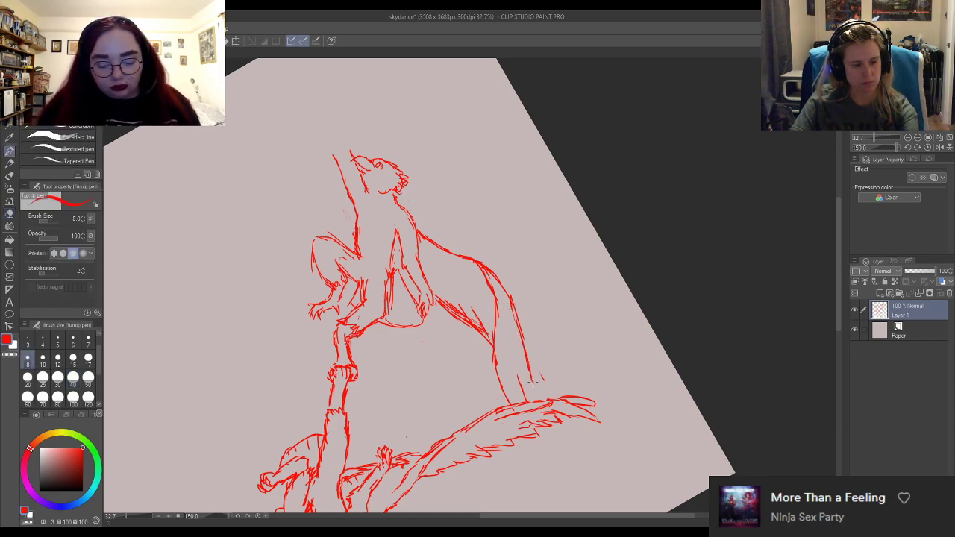
# Replace the straight trailing edge between the lower figure's hand and wing bend with jagged feather strokes.
pyautogui.press('e')
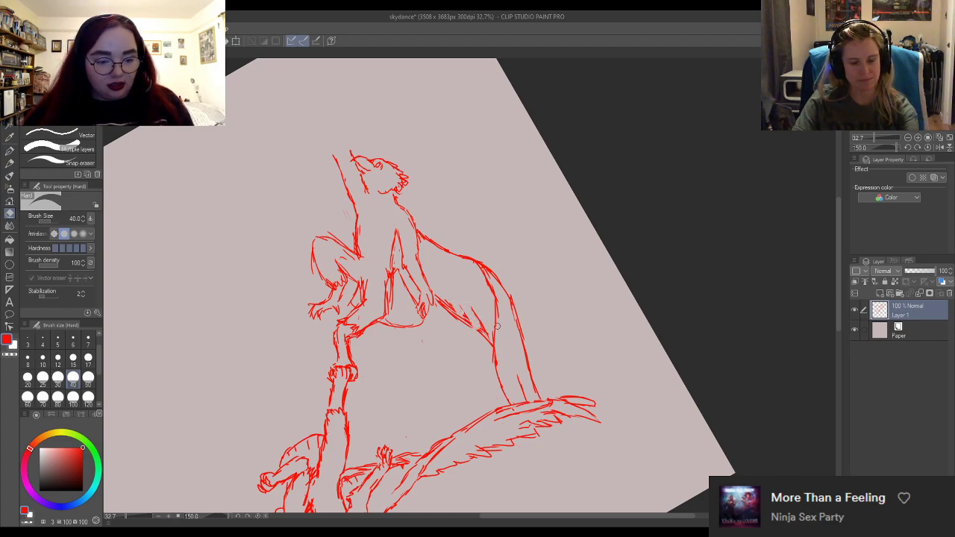
pyautogui.press('p')
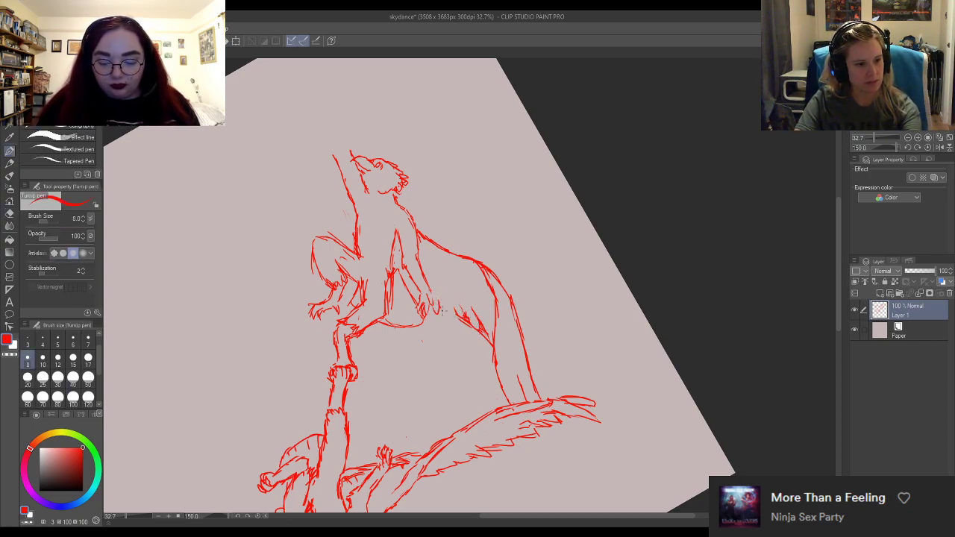
pyautogui.moveTo(443, 305); pyautogui.dragTo(458, 314)
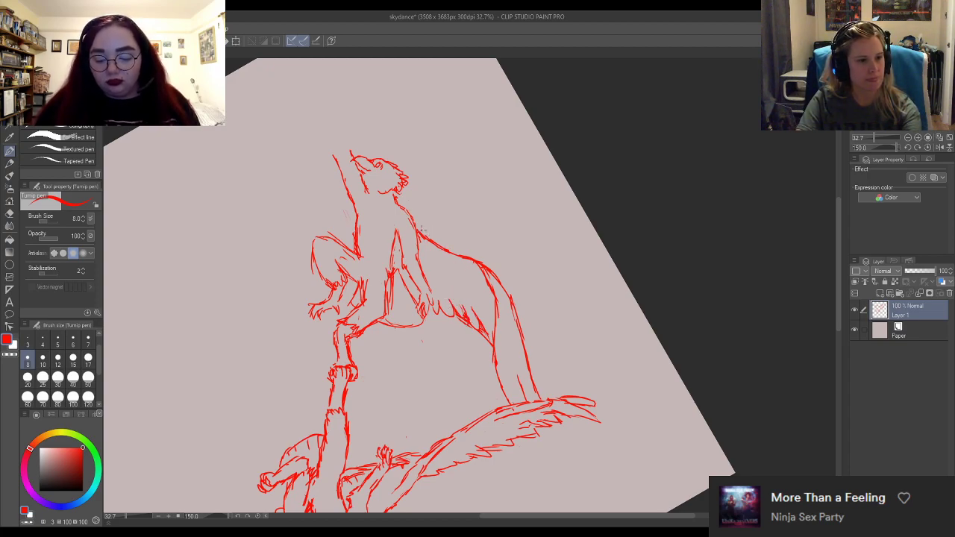
# Rework the leading edge of the lower figure's raised wing between the shoulder and the bend.
pyautogui.press('e')
pyautogui.moveTo(427, 241)
pyautogui.mouseDown()
pyautogui.moveTo(449, 254)
pyautogui.moveTo(418, 236)
pyautogui.moveTo(451, 250)
pyautogui.moveTo(428, 235)
pyautogui.mouseUp()
pyautogui.press('p')
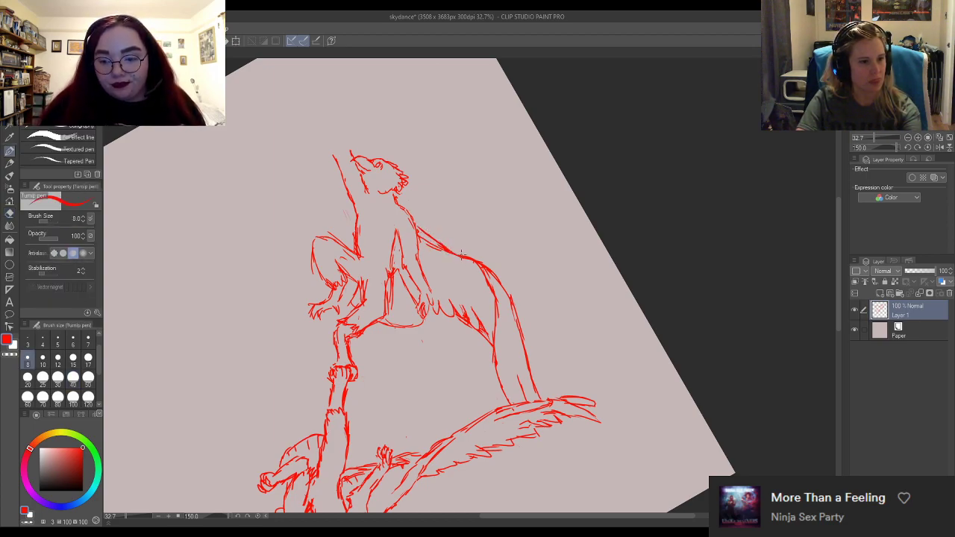
pyautogui.press('e')
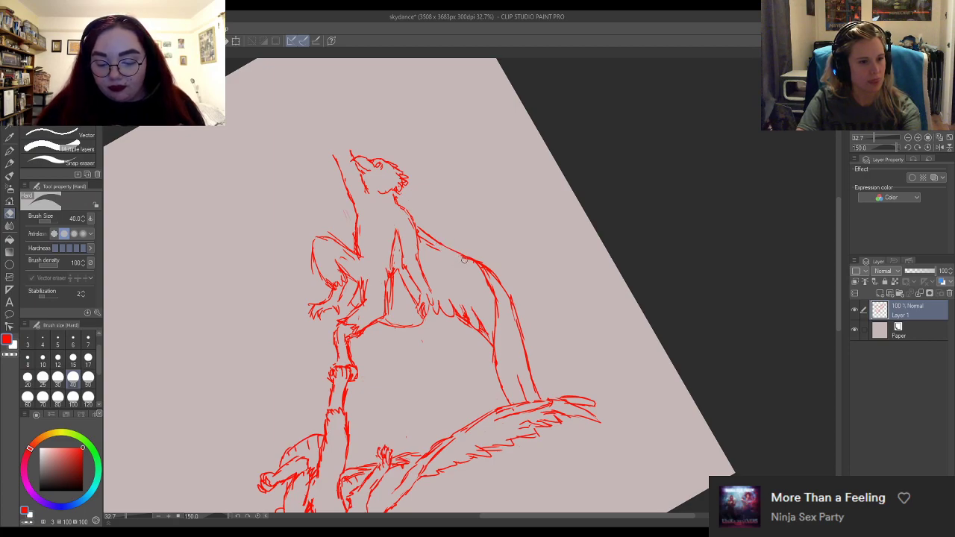
# Sketch a row of inner covert feathers beneath the leading edge of the lower figure's raised wing.
pyautogui.press('p')
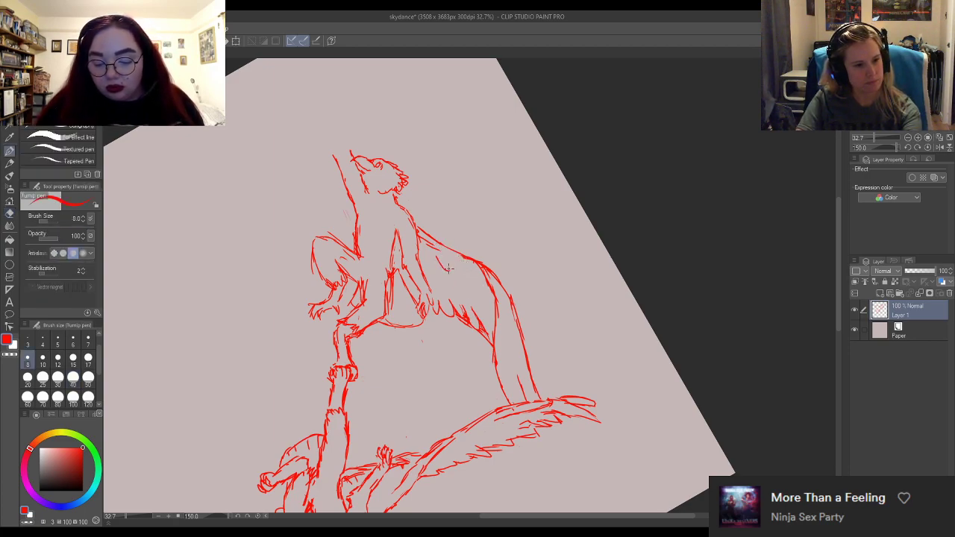
pyautogui.moveTo(446, 264); pyautogui.dragTo(480, 291)
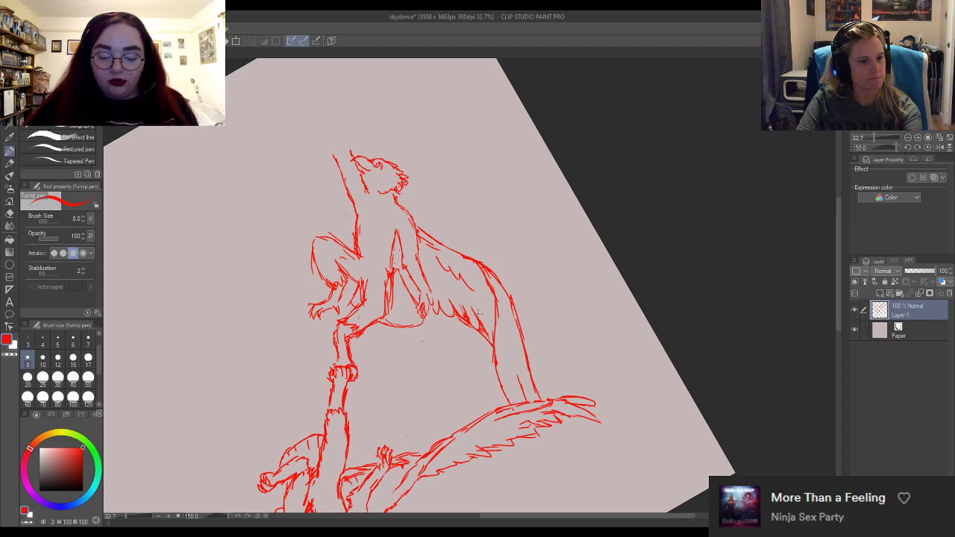
pyautogui.moveTo(351, 246); pyautogui.dragTo(326, 234)
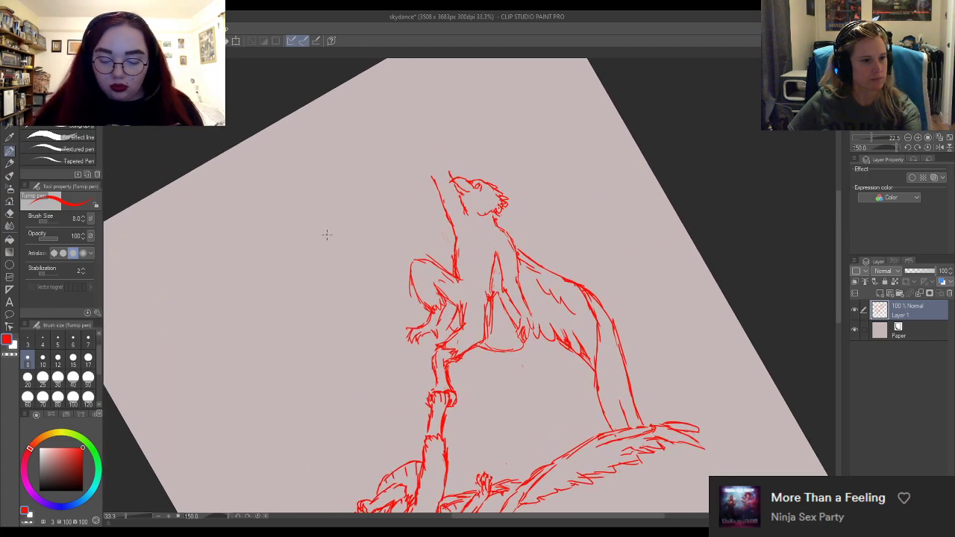
# Erase the long rough arm stroke beside the lower figure's head, leaving the chest line below it.
pyautogui.scroll(1, 326, 235)
pyautogui.press('e')
pyautogui.moveTo(440, 160); pyautogui.dragTo(466, 221)
pyautogui.press('p')
pyautogui.press('e')
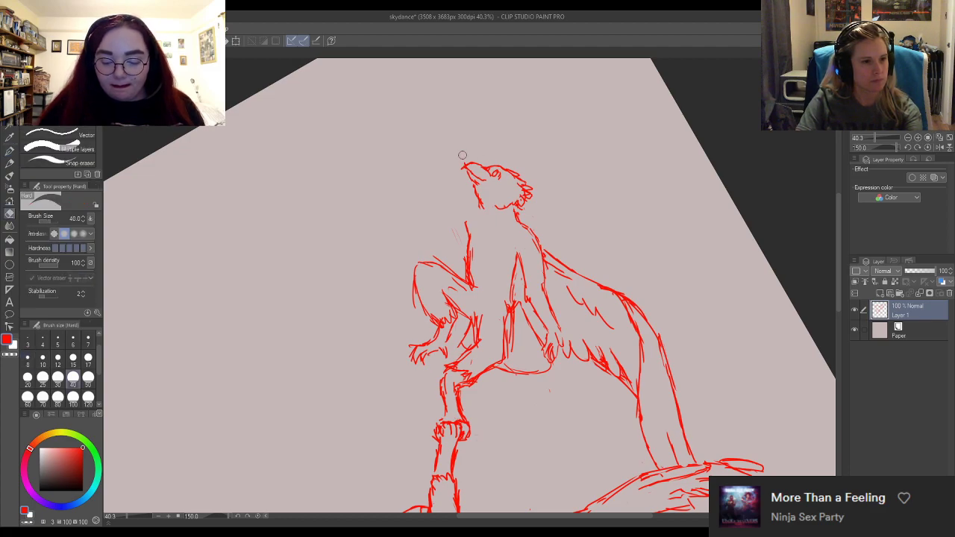
pyautogui.press('p')
pyautogui.press('e')
pyautogui.press('p')
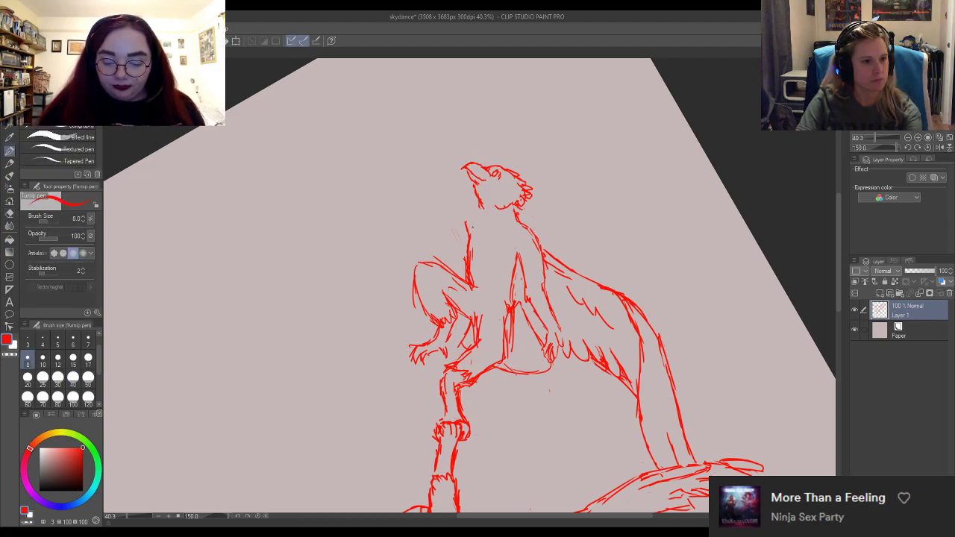
# Sketch the lower figure's arm reaching past its beak, with a forearm and a hand with separate fingers.
pyautogui.moveTo(463, 200); pyautogui.dragTo(461, 216)
pyautogui.moveTo(463, 178); pyautogui.dragTo(459, 207)
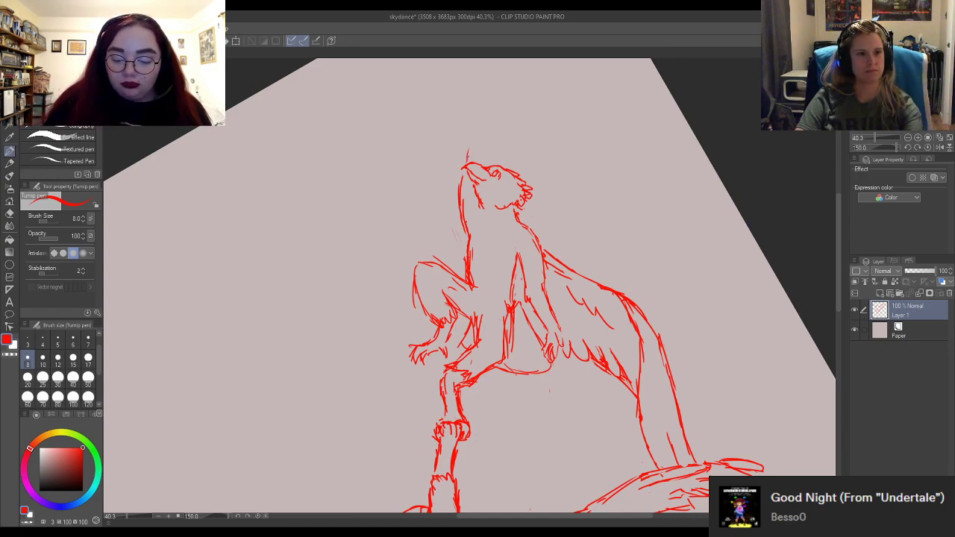
pyautogui.moveTo(467, 158); pyautogui.dragTo(481, 120)
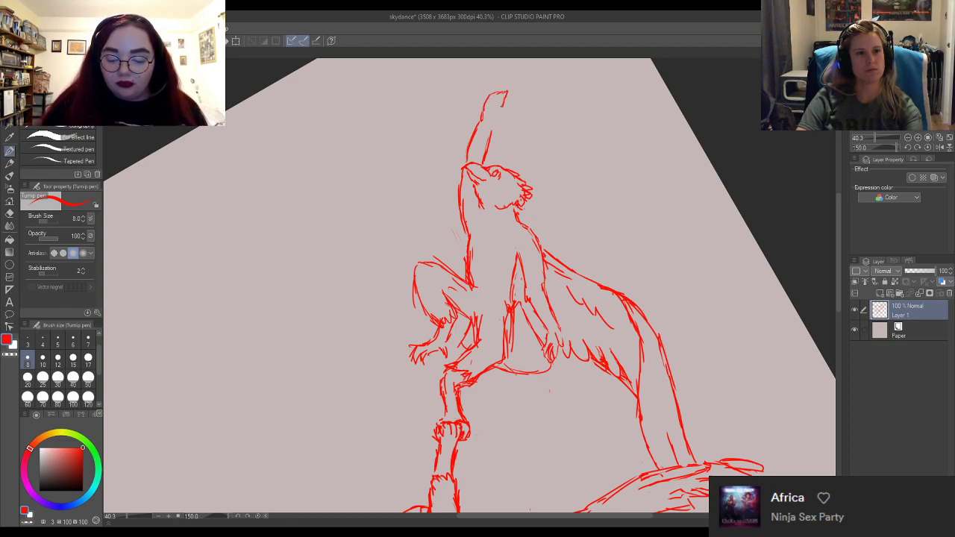
pyautogui.moveTo(497, 106); pyautogui.dragTo(494, 124)
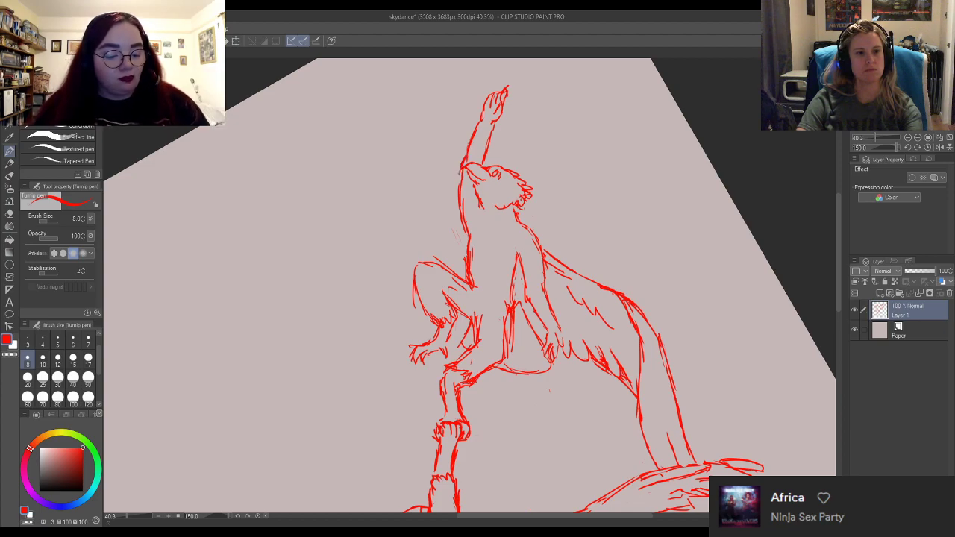
pyautogui.press('e')
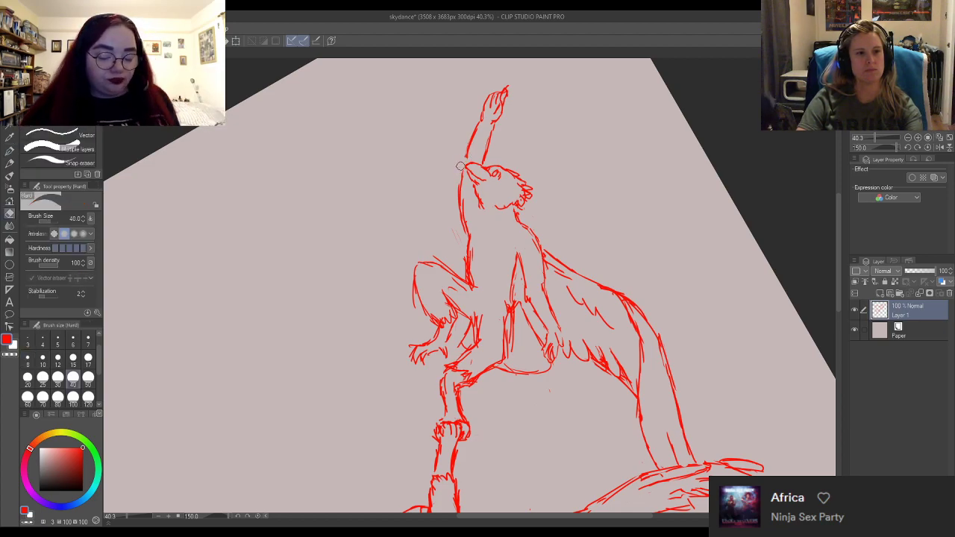
pyautogui.press('p')
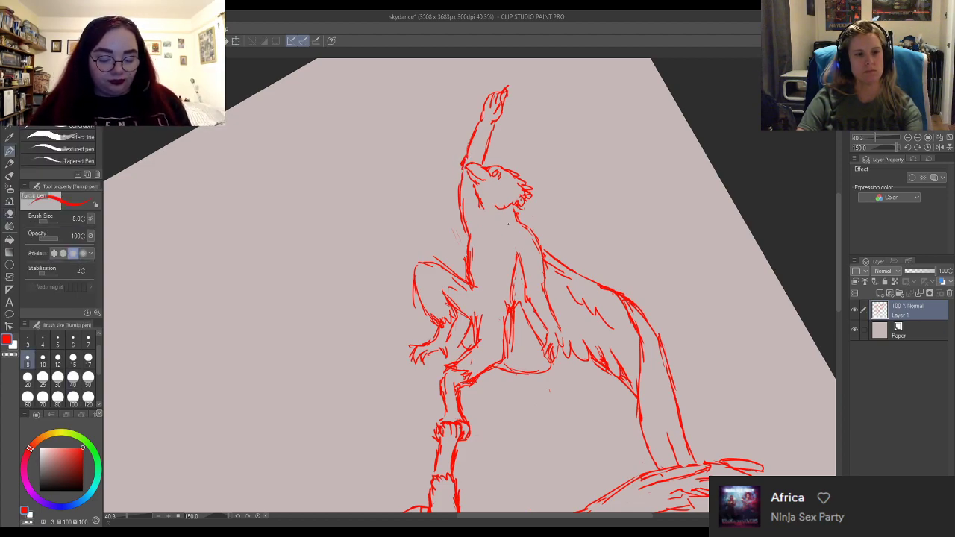
# Replace the shaggy feathers on the back of the lower figure's head with a tidier crest and small feathers along the jaw.
pyautogui.press('e')
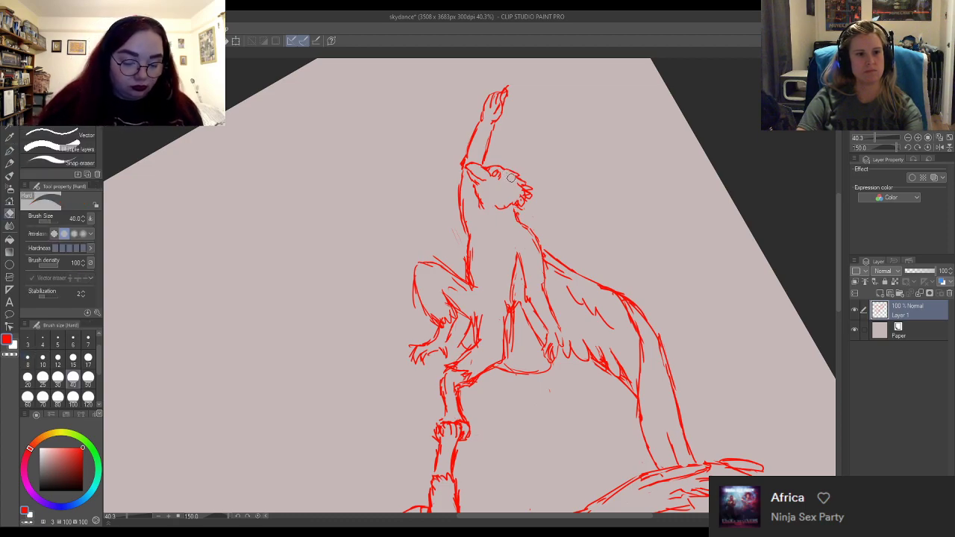
pyautogui.press('p')
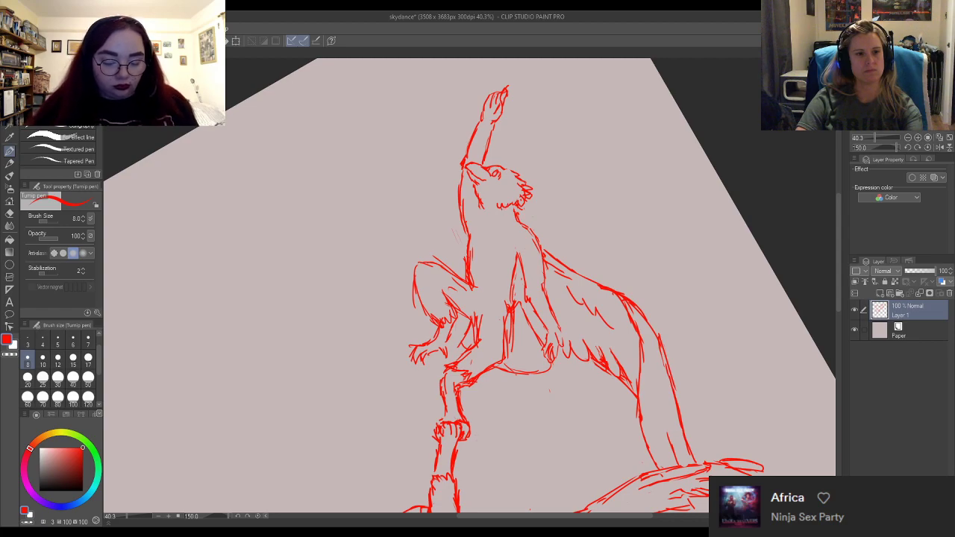
pyautogui.press('e')
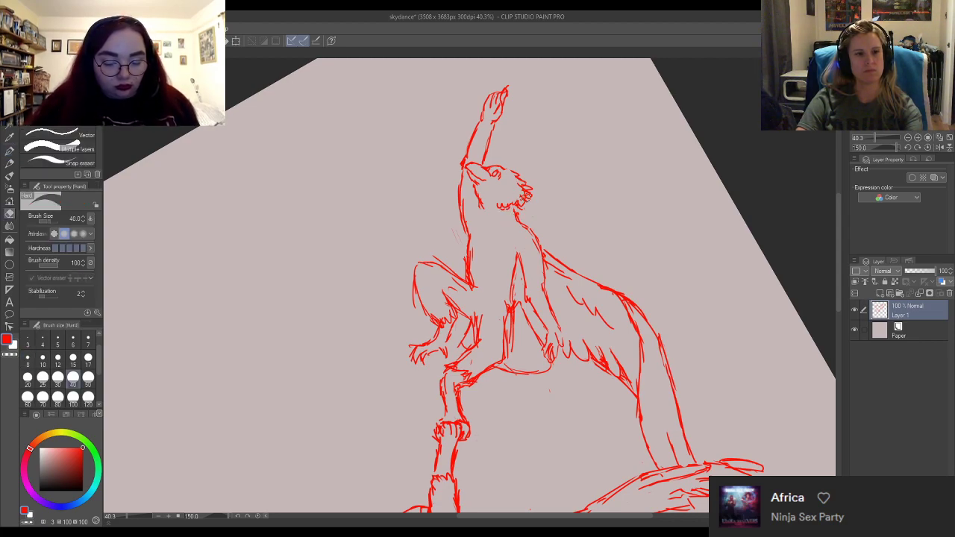
pyautogui.moveTo(525, 191)
pyautogui.mouseDown()
pyautogui.moveTo(521, 203)
pyautogui.moveTo(506, 164)
pyautogui.moveTo(515, 161)
pyautogui.mouseUp()
pyautogui.press('p')
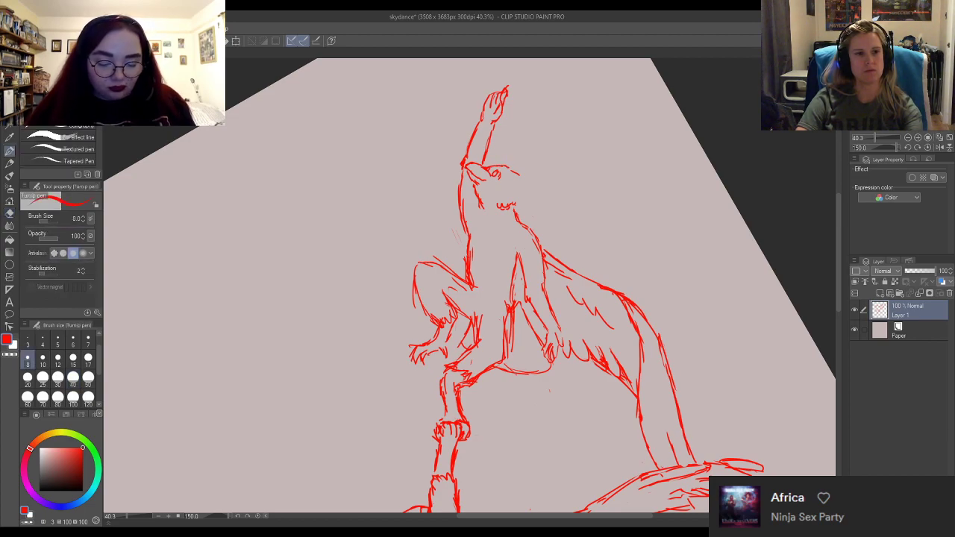
pyautogui.moveTo(514, 202)
pyautogui.mouseDown()
pyautogui.moveTo(497, 202)
pyautogui.moveTo(523, 178)
pyautogui.moveTo(516, 201)
pyautogui.moveTo(525, 179)
pyautogui.mouseUp()
pyautogui.press('e')
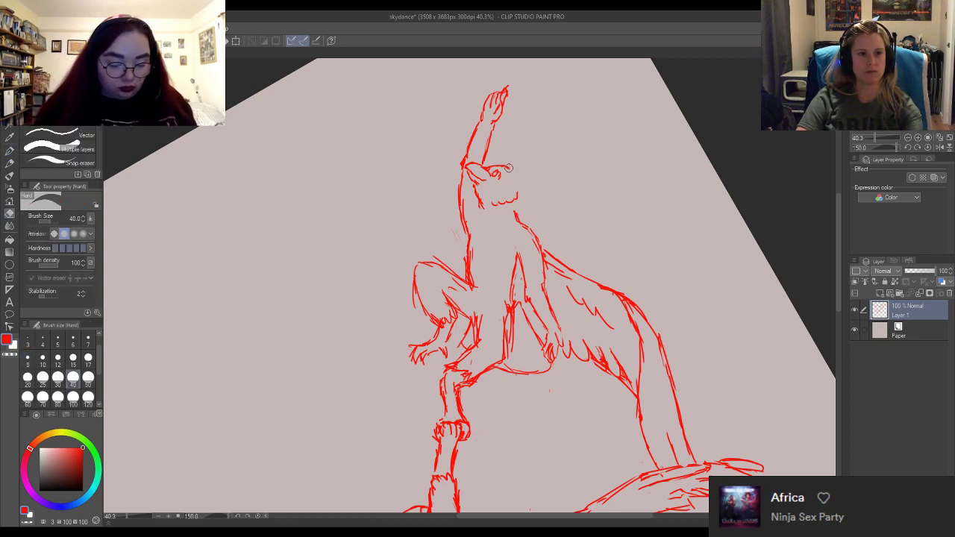
pyautogui.click(9, 150)
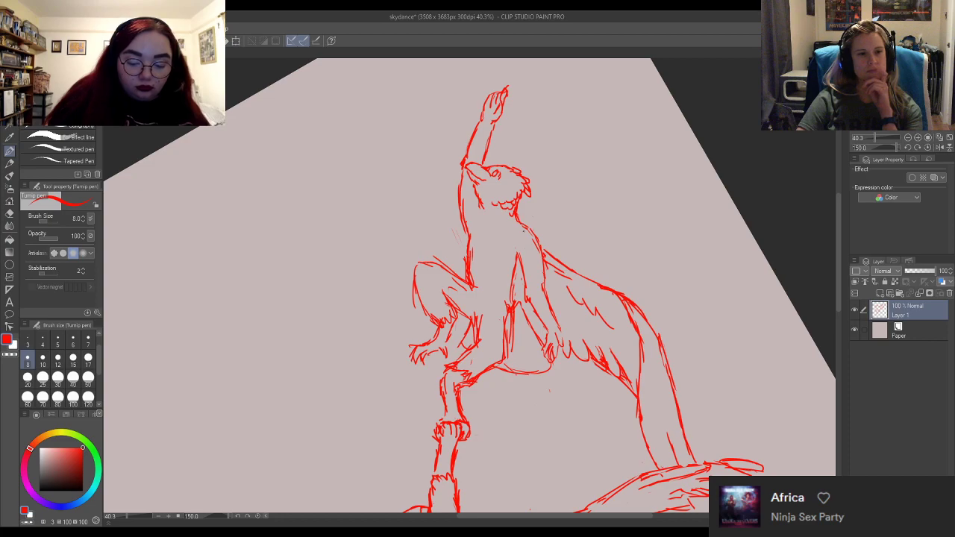
# Break up the smooth line from the lower figure's neck to its shoulder with short feather strokes.
pyautogui.press('e')
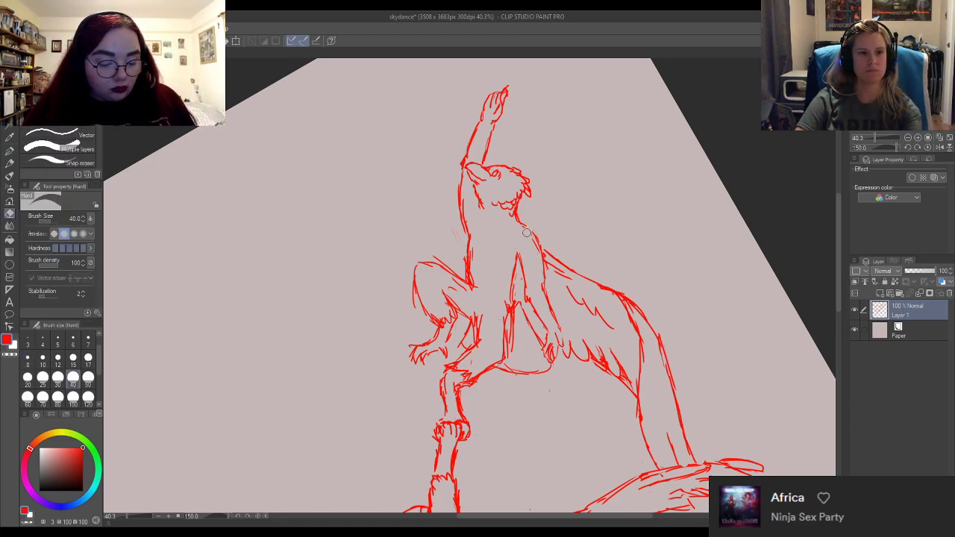
pyautogui.press('p')
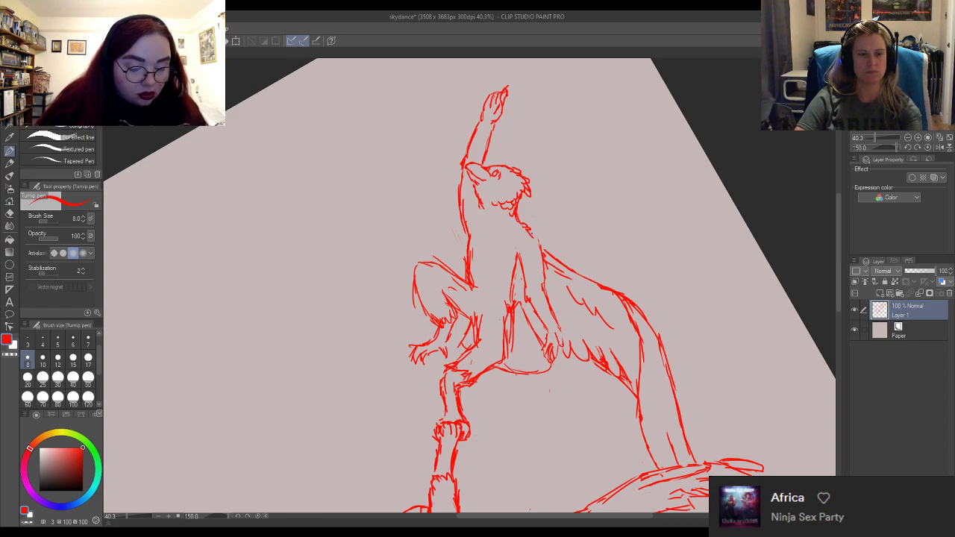
pyautogui.moveTo(520, 220); pyautogui.dragTo(531, 229)
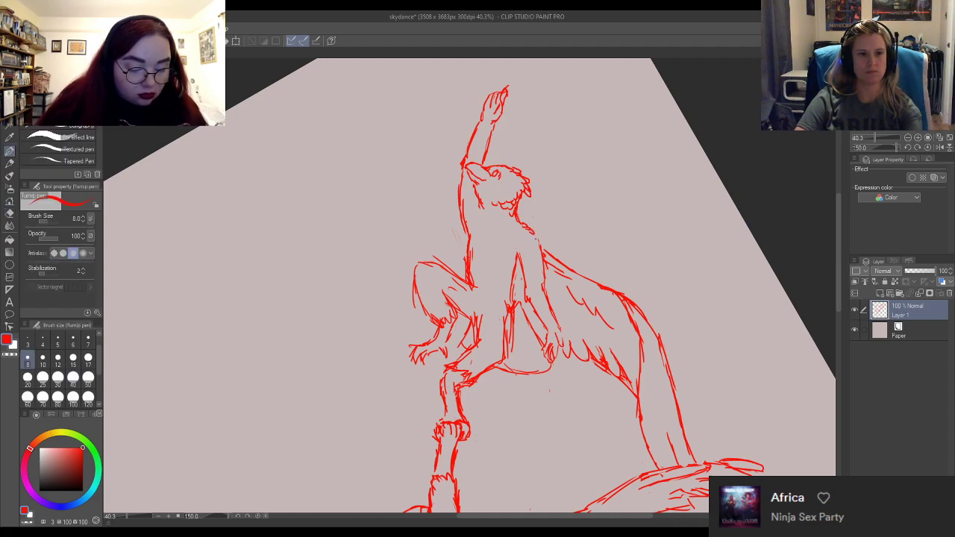
# Redraw the upper section of the lower figure's outstretched arm, with a more angular elbow set farther out from the beak.
pyautogui.press('e')
pyautogui.moveTo(463, 199); pyautogui.dragTo(464, 228)
pyautogui.press('p')
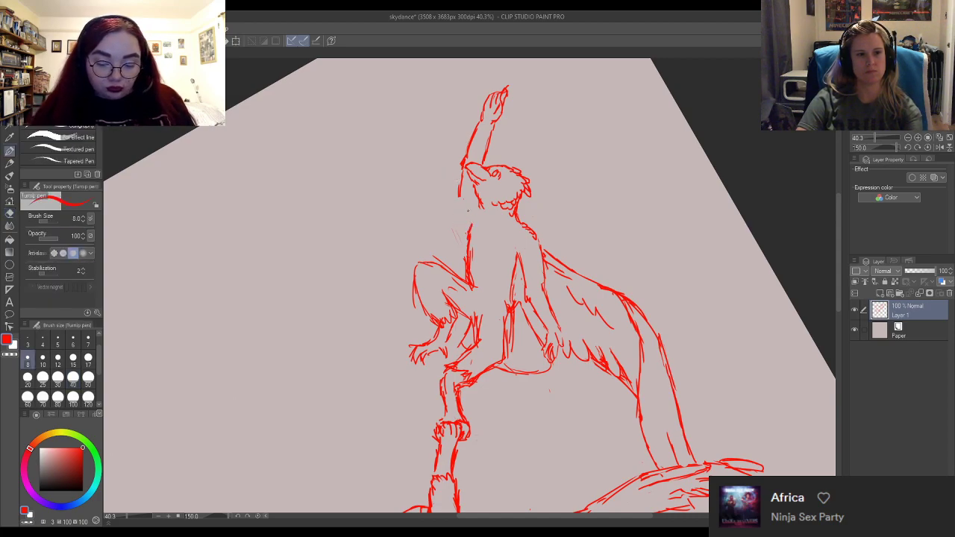
pyautogui.moveTo(466, 196); pyautogui.dragTo(468, 220)
pyautogui.moveTo(461, 176); pyautogui.dragTo(469, 224)
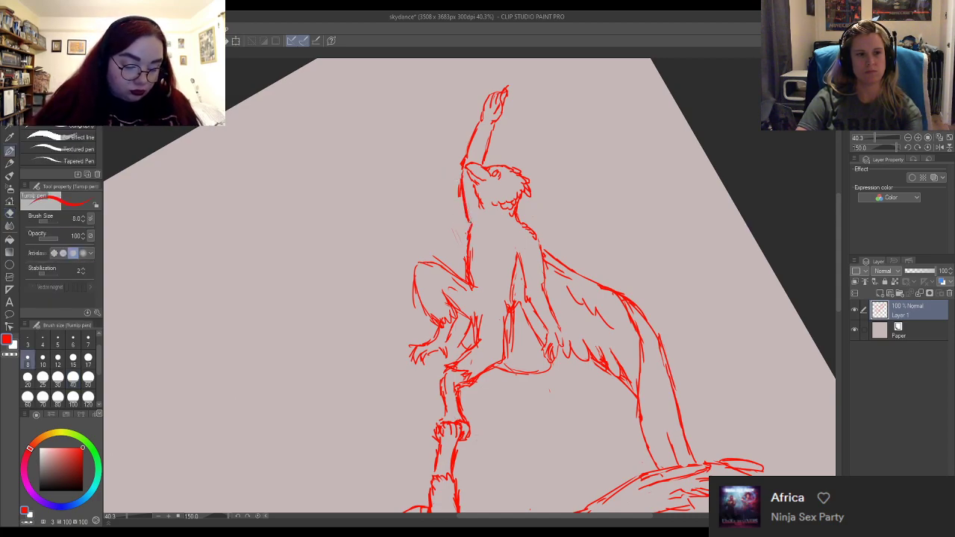
pyautogui.moveTo(459, 168)
pyautogui.mouseDown()
pyautogui.moveTo(473, 228)
pyautogui.moveTo(476, 219)
pyautogui.mouseUp()
pyautogui.press('e')
pyautogui.press('p')
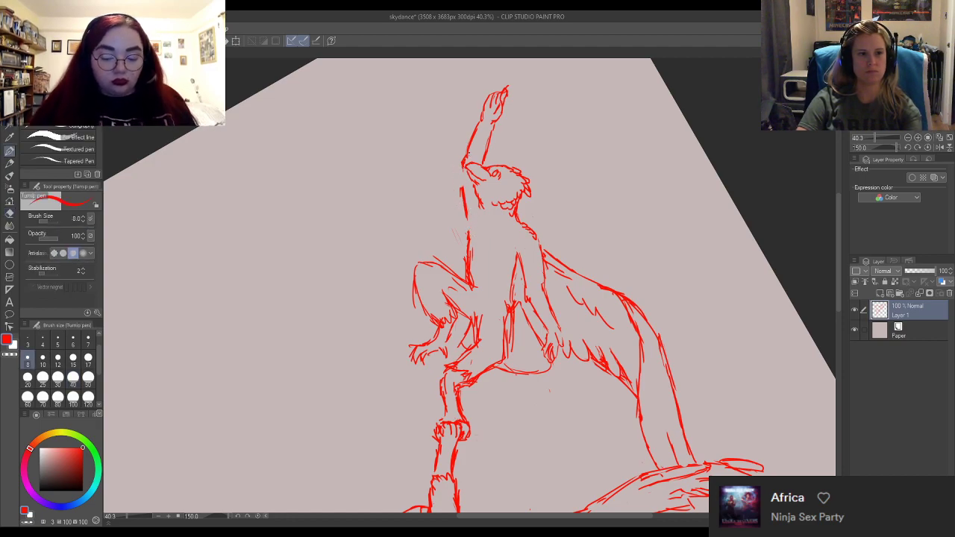
pyautogui.press('e')
pyautogui.press('p')
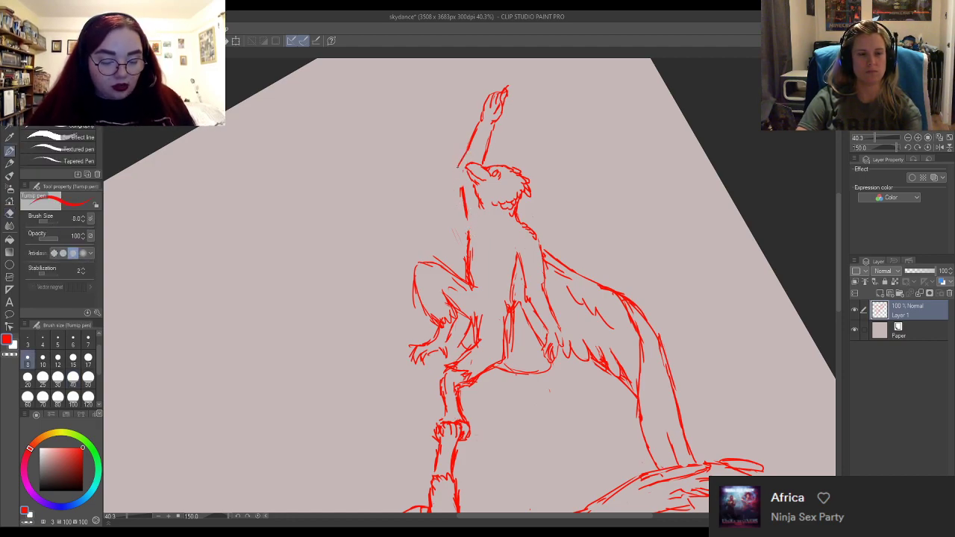
pyautogui.moveTo(462, 158); pyautogui.dragTo(454, 173)
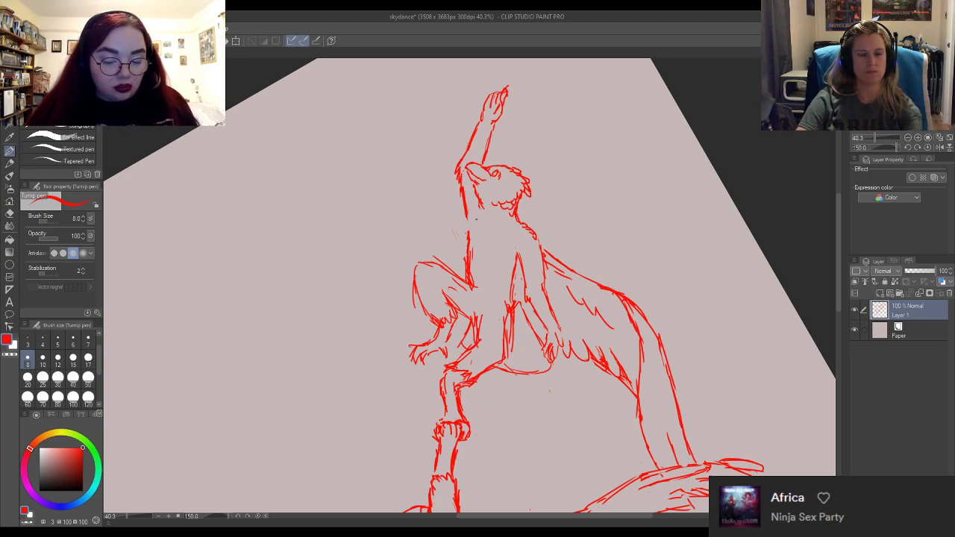
# Thin the doubled line along the front of the lower figure's torso and join it to the outstretched arm.
pyautogui.press('e')
pyautogui.press('p')
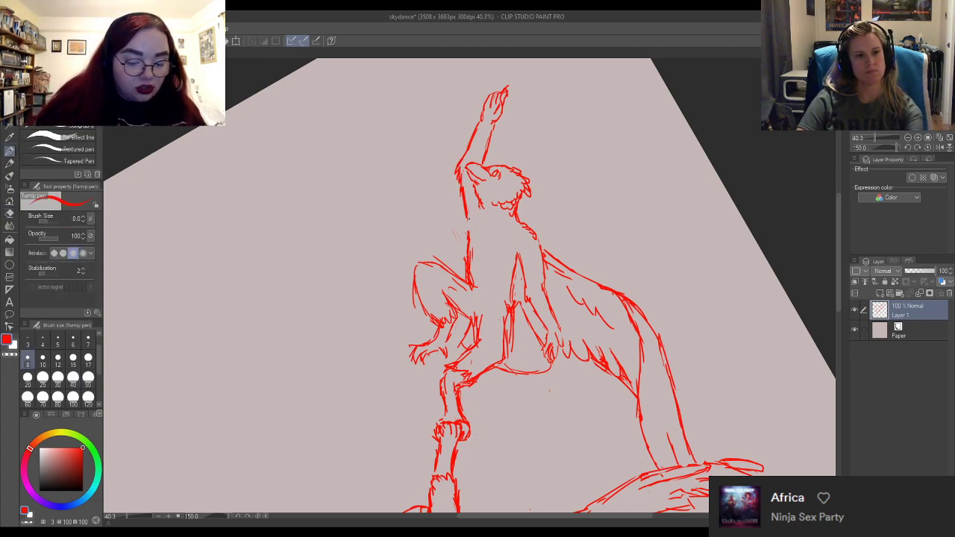
pyautogui.press('e')
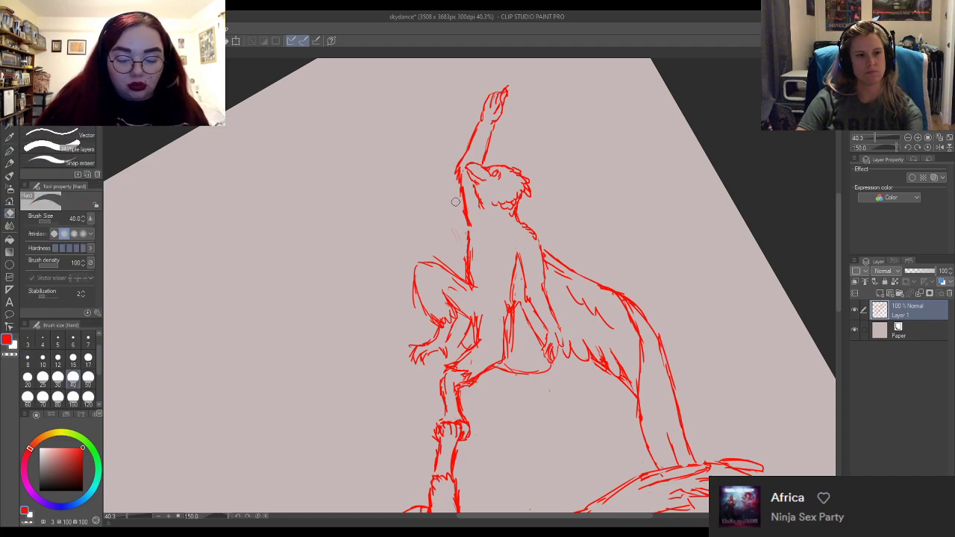
pyautogui.press('p')
pyautogui.press('e')
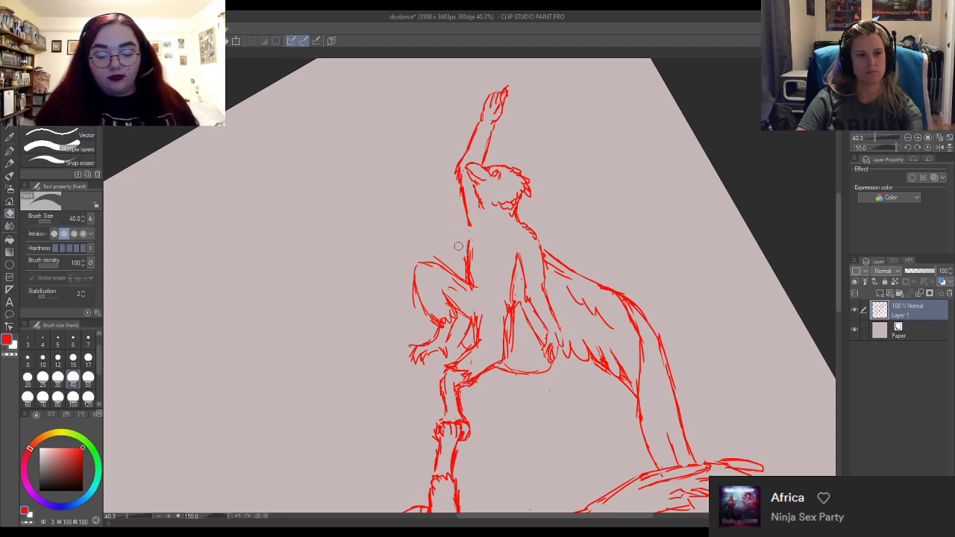
pyautogui.moveTo(476, 275)
pyautogui.mouseDown()
pyautogui.moveTo(475, 287)
pyautogui.moveTo(471, 232)
pyautogui.mouseUp()
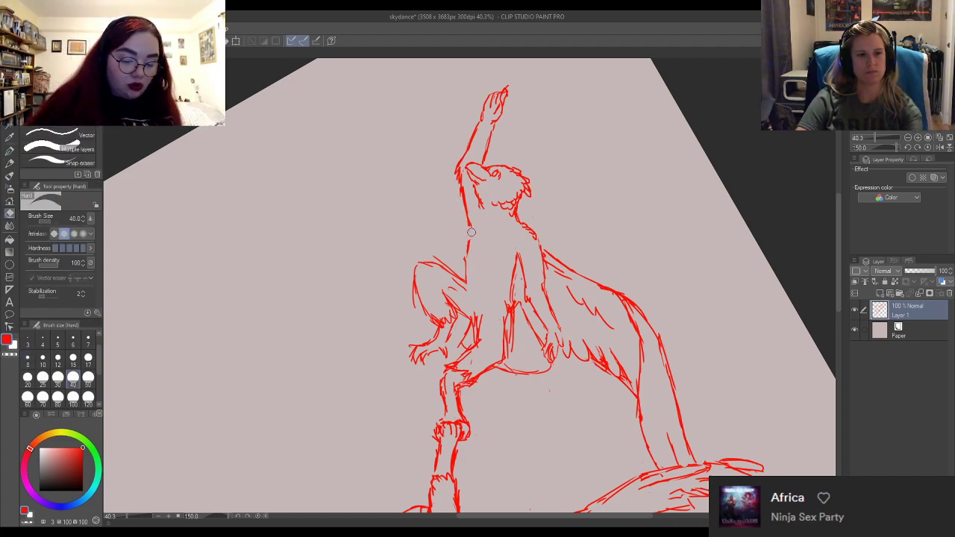
pyautogui.press('p')
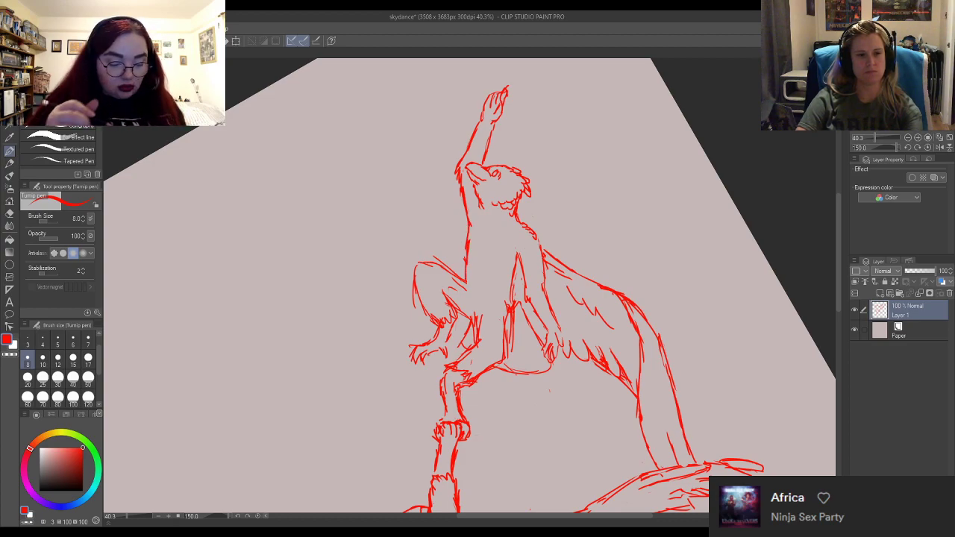
# Erase the thigh of the lower figure's bent leg and redraw it fuller, with a rounded knee.
pyautogui.press('e')
pyautogui.moveTo(466, 292)
pyautogui.mouseDown()
pyautogui.moveTo(436, 291)
pyautogui.moveTo(440, 269)
pyautogui.moveTo(455, 277)
pyautogui.mouseUp()
pyautogui.press('p')
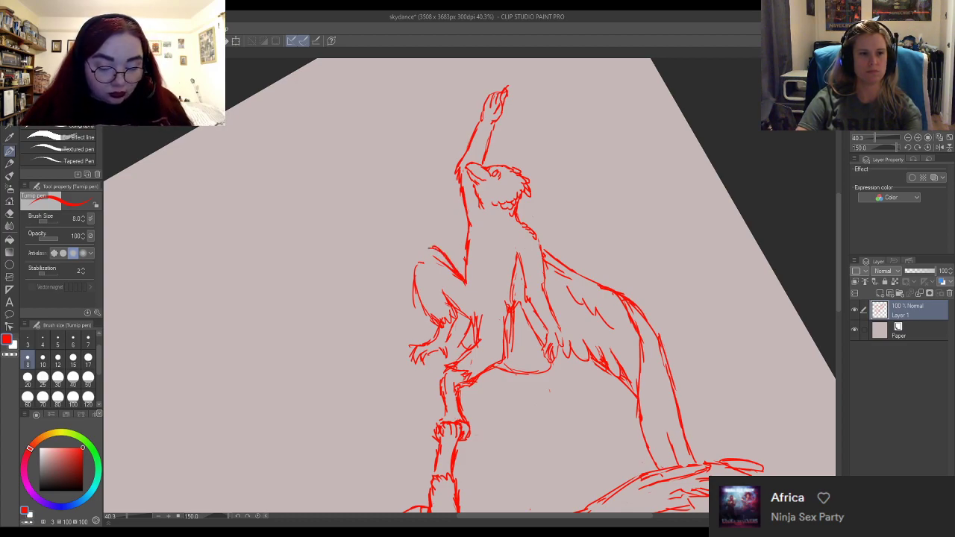
pyautogui.moveTo(445, 269)
pyautogui.mouseDown()
pyautogui.moveTo(456, 277)
pyautogui.moveTo(420, 294)
pyautogui.moveTo(448, 311)
pyautogui.mouseUp()
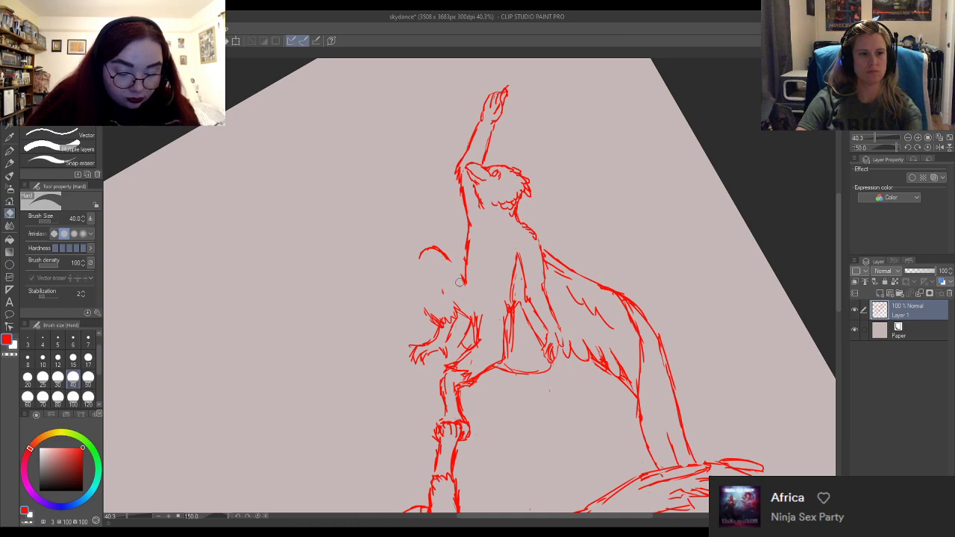
pyautogui.press('p')
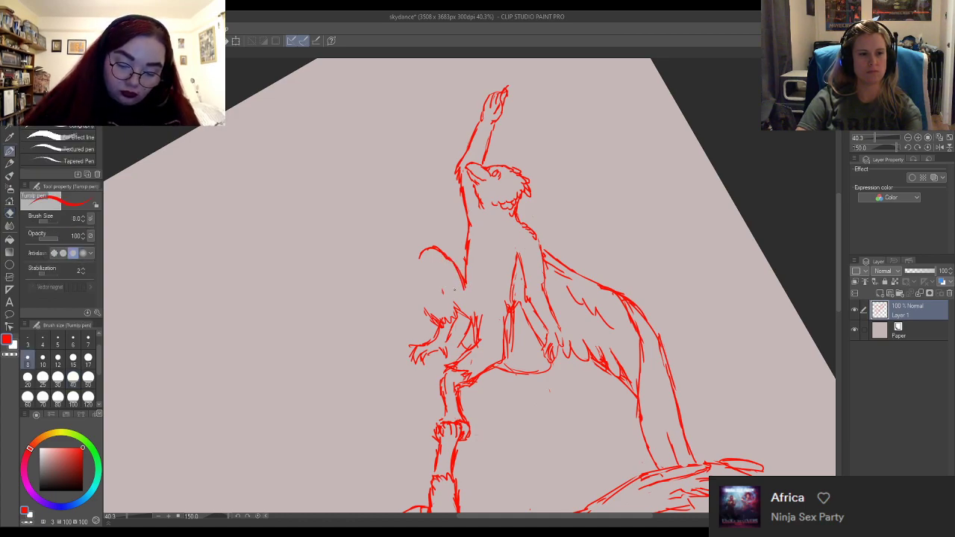
pyautogui.press('e')
pyautogui.moveTo(458, 297)
pyautogui.mouseDown()
pyautogui.moveTo(441, 274)
pyautogui.moveTo(433, 280)
pyautogui.moveTo(421, 260)
pyautogui.moveTo(417, 283)
pyautogui.mouseUp()
pyautogui.press('p')
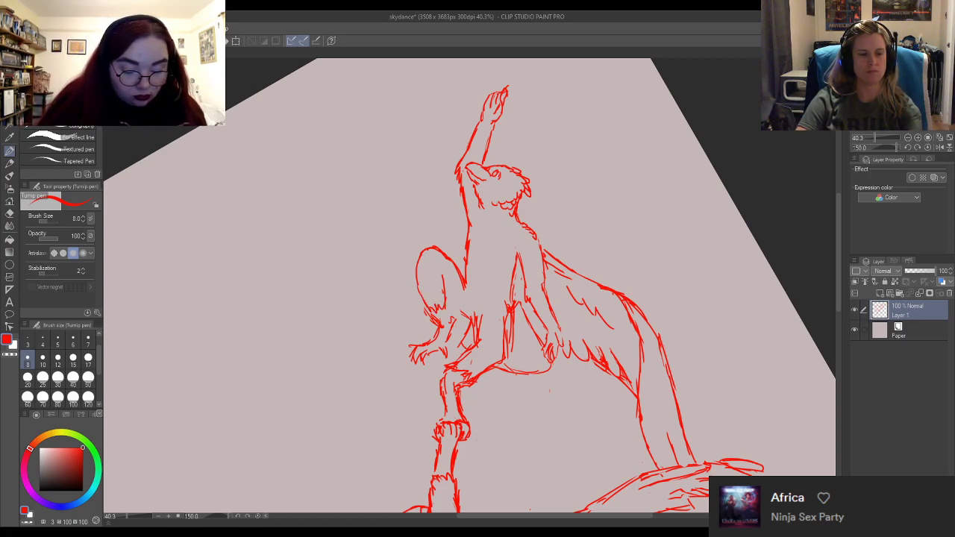
# Replace the messy strokes between the bent leg's knee and foot with a cleaner lower leg and feathered edge.
pyautogui.press('e')
pyautogui.moveTo(427, 309)
pyautogui.mouseDown()
pyautogui.moveTo(448, 328)
pyautogui.moveTo(437, 324)
pyautogui.moveTo(447, 342)
pyautogui.moveTo(438, 337)
pyautogui.mouseUp()
pyautogui.press('p')
pyautogui.moveTo(433, 312); pyautogui.dragTo(436, 325)
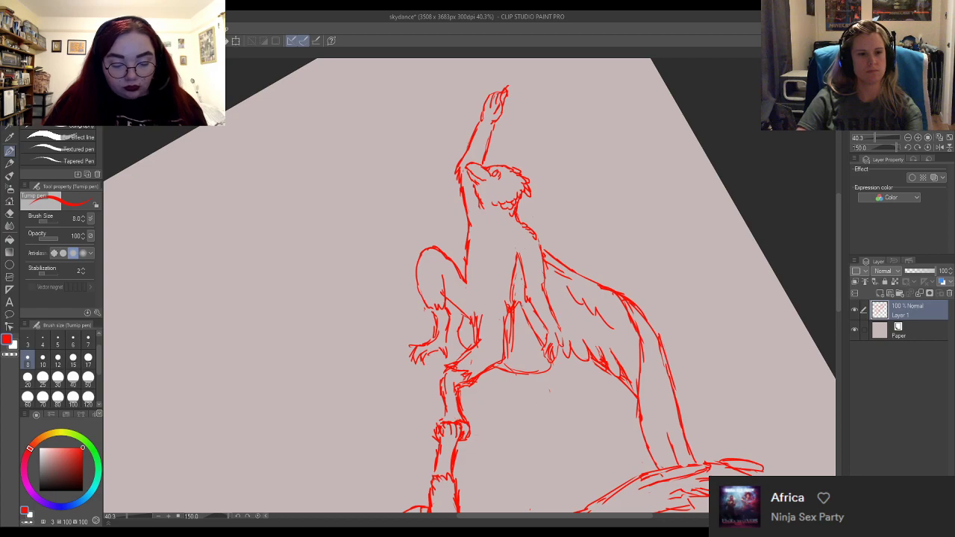
# Clean up the overlapping lines along the lower figure's back between the waist and hip.
pyautogui.press('e')
pyautogui.moveTo(516, 300); pyautogui.dragTo(535, 344)
pyautogui.press('p')
pyautogui.moveTo(515, 313)
pyautogui.mouseDown()
pyautogui.moveTo(507, 356)
pyautogui.moveTo(498, 357)
pyautogui.moveTo(511, 318)
pyautogui.mouseUp()
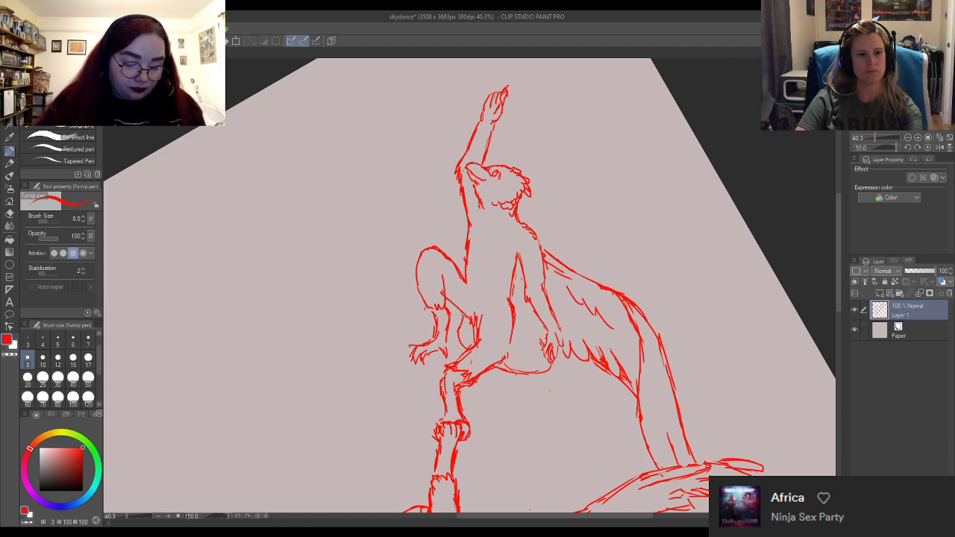
# Replace the rounded shape behind the lower figure's hips with a narrow, pointed triangular one.
pyautogui.press('e')
pyautogui.moveTo(517, 296)
pyautogui.mouseDown()
pyautogui.moveTo(509, 332)
pyautogui.moveTo(533, 340)
pyautogui.moveTo(543, 371)
pyautogui.mouseUp()
pyautogui.press('p')
pyautogui.press('e')
pyautogui.press('p')
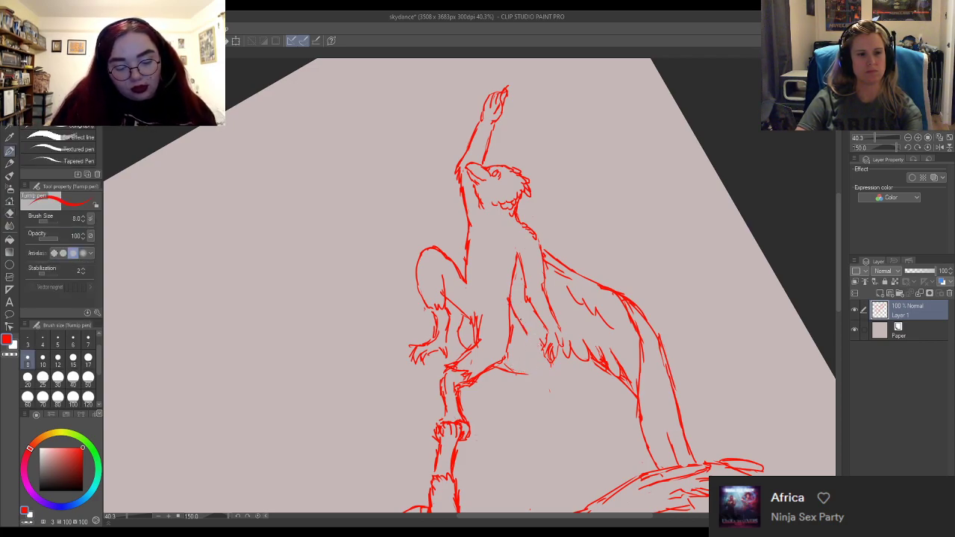
pyautogui.moveTo(518, 316); pyautogui.dragTo(533, 364)
pyautogui.moveTo(516, 319); pyautogui.dragTo(537, 371)
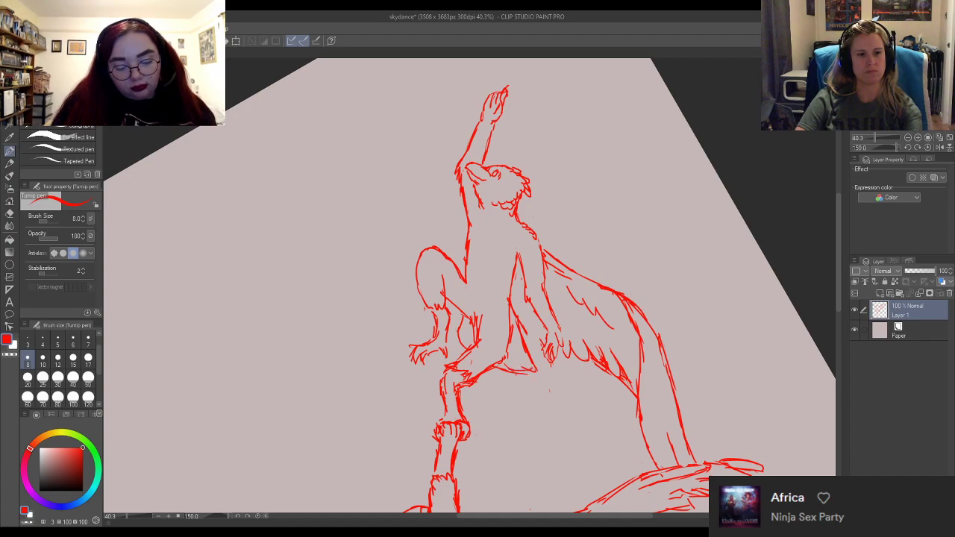
pyautogui.press('e')
pyautogui.moveTo(531, 334)
pyautogui.mouseDown()
pyautogui.moveTo(515, 310)
pyautogui.moveTo(512, 318)
pyautogui.mouseUp()
pyautogui.press('p')
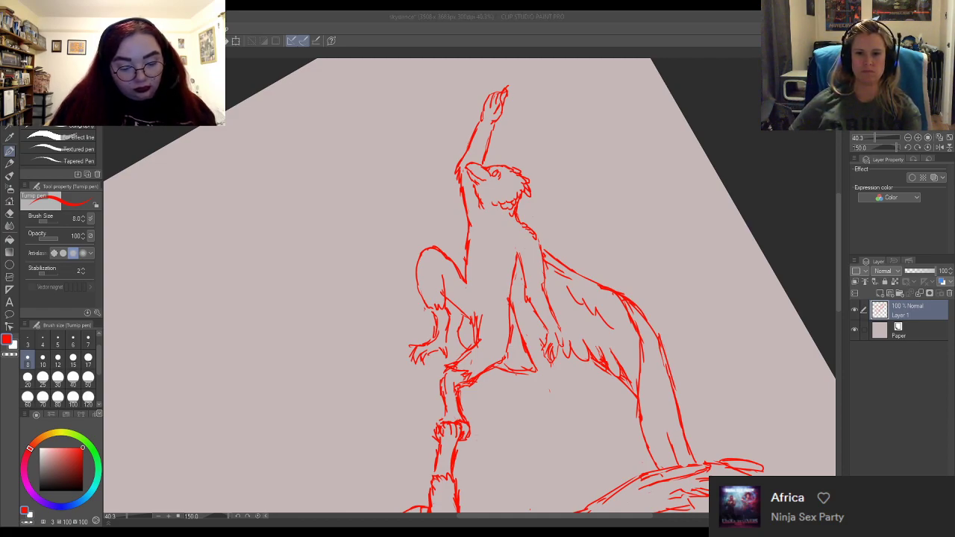
# Sketch the long outer edge of the lower figure's second wing, from the shoulder past the raised arm to the canvas edge.
pyautogui.scroll(-1, 410, 164)
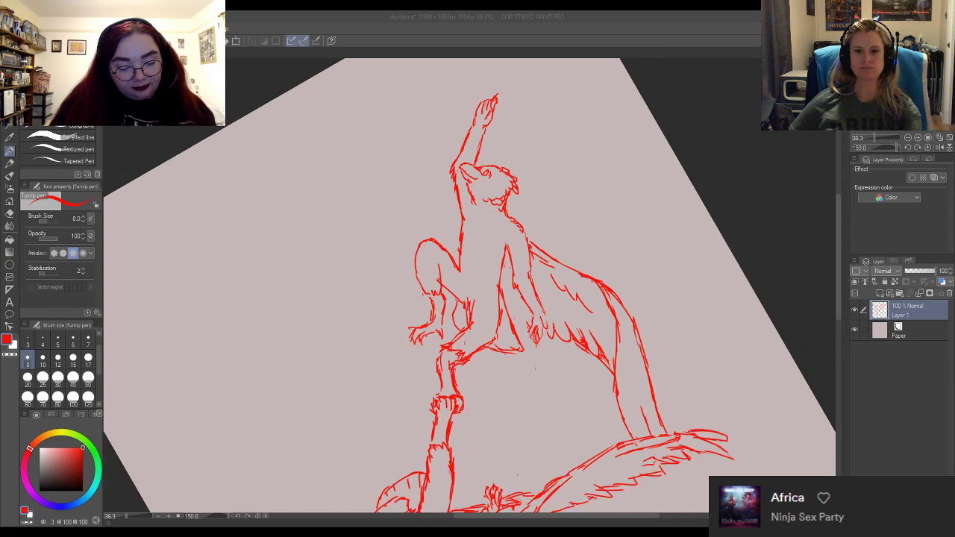
pyautogui.scroll(-1, 381, 226)
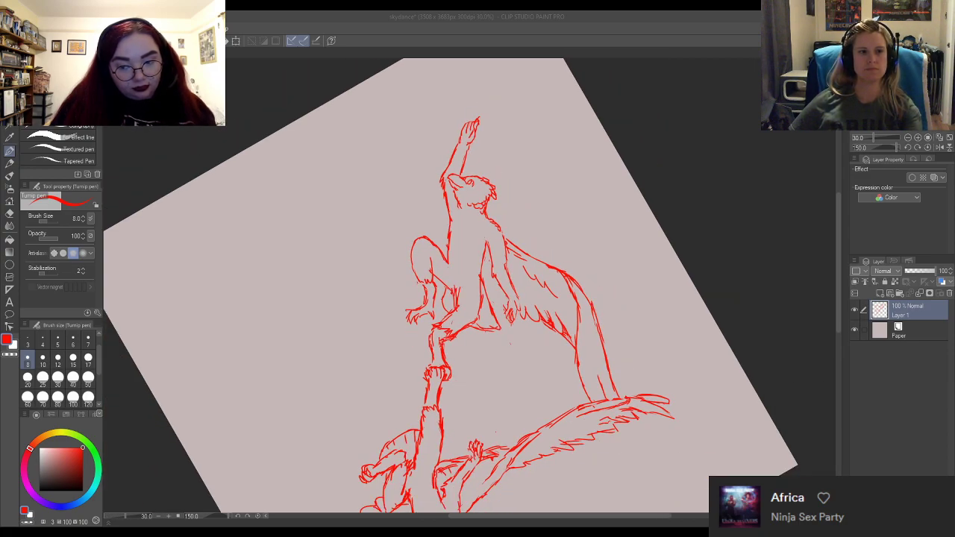
pyautogui.scroll(-1, 477, 299)
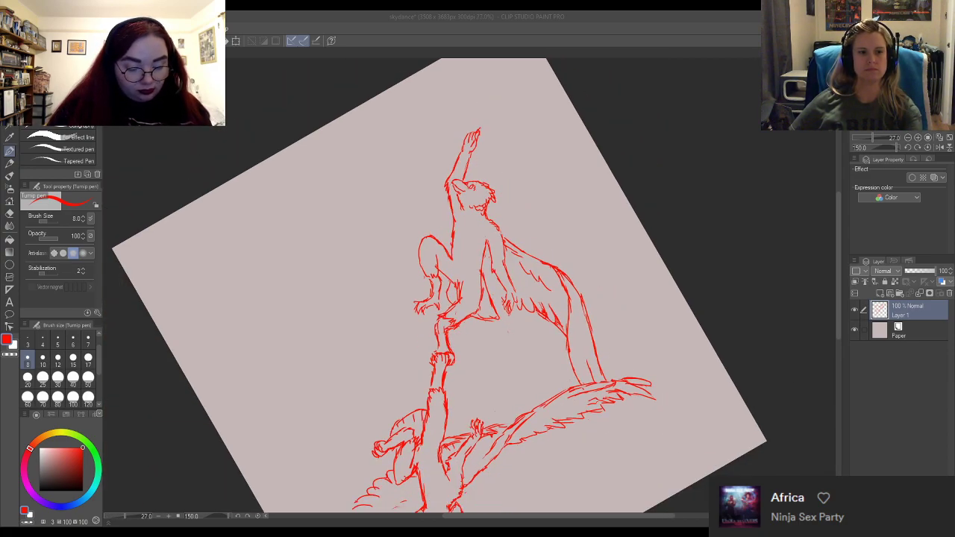
pyautogui.scroll(1, 477, 298)
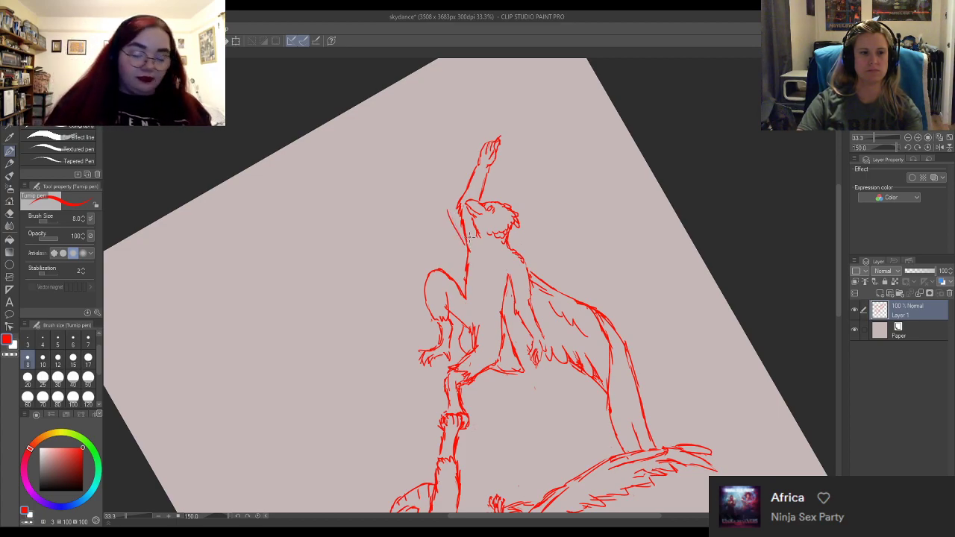
pyautogui.moveTo(462, 243); pyautogui.dragTo(438, 196)
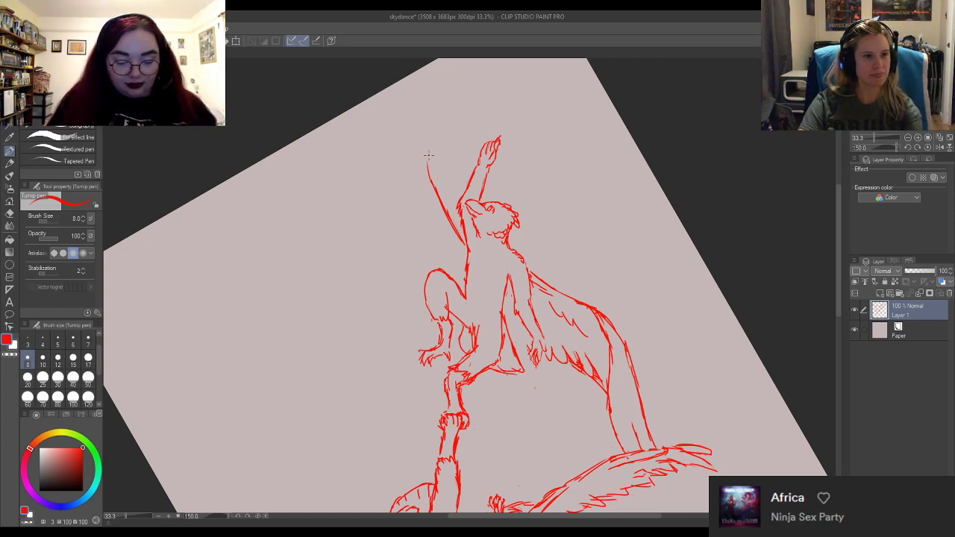
pyautogui.moveTo(431, 179); pyautogui.dragTo(436, 69)
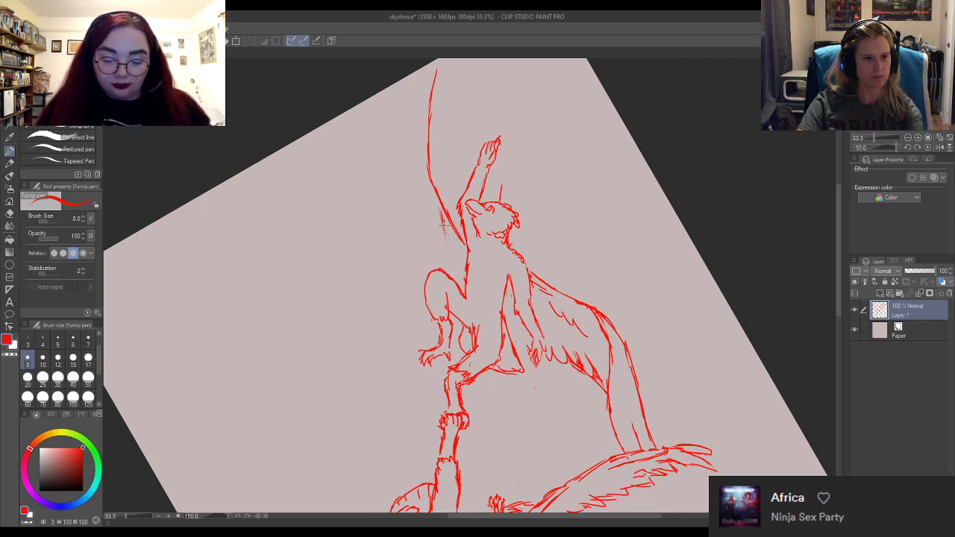
# Add the inner wing line beside the lower figure's shoulder and a short trailing edge between its raised hand and head.
pyautogui.moveTo(442, 221); pyautogui.dragTo(453, 255)
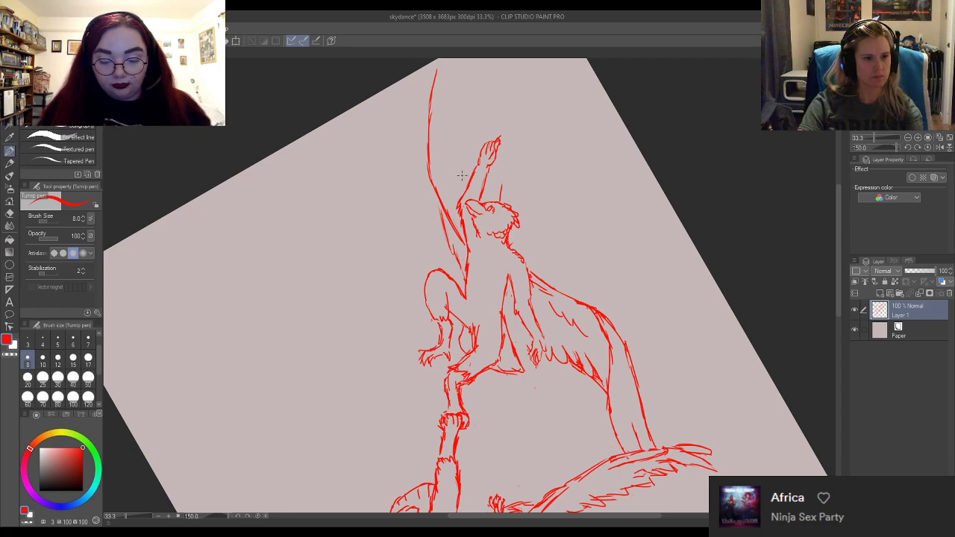
pyautogui.moveTo(503, 200)
pyautogui.mouseDown()
pyautogui.moveTo(495, 173)
pyautogui.moveTo(491, 201)
pyautogui.mouseUp()
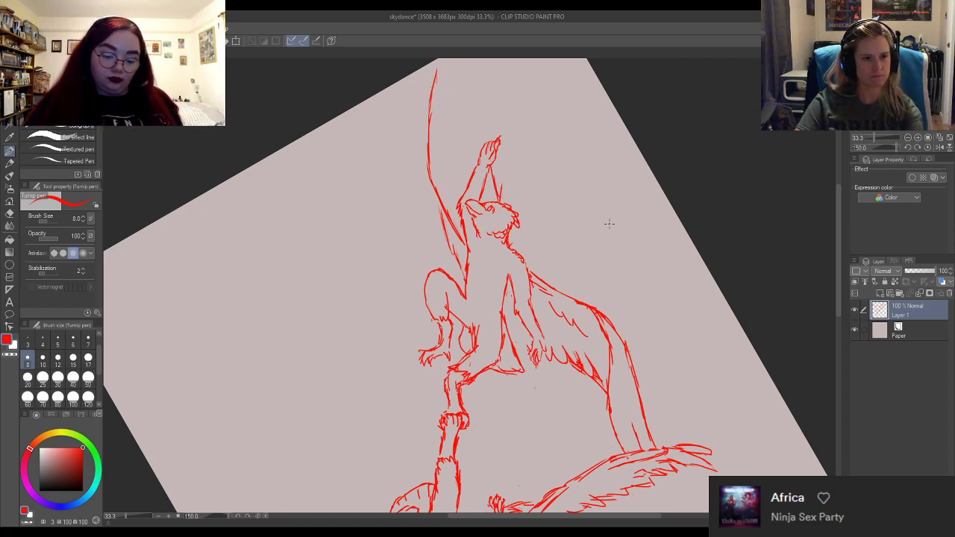
pyautogui.press('e')
pyautogui.press('p')
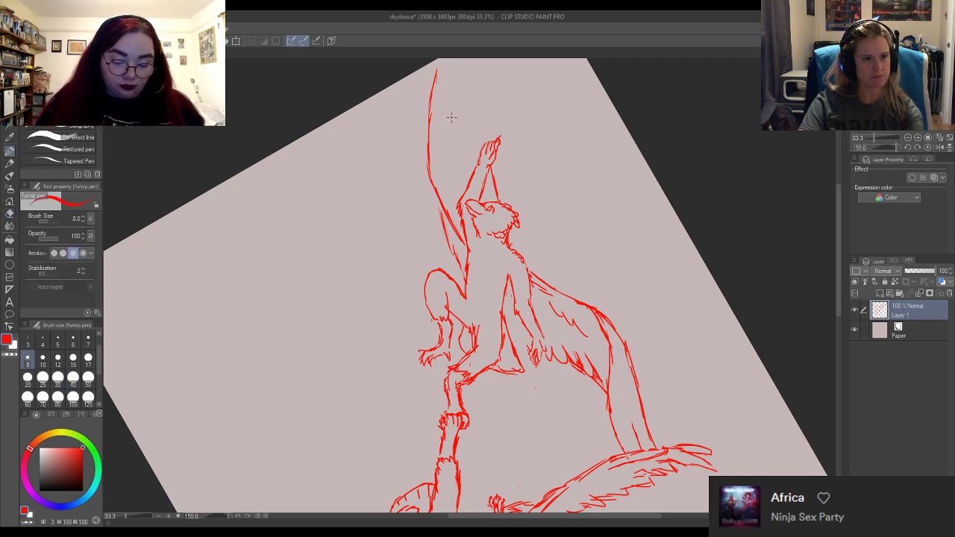
# Draw long, pointed feather strokes across the tip of the second wing, stepping down towards the raised hand.
pyautogui.moveTo(450, 115); pyautogui.dragTo(448, 85)
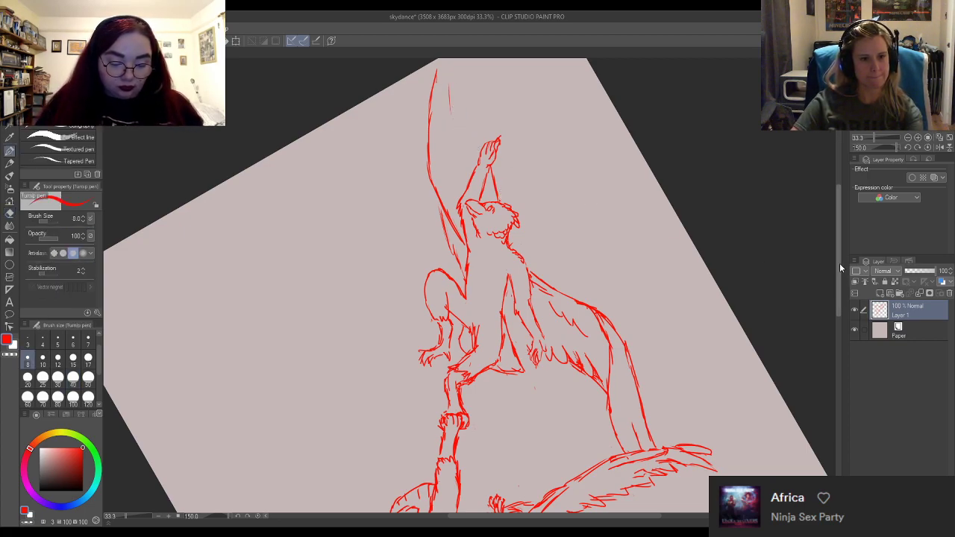
pyautogui.scroll(3, 839, 275)
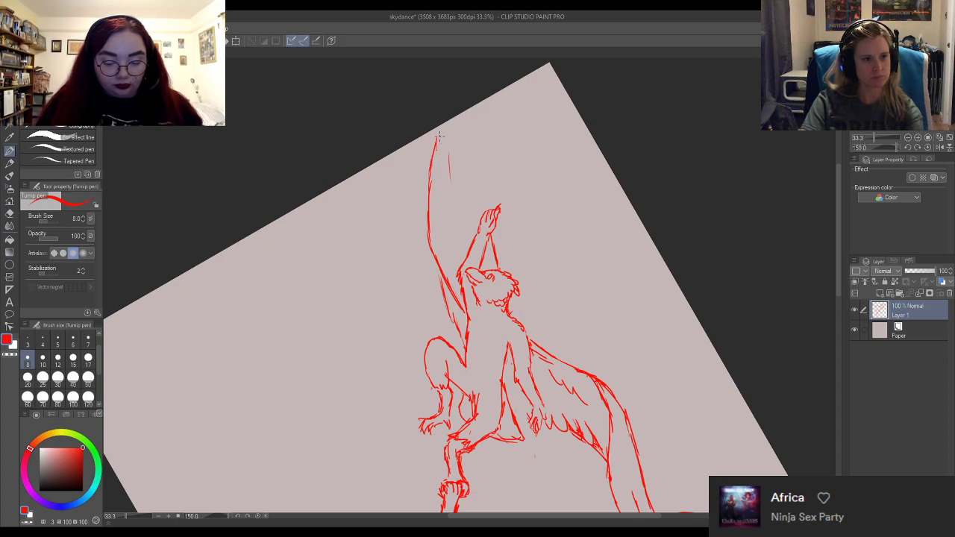
pyautogui.moveTo(451, 146); pyautogui.dragTo(450, 186)
pyautogui.moveTo(451, 128)
pyautogui.mouseDown()
pyautogui.moveTo(460, 172)
pyautogui.moveTo(465, 111)
pyautogui.moveTo(463, 175)
pyautogui.moveTo(475, 153)
pyautogui.moveTo(486, 196)
pyautogui.moveTo(469, 214)
pyautogui.mouseUp()
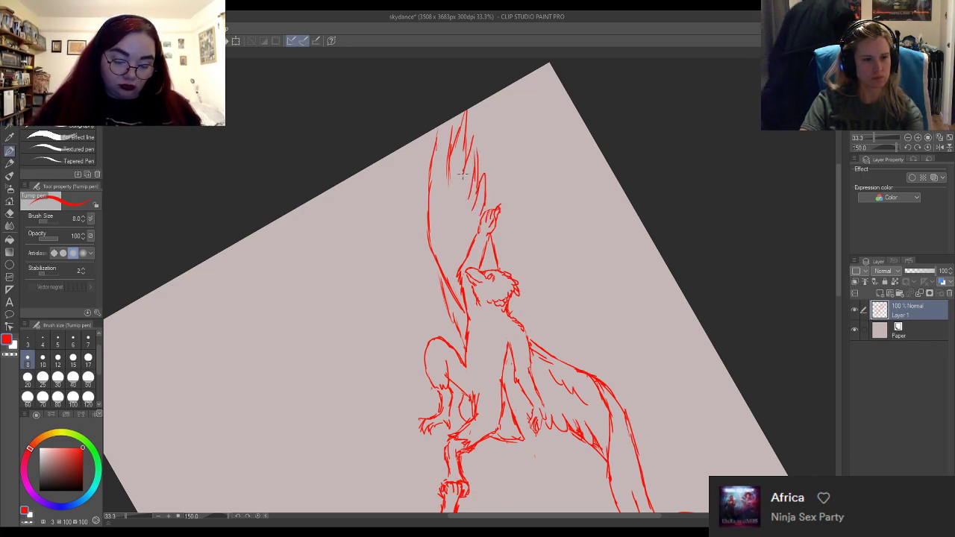
# Erase the crowded feather lines at the second wing's tip and redraw the feather edge more cleanly.
pyautogui.press('e')
pyautogui.moveTo(453, 133); pyautogui.dragTo(459, 158)
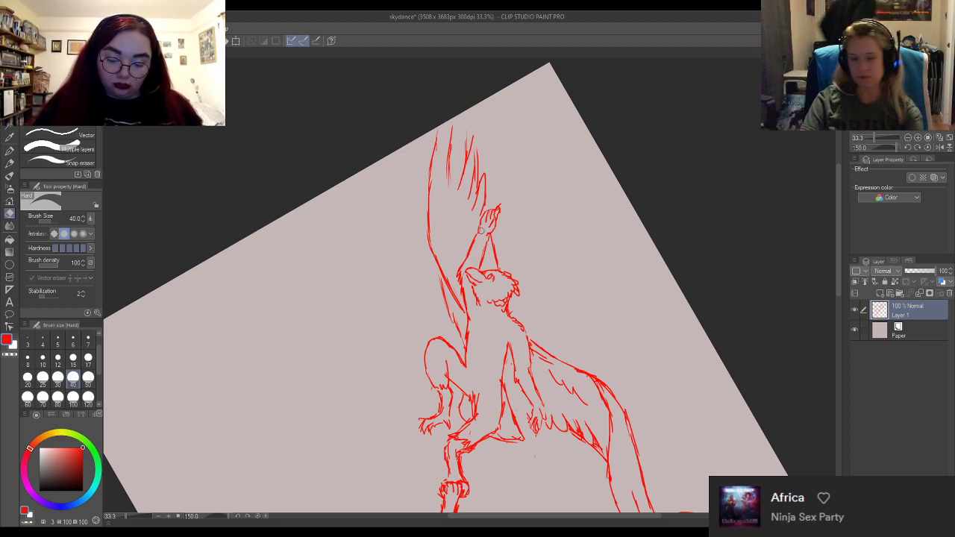
pyautogui.press('p')
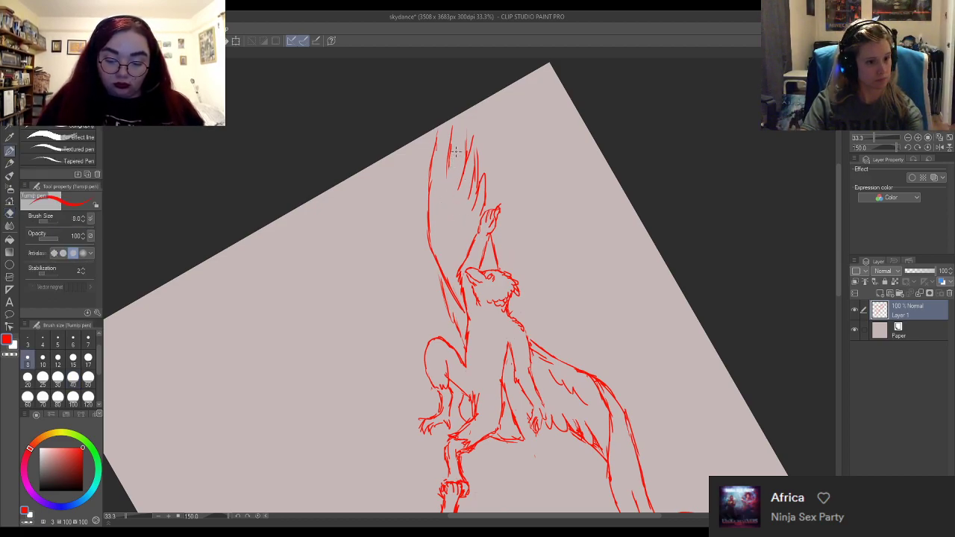
pyautogui.press('e')
pyautogui.moveTo(453, 154); pyautogui.dragTo(438, 184)
pyautogui.press('p')
pyautogui.moveTo(463, 118)
pyautogui.mouseDown()
pyautogui.moveTo(452, 147)
pyautogui.moveTo(468, 160)
pyautogui.moveTo(462, 112)
pyautogui.moveTo(464, 162)
pyautogui.moveTo(470, 138)
pyautogui.moveTo(452, 148)
pyautogui.moveTo(506, 184)
pyautogui.mouseUp()
pyautogui.press('e')
pyautogui.press('p')
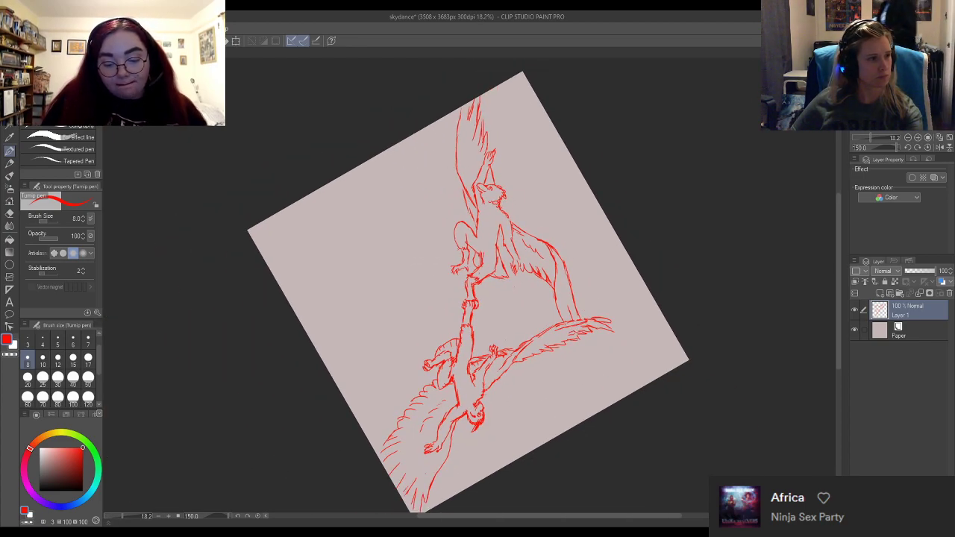
# Extend the canvas downwards to 3508 x 4213 px, keeping its width.
pyautogui.press('e')
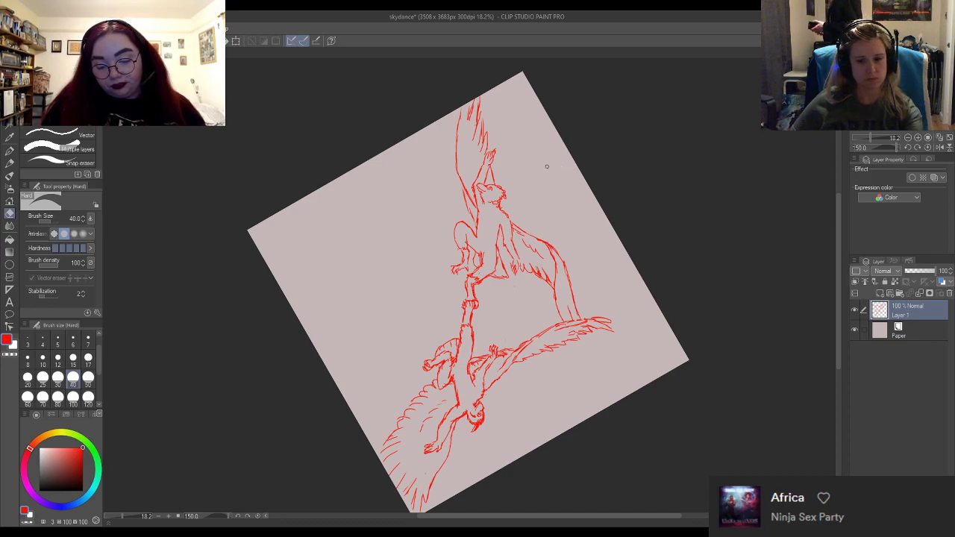
pyautogui.press('r')
pyautogui.moveTo(547, 166)
pyautogui.mouseDown()
pyautogui.moveTo(611, 223)
pyautogui.moveTo(649, 278)
pyautogui.moveTo(641, 313)
pyautogui.moveTo(640, 227)
pyautogui.moveTo(649, 268)
pyautogui.moveTo(643, 238)
pyautogui.moveTo(645, 254)
pyautogui.mouseUp()
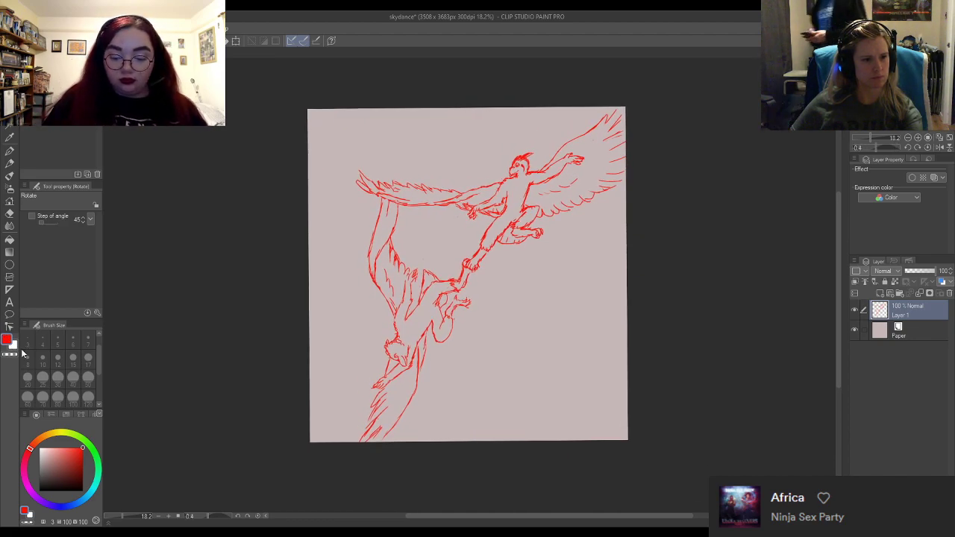
pyautogui.press('p')
pyautogui.scroll(1, 314, 335)
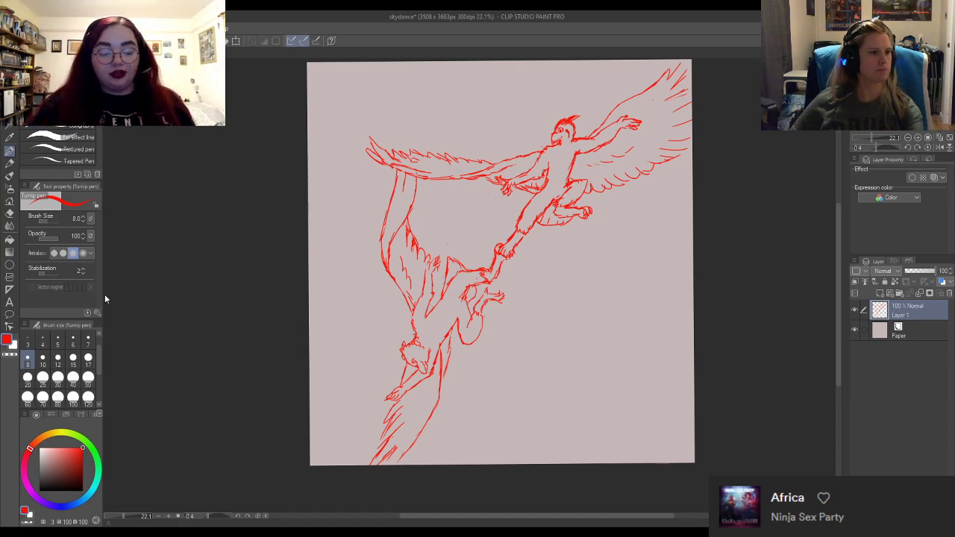
pyautogui.hotkey('ctrl', 't')
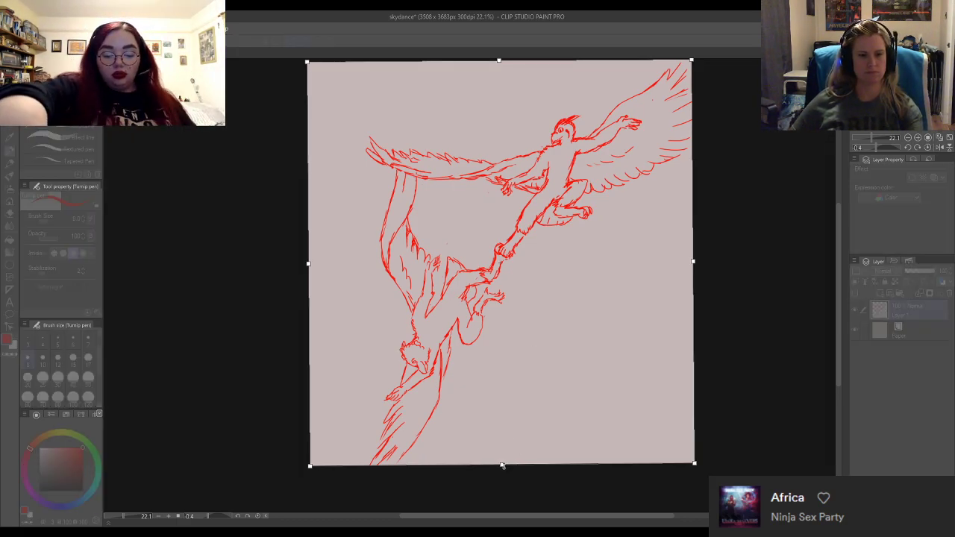
pyautogui.press('Escape')
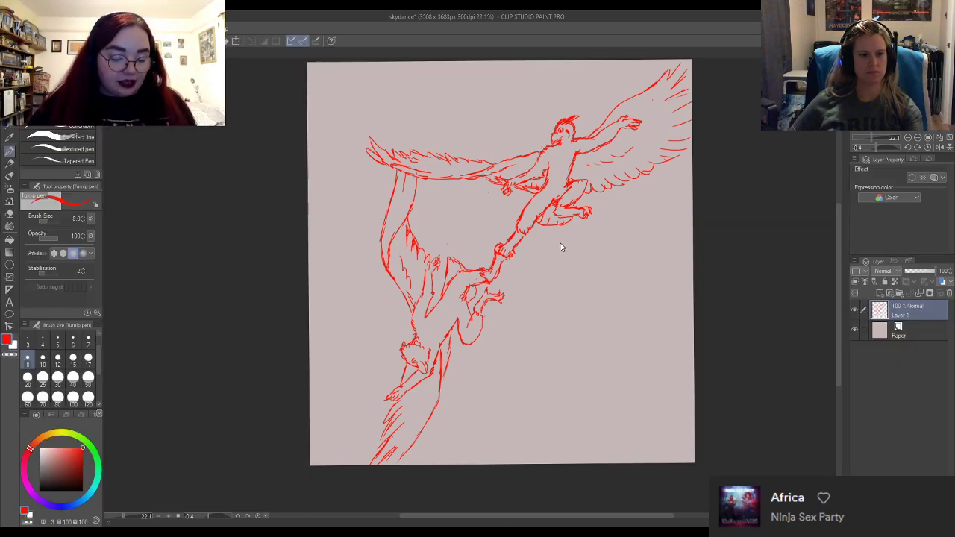
pyautogui.scroll(-1, 563, 247)
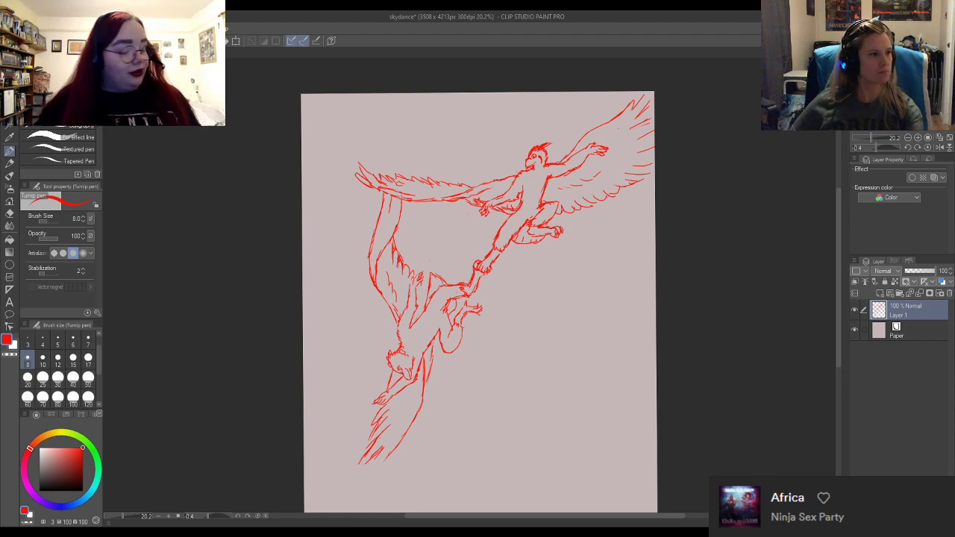
# Lasso the lower figure with the joined legs, rotate it counterclockwise and shift it slightly right and down, deselect and save the file.
pyautogui.press('m')
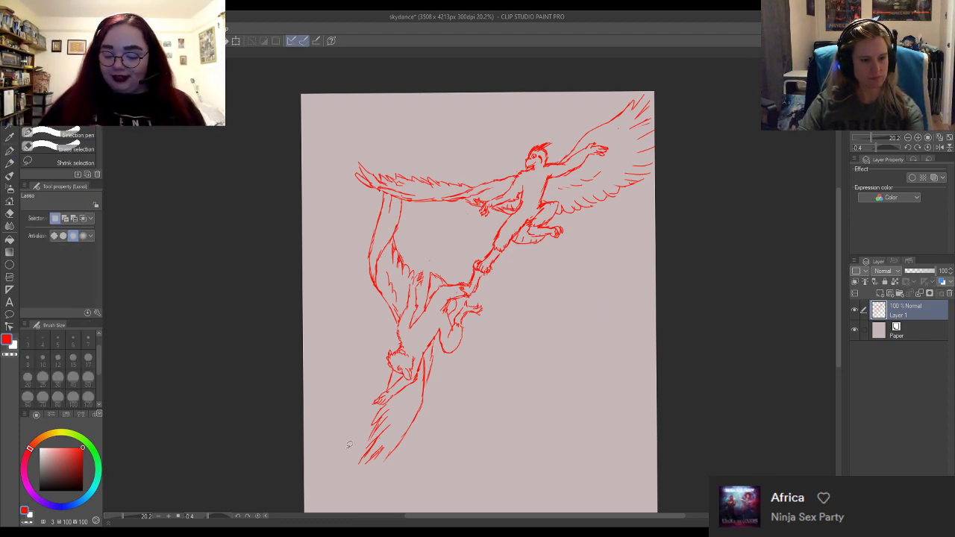
pyautogui.moveTo(347, 447)
pyautogui.mouseDown()
pyautogui.moveTo(464, 476)
pyautogui.moveTo(554, 361)
pyautogui.moveTo(542, 303)
pyautogui.moveTo(521, 268)
pyautogui.moveTo(530, 212)
pyautogui.moveTo(480, 238)
pyautogui.moveTo(438, 239)
pyautogui.moveTo(409, 197)
pyautogui.moveTo(388, 194)
pyautogui.moveTo(358, 212)
pyautogui.moveTo(346, 337)
pyautogui.moveTo(346, 452)
pyautogui.mouseUp()
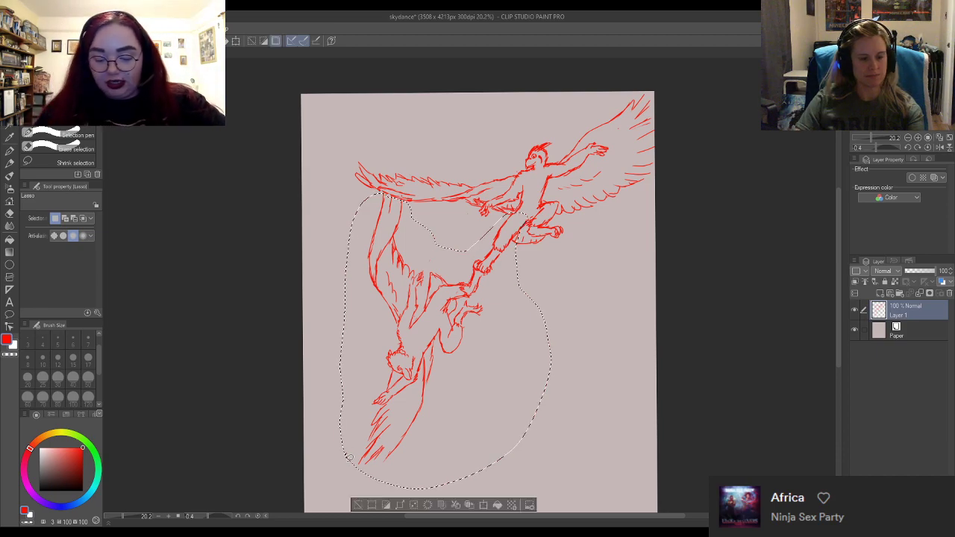
pyautogui.hotkey('ctrl', 't')
pyautogui.moveTo(618, 357)
pyautogui.mouseDown()
pyautogui.moveTo(589, 332)
pyautogui.moveTo(538, 337)
pyautogui.moveTo(546, 339)
pyautogui.mouseUp()
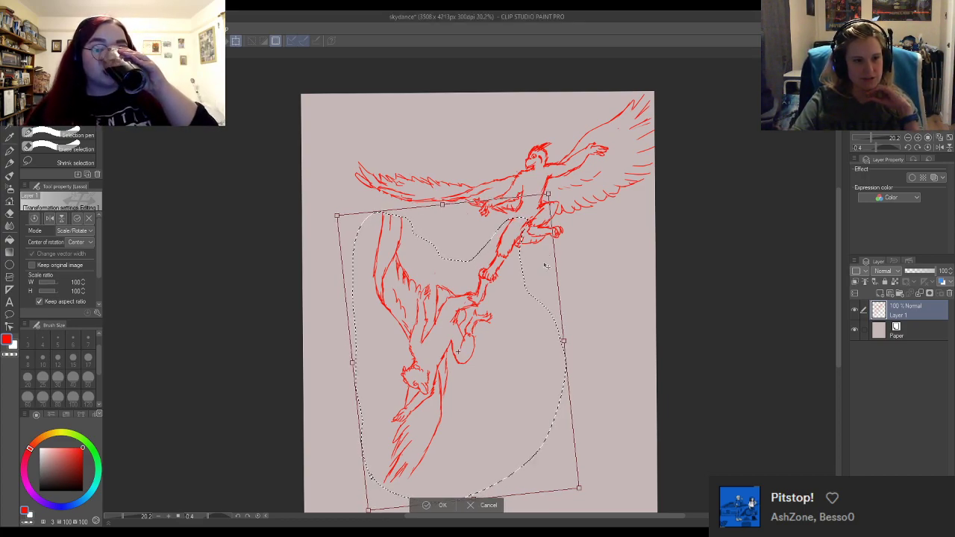
pyautogui.moveTo(549, 259); pyautogui.dragTo(551, 248)
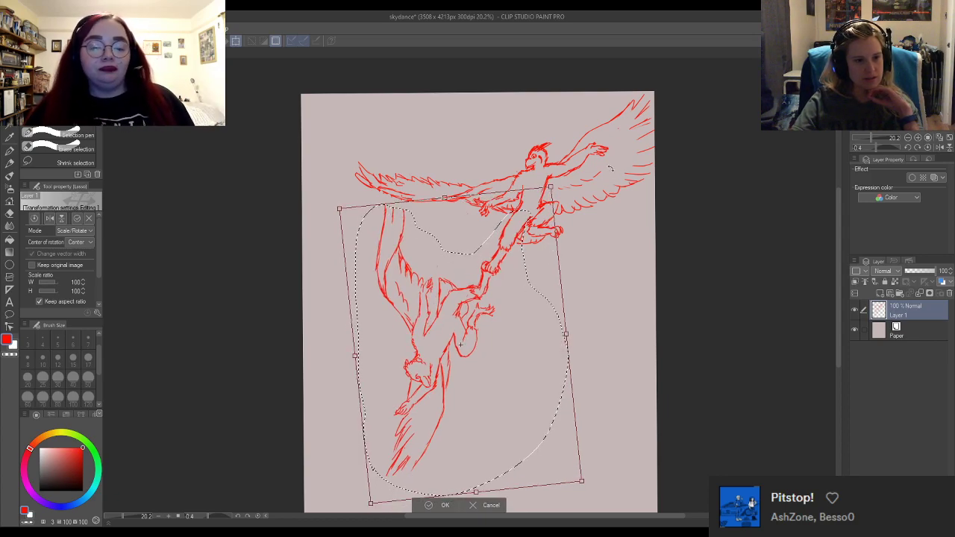
pyautogui.moveTo(613, 192); pyautogui.dragTo(597, 161)
pyautogui.moveTo(542, 267); pyautogui.dragTo(551, 271)
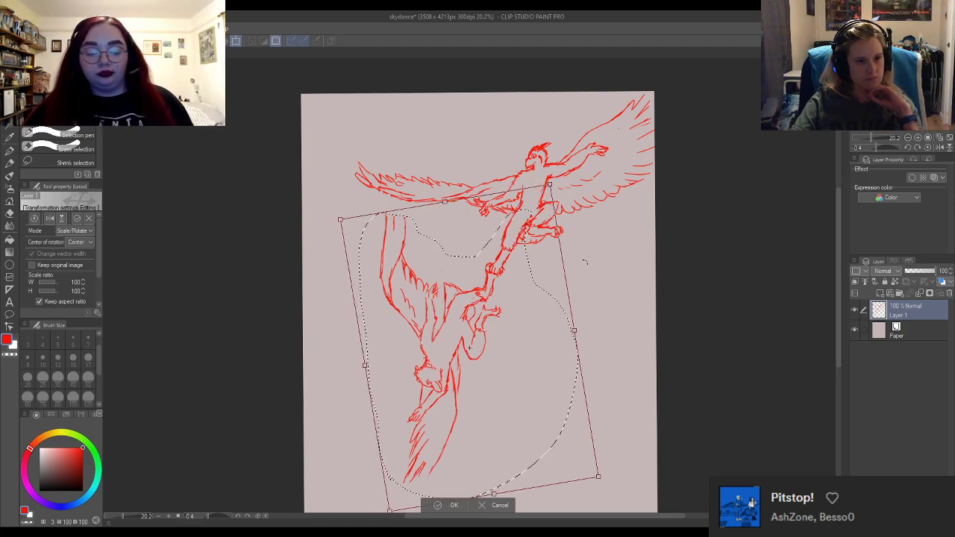
pyautogui.moveTo(603, 226); pyautogui.dragTo(601, 210)
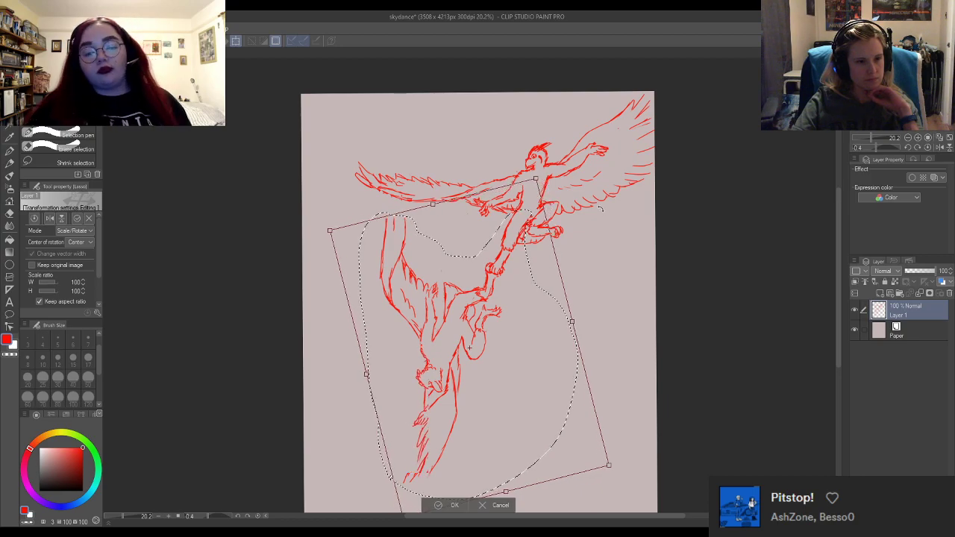
pyautogui.moveTo(548, 276); pyautogui.dragTo(551, 280)
pyautogui.moveTo(550, 278); pyautogui.dragTo(549, 276)
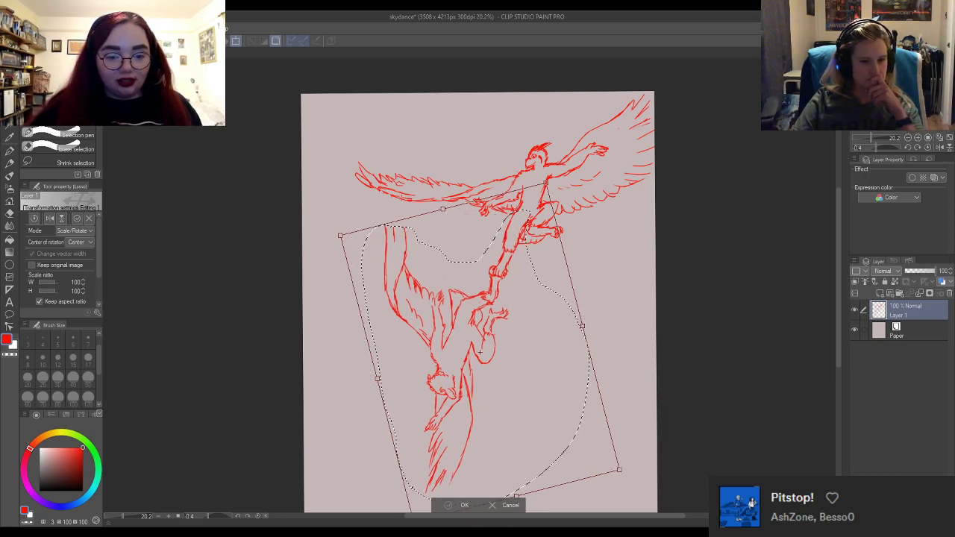
pyautogui.click(463, 526)
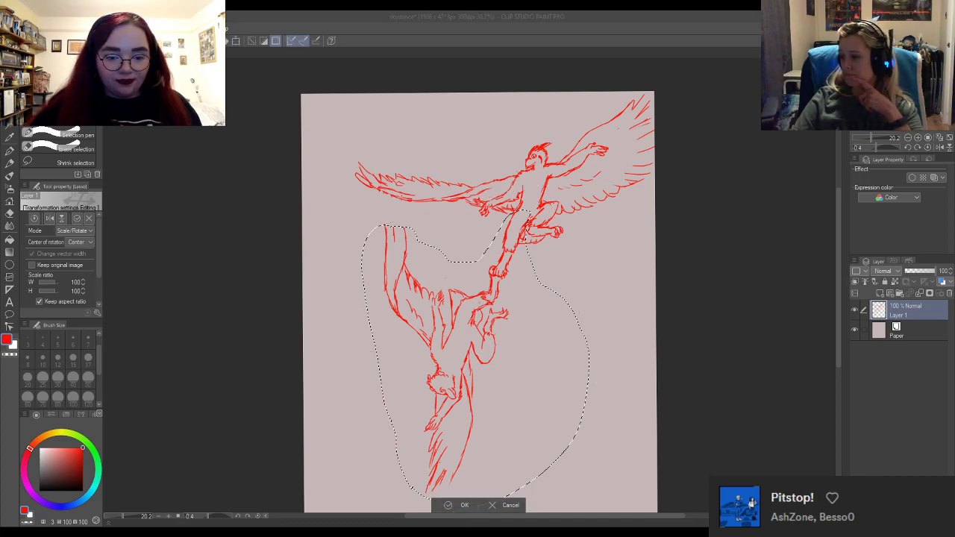
pyautogui.click(465, 437)
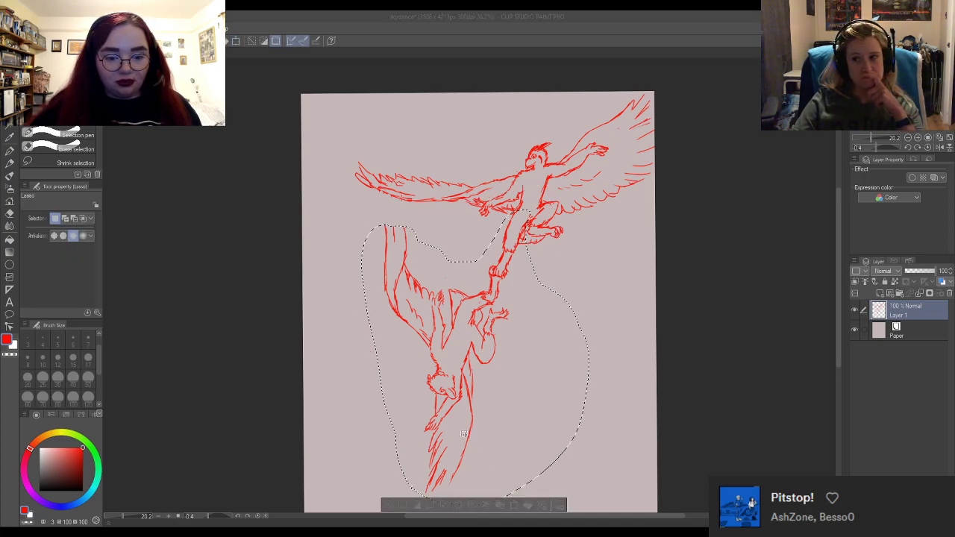
pyautogui.hotkey('ctrl', 'd')
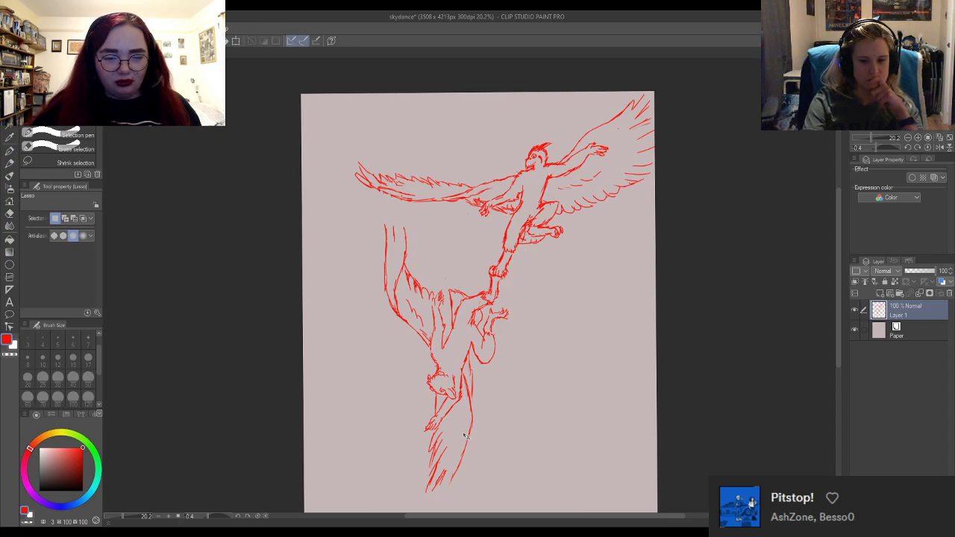
pyautogui.hotkey('ctrl', 's')
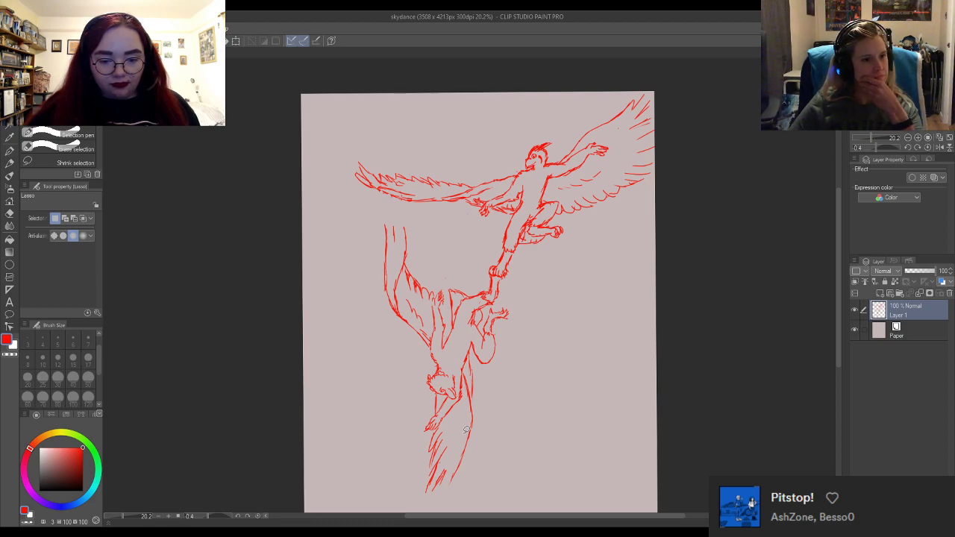
# Move the whole sketch layer down and to the left so both figures sit within the taller canvas.
pyautogui.moveTo(515, 270)
pyautogui.mouseDown()
pyautogui.moveTo(497, 295)
pyautogui.moveTo(515, 272)
pyautogui.moveTo(508, 300)
pyautogui.mouseUp()
pyautogui.hotkey('ctrl', 'd')
pyautogui.click(59, 135)
pyautogui.press('k')
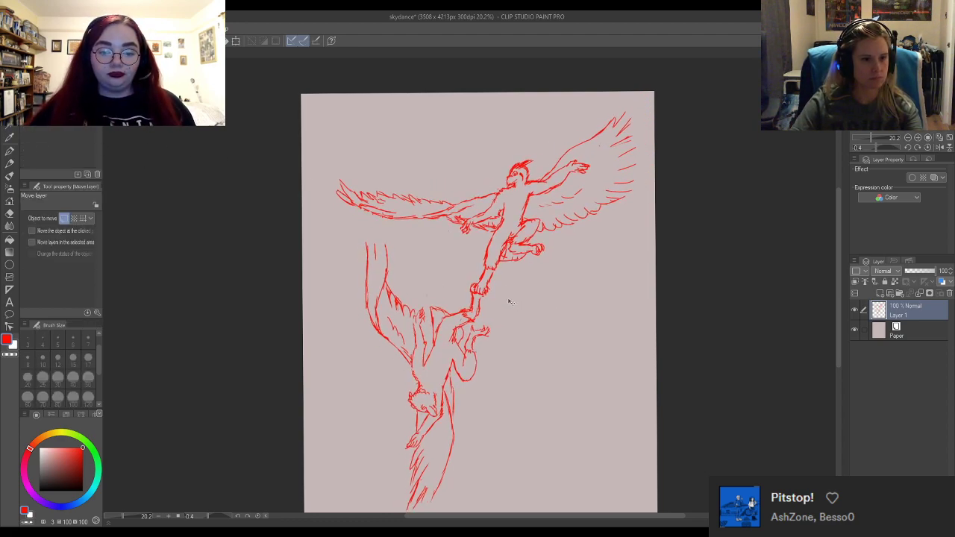
pyautogui.scroll(-1, 440, 231)
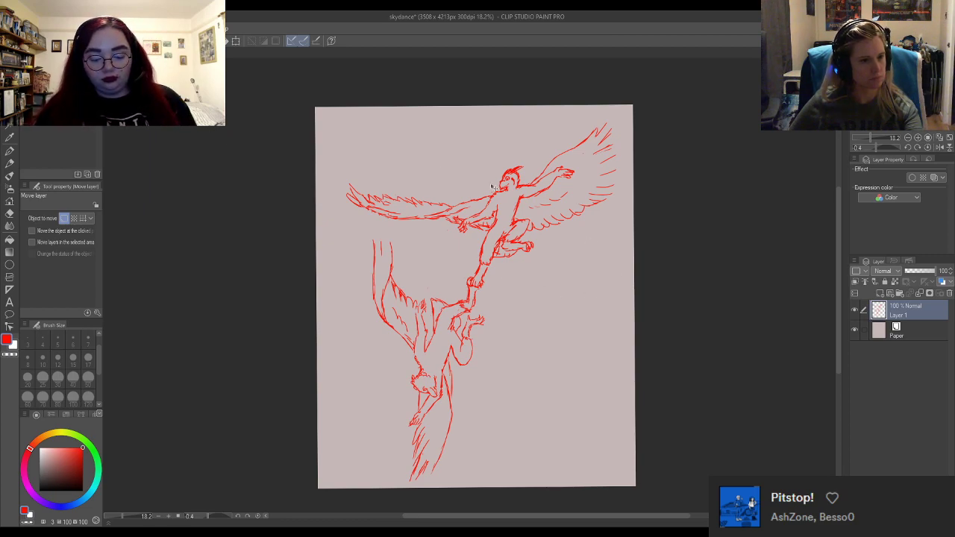
# Rotate the whole sketch layer slightly counterclockwise and shift it a little up and left on the canvas.
pyautogui.hotkey('ctrl', 't')
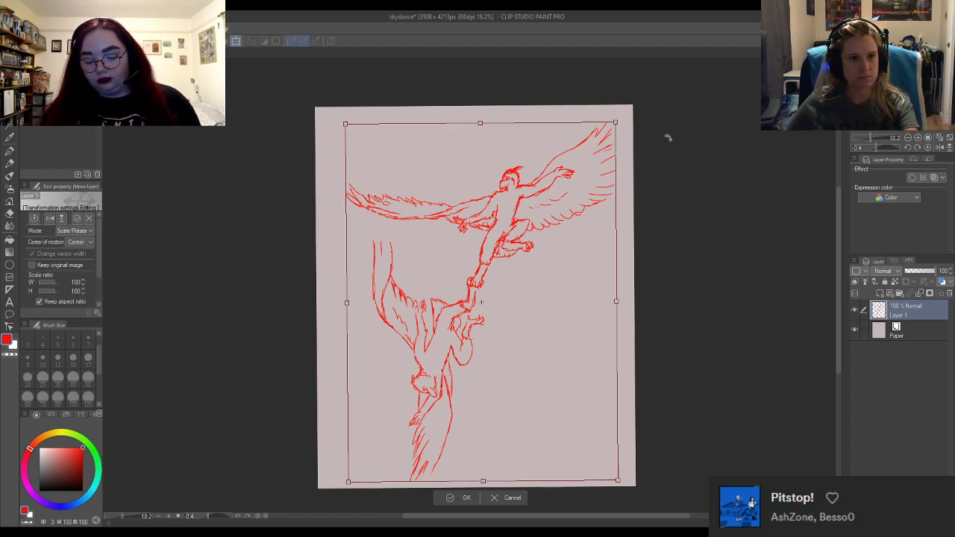
pyautogui.moveTo(666, 137); pyautogui.dragTo(656, 123)
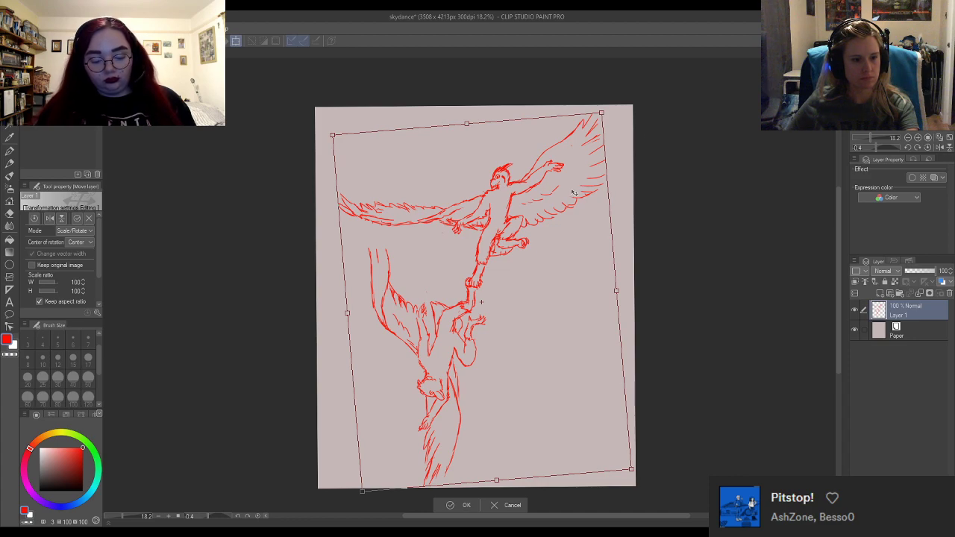
pyautogui.moveTo(574, 193); pyautogui.dragTo(570, 188)
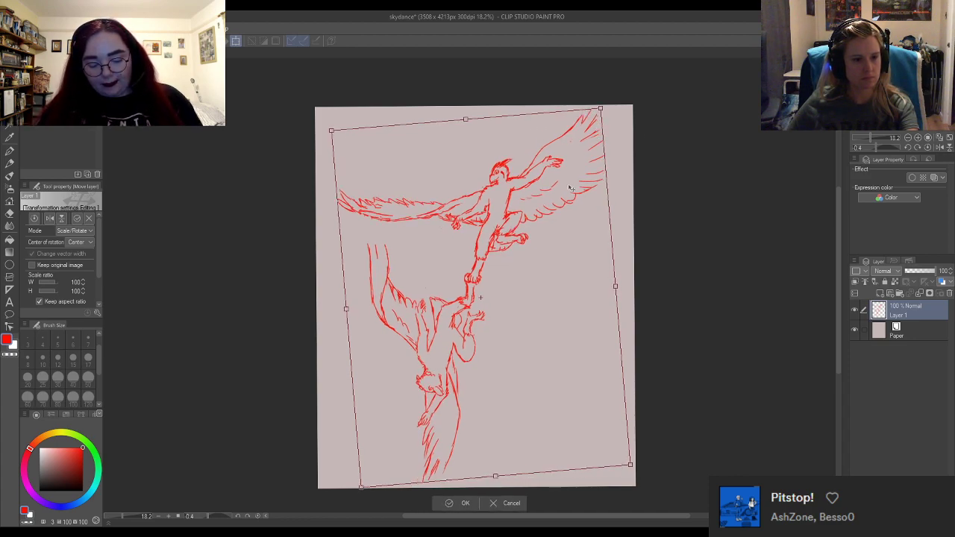
pyautogui.click(456, 504)
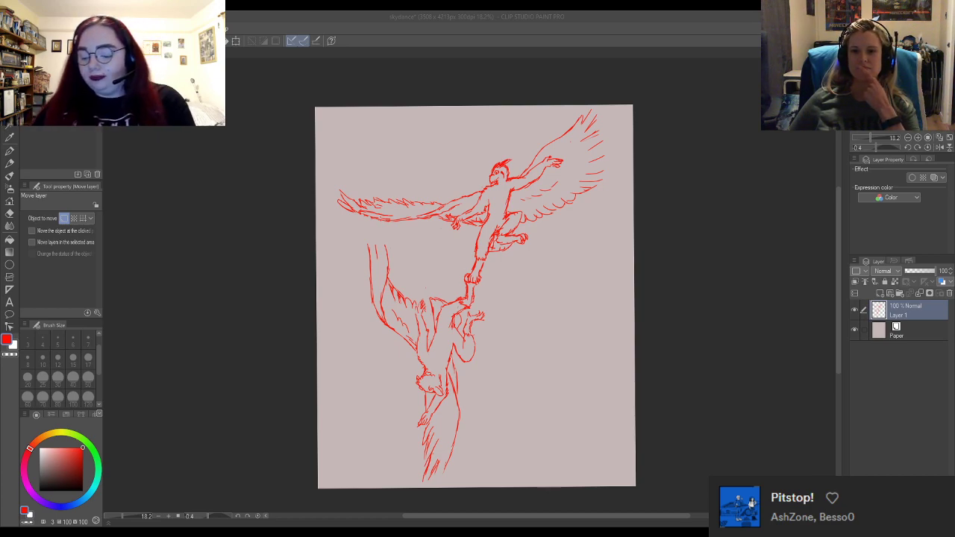
pyautogui.click(708, 188)
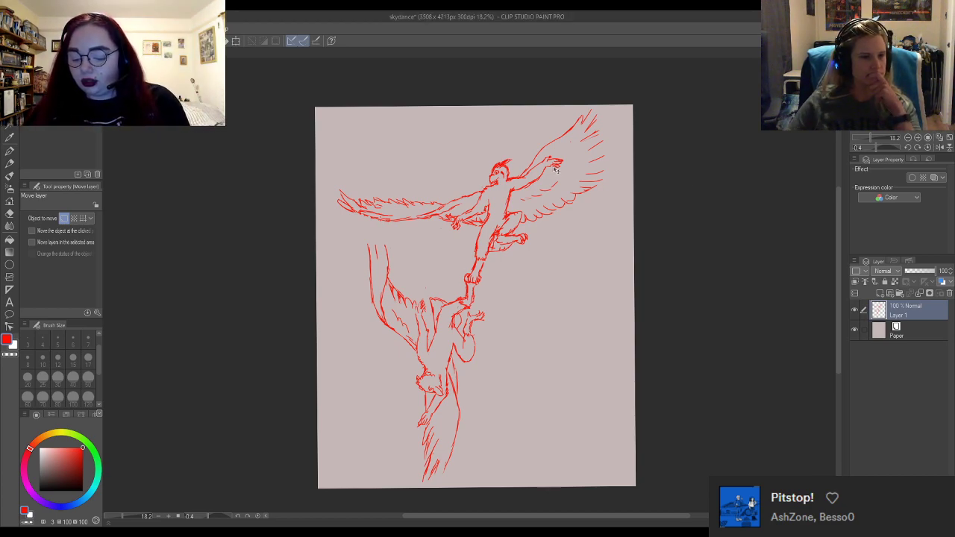
# Extend the feathers at the tip and outer edge of the upper figure's raised wing with the size 8 Turnip pen.
pyautogui.press('p')
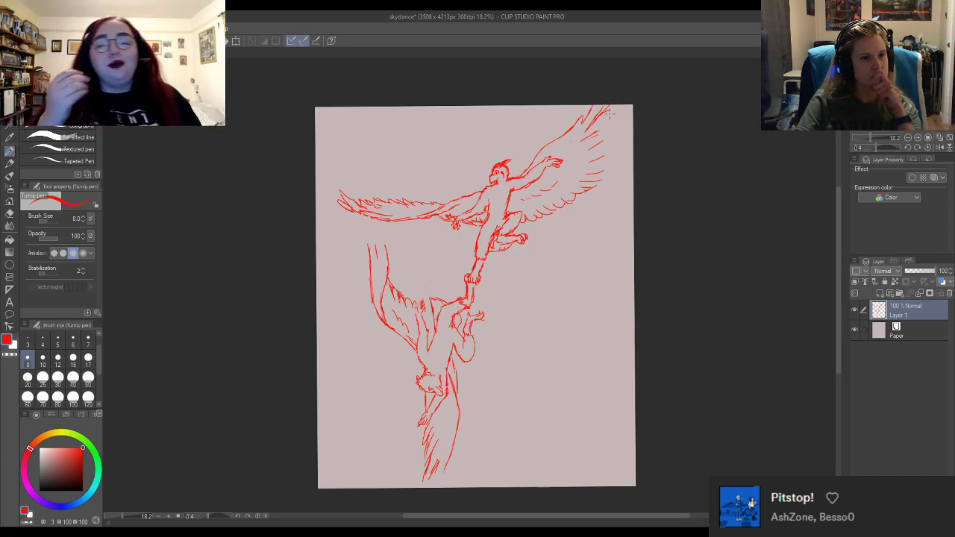
pyautogui.moveTo(613, 117)
pyautogui.mouseDown()
pyautogui.moveTo(599, 132)
pyautogui.moveTo(609, 106)
pyautogui.mouseUp()
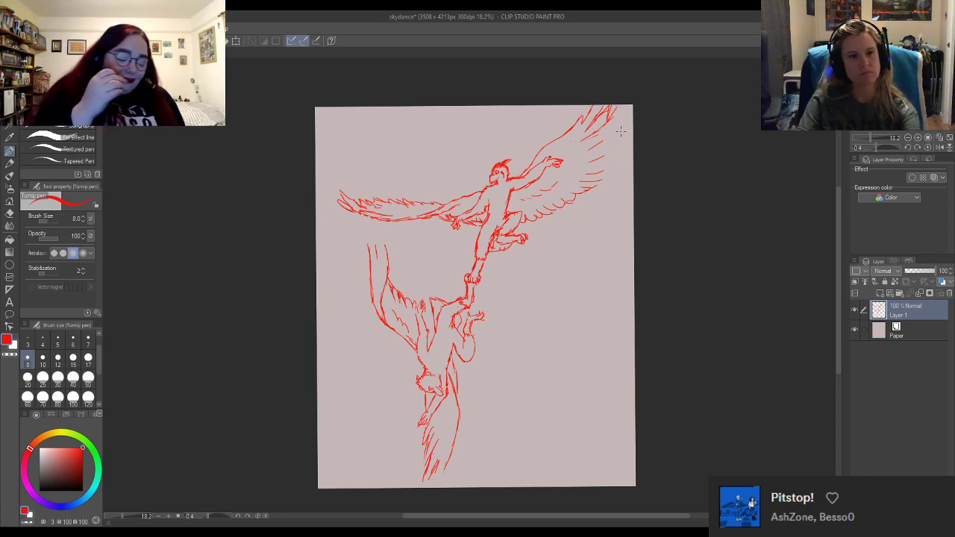
pyautogui.press('e')
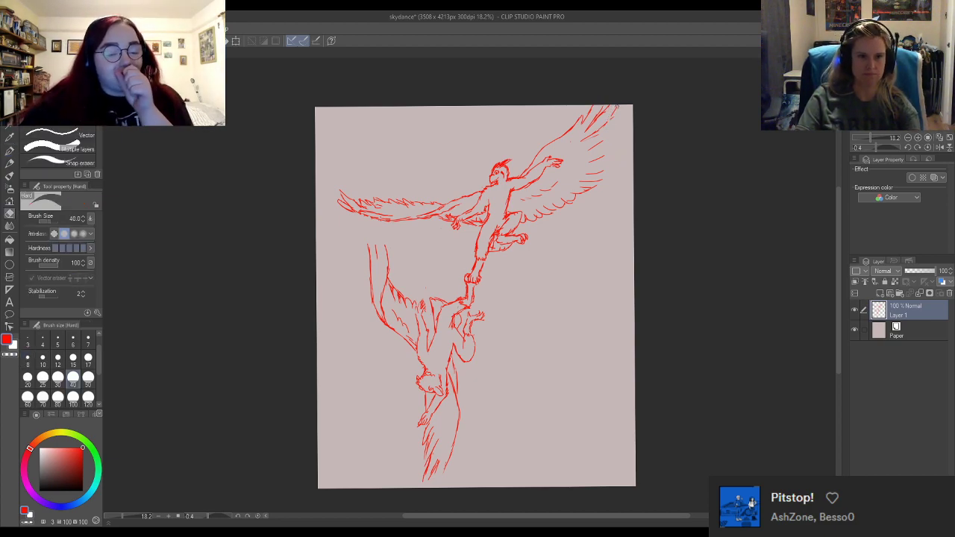
pyautogui.press('p')
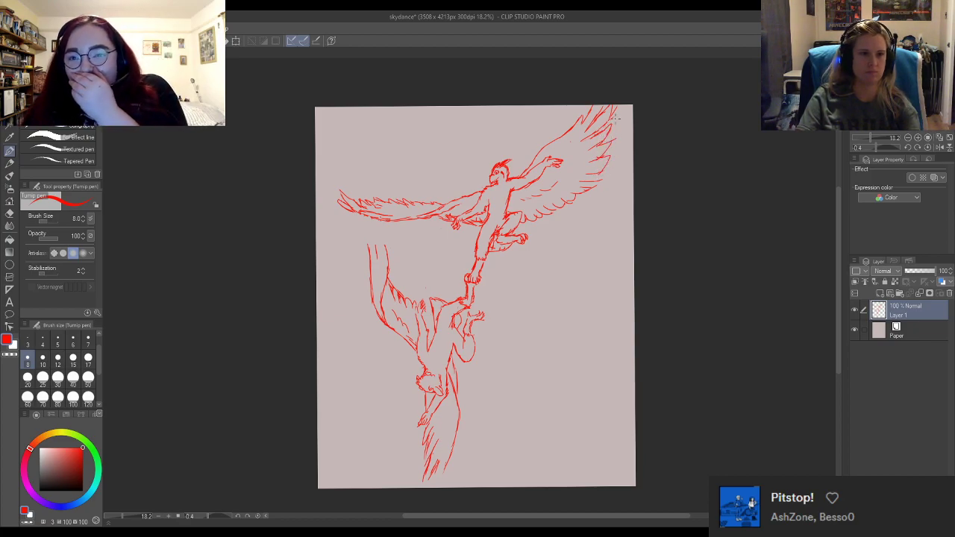
# Alternately erase and redraw the feather lines at the raised wing's tip to refine its shape at the canvas edge.
pyautogui.press('e')
pyautogui.press('p')
pyautogui.press('e')
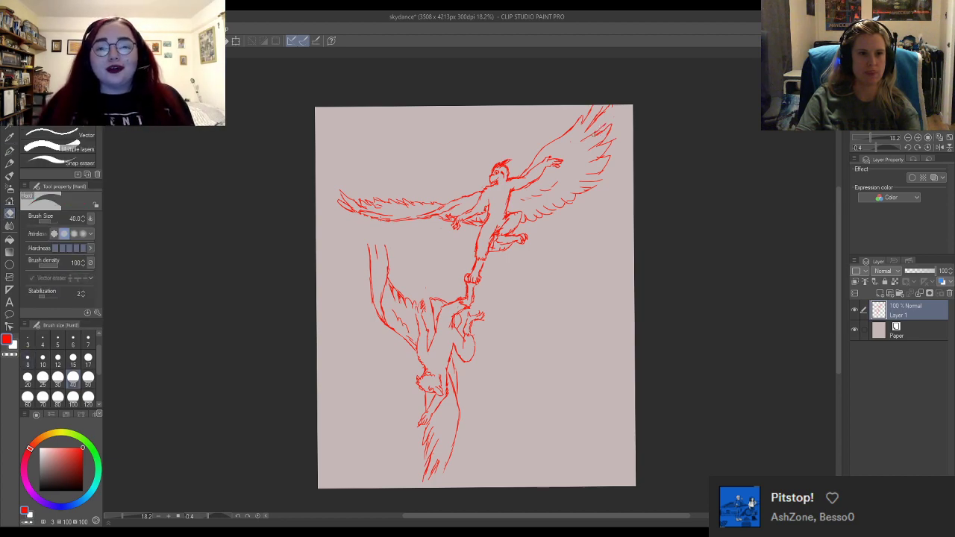
pyautogui.press('p')
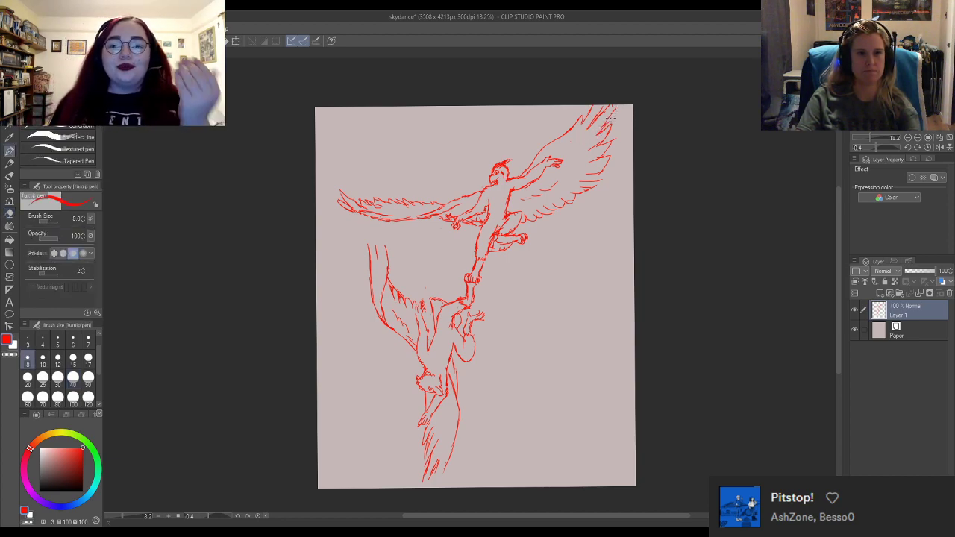
pyautogui.press('e')
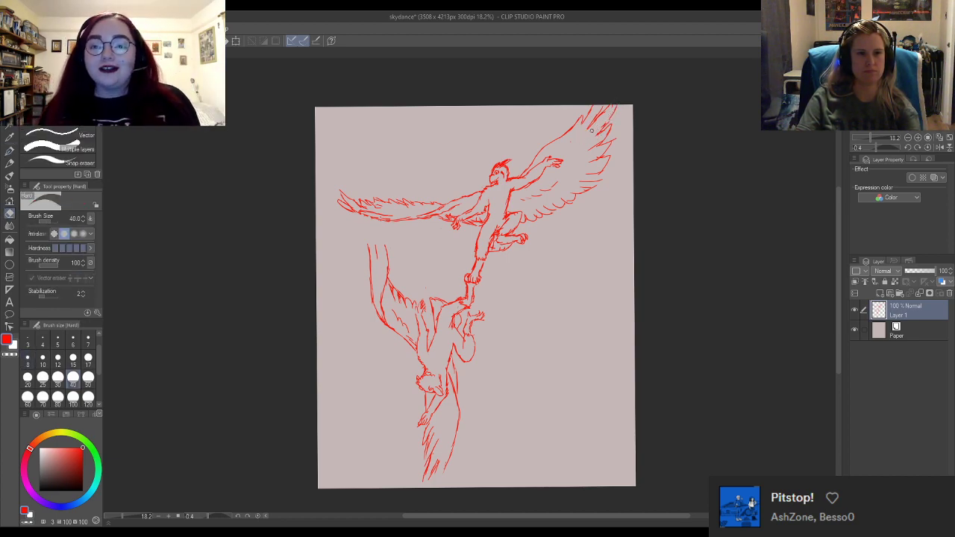
pyautogui.press('p')
pyautogui.press('e')
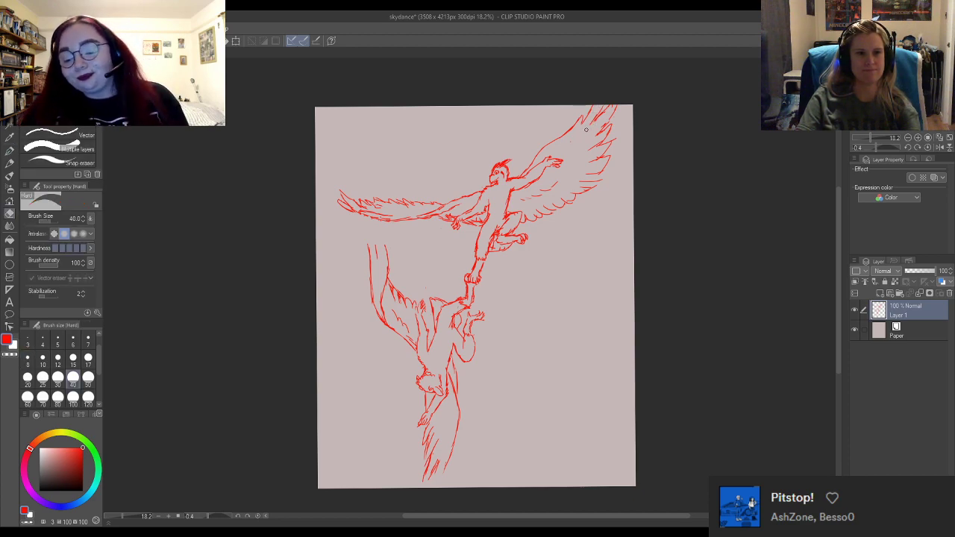
pyautogui.press('p')
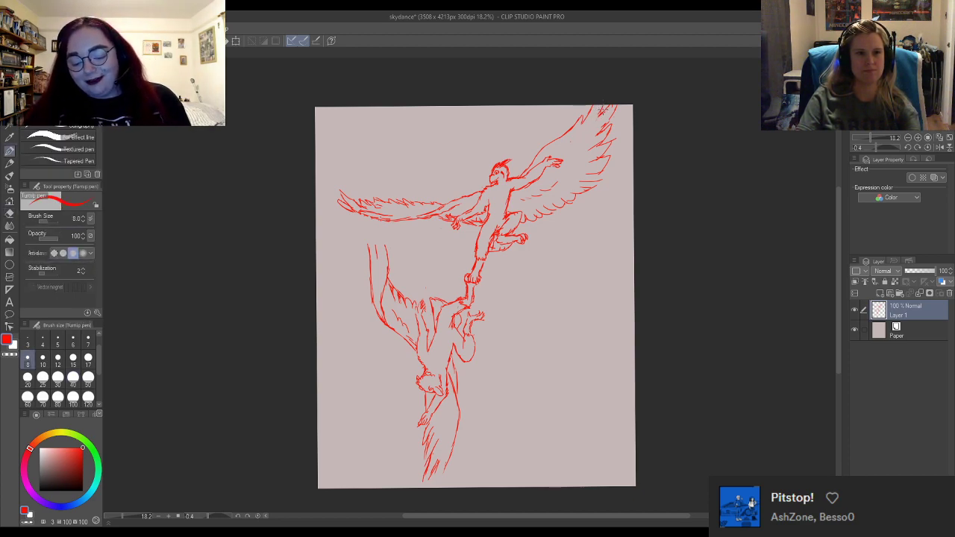
pyautogui.press('e')
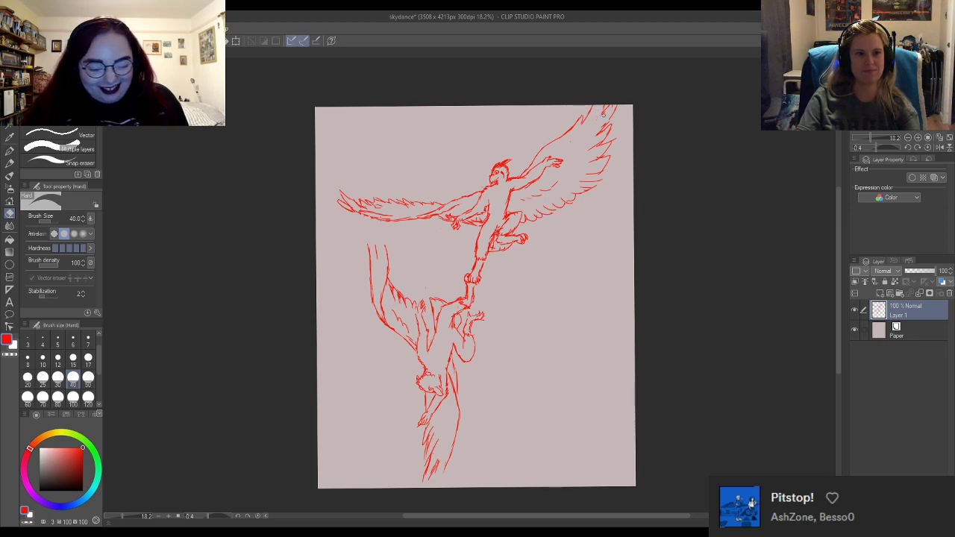
pyautogui.press('p')
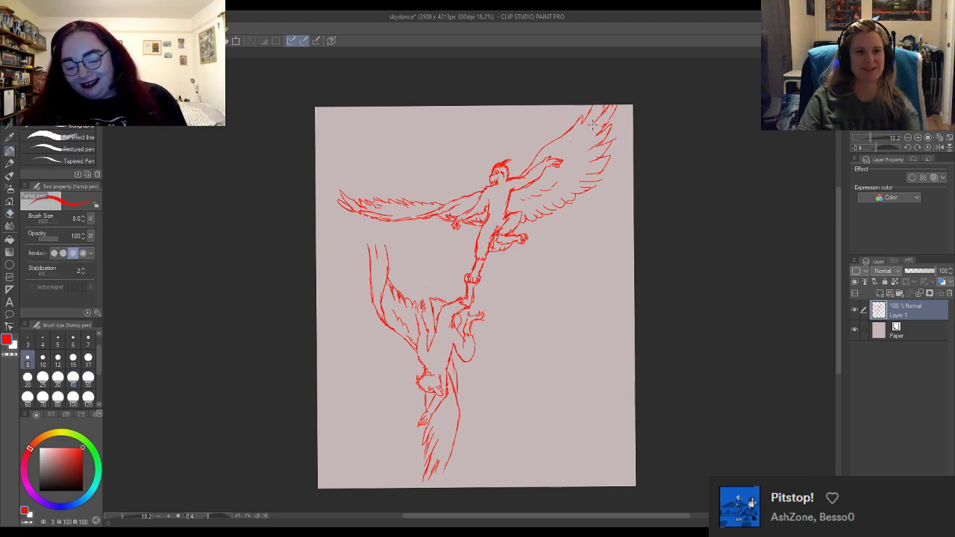
pyautogui.press('e')
pyautogui.press('p')
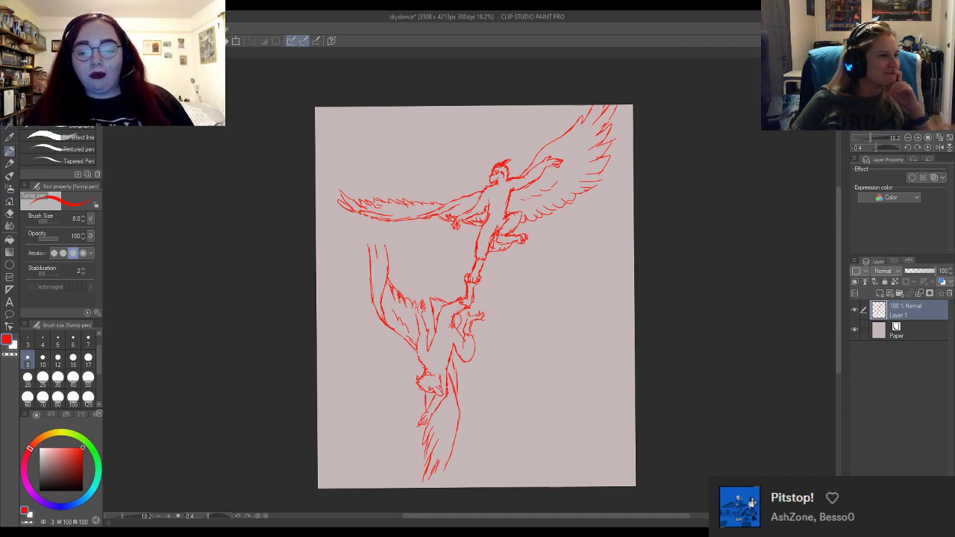
# Scale the whole sketch down to 86%, rotate it counterclockwise and reposition it within the canvas.
pyautogui.press('m')
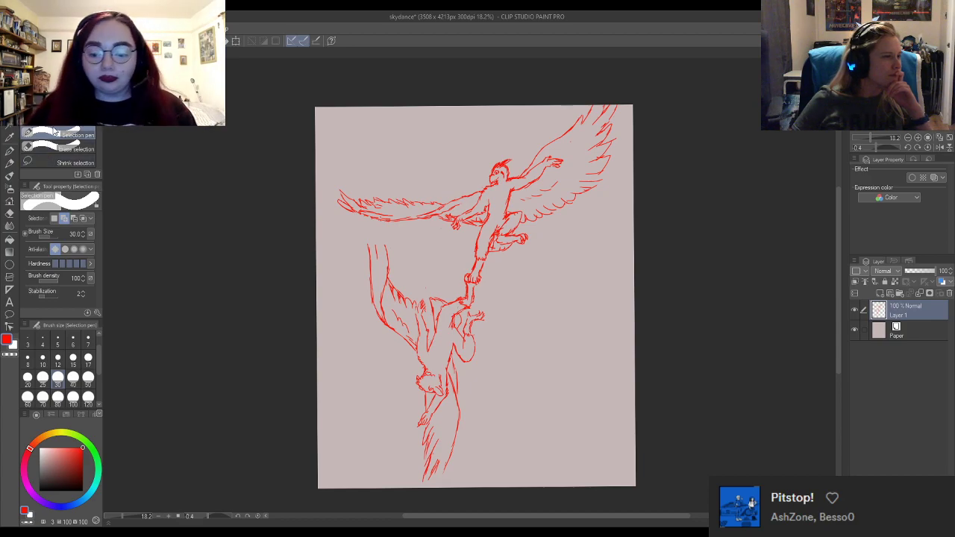
pyautogui.press('m')
pyautogui.scroll(1, 451, 411)
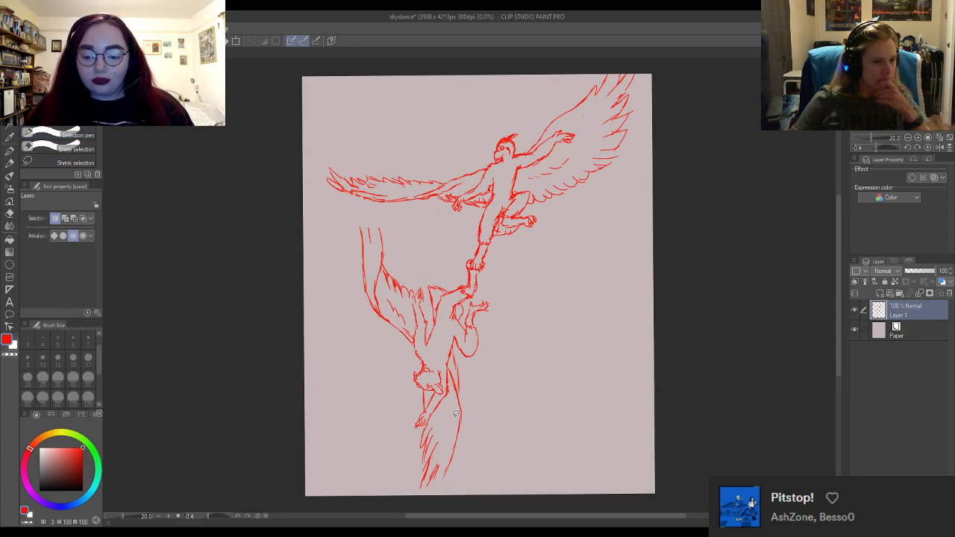
pyautogui.scroll(1, 454, 407)
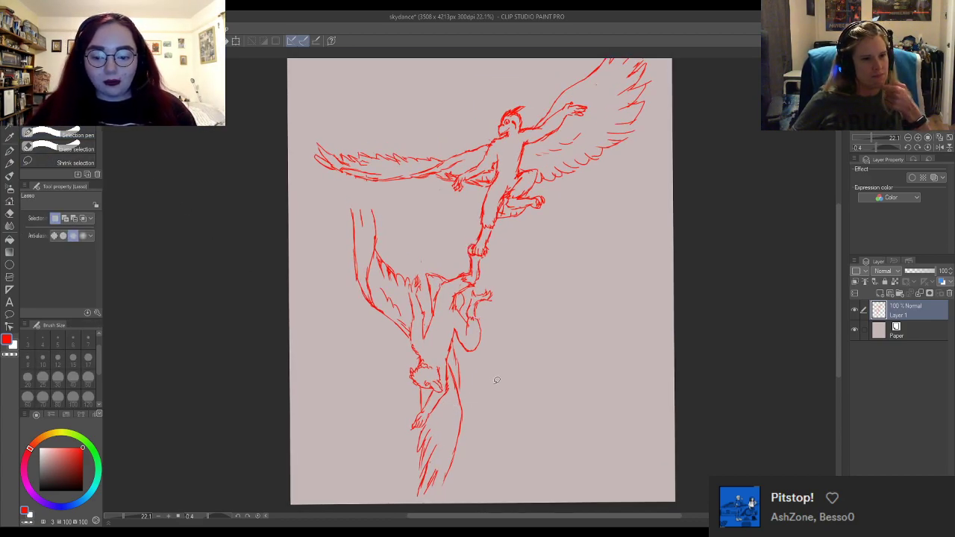
pyautogui.scroll(-2, 522, 352)
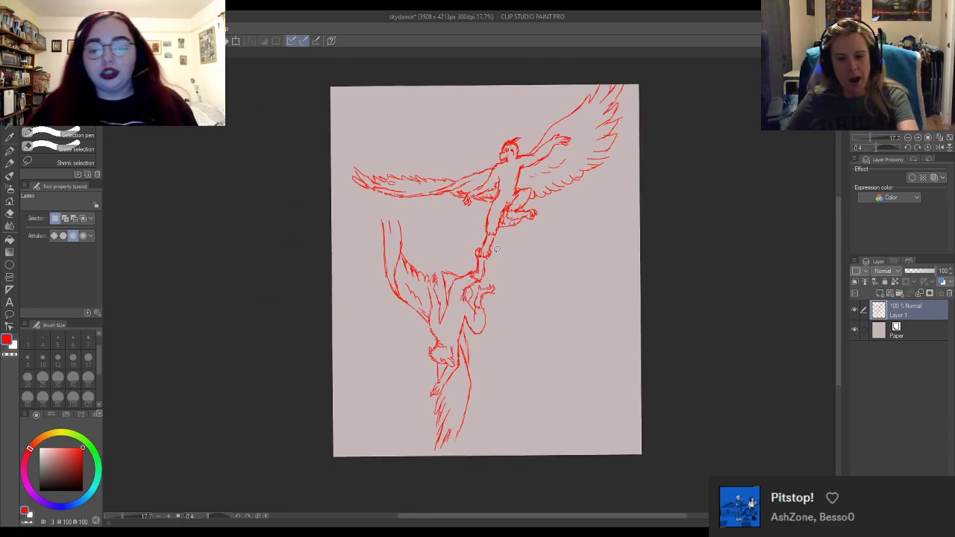
pyautogui.hotkey('ctrl', 't')
pyautogui.moveTo(739, 58)
pyautogui.mouseDown()
pyautogui.moveTo(727, 67)
pyautogui.moveTo(710, 58)
pyautogui.mouseUp()
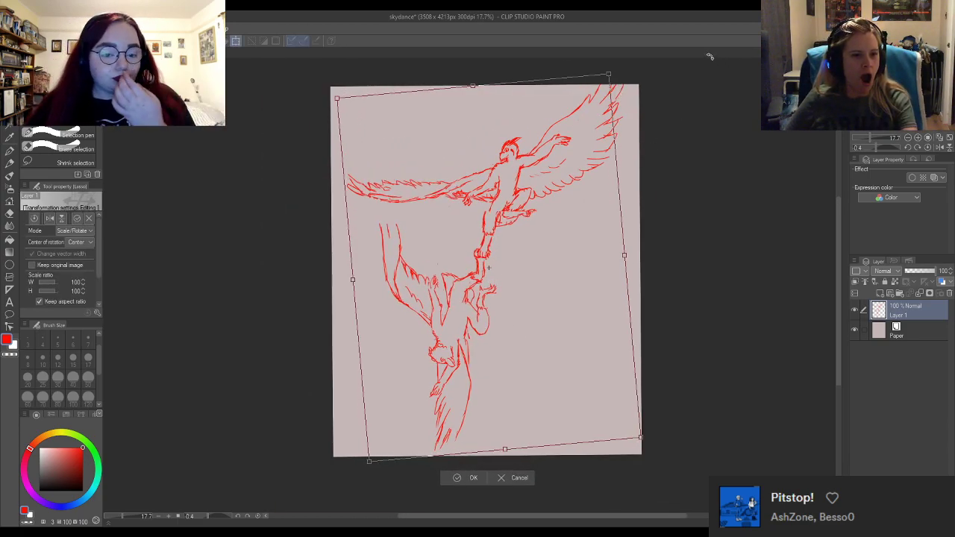
pyautogui.moveTo(358, 467); pyautogui.dragTo(403, 407)
pyautogui.moveTo(598, 201); pyautogui.dragTo(583, 226)
pyautogui.moveTo(672, 100); pyautogui.dragTo(663, 77)
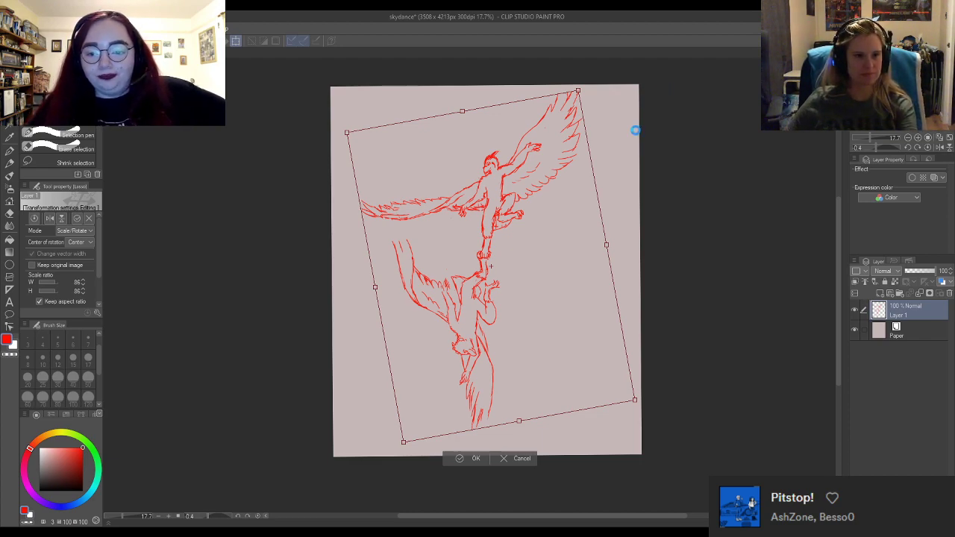
pyautogui.press('Escape')
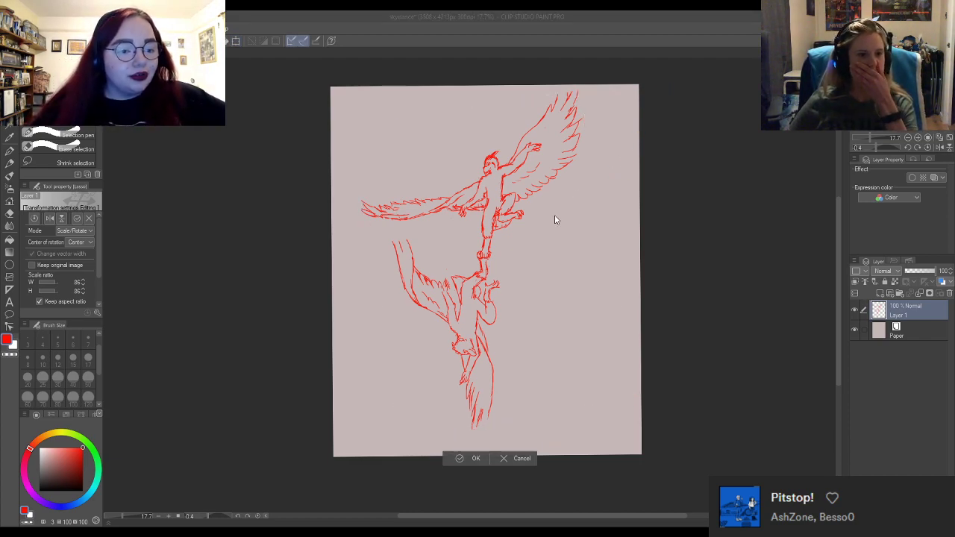
# Redraw the longest feathers at the upper figure's raised wing tip so they reach the canvas's top edge.
pyautogui.click(9, 150)
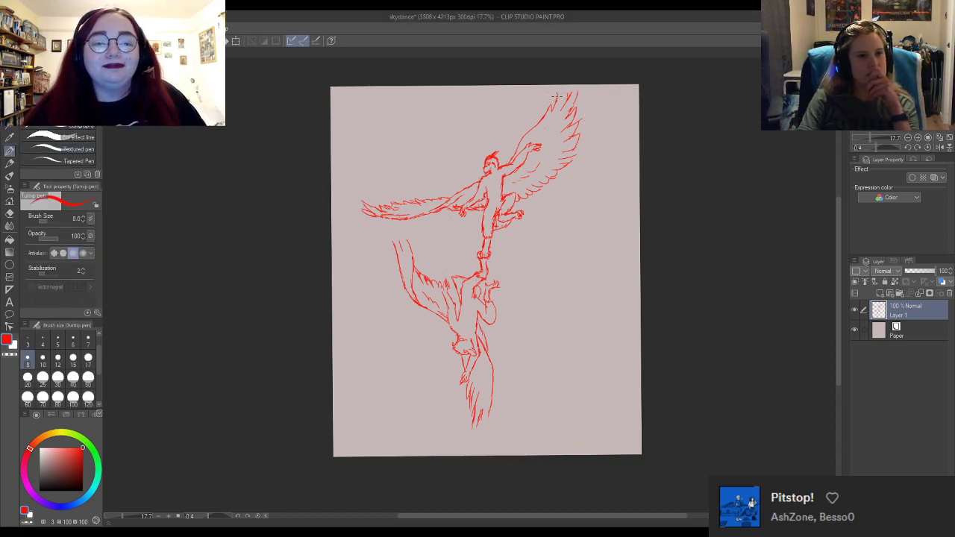
pyautogui.moveTo(557, 99); pyautogui.dragTo(564, 85)
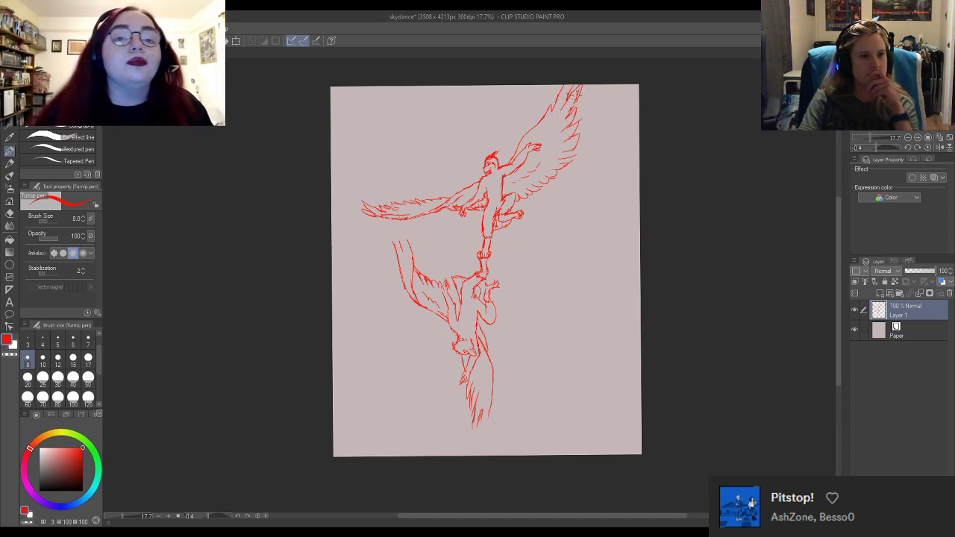
pyautogui.moveTo(576, 85); pyautogui.dragTo(575, 103)
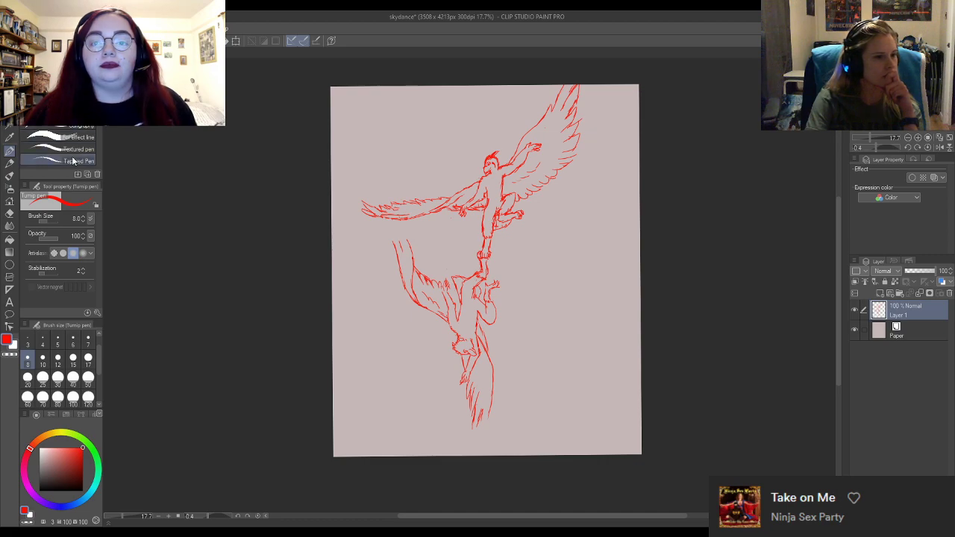
# Lasso the lower figure's outstretched forearm and hand, rotate it counterclockwise, shift it slightly over the wing and deselect.
pyautogui.scroll(5, 335, 273)
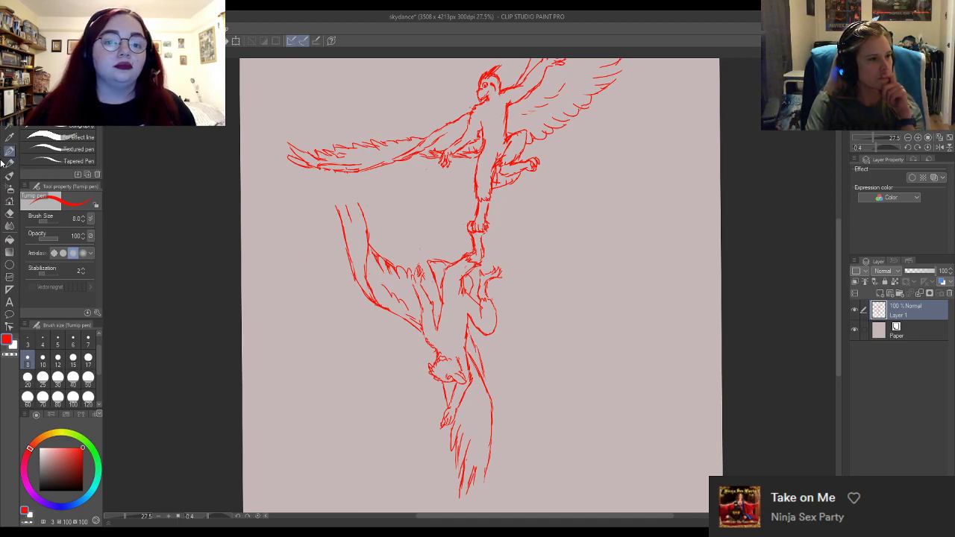
pyautogui.press('m')
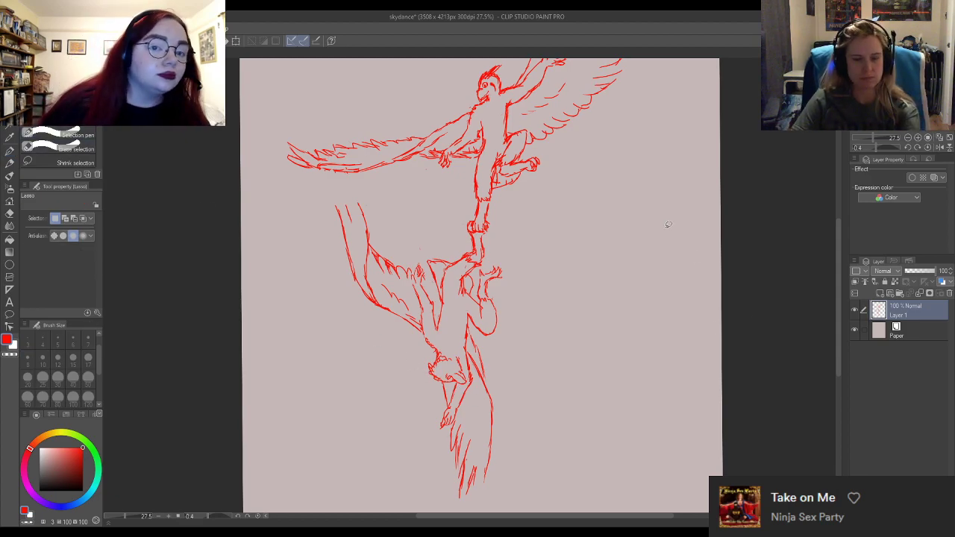
pyautogui.press('r')
pyautogui.moveTo(766, 321); pyautogui.dragTo(341, 373)
pyautogui.press('m')
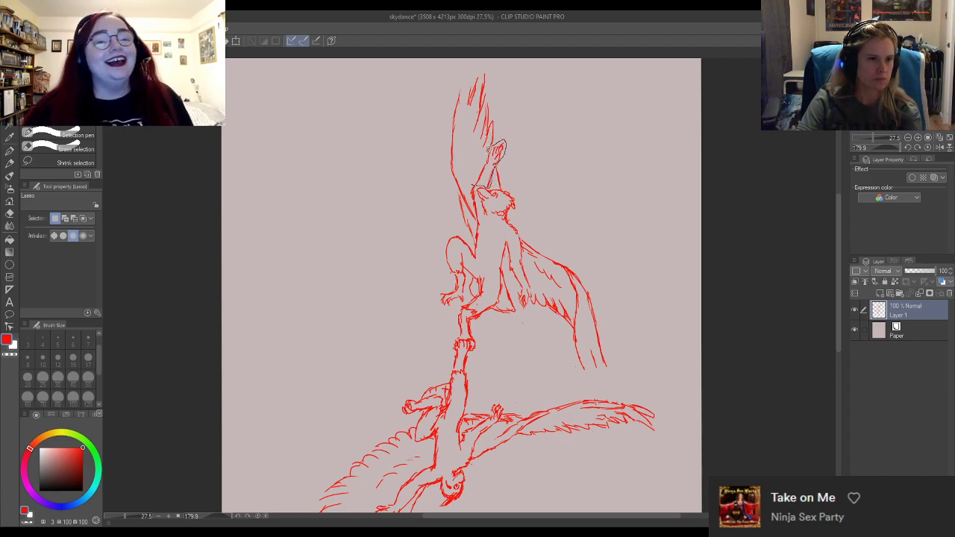
pyautogui.moveTo(472, 182); pyautogui.dragTo(474, 184)
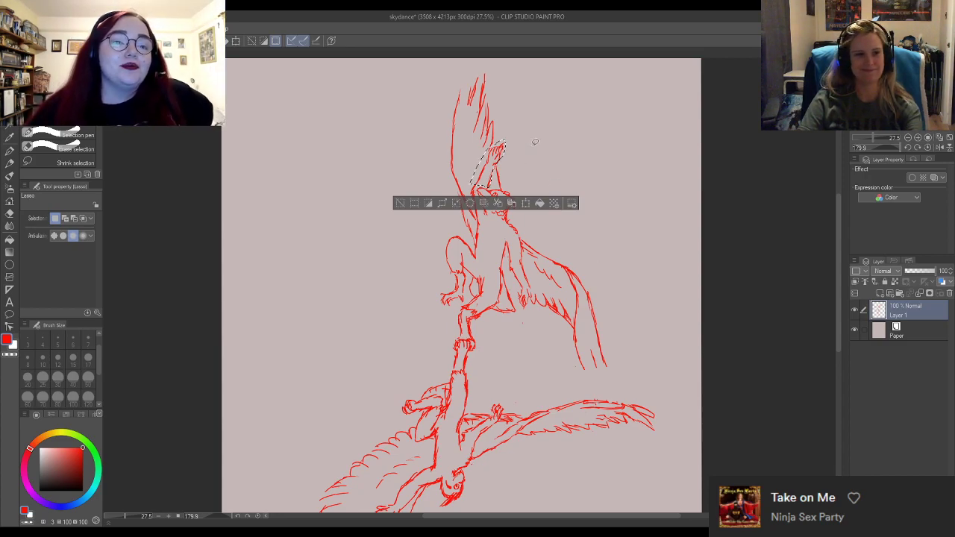
pyautogui.hotkey('ctrl', 't')
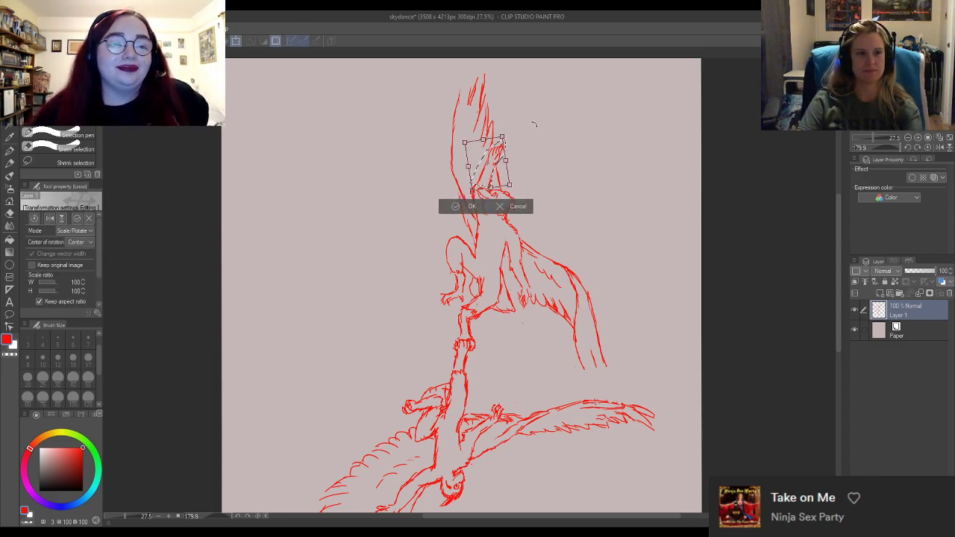
pyautogui.moveTo(524, 132); pyautogui.dragTo(519, 126)
pyautogui.moveTo(493, 181); pyautogui.dragTo(485, 181)
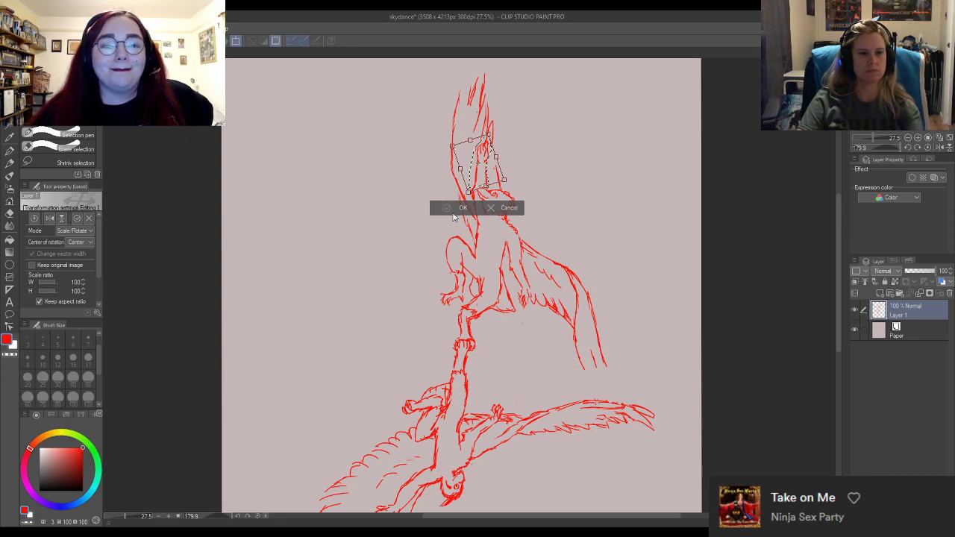
pyautogui.click(458, 208)
pyautogui.hotkey('ctrl', 'd')
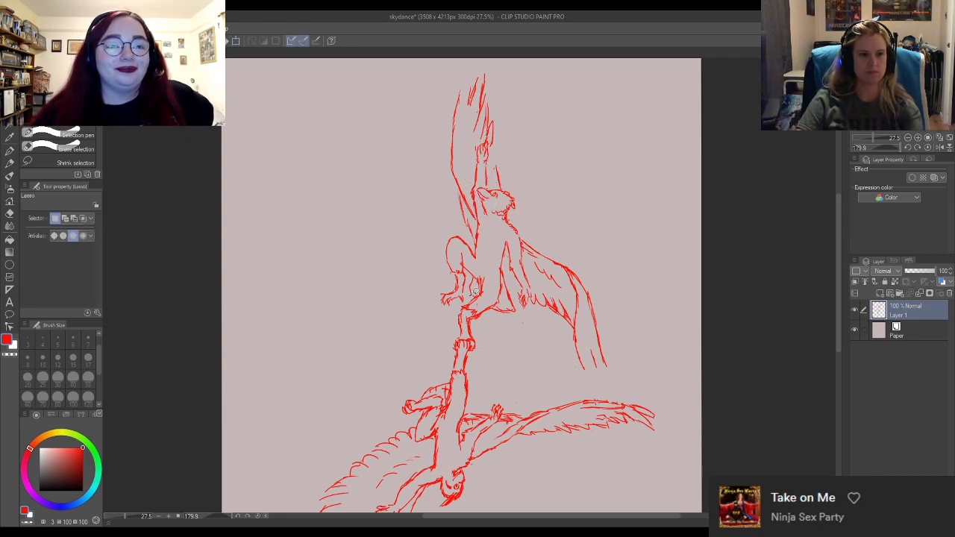
# Lasso the upper figure with its wings, shift it slightly up and to the left, deselect and erase its gripping lower leg.
pyautogui.moveTo(475, 291)
pyautogui.mouseDown()
pyautogui.moveTo(576, 381)
pyautogui.moveTo(637, 376)
pyautogui.moveTo(650, 234)
pyautogui.moveTo(574, 90)
pyautogui.moveTo(536, 56)
pyautogui.moveTo(449, 84)
pyautogui.moveTo(380, 192)
pyautogui.moveTo(367, 244)
pyautogui.moveTo(408, 309)
pyautogui.moveTo(439, 313)
pyautogui.moveTo(498, 282)
pyautogui.mouseUp()
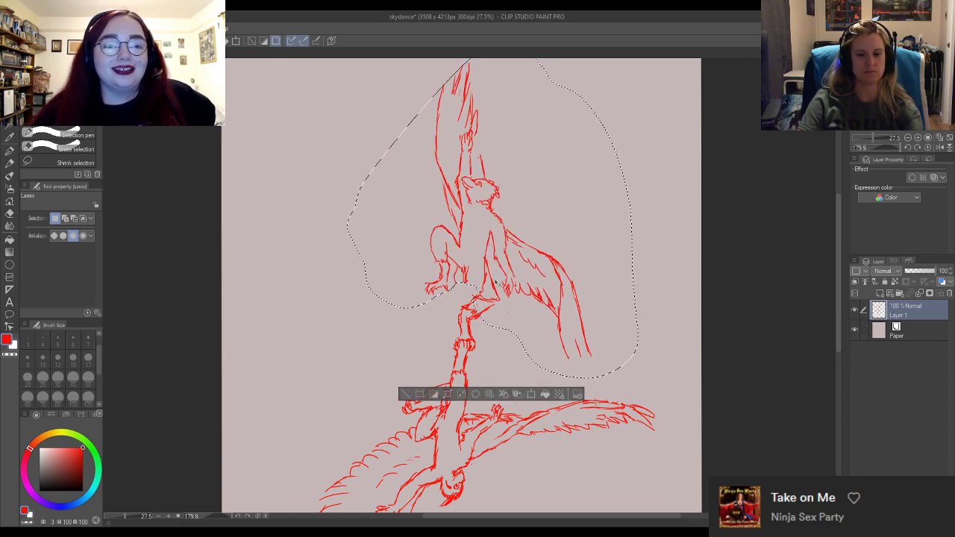
pyautogui.hotkey('ctrl', 'd')
pyautogui.press('e')
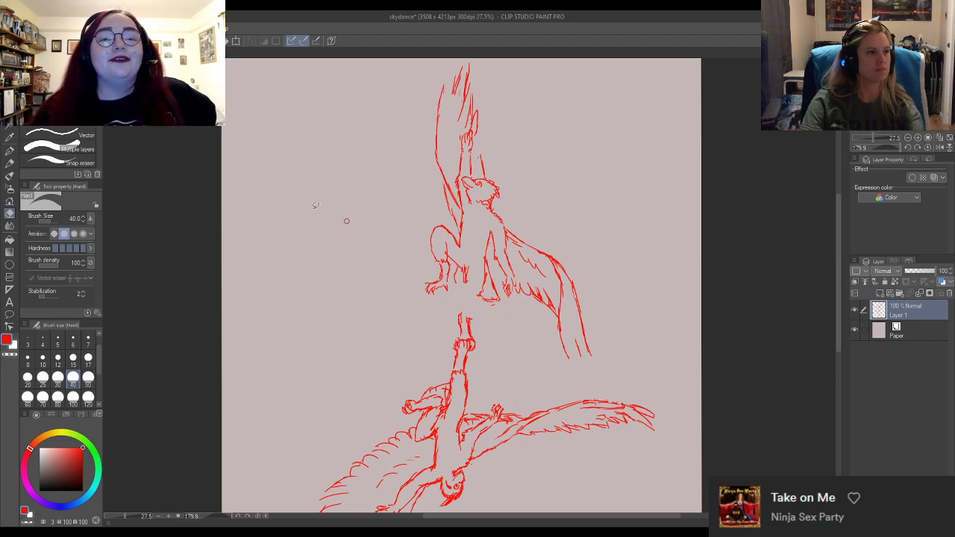
# Sketch the upper figure's gripping leg toward the clasped feet, erasing and redrawing its knee and shin lines.
pyautogui.press('p')
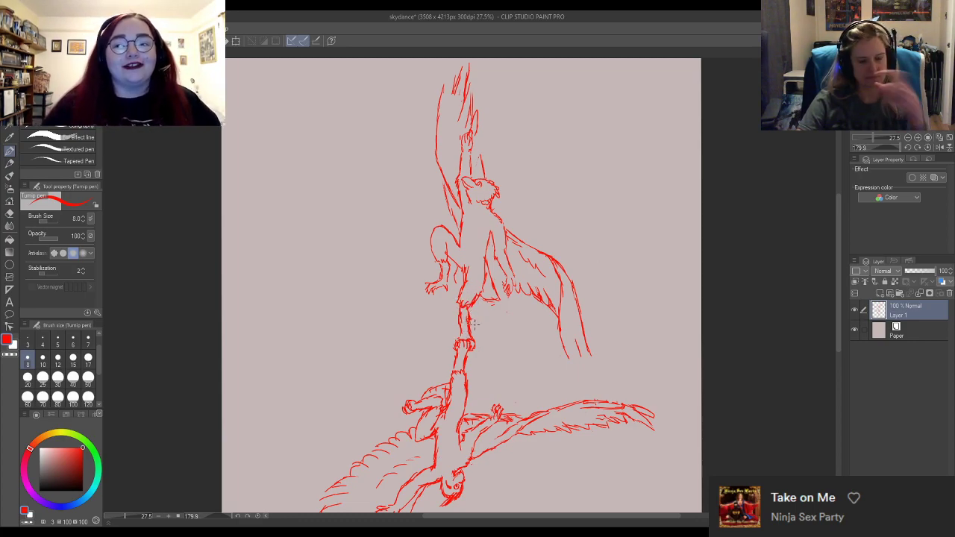
pyautogui.press('e')
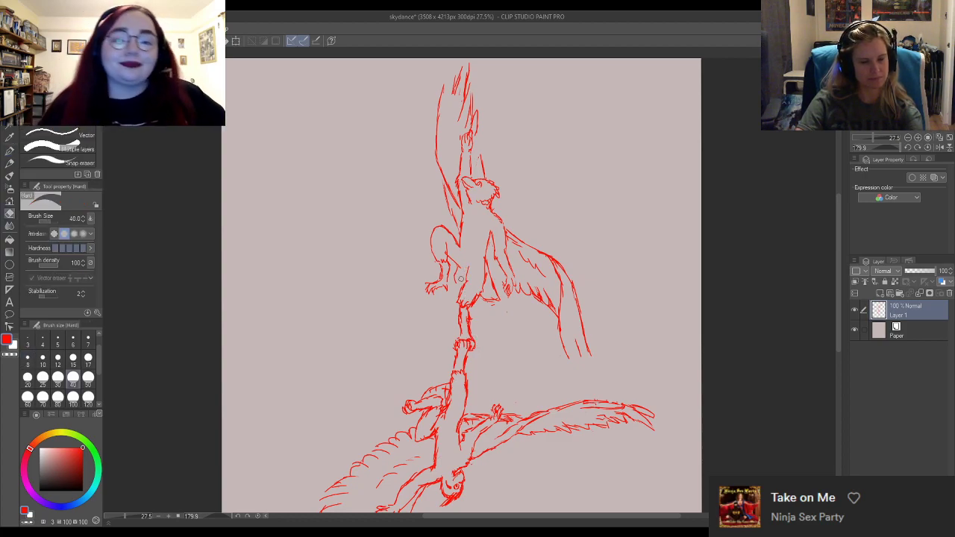
pyautogui.press('p')
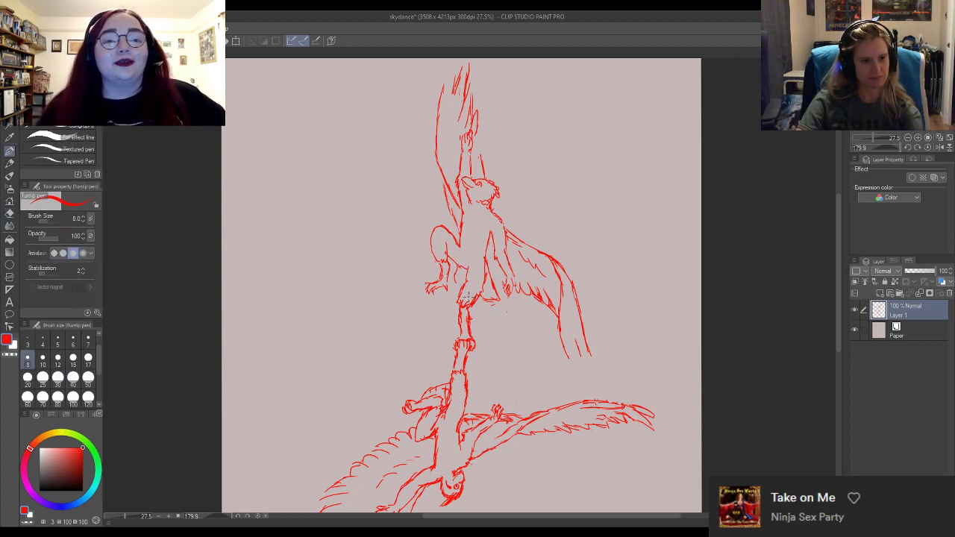
pyautogui.press('e')
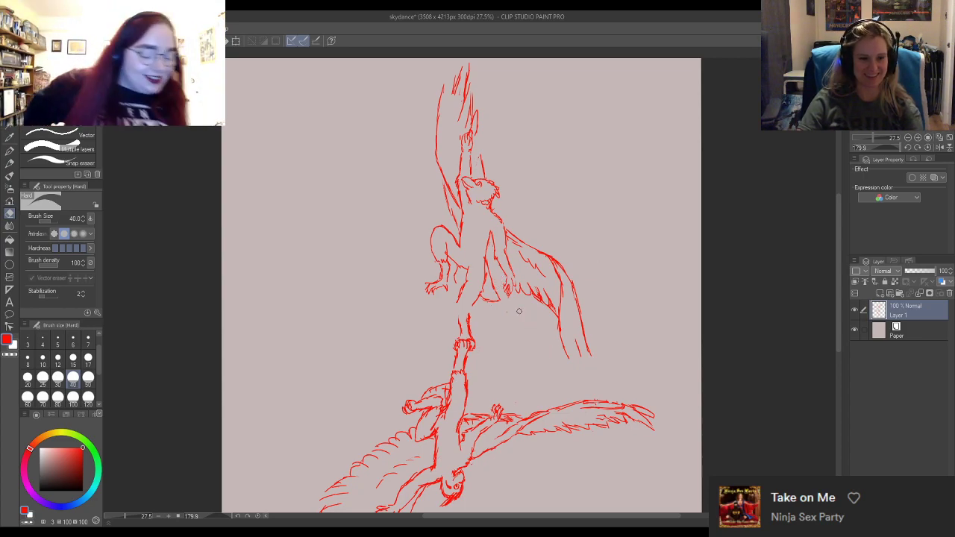
pyautogui.press('p')
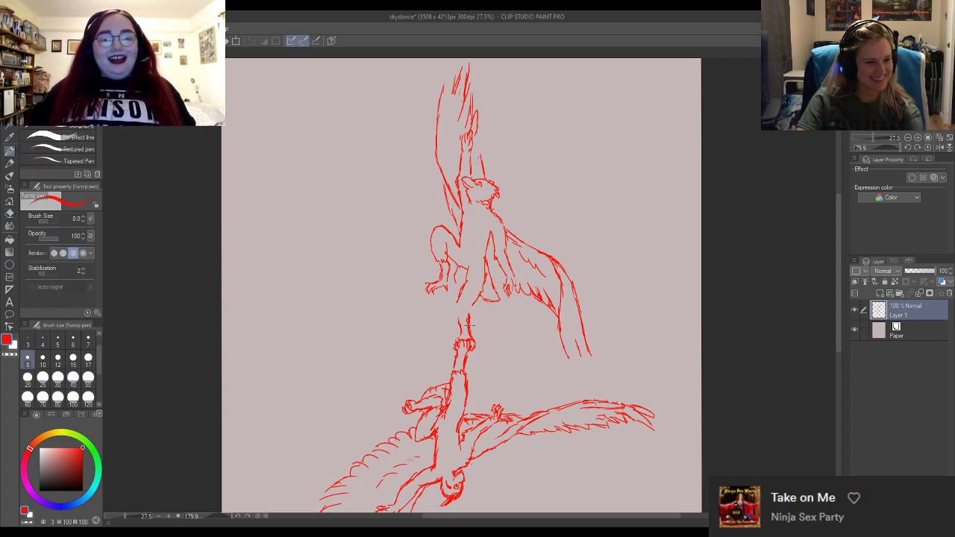
pyautogui.press('e')
pyautogui.press('p')
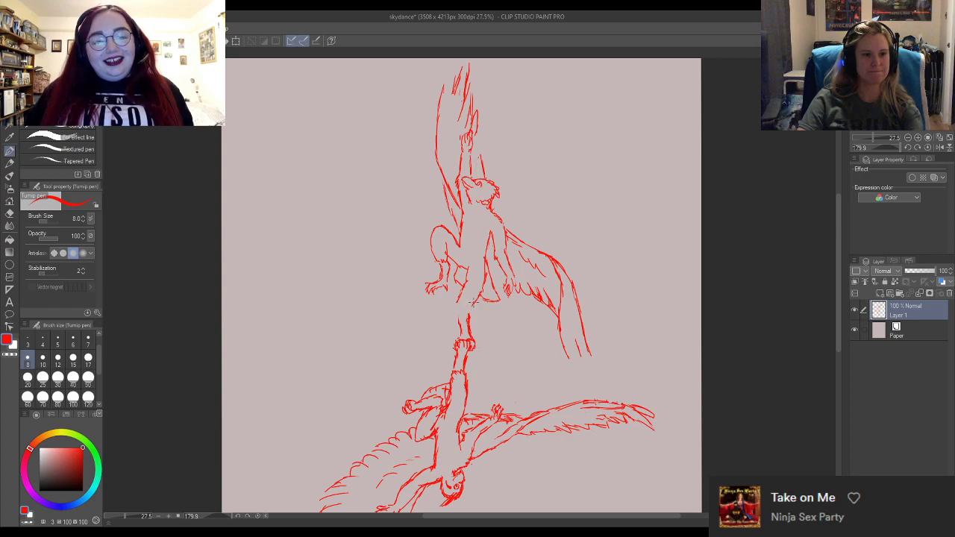
# Clean up the thigh of the gripping leg and redraw its outline down to a ragged fur cuff above the ankle.
pyautogui.press('e')
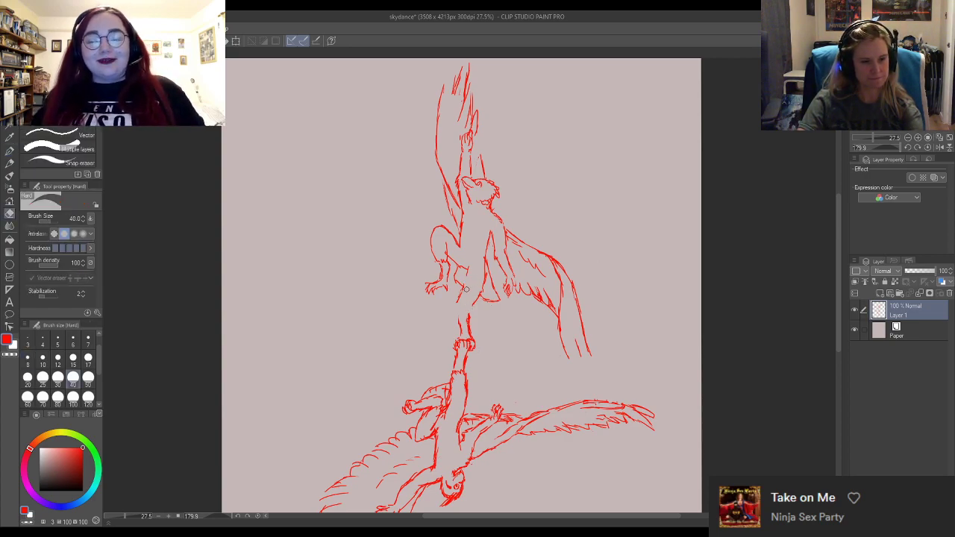
pyautogui.press('p')
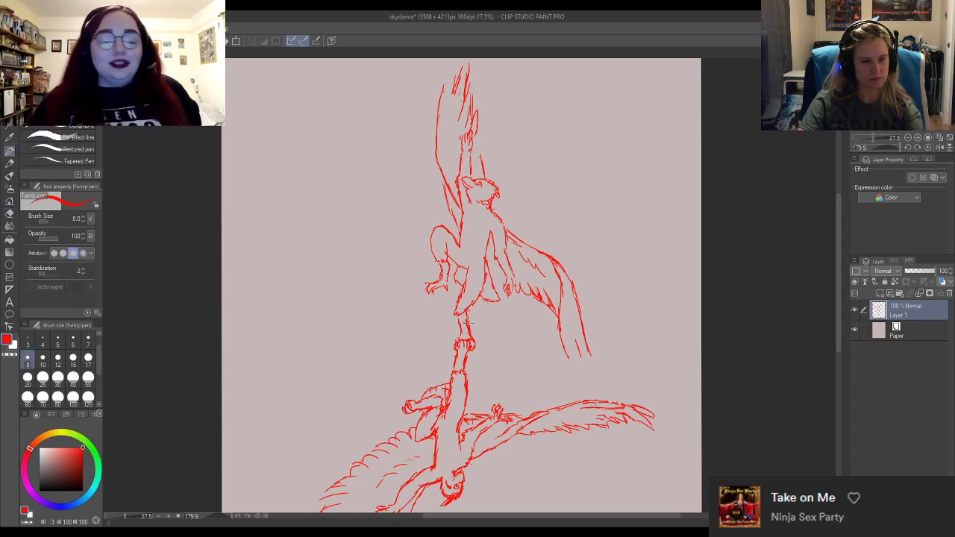
pyautogui.press('e')
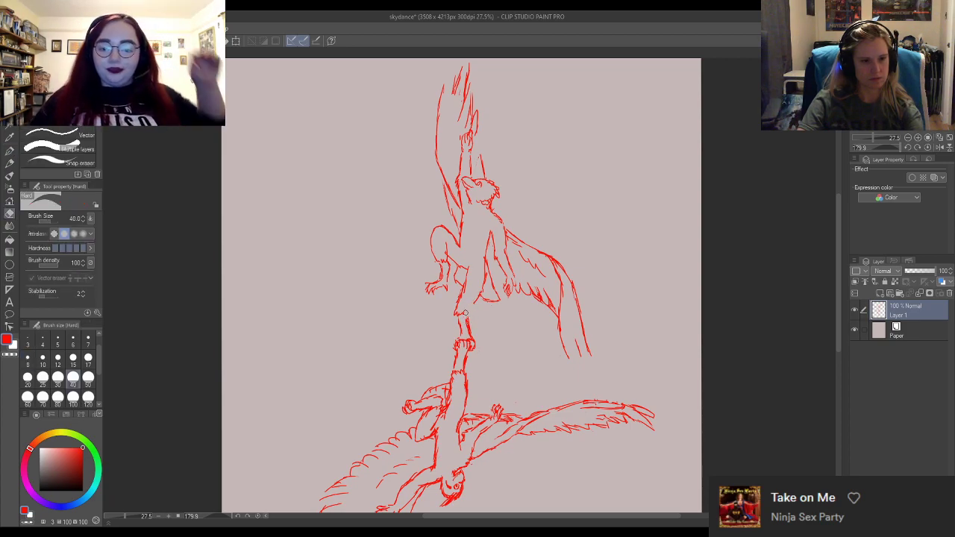
pyautogui.press('p')
pyautogui.press('e')
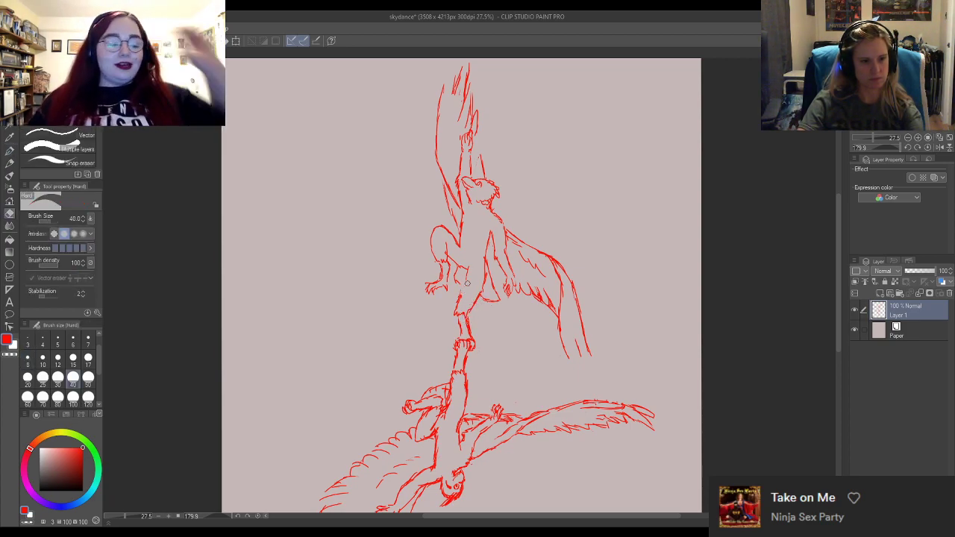
pyautogui.press('p')
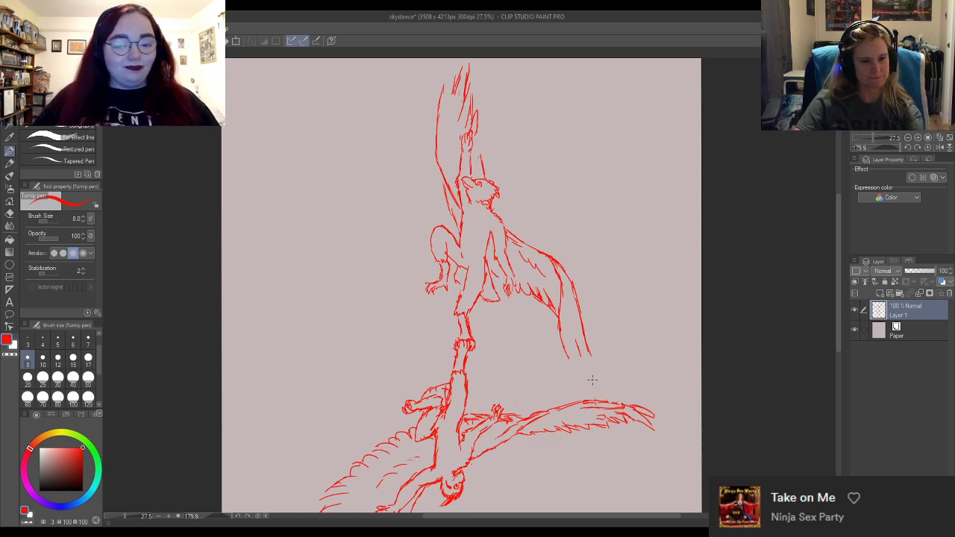
# Draw a long pointed tip on the upper figure's lowered wing and extend the raised wing's tip to the canvas's top edge.
pyautogui.moveTo(598, 389); pyautogui.dragTo(574, 345)
pyautogui.moveTo(601, 381)
pyautogui.mouseDown()
pyautogui.moveTo(583, 366)
pyautogui.moveTo(578, 315)
pyautogui.mouseUp()
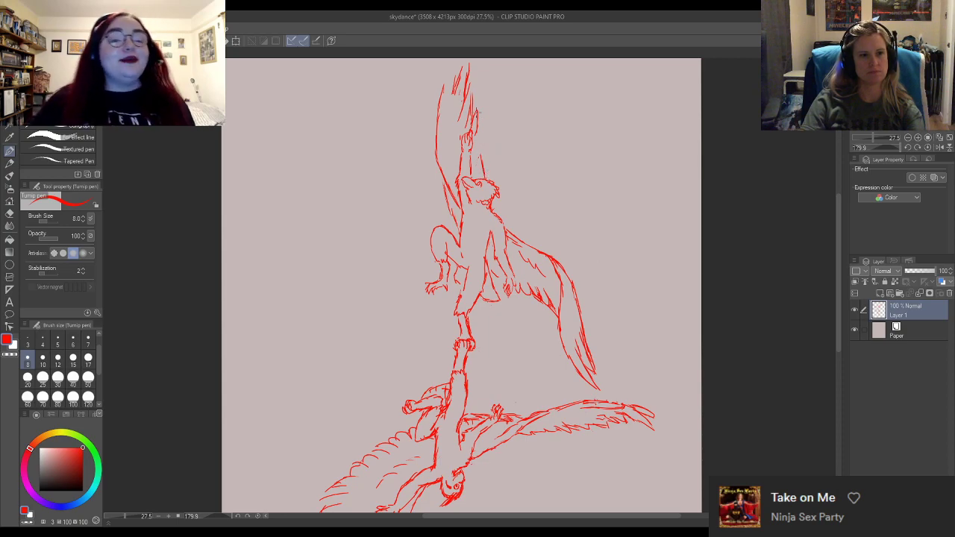
pyautogui.scroll(3, 837, 265)
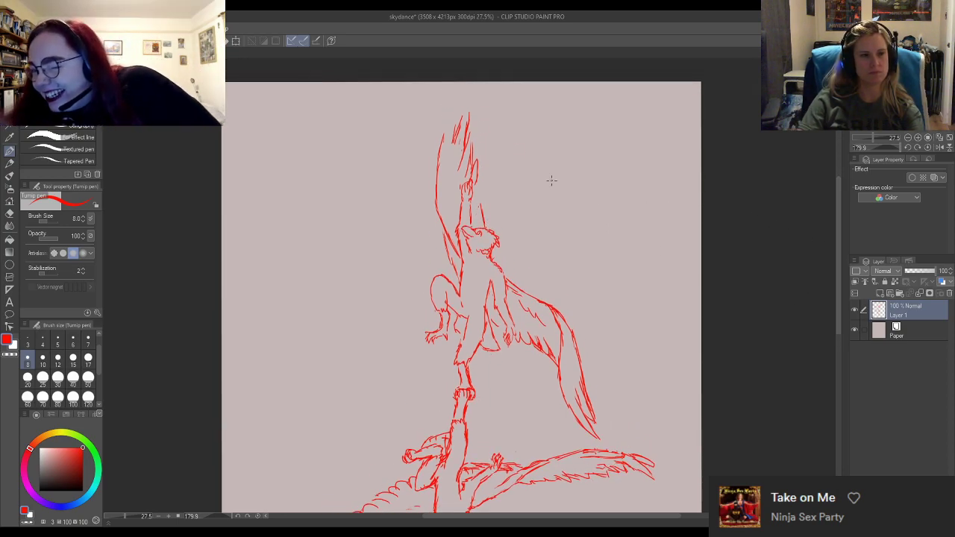
pyautogui.moveTo(440, 141)
pyautogui.mouseDown()
pyautogui.moveTo(458, 81)
pyautogui.moveTo(464, 93)
pyautogui.mouseUp()
pyautogui.moveTo(456, 127); pyautogui.dragTo(467, 113)
# Erase the stray feather lines inside the raised wing and redraw a shorter second feather behind the tip.
pyautogui.press('e')
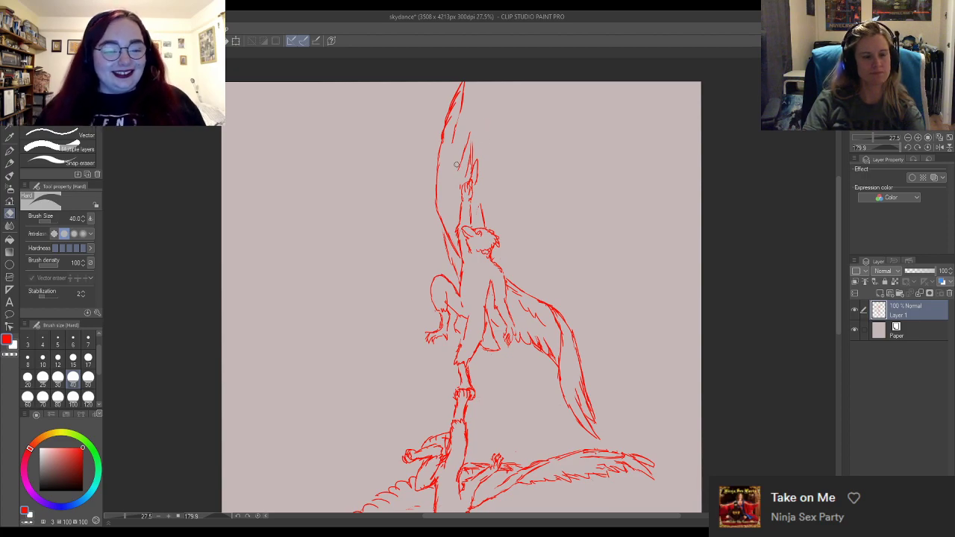
pyautogui.press('p')
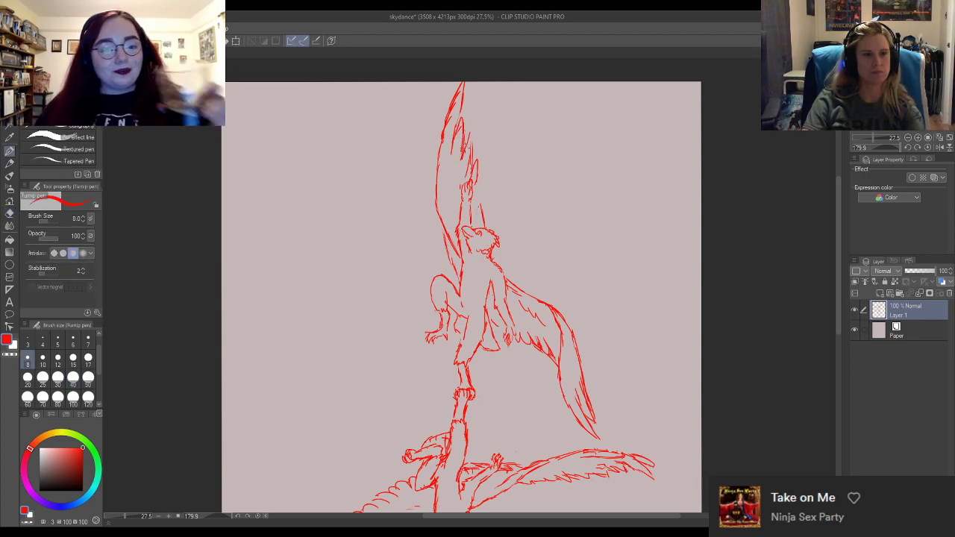
pyautogui.press('e')
pyautogui.press('p')
pyautogui.press('e')
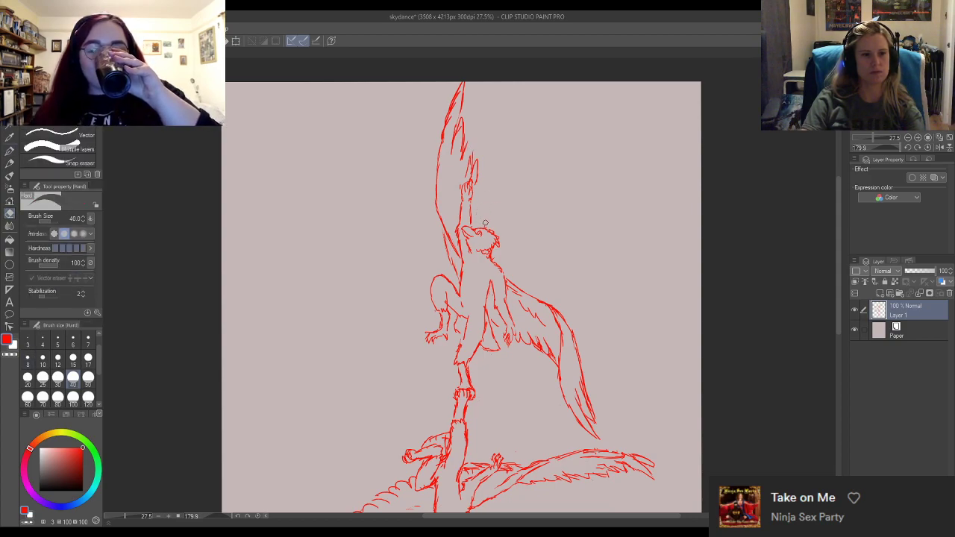
# Erase the feathers overlapping the upper figure's raised hand and redraw the wing's inner feather edge above the fingers.
pyautogui.moveTo(476, 181); pyautogui.dragTo(474, 151)
pyautogui.press('p')
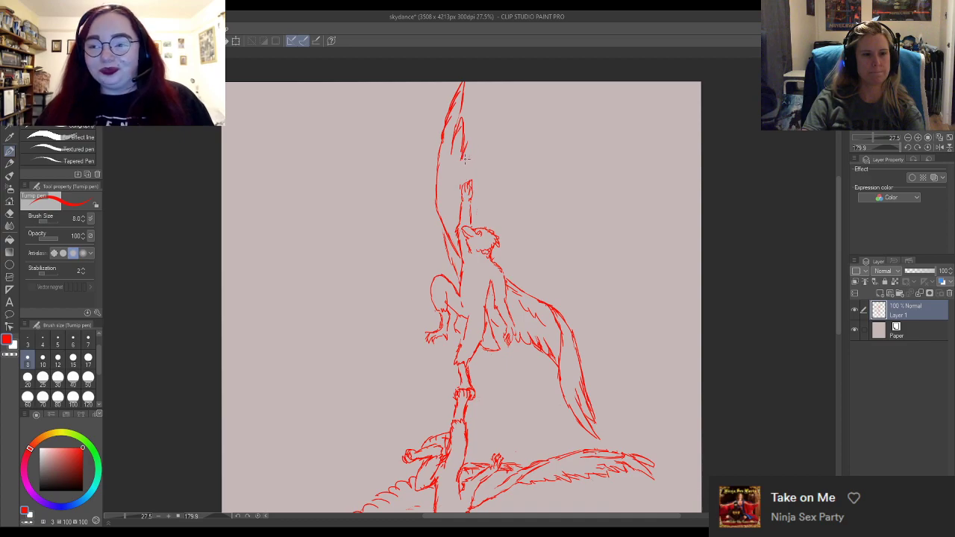
pyautogui.press('e')
pyautogui.press('p')
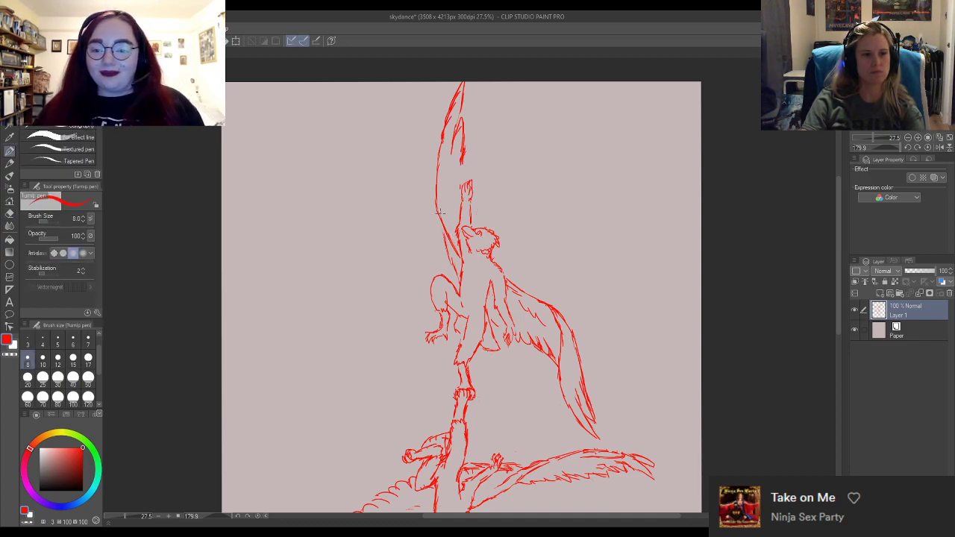
# Refine the raised wing's lower outer edge and continue its jagged inner feather edge down to the raised hand.
pyautogui.press('e')
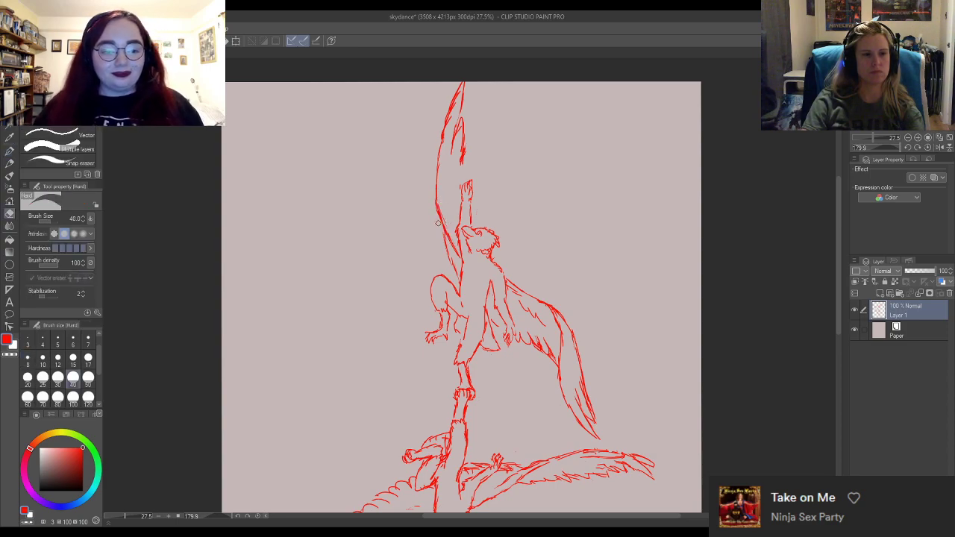
pyautogui.moveTo(440, 224)
pyautogui.mouseDown()
pyautogui.moveTo(433, 196)
pyautogui.moveTo(451, 250)
pyautogui.moveTo(438, 198)
pyautogui.moveTo(448, 236)
pyautogui.mouseUp()
pyautogui.press('p')
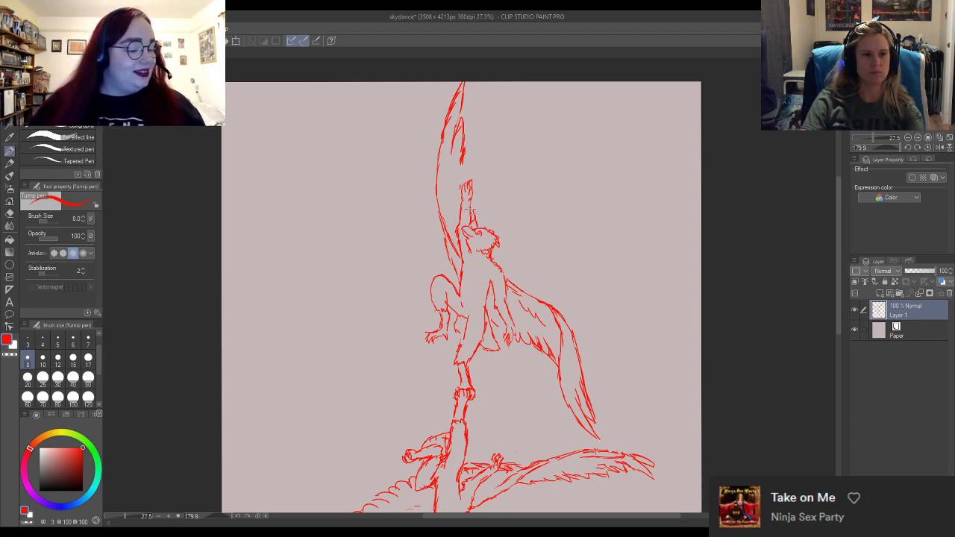
pyautogui.moveTo(466, 205); pyautogui.dragTo(482, 227)
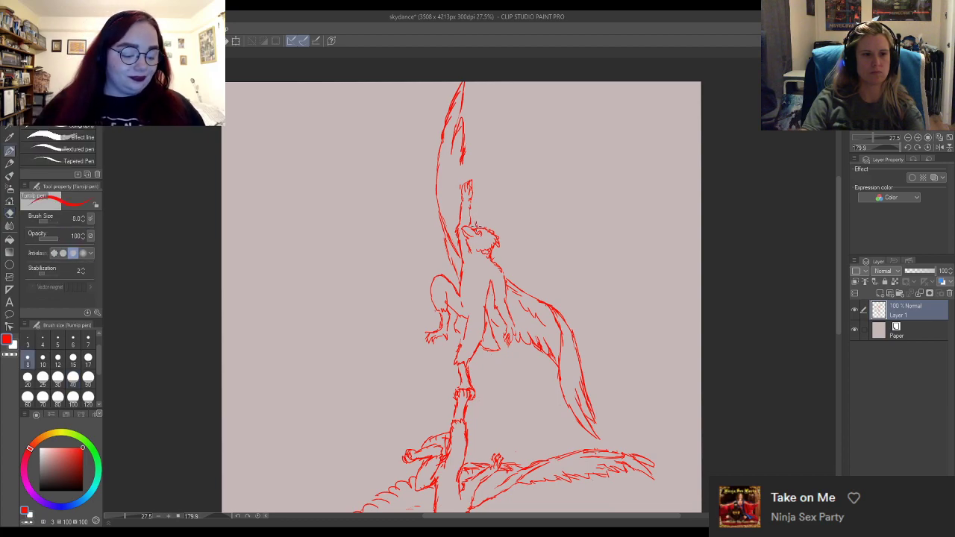
pyautogui.press('e')
pyautogui.press('p')
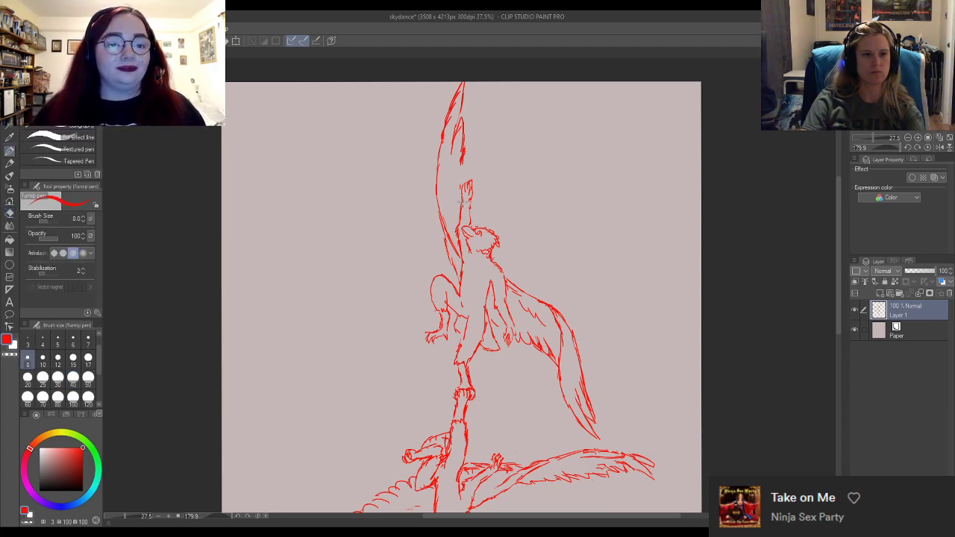
pyautogui.moveTo(461, 157); pyautogui.dragTo(464, 179)
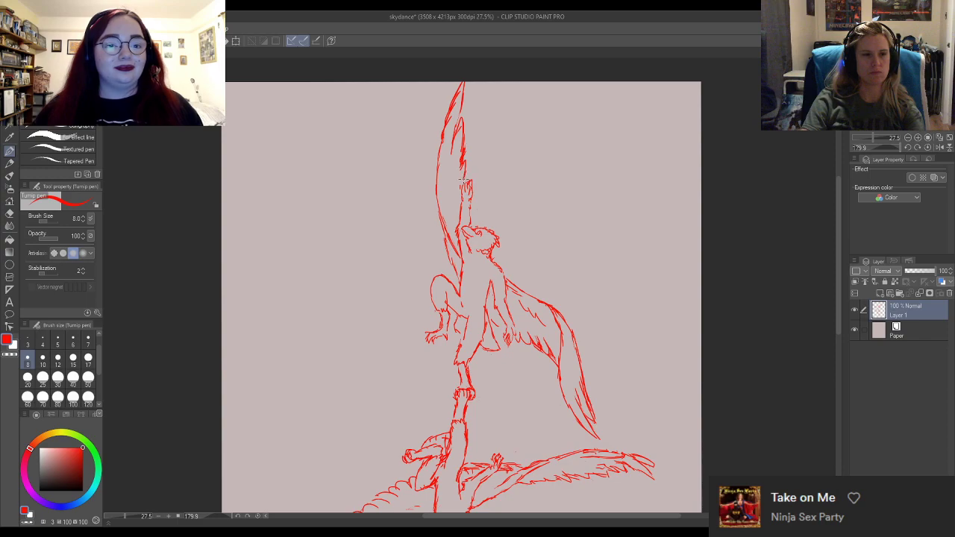
# Add a few short feather strokes inside the raised wing beside the upper figure's arm.
pyautogui.scroll(-1, 492, 210)
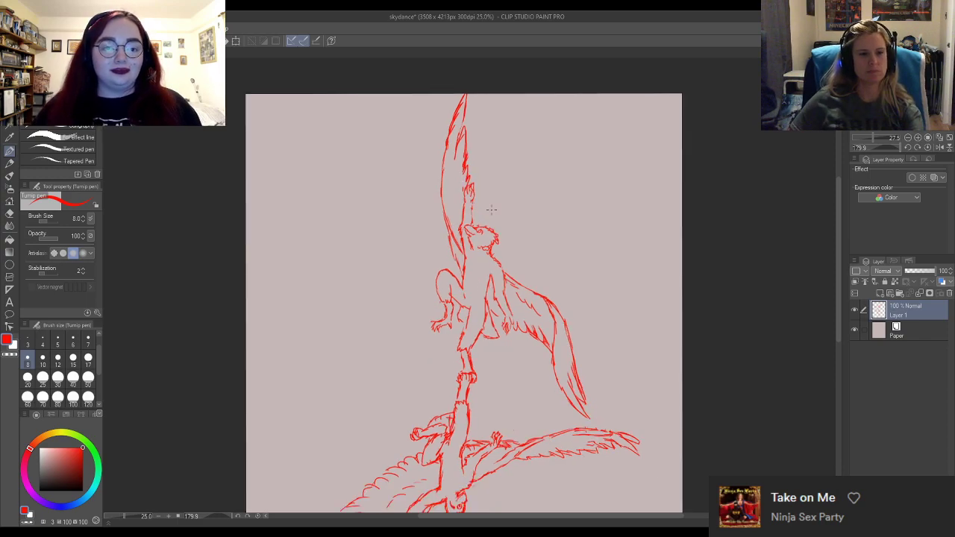
pyautogui.scroll(-1, 492, 210)
pyautogui.scroll(2, 429, 291)
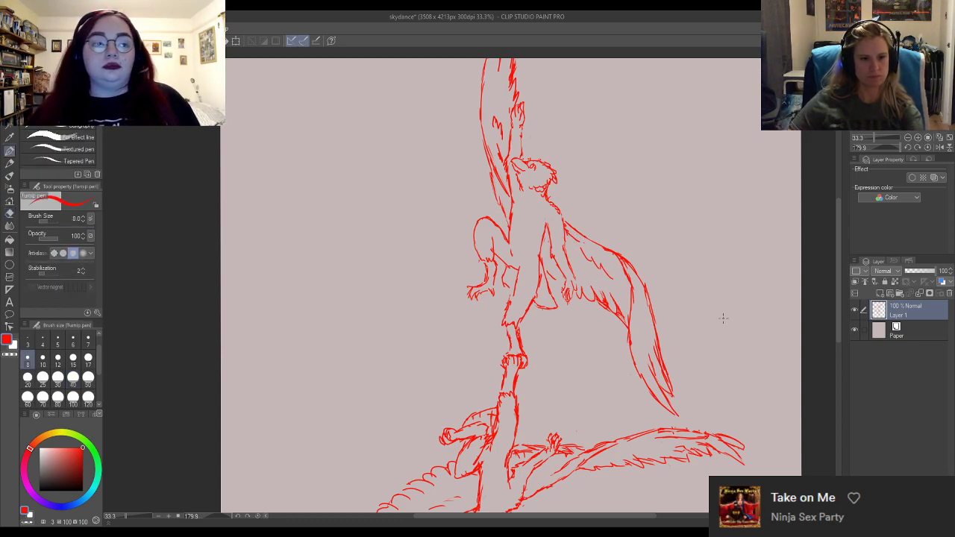
pyautogui.scroll(-1, 609, 157)
pyautogui.scroll(-1, 608, 157)
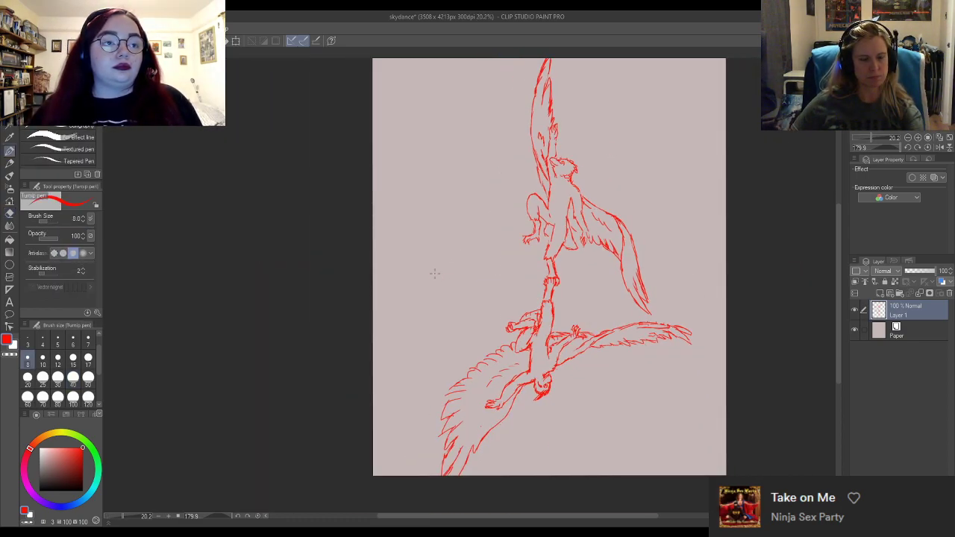
pyautogui.scroll(-1, 539, 212)
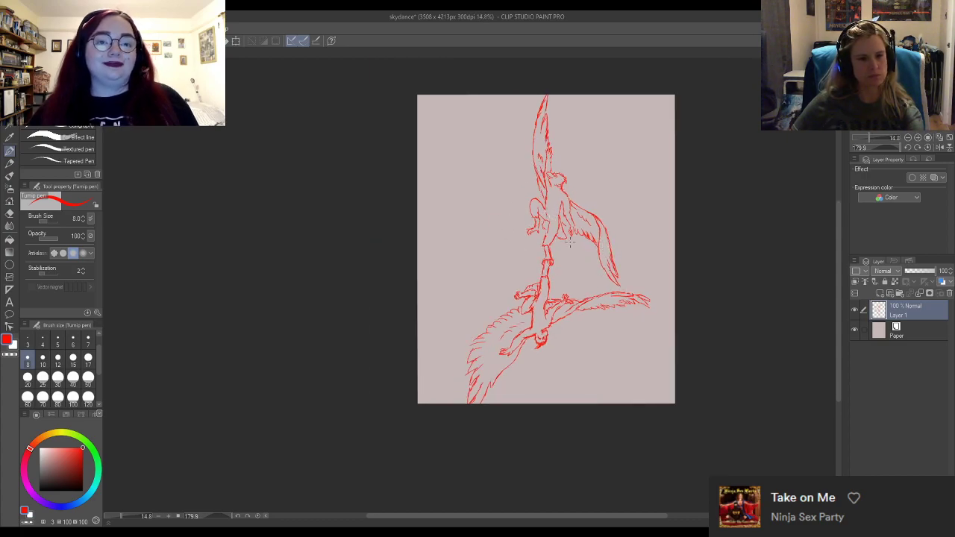
pyautogui.press('e')
pyautogui.press('p')
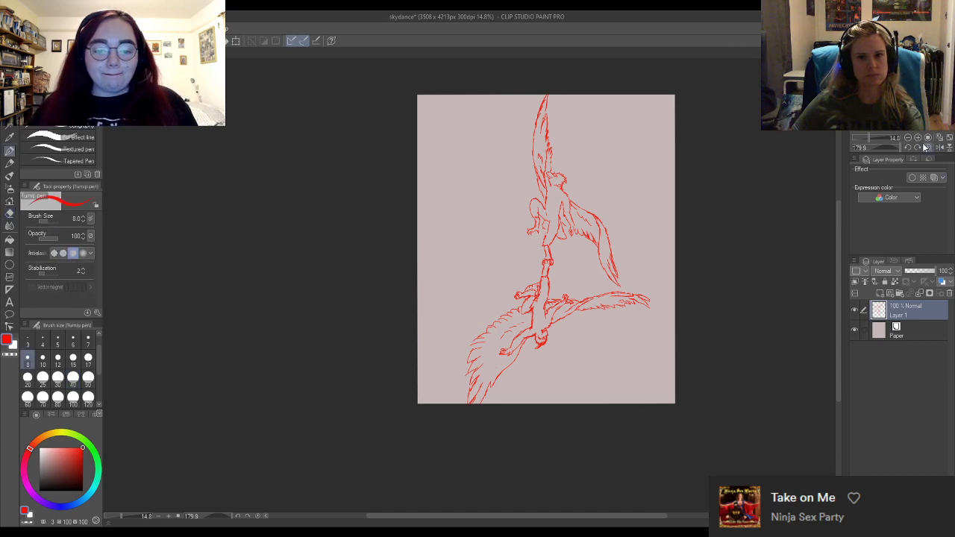
# Reset the canvas rotation to 0 degrees and save the drawing.
pyautogui.click(928, 148)
pyautogui.scroll(2, 340, 343)
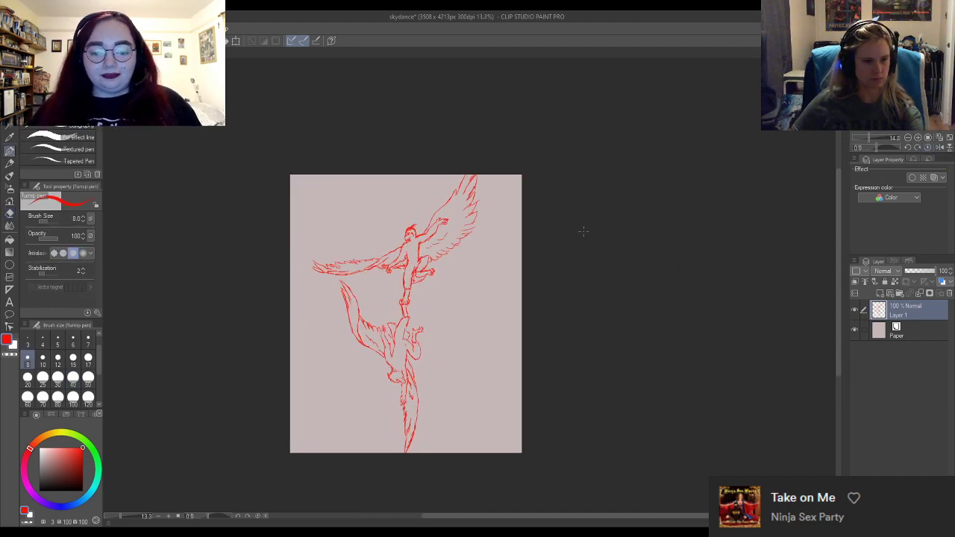
pyautogui.scroll(1, 340, 342)
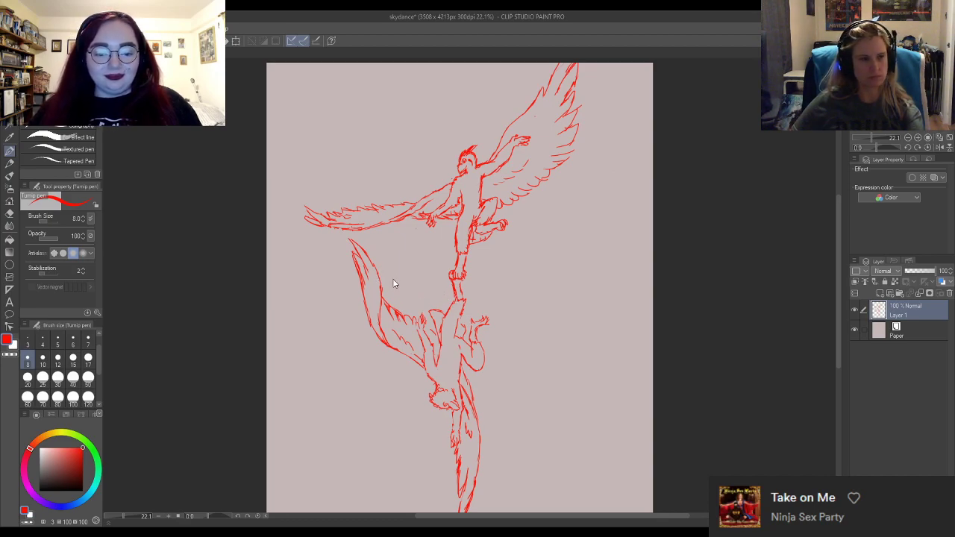
pyautogui.hotkey('ctrl', 's')
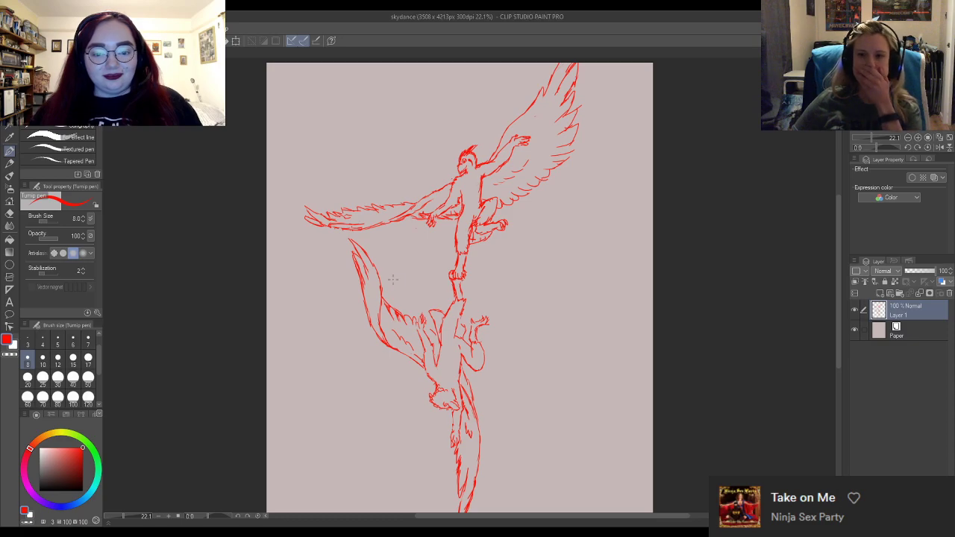
pyautogui.scroll(-1, 630, 264)
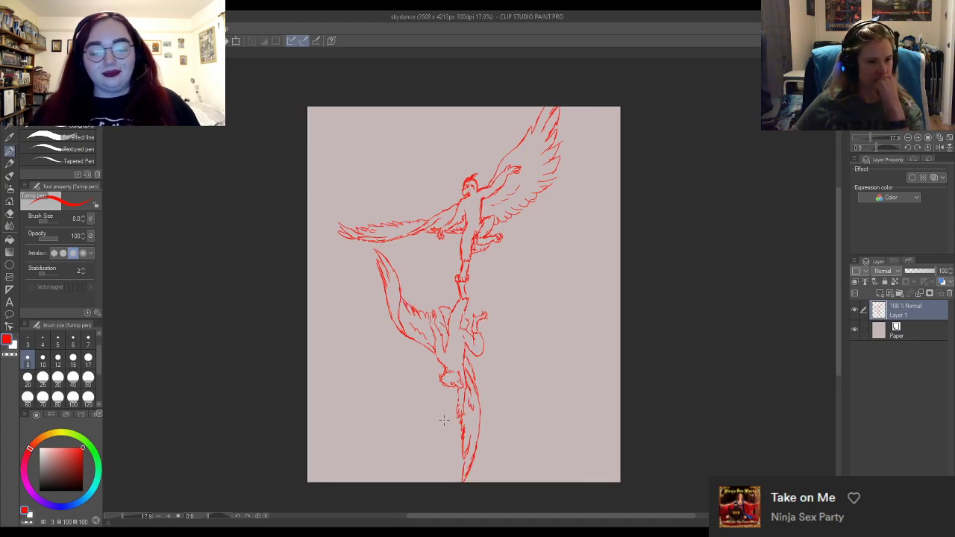
pyautogui.scroll(4, 448, 425)
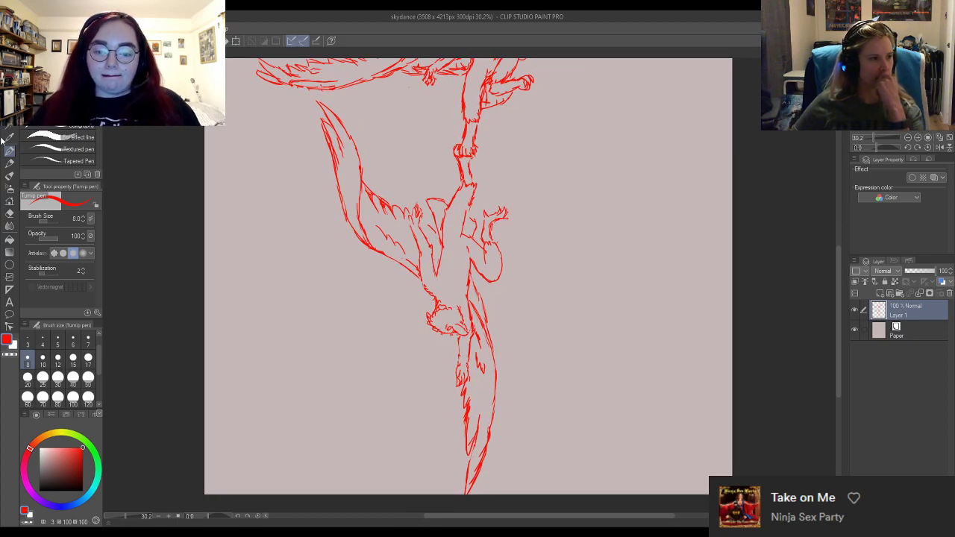
# Redraw and clean up the lower figure's side line between the bent leg and the base of the downward wing.
pyautogui.scroll(1, 382, 267)
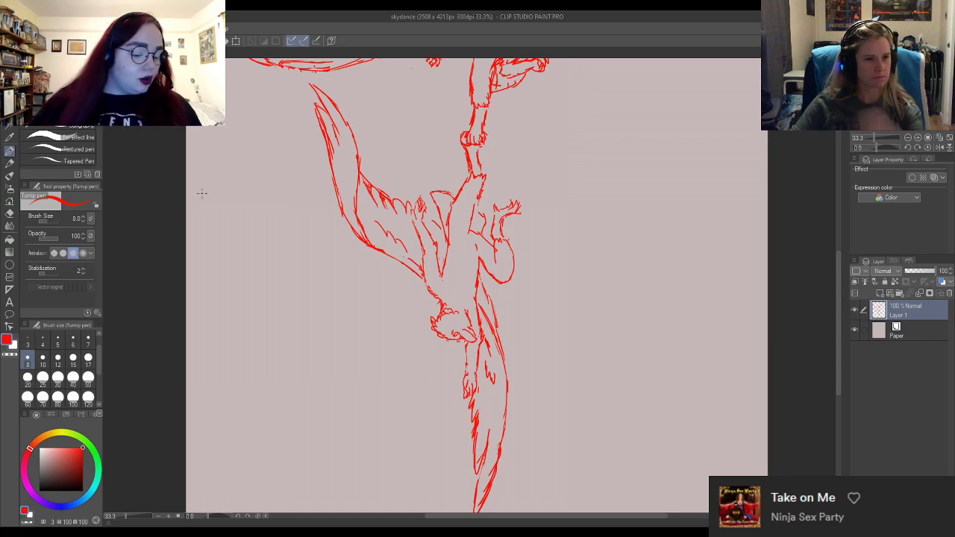
pyautogui.moveTo(472, 287); pyautogui.dragTo(475, 281)
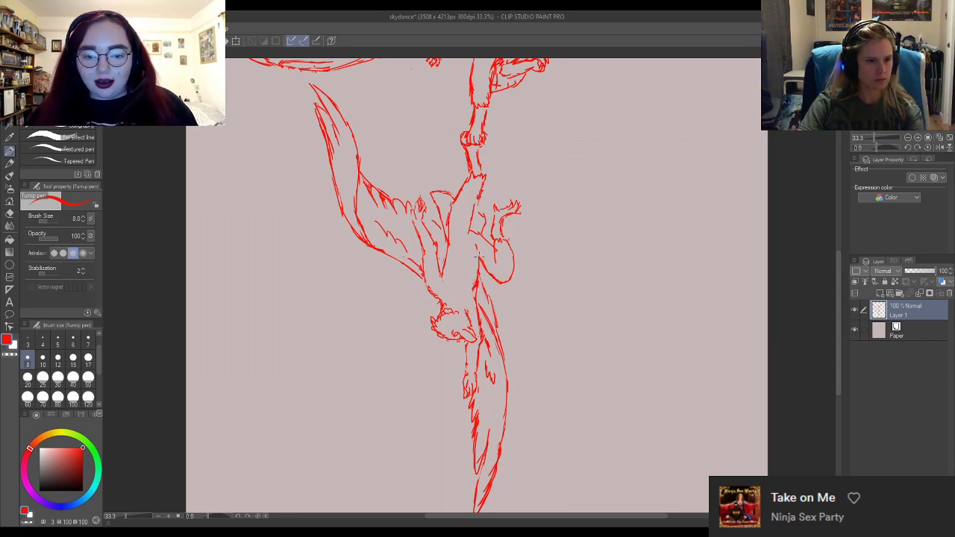
pyautogui.moveTo(475, 289); pyautogui.dragTo(482, 295)
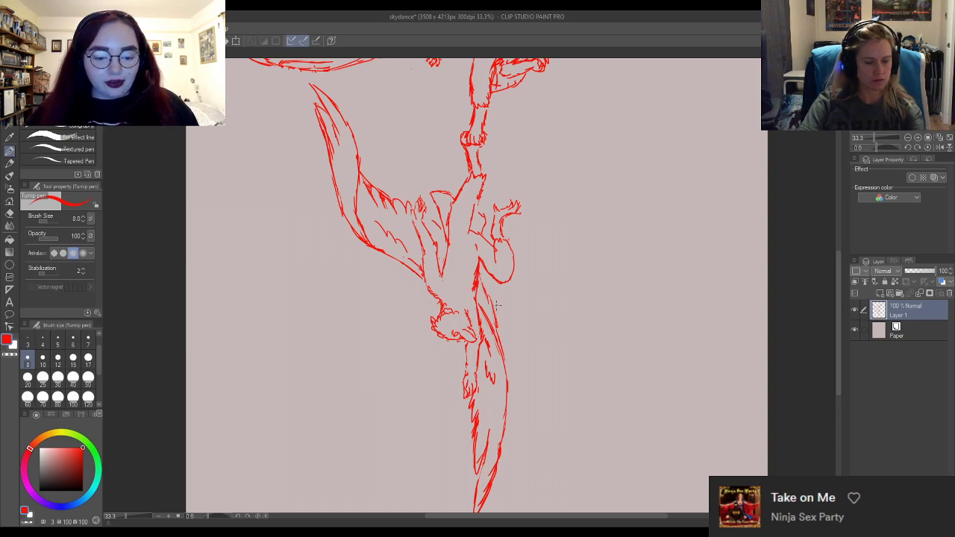
pyautogui.press('e')
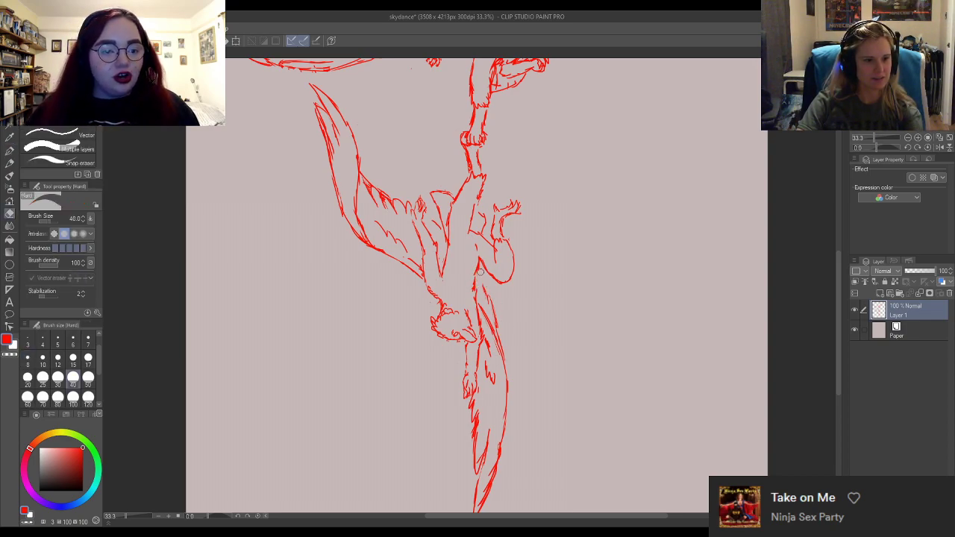
pyautogui.press('p')
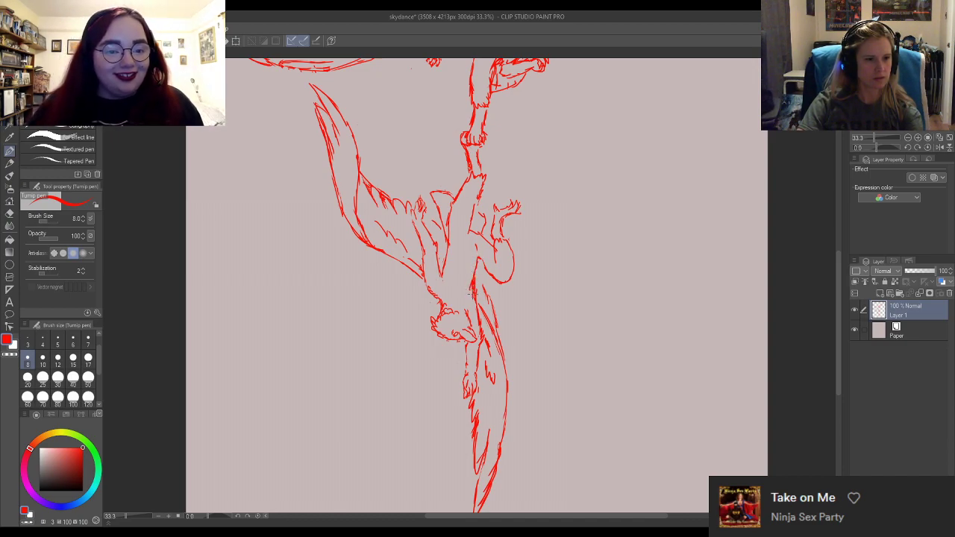
pyautogui.press('e')
pyautogui.press('p')
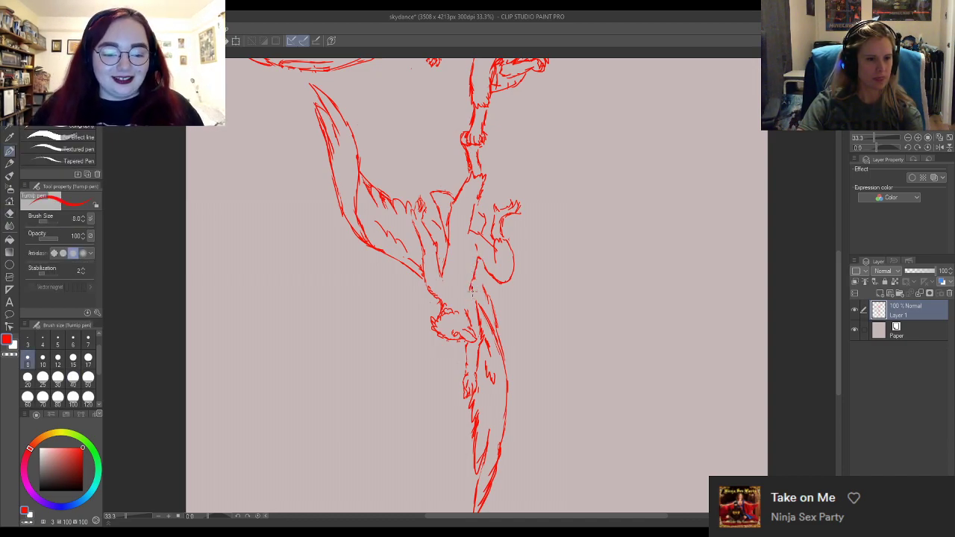
pyautogui.press('e')
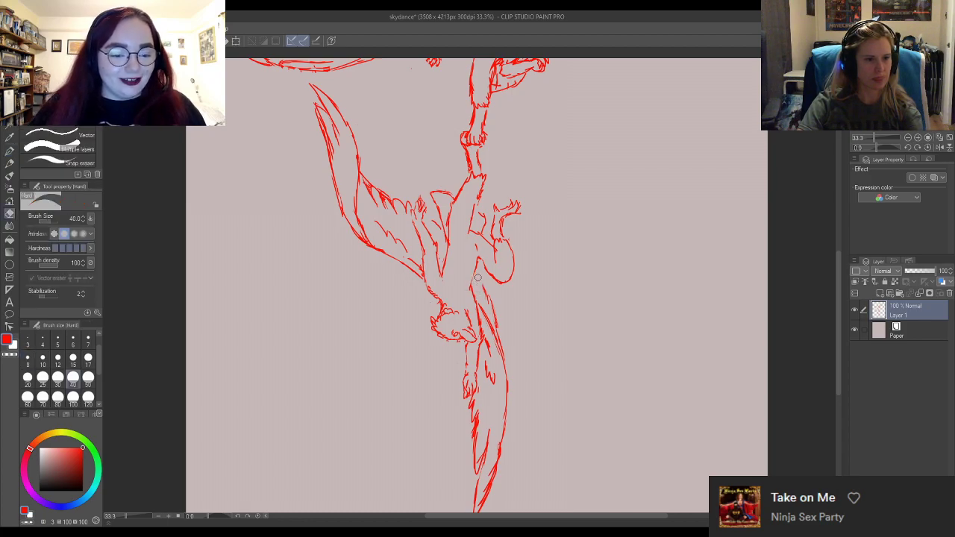
pyautogui.press('p')
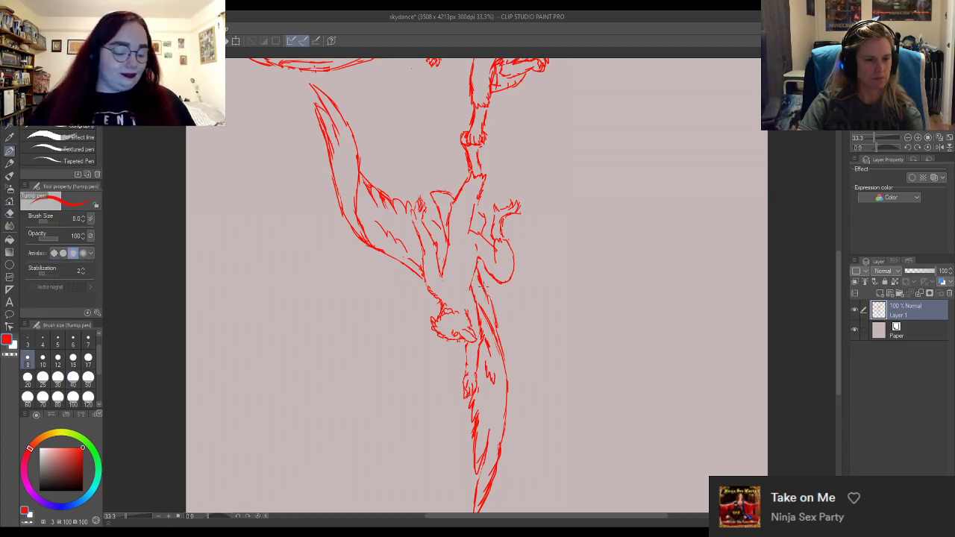
# Lasso the lower figure's downward wing, rotate it outward away from the hanging arm, and deselect it.
pyautogui.scroll(-4, 486, 288)
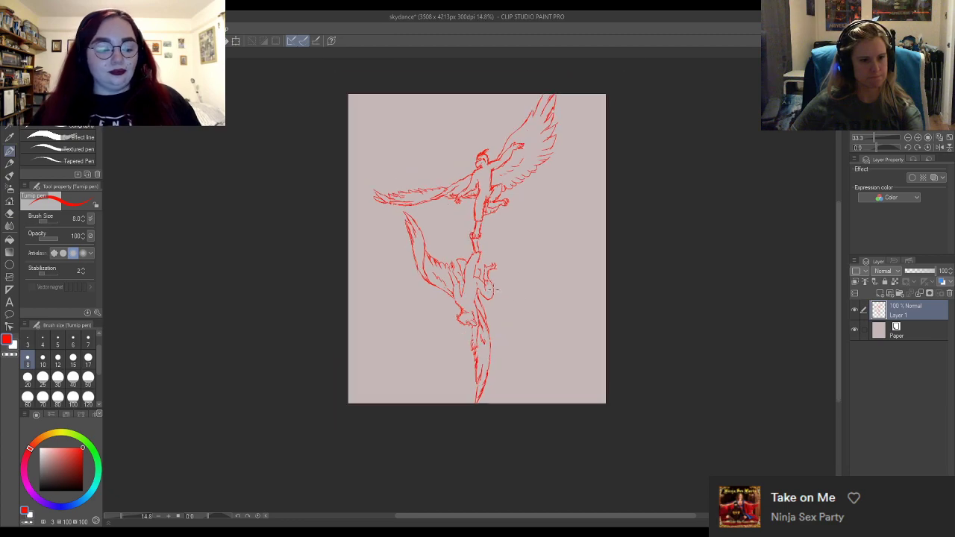
pyautogui.scroll(2, 486, 242)
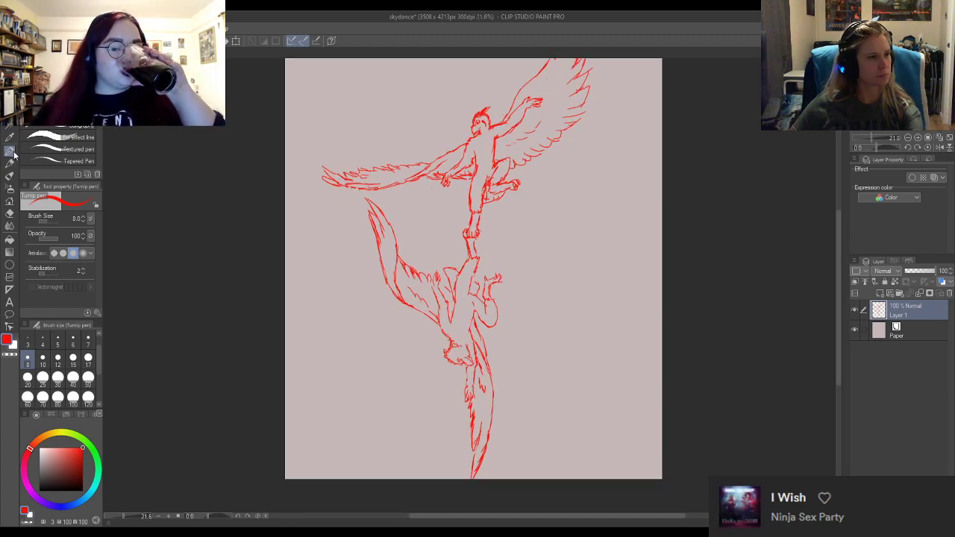
pyautogui.press('m')
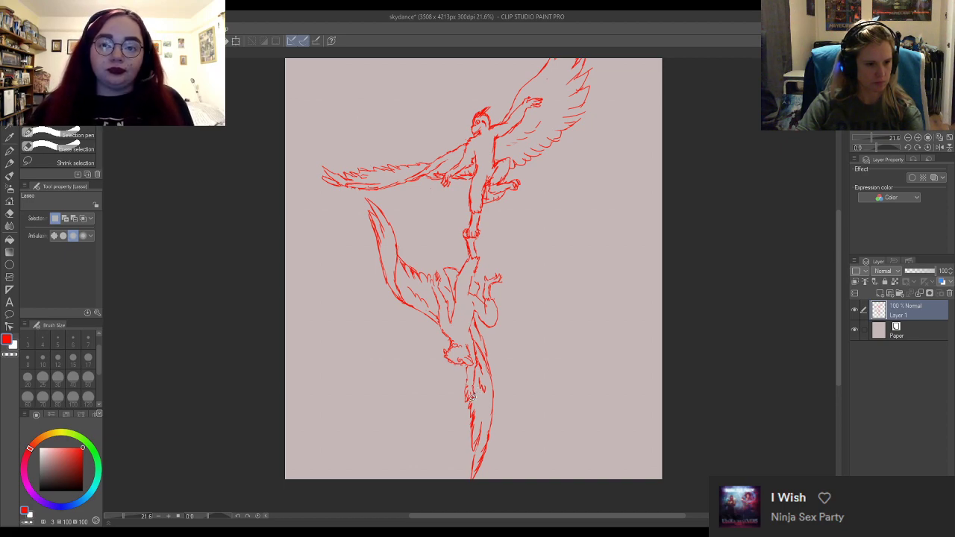
pyautogui.moveTo(471, 397)
pyautogui.mouseDown()
pyautogui.moveTo(464, 461)
pyautogui.moveTo(490, 476)
pyautogui.moveTo(524, 454)
pyautogui.moveTo(523, 397)
pyautogui.moveTo(508, 353)
pyautogui.moveTo(478, 316)
pyautogui.moveTo(478, 391)
pyautogui.mouseUp()
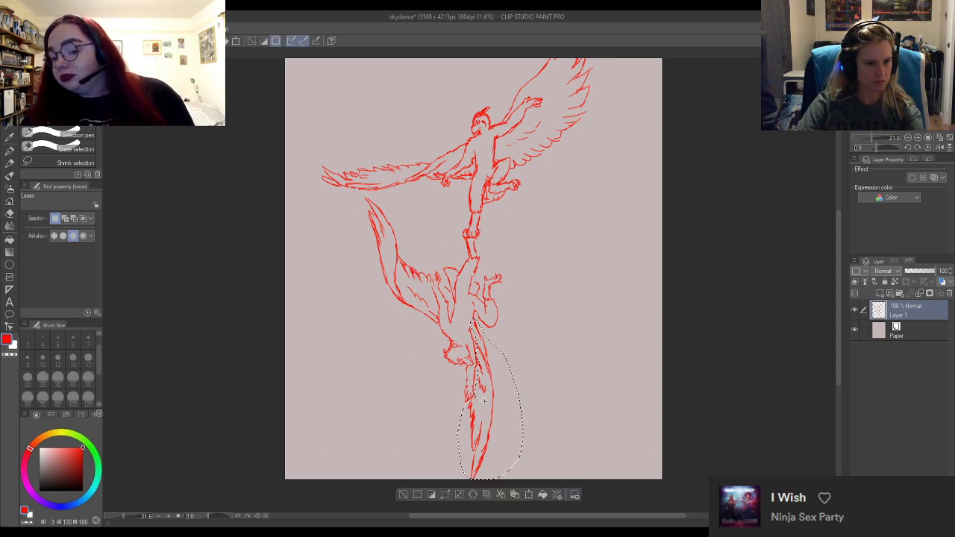
pyautogui.hotkey('ctrl', 't')
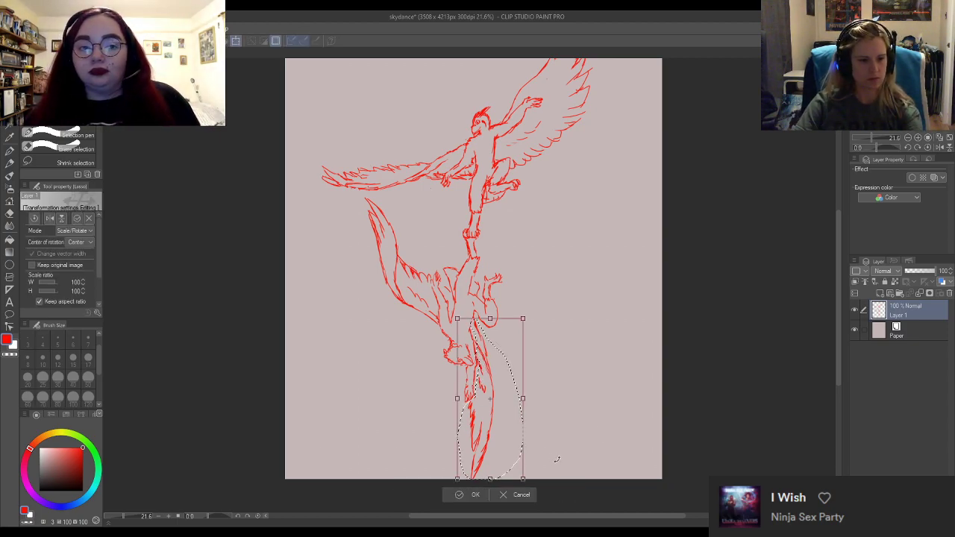
pyautogui.moveTo(555, 459); pyautogui.dragTo(558, 446)
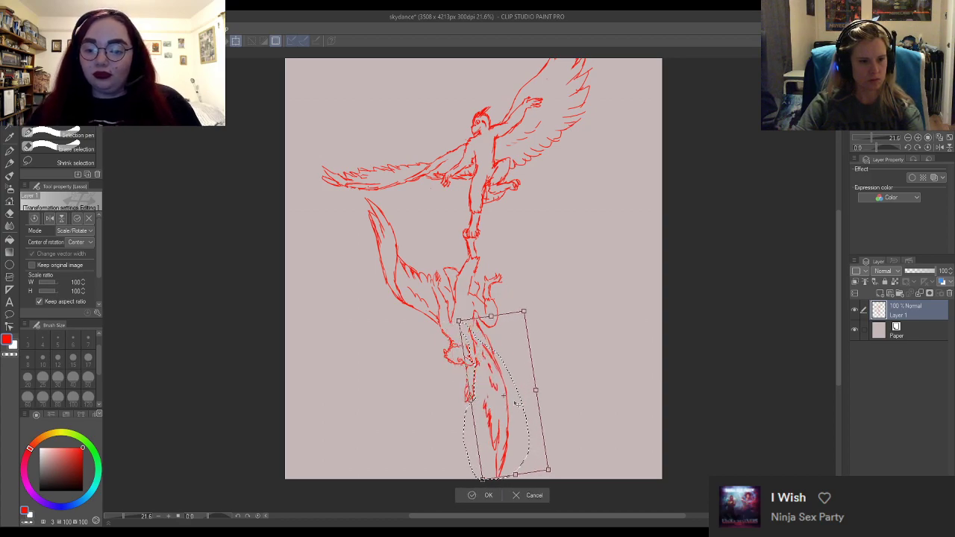
pyautogui.moveTo(516, 404); pyautogui.dragTo(524, 373)
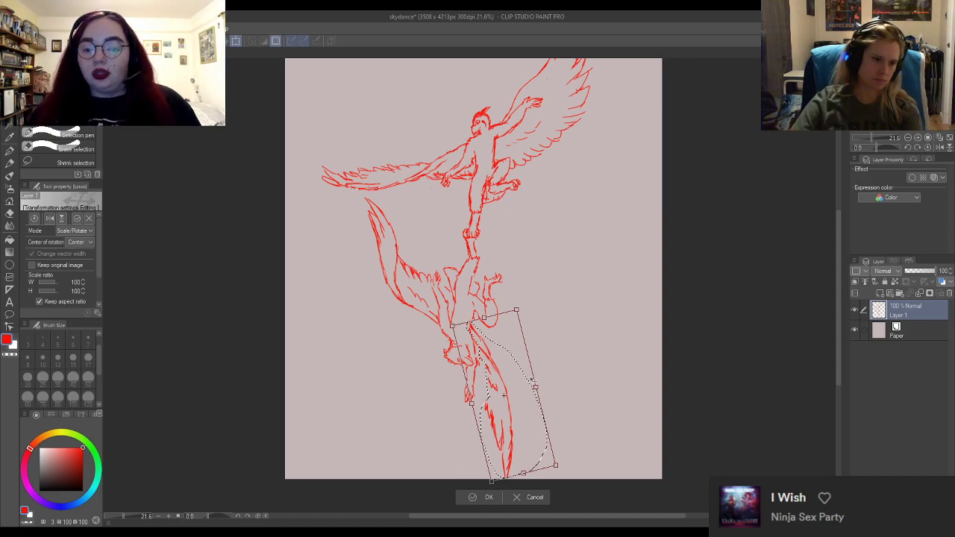
pyautogui.press('Return')
pyautogui.hotkey('ctrl', 'd')
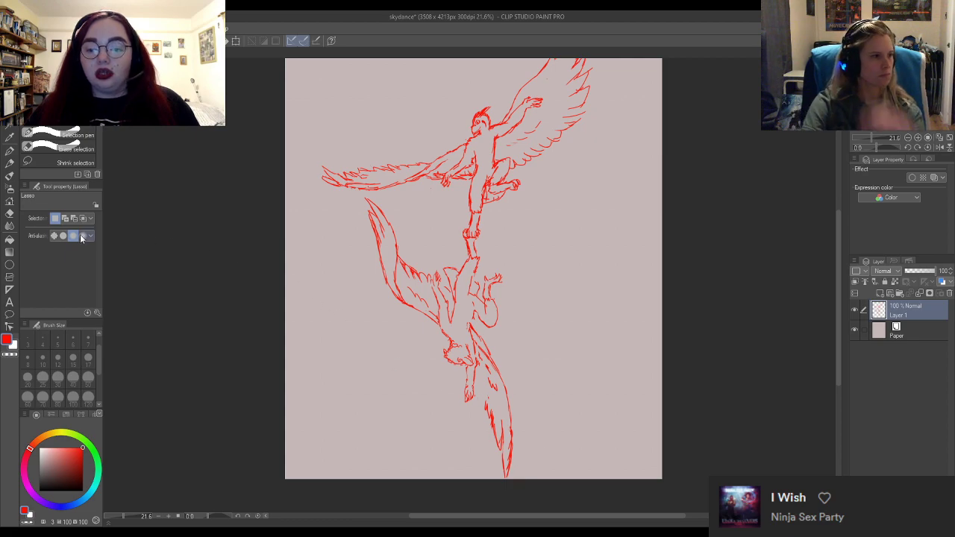
# Redraw the rotated wing's inner feather edge and rework the lines where its base meets the lower figure's torso.
pyautogui.press('p')
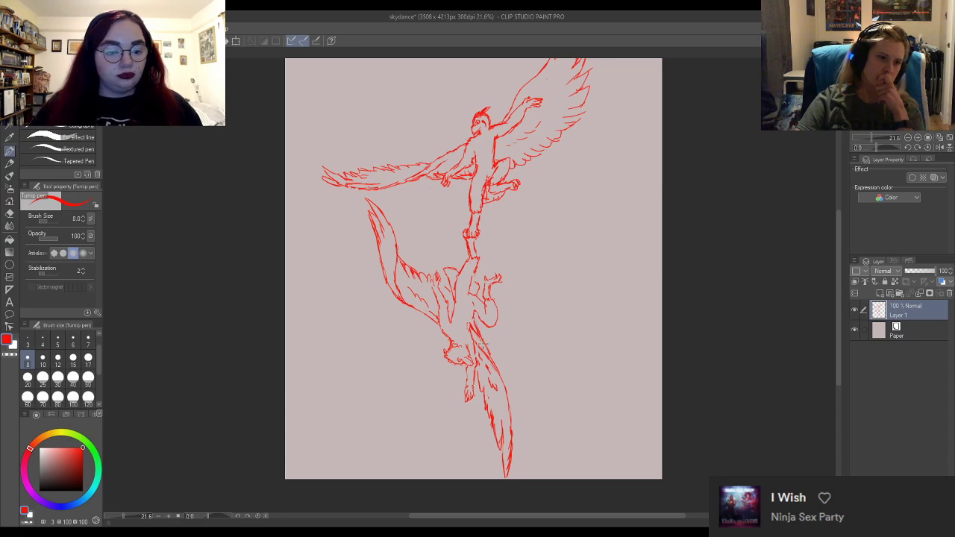
pyautogui.press('e')
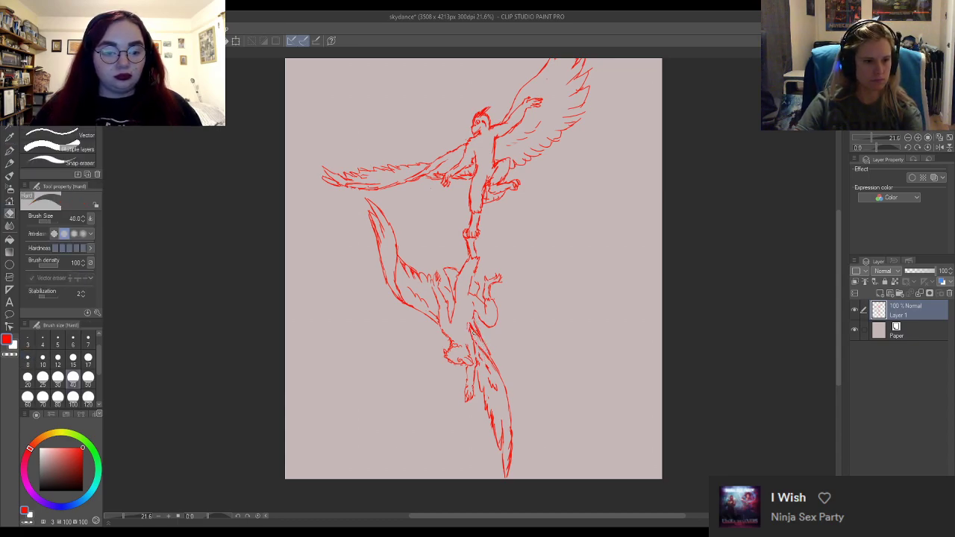
pyautogui.press('p')
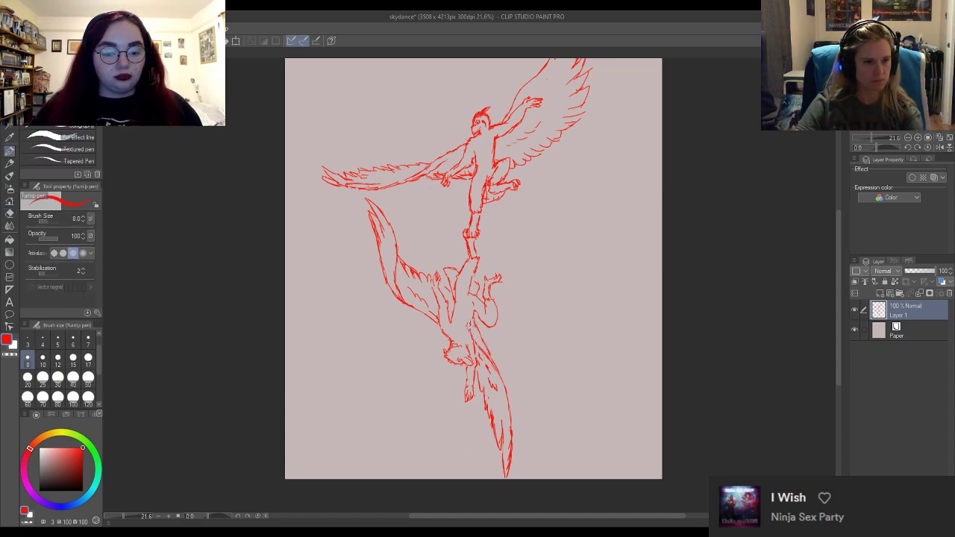
pyautogui.press('e')
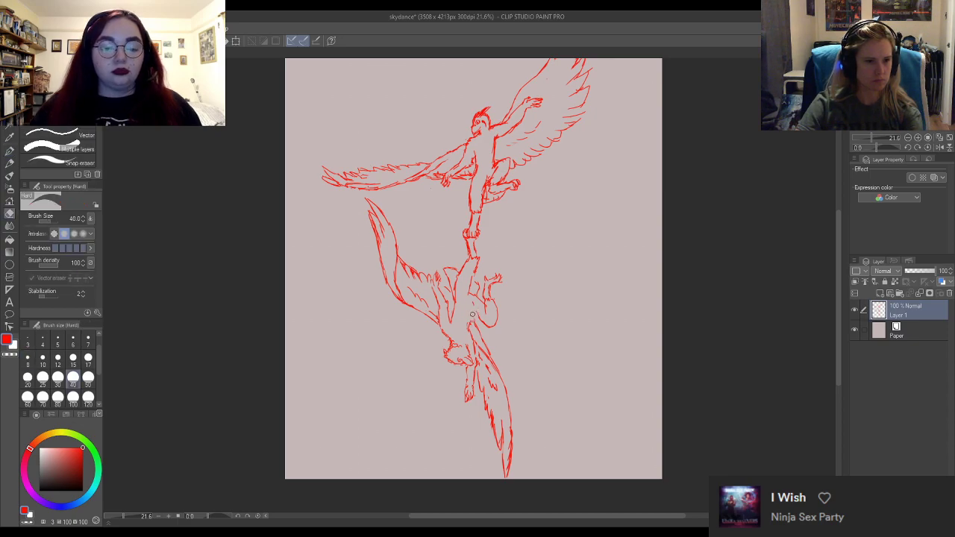
pyautogui.press('p')
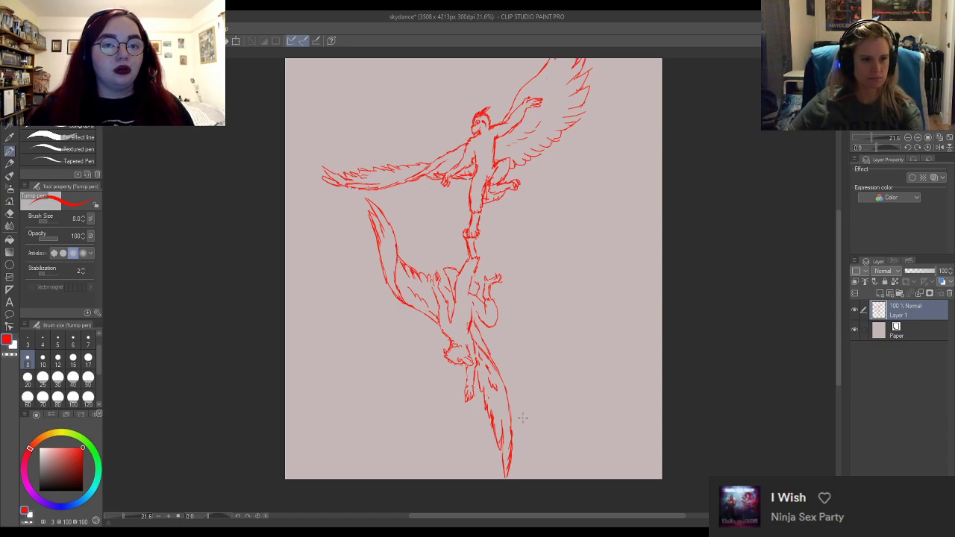
# Select the upper figure's head, enlarge it to 103% with a slight tilt, and clean up the lines around the neck.
pyautogui.scroll(5, 481, 84)
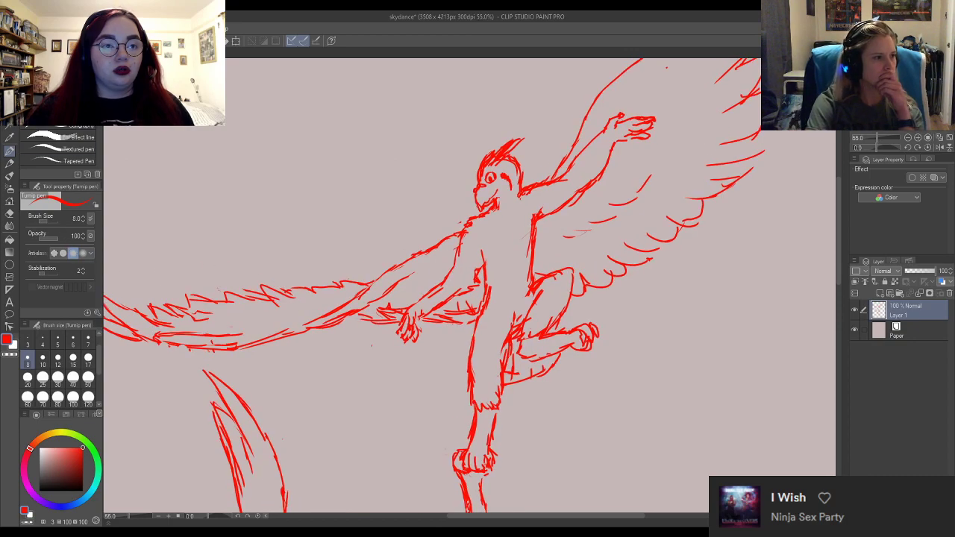
pyautogui.press('m')
pyautogui.moveTo(490, 200)
pyautogui.mouseDown()
pyautogui.moveTo(524, 179)
pyautogui.moveTo(533, 154)
pyautogui.moveTo(521, 113)
pyautogui.moveTo(456, 154)
pyautogui.moveTo(488, 207)
pyautogui.mouseUp()
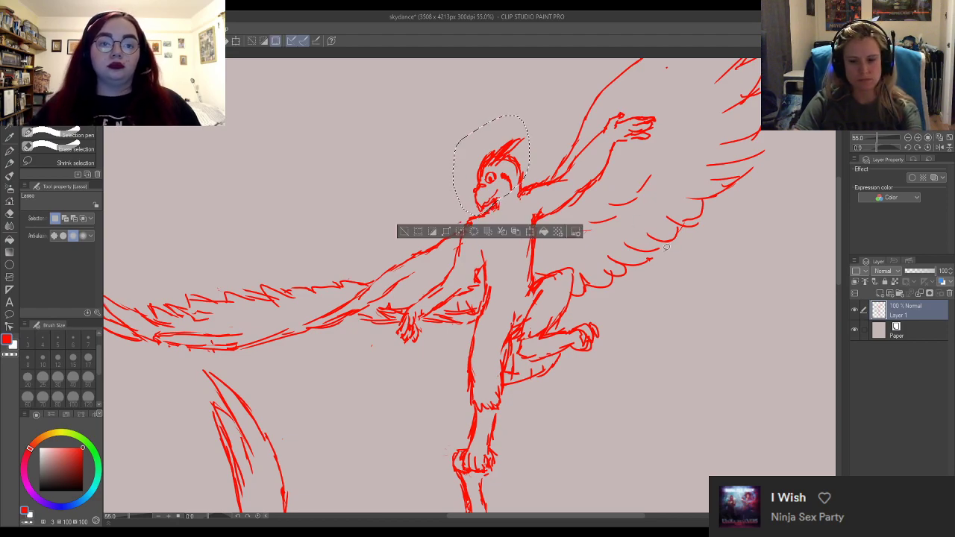
pyautogui.hotkey('ctrl', 't')
pyautogui.moveTo(519, 105); pyautogui.dragTo(486, 112)
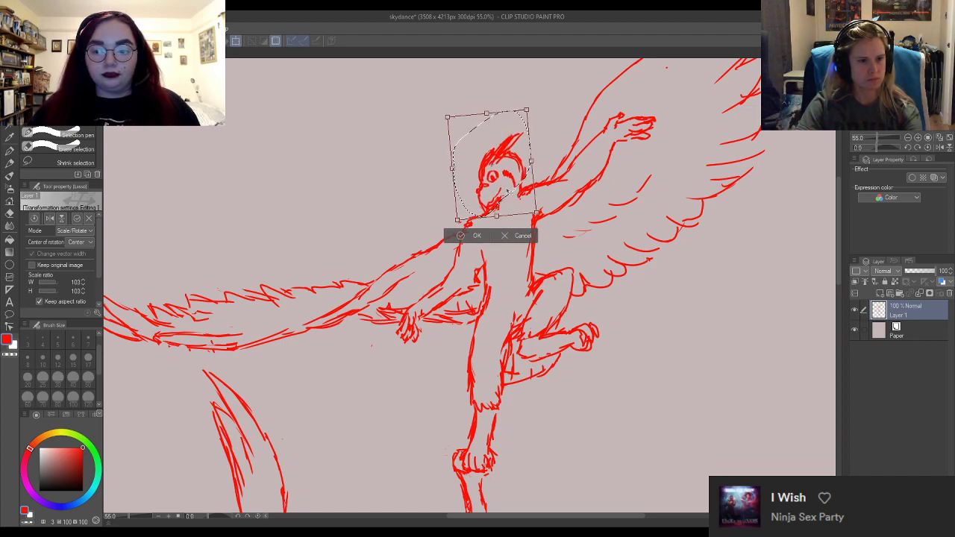
pyautogui.click(477, 235)
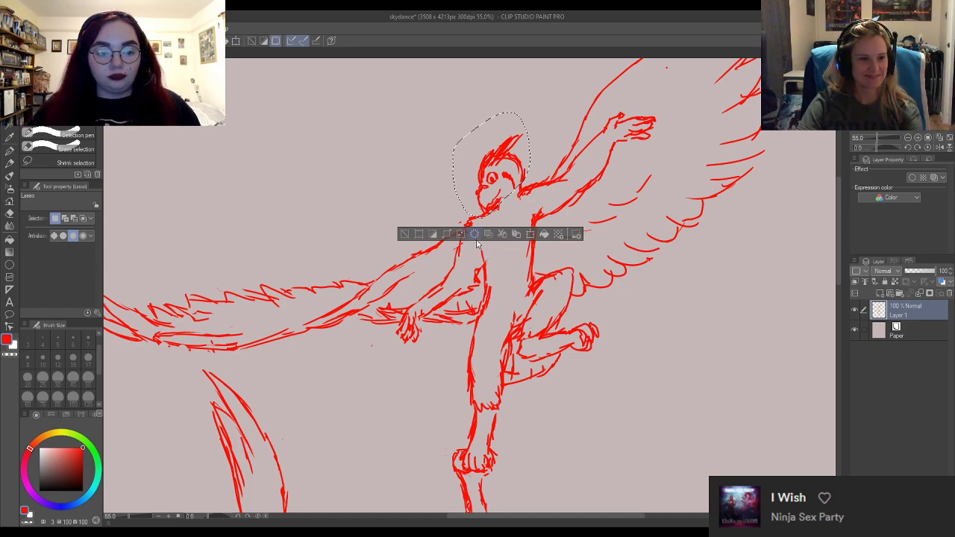
pyautogui.hotkey('ctrl', 'd')
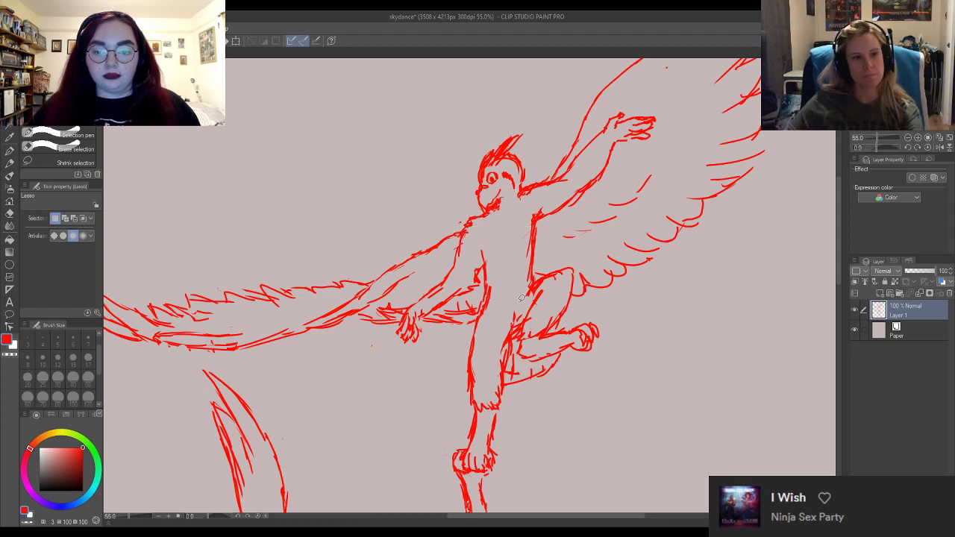
pyautogui.press('e')
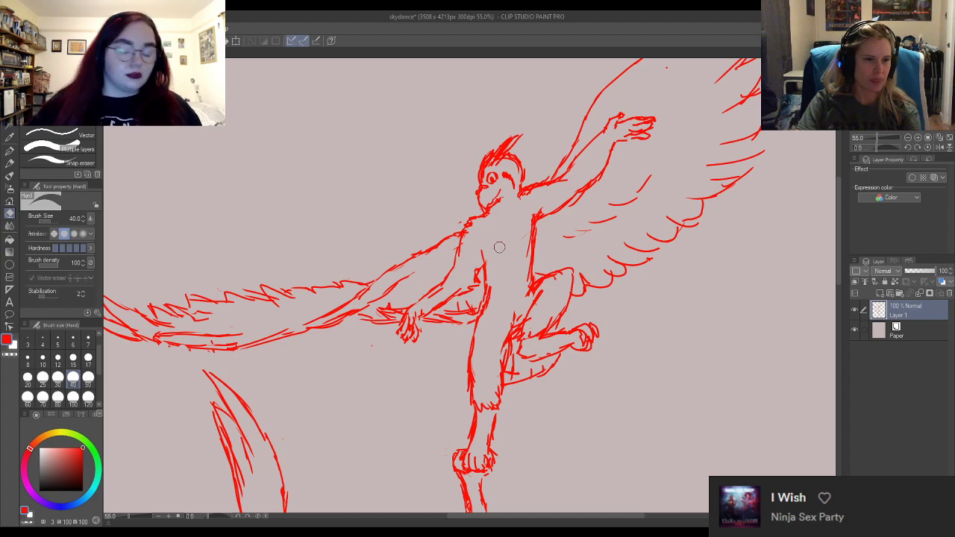
# Scale the whole two-figure sketch down to 90% and reposition it to leave margins inside the canvas.
pyautogui.press('m')
pyautogui.scroll(-4, 503, 245)
pyautogui.scroll(-3, 547, 186)
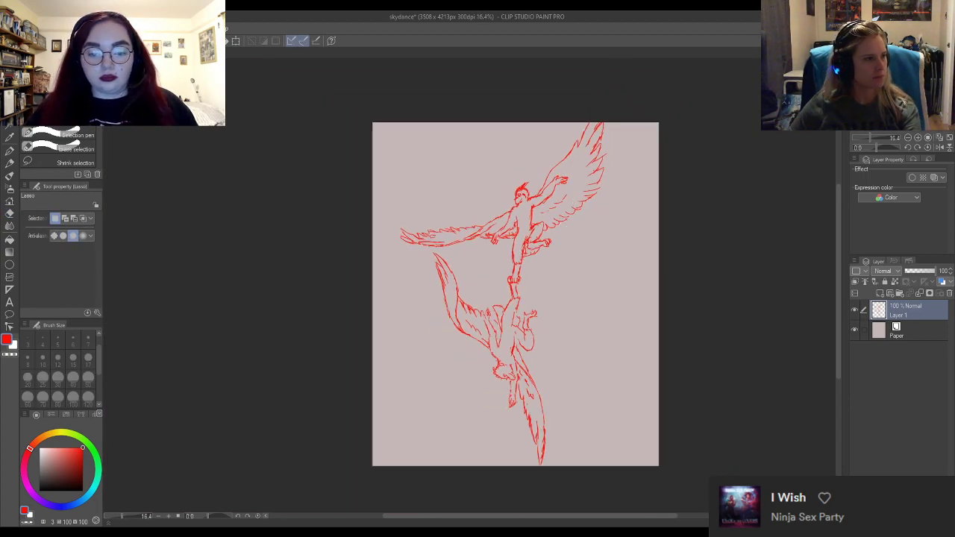
pyautogui.hotkey('ctrl', 't')
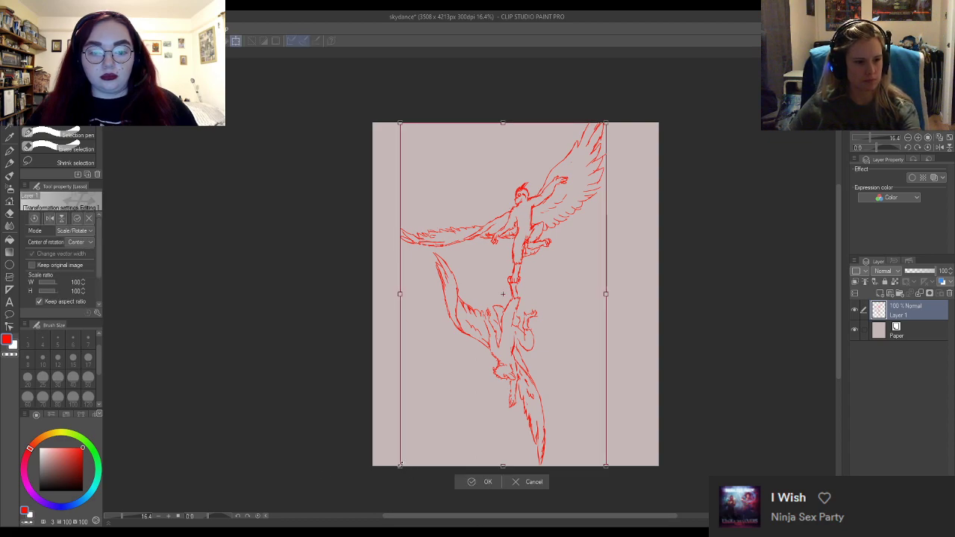
pyautogui.moveTo(404, 471); pyautogui.dragTo(424, 438)
pyautogui.moveTo(587, 239); pyautogui.dragTo(579, 247)
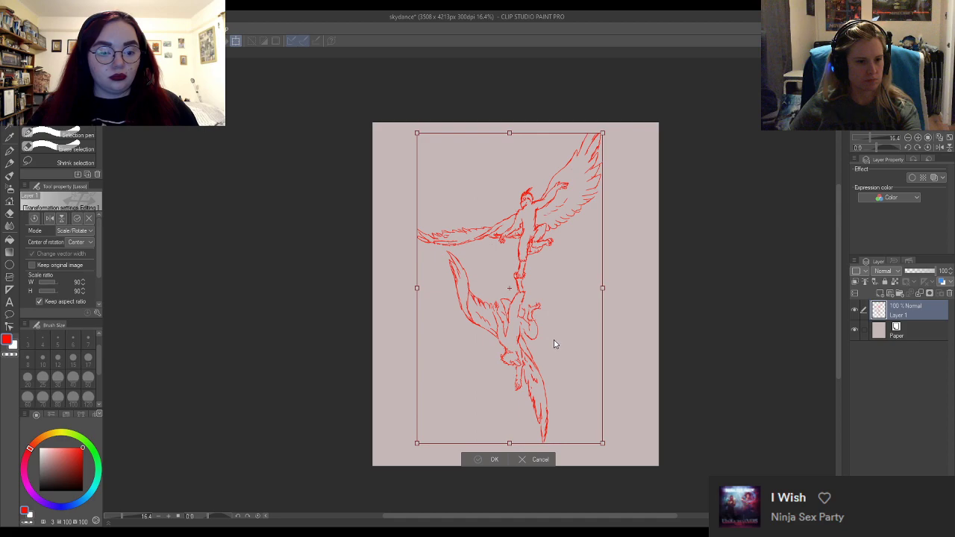
pyautogui.click(477, 460)
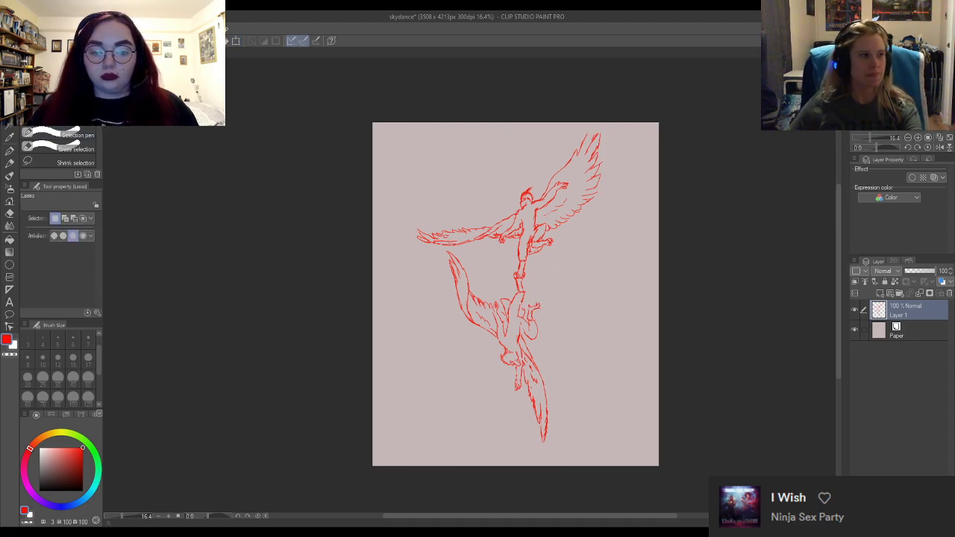
# Move the sketch layer slightly down to balance the space above and below the figures, and save the drawing.
pyautogui.press('o')
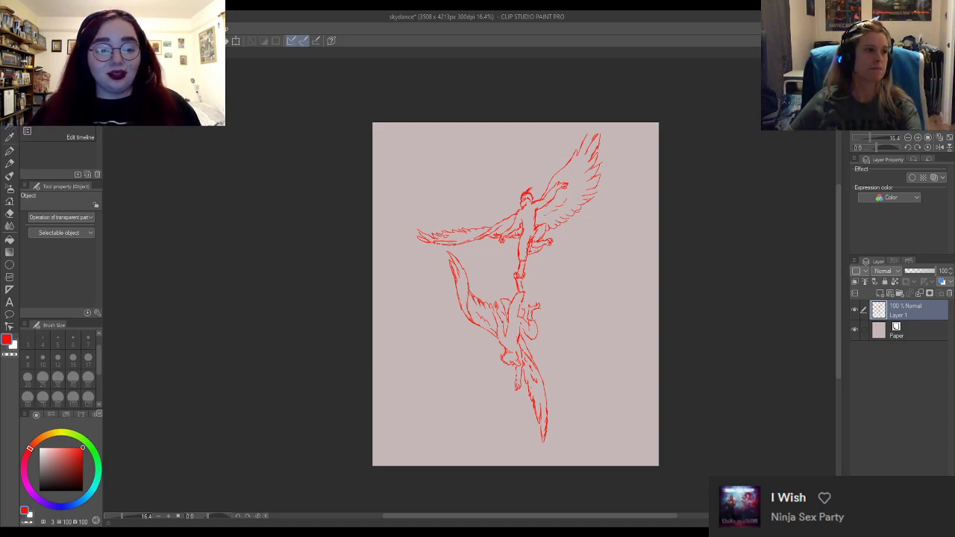
pyautogui.press('k')
pyautogui.moveTo(579, 258); pyautogui.dragTo(575, 266)
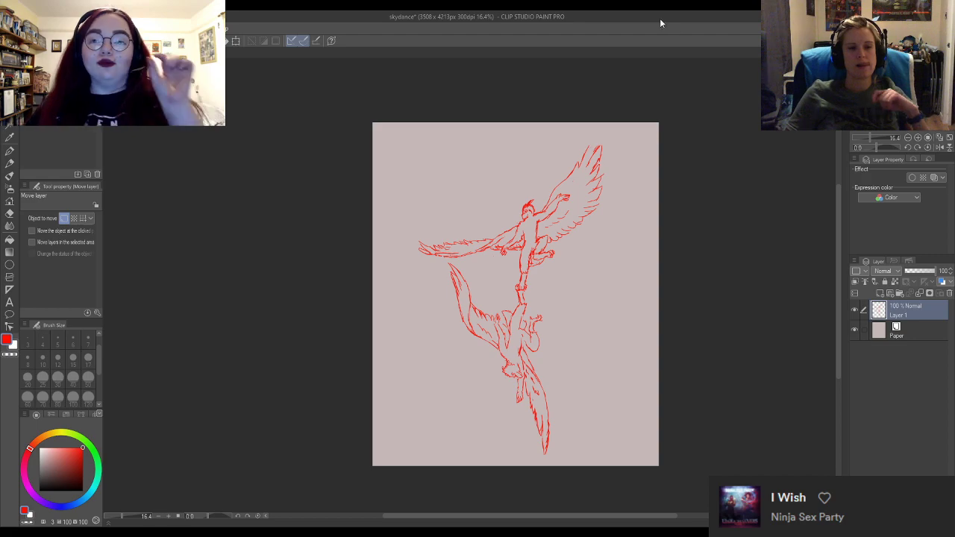
pyautogui.scroll(1, 580, 118)
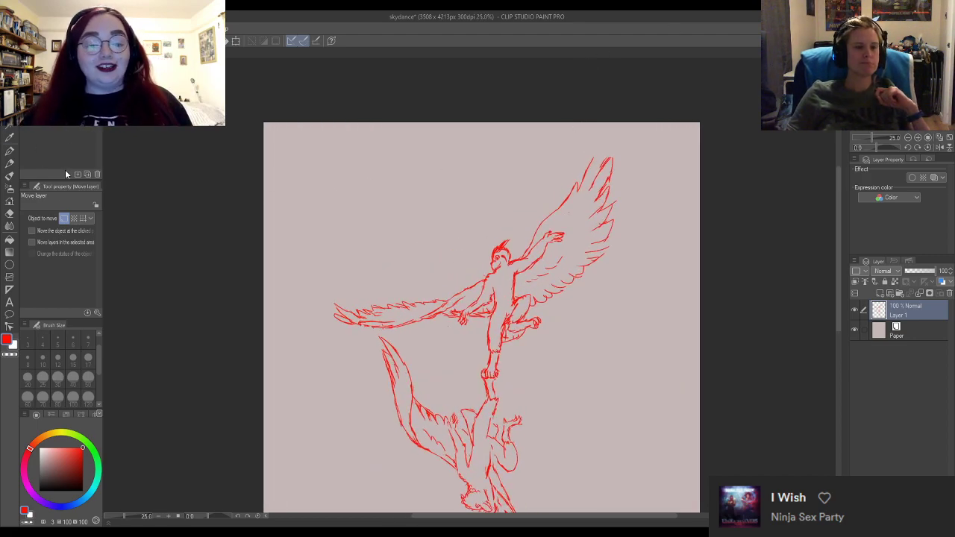
pyautogui.scroll(-3, 460, 204)
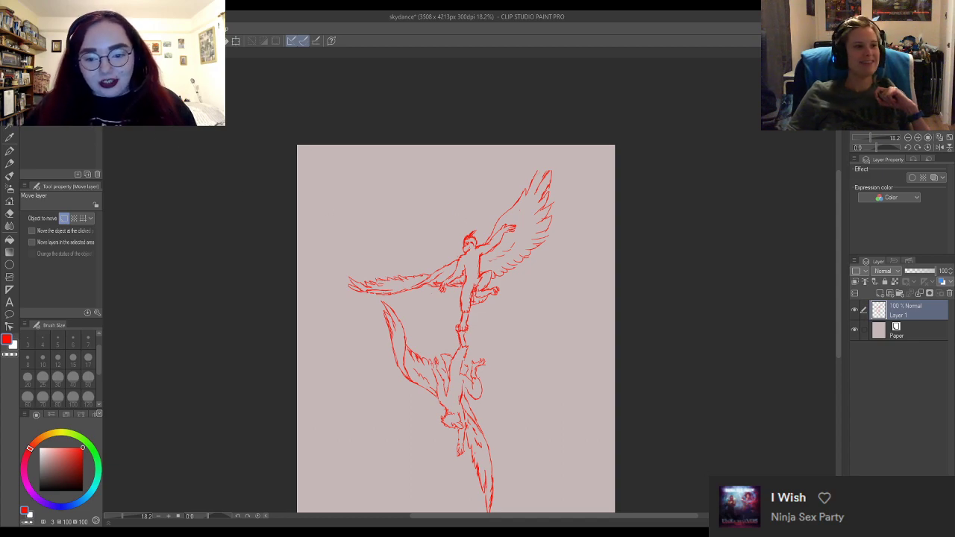
# Lasso the upper figure's raised wing and arm, rotate them slightly counter-clockwise, and shift them closer to the body.
pyautogui.click(9, 137)
pyautogui.scroll(1, 496, 235)
pyautogui.scroll(-1, 495, 236)
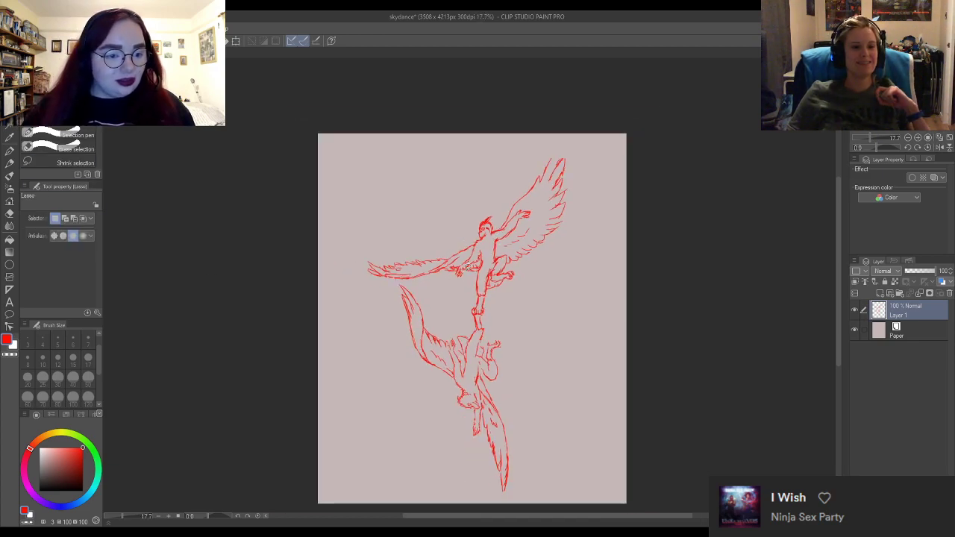
pyautogui.scroll(3, 462, 217)
pyautogui.scroll(2, 546, 213)
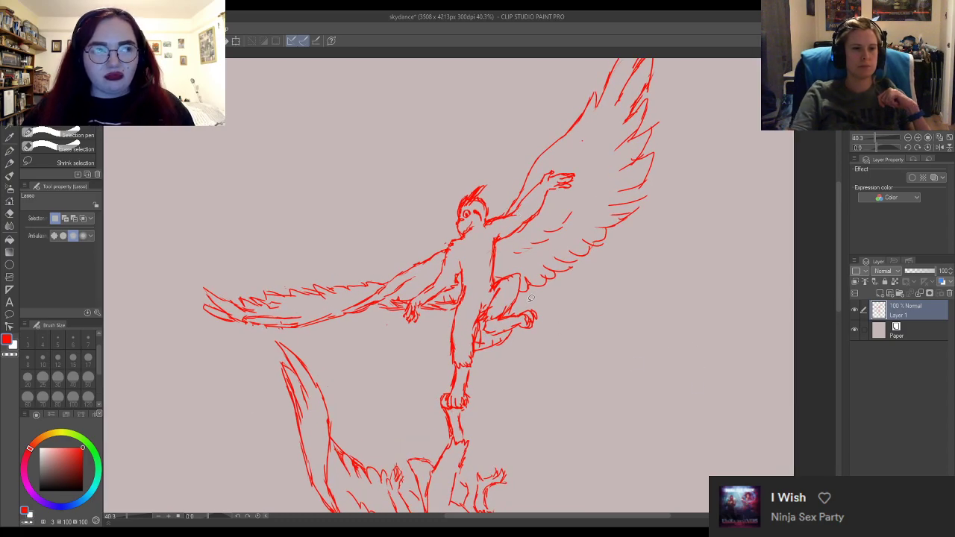
pyautogui.moveTo(490, 215)
pyautogui.mouseDown()
pyautogui.moveTo(505, 258)
pyautogui.moveTo(524, 284)
pyautogui.mouseUp()
pyautogui.moveTo(688, 197)
pyautogui.mouseDown()
pyautogui.moveTo(681, 91)
pyautogui.moveTo(655, 37)
pyautogui.moveTo(606, 65)
pyautogui.moveTo(542, 159)
pyautogui.mouseUp()
pyautogui.scroll(3, 657, 64)
pyautogui.moveTo(507, 254); pyautogui.dragTo(504, 256)
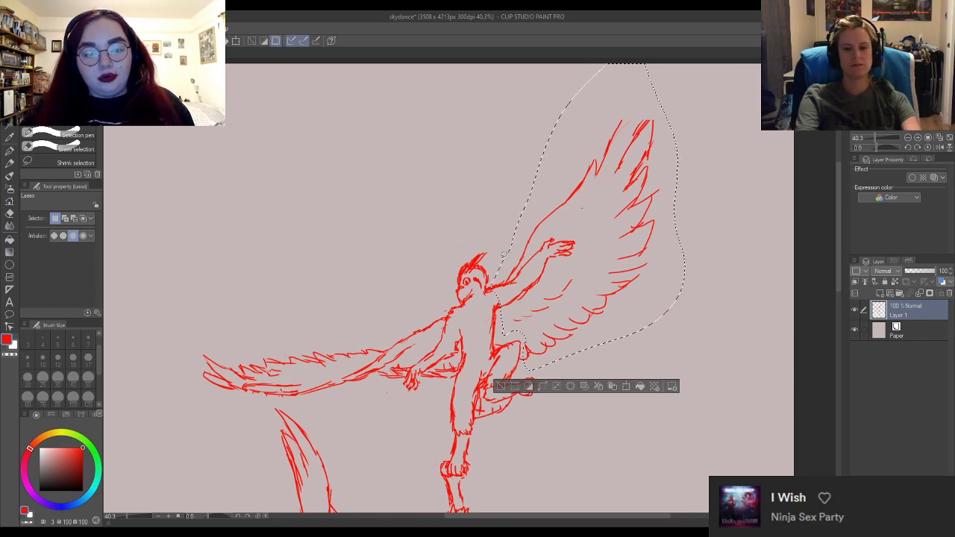
pyautogui.hotkey('ctrl', 't')
pyautogui.moveTo(680, 93); pyautogui.dragTo(668, 76)
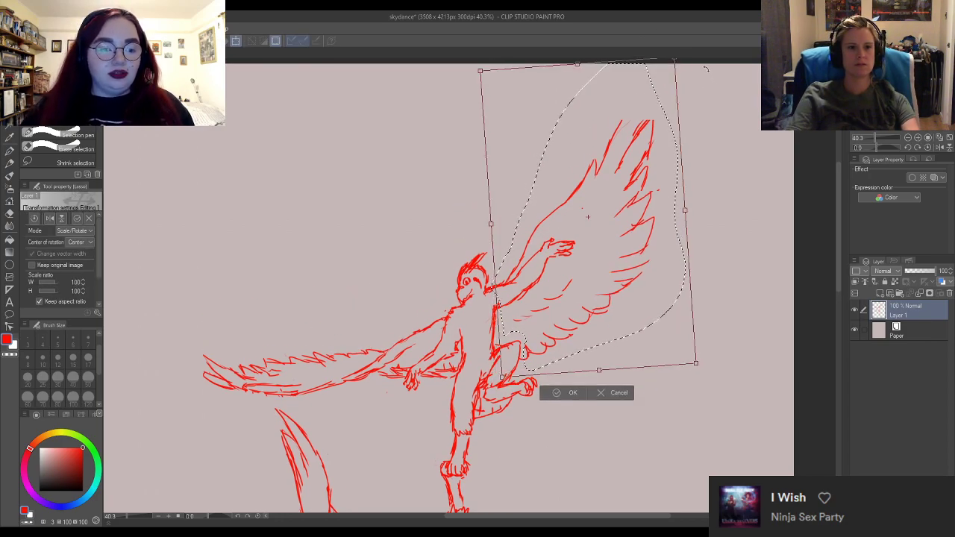
pyautogui.moveTo(599, 274); pyautogui.dragTo(590, 263)
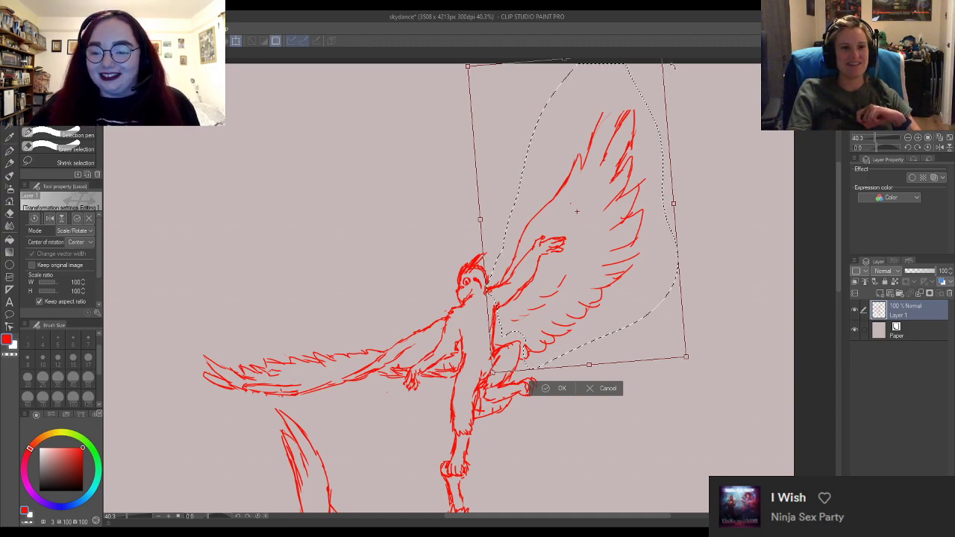
pyautogui.moveTo(669, 72); pyautogui.dragTo(664, 68)
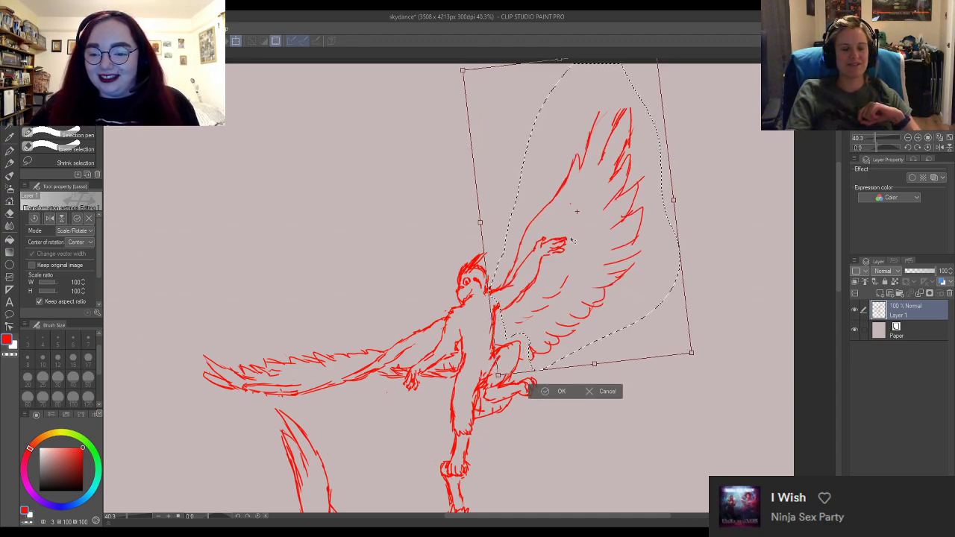
pyautogui.moveTo(583, 233); pyautogui.dragTo(577, 230)
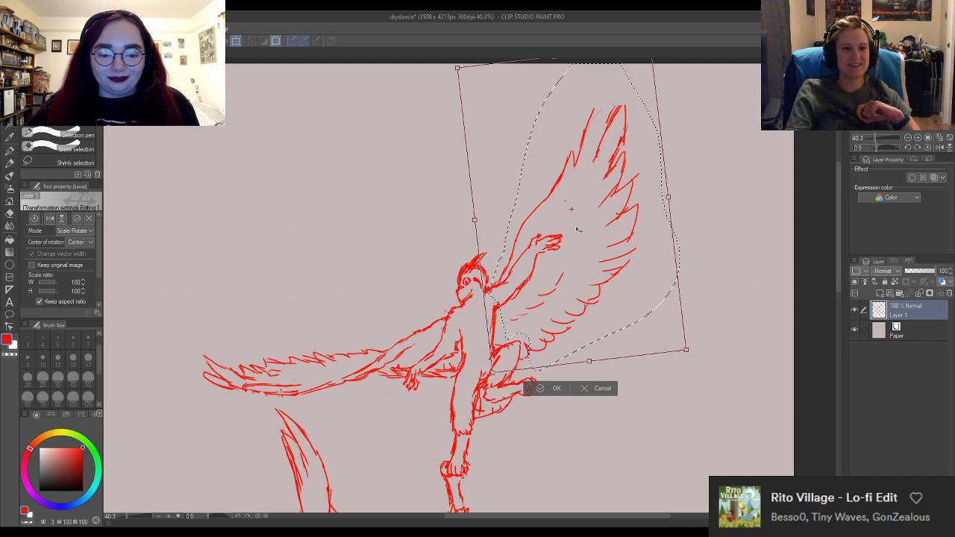
pyautogui.click(553, 389)
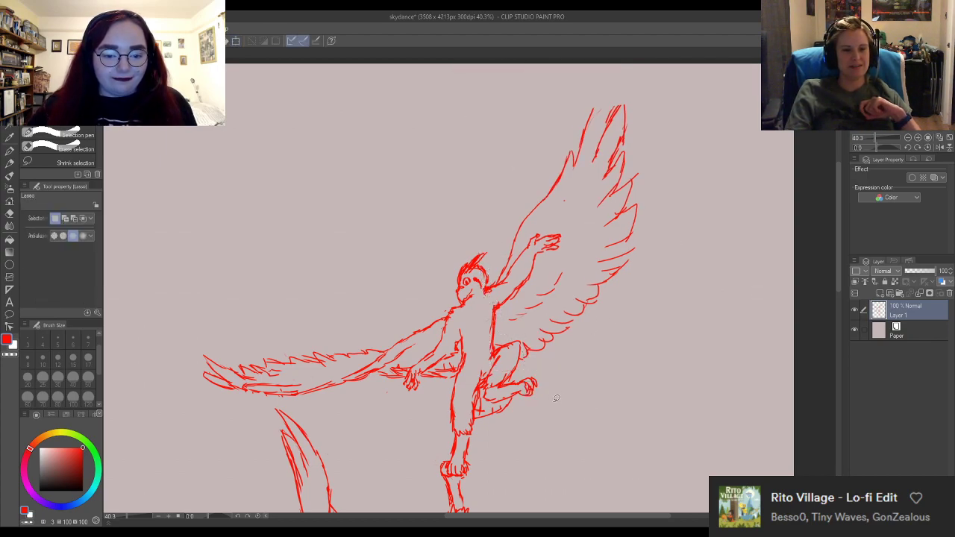
# Redraw the raised wing's cut-off tip as complete pointed feathers and erase stray lines along its upper outer edge.
pyautogui.scroll(-1, 589, 336)
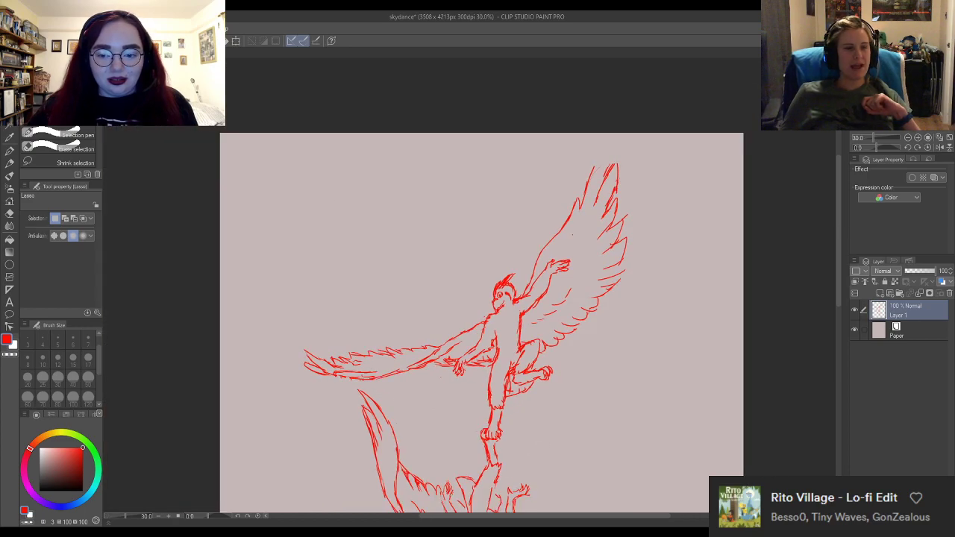
pyautogui.press('p')
pyautogui.scroll(2, 562, 142)
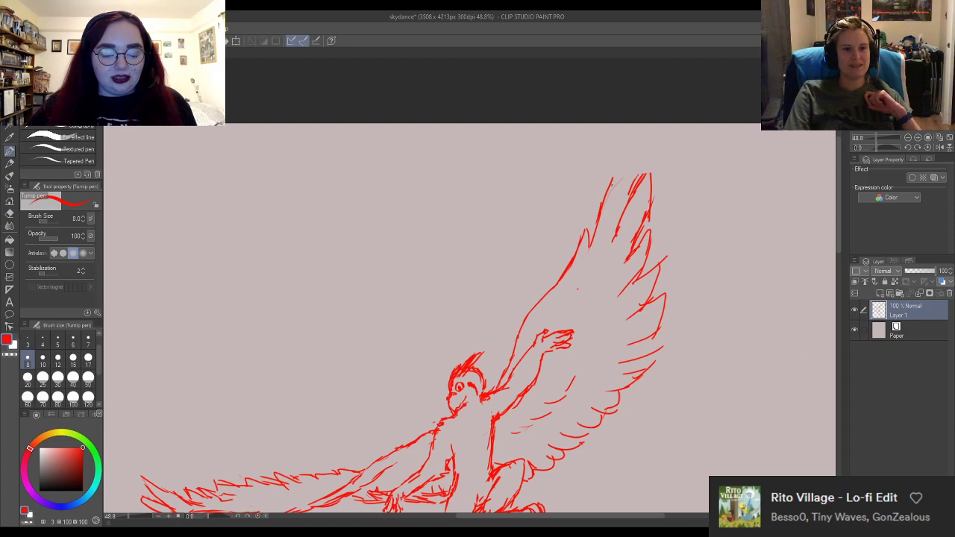
pyautogui.moveTo(613, 179)
pyautogui.mouseDown()
pyautogui.moveTo(625, 135)
pyautogui.moveTo(637, 182)
pyautogui.moveTo(649, 177)
pyautogui.mouseUp()
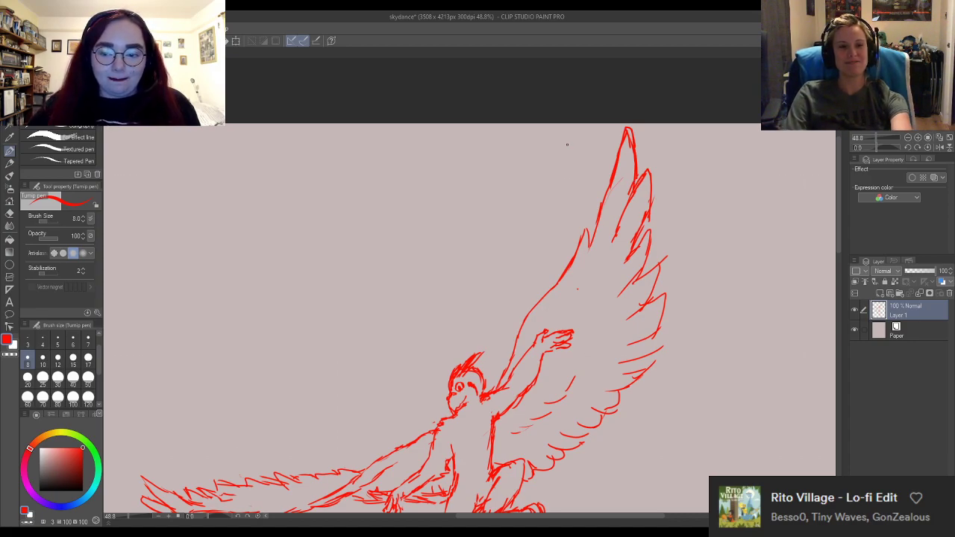
pyautogui.press('e')
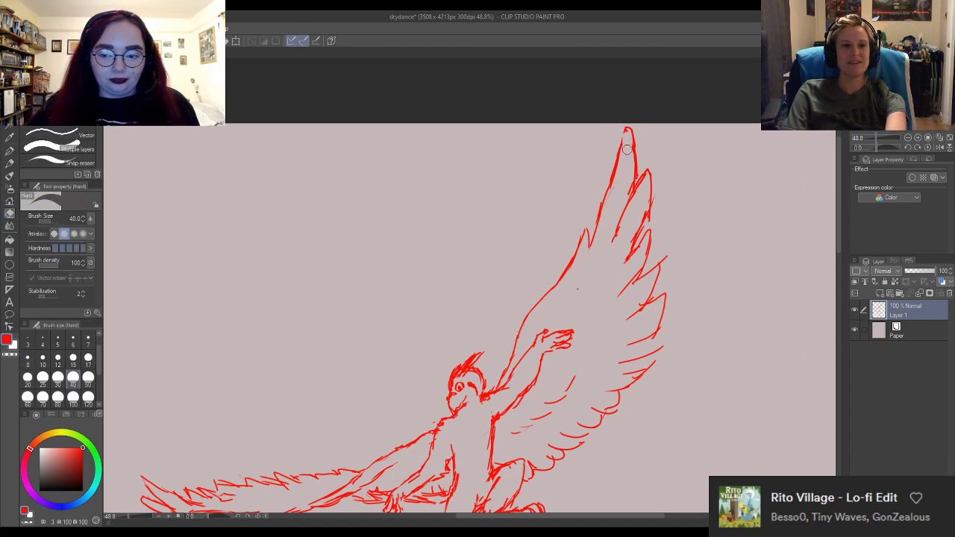
pyautogui.moveTo(627, 149)
pyautogui.mouseDown()
pyautogui.moveTo(633, 195)
pyautogui.moveTo(625, 149)
pyautogui.mouseUp()
pyautogui.press('p')
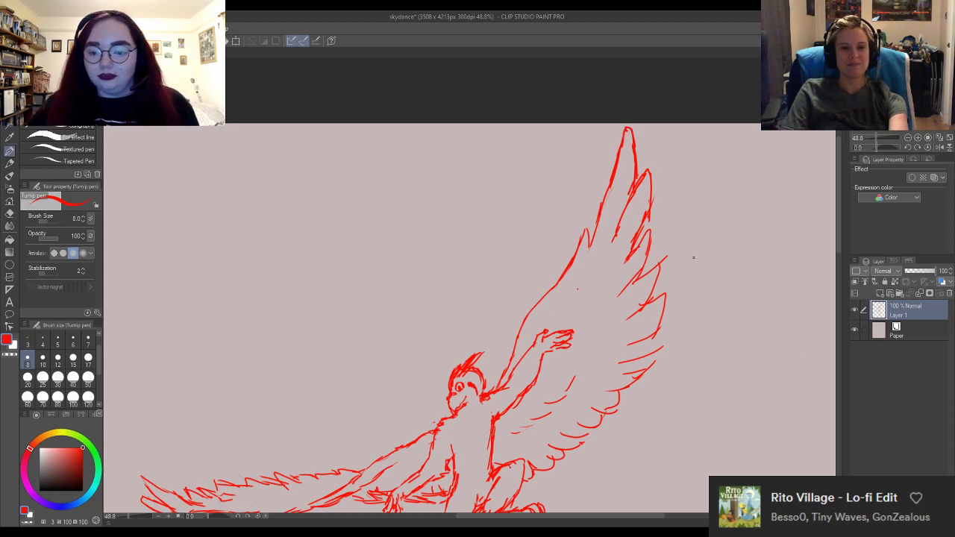
pyautogui.press('e')
pyautogui.moveTo(631, 274)
pyautogui.mouseDown()
pyautogui.moveTo(579, 292)
pyautogui.moveTo(625, 300)
pyautogui.mouseUp()
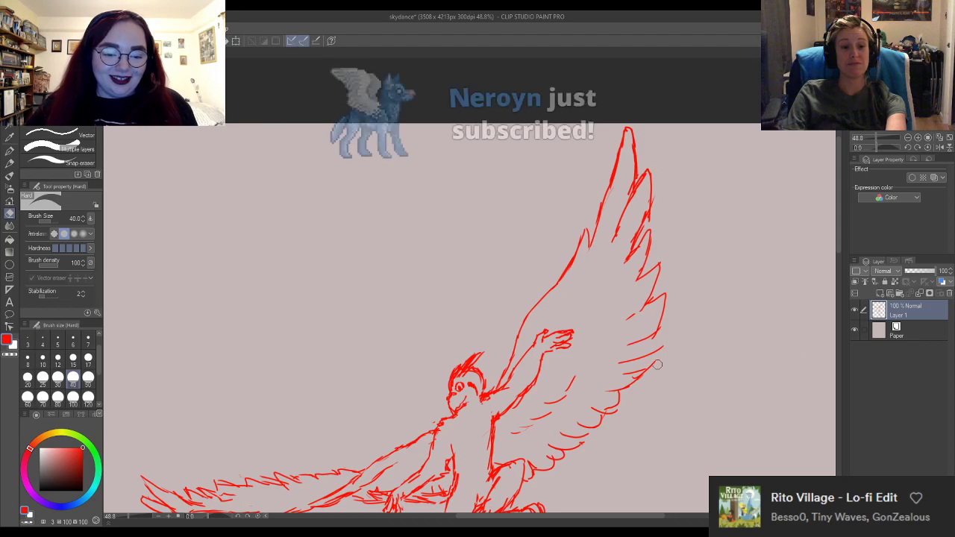
pyautogui.press('p')
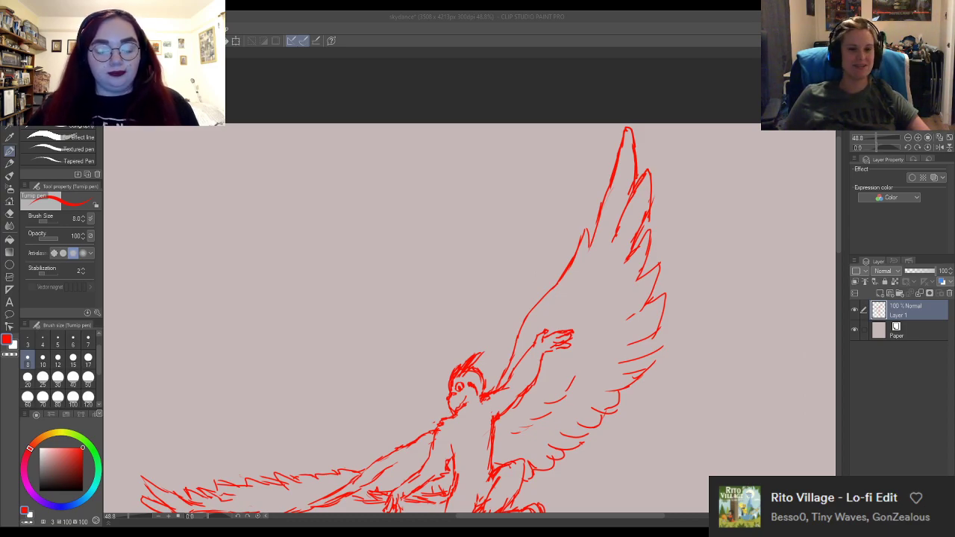
# Redraw the feathers midway down the raised wing's outer edge as layered pointed tips, cleaning up the old lines.
pyautogui.hotkey('ctrl', '-')
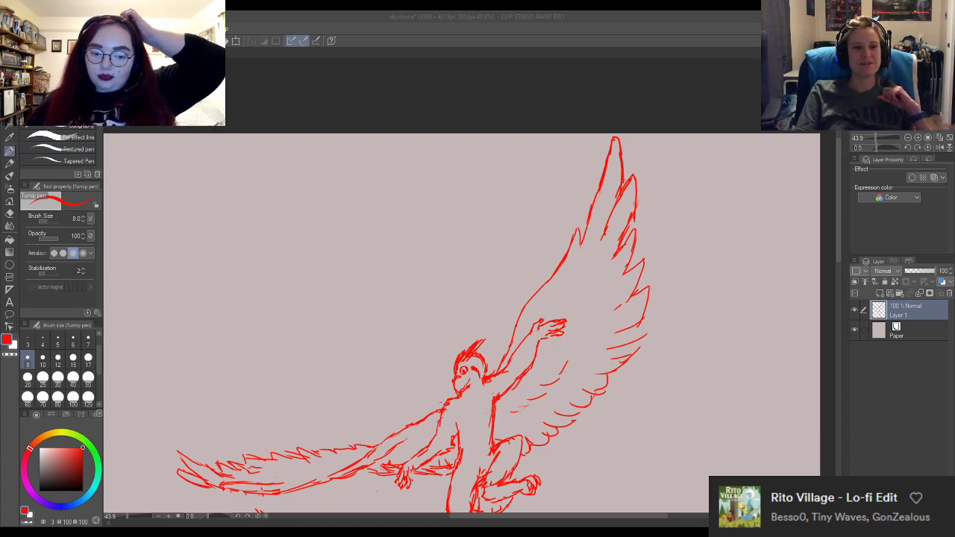
pyautogui.moveTo(635, 322)
pyautogui.mouseDown()
pyautogui.moveTo(626, 327)
pyautogui.moveTo(632, 339)
pyautogui.moveTo(650, 321)
pyautogui.moveTo(635, 326)
pyautogui.moveTo(640, 315)
pyautogui.mouseUp()
pyautogui.press('e')
pyautogui.press('p')
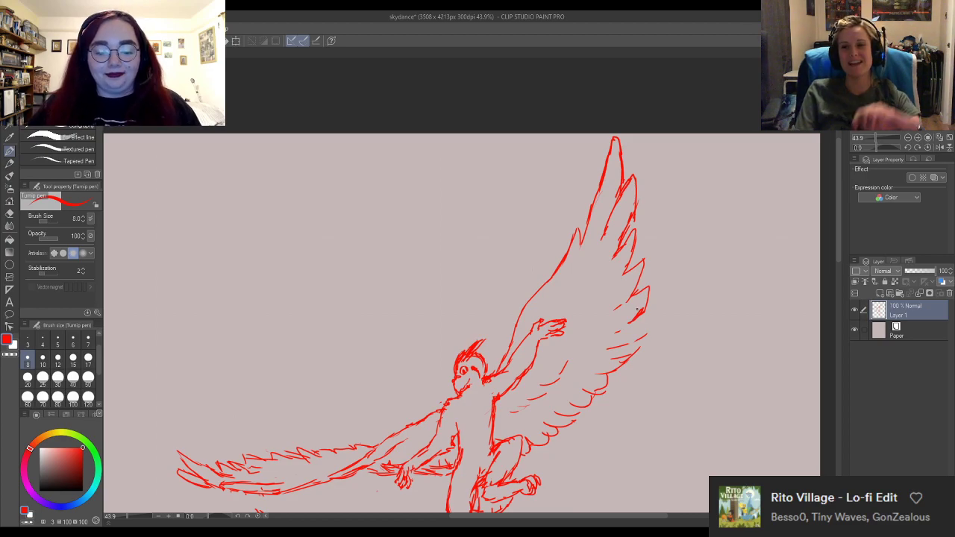
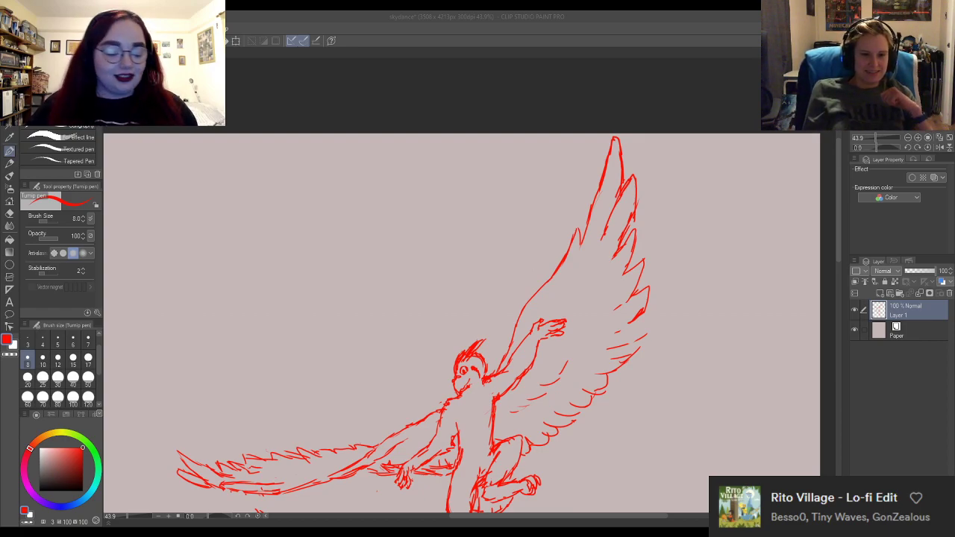
pyautogui.click(624, 328)
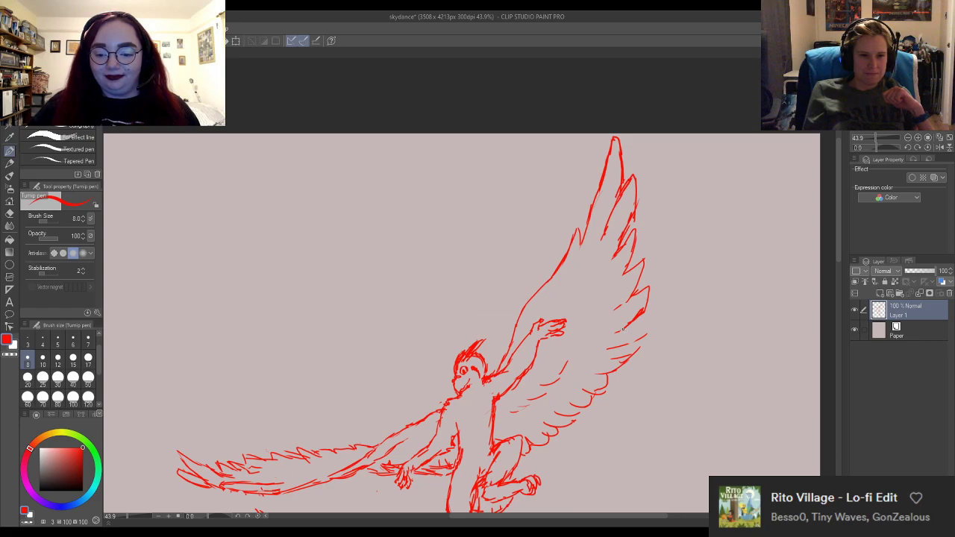
pyautogui.moveTo(637, 322); pyautogui.dragTo(640, 337)
pyautogui.moveTo(640, 332)
pyautogui.mouseDown()
pyautogui.moveTo(624, 347)
pyautogui.moveTo(629, 328)
pyautogui.mouseUp()
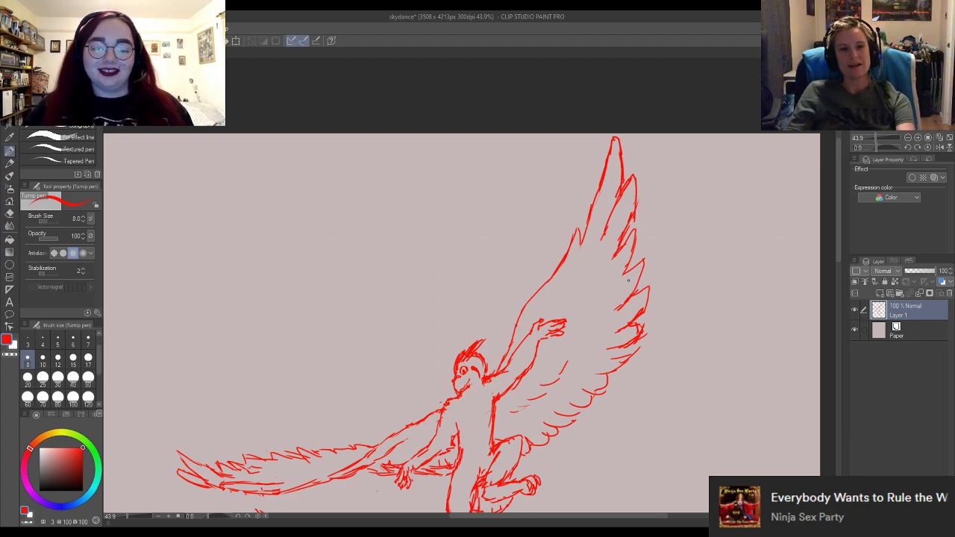
pyautogui.moveTo(634, 320)
pyautogui.mouseDown()
pyautogui.moveTo(646, 296)
pyautogui.moveTo(631, 324)
pyautogui.moveTo(635, 349)
pyautogui.moveTo(623, 348)
pyautogui.moveTo(636, 336)
pyautogui.mouseUp()
pyautogui.press('e')
pyautogui.press('p')
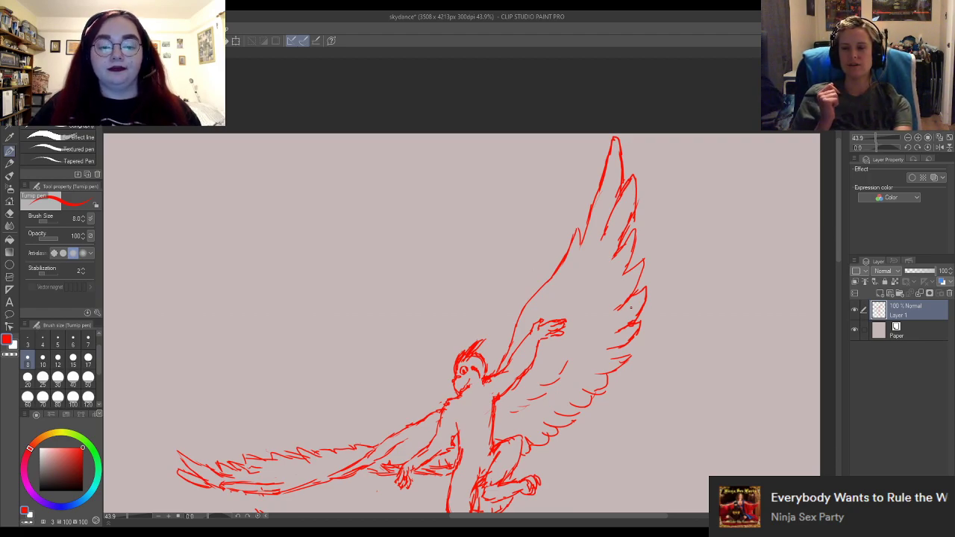
# Erase the old scalloped lines lower on the raised wing's outer edge and redraw them as shorter pointed feathers.
pyautogui.press('e')
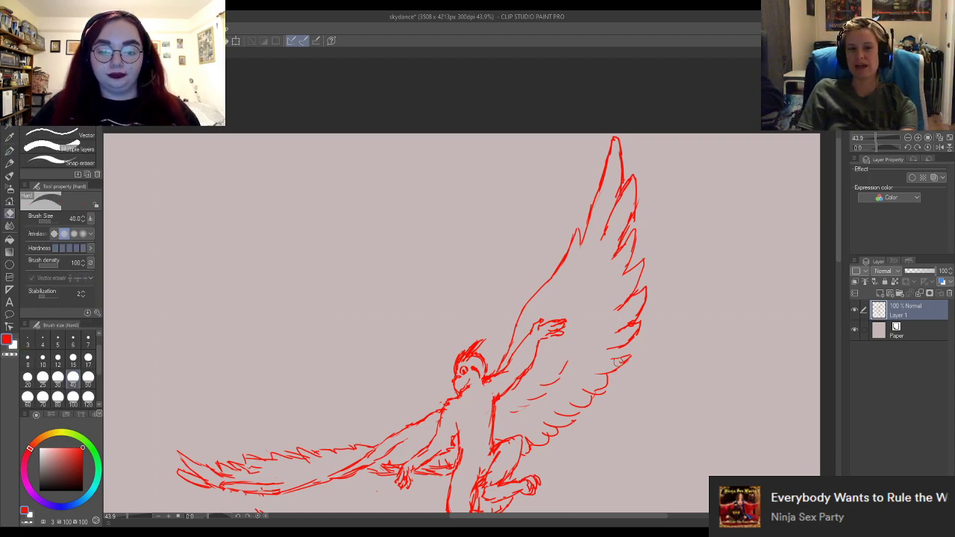
pyautogui.moveTo(619, 361)
pyautogui.mouseDown()
pyautogui.moveTo(635, 354)
pyautogui.moveTo(624, 349)
pyautogui.moveTo(622, 363)
pyautogui.mouseUp()
pyautogui.press('p')
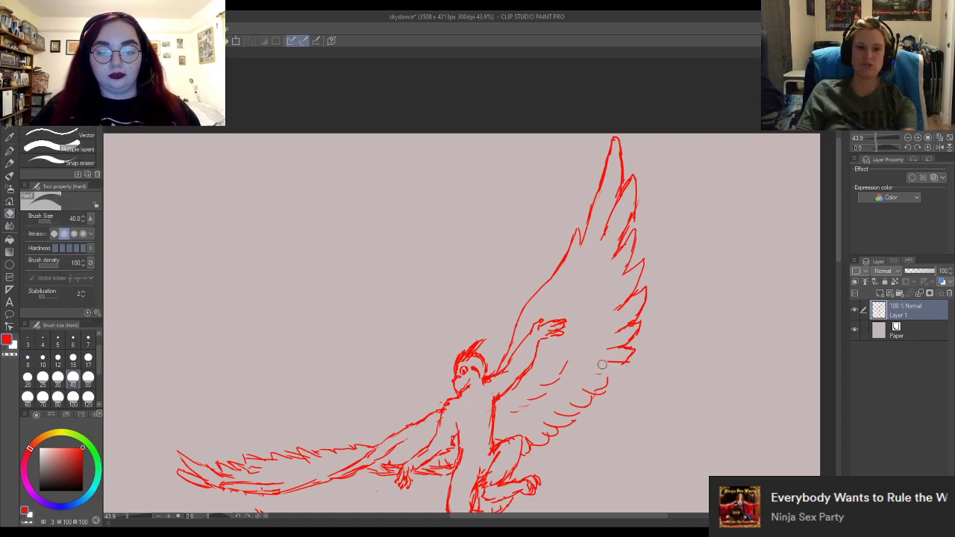
pyautogui.moveTo(613, 364); pyautogui.dragTo(632, 355)
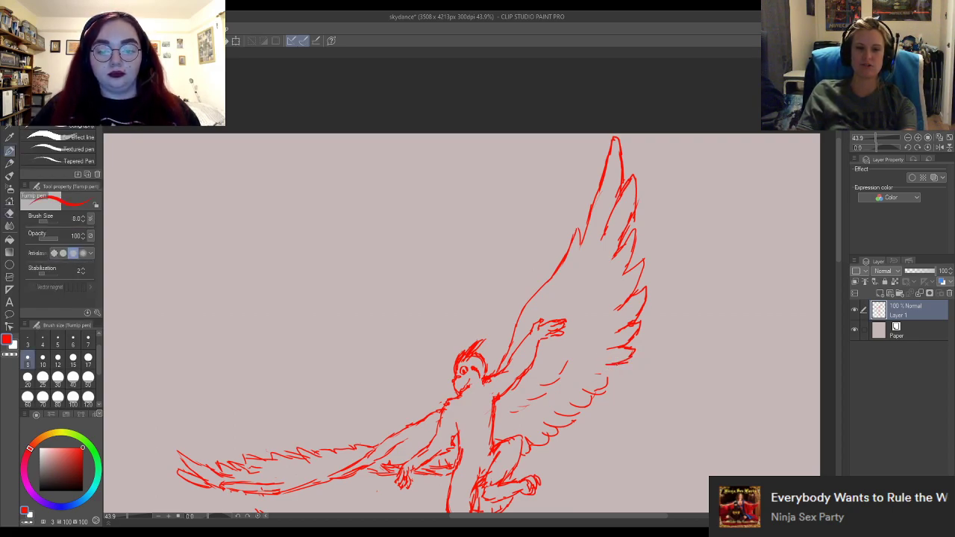
pyautogui.press('e')
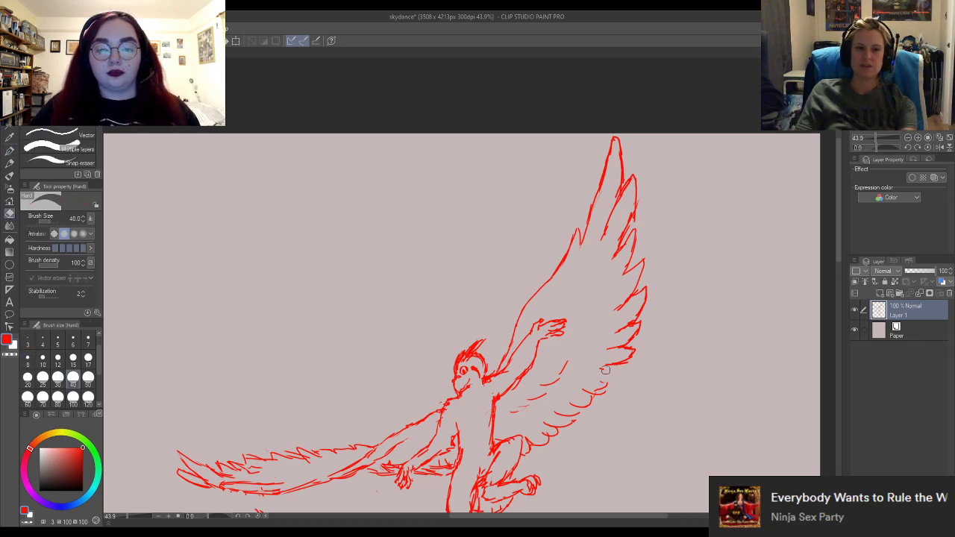
pyautogui.press('p')
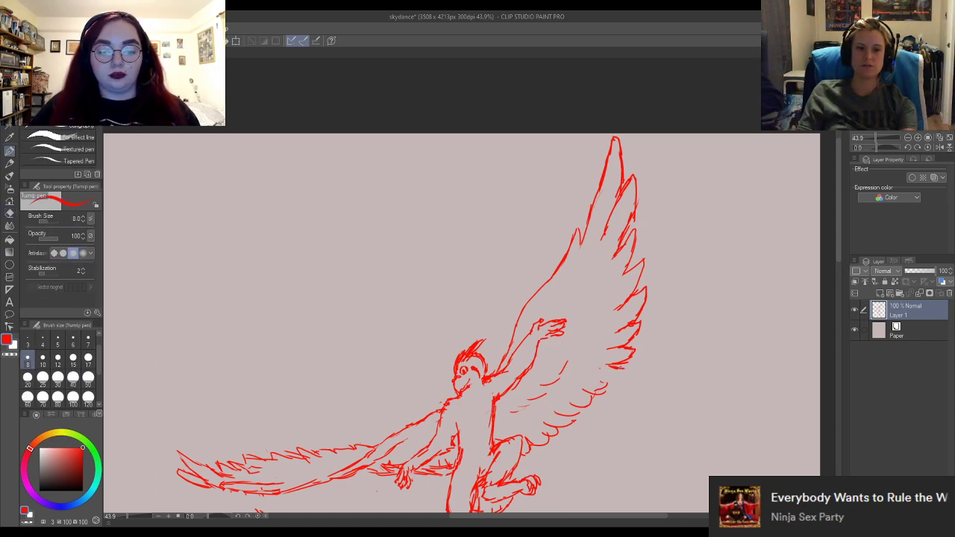
pyautogui.moveTo(622, 367); pyautogui.dragTo(606, 380)
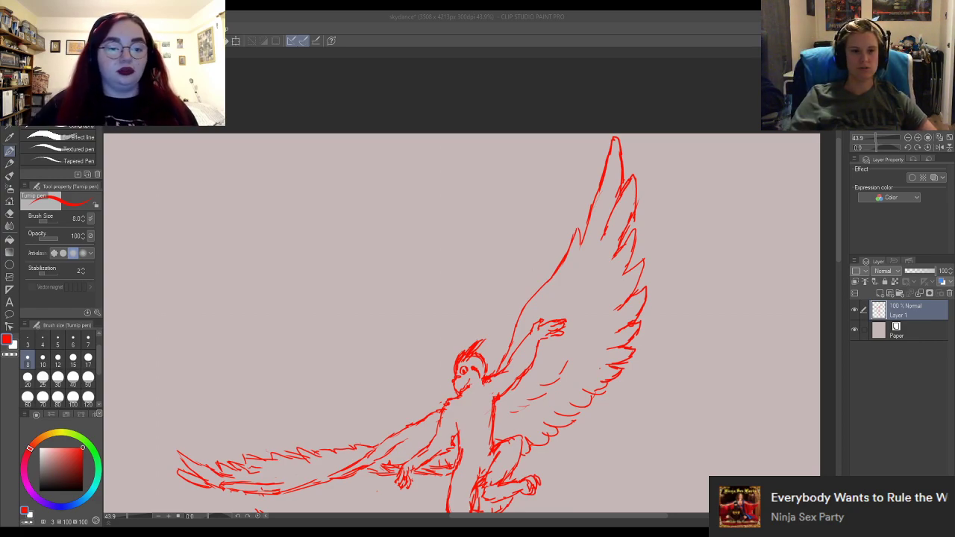
pyautogui.click(754, 294)
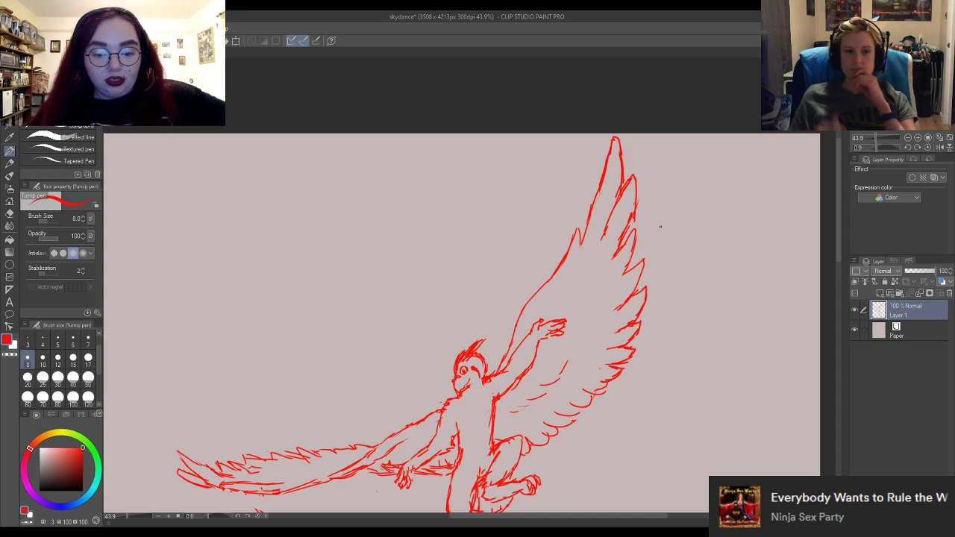
# Lasso the upper figure's outstretched wing, rotate it slightly counter-clockwise, and shift it a little downward at the shoulder.
pyautogui.scroll(-5, 512, 405)
pyautogui.scroll(2, 512, 406)
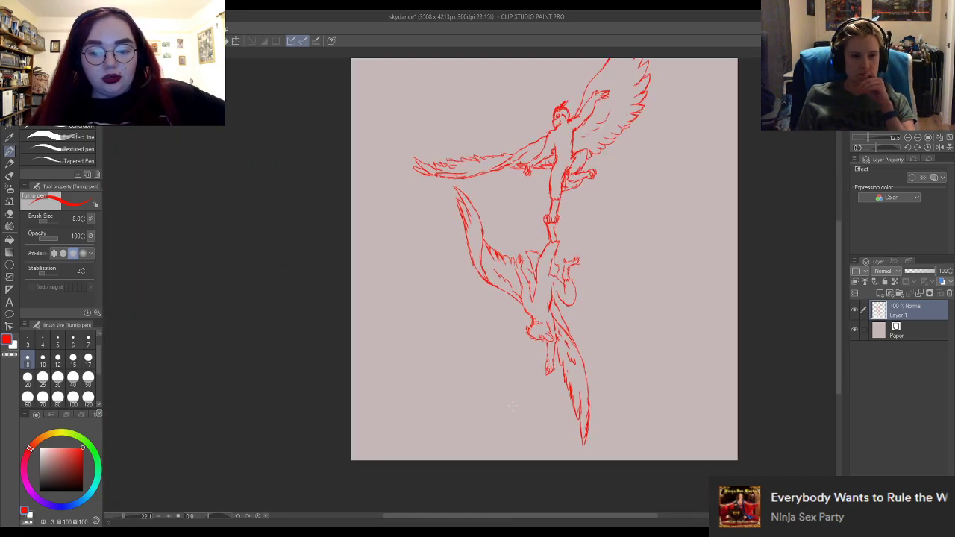
pyautogui.scroll(2, 547, 259)
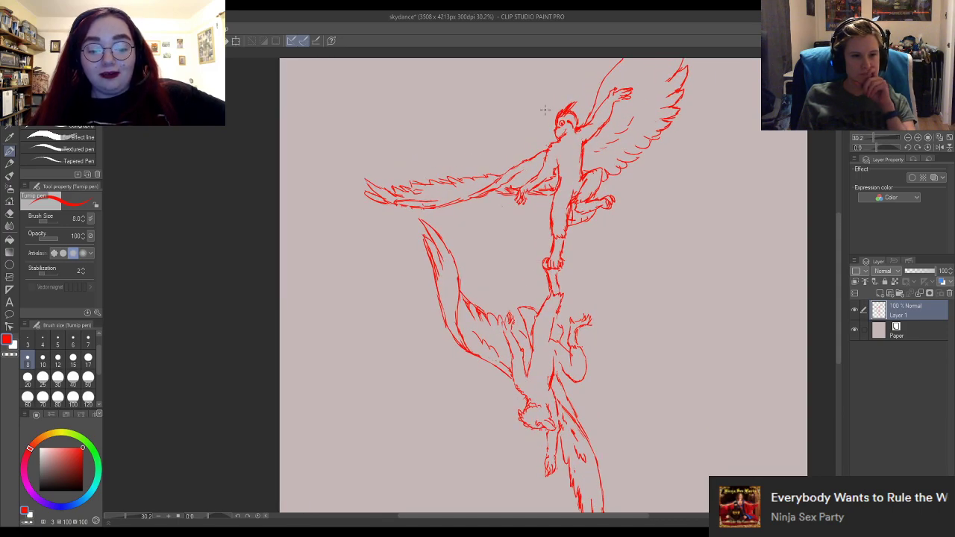
pyautogui.scroll(1, 540, 107)
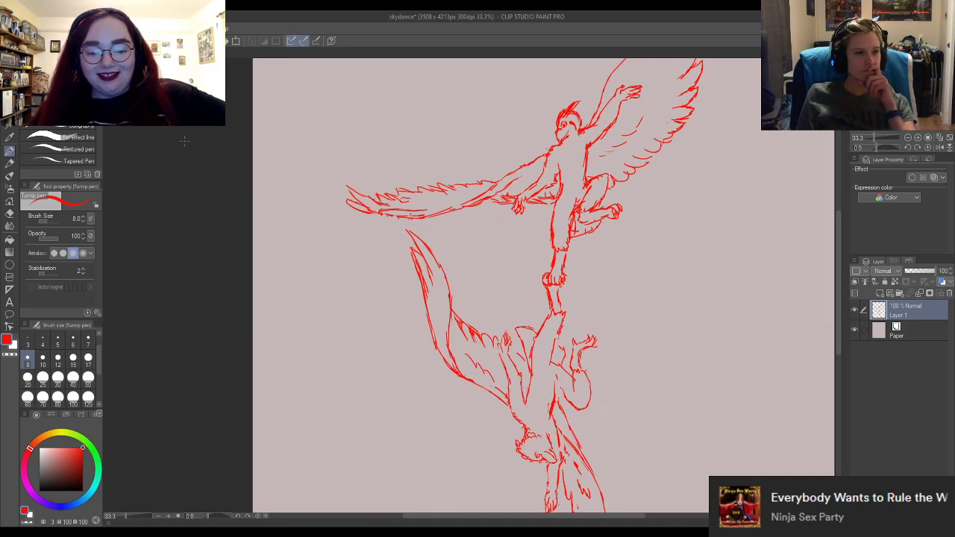
pyautogui.press('m')
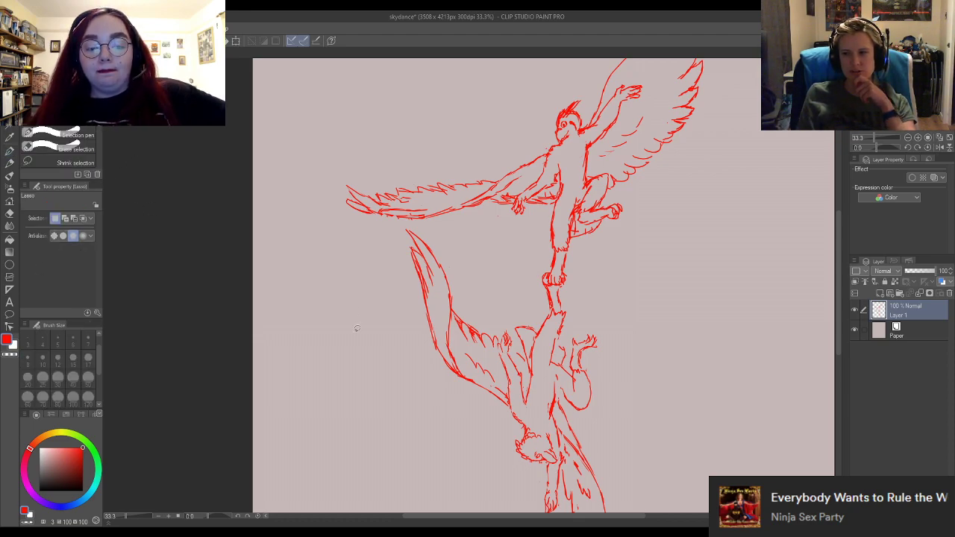
pyautogui.scroll(-2, 351, 458)
pyautogui.scroll(2, 254, 254)
pyautogui.scroll(2, 253, 253)
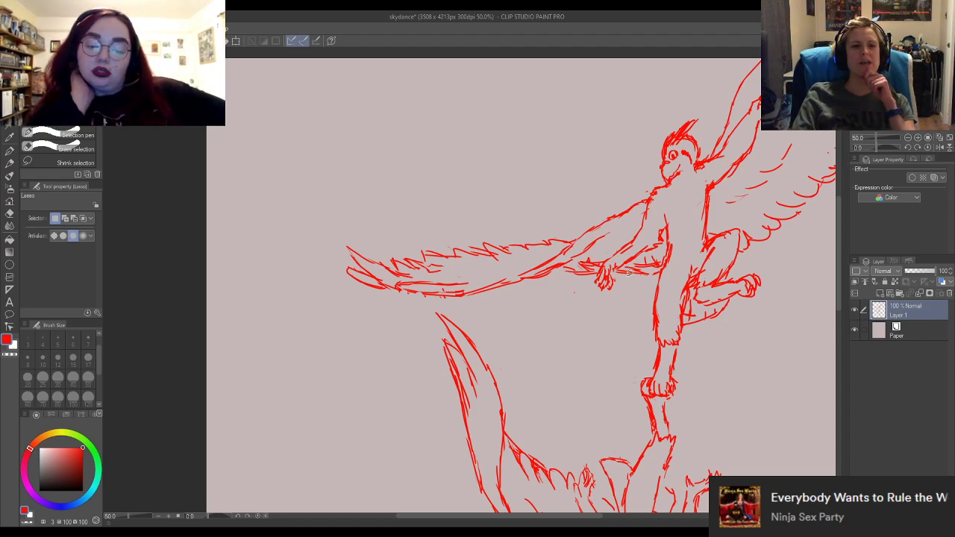
pyautogui.moveTo(664, 266)
pyautogui.mouseDown()
pyautogui.moveTo(599, 312)
pyautogui.moveTo(594, 274)
pyautogui.moveTo(646, 199)
pyautogui.moveTo(629, 178)
pyautogui.moveTo(419, 220)
pyautogui.moveTo(287, 277)
pyautogui.moveTo(293, 308)
pyautogui.moveTo(569, 286)
pyautogui.mouseUp()
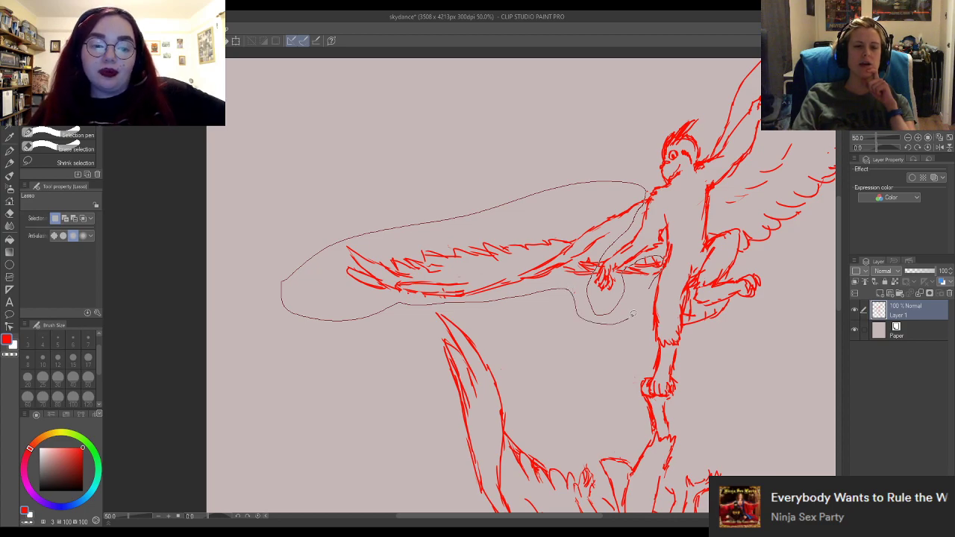
pyautogui.moveTo(632, 313); pyautogui.dragTo(633, 313)
pyautogui.hotkey('ctrl', 't')
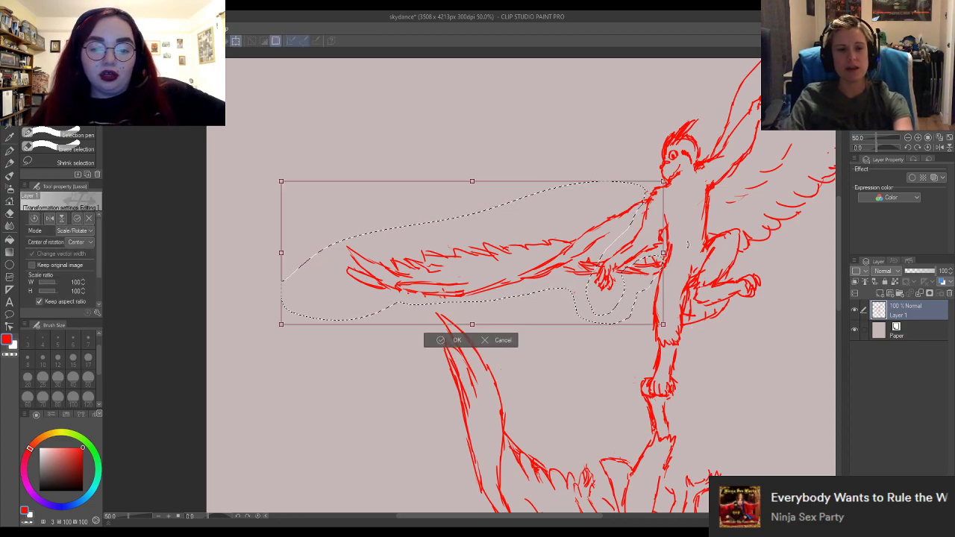
pyautogui.moveTo(269, 253); pyautogui.dragTo(268, 262)
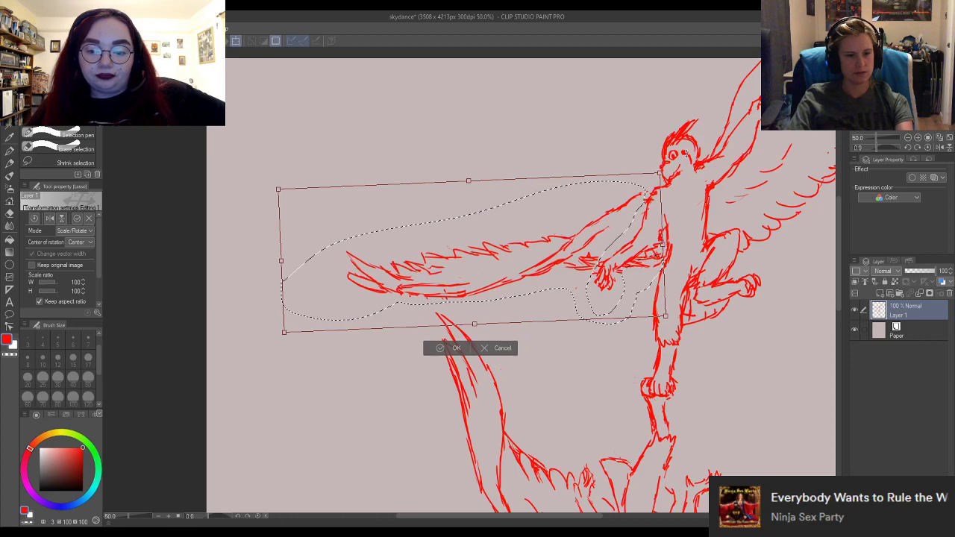
pyautogui.moveTo(471, 252); pyautogui.dragTo(476, 263)
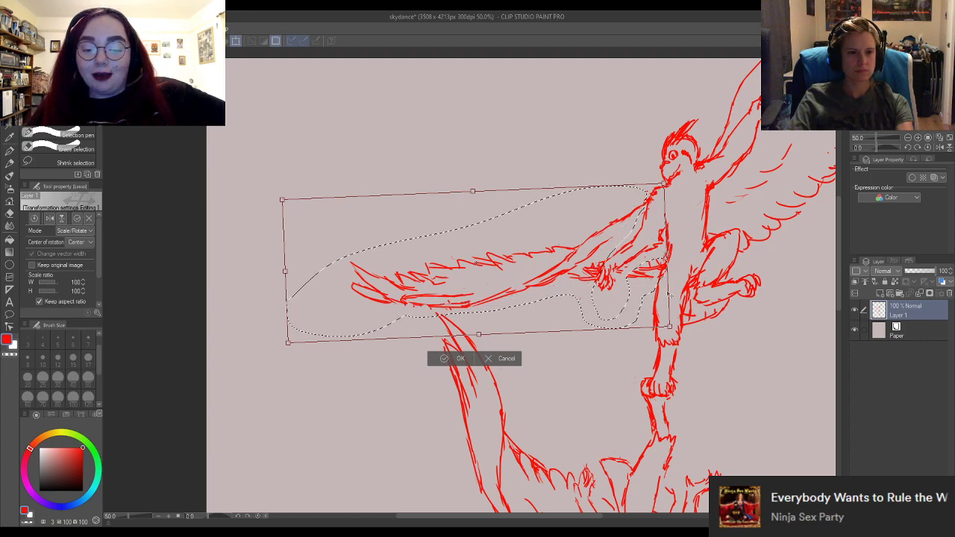
pyautogui.moveTo(662, 263); pyautogui.dragTo(661, 263)
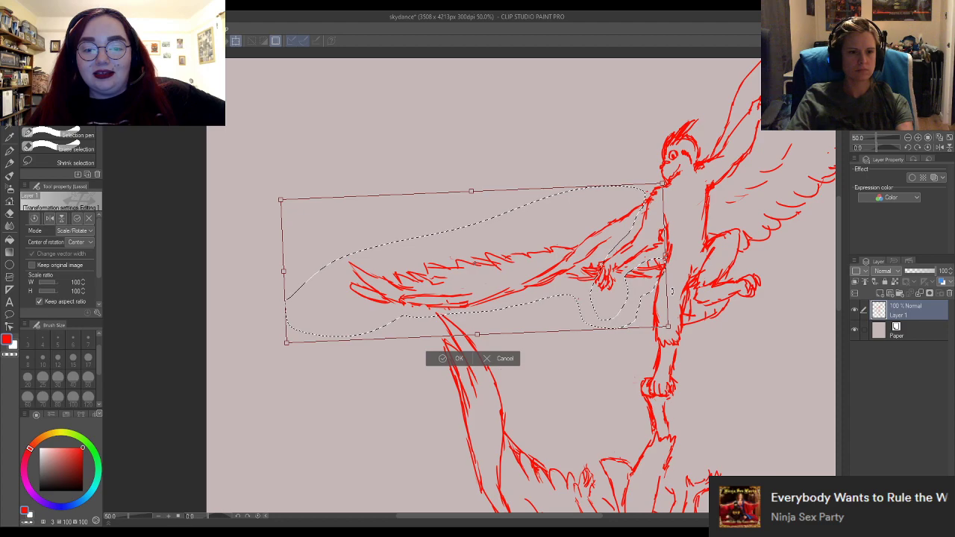
pyautogui.click(453, 360)
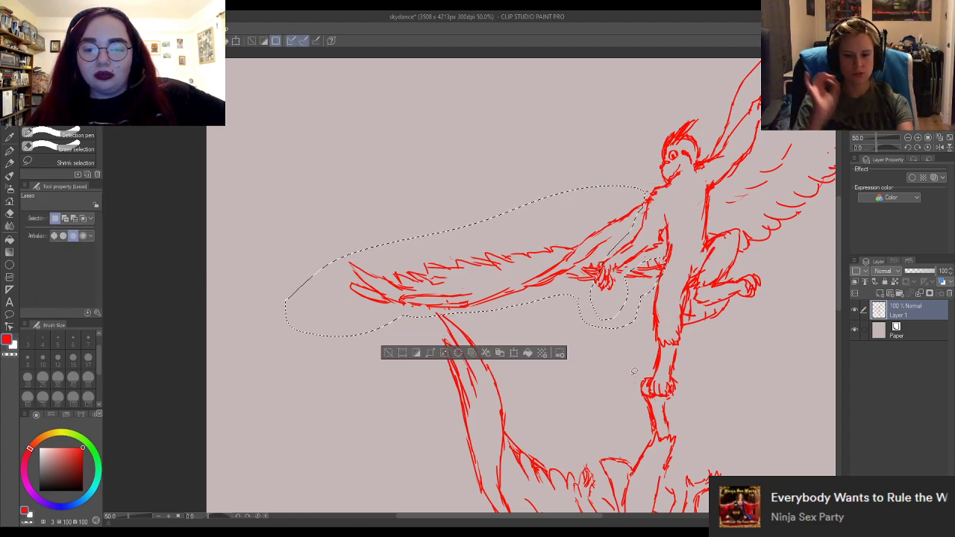
pyautogui.hotkey('ctrl', 'd')
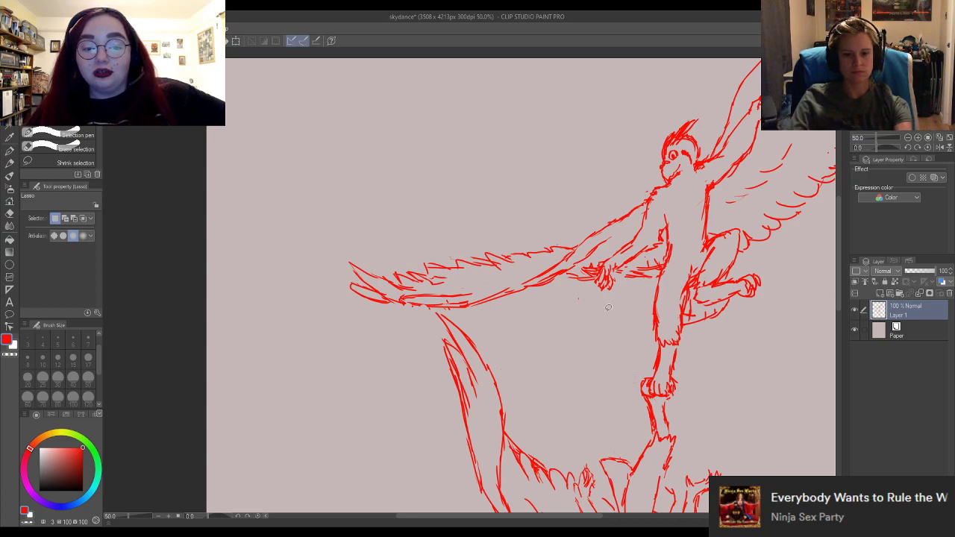
# Erase the messy wing lines beside the upper figure's lowered hand and redraw the wing's lower edge behind it toward the body.
pyautogui.press('e')
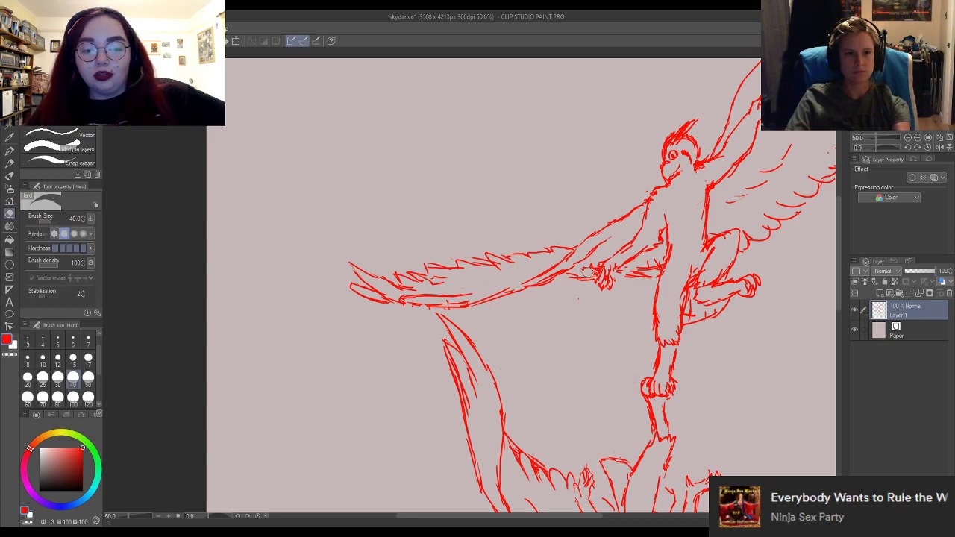
pyautogui.moveTo(590, 274); pyautogui.dragTo(596, 262)
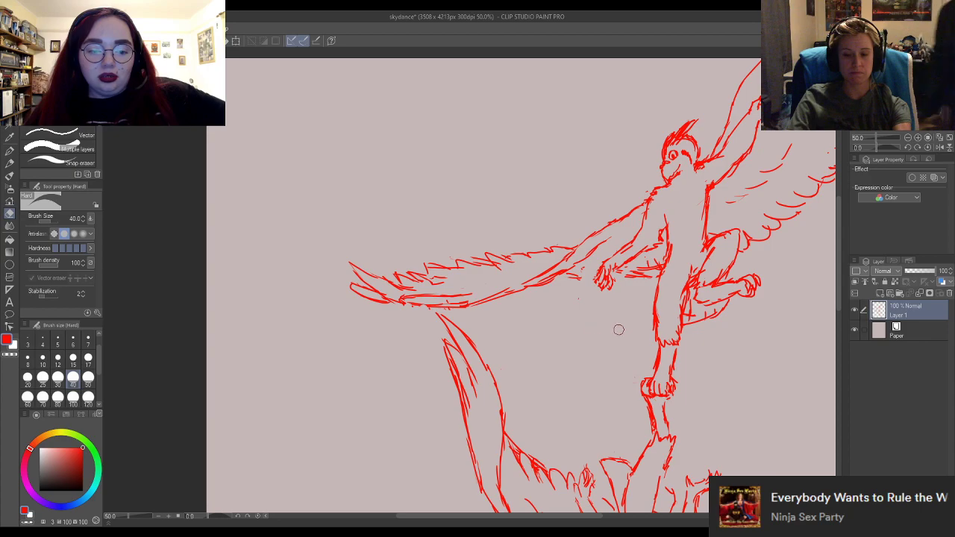
pyautogui.click(9, 240)
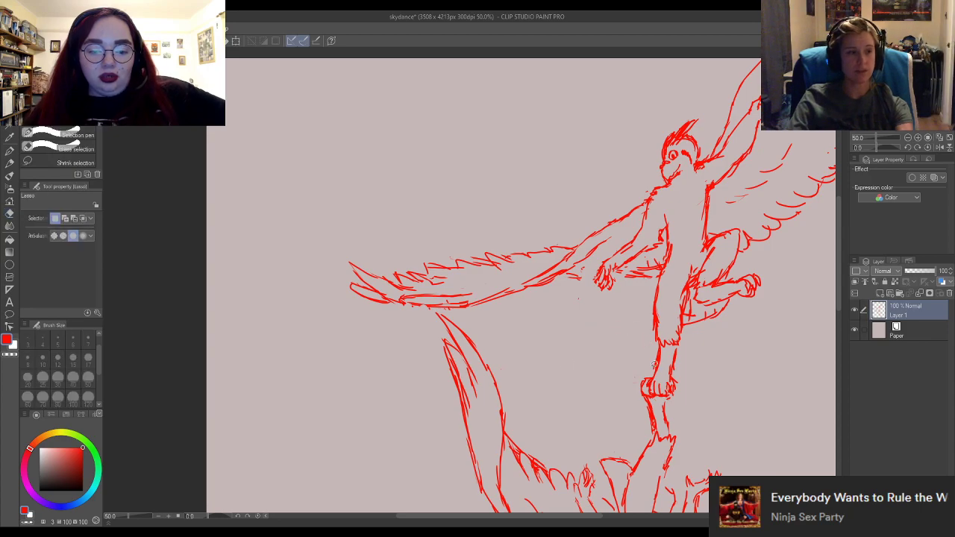
pyautogui.click(9, 150)
pyautogui.moveTo(570, 274); pyautogui.dragTo(666, 271)
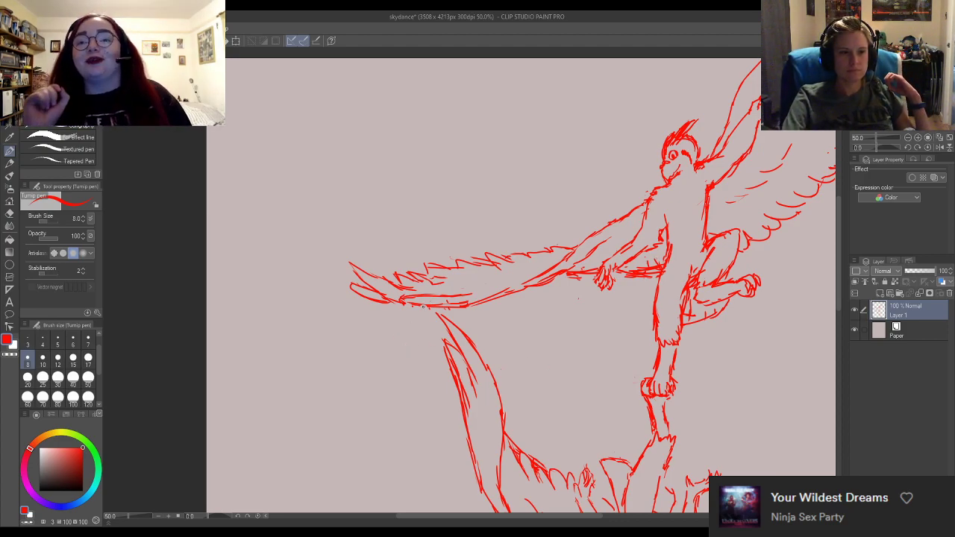
pyautogui.press('e')
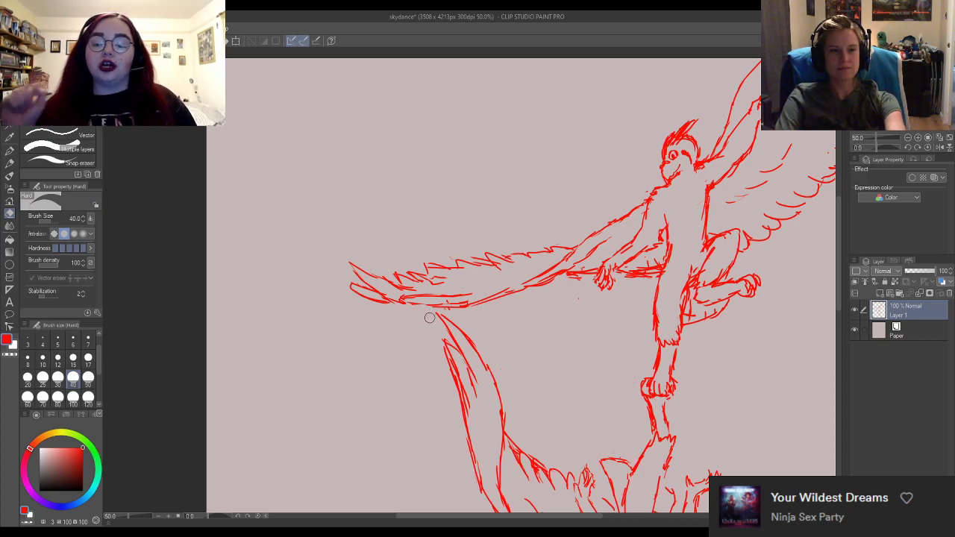
pyautogui.press('p')
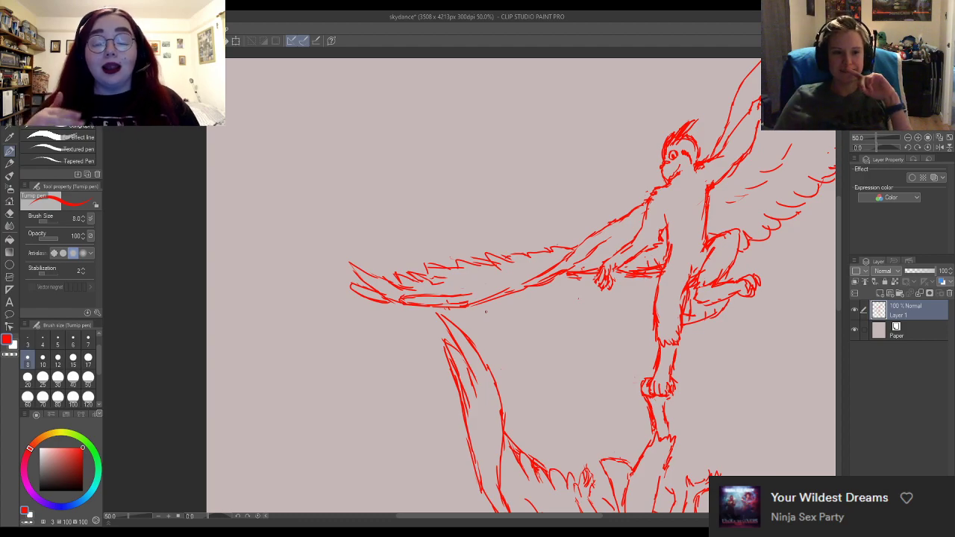
# Lasso the entire lower figure, rotate it slightly clockwise, and realign its foot with the upper figure's grip.
pyautogui.scroll(-3, 435, 350)
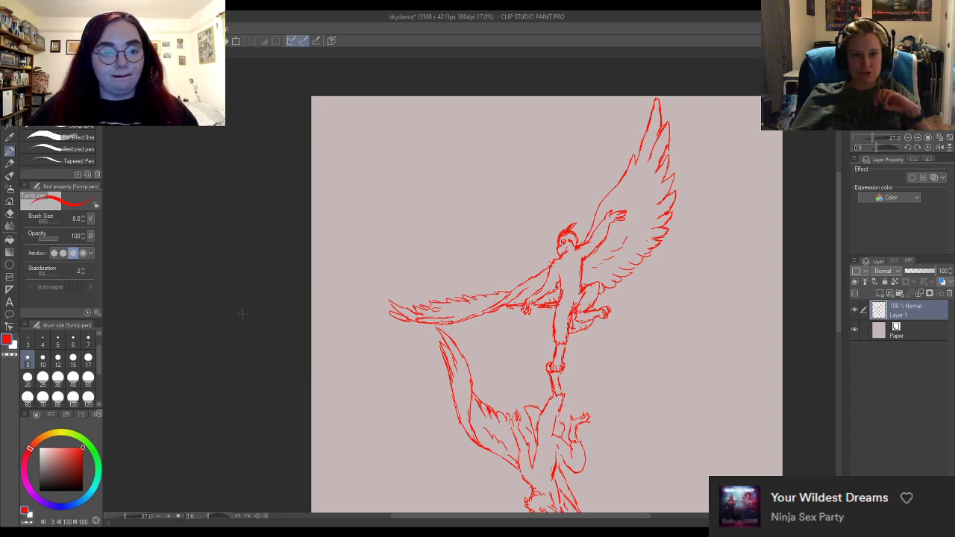
pyautogui.scroll(-1, 241, 314)
pyautogui.scroll(1, 440, 373)
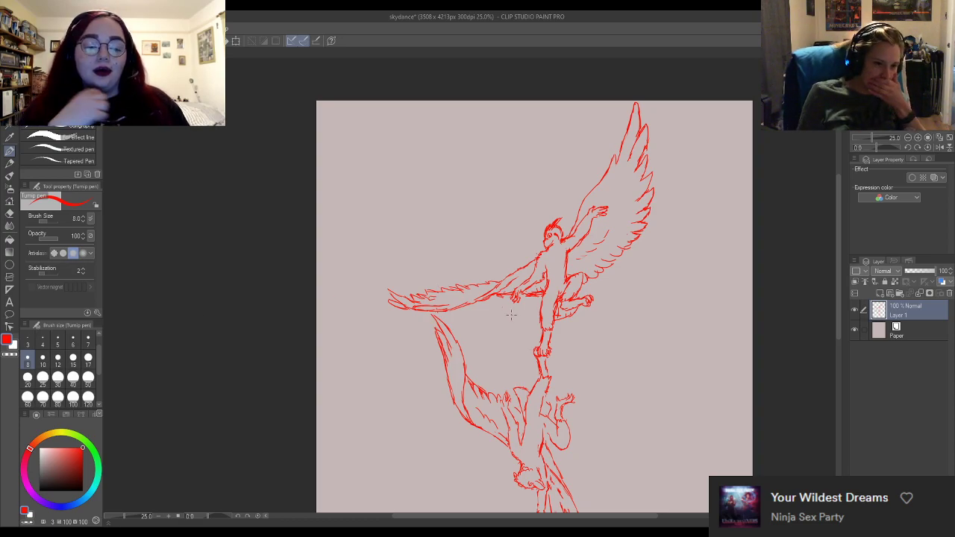
pyautogui.scroll(-3, 511, 315)
pyautogui.scroll(3, 517, 494)
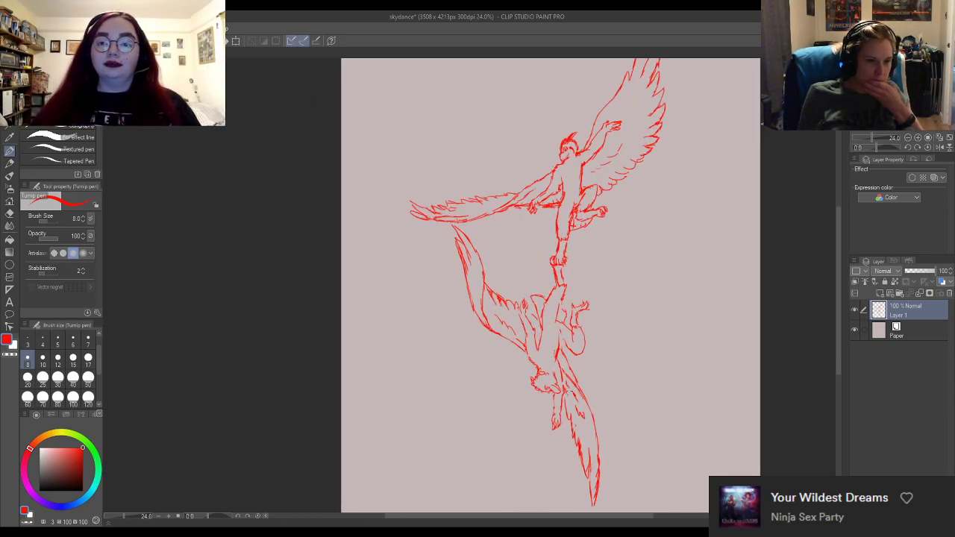
pyautogui.scroll(-2, 391, 287)
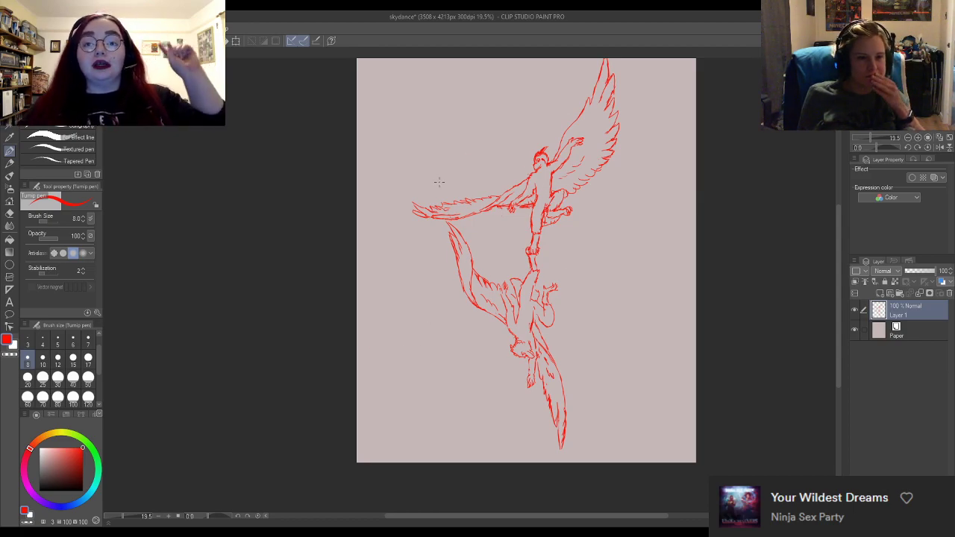
pyautogui.scroll(2, 448, 217)
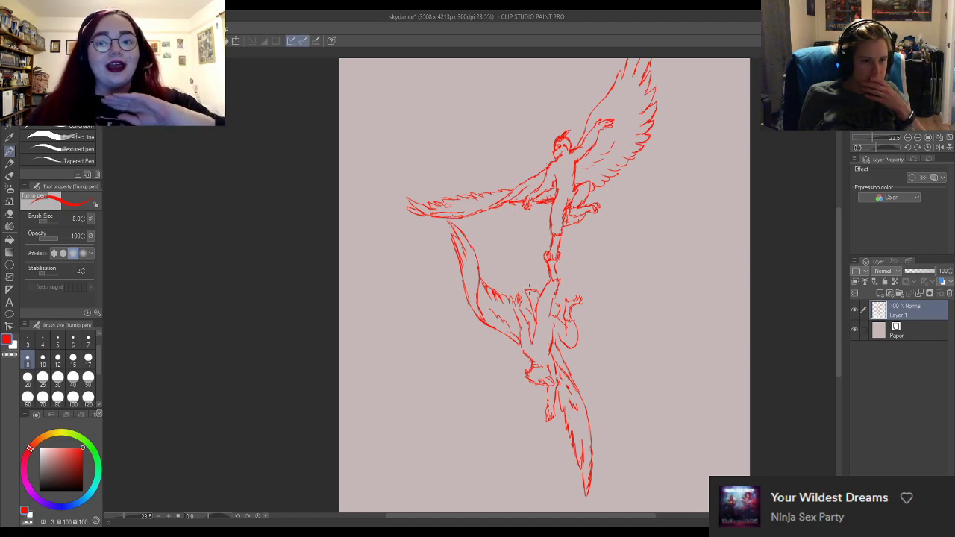
pyautogui.press('m')
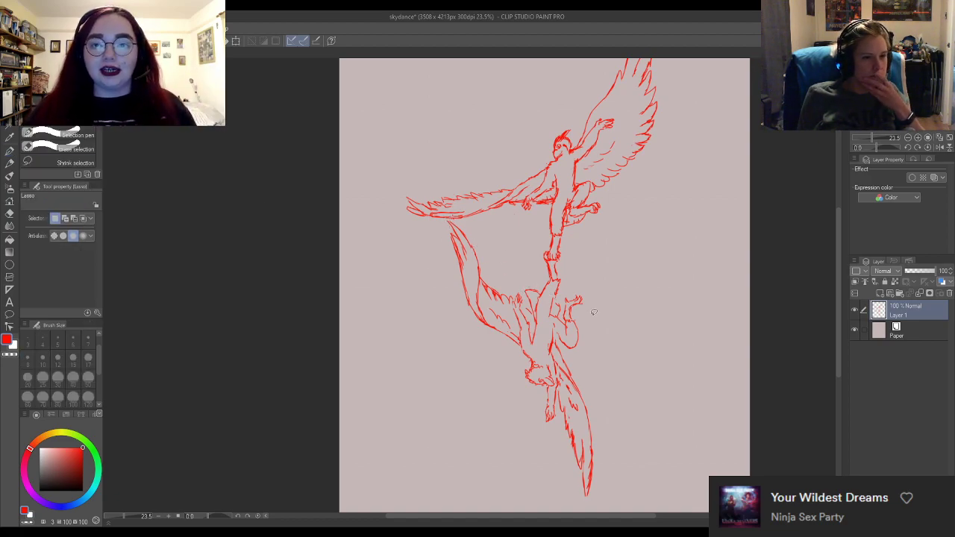
pyautogui.moveTo(523, 419)
pyautogui.mouseDown()
pyautogui.moveTo(593, 500)
pyautogui.moveTo(621, 376)
pyautogui.moveTo(595, 266)
pyautogui.moveTo(564, 266)
pyautogui.moveTo(565, 250)
pyautogui.moveTo(451, 216)
pyautogui.moveTo(447, 354)
pyautogui.moveTo(522, 418)
pyautogui.mouseUp()
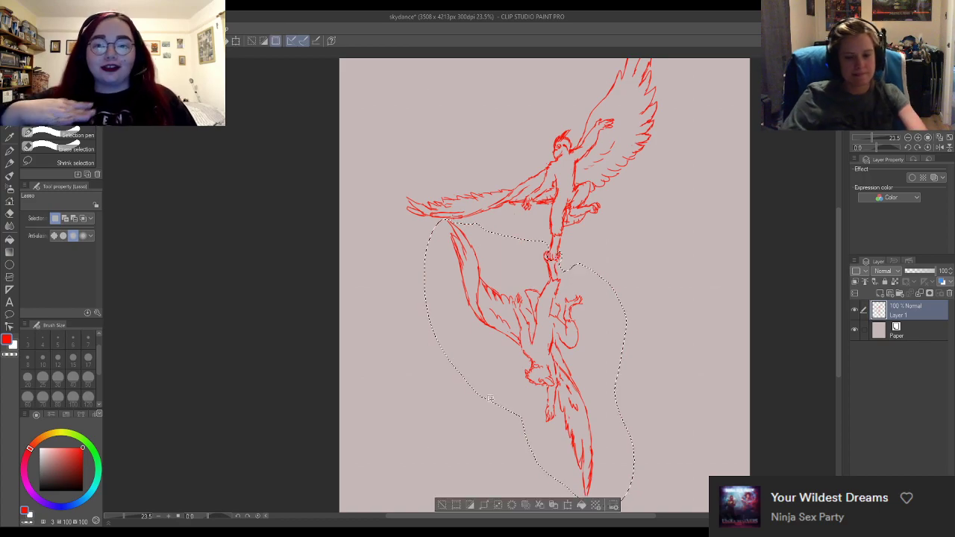
pyautogui.hotkey('ctrl', 't')
pyautogui.moveTo(701, 241); pyautogui.dragTo(702, 251)
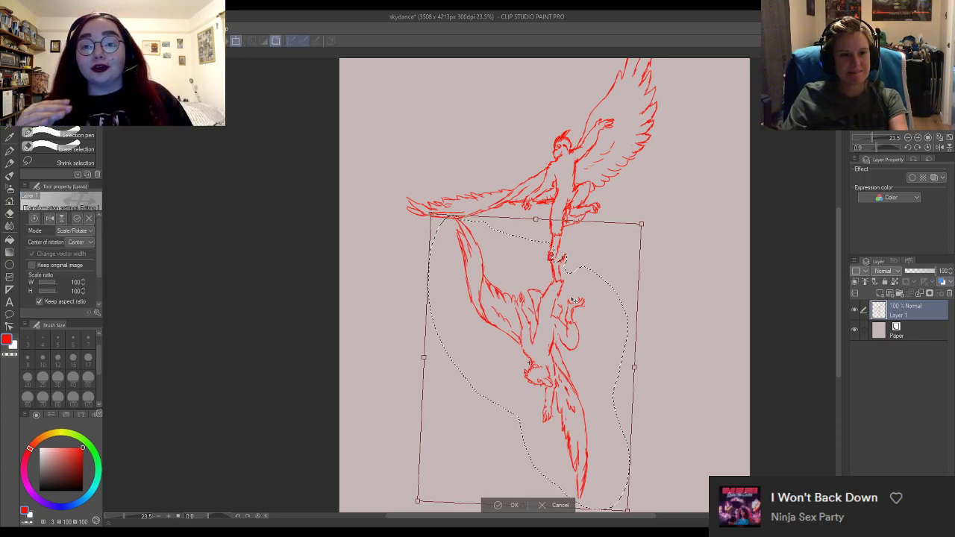
pyautogui.moveTo(570, 301); pyautogui.dragTo(561, 302)
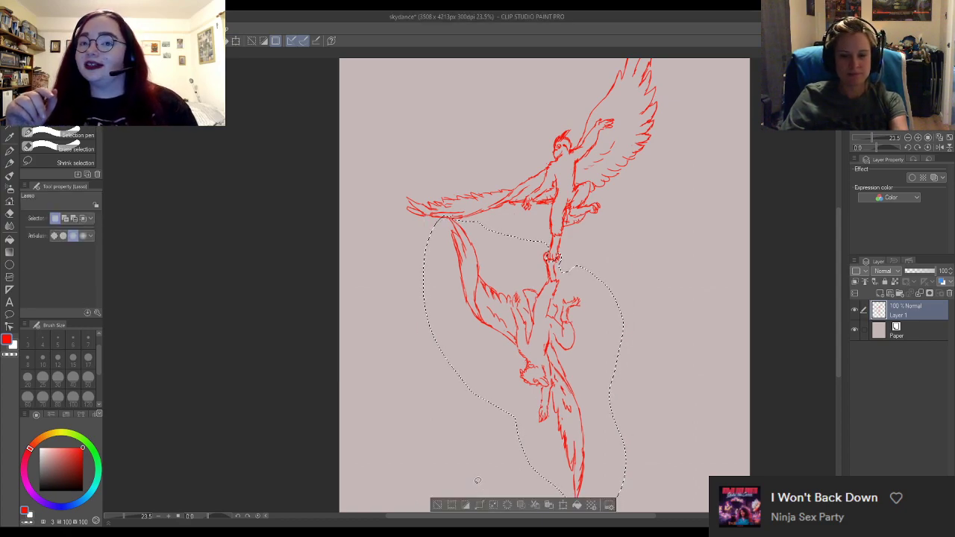
pyautogui.hotkey('ctrl', 'd')
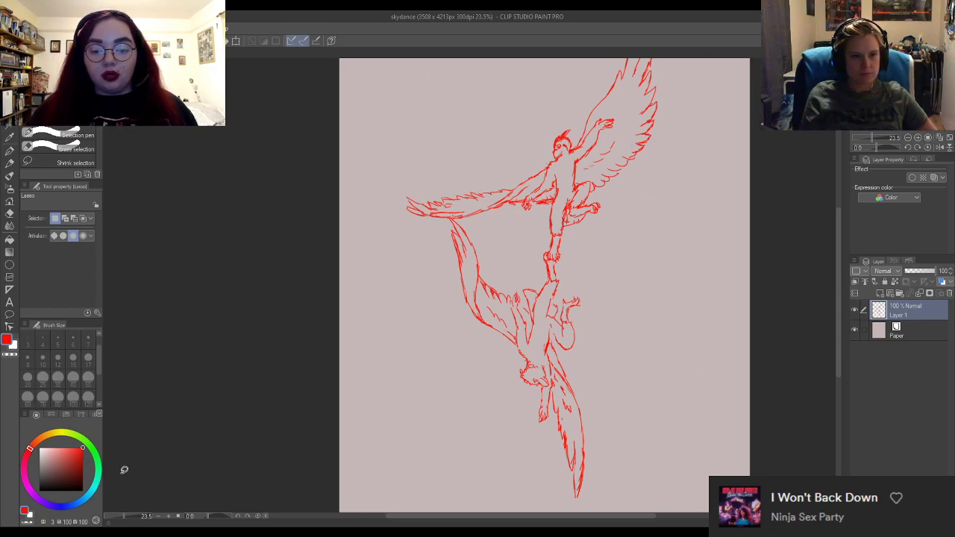
# Examine the overall composition of both figures, checking the wing angles, clasped feet and placement on the canvas.
pyautogui.scroll(-1, 686, 455)
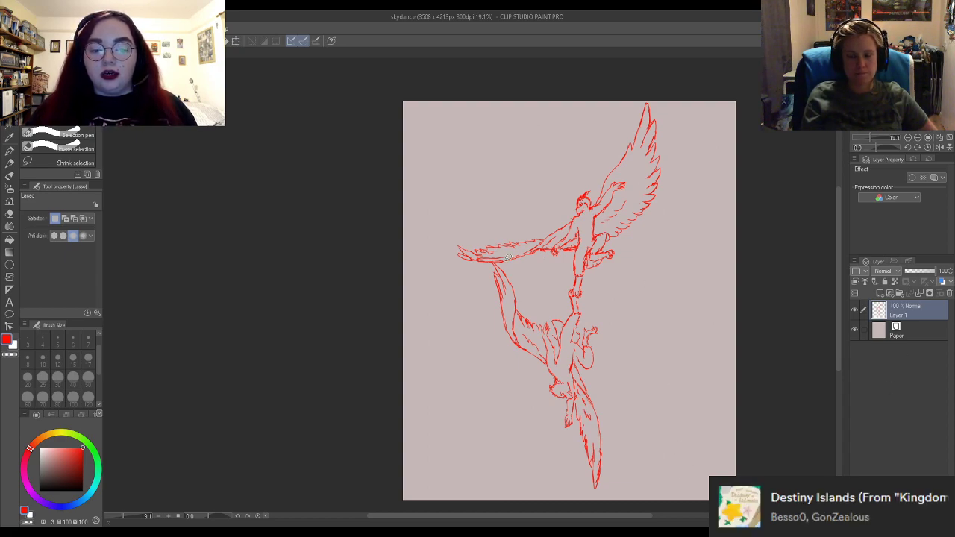
pyautogui.scroll(-1, 656, 271)
pyautogui.scroll(2, 599, 277)
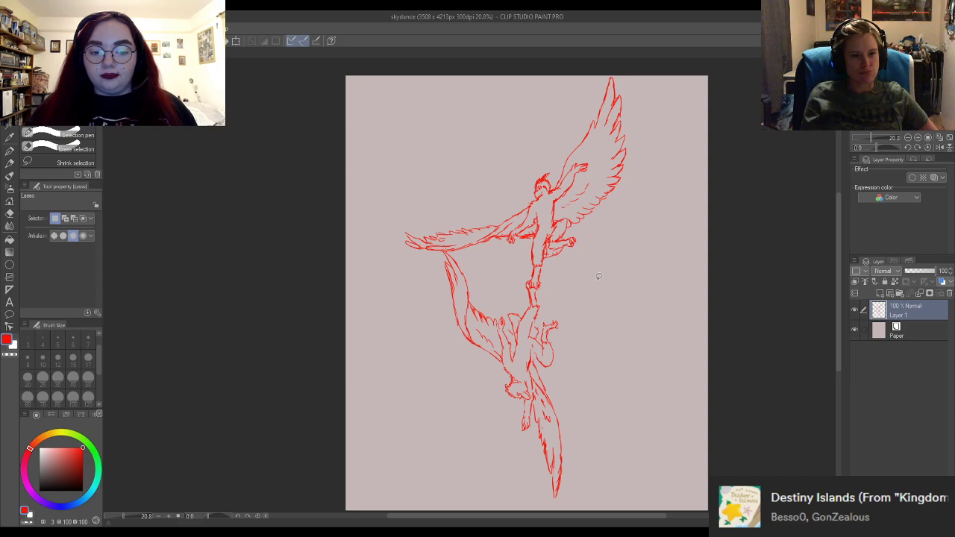
pyautogui.scroll(-1, 567, 272)
pyautogui.scroll(1, 497, 265)
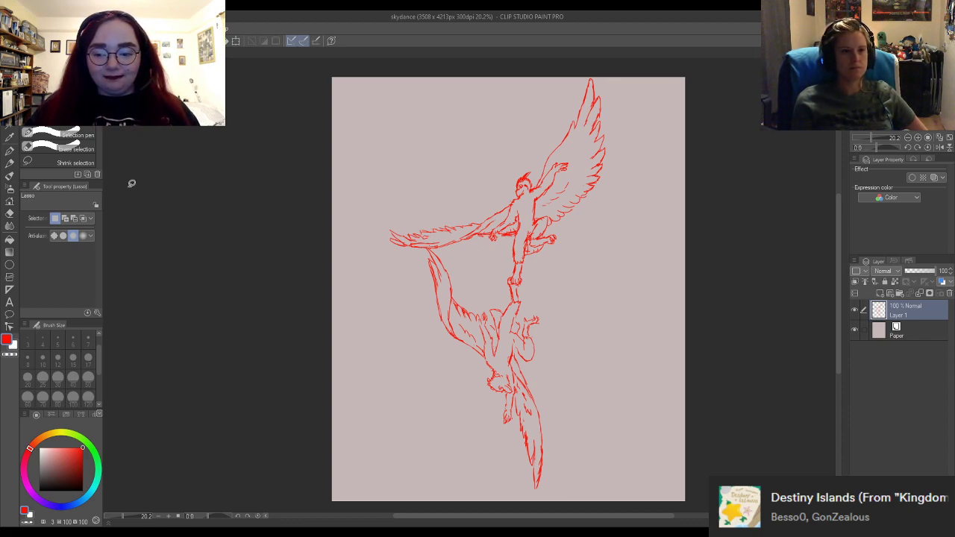
pyautogui.click(9, 150)
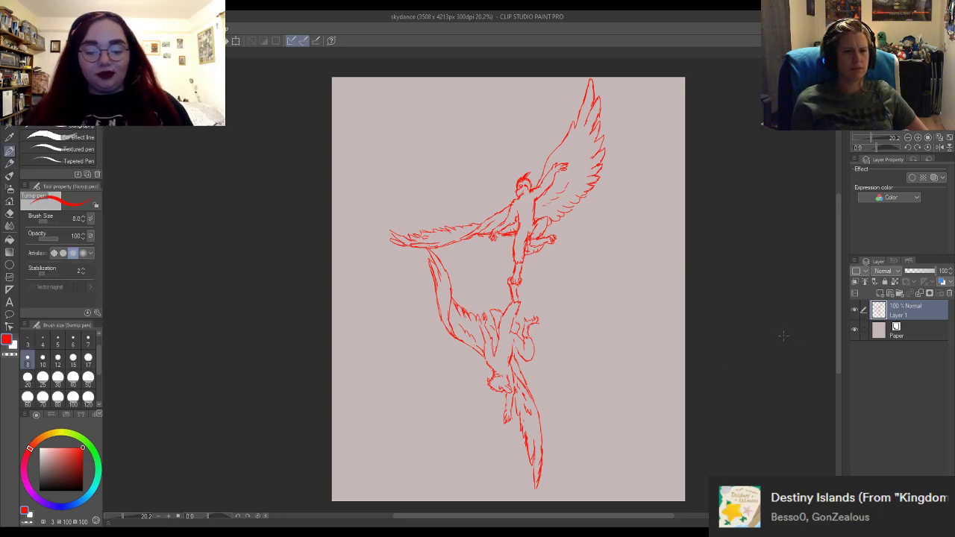
pyautogui.scroll(2, 497, 348)
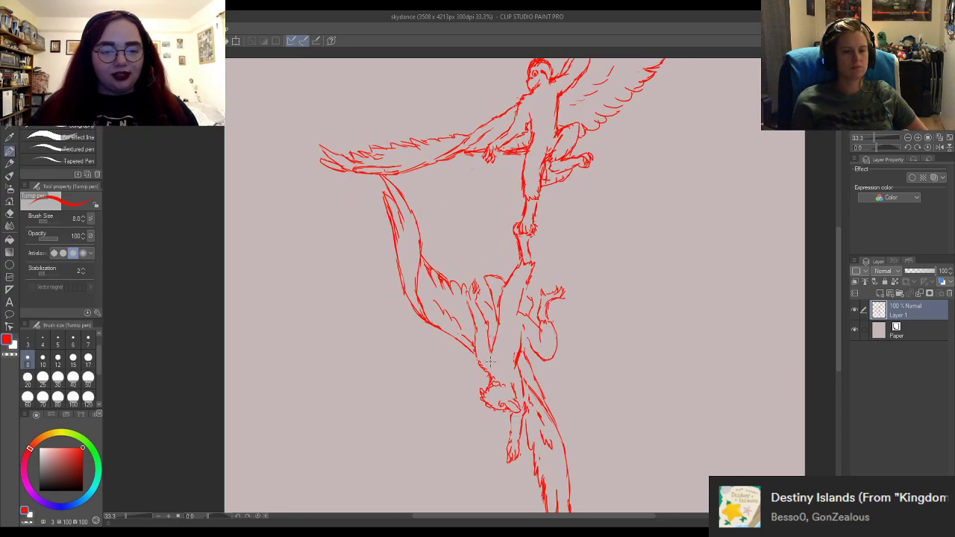
pyautogui.scroll(-2, 489, 362)
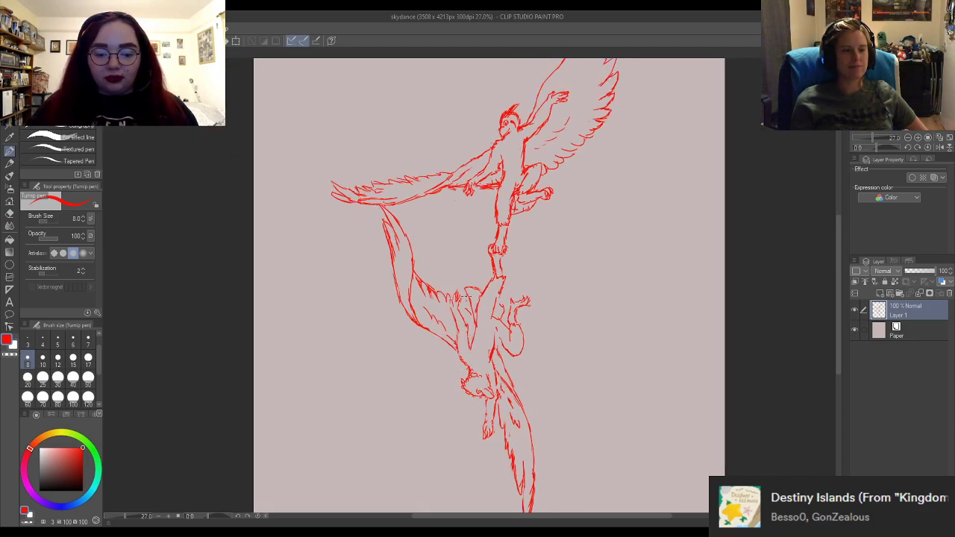
pyautogui.scroll(-1, 387, 291)
pyautogui.scroll(-1, 388, 291)
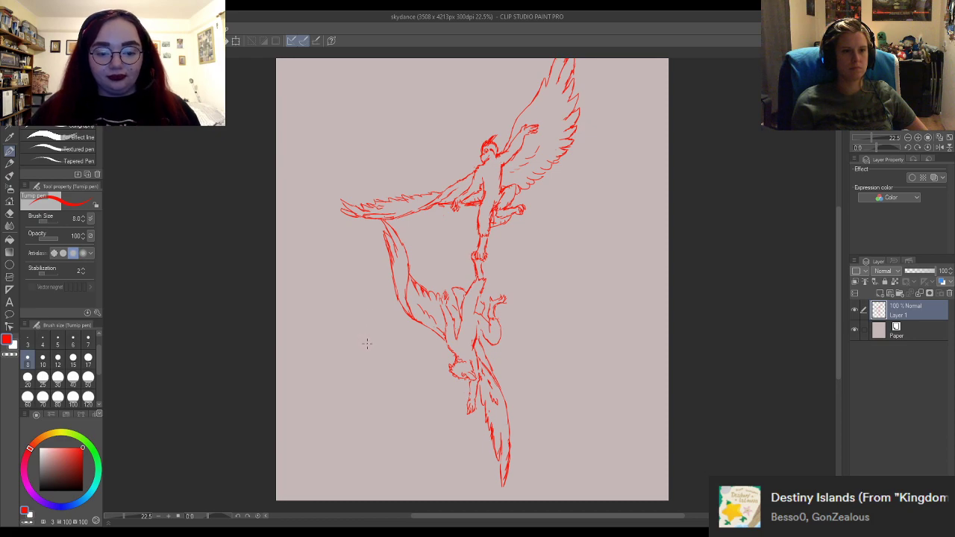
# Review the full sketch at several magnifications, comparing the wing spread, both bodies' poses and the space around the pair.
pyautogui.scroll(-1, 366, 343)
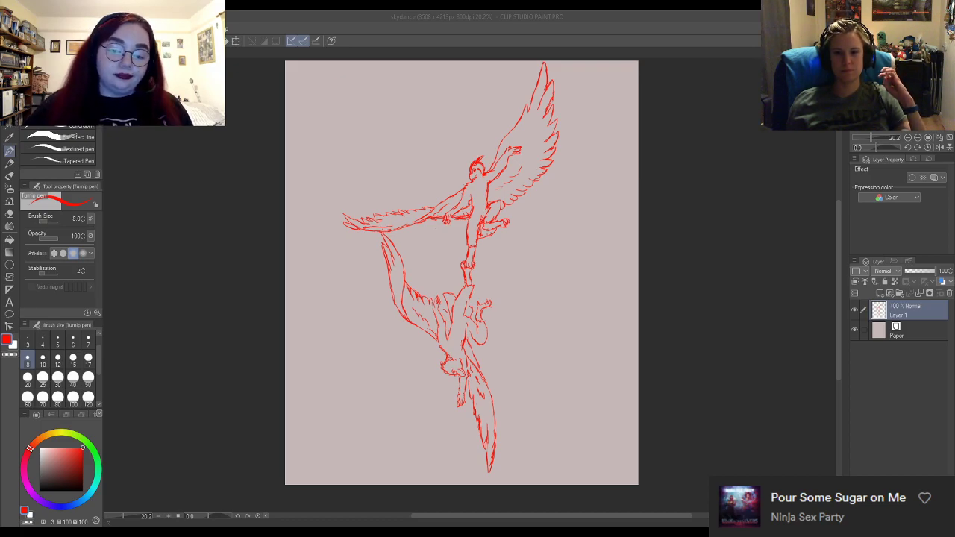
pyautogui.click(720, 403)
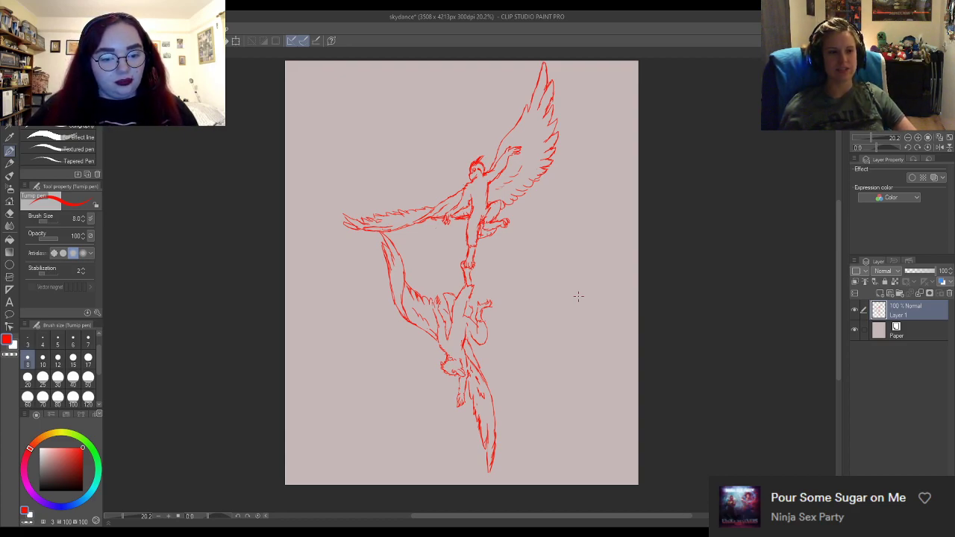
pyautogui.scroll(-4, 445, 217)
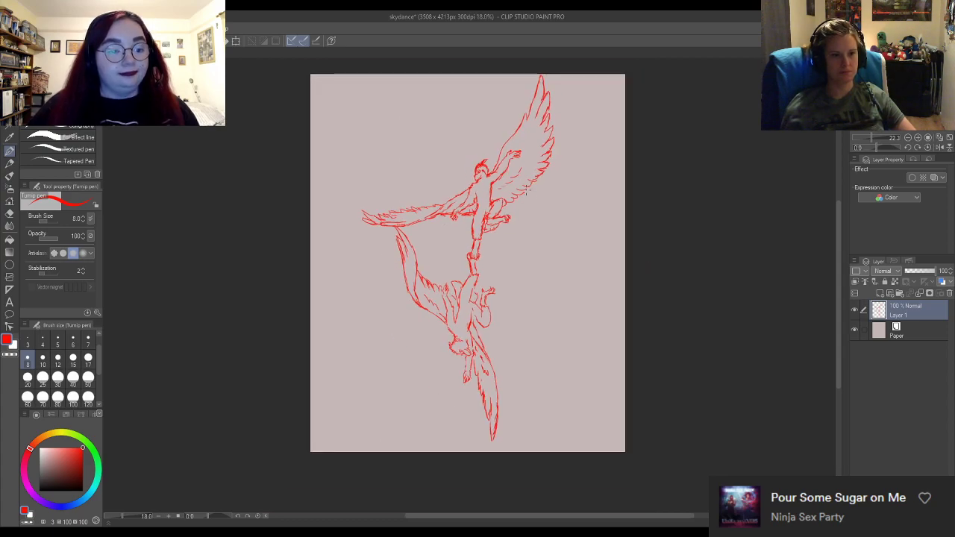
pyautogui.scroll(5, 438, 217)
pyautogui.scroll(1, 438, 217)
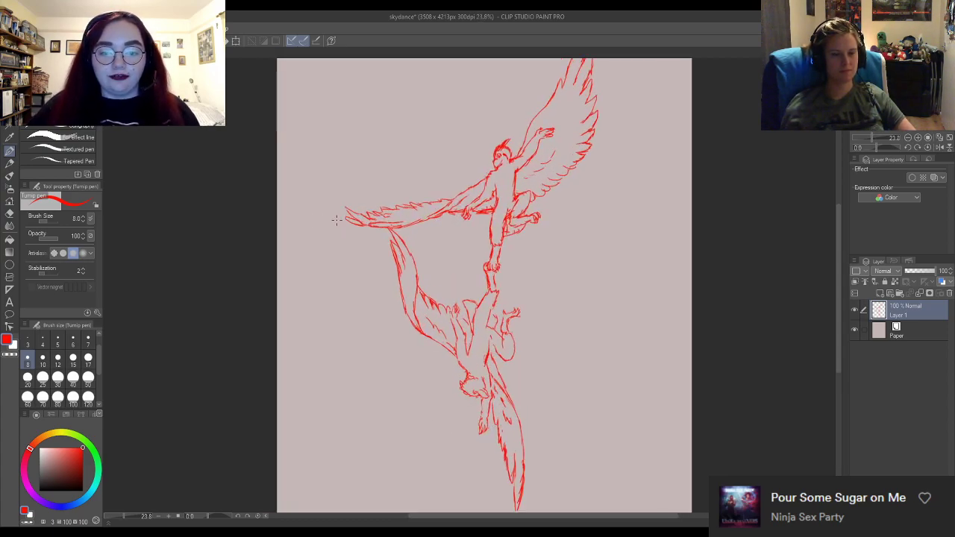
pyautogui.scroll(-3, 694, 232)
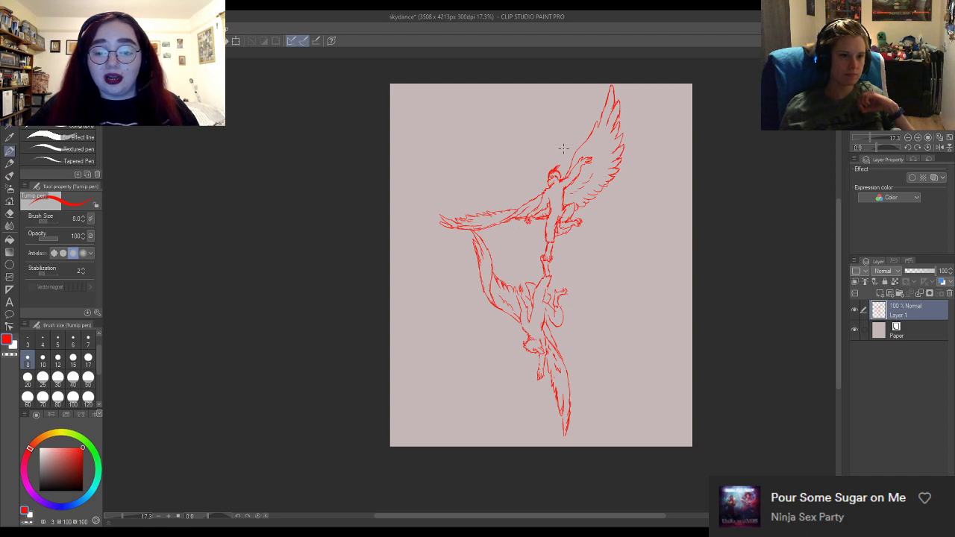
pyautogui.scroll(-1, 530, 157)
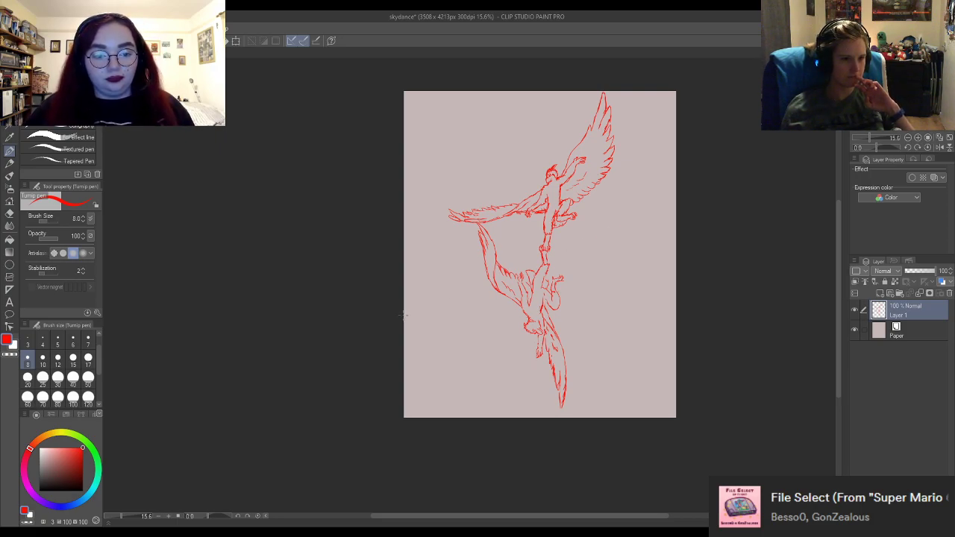
pyautogui.scroll(3, 600, 172)
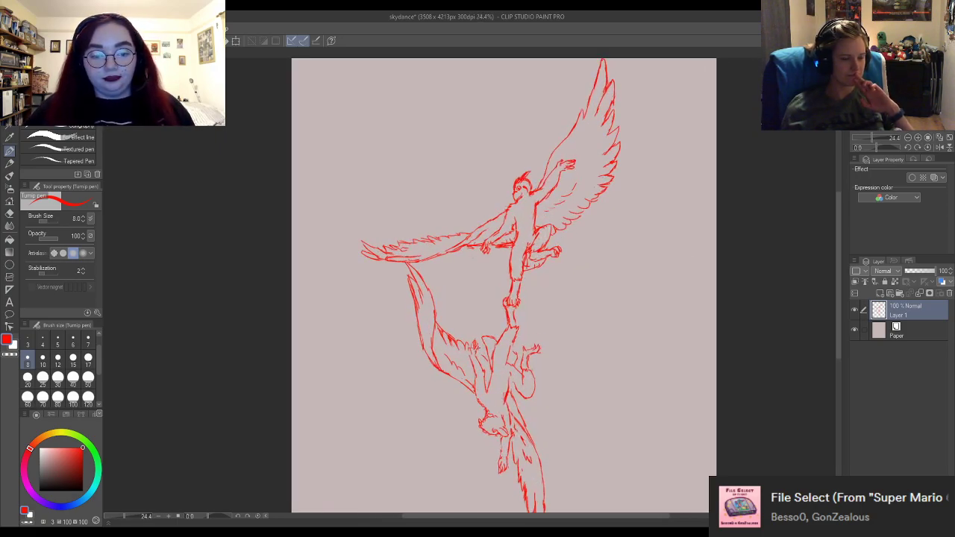
pyautogui.scroll(1, 388, 273)
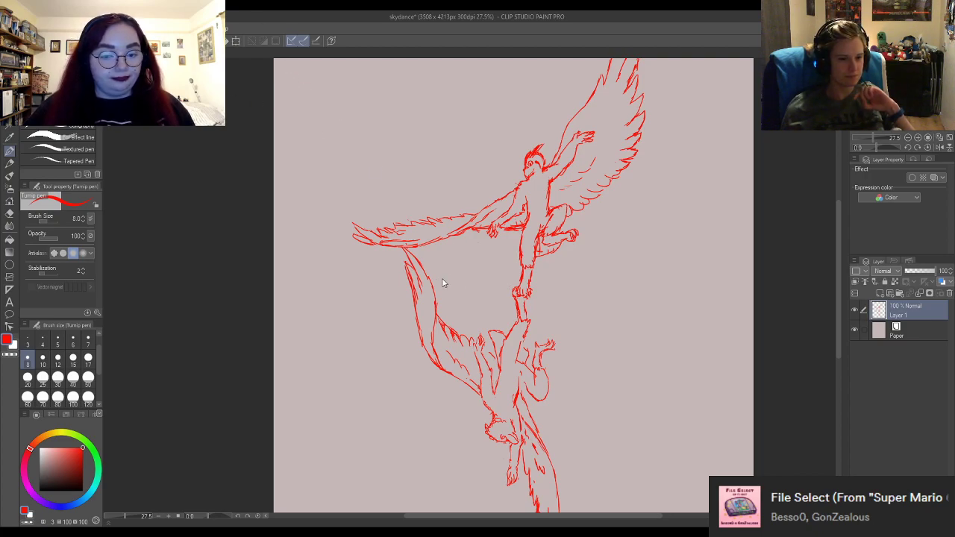
# Strengthen the thigh line of the lower figure's bent leg, then lasso the lower leg and foot and shift them slightly toward the body.
pyautogui.scroll(1, 499, 448)
pyautogui.scroll(1, 500, 447)
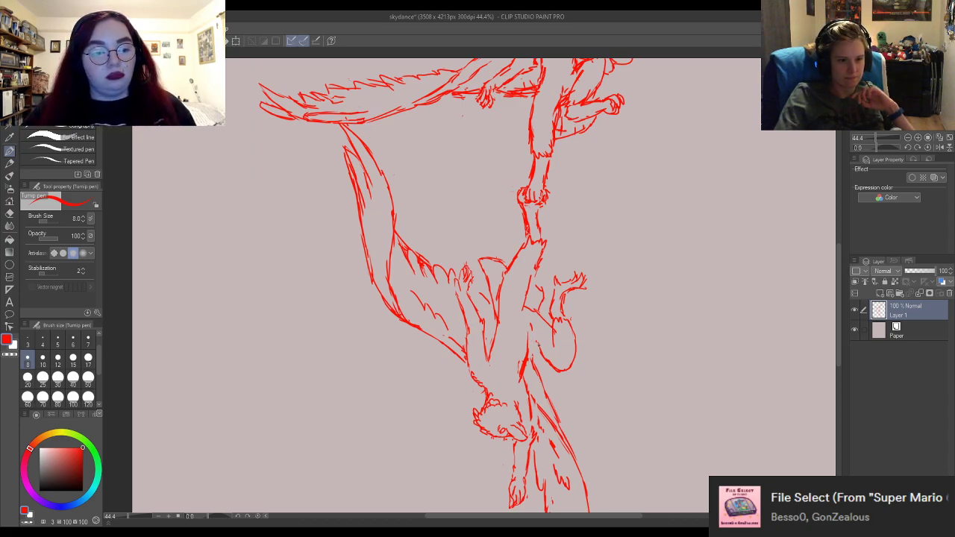
pyautogui.moveTo(530, 340); pyautogui.dragTo(544, 354)
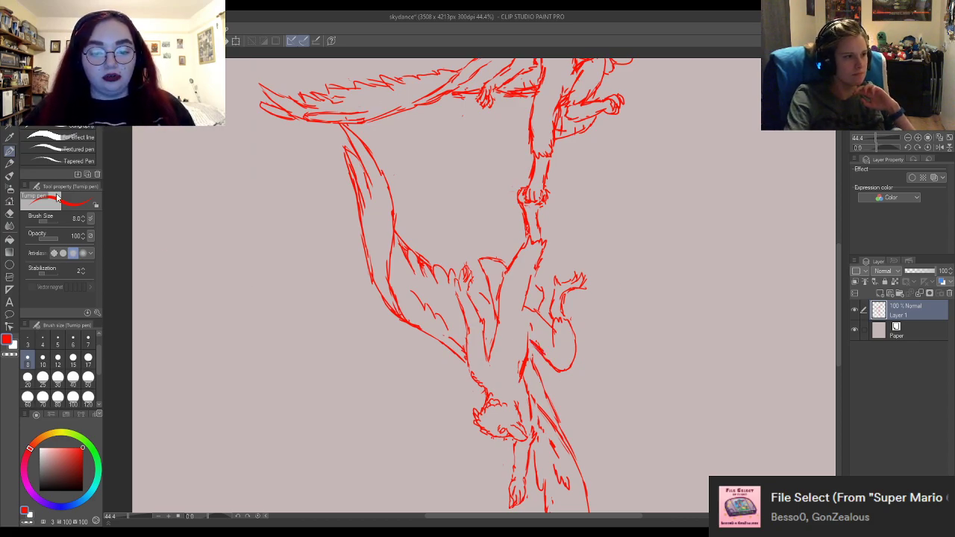
pyautogui.press('m')
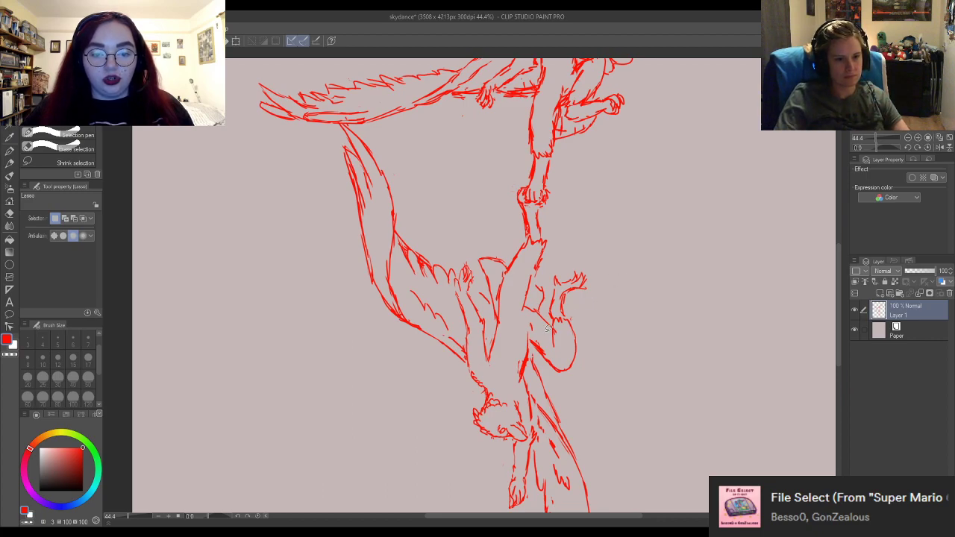
pyautogui.moveTo(550, 324)
pyautogui.mouseDown()
pyautogui.moveTo(570, 375)
pyautogui.moveTo(608, 314)
pyautogui.moveTo(589, 226)
pyautogui.moveTo(557, 255)
pyautogui.moveTo(552, 313)
pyautogui.mouseUp()
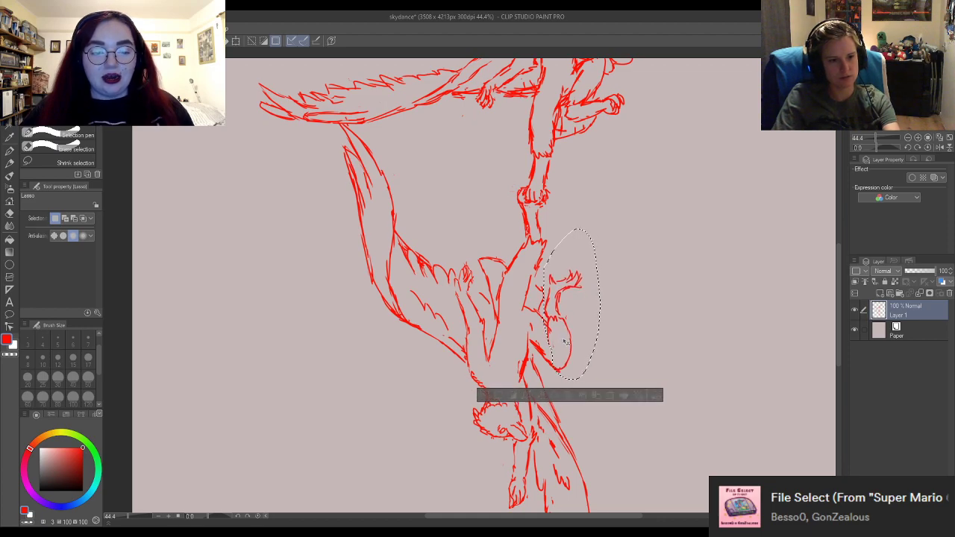
# Clear the selection and touch up the outer contour of the lower creature's bent thigh with the size 8 Turnip pen and the eraser.
pyautogui.click(595, 390)
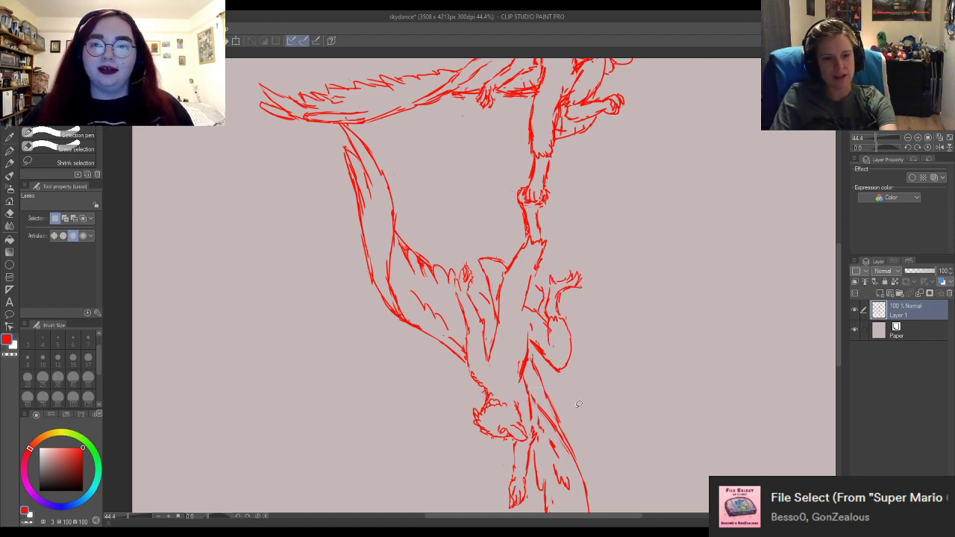
pyautogui.press('e')
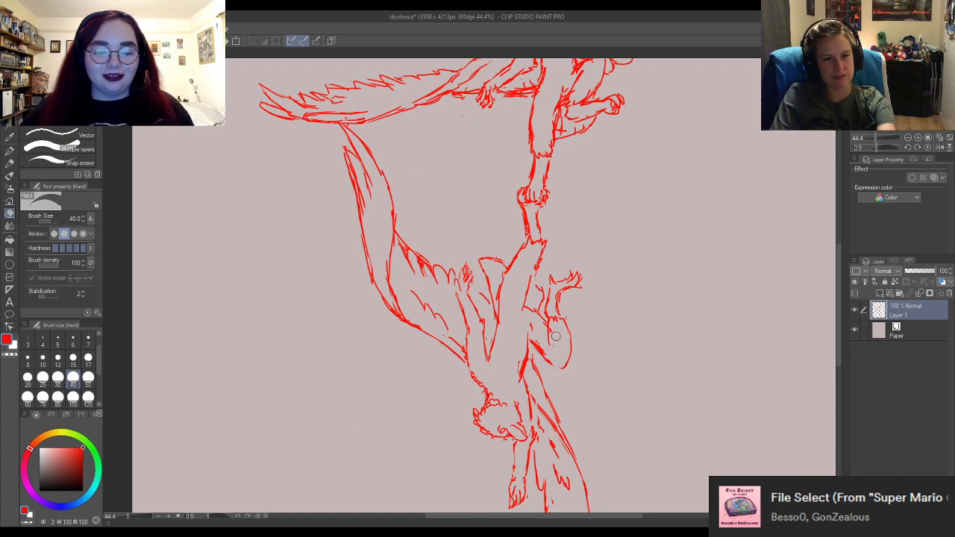
pyautogui.press('m')
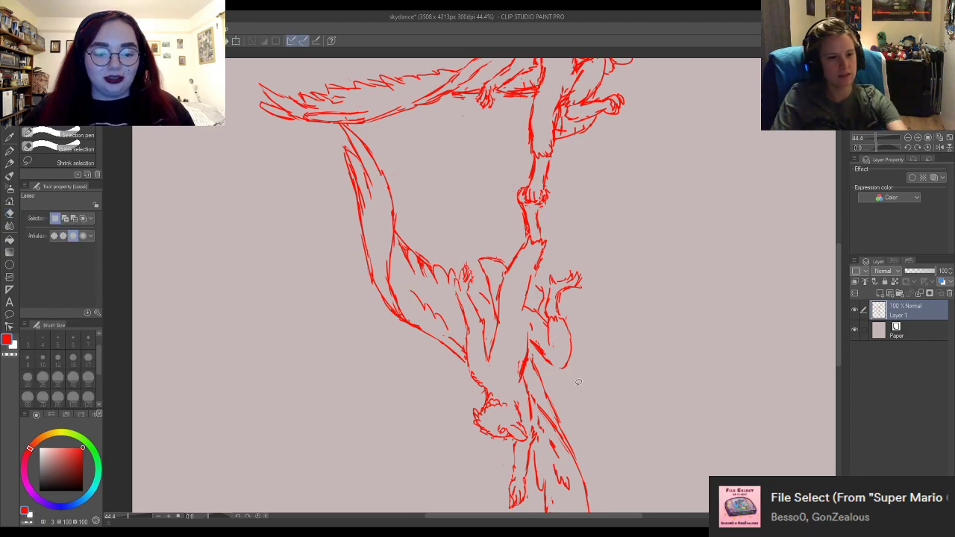
pyautogui.click(9, 150)
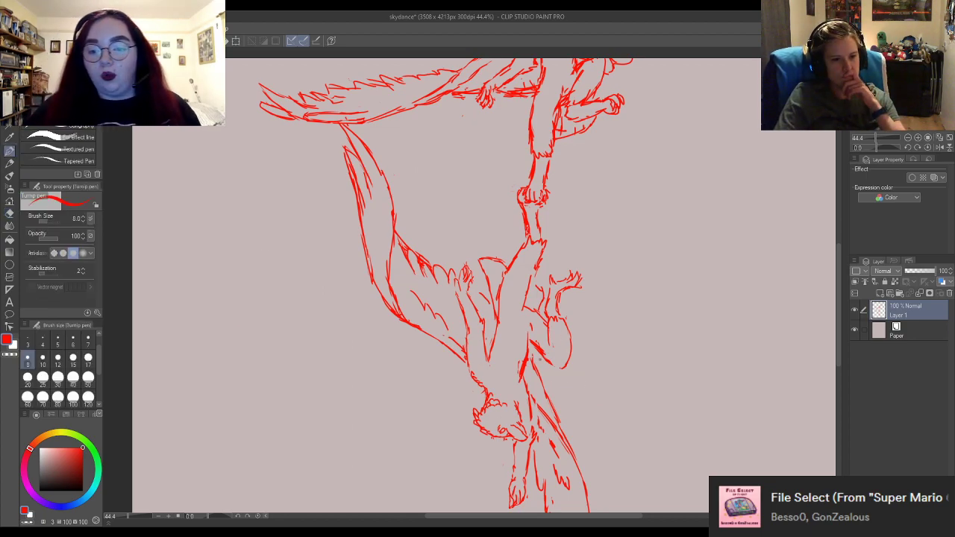
pyautogui.moveTo(548, 364); pyautogui.dragTo(562, 368)
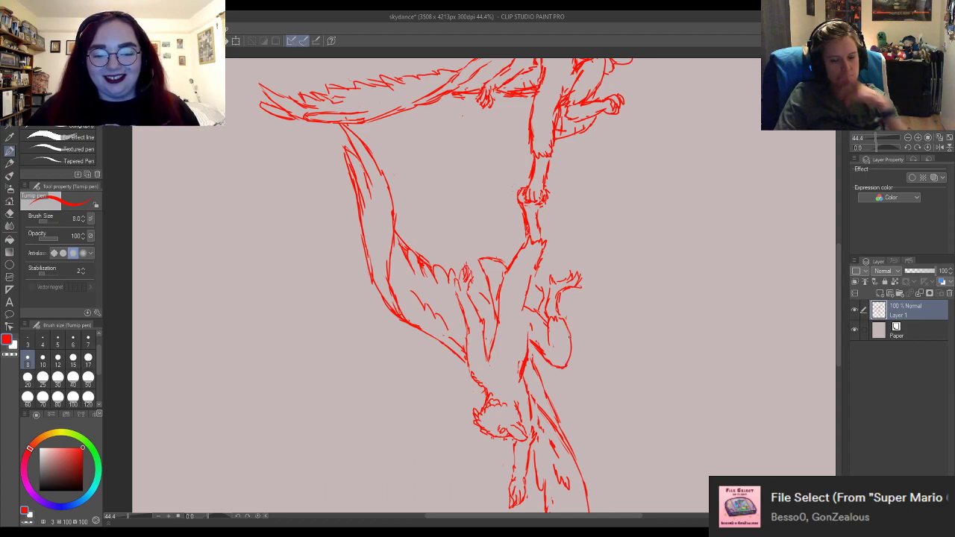
pyautogui.press('e')
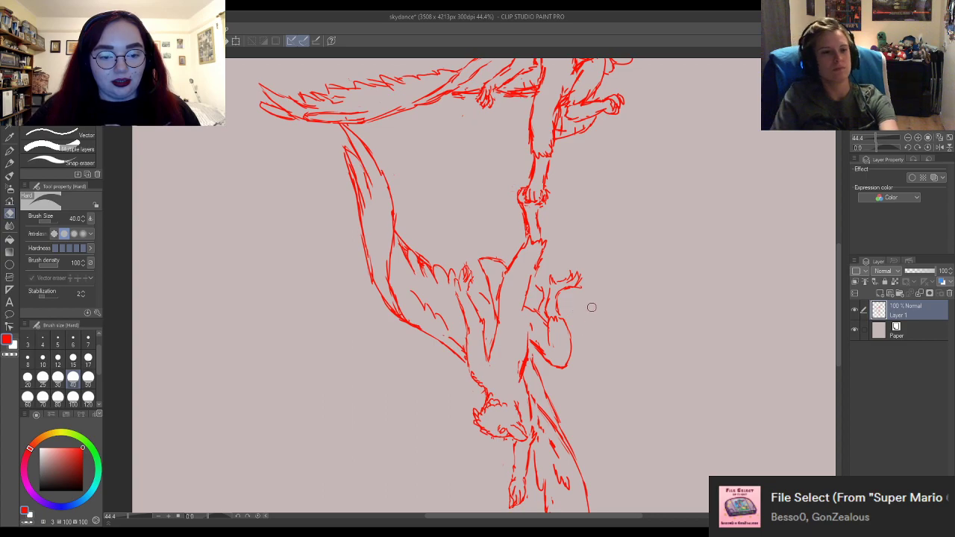
pyautogui.press('p')
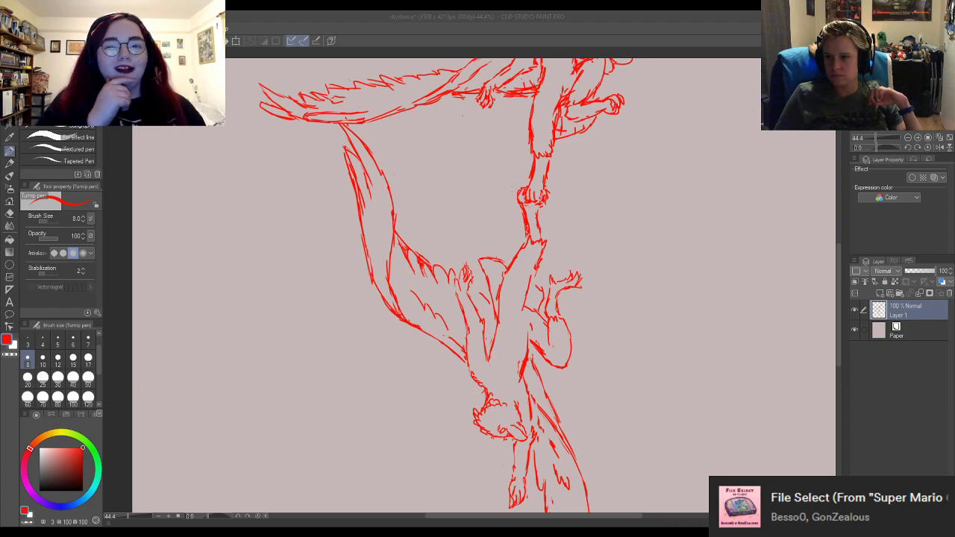
# Join the curved line beside the bent leg to the straight leg, and refine the heel and toes of the raised foot.
pyautogui.scroll(-1, 601, 310)
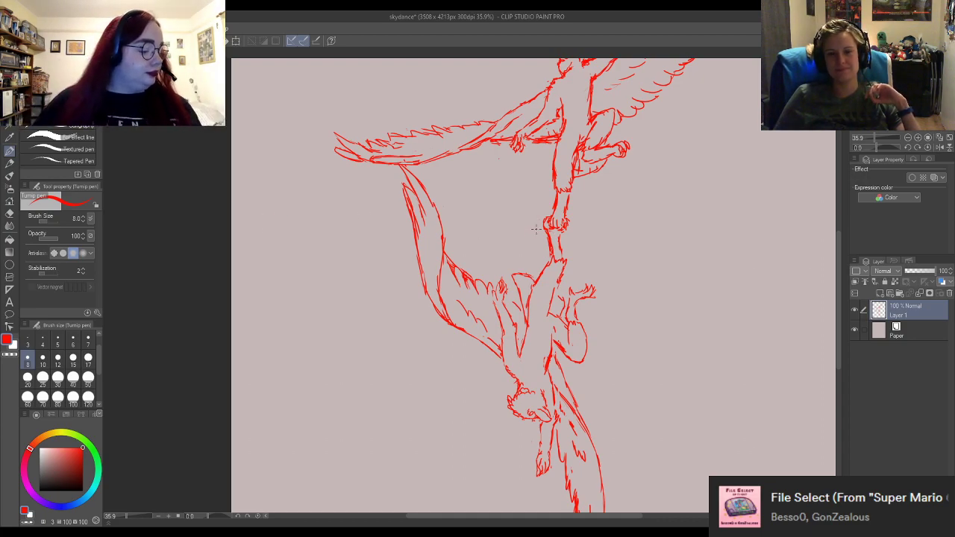
pyautogui.scroll(-3, 533, 236)
pyautogui.scroll(6, 539, 261)
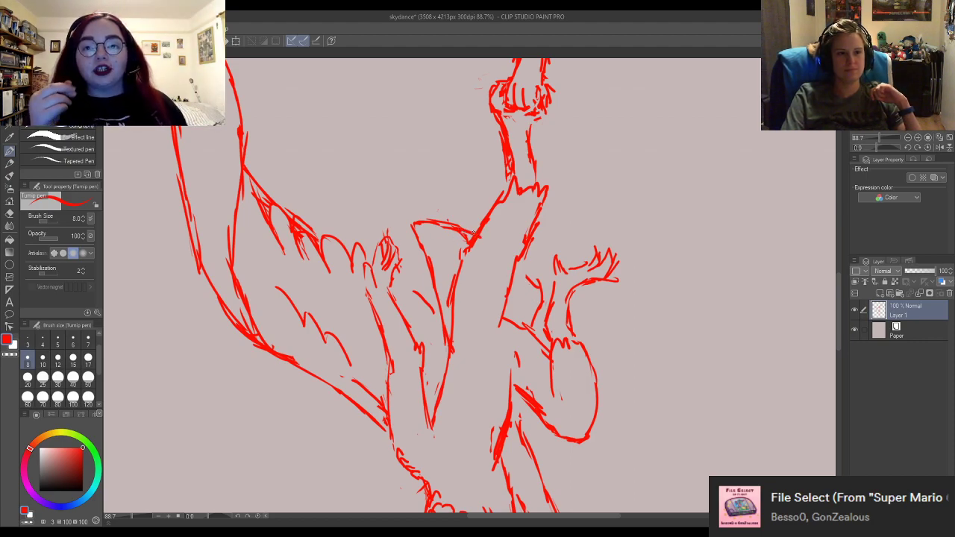
pyautogui.moveTo(516, 267)
pyautogui.mouseDown()
pyautogui.moveTo(540, 294)
pyautogui.moveTo(533, 316)
pyautogui.mouseUp()
pyautogui.moveTo(573, 266)
pyautogui.mouseDown()
pyautogui.moveTo(562, 273)
pyautogui.moveTo(568, 259)
pyautogui.moveTo(552, 262)
pyautogui.moveTo(559, 281)
pyautogui.mouseUp()
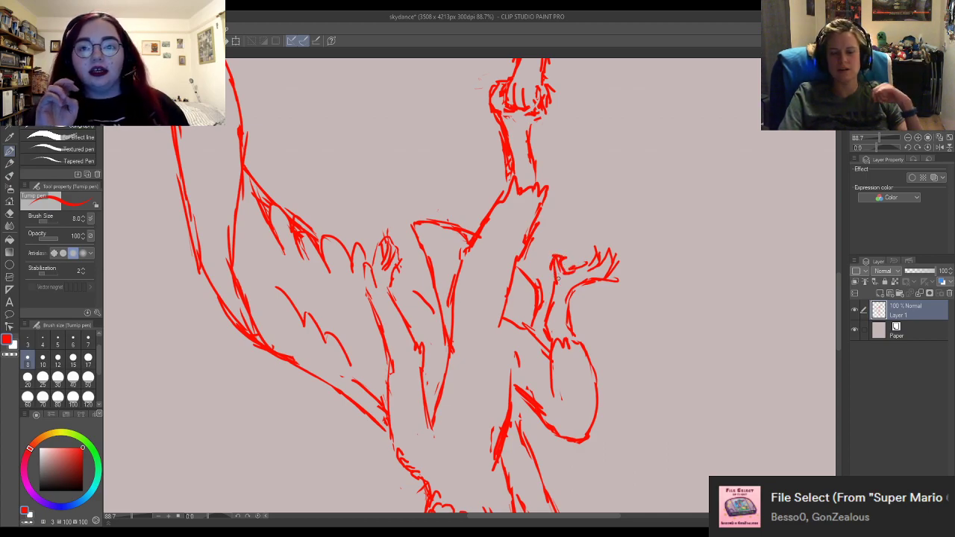
pyautogui.press('e')
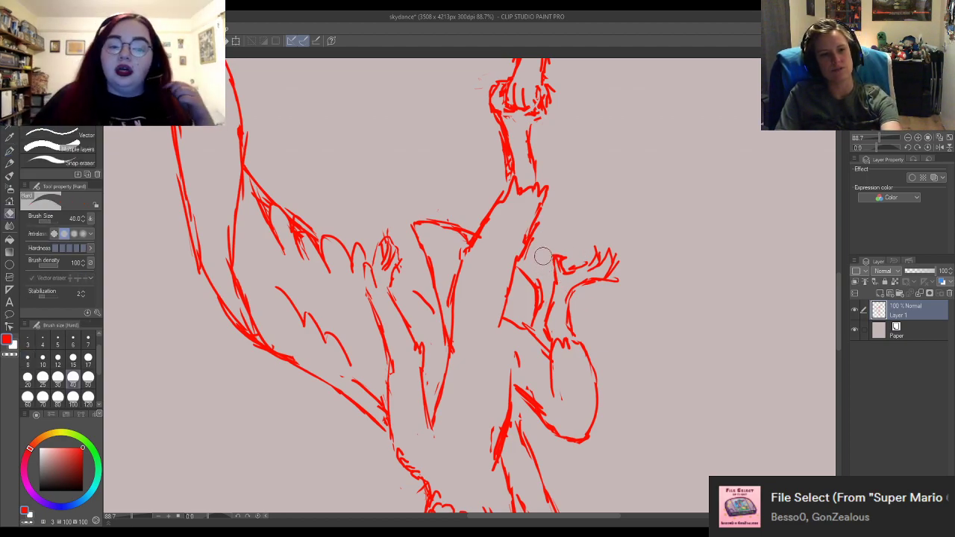
pyautogui.moveTo(607, 291)
pyautogui.mouseDown()
pyautogui.moveTo(622, 279)
pyautogui.moveTo(611, 286)
pyautogui.moveTo(583, 247)
pyautogui.mouseUp()
pyautogui.press('p')
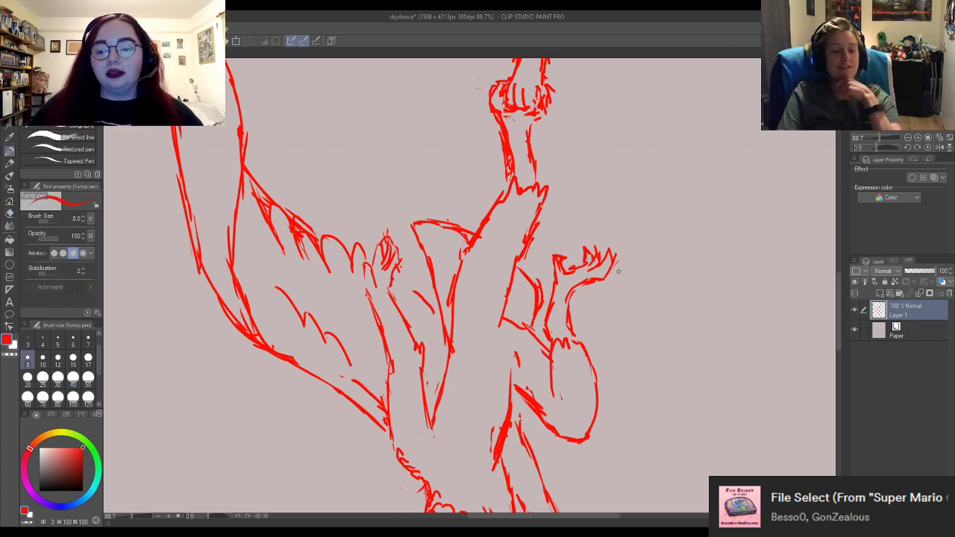
# Clean up the doubled lines along the outer edge of the straight thigh and reinforce the torso contour.
pyautogui.press('e')
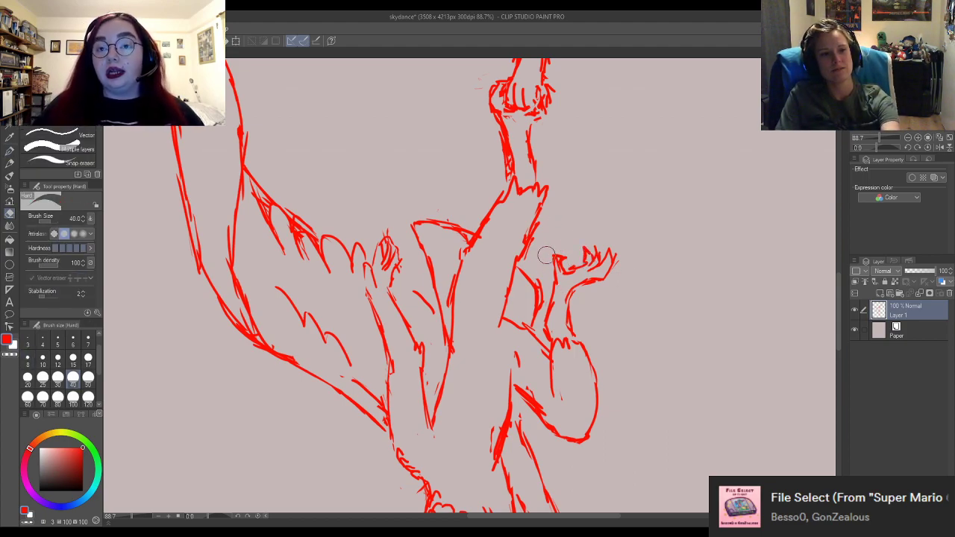
pyautogui.moveTo(542, 224)
pyautogui.mouseDown()
pyautogui.moveTo(537, 255)
pyautogui.moveTo(520, 259)
pyautogui.moveTo(527, 234)
pyautogui.mouseUp()
pyautogui.press('p')
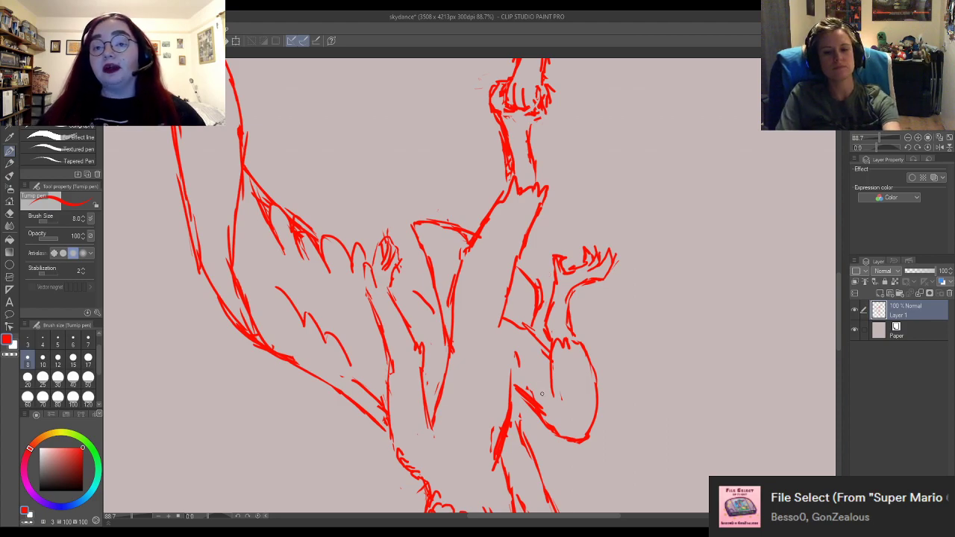
# Thin the rough ankle lines of the gripping leg and redraw the foot's outer toe curving around the held limb.
pyautogui.press('e')
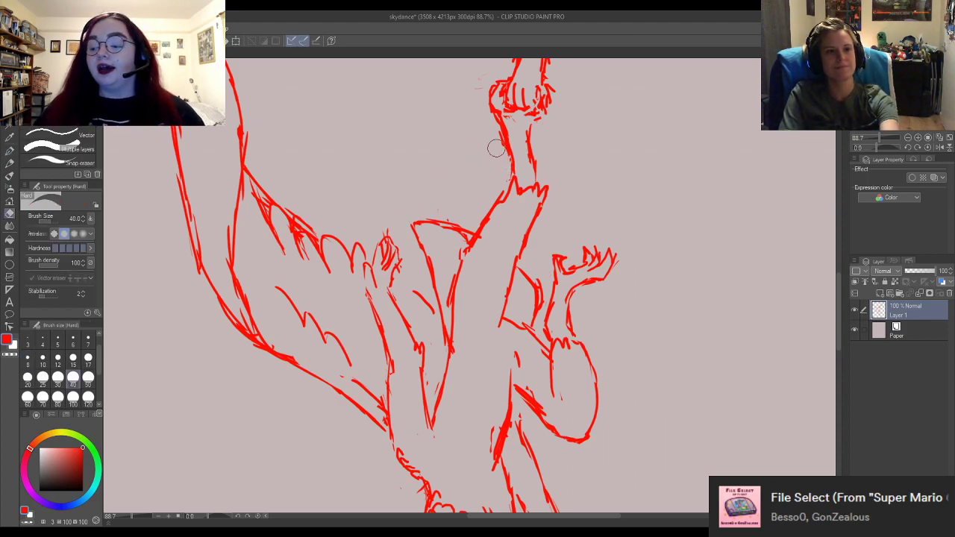
pyautogui.moveTo(511, 117); pyautogui.dragTo(501, 113)
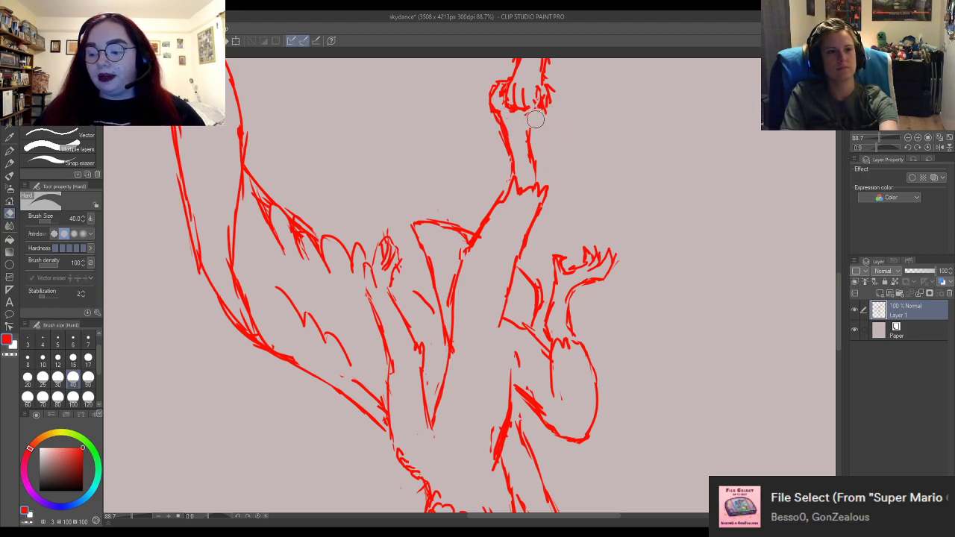
pyautogui.press('p')
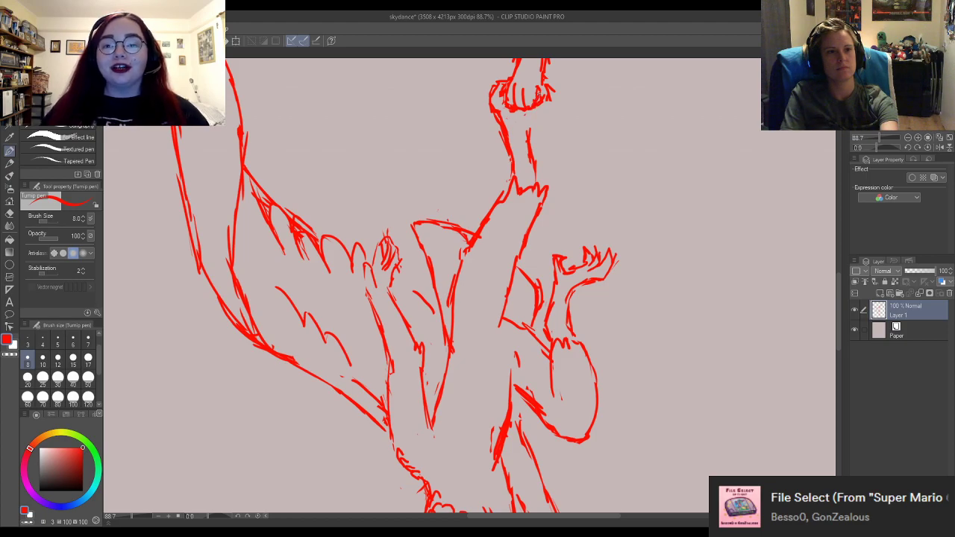
pyautogui.moveTo(543, 92); pyautogui.dragTo(534, 105)
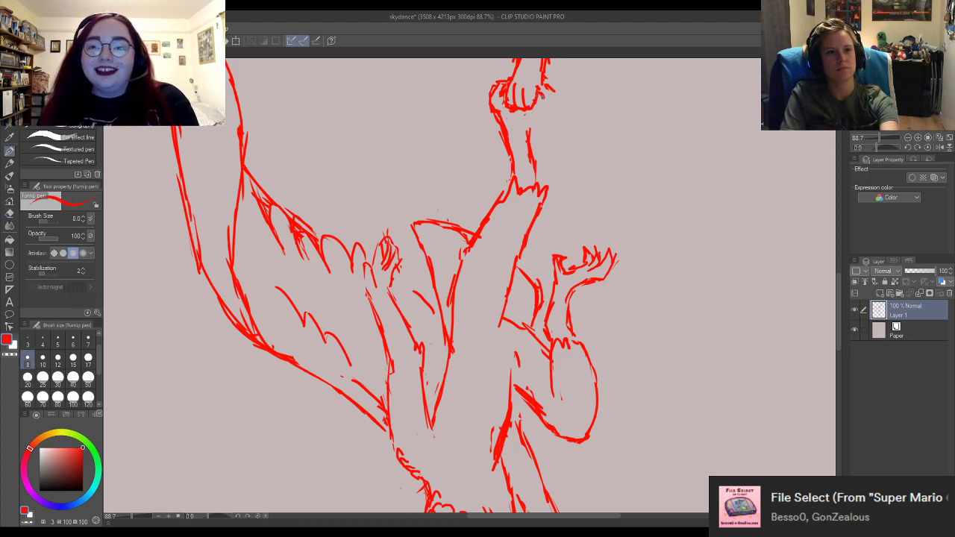
pyautogui.moveTo(543, 84)
pyautogui.mouseDown()
pyautogui.moveTo(553, 110)
pyautogui.moveTo(527, 131)
pyautogui.mouseUp()
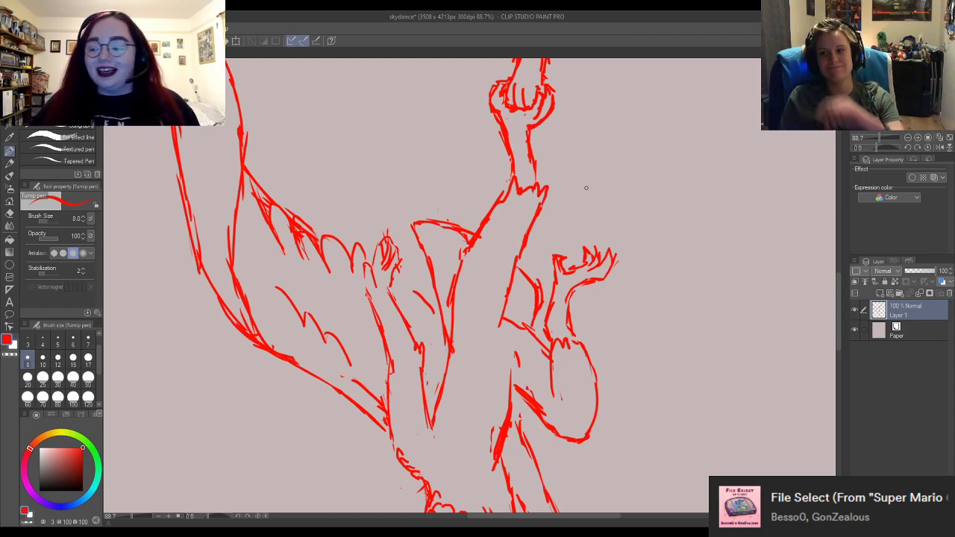
# Mark a new angle for the shin above the gripping foot and erase the old leg outline from mid-thigh to ankle.
pyautogui.scroll(-1, 585, 187)
pyautogui.scroll(-1, 581, 168)
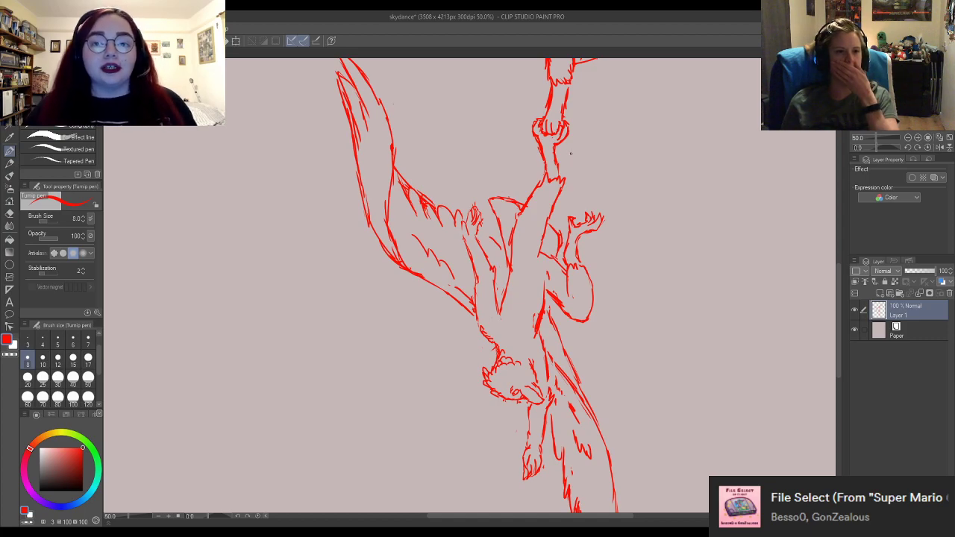
pyautogui.scroll(3, 571, 153)
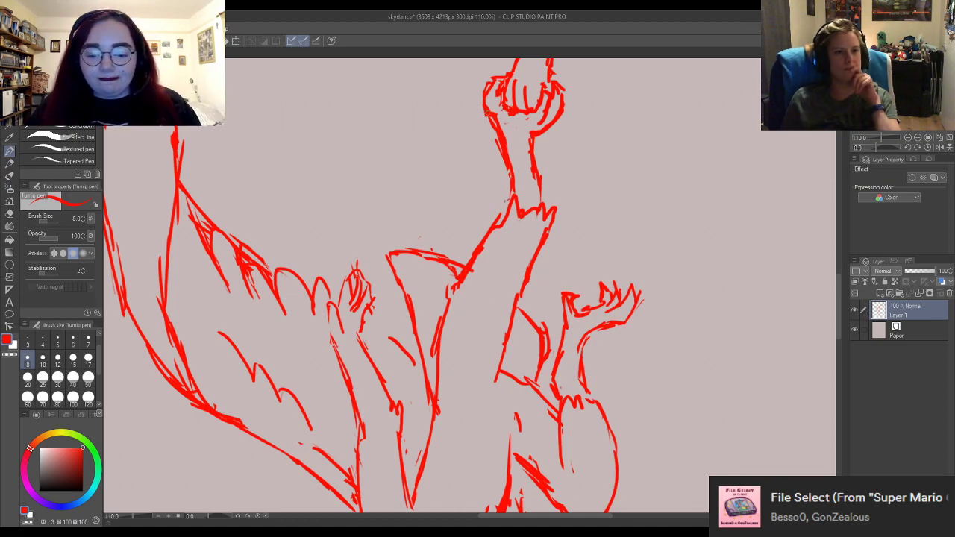
pyautogui.scroll(-3, 485, 113)
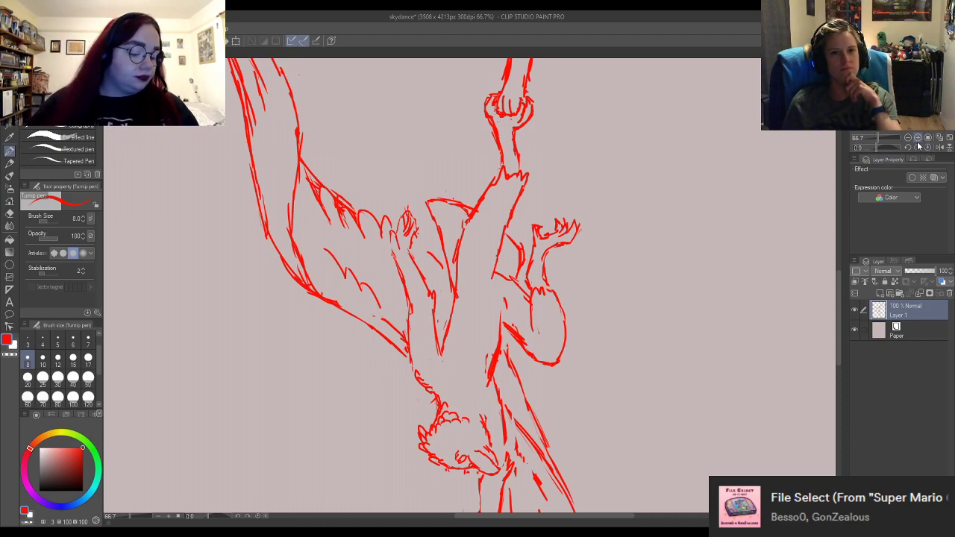
pyautogui.press('r')
pyautogui.moveTo(694, 216); pyautogui.dragTo(350, 473)
pyautogui.press('p')
pyautogui.scroll(4, 492, 429)
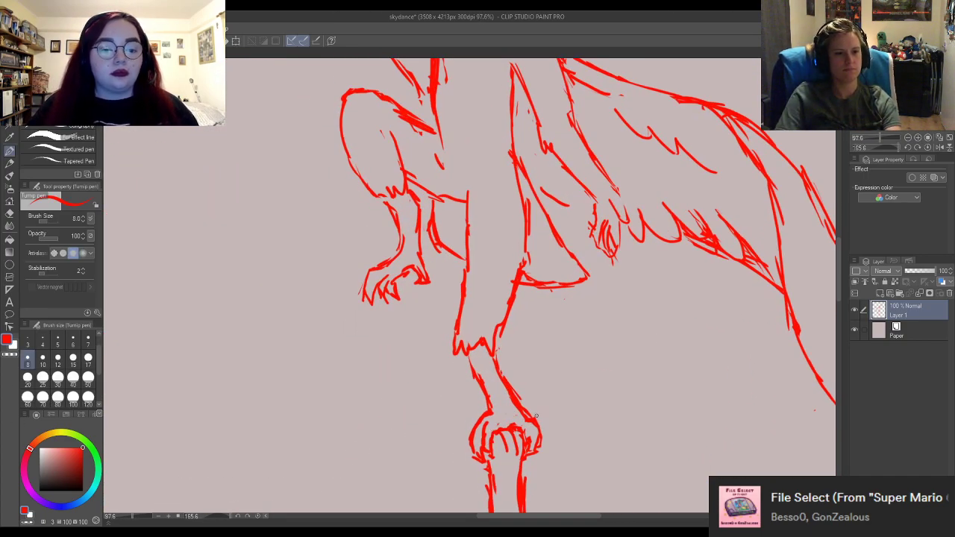
pyautogui.moveTo(536, 409)
pyautogui.mouseDown()
pyautogui.moveTo(524, 388)
pyautogui.moveTo(531, 378)
pyautogui.mouseUp()
pyautogui.press('e')
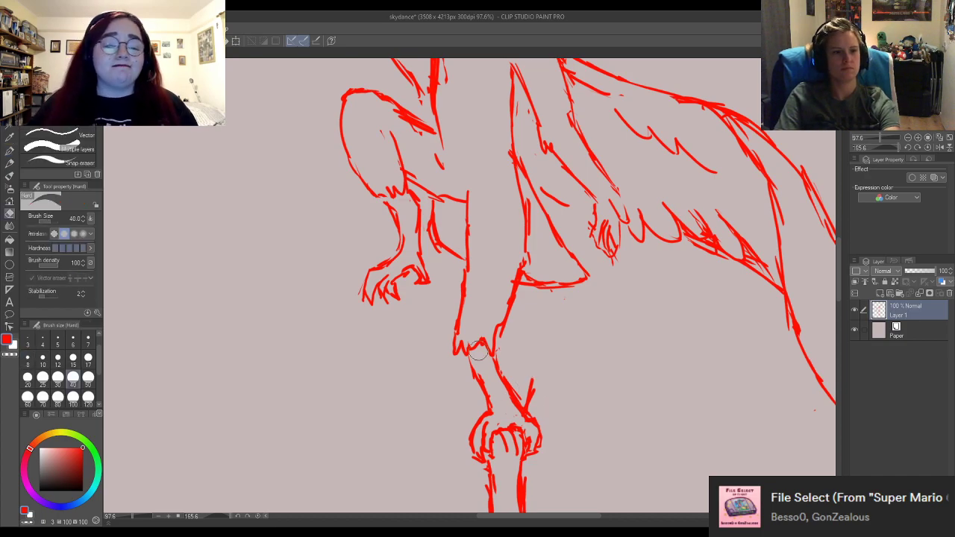
pyautogui.moveTo(459, 325)
pyautogui.mouseDown()
pyautogui.moveTo(490, 366)
pyautogui.moveTo(484, 357)
pyautogui.moveTo(515, 309)
pyautogui.moveTo(520, 351)
pyautogui.mouseUp()
pyautogui.press('p')
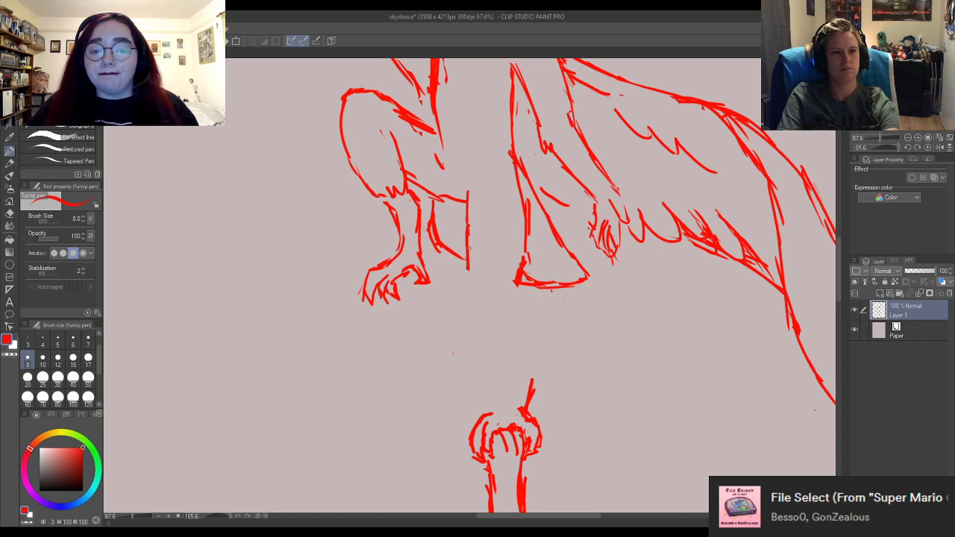
# Redraw both edges of the straight leg's thigh below the hip, erasing the misplaced strokes between them.
pyautogui.moveTo(469, 248); pyautogui.dragTo(475, 275)
pyautogui.moveTo(521, 246); pyautogui.dragTo(523, 281)
pyautogui.press('e')
pyautogui.moveTo(509, 247)
pyautogui.mouseDown()
pyautogui.moveTo(479, 248)
pyautogui.moveTo(472, 271)
pyautogui.mouseUp()
pyautogui.press('p')
pyautogui.moveTo(468, 233); pyautogui.dragTo(483, 287)
pyautogui.moveTo(522, 241); pyautogui.dragTo(525, 287)
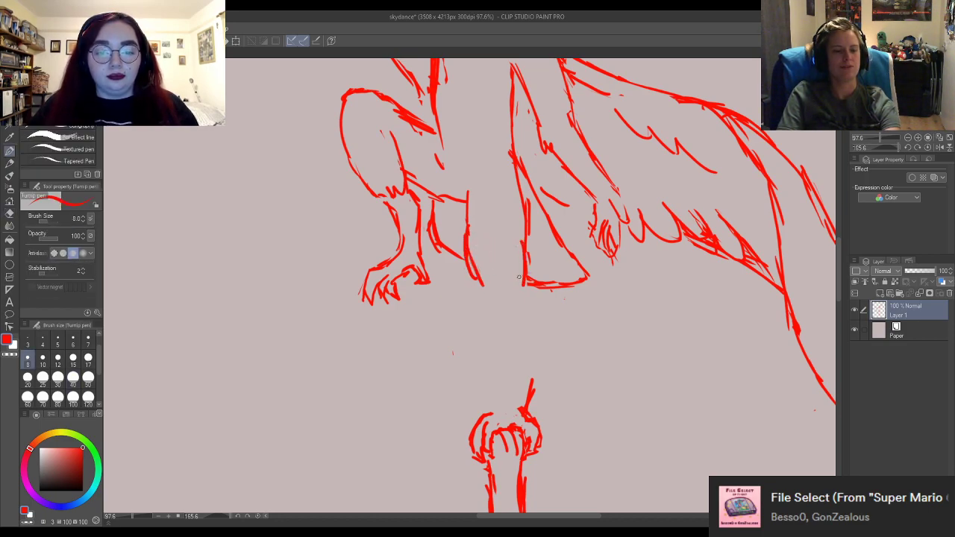
pyautogui.press('e')
pyautogui.moveTo(484, 244)
pyautogui.mouseDown()
pyautogui.moveTo(477, 297)
pyautogui.moveTo(486, 256)
pyautogui.moveTo(478, 270)
pyautogui.mouseUp()
pyautogui.press('p')
pyautogui.press('e')
pyautogui.press('p')
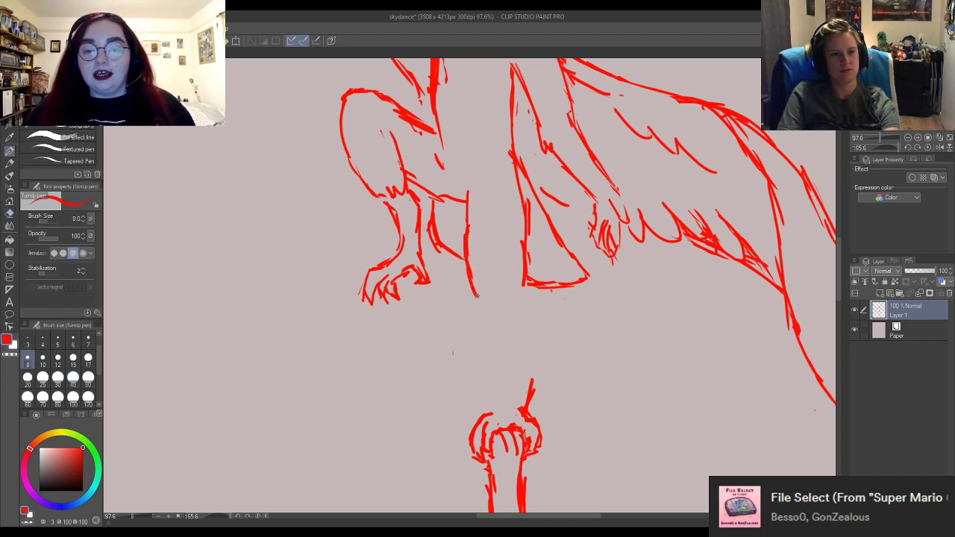
# Sketch the rest of the thigh, a feathered knee and a slanted shin down to the gripping foot.
pyautogui.moveTo(470, 287)
pyautogui.mouseDown()
pyautogui.moveTo(472, 313)
pyautogui.moveTo(495, 345)
pyautogui.mouseUp()
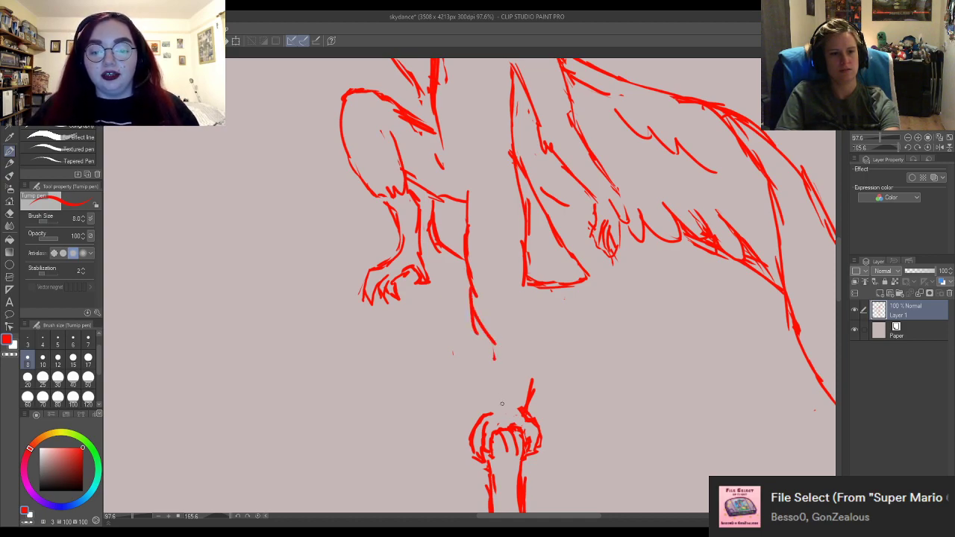
pyautogui.moveTo(491, 414)
pyautogui.mouseDown()
pyautogui.moveTo(501, 347)
pyautogui.moveTo(521, 352)
pyautogui.mouseUp()
pyautogui.moveTo(524, 293)
pyautogui.mouseDown()
pyautogui.moveTo(545, 334)
pyautogui.moveTo(534, 351)
pyautogui.moveTo(539, 385)
pyautogui.moveTo(536, 368)
pyautogui.moveTo(504, 400)
pyautogui.mouseUp()
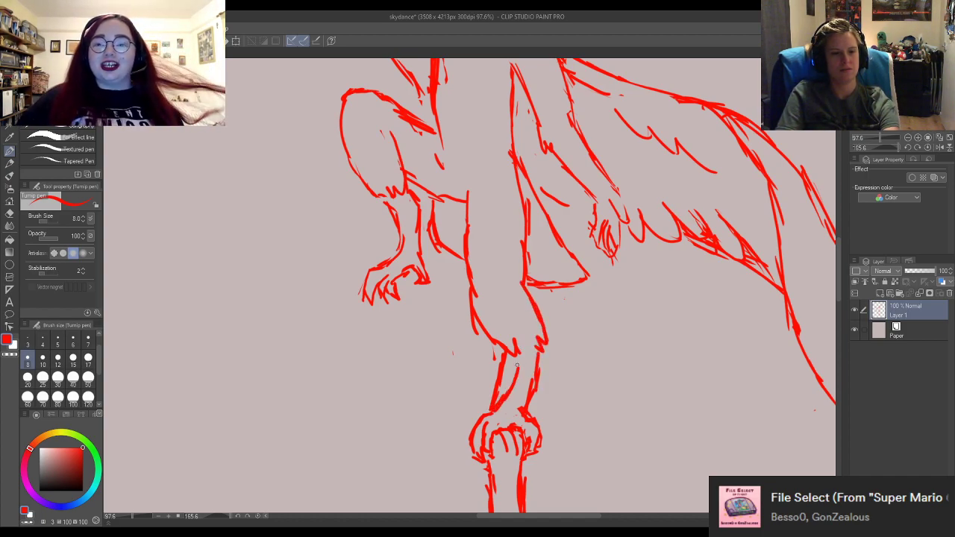
# Erase the surplus front knee and shin lines, and redraw a slimmer front contour running into the gripping foot.
pyautogui.press('e')
pyautogui.moveTo(500, 366)
pyautogui.mouseDown()
pyautogui.moveTo(490, 401)
pyautogui.moveTo(503, 379)
pyautogui.moveTo(460, 318)
pyautogui.moveTo(469, 307)
pyautogui.moveTo(482, 299)
pyautogui.moveTo(514, 353)
pyautogui.mouseUp()
pyautogui.press('p')
pyautogui.press('e')
pyautogui.press('p')
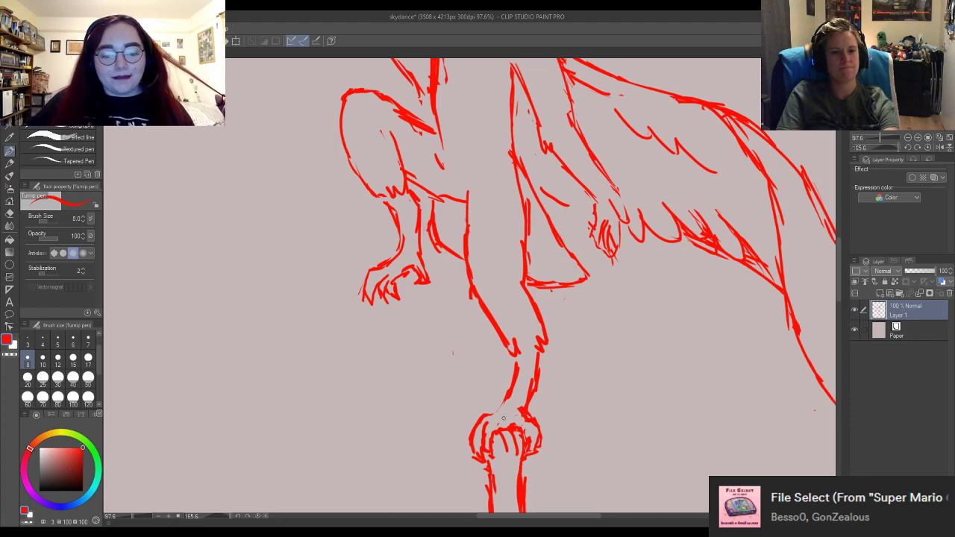
pyautogui.moveTo(492, 416); pyautogui.dragTo(506, 394)
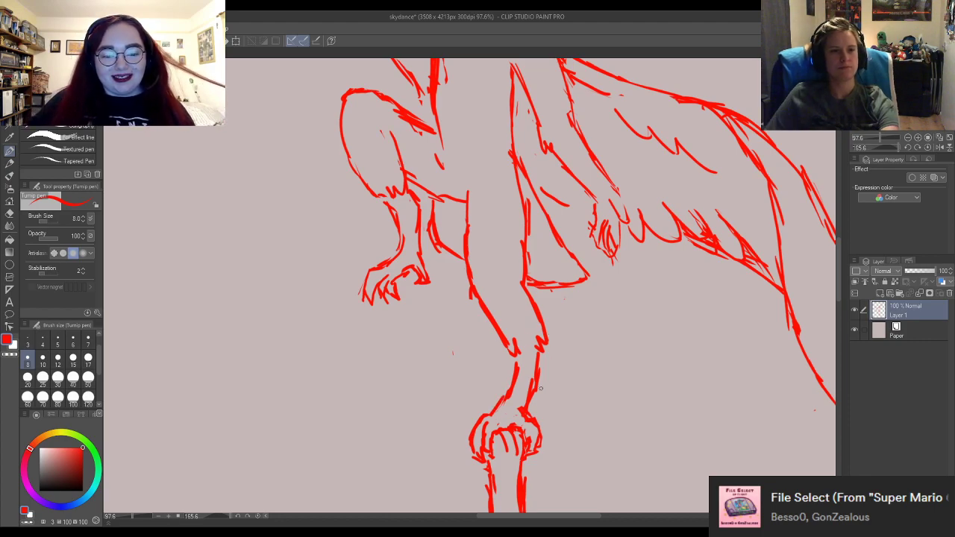
# Erase the bottom edge of the tail behind the upper creature's straight leg and the line joining it to the thigh.
pyautogui.scroll(-6, 532, 330)
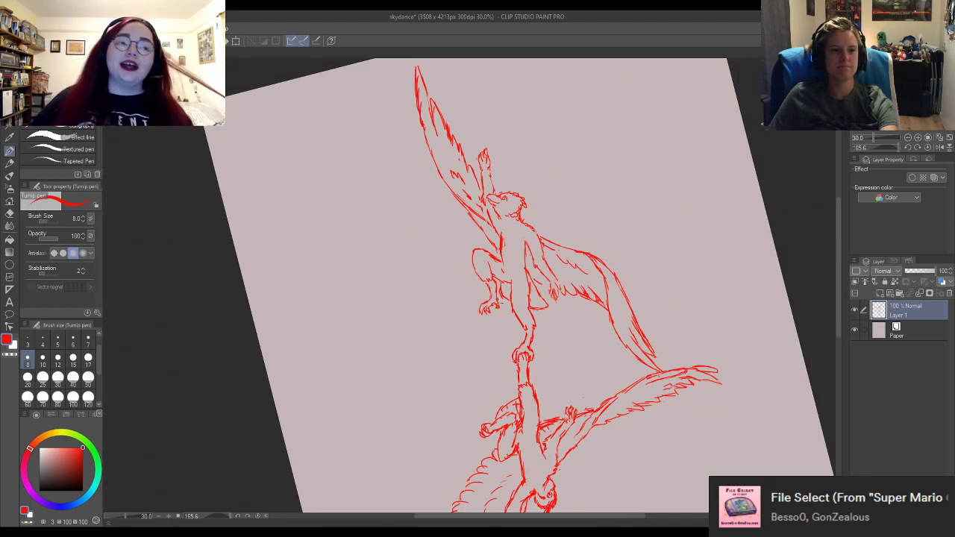
pyautogui.scroll(4, 498, 298)
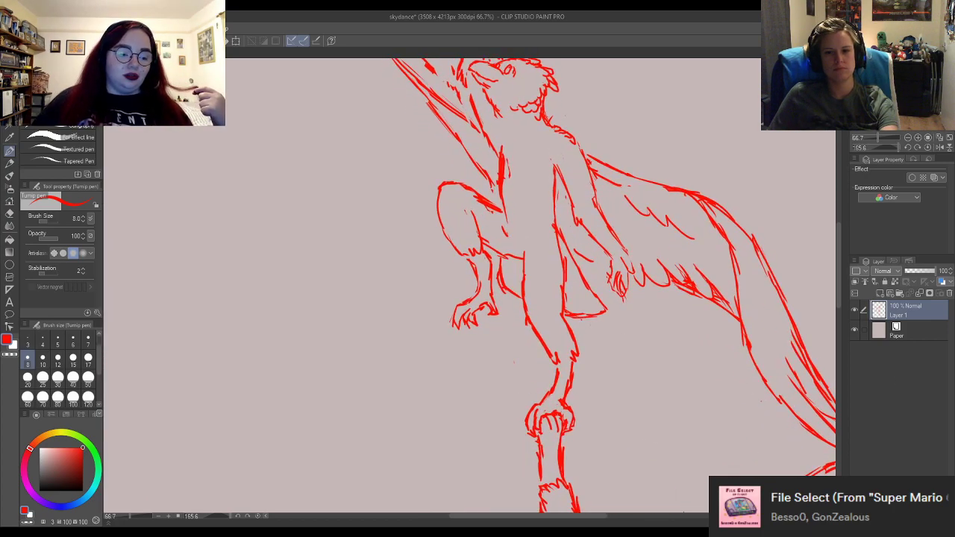
pyautogui.scroll(2, 488, 366)
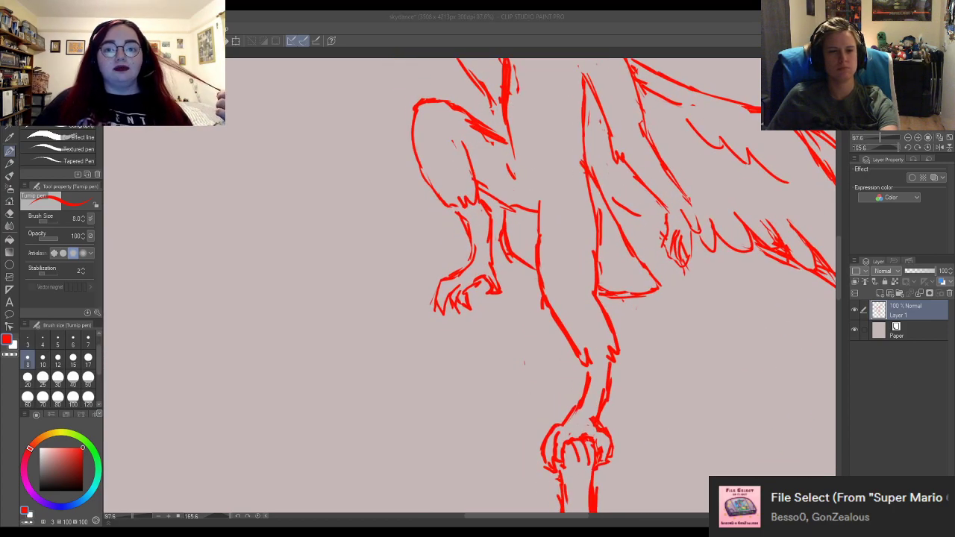
pyautogui.click(528, 365)
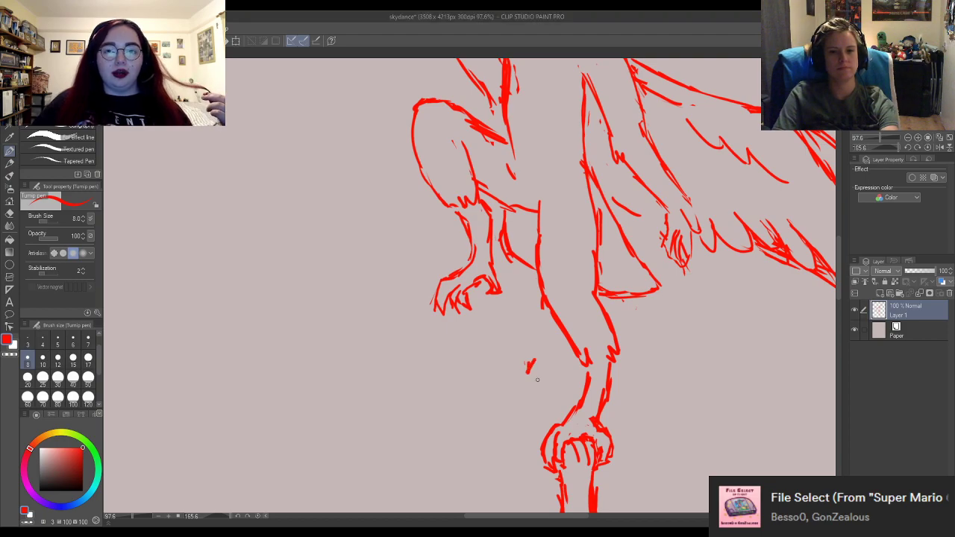
pyautogui.press('e')
pyautogui.moveTo(632, 304)
pyautogui.mouseDown()
pyautogui.moveTo(619, 298)
pyautogui.moveTo(609, 282)
pyautogui.moveTo(632, 297)
pyautogui.moveTo(597, 245)
pyautogui.moveTo(597, 213)
pyautogui.moveTo(603, 219)
pyautogui.mouseUp()
pyautogui.press('p')
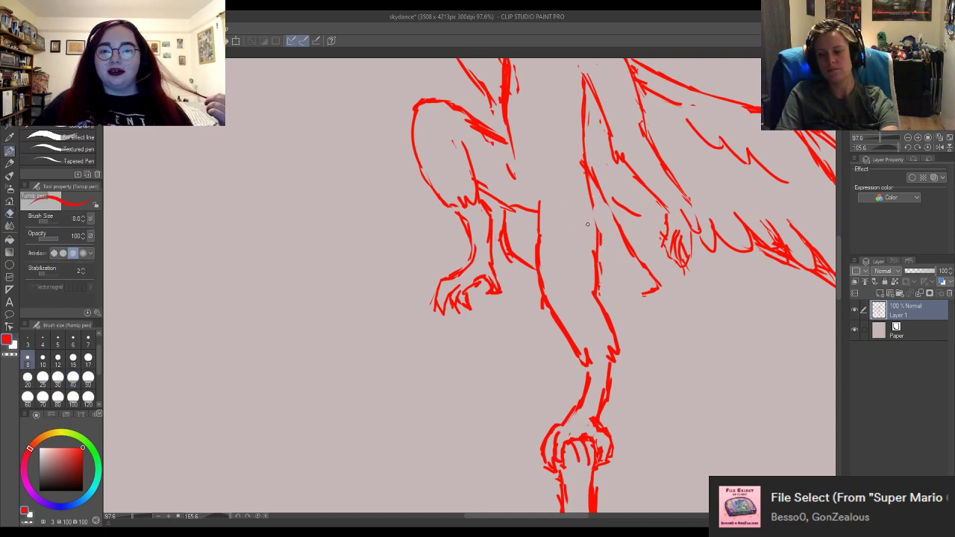
# Redraw the tail narrower and shorter, erasing its old outer edge and closing it with a curved lower edge at the thigh.
pyautogui.moveTo(592, 233)
pyautogui.mouseDown()
pyautogui.moveTo(596, 172)
pyautogui.moveTo(605, 188)
pyautogui.moveTo(620, 226)
pyautogui.moveTo(592, 178)
pyautogui.moveTo(574, 169)
pyautogui.moveTo(599, 182)
pyautogui.moveTo(632, 248)
pyautogui.mouseUp()
pyautogui.press('e')
pyautogui.press('p')
pyautogui.press('e')
pyautogui.press('p')
pyautogui.press('e')
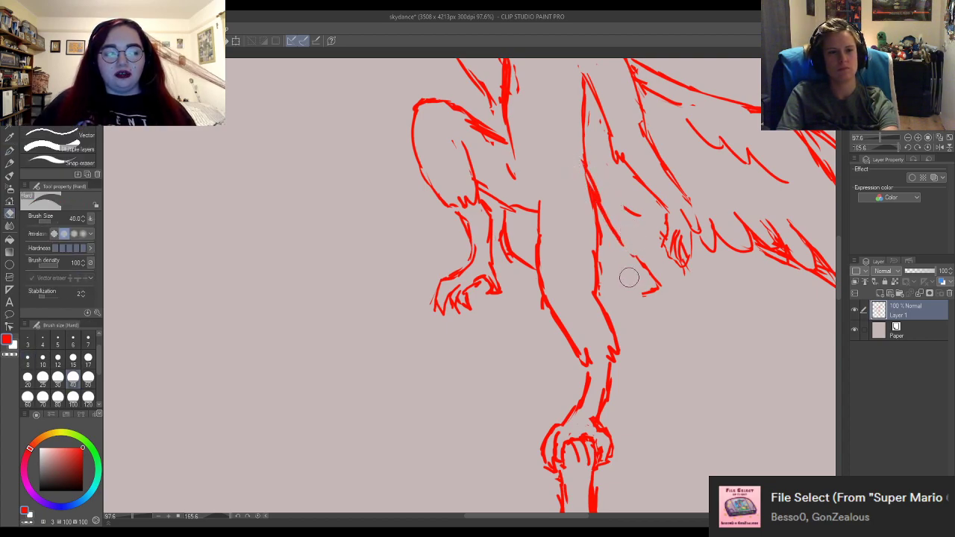
pyautogui.press('p')
pyautogui.moveTo(597, 275)
pyautogui.mouseDown()
pyautogui.moveTo(623, 278)
pyautogui.moveTo(633, 253)
pyautogui.moveTo(614, 233)
pyautogui.mouseUp()
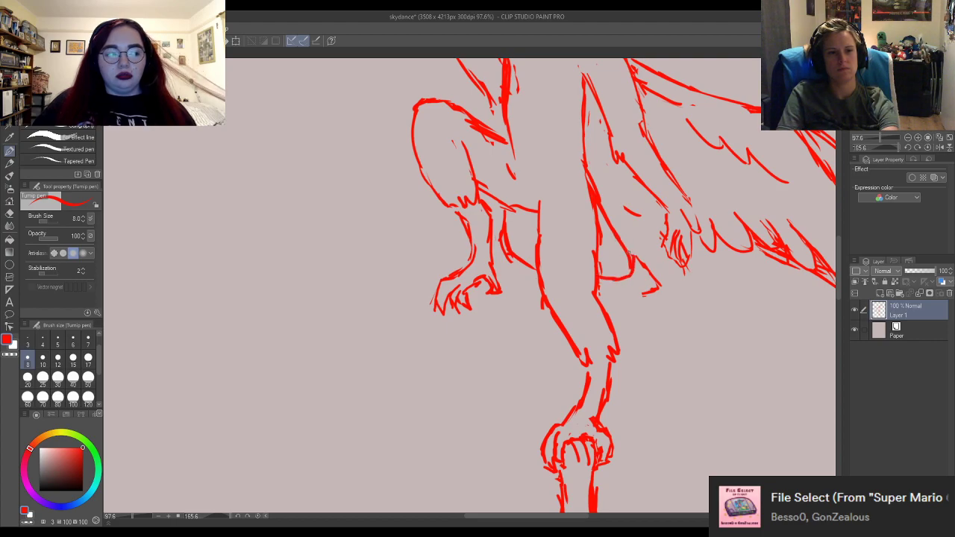
# Erase the leftover corner of the old tail and redraw the underside of the lowered forearm toward the hand.
pyautogui.press('e')
pyautogui.moveTo(639, 271); pyautogui.dragTo(646, 299)
pyautogui.press('p')
pyautogui.moveTo(595, 188)
pyautogui.mouseDown()
pyautogui.moveTo(664, 227)
pyautogui.moveTo(655, 257)
pyautogui.moveTo(683, 275)
pyautogui.moveTo(635, 286)
pyautogui.moveTo(628, 243)
pyautogui.moveTo(667, 253)
pyautogui.moveTo(690, 250)
pyautogui.moveTo(686, 241)
pyautogui.moveTo(691, 271)
pyautogui.mouseUp()
# Erase the old finger strokes of the lowered hand and redraw its fingers and outer edge hanging from the wrist.
pyautogui.press('e')
pyautogui.press('p')
pyautogui.moveTo(684, 229)
pyautogui.mouseDown()
pyautogui.moveTo(695, 263)
pyautogui.moveTo(691, 242)
pyautogui.moveTo(683, 260)
pyautogui.moveTo(680, 241)
pyautogui.moveTo(670, 255)
pyautogui.mouseUp()
pyautogui.press('e')
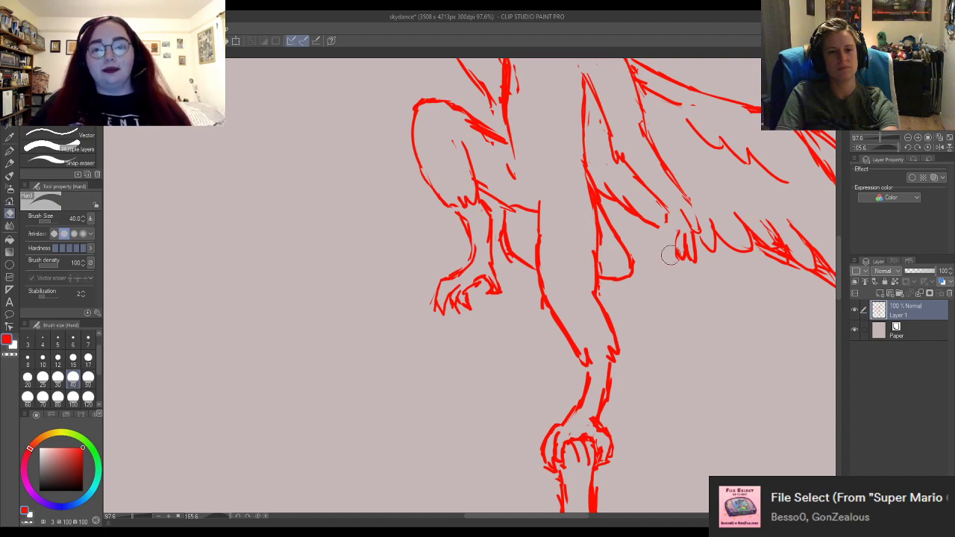
pyautogui.press('p')
pyautogui.moveTo(668, 218); pyautogui.dragTo(675, 253)
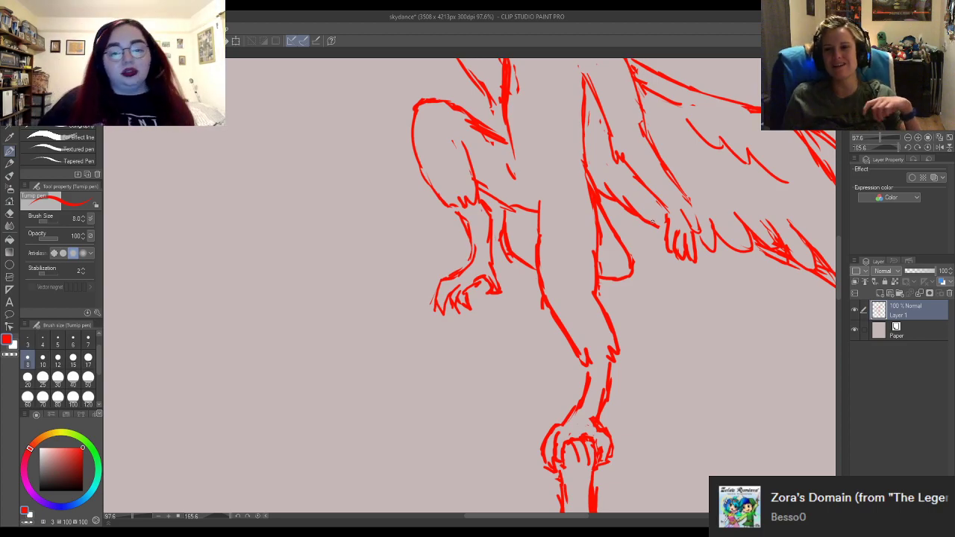
# Erase the thick chest line below the upper creature's raised wing and redraw it as a slimmer contour.
pyautogui.scroll(-5, 652, 223)
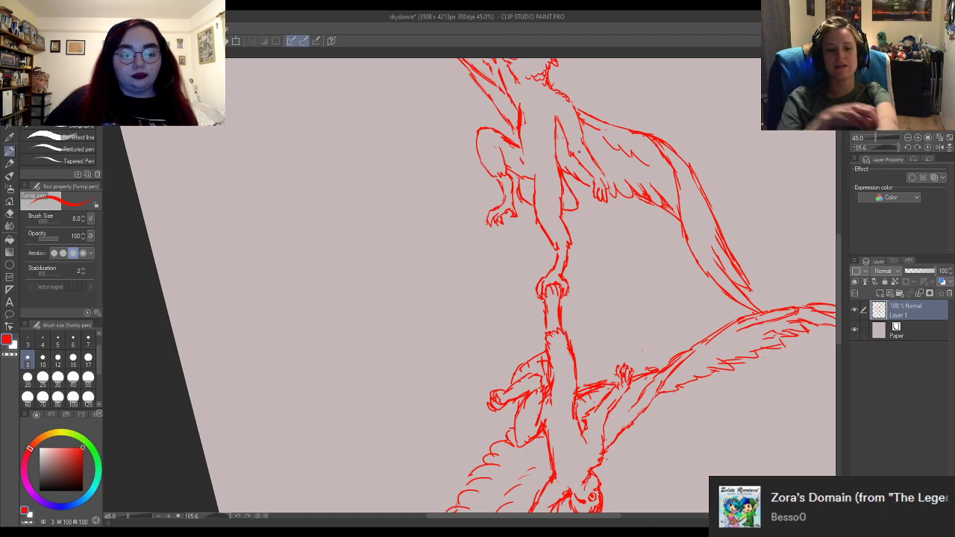
pyautogui.scroll(-4, 433, 271)
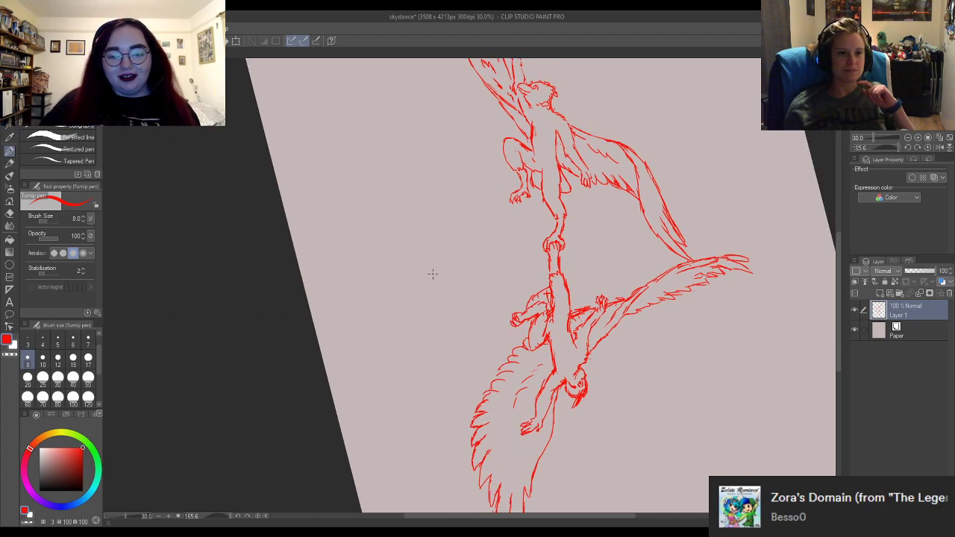
pyautogui.scroll(3, 529, 153)
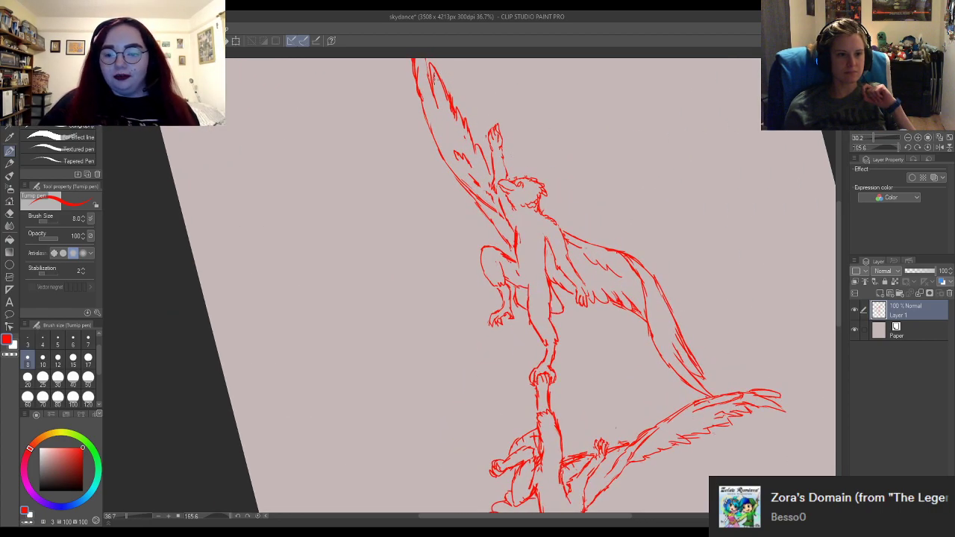
pyautogui.scroll(3, 472, 155)
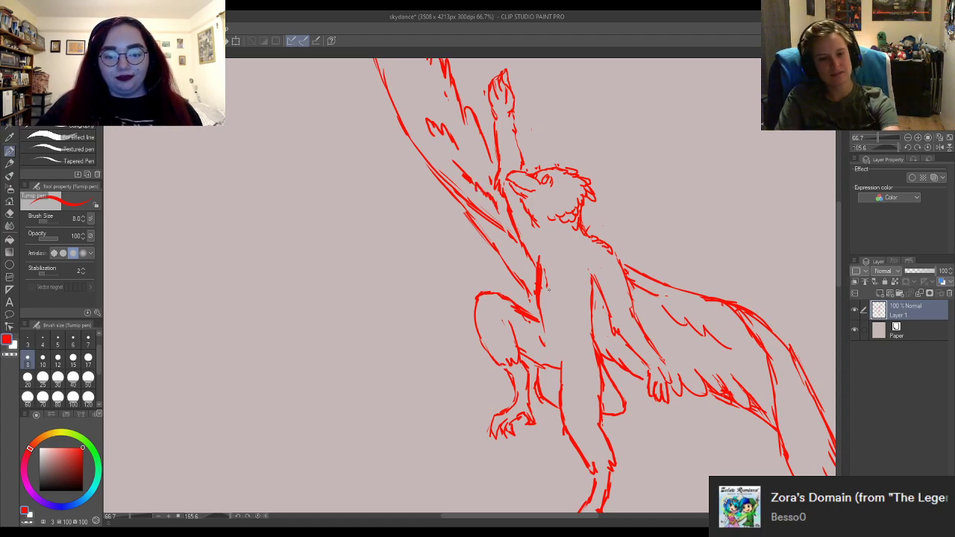
pyautogui.press('e')
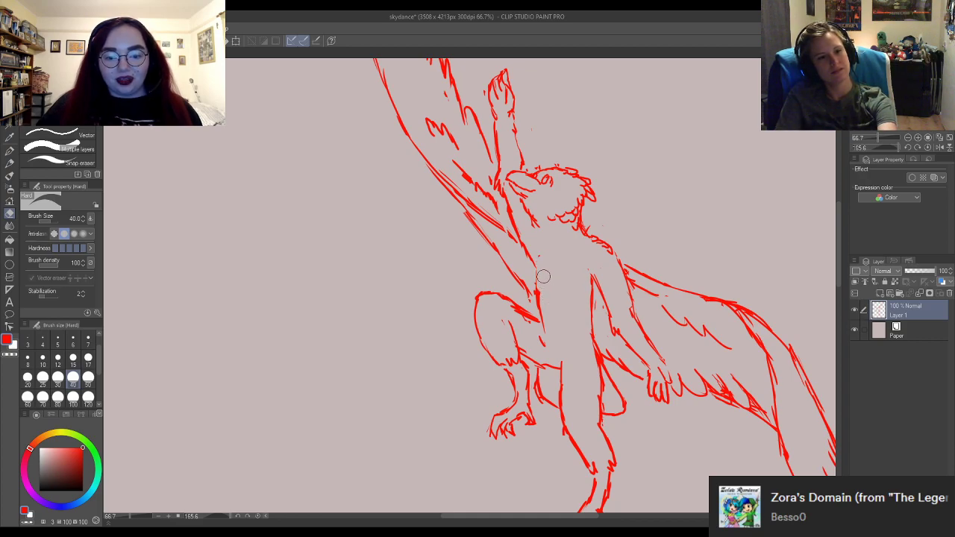
pyautogui.press('p')
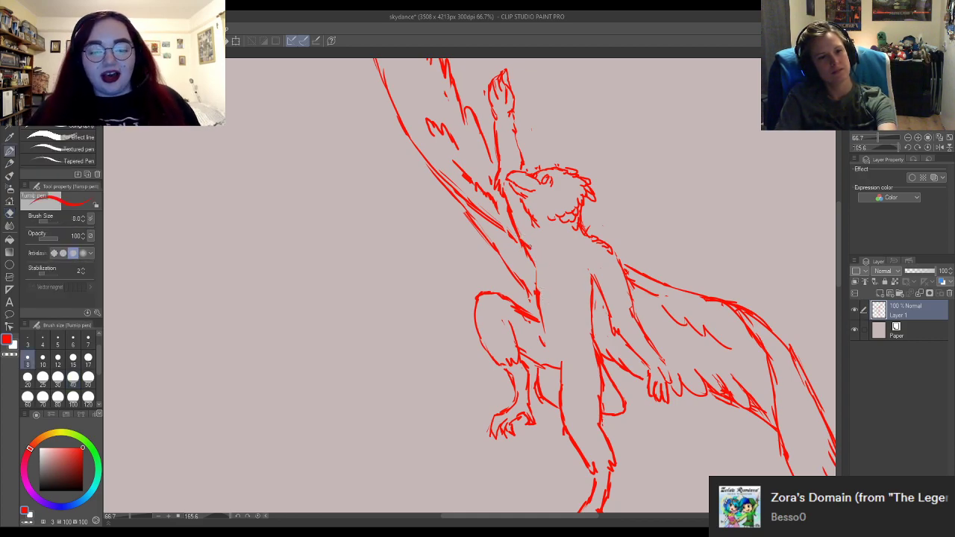
pyautogui.press('e')
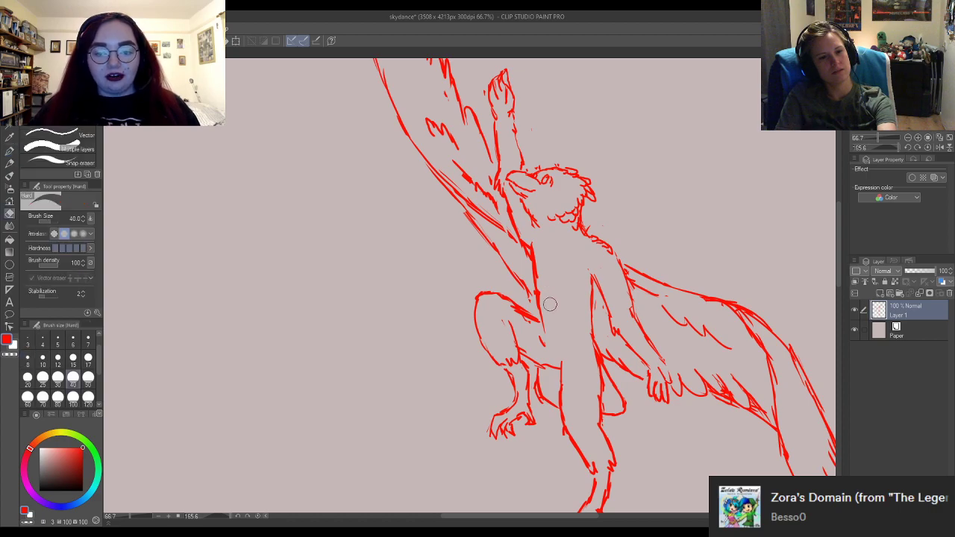
pyautogui.moveTo(549, 304); pyautogui.dragTo(537, 279)
pyautogui.press('p')
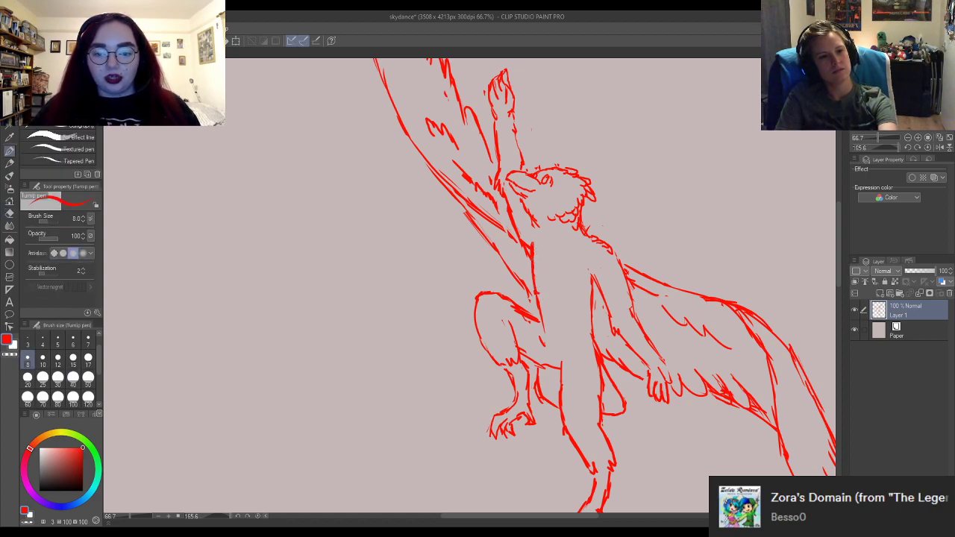
# Extend the belly line down past the raised thigh and thin the heavy strokes along the thigh's upper edge.
pyautogui.press('e')
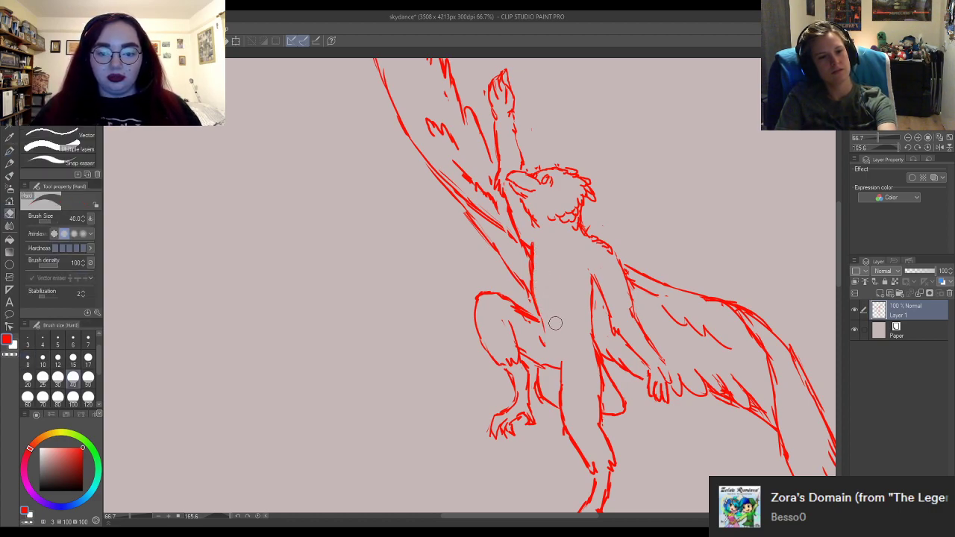
pyautogui.press('p')
pyautogui.moveTo(547, 317); pyautogui.dragTo(549, 332)
pyautogui.press('e')
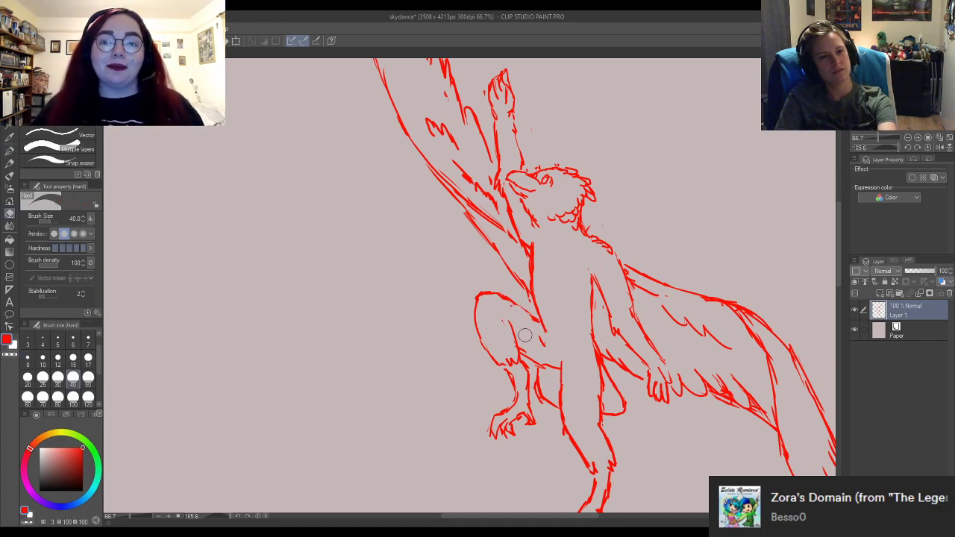
pyautogui.press('p')
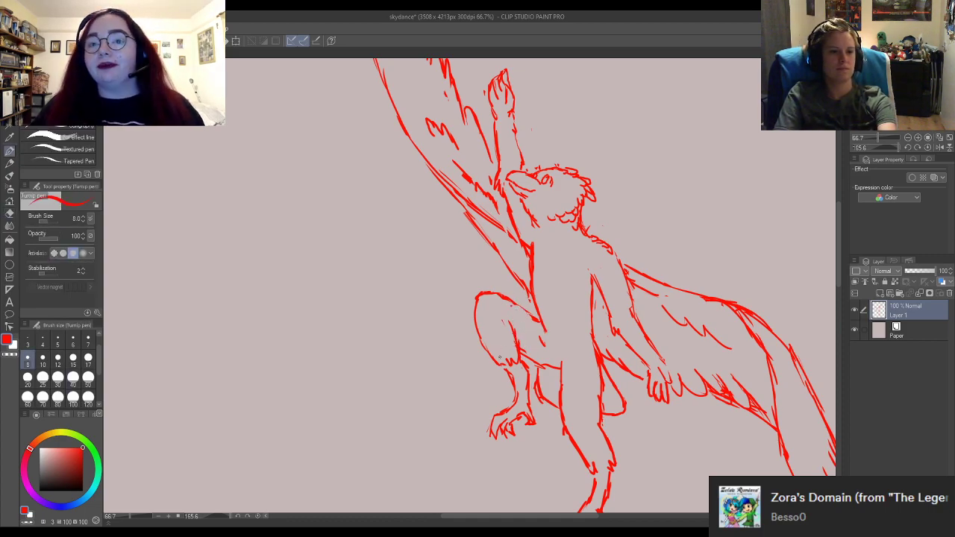
# Redraw the raised leg's knee and front thigh contour closer to the body, erasing the old bulging outline.
pyautogui.moveTo(500, 360); pyautogui.dragTo(485, 312)
pyautogui.moveTo(489, 346)
pyautogui.mouseDown()
pyautogui.moveTo(481, 297)
pyautogui.moveTo(514, 352)
pyautogui.mouseUp()
pyautogui.moveTo(514, 319)
pyautogui.mouseDown()
pyautogui.moveTo(515, 347)
pyautogui.moveTo(491, 328)
pyautogui.moveTo(480, 287)
pyautogui.mouseUp()
pyautogui.press('e')
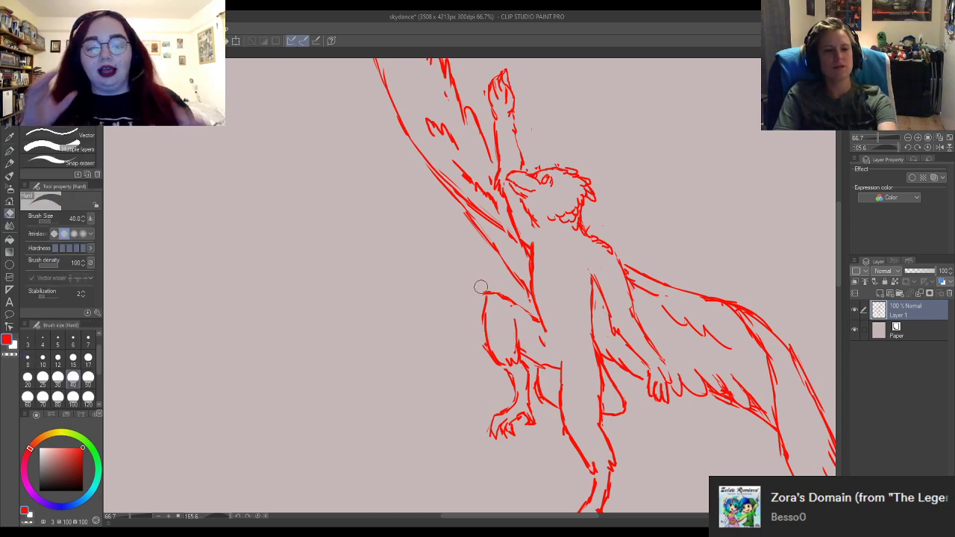
pyautogui.press('p')
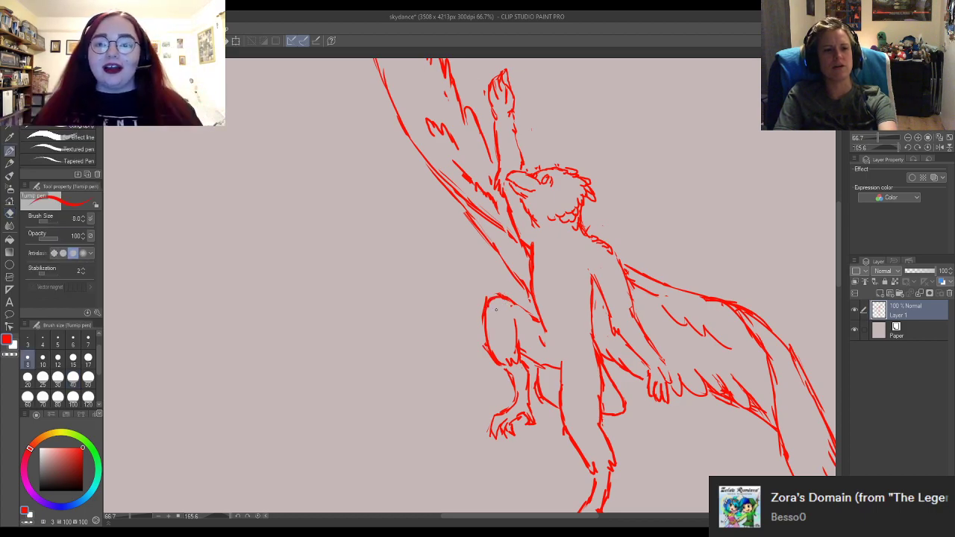
pyautogui.press('e')
pyautogui.moveTo(485, 350); pyautogui.dragTo(473, 316)
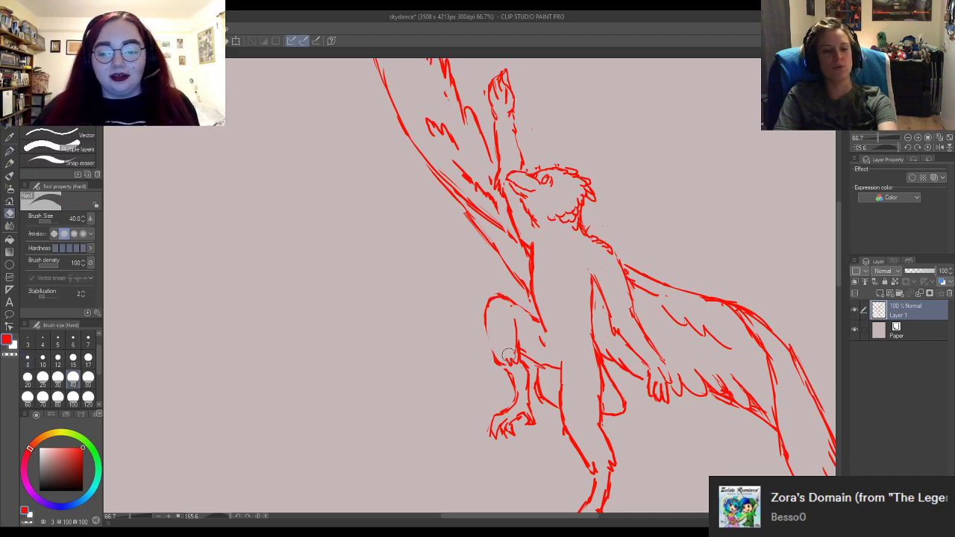
pyautogui.press('p')
pyautogui.moveTo(495, 359); pyautogui.dragTo(482, 312)
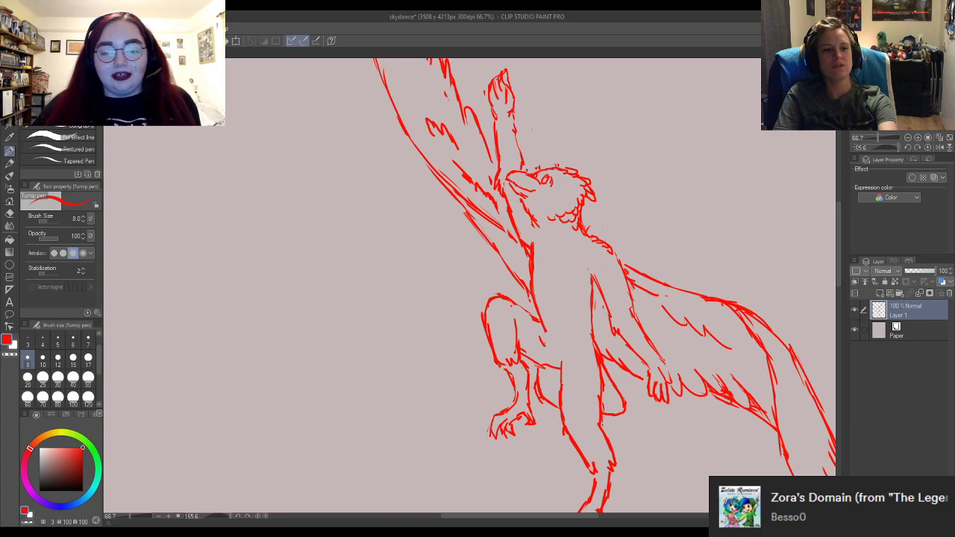
# Rework the feathered end of the raised thigh and erase the upper part of the shin beneath it.
pyautogui.press('e')
pyautogui.moveTo(501, 382)
pyautogui.mouseDown()
pyautogui.moveTo(494, 347)
pyautogui.moveTo(497, 355)
pyautogui.moveTo(511, 341)
pyautogui.moveTo(524, 356)
pyautogui.moveTo(496, 362)
pyautogui.mouseUp()
pyautogui.press('p')
pyautogui.press('e')
pyautogui.press('p')
pyautogui.press('e')
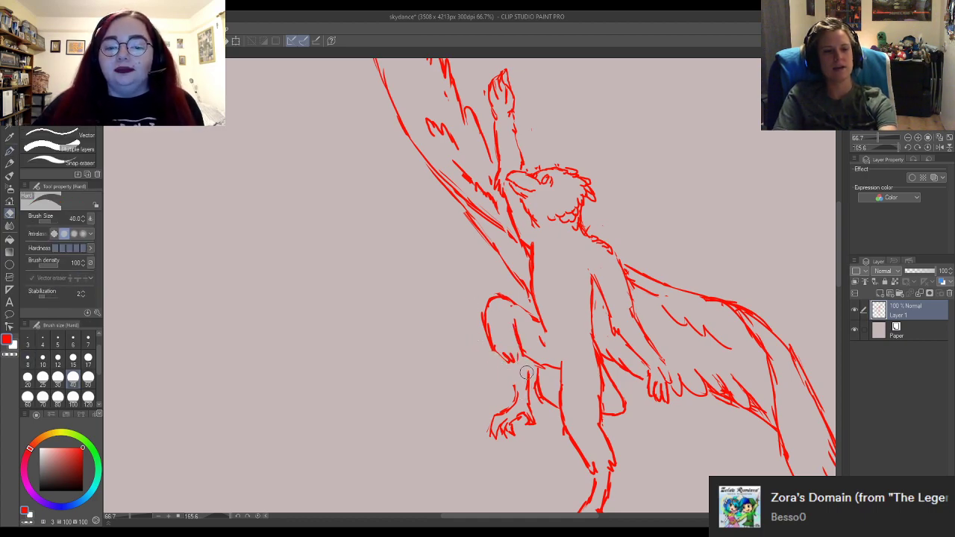
pyautogui.press('p')
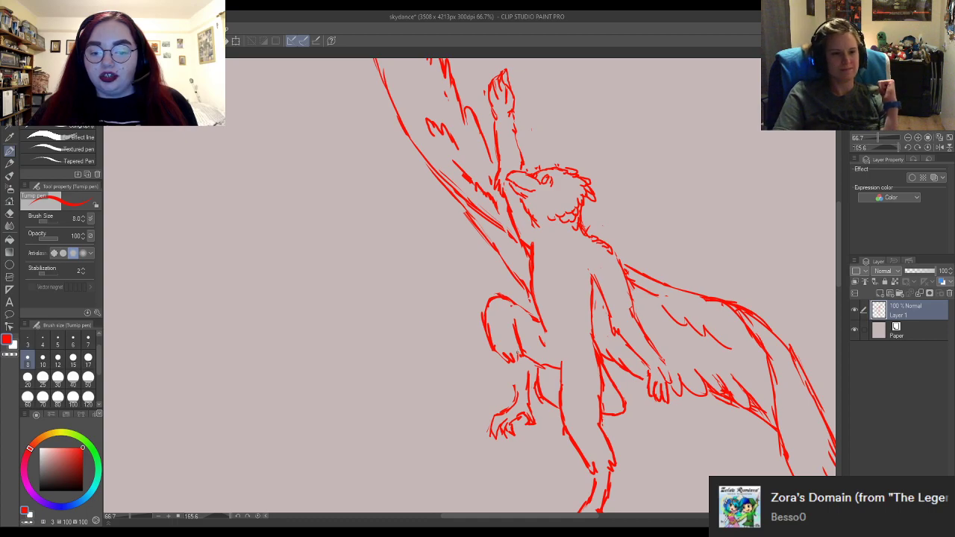
# Redraw the upper shin line of the raised leg and replace the doubled front thigh contour with a cleaner curve.
pyautogui.moveTo(518, 373)
pyautogui.mouseDown()
pyautogui.moveTo(515, 394)
pyautogui.moveTo(531, 393)
pyautogui.moveTo(501, 357)
pyautogui.mouseUp()
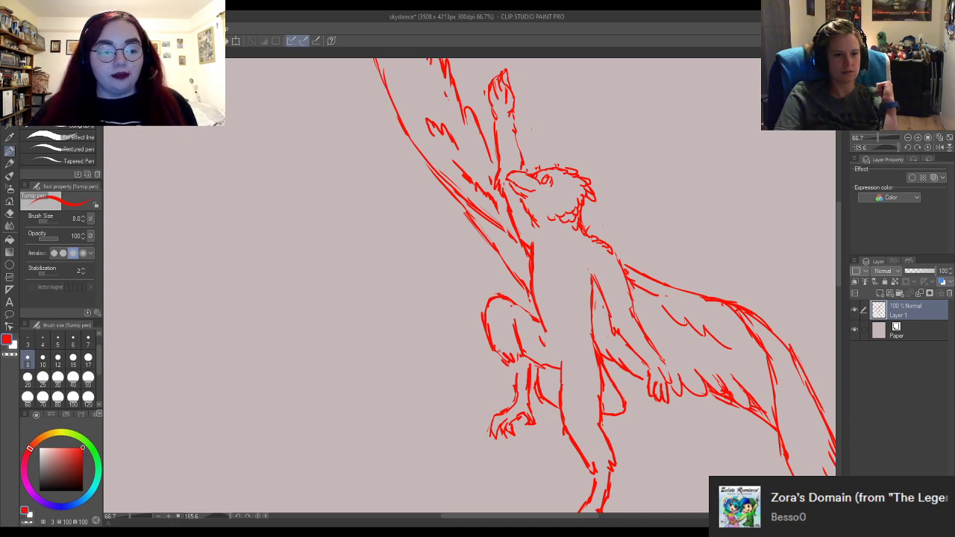
pyautogui.hotkey('ctrl', 'z')
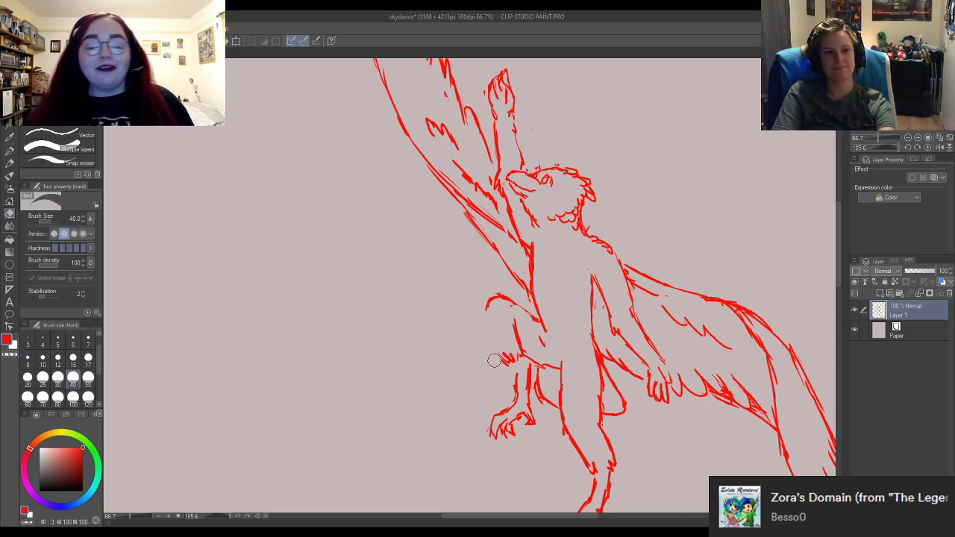
pyautogui.moveTo(488, 303); pyautogui.dragTo(499, 359)
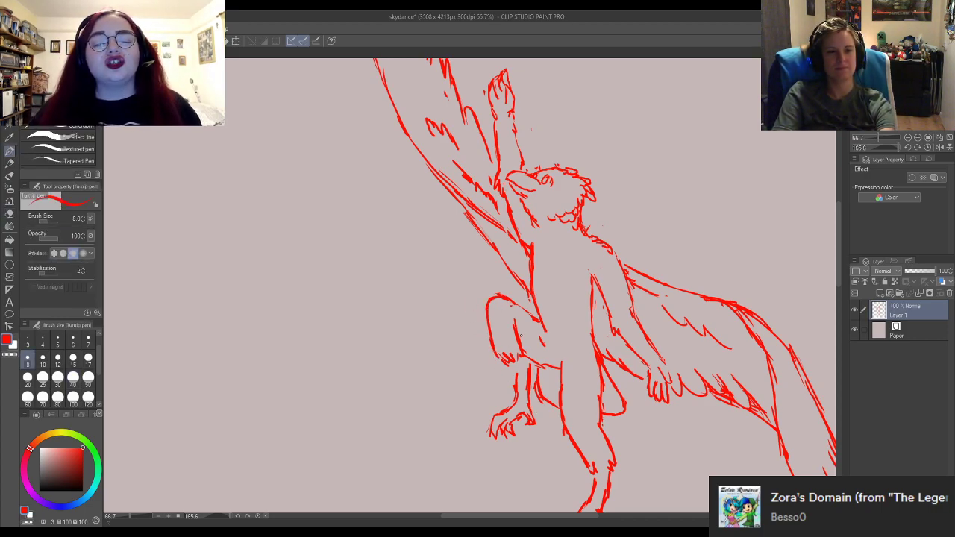
pyautogui.press('e')
pyautogui.moveTo(514, 318)
pyautogui.mouseDown()
pyautogui.moveTo(498, 313)
pyautogui.moveTo(489, 336)
pyautogui.moveTo(494, 307)
pyautogui.moveTo(502, 319)
pyautogui.moveTo(488, 329)
pyautogui.moveTo(516, 387)
pyautogui.moveTo(511, 409)
pyautogui.moveTo(498, 402)
pyautogui.mouseUp()
pyautogui.press('e')
pyautogui.press('e')
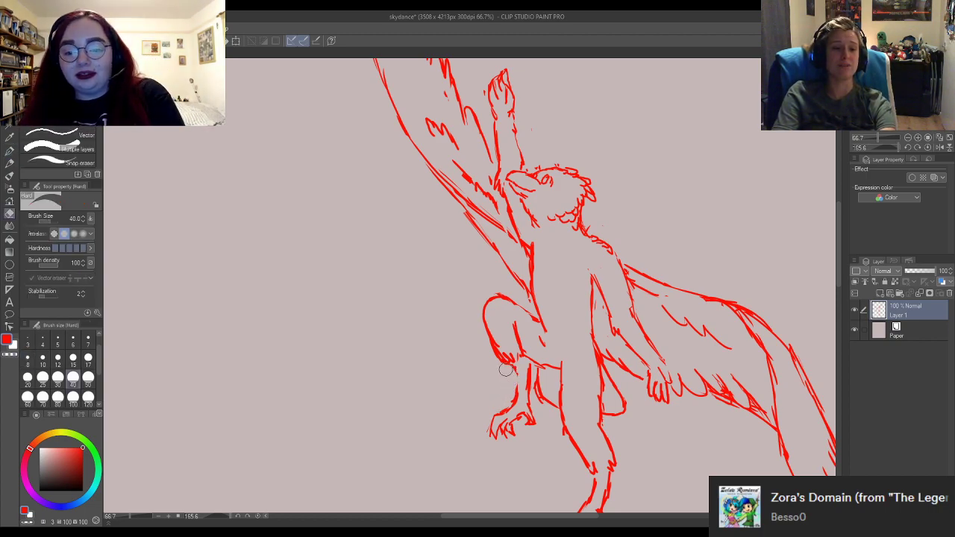
# Erase the feather strokes ending the raised thigh, and redraw them as a ragged fringe with the shin running down to the foot.
pyautogui.moveTo(505, 365); pyautogui.dragTo(515, 373)
pyautogui.press('p')
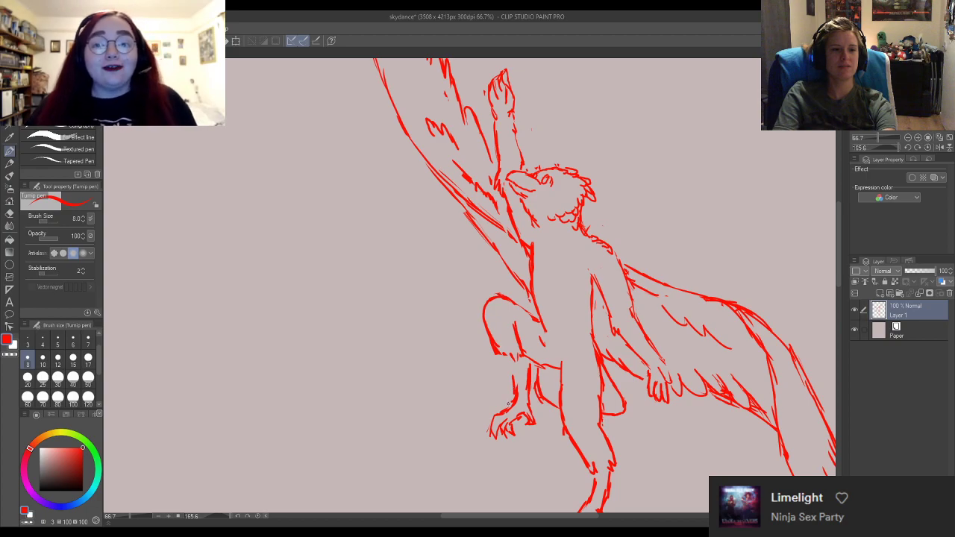
pyautogui.moveTo(520, 405)
pyautogui.mouseDown()
pyautogui.moveTo(490, 342)
pyautogui.moveTo(530, 365)
pyautogui.mouseUp()
pyautogui.press('p')
pyautogui.press('e')
pyautogui.press('p')
pyautogui.scroll(-3, 574, 386)
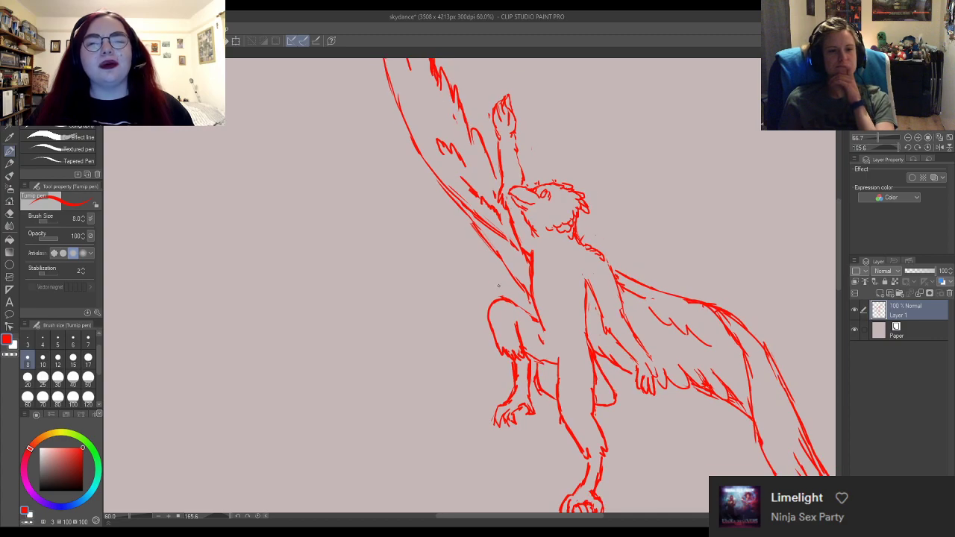
pyautogui.press('-')
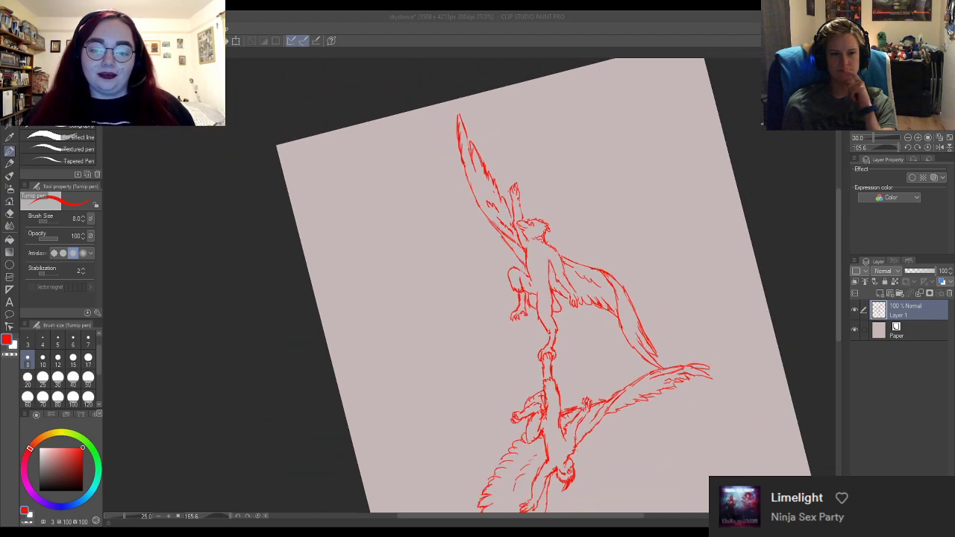
pyautogui.scroll(-1, 547, 287)
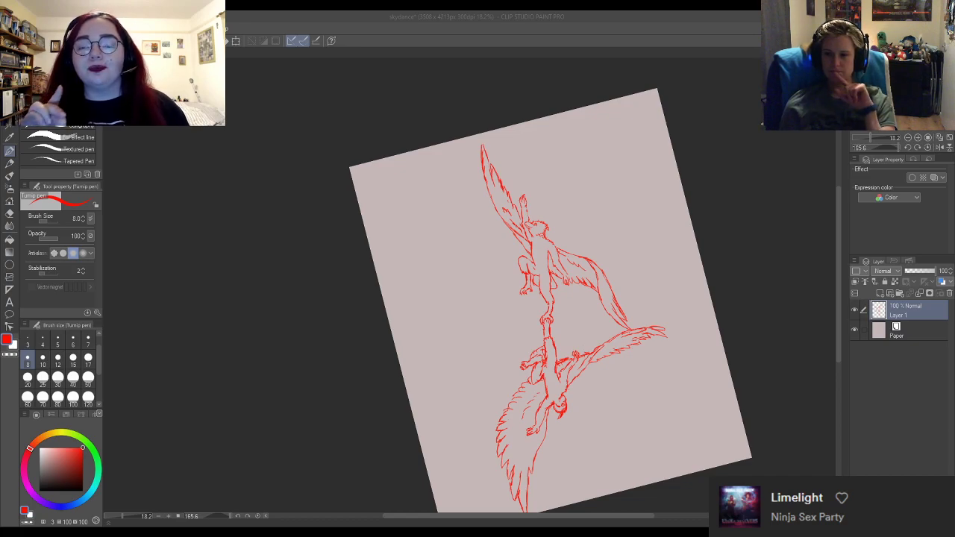
pyautogui.scroll(5, 522, 252)
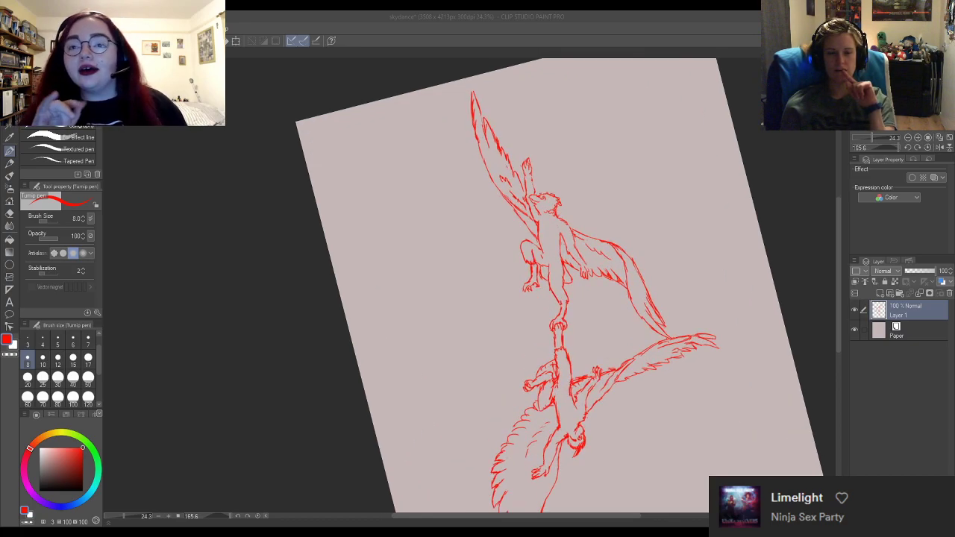
# Sketch a curved neckline across the upper creature's chest, and outline the shoulder strap and back edge of a sleeveless top.
pyautogui.scroll(1, 507, 217)
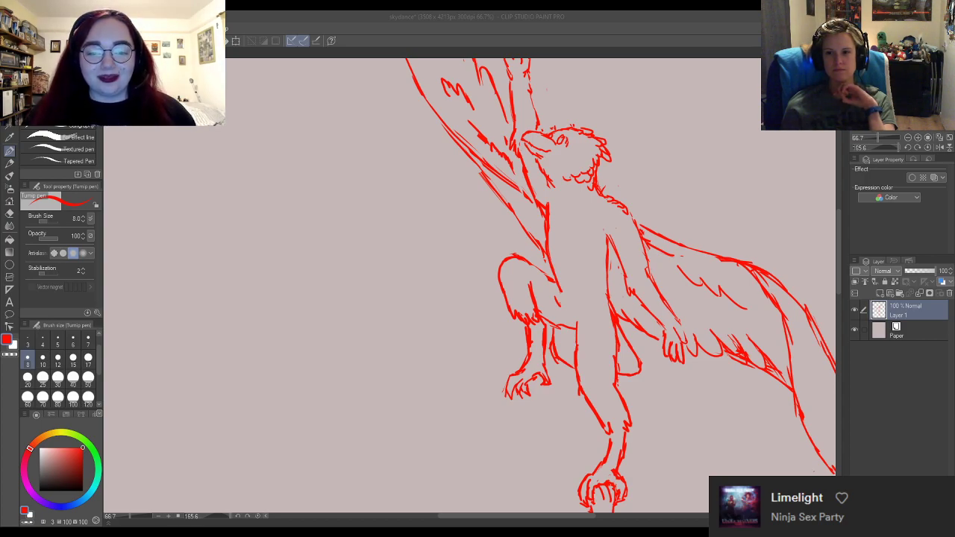
pyautogui.scroll(3, 601, 288)
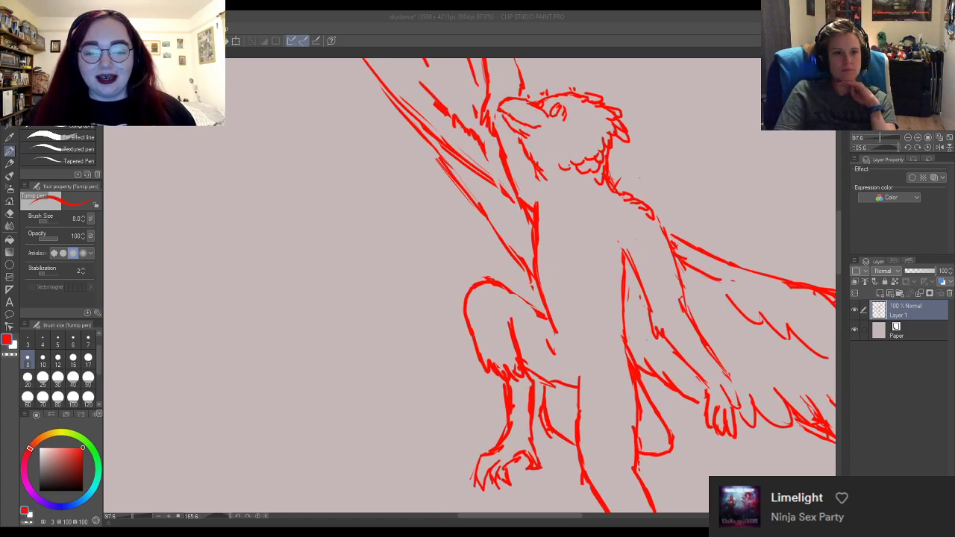
pyautogui.moveTo(608, 202); pyautogui.dragTo(593, 232)
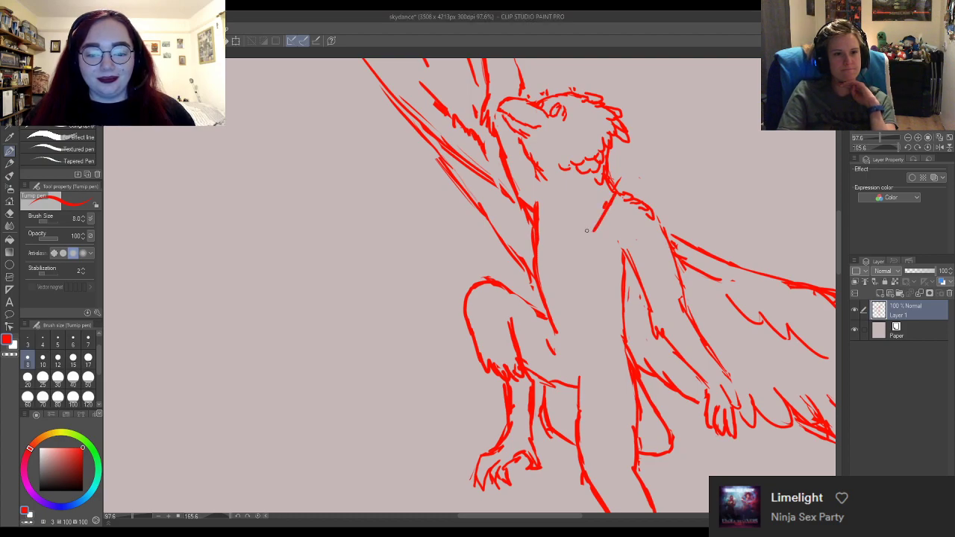
pyautogui.moveTo(543, 177)
pyautogui.mouseDown()
pyautogui.moveTo(540, 202)
pyautogui.moveTo(558, 230)
pyautogui.moveTo(559, 216)
pyautogui.moveTo(591, 214)
pyautogui.moveTo(629, 184)
pyautogui.moveTo(603, 215)
pyautogui.mouseUp()
pyautogui.moveTo(621, 183)
pyautogui.mouseDown()
pyautogui.moveTo(614, 197)
pyautogui.moveTo(620, 174)
pyautogui.mouseUp()
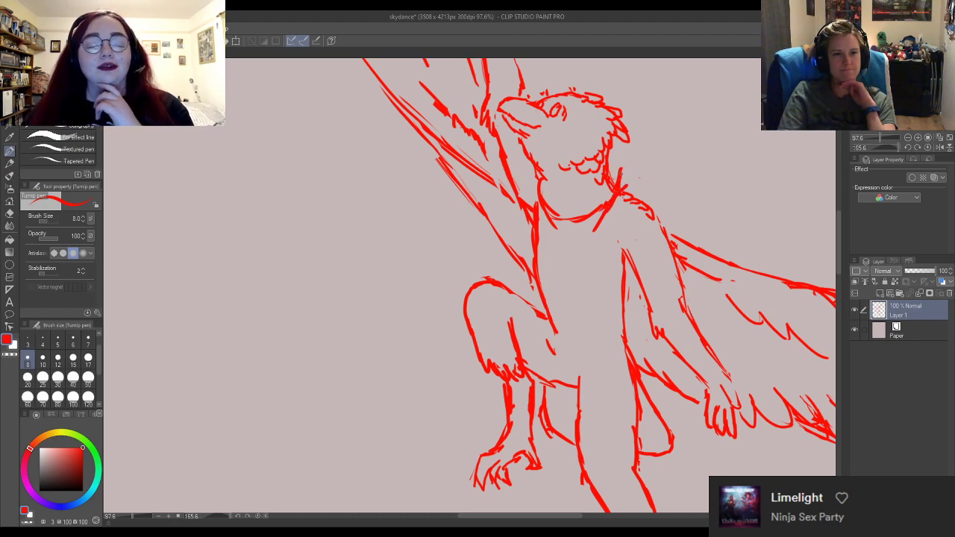
pyautogui.moveTo(619, 150)
pyautogui.mouseDown()
pyautogui.moveTo(610, 173)
pyautogui.moveTo(634, 177)
pyautogui.moveTo(638, 162)
pyautogui.moveTo(639, 199)
pyautogui.moveTo(616, 310)
pyautogui.mouseUp()
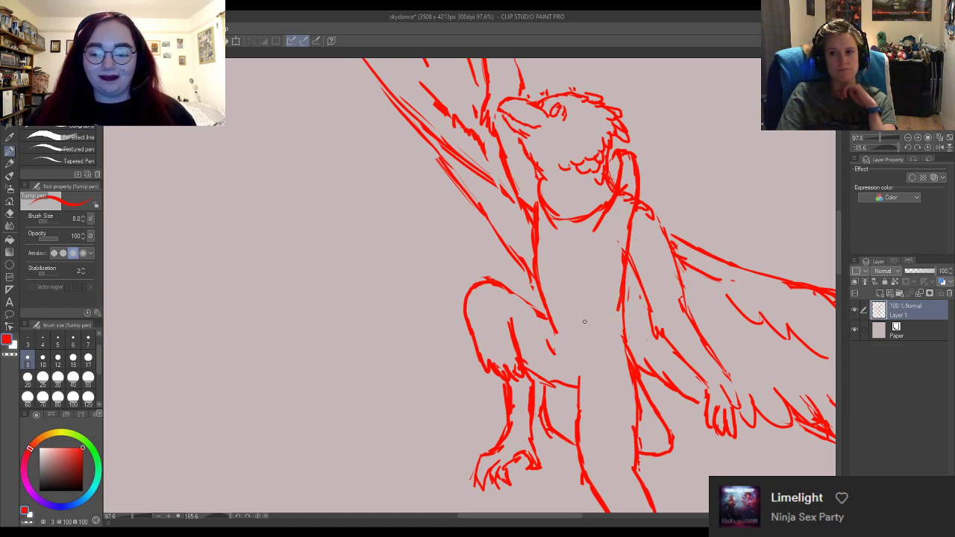
# Draw a curved waistband between the top and the hips with two parallel lines, erasing the stray strokes at its front corner.
pyautogui.moveTo(546, 305)
pyautogui.mouseDown()
pyautogui.moveTo(592, 314)
pyautogui.moveTo(572, 322)
pyautogui.moveTo(625, 299)
pyautogui.mouseUp()
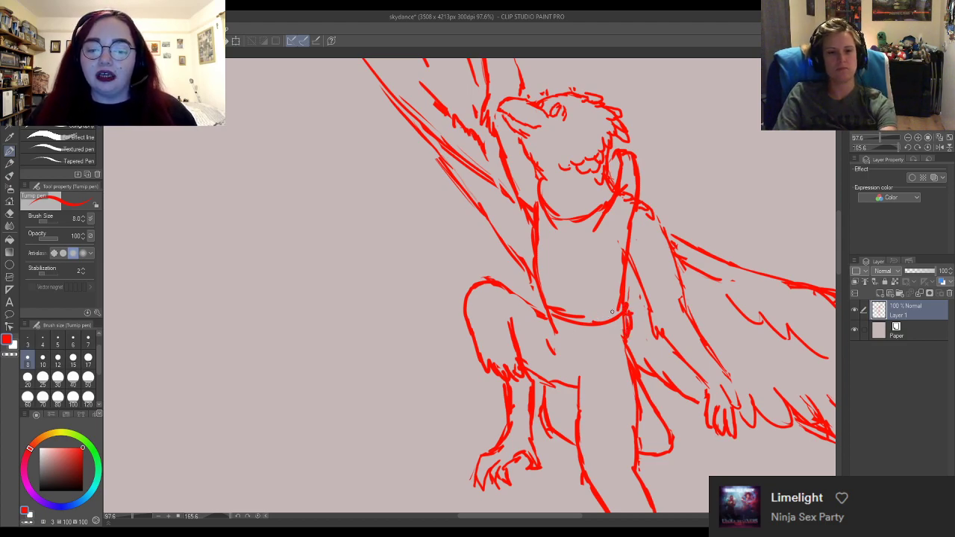
pyautogui.press('e')
pyautogui.moveTo(625, 319)
pyautogui.mouseDown()
pyautogui.moveTo(632, 332)
pyautogui.moveTo(626, 321)
pyautogui.moveTo(621, 344)
pyautogui.moveTo(553, 335)
pyautogui.mouseUp()
pyautogui.press('p')
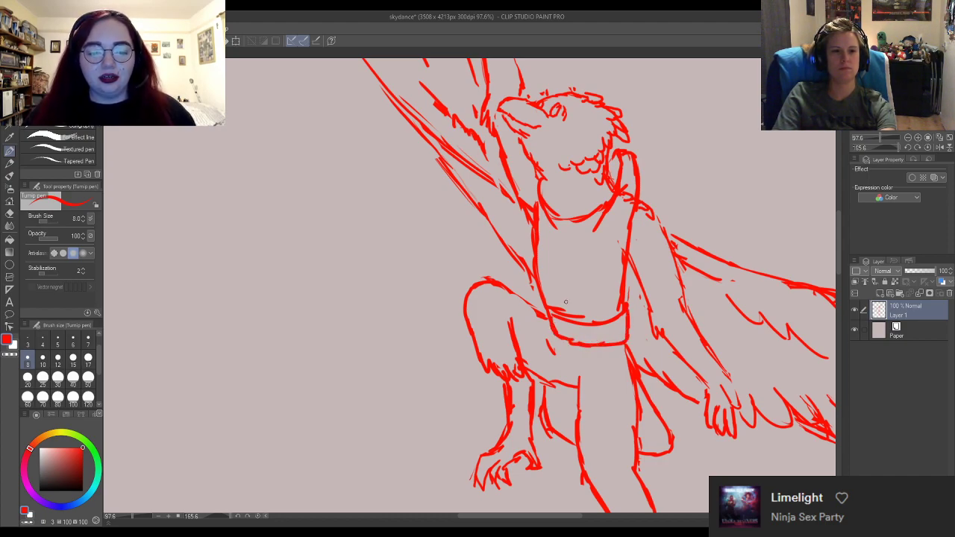
pyautogui.press('e')
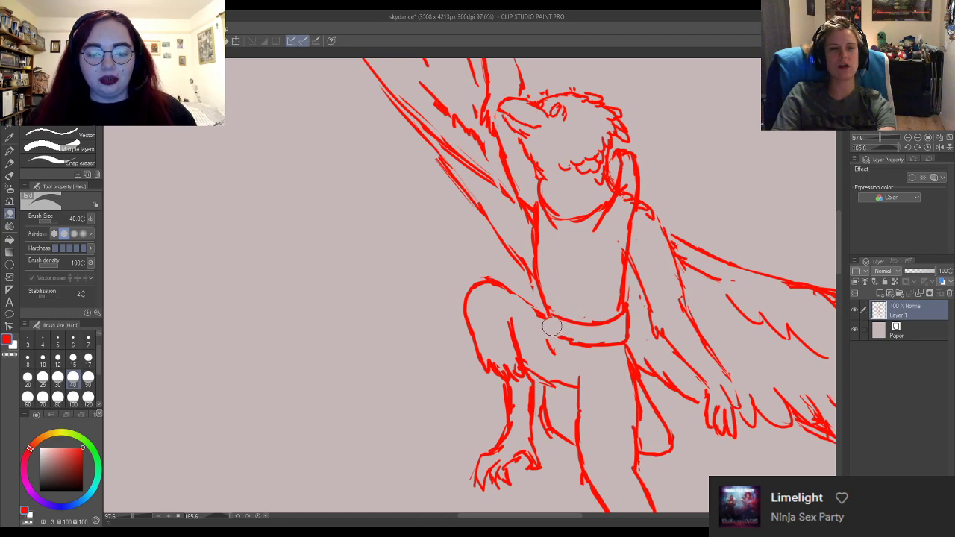
pyautogui.moveTo(551, 327)
pyautogui.mouseDown()
pyautogui.moveTo(561, 339)
pyautogui.moveTo(549, 319)
pyautogui.moveTo(557, 321)
pyautogui.mouseUp()
pyautogui.press('p')
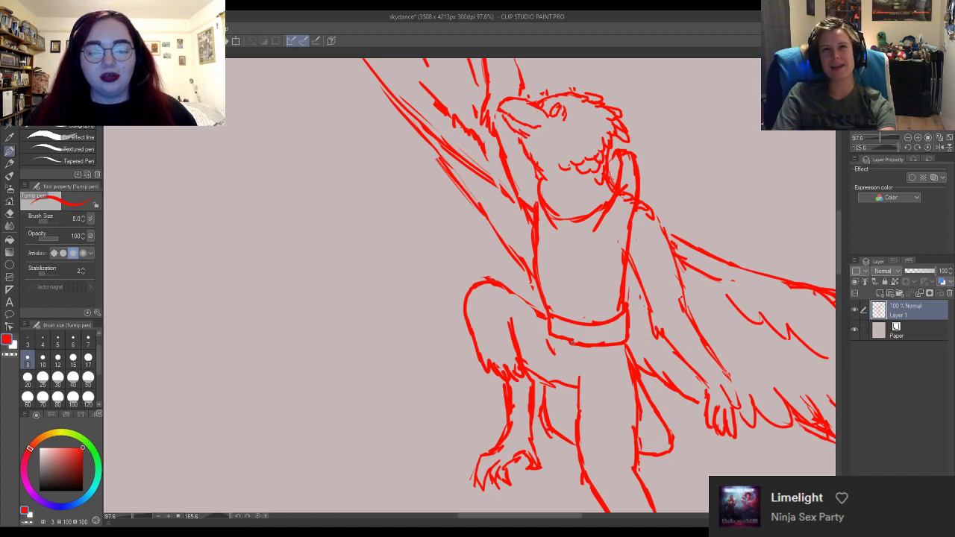
# Square off the upper end of the shoulder strap behind the neck, and erase the low neckline across the chest.
pyautogui.press('e')
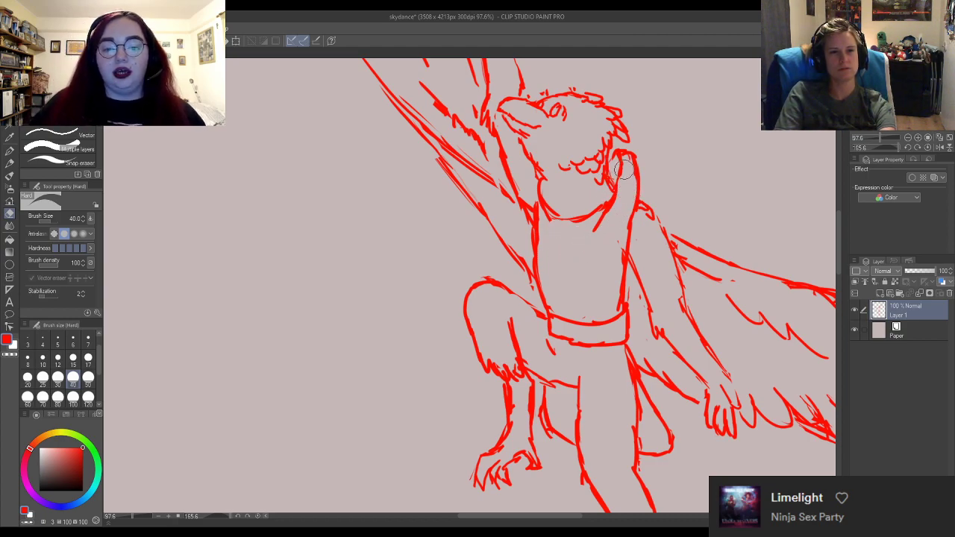
pyautogui.press('p')
pyautogui.moveTo(622, 163)
pyautogui.mouseDown()
pyautogui.moveTo(618, 185)
pyautogui.moveTo(622, 147)
pyautogui.moveTo(637, 154)
pyautogui.moveTo(635, 173)
pyautogui.mouseUp()
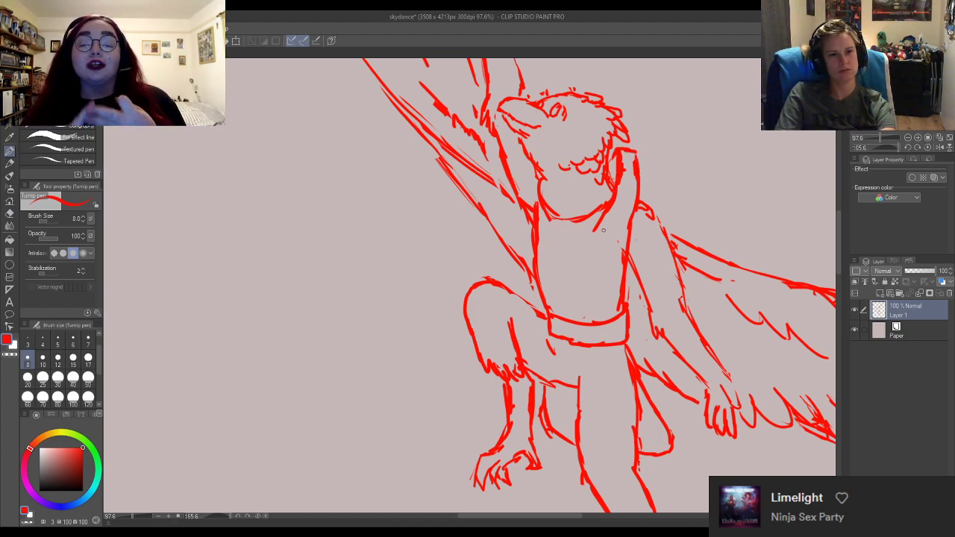
pyautogui.press('e')
pyautogui.moveTo(593, 195)
pyautogui.mouseDown()
pyautogui.moveTo(550, 202)
pyautogui.moveTo(554, 211)
pyautogui.mouseUp()
pyautogui.press('p')
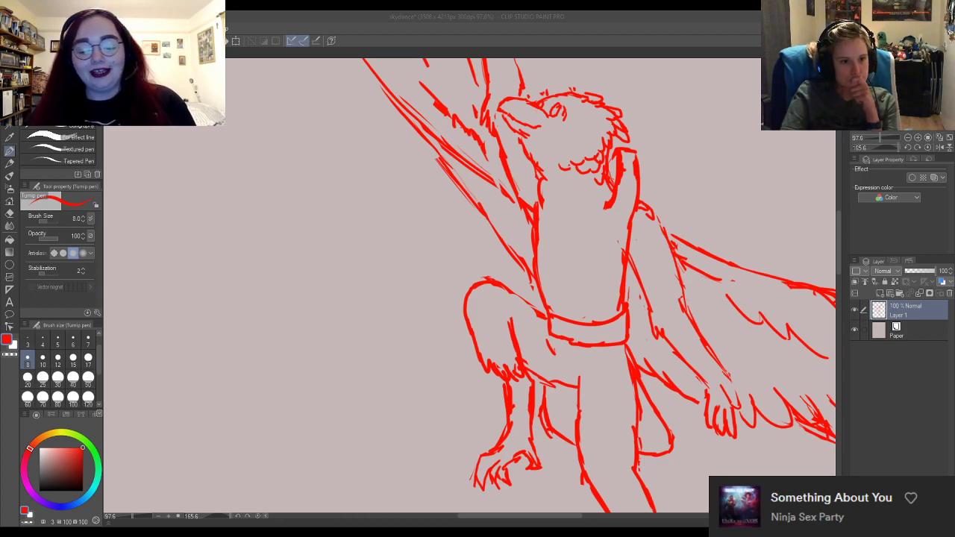
# Redraw the front edge of the shoulder strap as a single line, and curve a higher neckline just beneath the throat.
pyautogui.moveTo(612, 169); pyautogui.dragTo(608, 202)
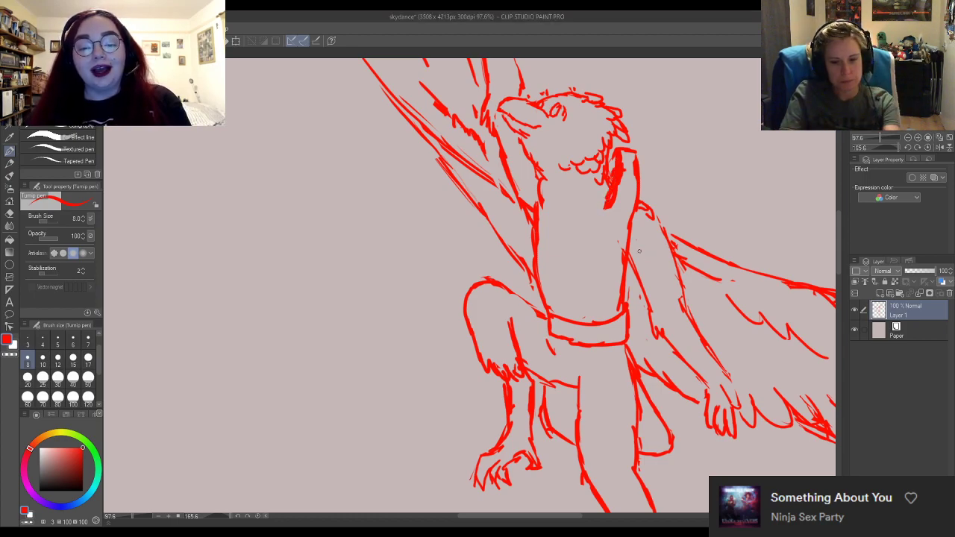
pyautogui.press('e')
pyautogui.moveTo(628, 160); pyautogui.dragTo(614, 222)
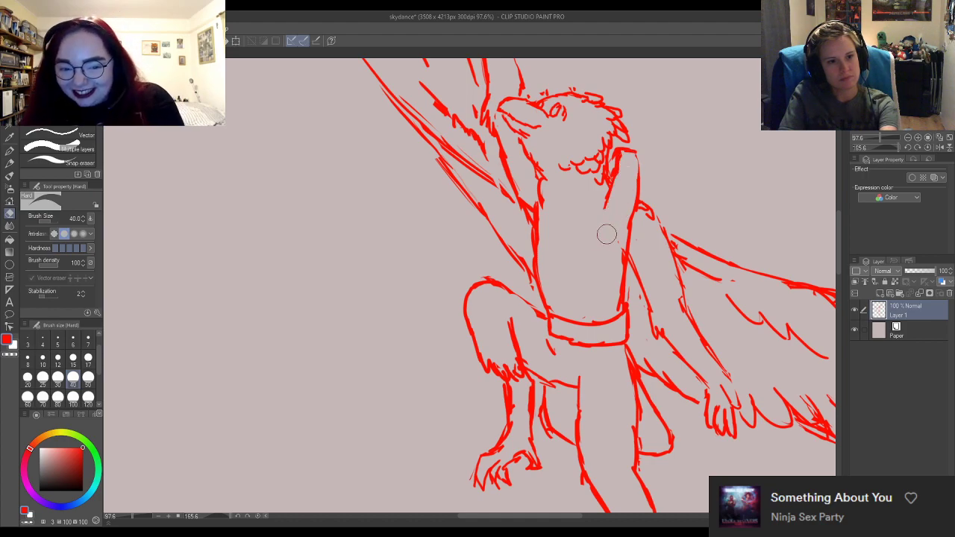
pyautogui.press('p')
pyautogui.moveTo(612, 182); pyautogui.dragTo(603, 199)
pyautogui.press('e')
pyautogui.moveTo(626, 157)
pyautogui.mouseDown()
pyautogui.moveTo(597, 228)
pyautogui.moveTo(603, 192)
pyautogui.moveTo(597, 205)
pyautogui.moveTo(533, 170)
pyautogui.moveTo(535, 187)
pyautogui.moveTo(554, 187)
pyautogui.mouseUp()
pyautogui.press('p')
pyautogui.press('e')
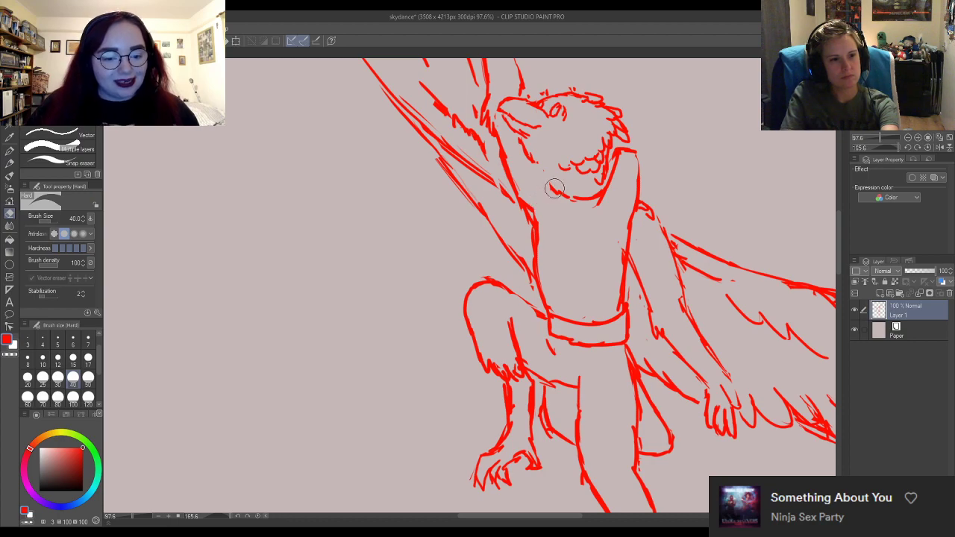
# Tidy the junction of neckline and strap, and extend the front edge of the top up to the throat.
pyautogui.click(9, 162)
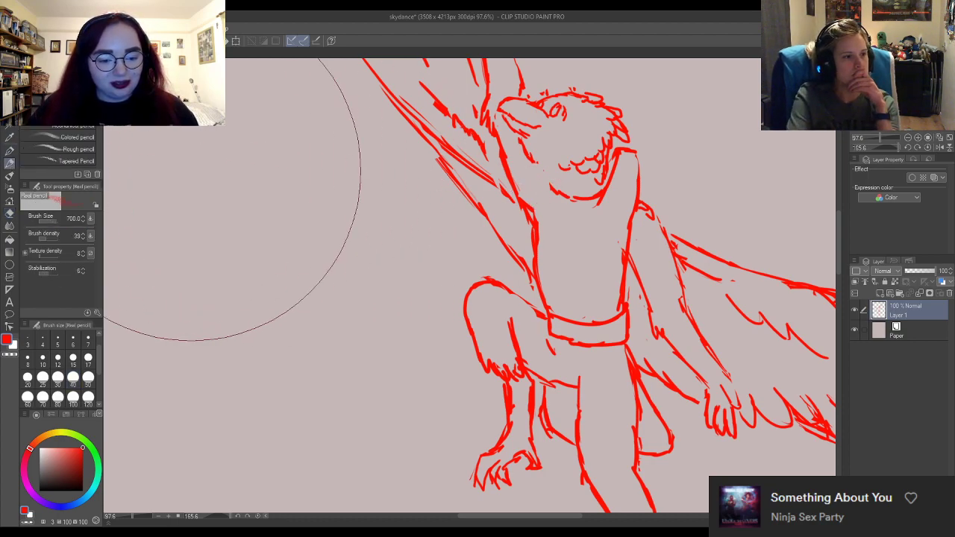
pyautogui.click(9, 150)
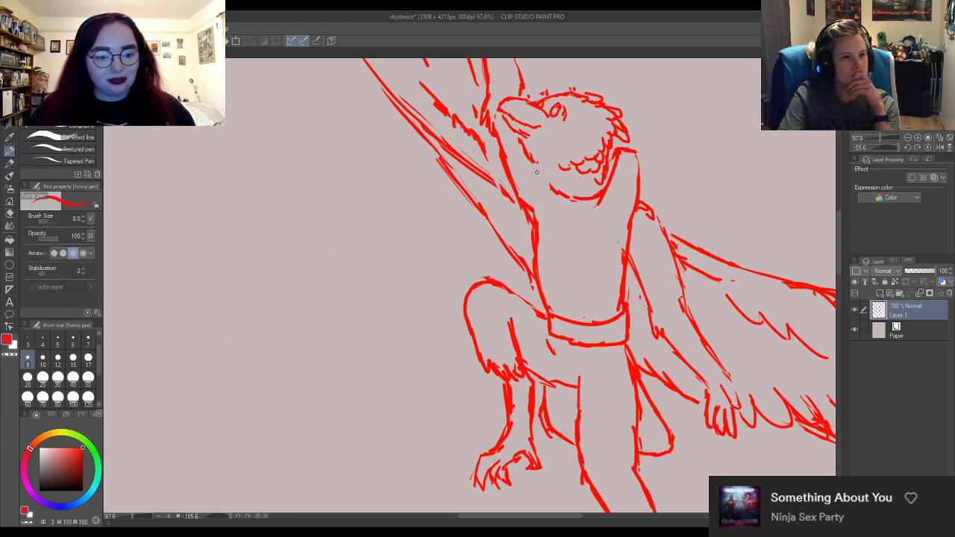
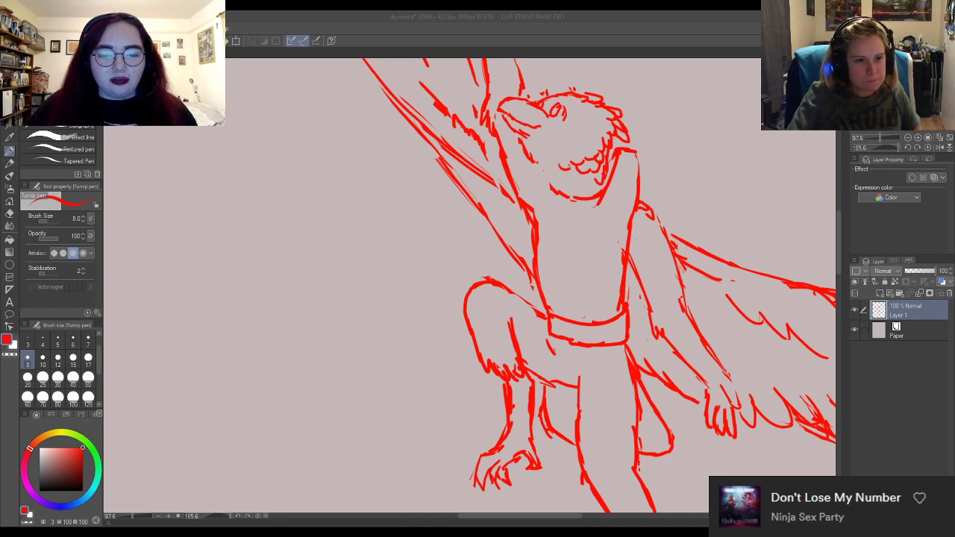
pyautogui.moveTo(601, 197)
pyautogui.mouseDown()
pyautogui.moveTo(586, 217)
pyautogui.moveTo(592, 211)
pyautogui.mouseUp()
pyautogui.press('e')
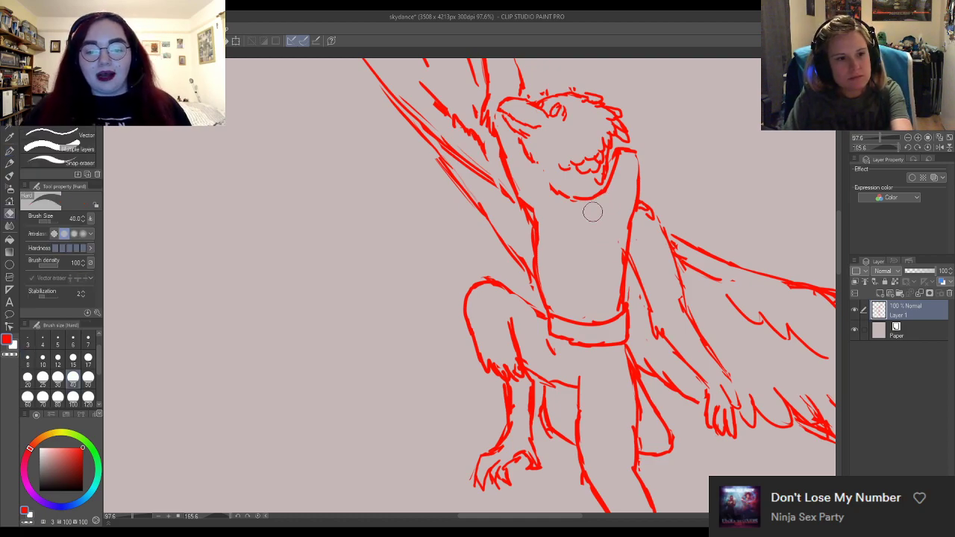
pyautogui.press('p')
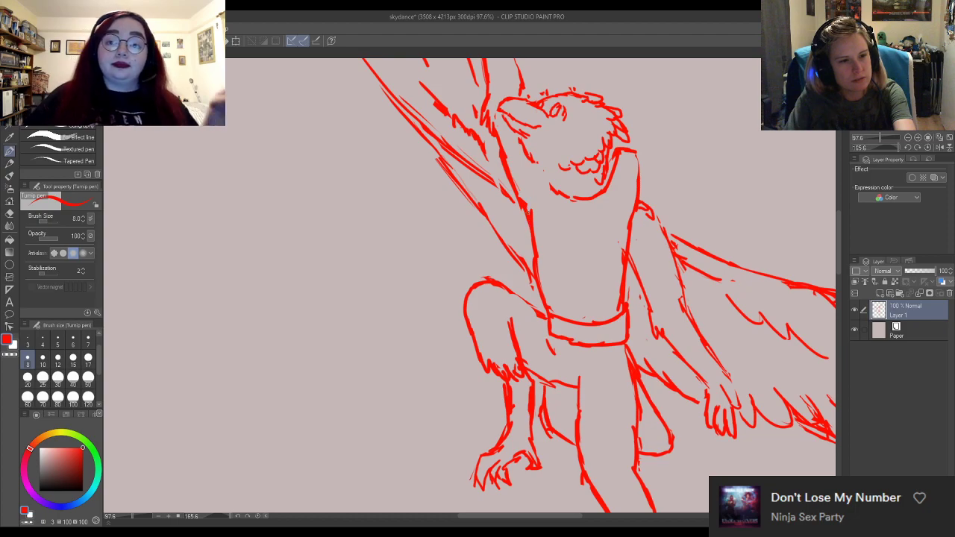
pyautogui.moveTo(528, 215)
pyautogui.mouseDown()
pyautogui.moveTo(530, 177)
pyautogui.moveTo(531, 197)
pyautogui.moveTo(549, 168)
pyautogui.moveTo(533, 175)
pyautogui.mouseUp()
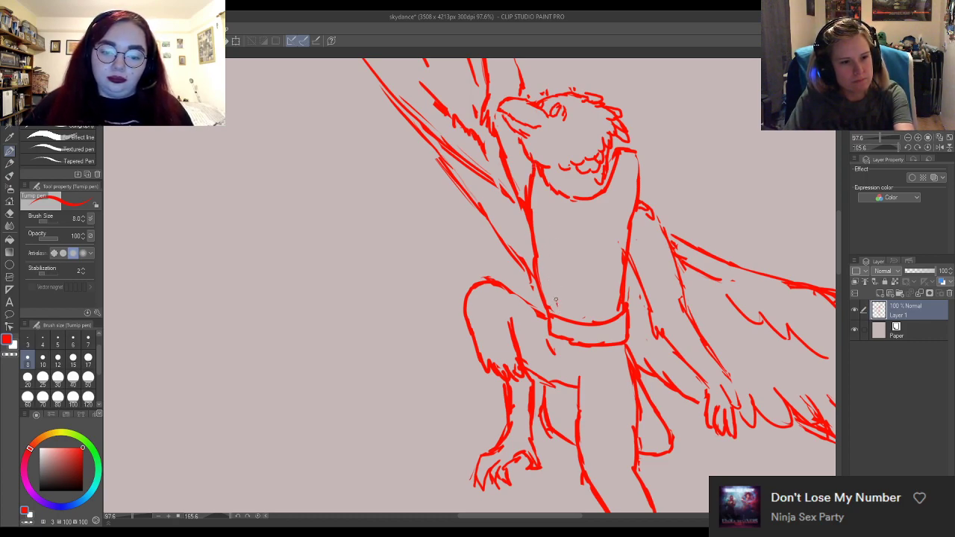
# Add two vertical lines on the lower torso, and cut a slanted opening into the waistband's rear side, erasing the old edge.
pyautogui.moveTo(555, 303); pyautogui.dragTo(553, 263)
pyautogui.moveTo(604, 300); pyautogui.dragTo(610, 258)
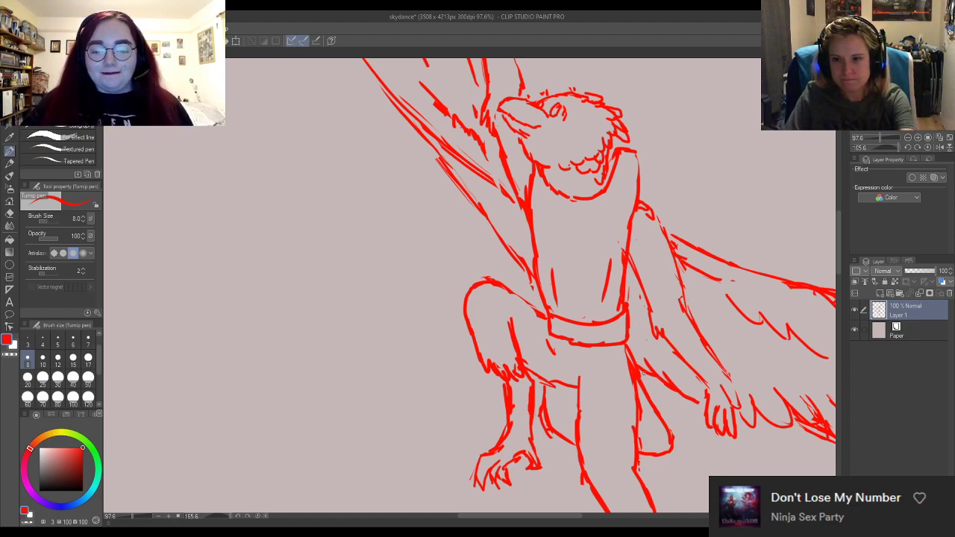
pyautogui.moveTo(590, 348)
pyautogui.mouseDown()
pyautogui.moveTo(615, 316)
pyautogui.moveTo(593, 347)
pyautogui.moveTo(622, 269)
pyautogui.mouseUp()
pyautogui.moveTo(627, 273)
pyautogui.mouseDown()
pyautogui.moveTo(636, 262)
pyautogui.moveTo(633, 332)
pyautogui.moveTo(619, 309)
pyautogui.moveTo(611, 339)
pyautogui.moveTo(625, 348)
pyautogui.mouseUp()
pyautogui.press('e')
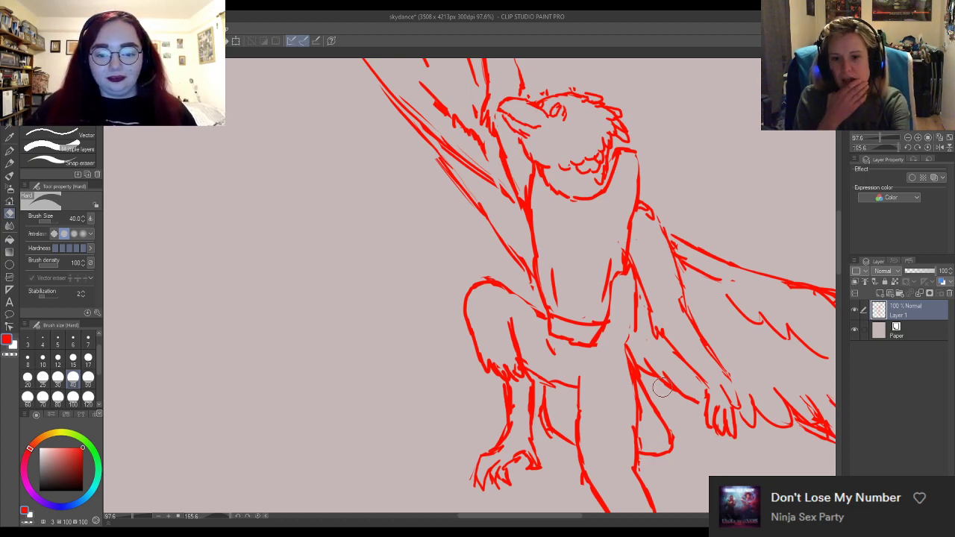
pyautogui.press('p')
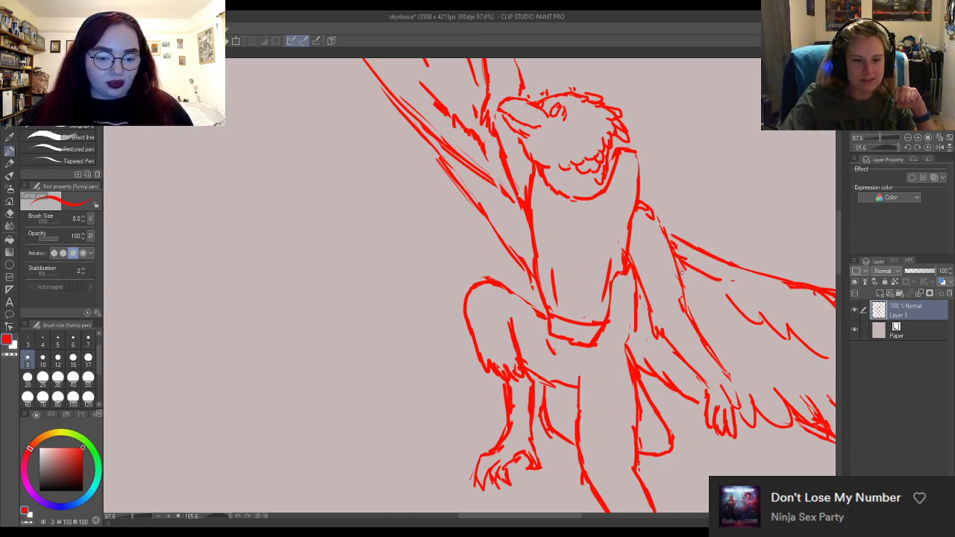
pyautogui.press('e')
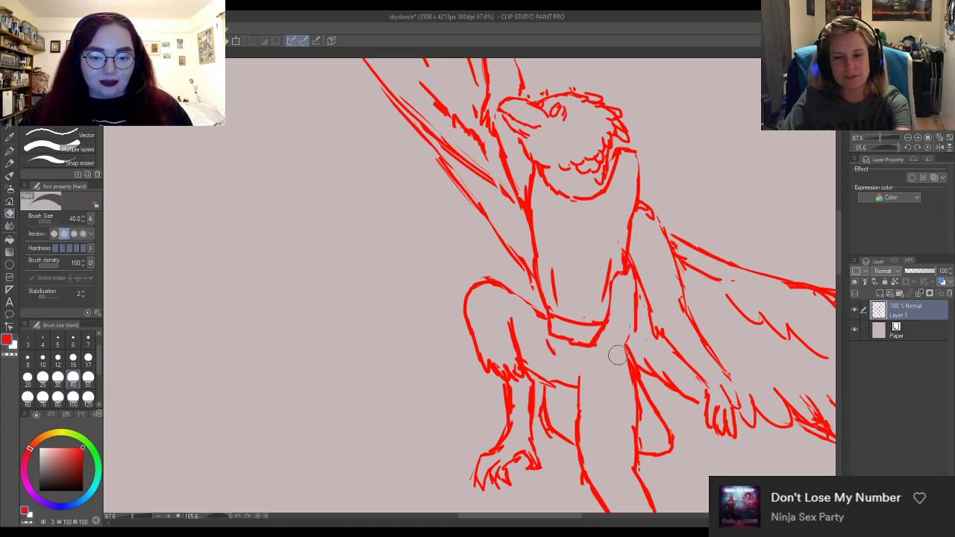
pyautogui.press('p')
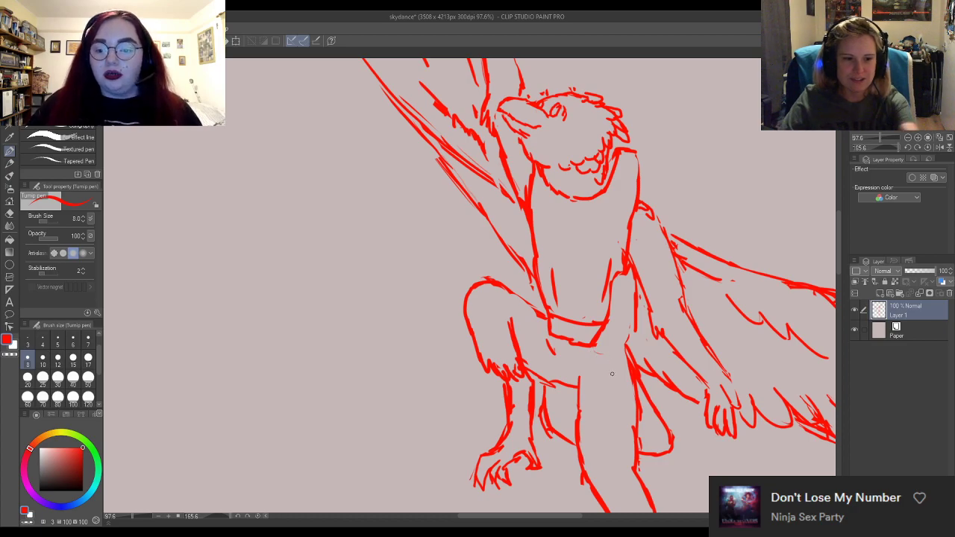
# Close the rear side panel with a rounded lower edge over the hip, and redraw its inner edge as one line.
pyautogui.moveTo(590, 350)
pyautogui.mouseDown()
pyautogui.moveTo(623, 353)
pyautogui.moveTo(627, 367)
pyautogui.moveTo(600, 355)
pyautogui.moveTo(638, 326)
pyautogui.mouseUp()
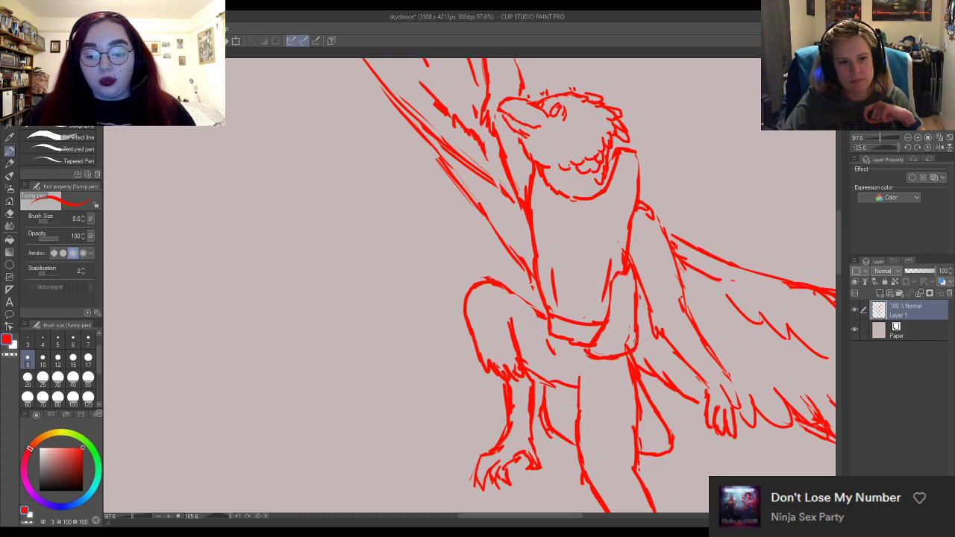
pyautogui.press('e')
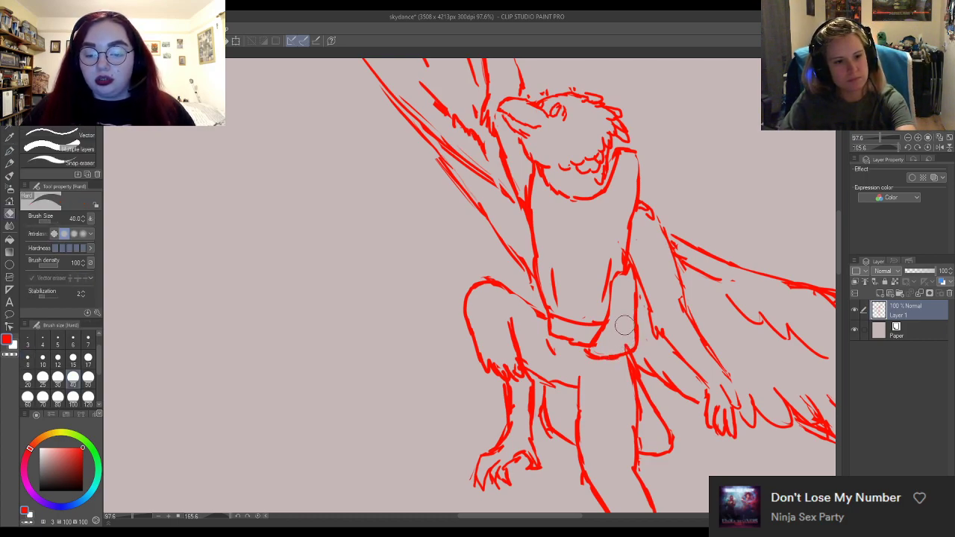
pyautogui.moveTo(618, 312)
pyautogui.mouseDown()
pyautogui.moveTo(620, 267)
pyautogui.moveTo(620, 280)
pyautogui.moveTo(623, 268)
pyautogui.moveTo(609, 270)
pyautogui.moveTo(604, 313)
pyautogui.mouseUp()
pyautogui.press('p')
pyautogui.press('e')
pyautogui.moveTo(619, 276); pyautogui.dragTo(612, 339)
pyautogui.press('p')
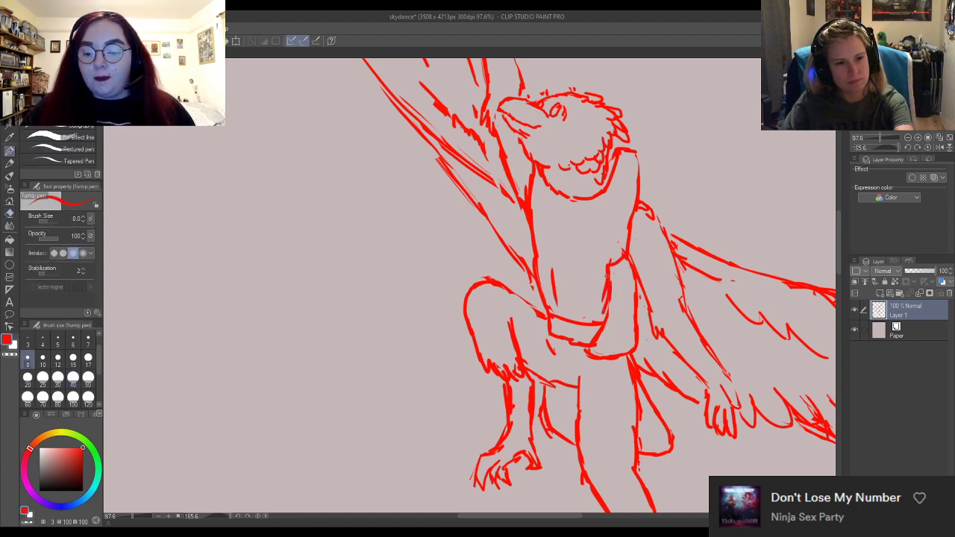
pyautogui.moveTo(606, 302); pyautogui.dragTo(600, 339)
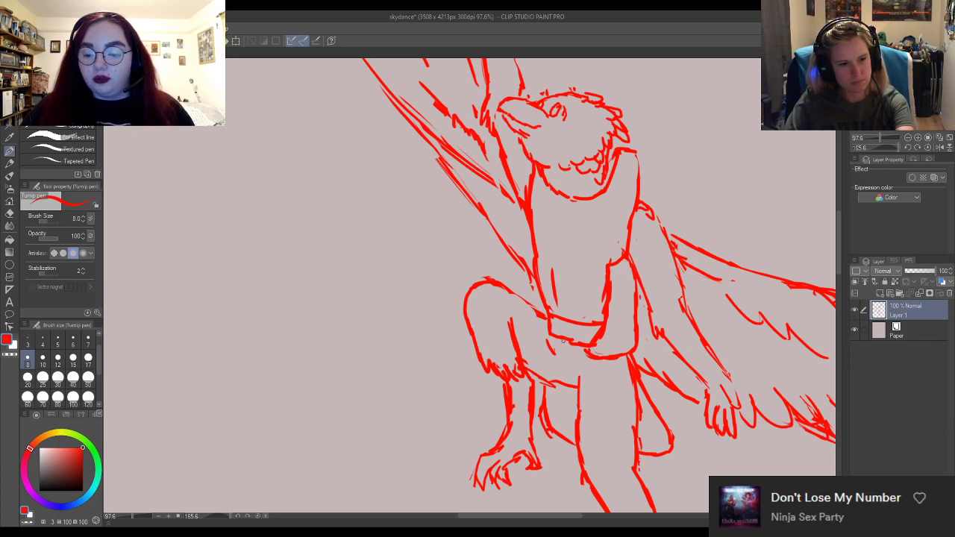
# Draw a matching rounded side panel along the front of the torso down to the thigh, erasing the body lines inside it.
pyautogui.moveTo(539, 316); pyautogui.dragTo(554, 351)
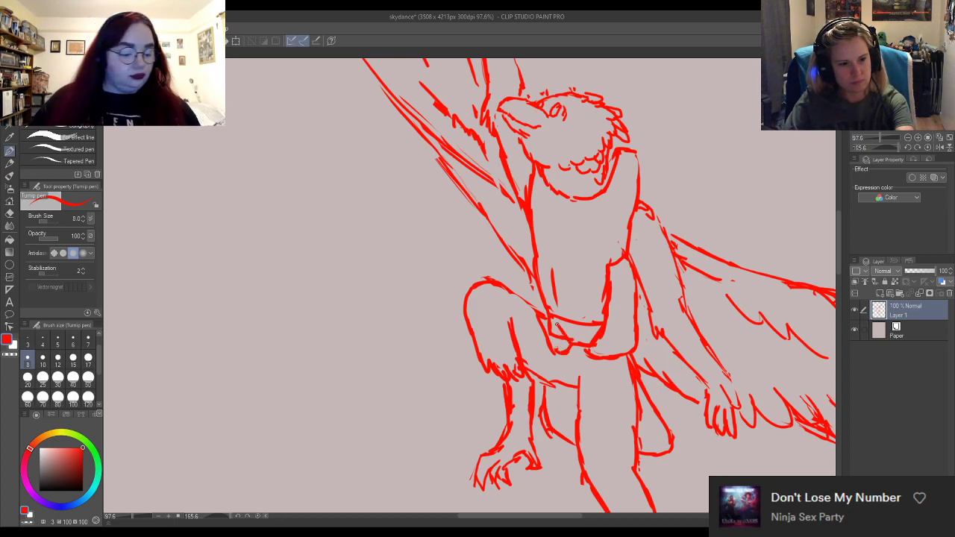
pyautogui.moveTo(561, 332); pyautogui.dragTo(548, 258)
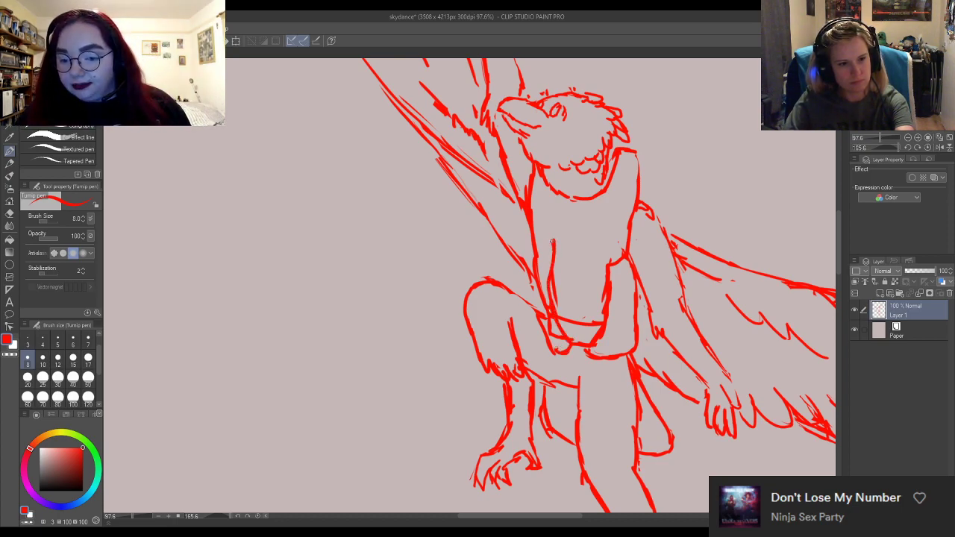
pyautogui.moveTo(551, 225); pyautogui.dragTo(546, 246)
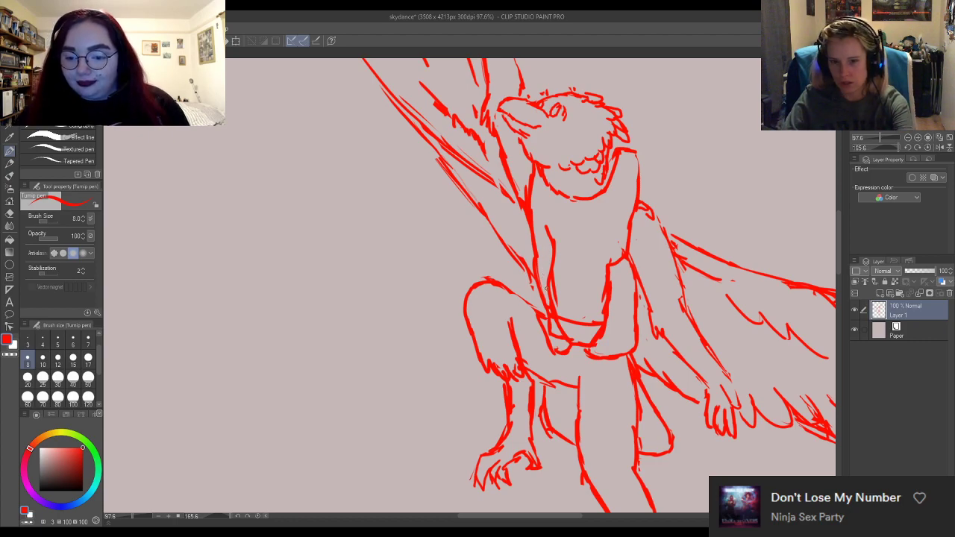
pyautogui.moveTo(530, 227)
pyautogui.mouseDown()
pyautogui.moveTo(522, 249)
pyautogui.moveTo(531, 306)
pyautogui.mouseUp()
pyautogui.press('e')
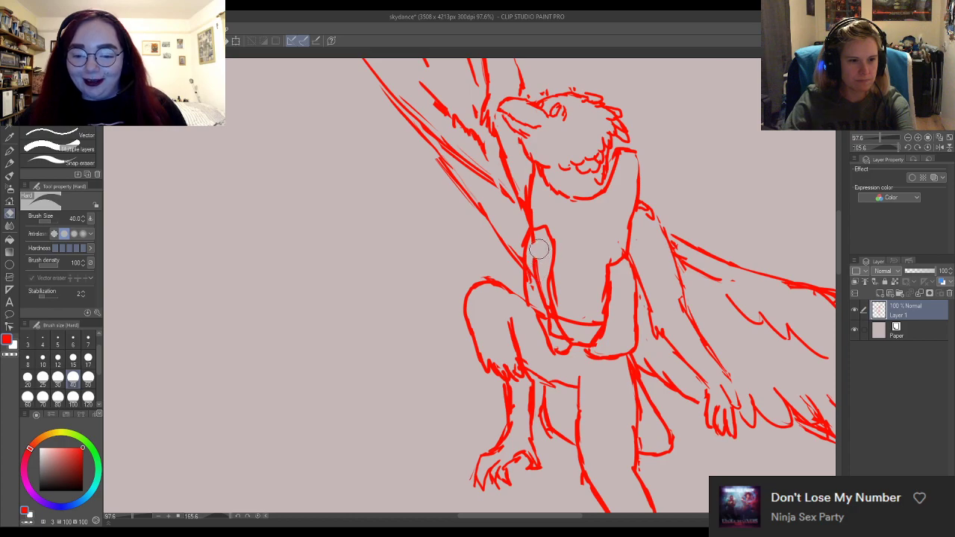
pyautogui.moveTo(539, 257); pyautogui.dragTo(556, 339)
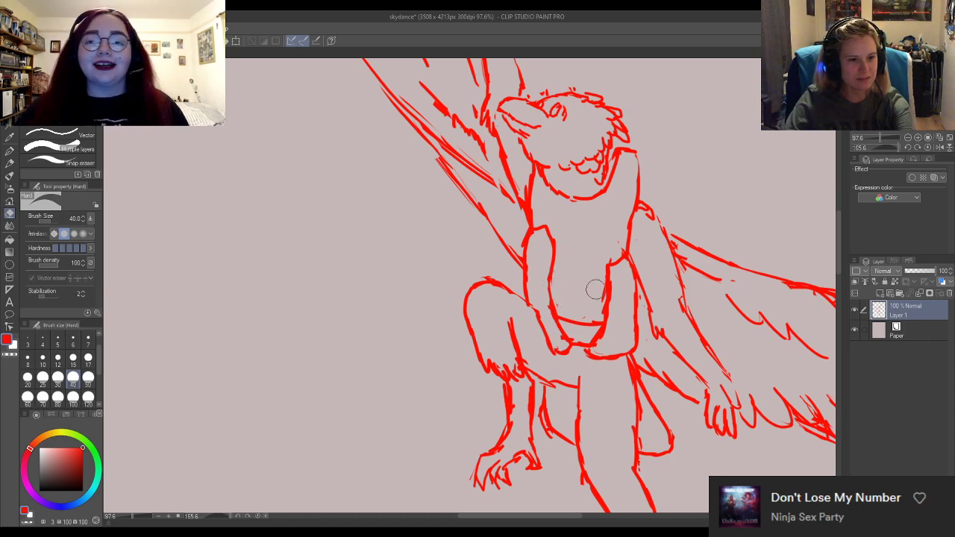
# Rework the lower hem of the top between the two side panels, adding a curved overlapping fold over the hips.
pyautogui.press('p')
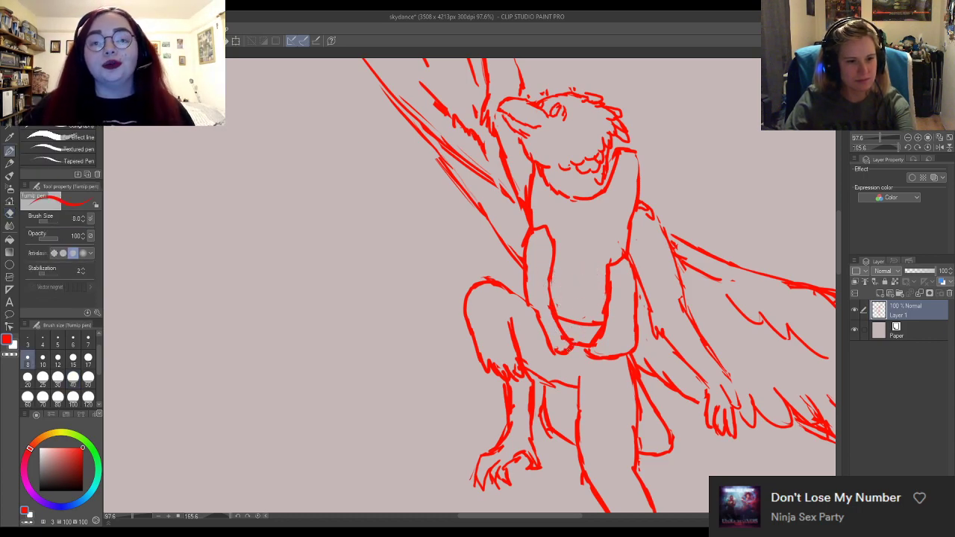
pyautogui.press('e')
pyautogui.moveTo(574, 351)
pyautogui.mouseDown()
pyautogui.moveTo(579, 358)
pyautogui.moveTo(552, 329)
pyautogui.moveTo(607, 344)
pyautogui.moveTo(614, 337)
pyautogui.moveTo(604, 341)
pyautogui.mouseUp()
pyautogui.press('p')
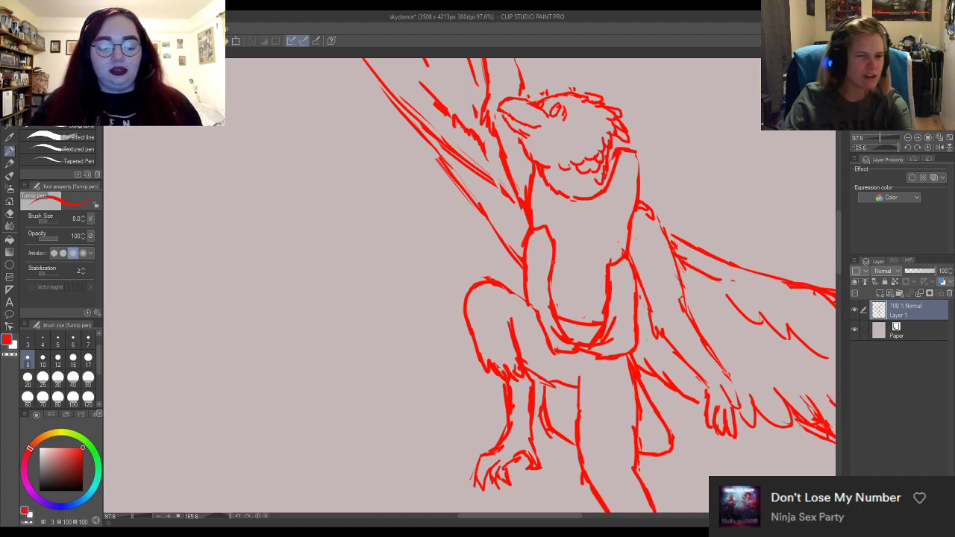
# Replace the rounded upper end of the front side panel with a squared edge, and redraw the chest line up to the neckline.
pyautogui.press('e')
pyautogui.press('p')
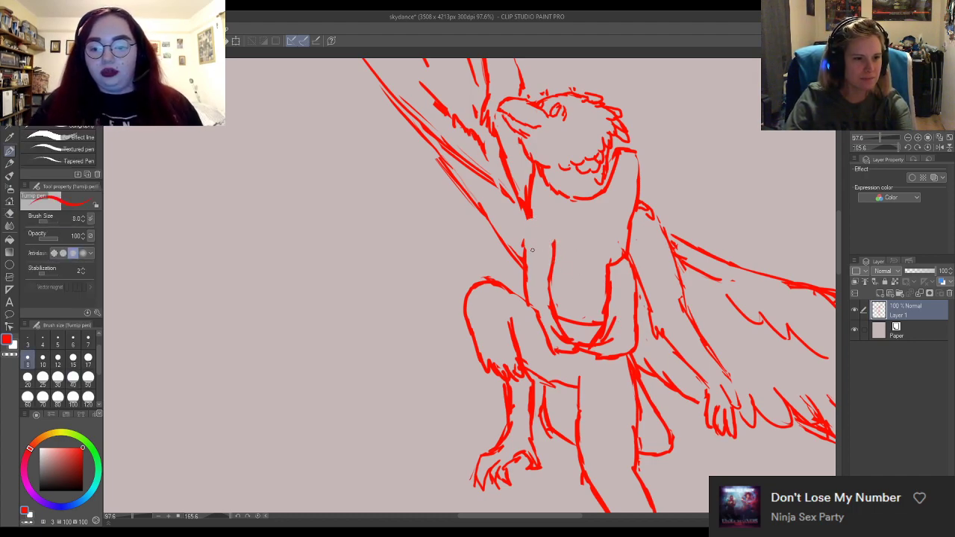
pyautogui.moveTo(527, 231)
pyautogui.mouseDown()
pyautogui.moveTo(555, 236)
pyautogui.moveTo(531, 227)
pyautogui.moveTo(540, 199)
pyautogui.moveTo(529, 233)
pyautogui.moveTo(531, 200)
pyautogui.moveTo(555, 240)
pyautogui.moveTo(581, 210)
pyautogui.moveTo(558, 196)
pyautogui.moveTo(582, 196)
pyautogui.mouseUp()
pyautogui.press('e')
pyautogui.press('p')
# Redraw the back edge of the top as a straighter line below the collar, and trim the collar's corner.
pyautogui.moveTo(632, 149); pyautogui.dragTo(636, 205)
pyautogui.press('e')
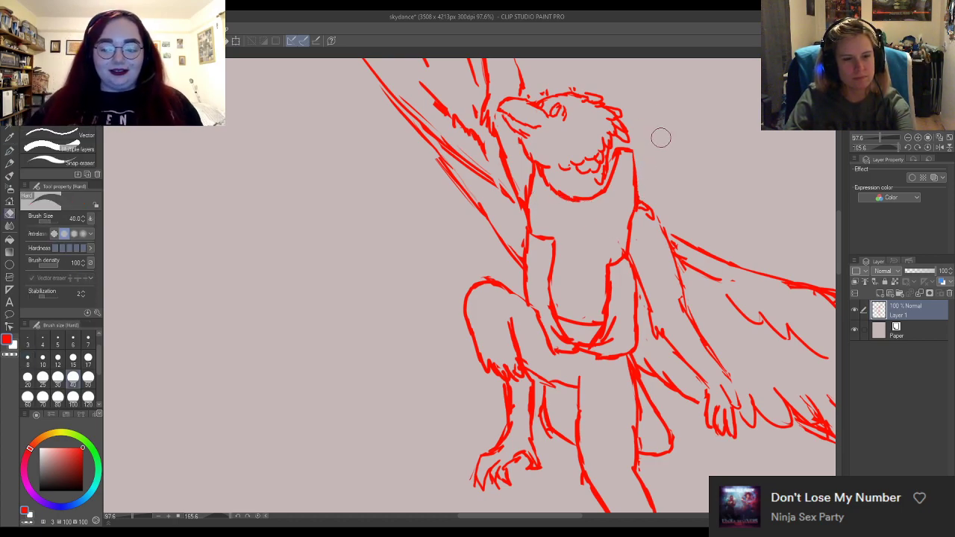
pyautogui.press('p')
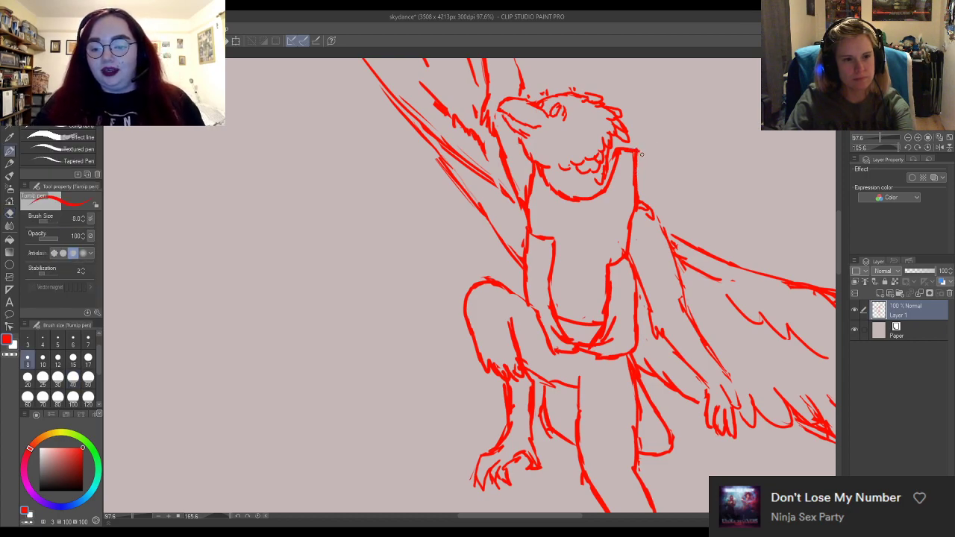
pyautogui.press('e')
pyautogui.moveTo(641, 138); pyautogui.dragTo(650, 134)
pyautogui.press('p')
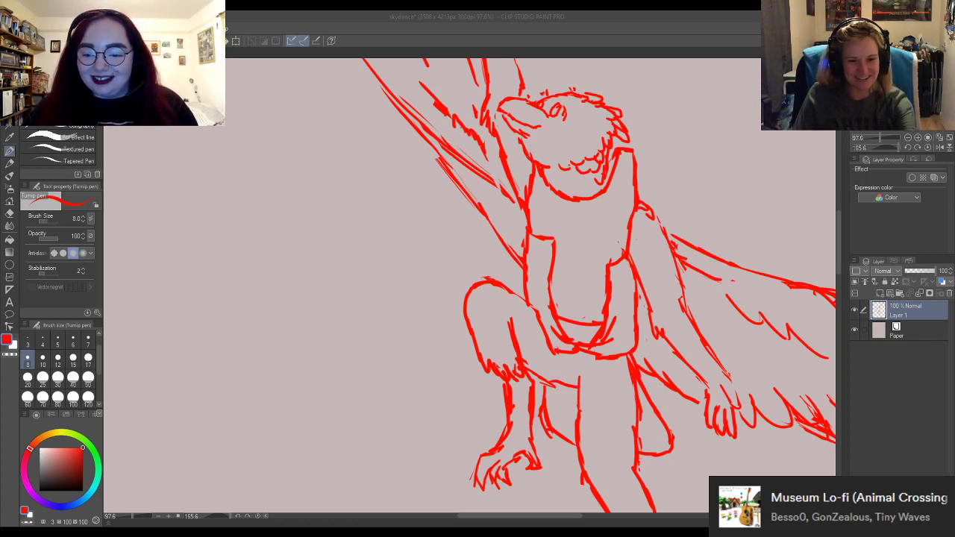
# Extend the outline at the wrist of the hanging hand, and touch up the claws of the raised foot.
pyautogui.moveTo(755, 359); pyautogui.dragTo(758, 400)
pyautogui.press('e')
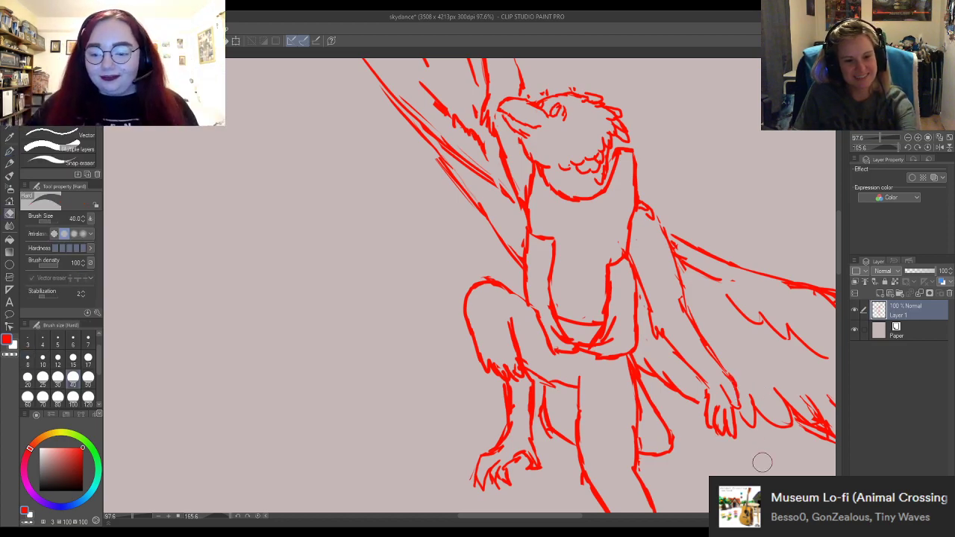
pyautogui.press('p')
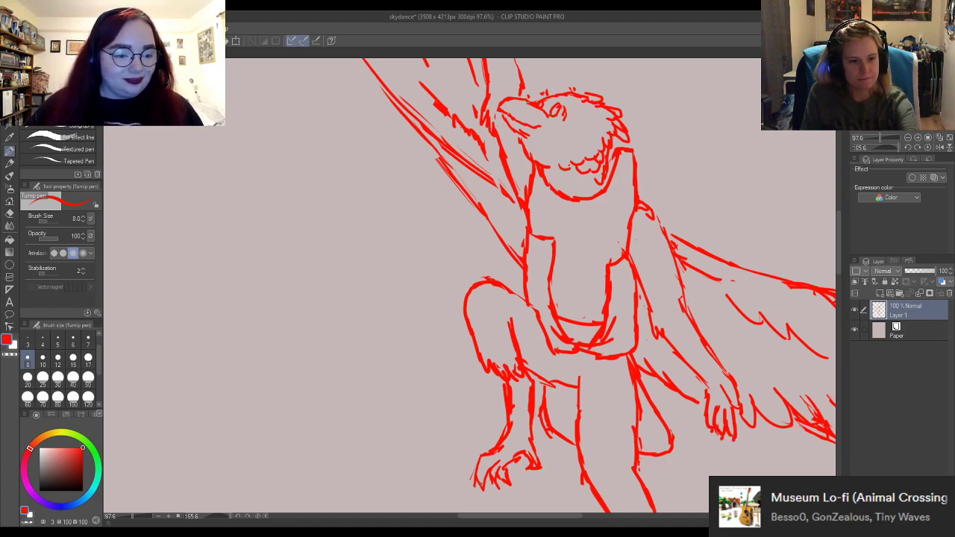
pyautogui.moveTo(475, 477); pyautogui.dragTo(488, 483)
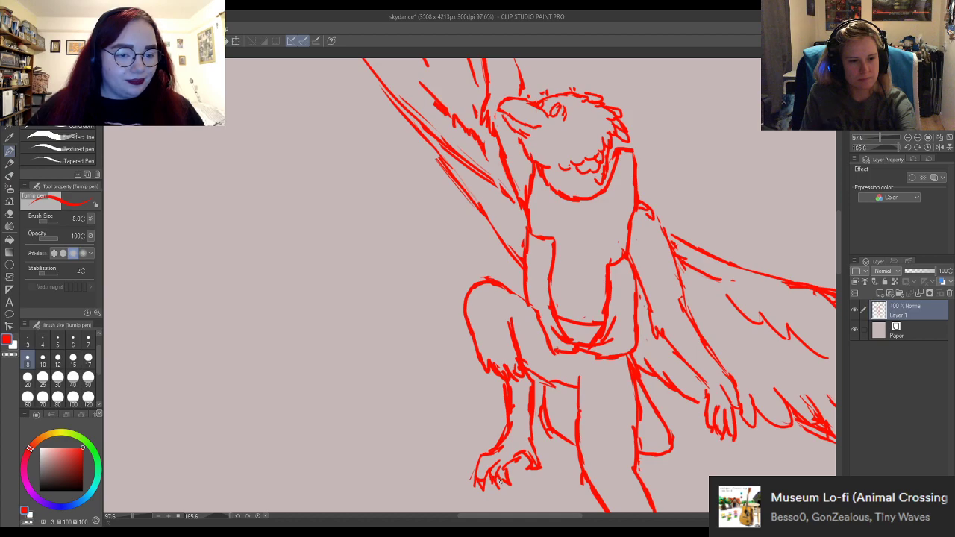
pyautogui.moveTo(518, 470); pyautogui.dragTo(510, 435)
pyautogui.press('e')
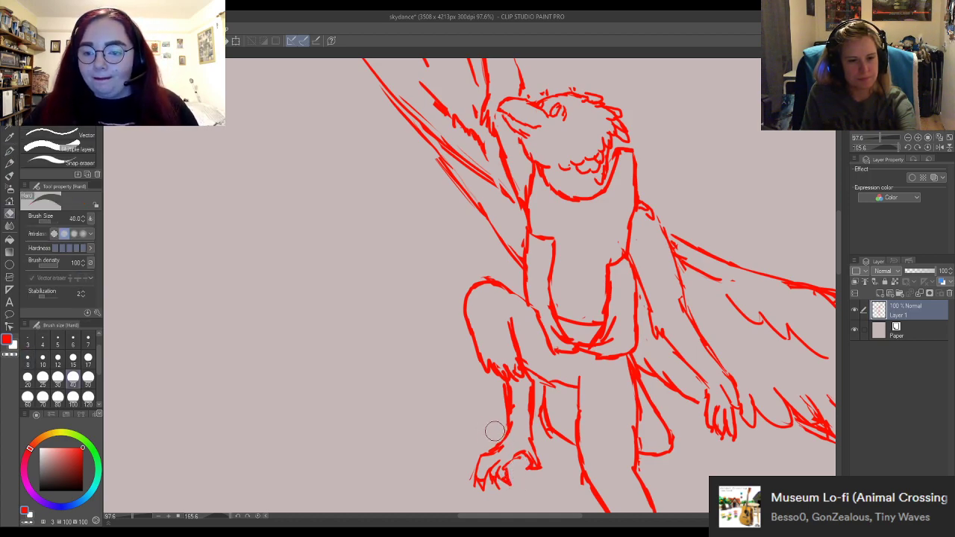
pyautogui.press('p')
# Reset the canvas rotation to 0 and examine the whole composition of both creatures.
pyautogui.scroll(-4, 487, 173)
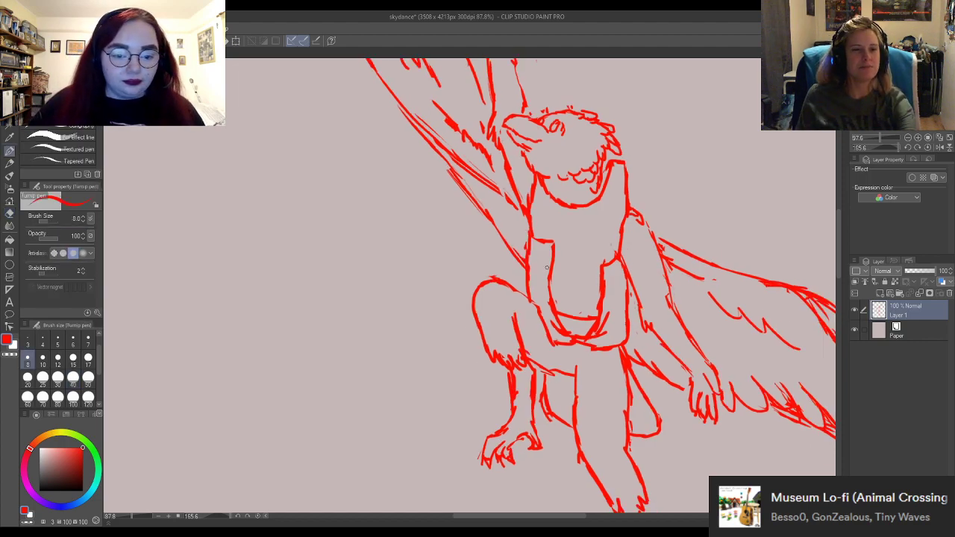
pyautogui.scroll(-5, 487, 224)
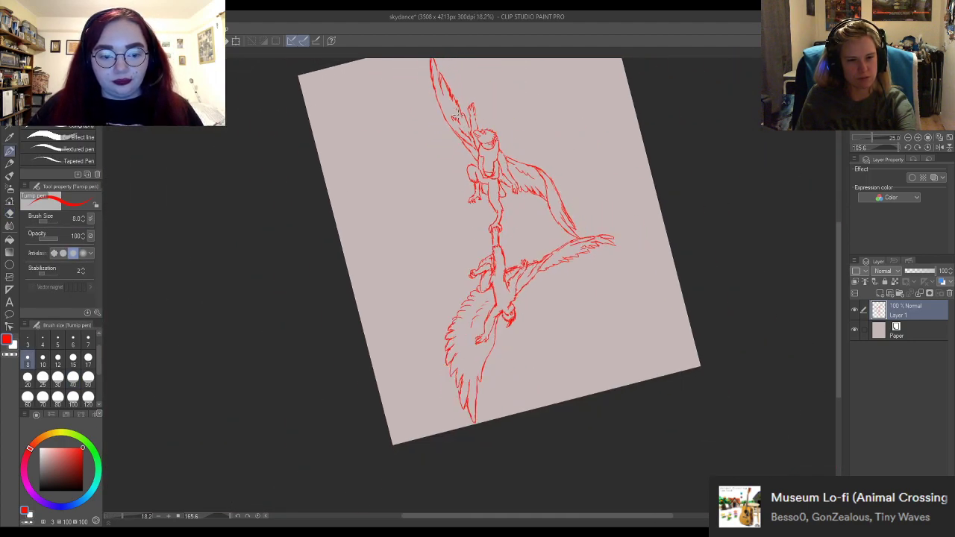
pyautogui.scroll(-1, 487, 224)
pyautogui.scroll(3, 547, 274)
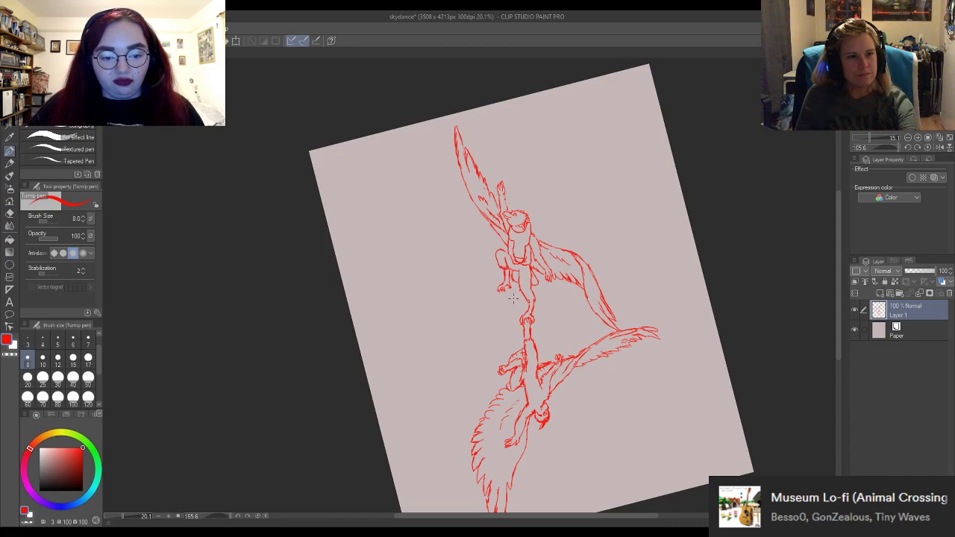
pyautogui.click(928, 147)
pyautogui.scroll(-1, 377, 249)
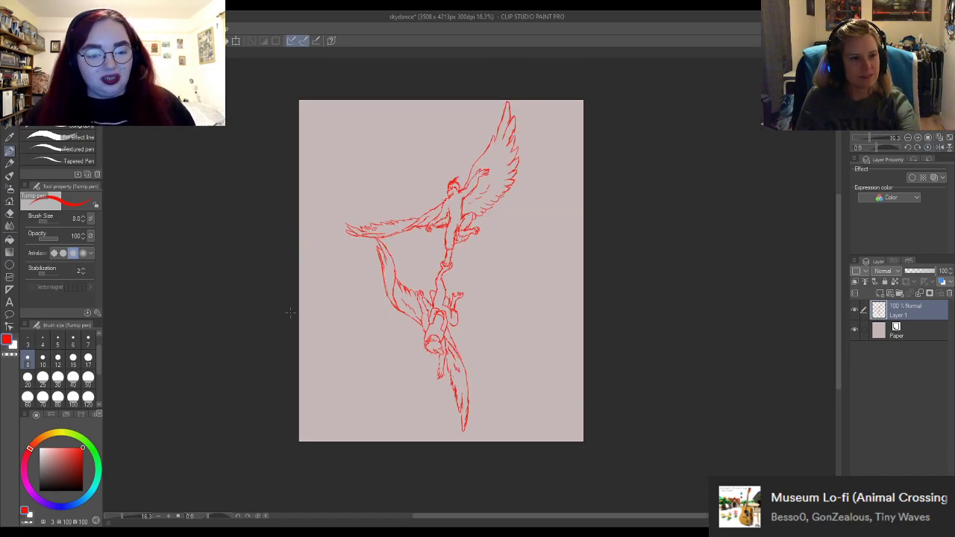
pyautogui.scroll(3, 377, 248)
pyautogui.scroll(-2, 377, 249)
pyautogui.scroll(2, 405, 441)
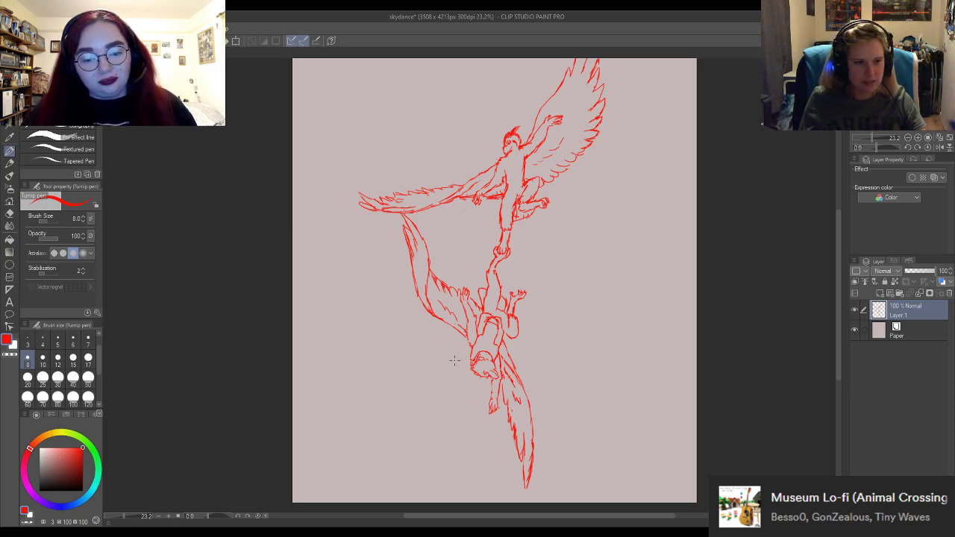
# Clean up the crested creature's hip, and add short vertical lines to the shape between its lowered hand and the hip.
pyautogui.scroll(3, 497, 183)
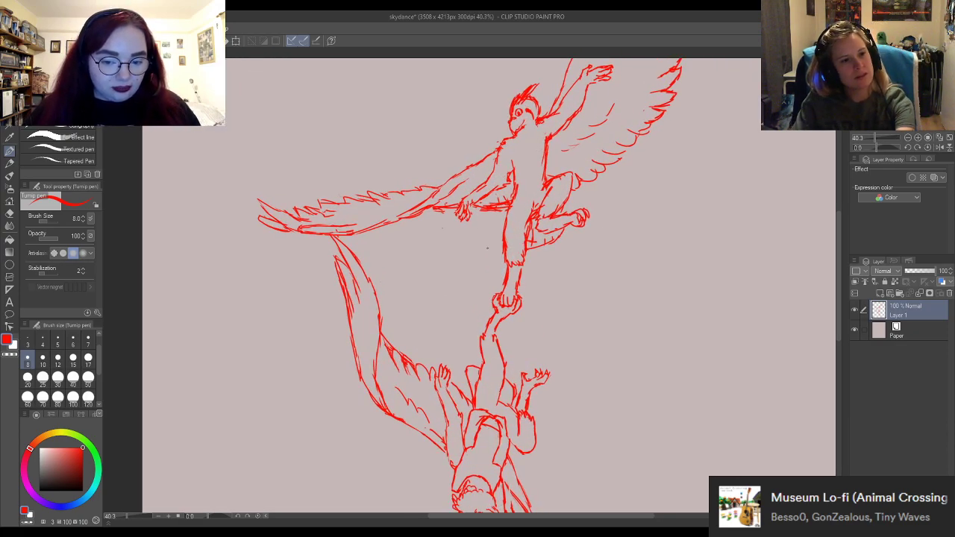
pyautogui.press('e')
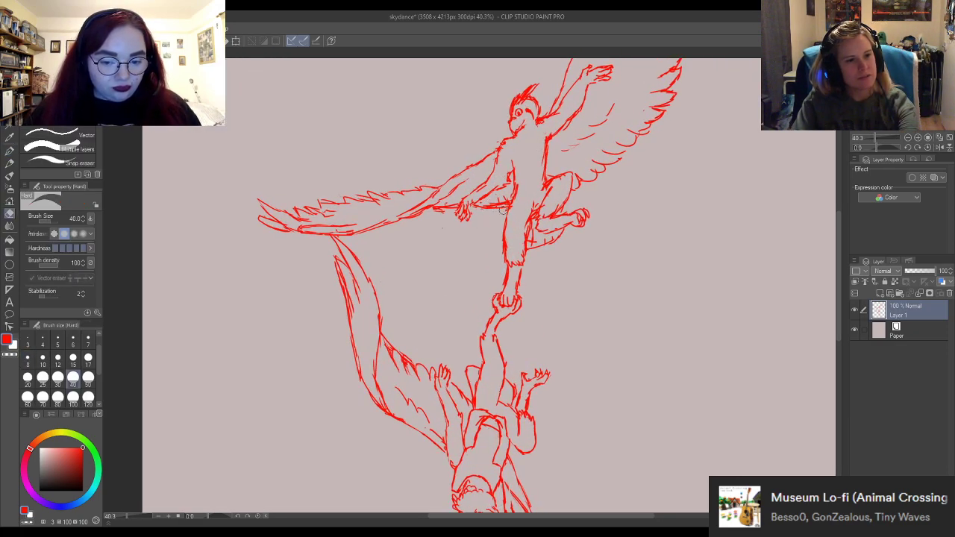
pyautogui.press('p')
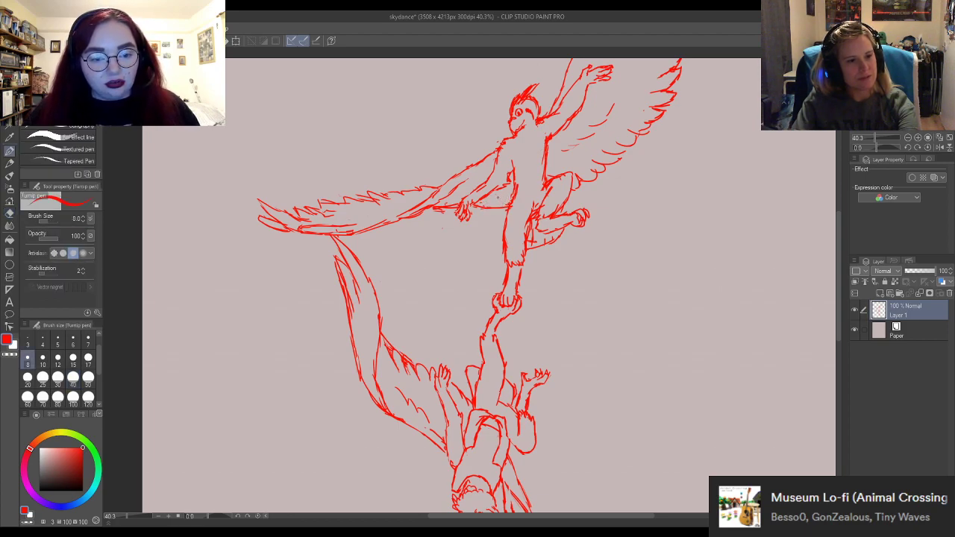
pyautogui.moveTo(496, 196); pyautogui.dragTo(498, 211)
pyautogui.press('e')
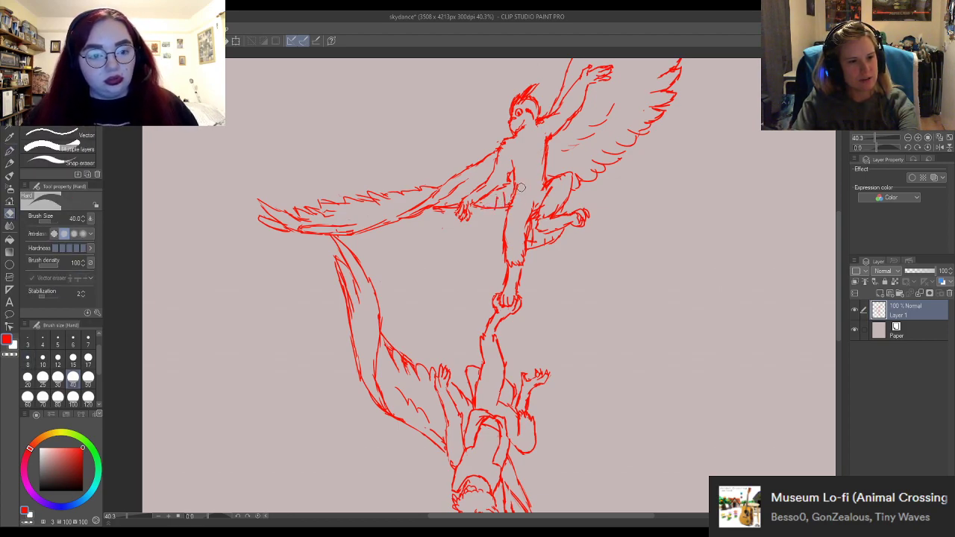
pyautogui.press('p')
pyautogui.moveTo(510, 183)
pyautogui.mouseDown()
pyautogui.moveTo(513, 205)
pyautogui.moveTo(528, 203)
pyautogui.mouseUp()
pyautogui.press('e')
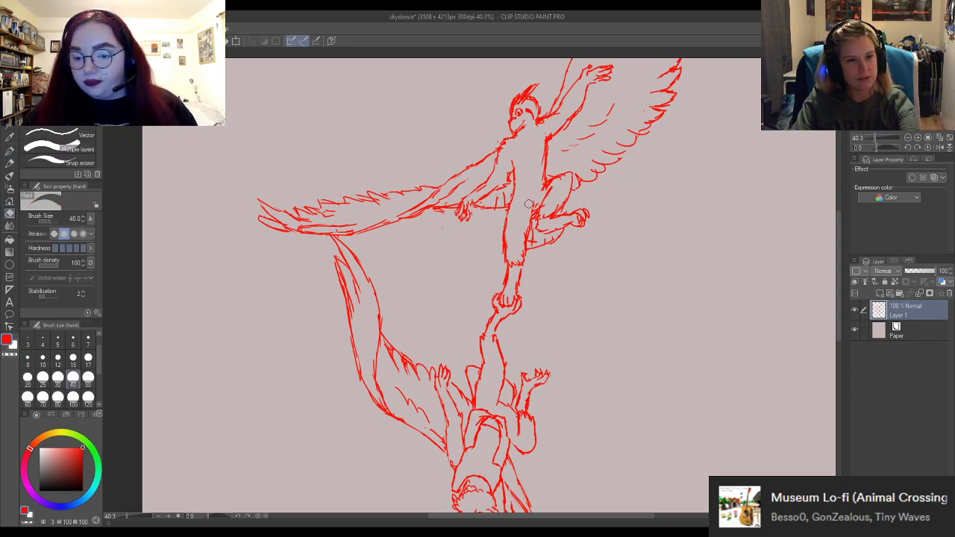
pyautogui.press('p')
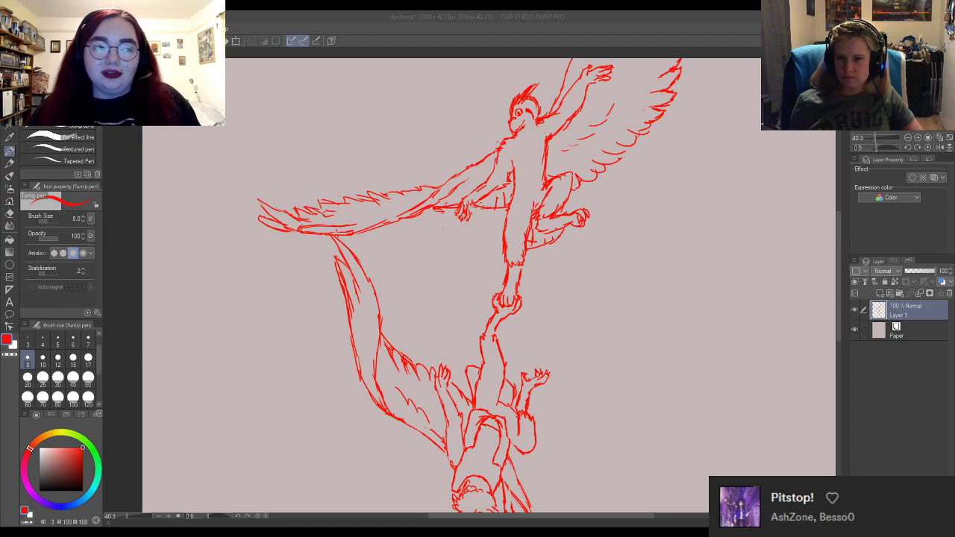
# Set the eraser size to 25, remove stray lines on the crested creature's torso, and clean up the line behind its head.
pyautogui.scroll(5, 520, 75)
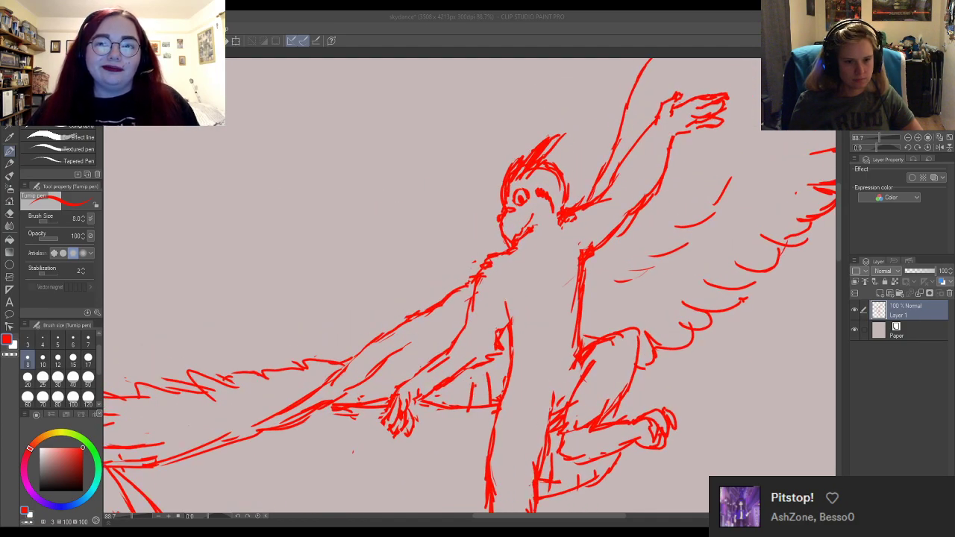
pyautogui.scroll(2, 712, 366)
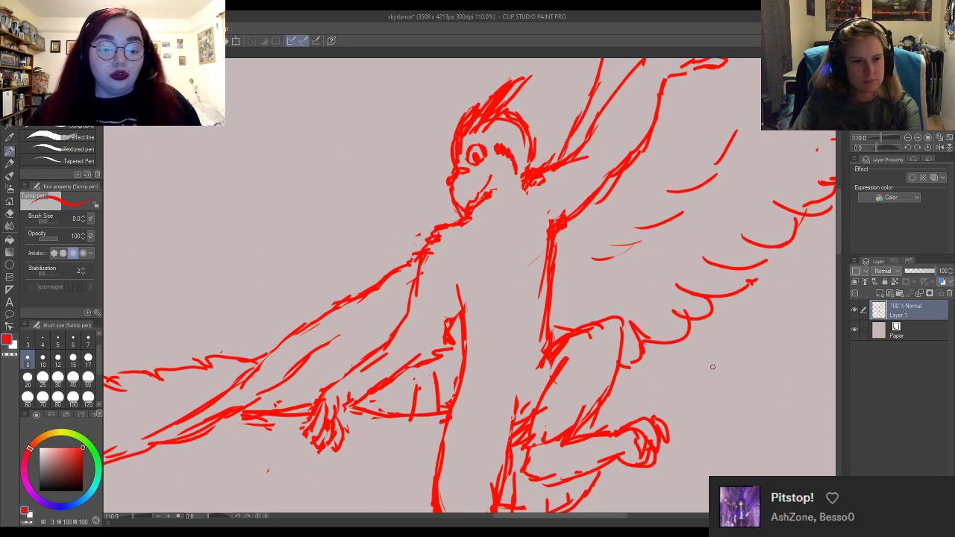
pyautogui.press('e')
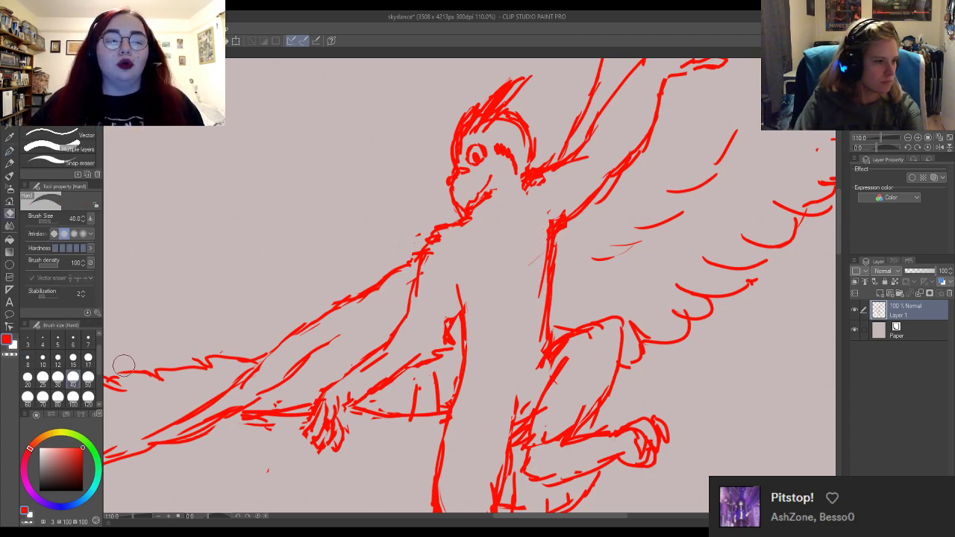
pyautogui.click(43, 378)
pyautogui.moveTo(534, 255)
pyautogui.mouseDown()
pyautogui.moveTo(532, 290)
pyautogui.moveTo(541, 218)
pyautogui.moveTo(538, 260)
pyautogui.mouseUp()
pyautogui.moveTo(550, 187)
pyautogui.mouseDown()
pyautogui.moveTo(523, 166)
pyautogui.moveTo(515, 196)
pyautogui.moveTo(527, 126)
pyautogui.moveTo(502, 131)
pyautogui.moveTo(516, 128)
pyautogui.moveTo(531, 154)
pyautogui.moveTo(503, 114)
pyautogui.moveTo(527, 130)
pyautogui.moveTo(517, 183)
pyautogui.mouseUp()
pyautogui.press('p')
# Erase the rough strokes of the crest and forehead, and redraw the crest as short pointed feathers.
pyautogui.press('e')
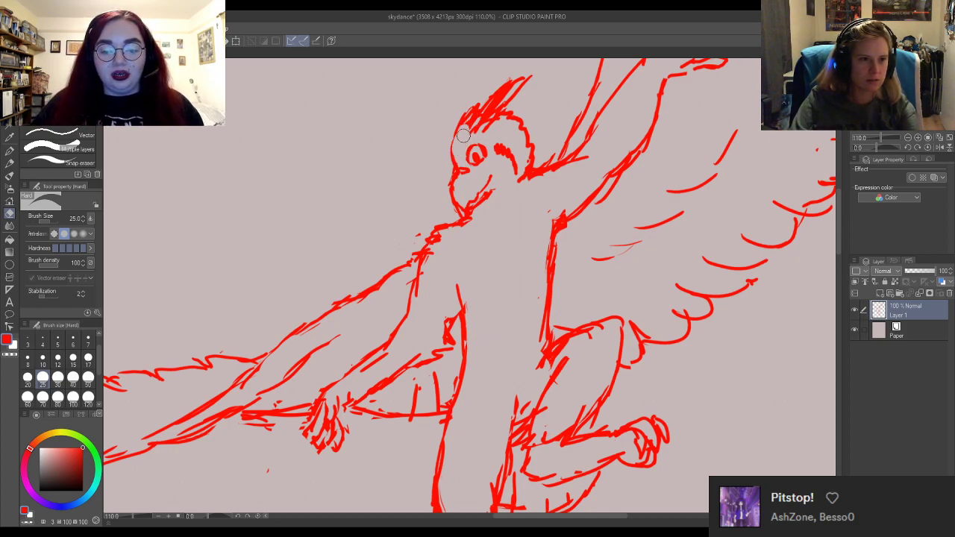
pyautogui.moveTo(473, 136); pyautogui.dragTo(506, 96)
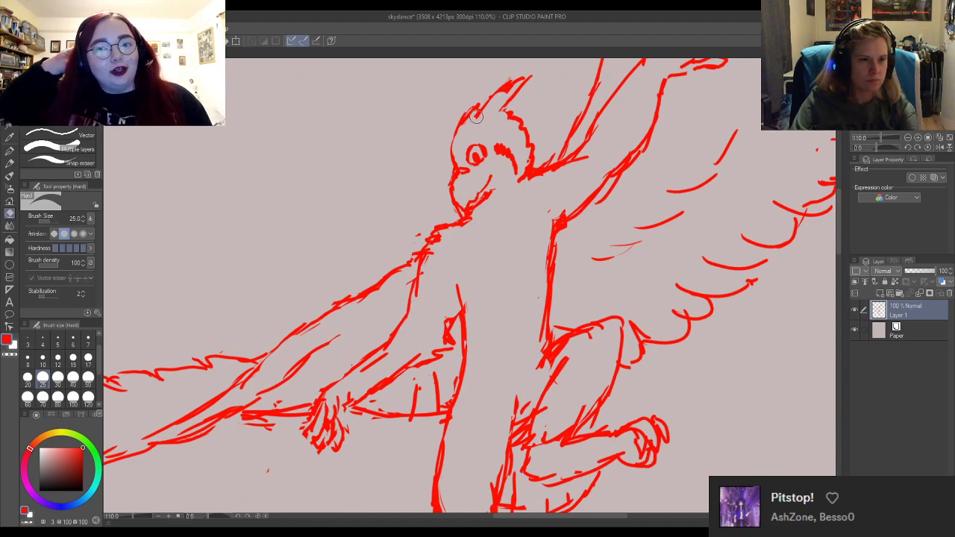
pyautogui.press('p')
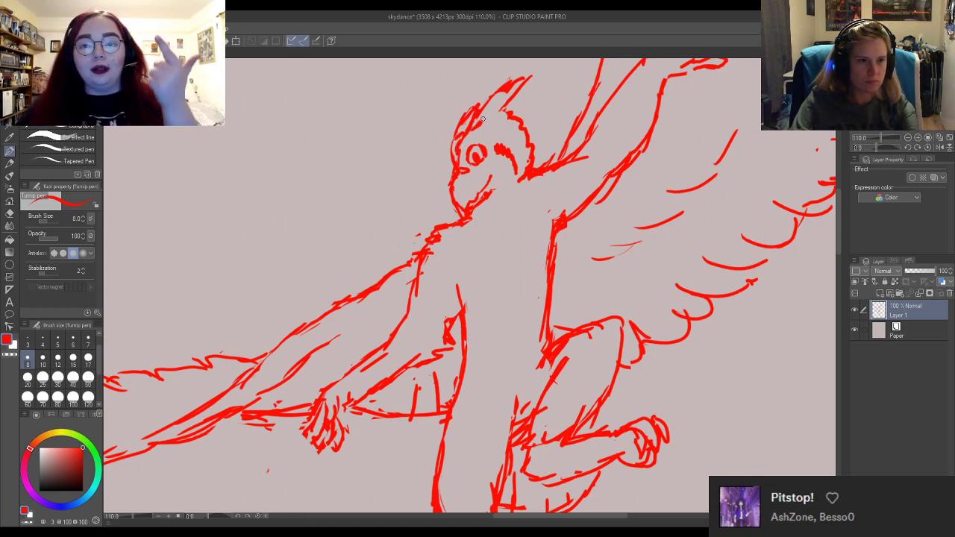
pyautogui.moveTo(492, 114)
pyautogui.mouseDown()
pyautogui.moveTo(516, 85)
pyautogui.moveTo(503, 112)
pyautogui.moveTo(515, 103)
pyautogui.moveTo(512, 85)
pyautogui.moveTo(524, 78)
pyautogui.moveTo(521, 91)
pyautogui.mouseUp()
pyautogui.press('e')
pyautogui.press('p')
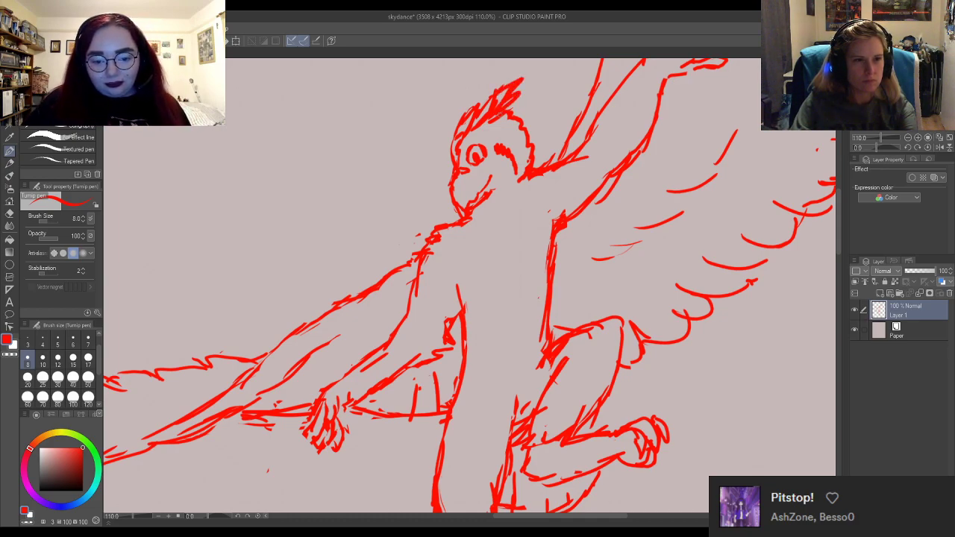
pyautogui.moveTo(491, 121); pyautogui.dragTo(502, 112)
pyautogui.moveTo(506, 117); pyautogui.dragTo(512, 111)
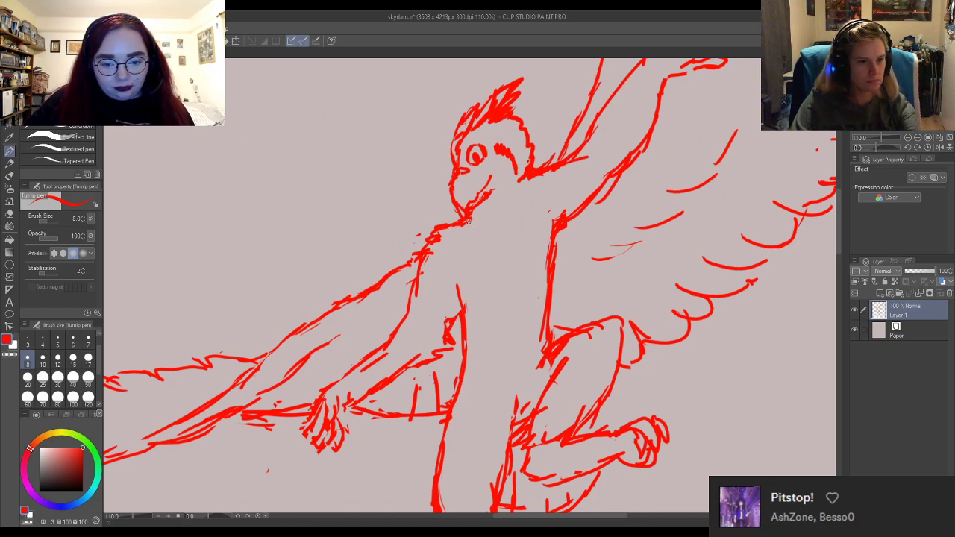
# Erase the throat line below the crested creature's beak, and redraw the beak tip and lower jaw more cleanly.
pyautogui.press('e')
pyautogui.moveTo(470, 221); pyautogui.dragTo(452, 214)
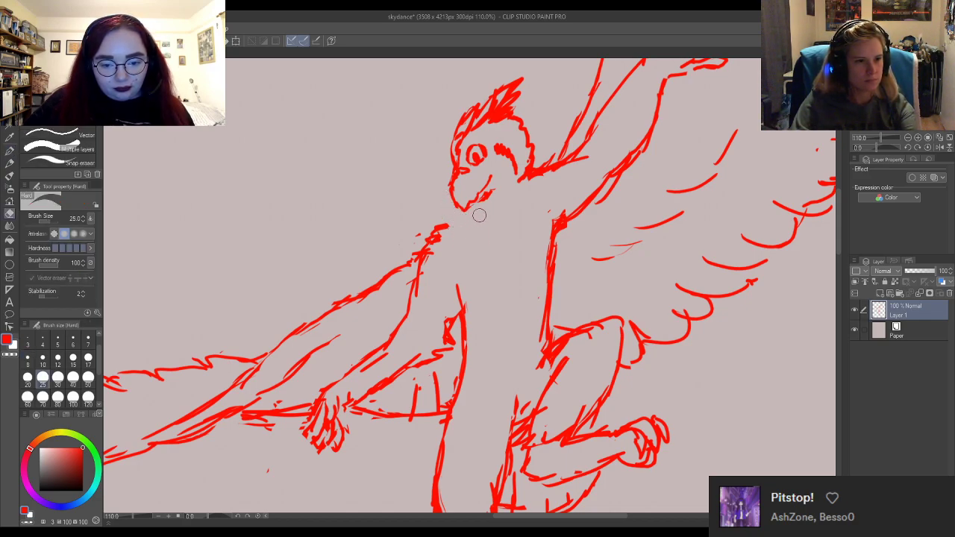
pyautogui.press('p')
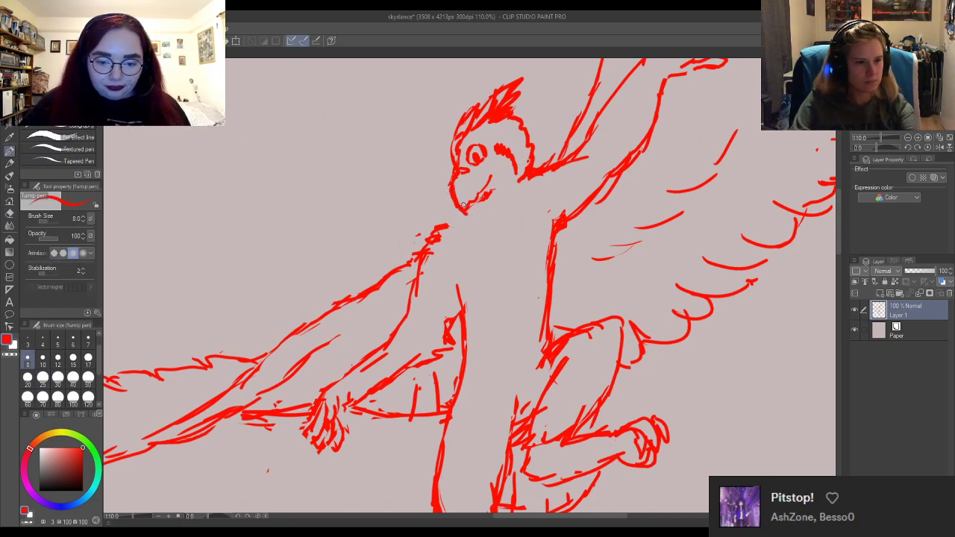
pyautogui.press('e')
pyautogui.moveTo(461, 215)
pyautogui.mouseDown()
pyautogui.moveTo(453, 185)
pyautogui.moveTo(457, 209)
pyautogui.moveTo(466, 219)
pyautogui.moveTo(470, 208)
pyautogui.mouseUp()
pyautogui.press('p')
pyautogui.press('e')
pyautogui.press('p')
pyautogui.press('e')
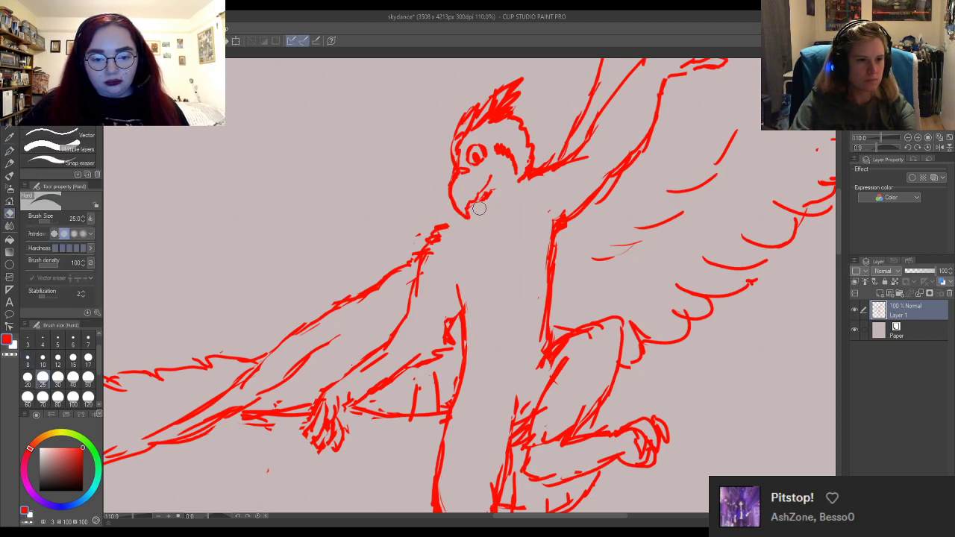
pyautogui.press('p')
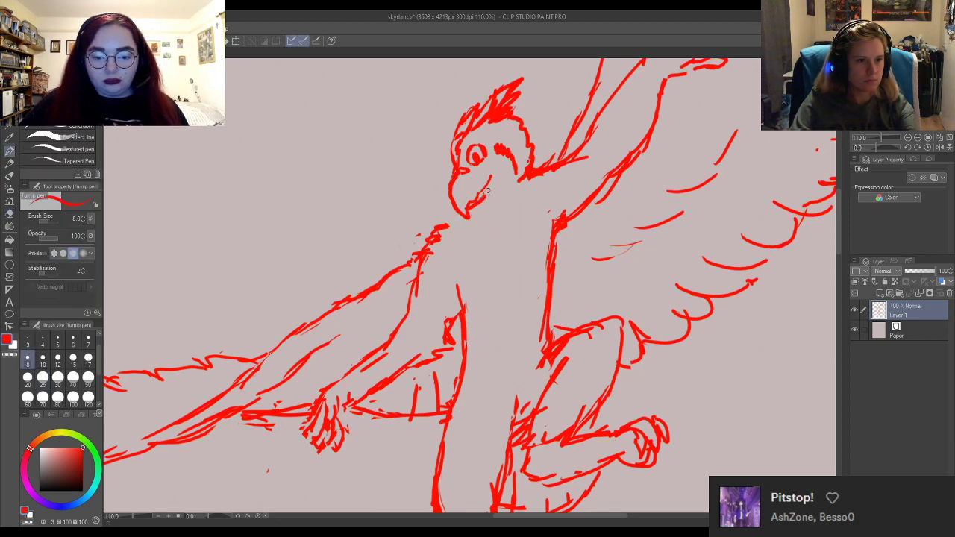
# Erase the scribbled front shoulder of the crested creature, and redraw it as one line from the beak down to the upper arm.
pyautogui.press('e')
pyautogui.moveTo(442, 228)
pyautogui.mouseDown()
pyautogui.moveTo(428, 279)
pyautogui.moveTo(432, 255)
pyautogui.mouseUp()
pyautogui.press('p')
pyautogui.press('e')
pyautogui.moveTo(424, 291)
pyautogui.mouseDown()
pyautogui.moveTo(426, 251)
pyautogui.moveTo(412, 297)
pyautogui.mouseUp()
pyautogui.press('p')
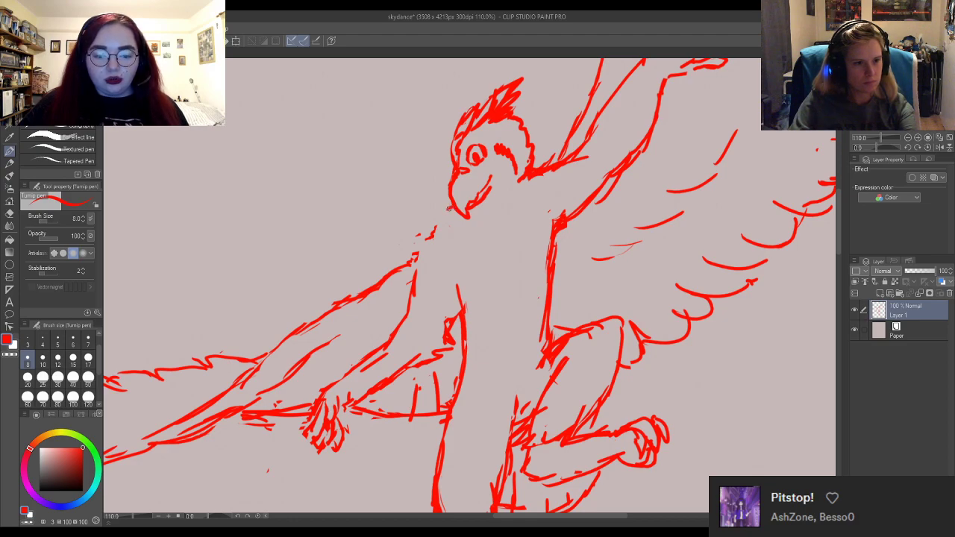
pyautogui.moveTo(448, 209)
pyautogui.mouseDown()
pyautogui.moveTo(433, 226)
pyautogui.moveTo(440, 222)
pyautogui.moveTo(417, 282)
pyautogui.mouseUp()
pyautogui.moveTo(430, 248); pyautogui.dragTo(416, 292)
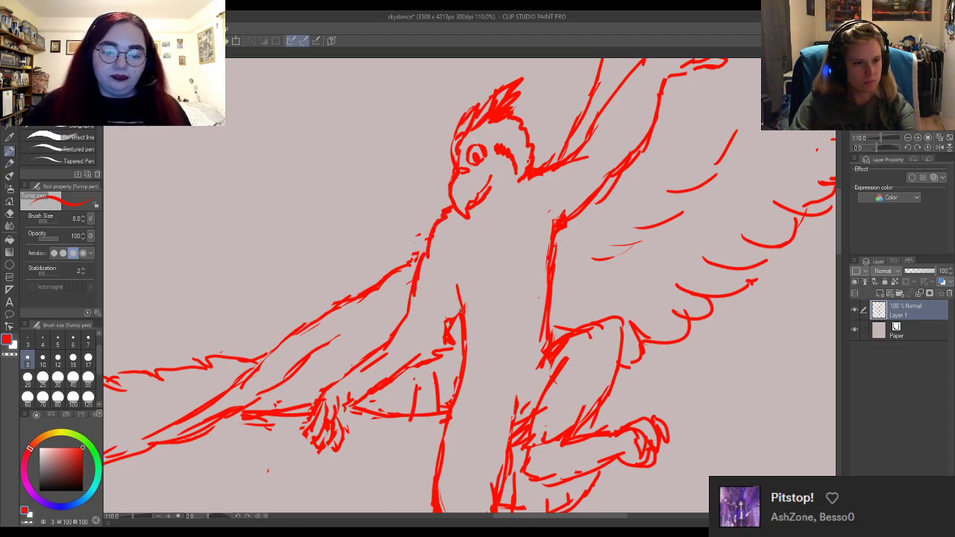
# Erase the overlapping strokes where the crested creature's raised arm meets its neck, and redraw the arm's upper line.
pyautogui.press('e')
pyautogui.moveTo(534, 186)
pyautogui.mouseDown()
pyautogui.moveTo(585, 156)
pyautogui.moveTo(591, 136)
pyautogui.moveTo(575, 171)
pyautogui.moveTo(549, 162)
pyautogui.moveTo(561, 153)
pyautogui.moveTo(547, 162)
pyautogui.mouseUp()
pyautogui.press('p')
pyautogui.press('e')
pyautogui.press('p')
pyautogui.press('e')
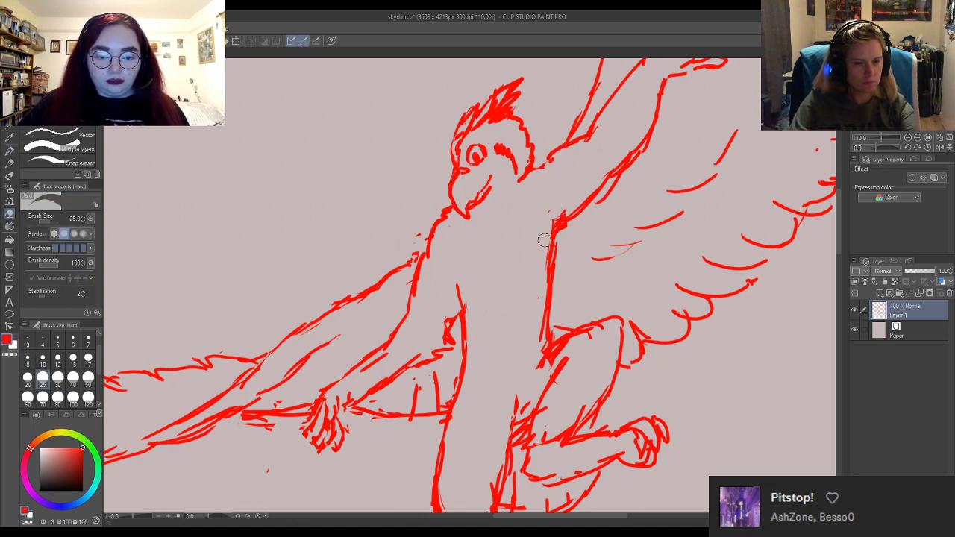
# Erase the crested creature's rough back line, and redraw the back and the chest as smoother single lines.
pyautogui.moveTo(544, 240)
pyautogui.mouseDown()
pyautogui.moveTo(547, 215)
pyautogui.moveTo(543, 265)
pyautogui.moveTo(557, 212)
pyautogui.moveTo(553, 278)
pyautogui.mouseUp()
pyautogui.press('p')
pyautogui.moveTo(455, 233)
pyautogui.mouseDown()
pyautogui.moveTo(450, 300)
pyautogui.moveTo(475, 330)
pyautogui.mouseUp()
pyautogui.press('e')
pyautogui.press('p')
pyautogui.press('e')
# Erase the scribbled hip and thigh top of the bent leg, and redraw the thigh with a small feathered knee.
pyautogui.moveTo(541, 328)
pyautogui.mouseDown()
pyautogui.moveTo(563, 232)
pyautogui.moveTo(548, 334)
pyautogui.moveTo(530, 358)
pyautogui.moveTo(537, 367)
pyautogui.moveTo(604, 326)
pyautogui.moveTo(616, 342)
pyautogui.moveTo(607, 347)
pyautogui.moveTo(616, 318)
pyautogui.moveTo(623, 341)
pyautogui.moveTo(644, 336)
pyautogui.moveTo(654, 346)
pyautogui.moveTo(634, 359)
pyautogui.mouseUp()
pyautogui.press('p')
pyautogui.press('e')
pyautogui.press('p')
pyautogui.press('e')
pyautogui.press('p')
pyautogui.press('e')
pyautogui.press('p')
pyautogui.press('e')
pyautogui.press('p')
pyautogui.press('e')
pyautogui.press('p')
pyautogui.press('e')
# Erase the rough strokes behind the bent leg's knee, and redraw the thigh's outer line down to the feathered edge.
pyautogui.moveTo(568, 413)
pyautogui.mouseDown()
pyautogui.moveTo(602, 377)
pyautogui.moveTo(590, 427)
pyautogui.mouseUp()
pyautogui.press('p')
pyautogui.moveTo(619, 359)
pyautogui.mouseDown()
pyautogui.moveTo(573, 432)
pyautogui.moveTo(532, 439)
pyautogui.moveTo(544, 417)
pyautogui.moveTo(552, 423)
pyautogui.moveTo(535, 419)
pyautogui.moveTo(526, 438)
pyautogui.moveTo(577, 418)
pyautogui.mouseUp()
pyautogui.press('e')
pyautogui.press('p')
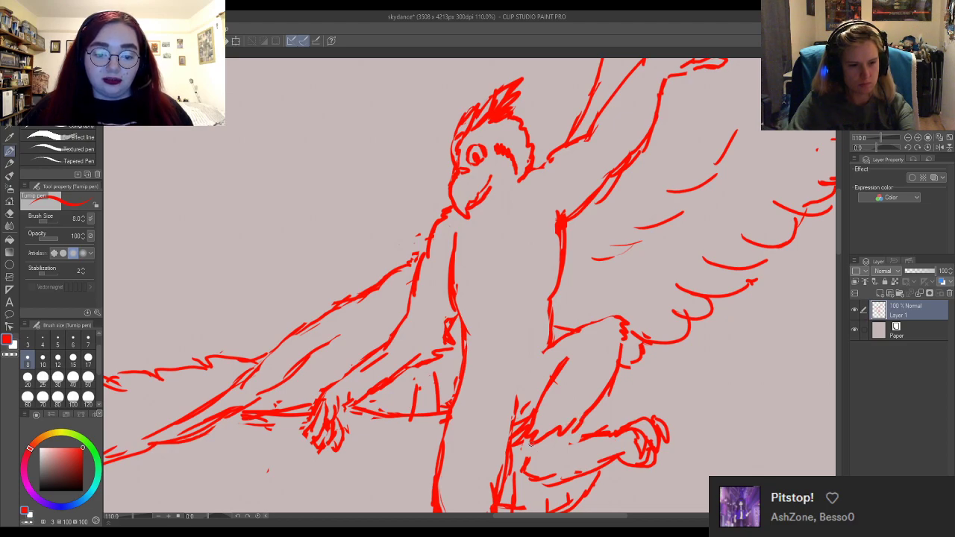
# Erase the bent leg's rough heel, and redraw the lower leg's outline from the heel to the foot.
pyautogui.moveTo(529, 443)
pyautogui.mouseDown()
pyautogui.moveTo(522, 467)
pyautogui.moveTo(542, 481)
pyautogui.mouseUp()
pyautogui.press('e')
pyautogui.press('p')
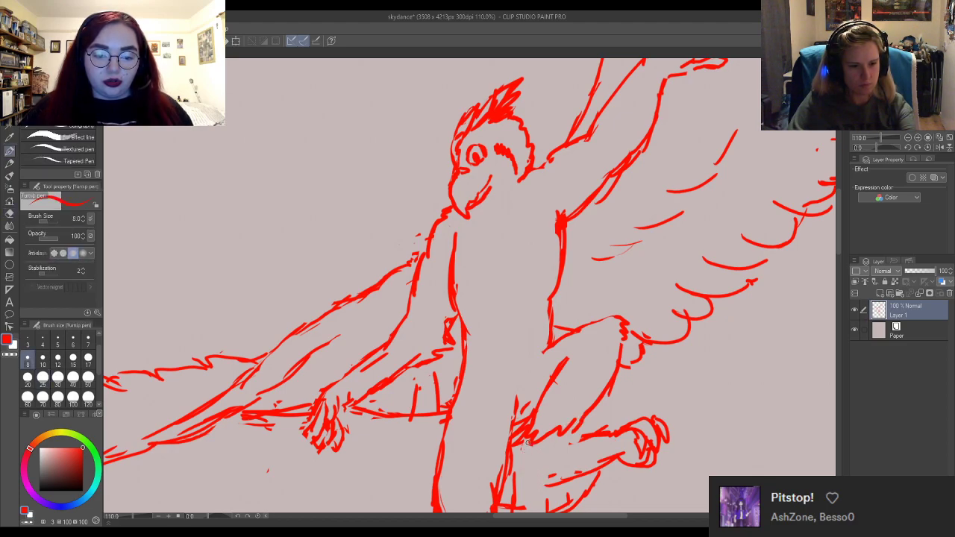
pyautogui.moveTo(528, 442)
pyautogui.mouseDown()
pyautogui.moveTo(523, 468)
pyautogui.moveTo(534, 481)
pyautogui.moveTo(560, 476)
pyautogui.moveTo(579, 436)
pyautogui.moveTo(556, 454)
pyautogui.moveTo(598, 430)
pyautogui.moveTo(576, 446)
pyautogui.moveTo(617, 432)
pyautogui.moveTo(565, 450)
pyautogui.mouseUp()
pyautogui.press('e')
pyautogui.press('p')
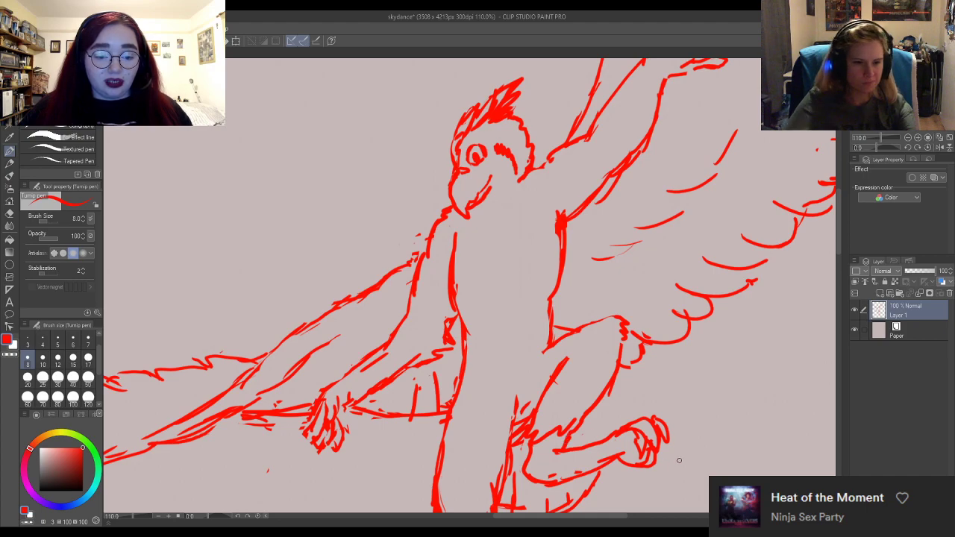
# Erase the broken underside of the bent lower leg, and redraw it as one line from the heel to the foot.
pyautogui.scroll(-4, 679, 460)
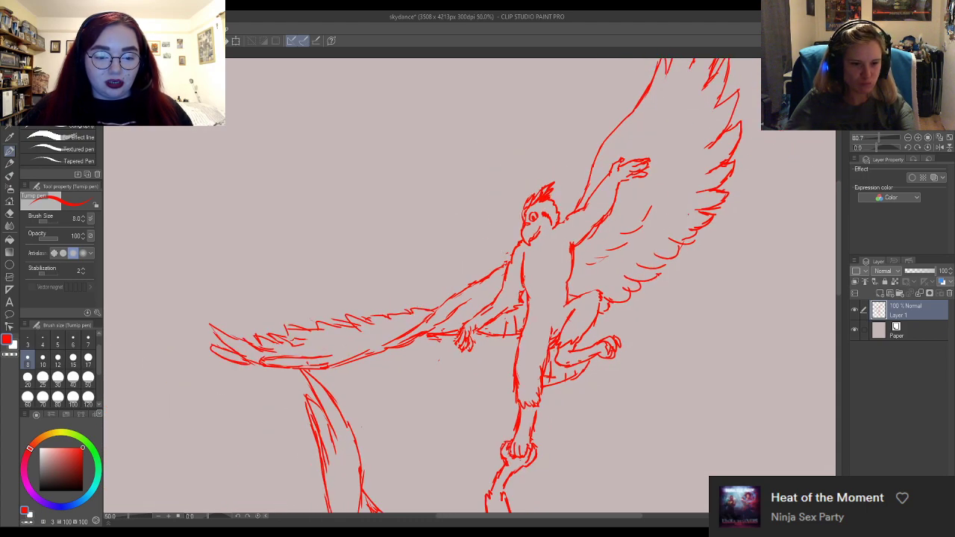
pyautogui.scroll(3, 577, 335)
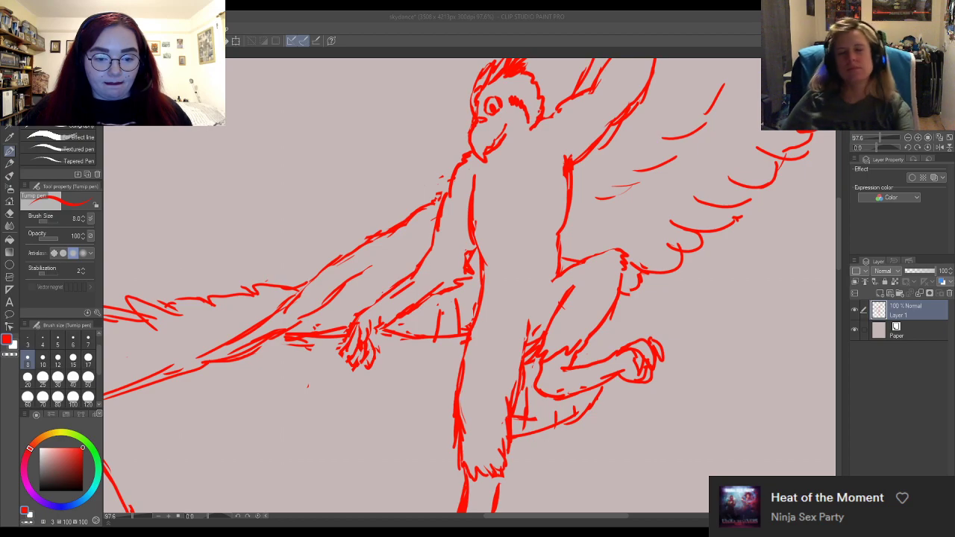
pyautogui.scroll(2, 563, 416)
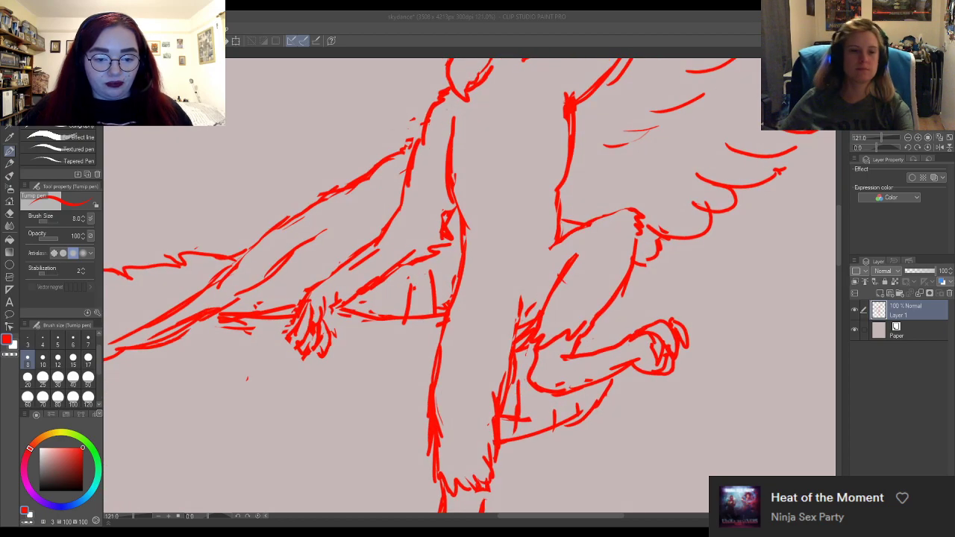
pyautogui.click(563, 383)
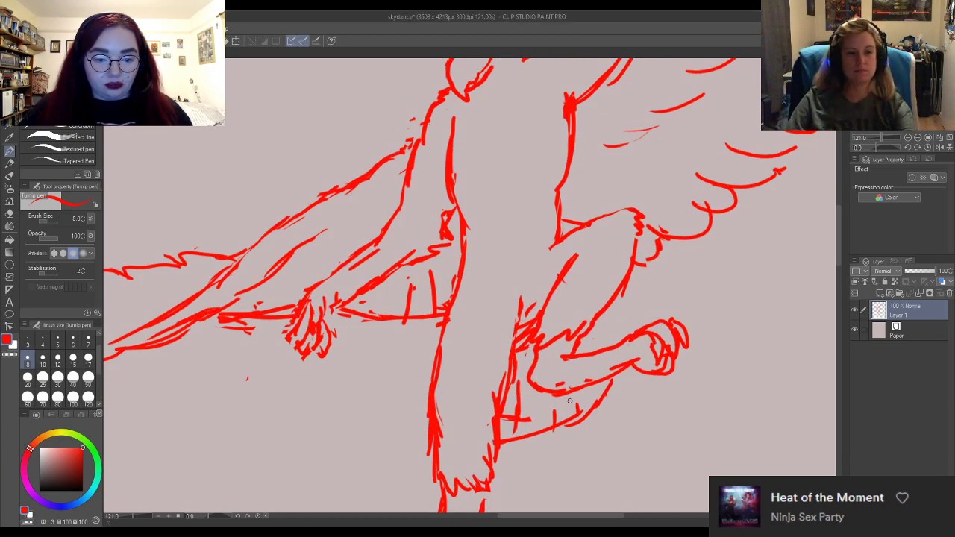
pyautogui.press('e')
pyautogui.moveTo(570, 401)
pyautogui.mouseDown()
pyautogui.moveTo(596, 381)
pyautogui.moveTo(549, 399)
pyautogui.moveTo(625, 373)
pyautogui.moveTo(537, 386)
pyautogui.moveTo(562, 391)
pyautogui.moveTo(543, 396)
pyautogui.moveTo(552, 386)
pyautogui.moveTo(536, 386)
pyautogui.moveTo(655, 348)
pyautogui.moveTo(642, 339)
pyautogui.moveTo(655, 360)
pyautogui.mouseUp()
pyautogui.press('p')
pyautogui.press('e')
pyautogui.press('p')
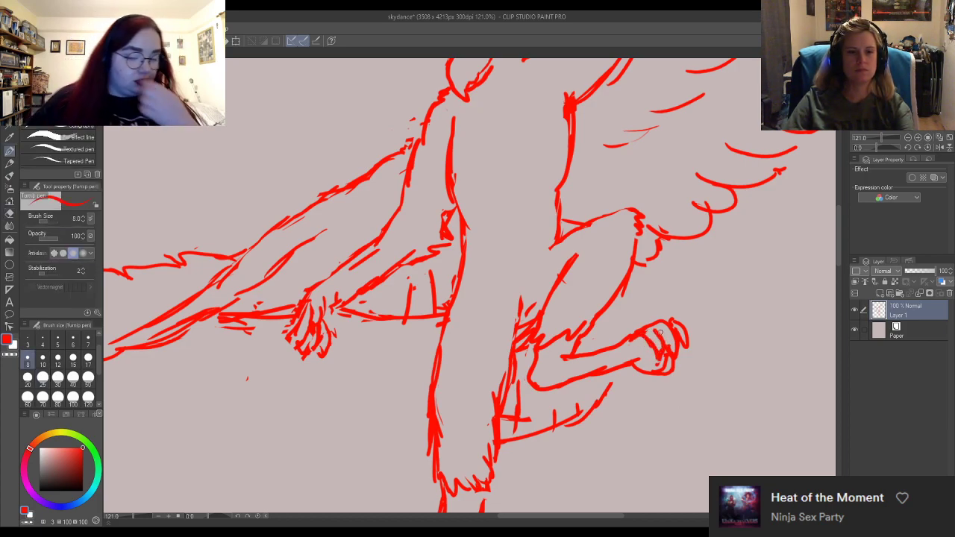
# Erase the bent leg's scribbled foot, and redraw it with separate, longer curled toes.
pyautogui.press('e')
pyautogui.moveTo(673, 317); pyautogui.dragTo(692, 344)
pyautogui.press('p')
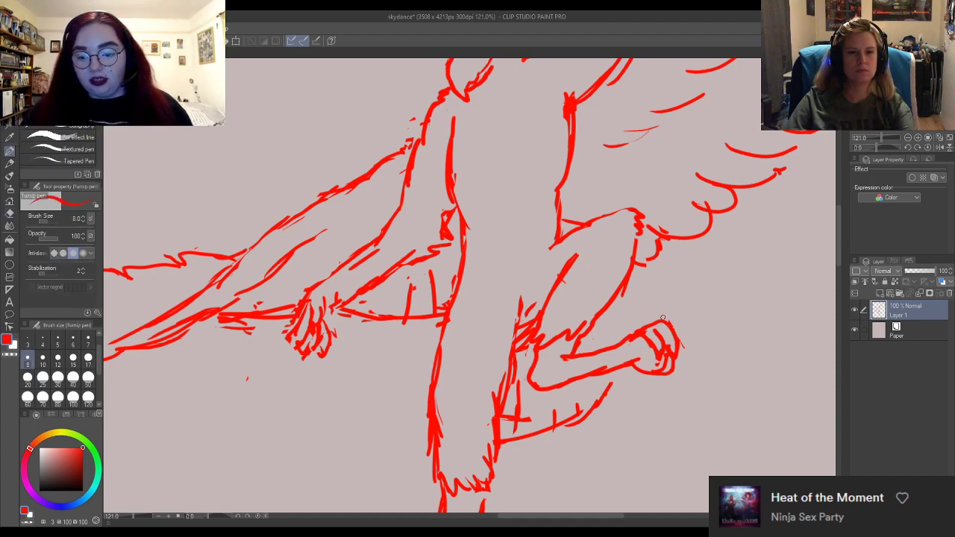
pyautogui.moveTo(661, 314)
pyautogui.mouseDown()
pyautogui.moveTo(674, 309)
pyautogui.moveTo(694, 342)
pyautogui.moveTo(647, 323)
pyautogui.moveTo(656, 317)
pyautogui.moveTo(677, 352)
pyautogui.moveTo(667, 382)
pyautogui.moveTo(637, 370)
pyautogui.moveTo(652, 366)
pyautogui.moveTo(651, 381)
pyautogui.moveTo(638, 359)
pyautogui.moveTo(651, 379)
pyautogui.moveTo(647, 348)
pyautogui.moveTo(664, 368)
pyautogui.moveTo(666, 355)
pyautogui.mouseUp()
pyautogui.press('e')
pyautogui.press('p')
pyautogui.press('e')
pyautogui.press('p')
pyautogui.press('e')
pyautogui.press('p')
pyautogui.press('e')
pyautogui.press('p')
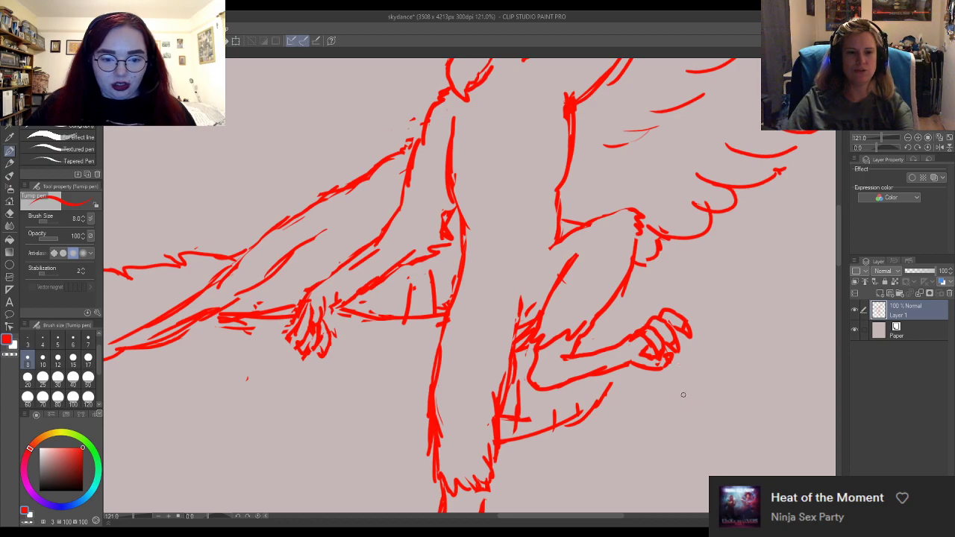
# Erase the scribbled shading between the two legs, and join them with a short line.
pyautogui.press('e')
pyautogui.moveTo(522, 336)
pyautogui.mouseDown()
pyautogui.moveTo(529, 302)
pyautogui.moveTo(520, 333)
pyautogui.moveTo(525, 317)
pyautogui.mouseUp()
pyautogui.press('p')
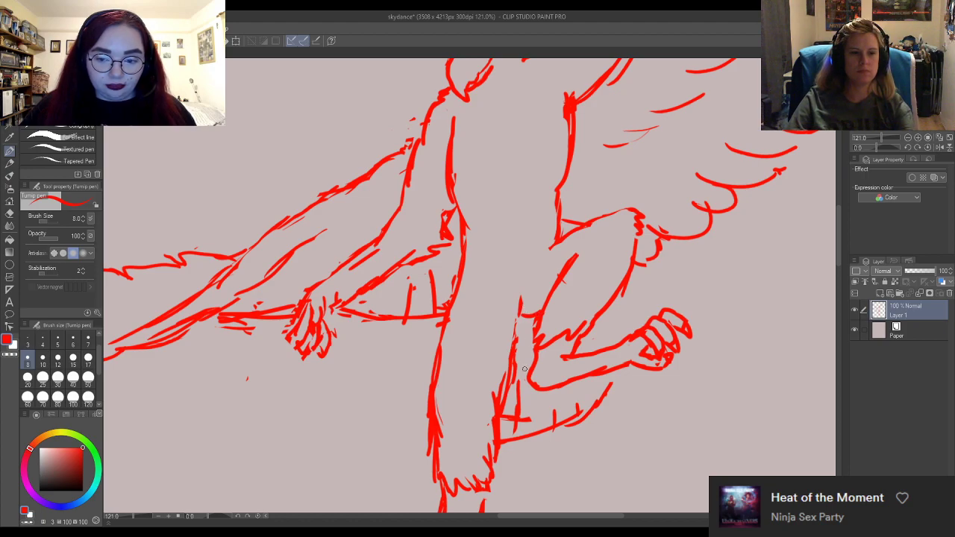
# Erase the sketched tail section below the bent leg, and redraw it as a rounded shape with short marks along its edge.
pyautogui.press('e')
pyautogui.moveTo(526, 406)
pyautogui.mouseDown()
pyautogui.moveTo(517, 434)
pyautogui.moveTo(520, 390)
pyautogui.moveTo(526, 436)
pyautogui.moveTo(521, 427)
pyautogui.moveTo(581, 417)
pyautogui.mouseUp()
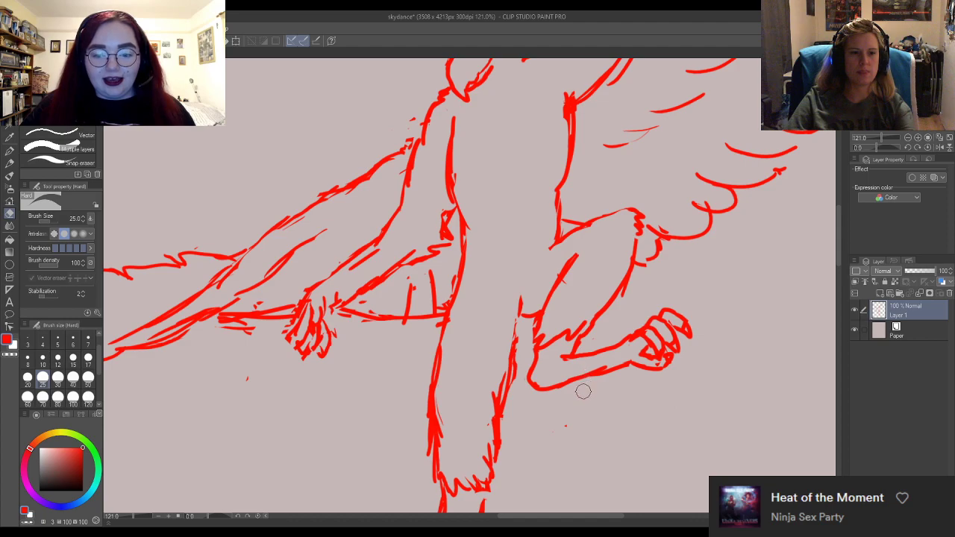
pyautogui.press('p')
pyautogui.moveTo(587, 340)
pyautogui.mouseDown()
pyautogui.moveTo(597, 401)
pyautogui.moveTo(542, 432)
pyautogui.moveTo(557, 430)
pyautogui.moveTo(507, 428)
pyautogui.moveTo(529, 430)
pyautogui.moveTo(497, 439)
pyautogui.mouseUp()
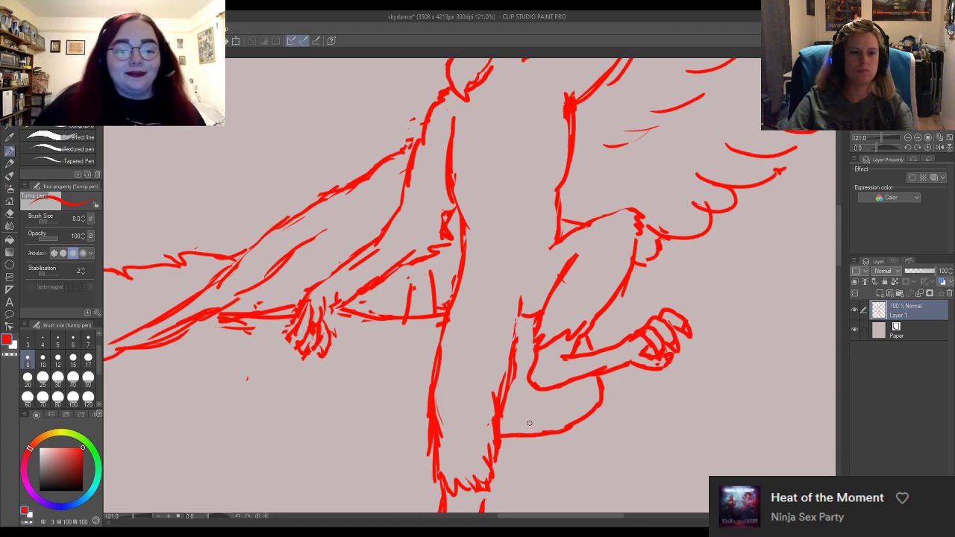
pyautogui.moveTo(576, 403)
pyautogui.mouseDown()
pyautogui.moveTo(579, 426)
pyautogui.moveTo(524, 433)
pyautogui.mouseUp()
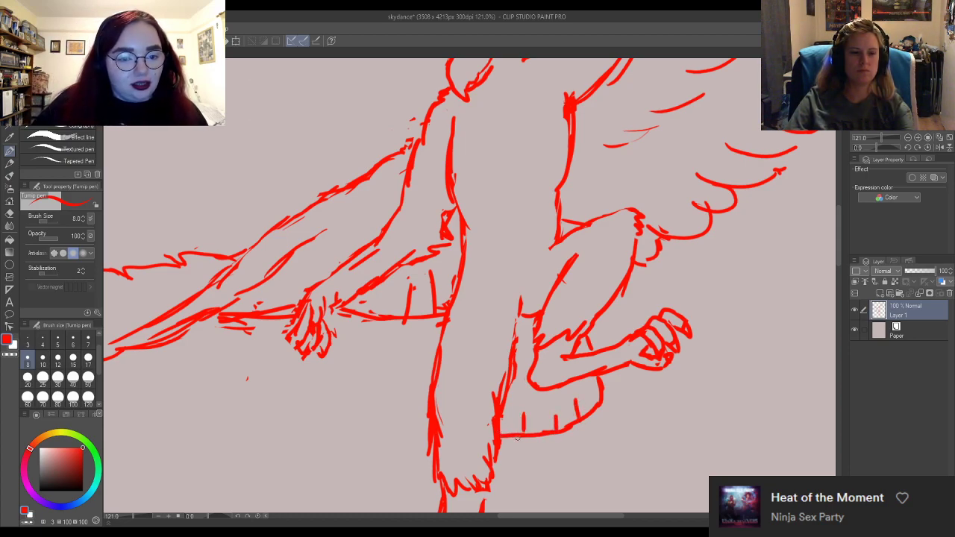
# Redraw the rear edge of the crested creature's straight leg as one clean line from the crotch downward.
pyautogui.moveTo(509, 384); pyautogui.dragTo(496, 414)
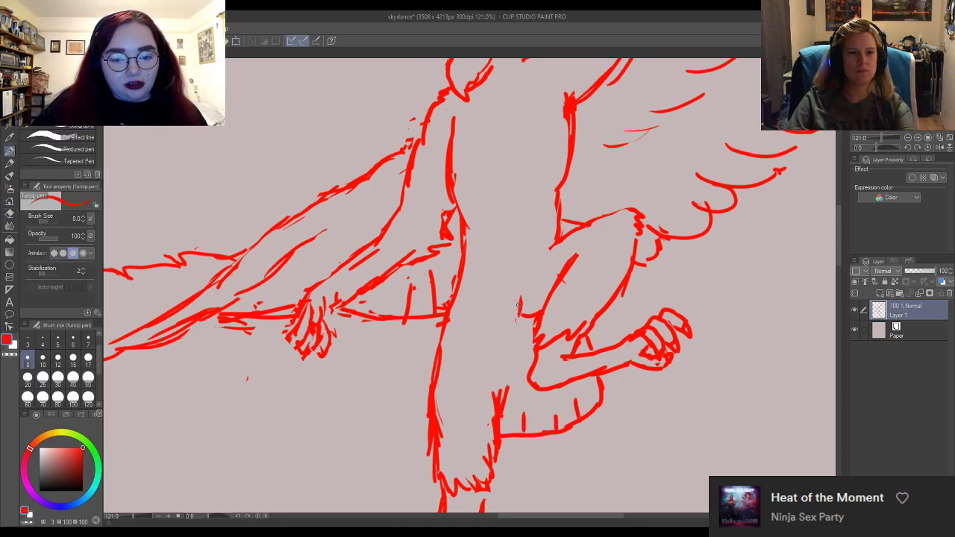
pyautogui.moveTo(520, 306); pyautogui.dragTo(507, 369)
pyautogui.press('e')
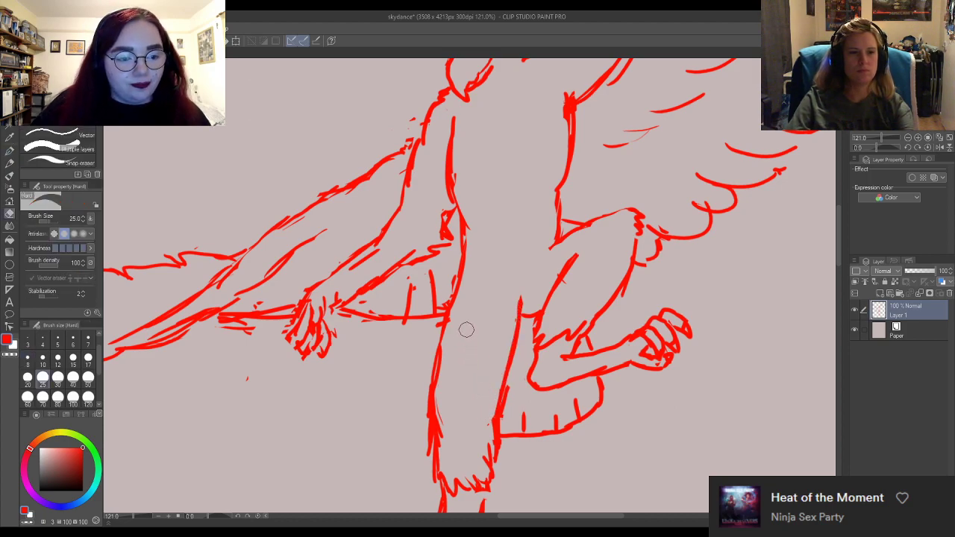
# Erase the tail strokes touching the straight leg's front, and thin the front thigh outline to a single line.
pyautogui.moveTo(456, 308); pyautogui.dragTo(448, 328)
pyautogui.press('p')
pyautogui.press('e')
pyautogui.moveTo(448, 284)
pyautogui.mouseDown()
pyautogui.moveTo(436, 326)
pyautogui.moveTo(459, 288)
pyautogui.moveTo(438, 339)
pyautogui.moveTo(451, 296)
pyautogui.moveTo(444, 367)
pyautogui.mouseUp()
pyautogui.press('p')
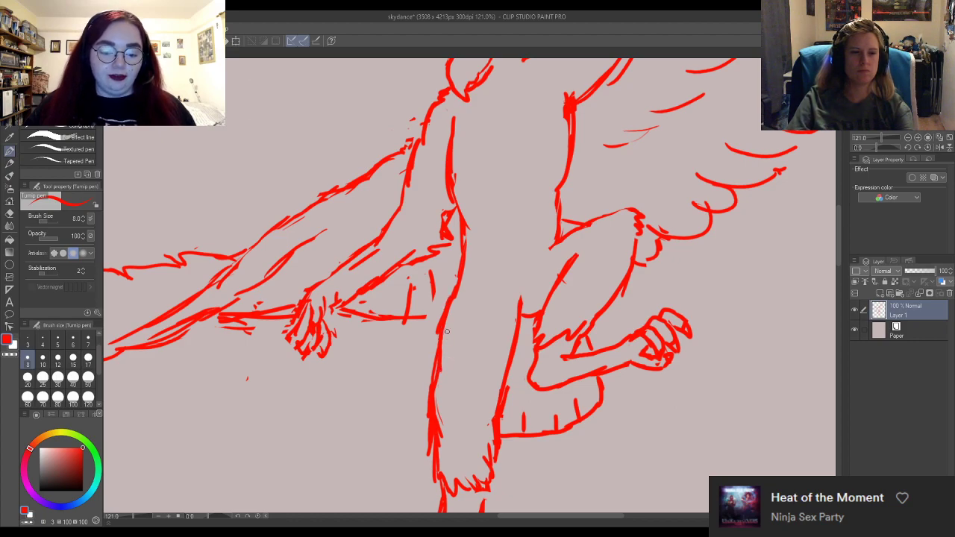
# Erase the rough front of the straight leg, and redraw the thigh line curving into a small hook at the knee.
pyautogui.press('e')
pyautogui.moveTo(450, 327)
pyautogui.mouseDown()
pyautogui.moveTo(438, 414)
pyautogui.moveTo(448, 423)
pyautogui.moveTo(454, 323)
pyautogui.moveTo(435, 437)
pyautogui.mouseUp()
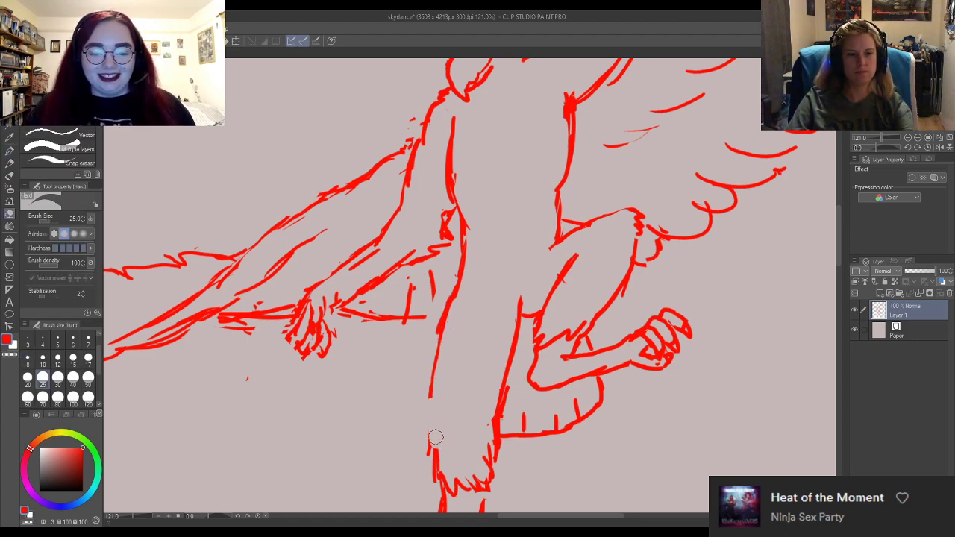
pyautogui.press('p')
pyautogui.moveTo(428, 386)
pyautogui.mouseDown()
pyautogui.moveTo(435, 411)
pyautogui.moveTo(426, 391)
pyautogui.moveTo(442, 416)
pyautogui.moveTo(452, 415)
pyautogui.moveTo(433, 457)
pyautogui.mouseUp()
pyautogui.press('e')
pyautogui.press('p')
pyautogui.moveTo(434, 416); pyautogui.dragTo(436, 461)
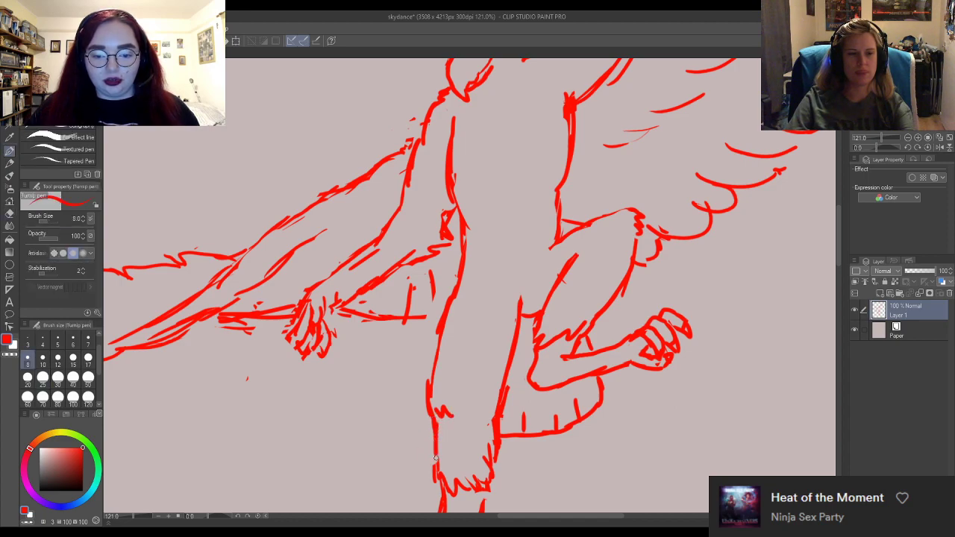
pyautogui.press('e')
pyautogui.moveTo(456, 409); pyautogui.dragTo(439, 425)
pyautogui.press('p')
pyautogui.moveTo(435, 373)
pyautogui.mouseDown()
pyautogui.moveTo(437, 405)
pyautogui.moveTo(434, 419)
pyautogui.mouseUp()
pyautogui.press('e')
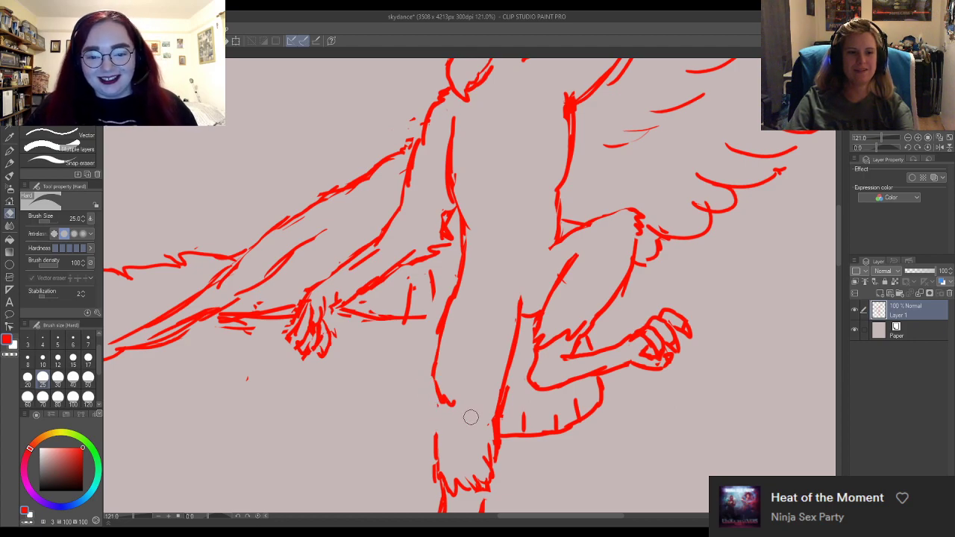
# Erase the straight leg's ragged shin lines and hem, and redraw them with smoother sides and a softly jagged feather edge.
pyautogui.moveTo(494, 415)
pyautogui.mouseDown()
pyautogui.moveTo(505, 386)
pyautogui.moveTo(509, 364)
pyautogui.moveTo(496, 385)
pyautogui.moveTo(494, 424)
pyautogui.moveTo(495, 397)
pyautogui.moveTo(495, 421)
pyautogui.mouseUp()
pyautogui.press('p')
pyautogui.press('e')
pyautogui.moveTo(485, 457)
pyautogui.mouseDown()
pyautogui.moveTo(496, 395)
pyautogui.moveTo(484, 462)
pyautogui.moveTo(477, 473)
pyautogui.moveTo(479, 437)
pyautogui.moveTo(457, 495)
pyautogui.moveTo(488, 473)
pyautogui.moveTo(496, 437)
pyautogui.moveTo(489, 463)
pyautogui.mouseUp()
pyautogui.press('p')
pyautogui.press('e')
pyautogui.press('p')
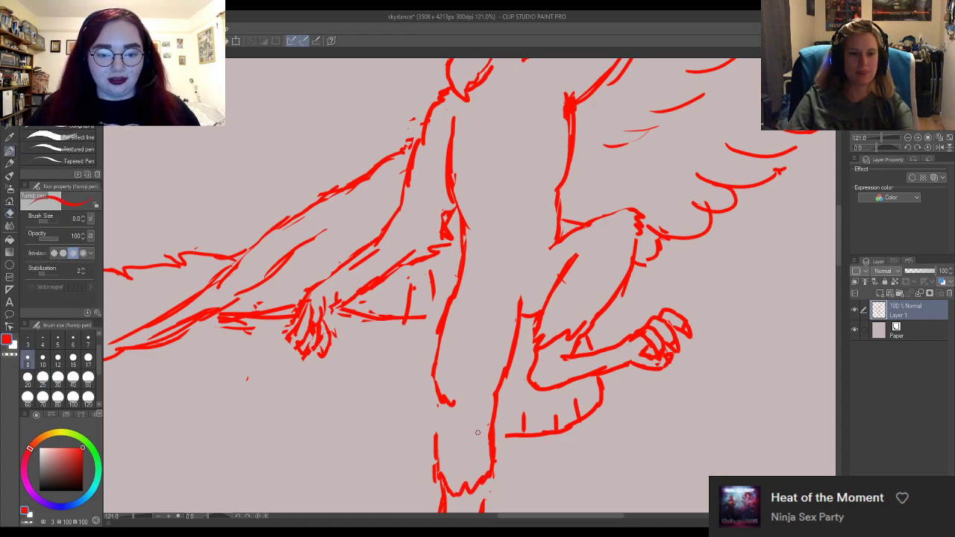
pyautogui.moveTo(438, 395); pyautogui.dragTo(436, 444)
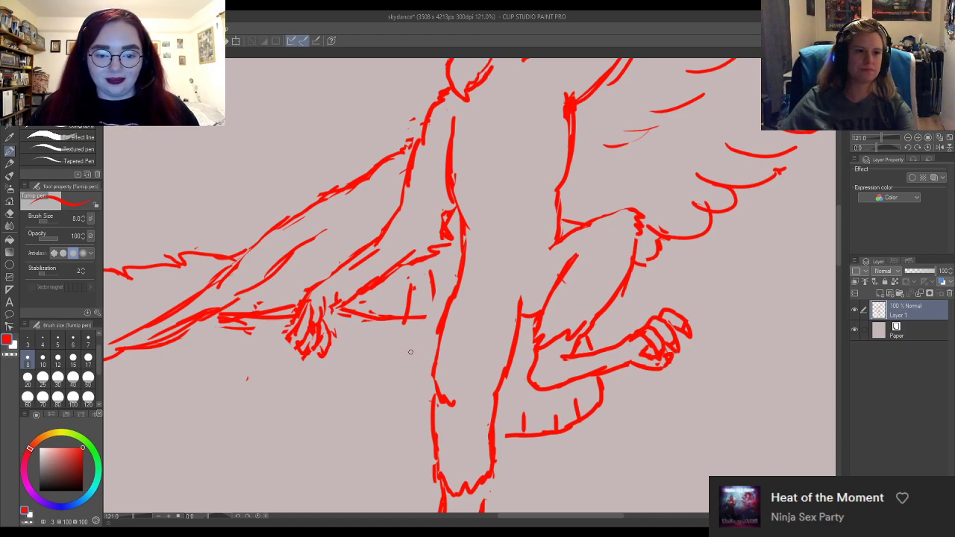
# Clean up the bent leg where the thigh feathers meet the ankle, redrawing the ankle lines and the base of the foot.
pyautogui.scroll(-5, 451, 200)
pyautogui.scroll(-1, 451, 200)
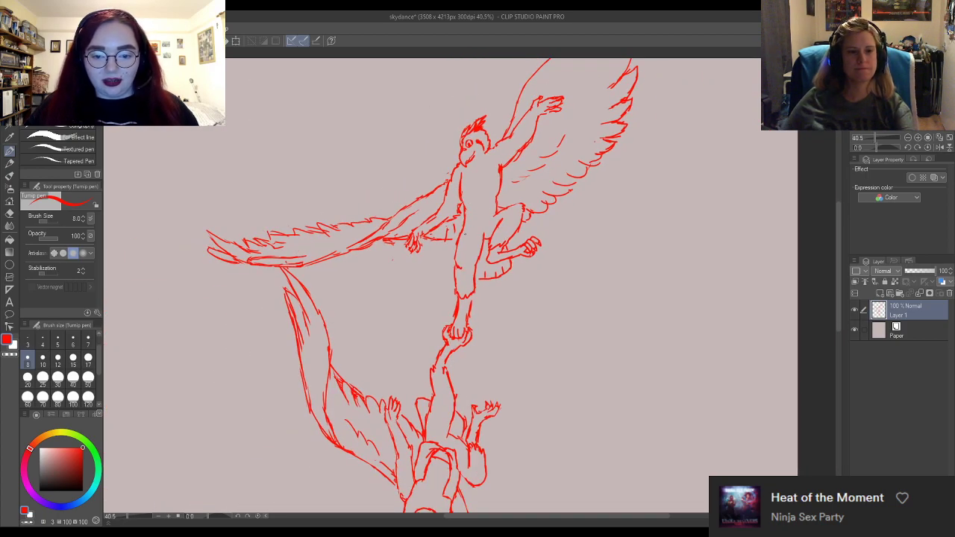
pyautogui.scroll(1, 419, 228)
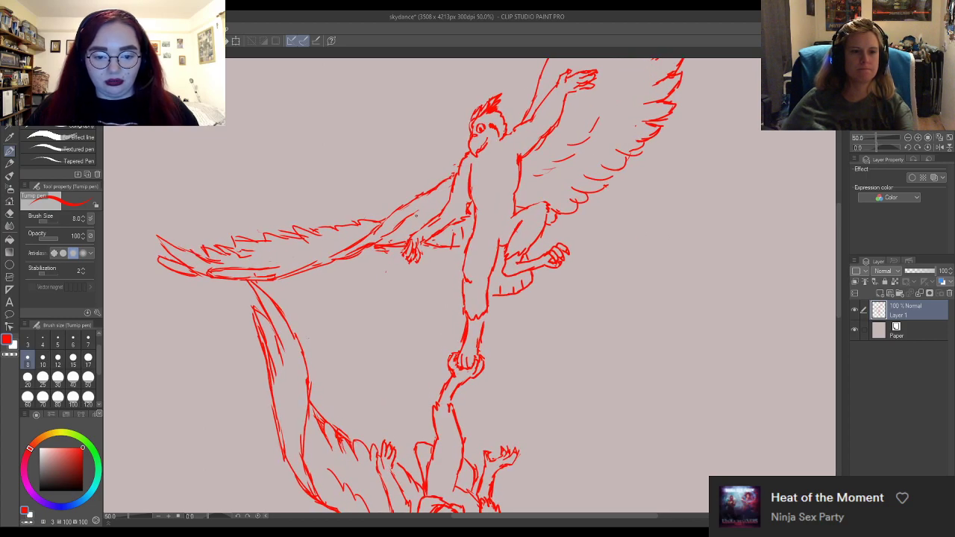
pyautogui.scroll(-2, 467, 266)
pyautogui.scroll(5, 467, 267)
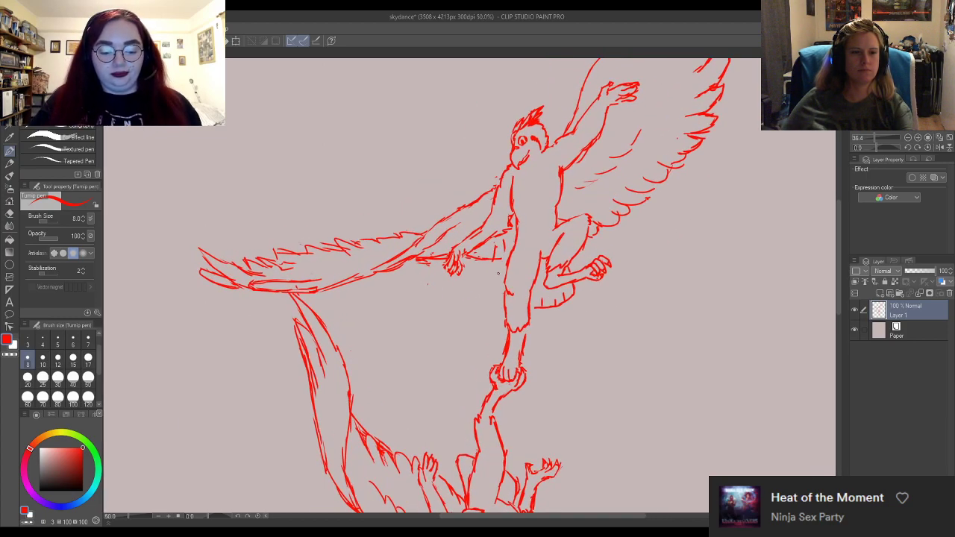
pyautogui.press('e')
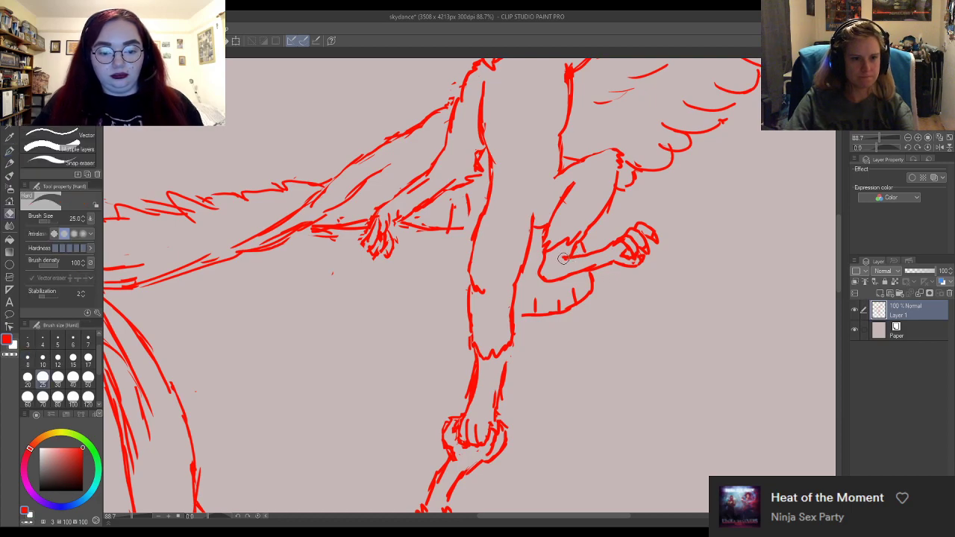
pyautogui.press('p')
pyautogui.moveTo(560, 260)
pyautogui.mouseDown()
pyautogui.moveTo(548, 285)
pyautogui.moveTo(537, 270)
pyautogui.moveTo(548, 278)
pyautogui.moveTo(546, 264)
pyautogui.moveTo(561, 271)
pyautogui.moveTo(556, 278)
pyautogui.moveTo(580, 270)
pyautogui.moveTo(596, 222)
pyautogui.mouseUp()
pyautogui.press('e')
pyautogui.press('p')
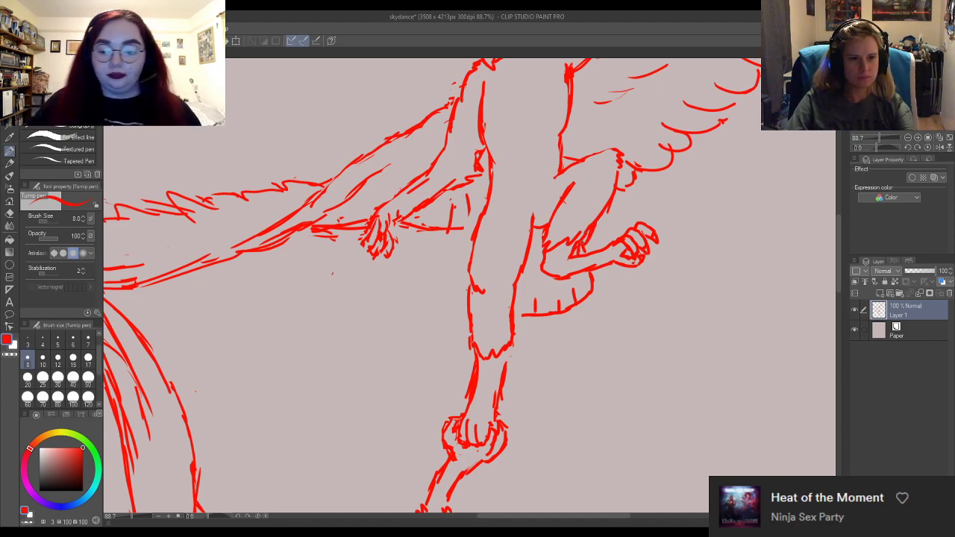
pyautogui.press('e')
pyautogui.moveTo(566, 258)
pyautogui.mouseDown()
pyautogui.moveTo(579, 243)
pyautogui.moveTo(589, 251)
pyautogui.mouseUp()
pyautogui.press('p')
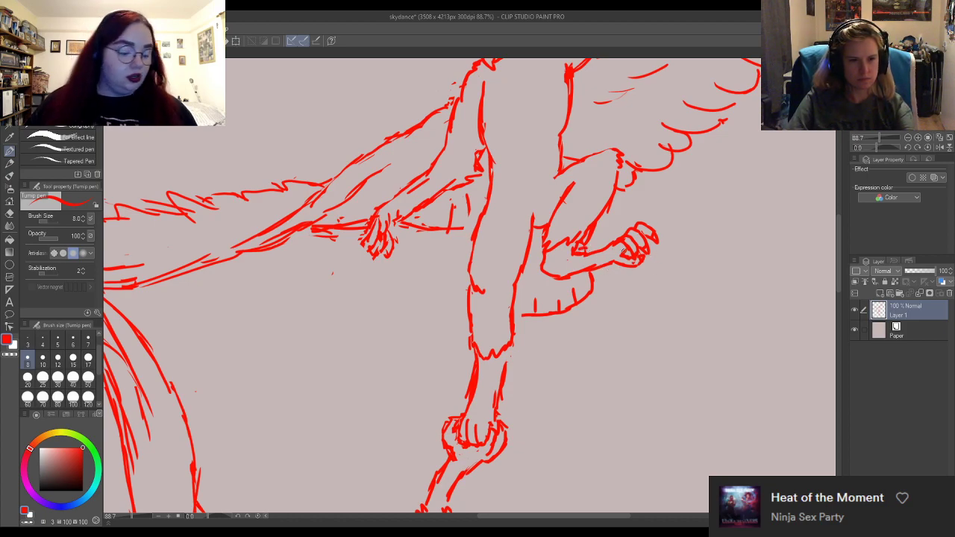
pyautogui.moveTo(612, 261); pyautogui.dragTo(624, 255)
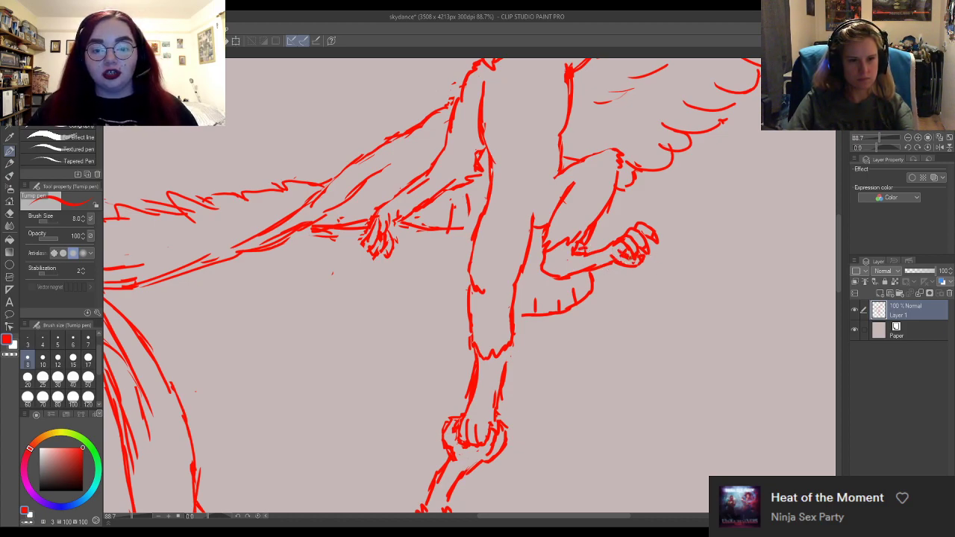
# Lasso the bent leg's foot, move it slightly closer to the ankle to shorten the leg, and deselect it.
pyautogui.scroll(-2, 680, 311)
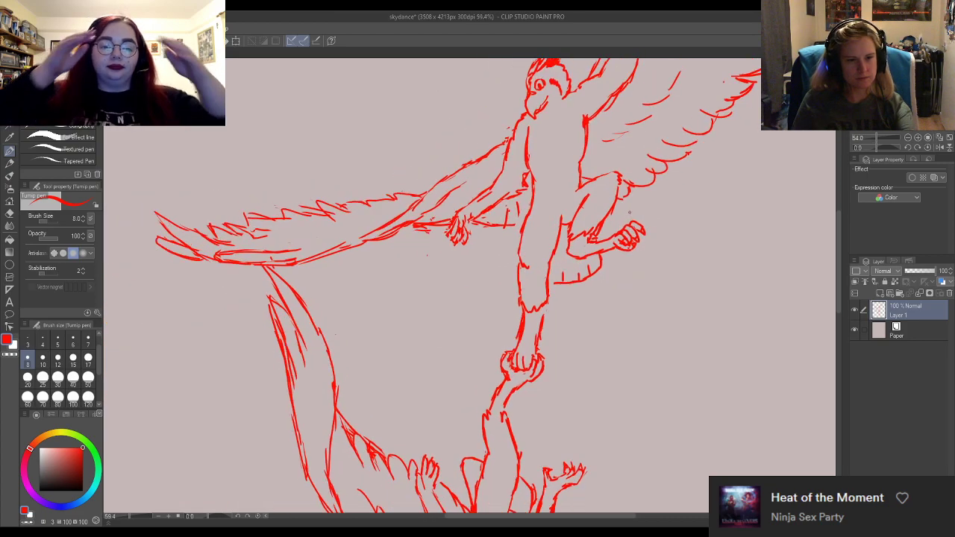
pyautogui.scroll(2, 624, 221)
pyautogui.scroll(2, 624, 221)
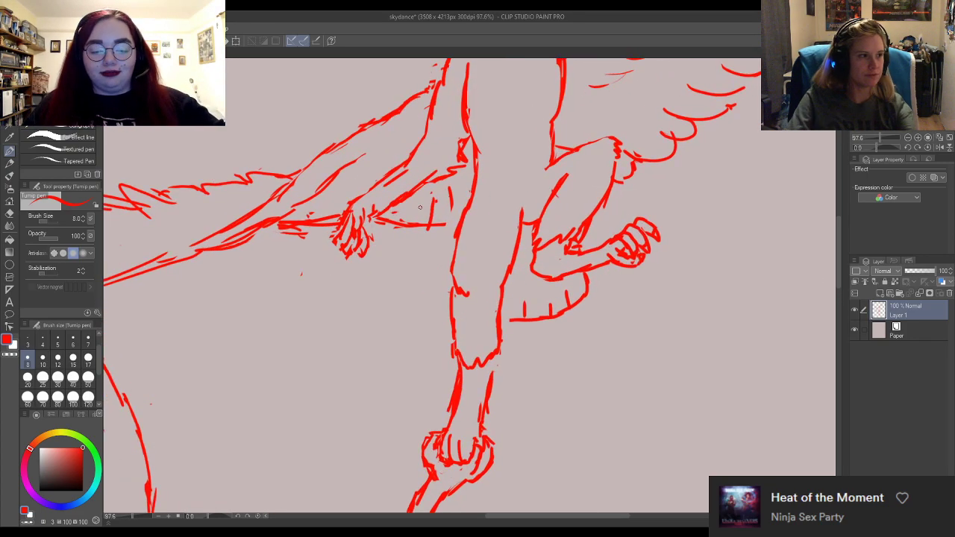
pyautogui.press('m')
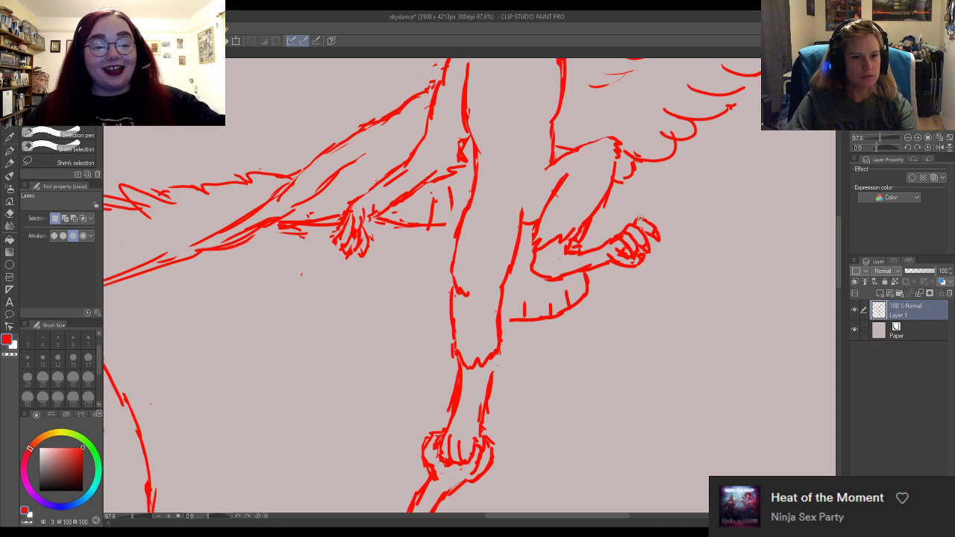
pyautogui.moveTo(639, 215)
pyautogui.mouseDown()
pyautogui.moveTo(590, 251)
pyautogui.moveTo(671, 218)
pyautogui.moveTo(649, 209)
pyautogui.mouseUp()
pyautogui.moveTo(653, 244); pyautogui.dragTo(638, 247)
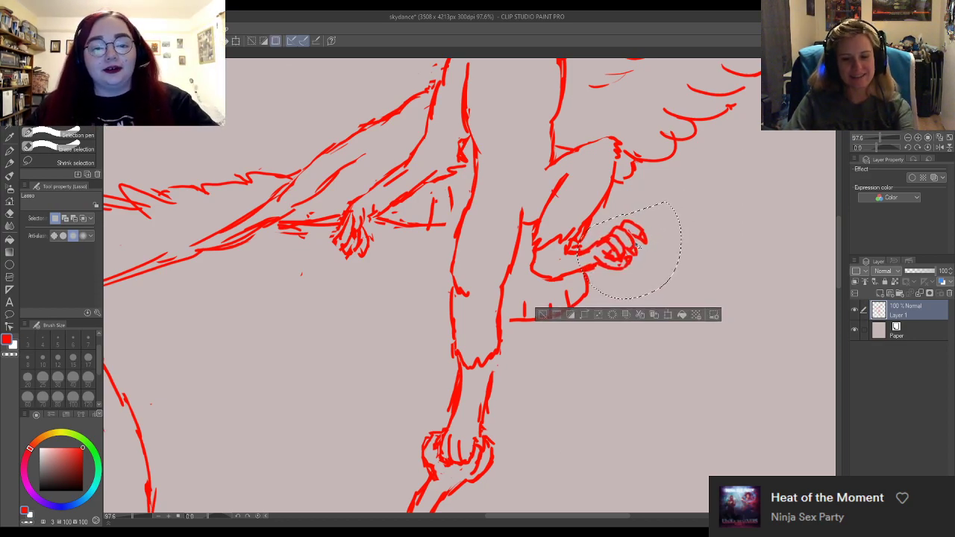
pyautogui.hotkey('ctrl', 'd')
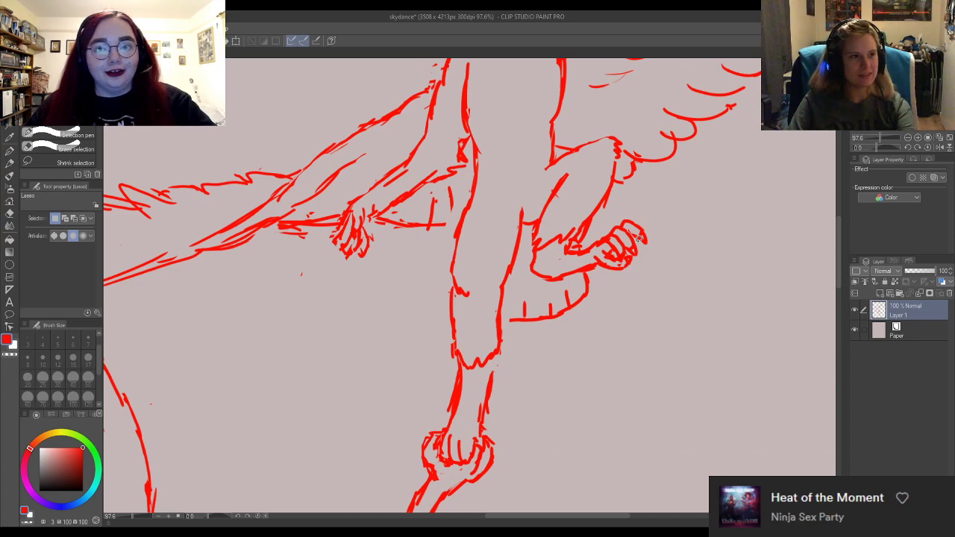
# Erase the stray marks above the crested creature's shoulder, where the outstretched wing's upper edge meets the arm.
pyautogui.scroll(-6, 638, 239)
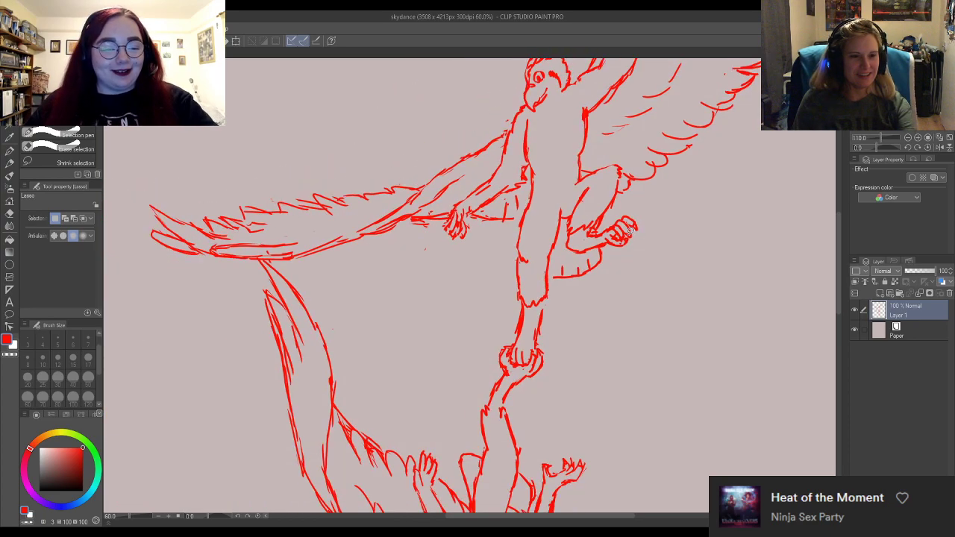
pyautogui.scroll(-2, 567, 254)
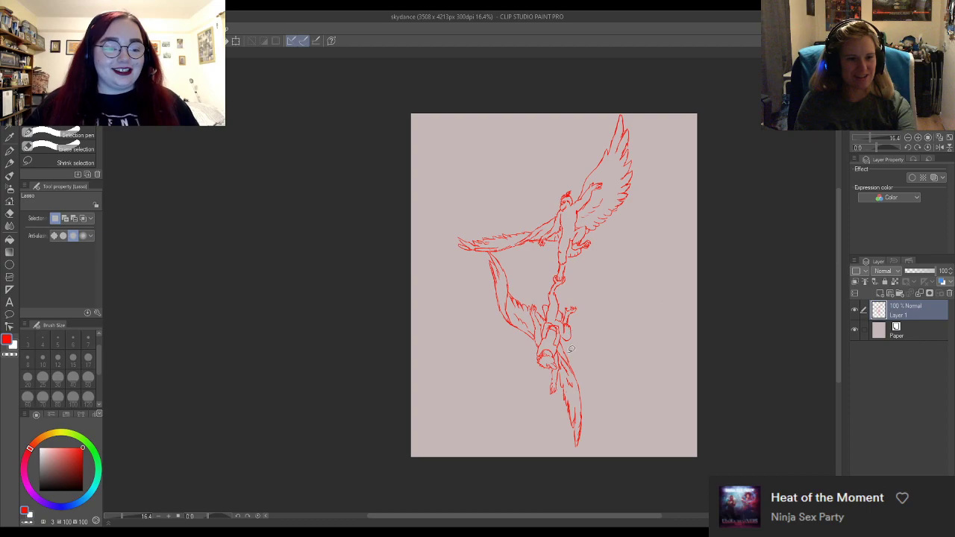
pyautogui.scroll(3, 515, 276)
pyautogui.scroll(-2, 600, 217)
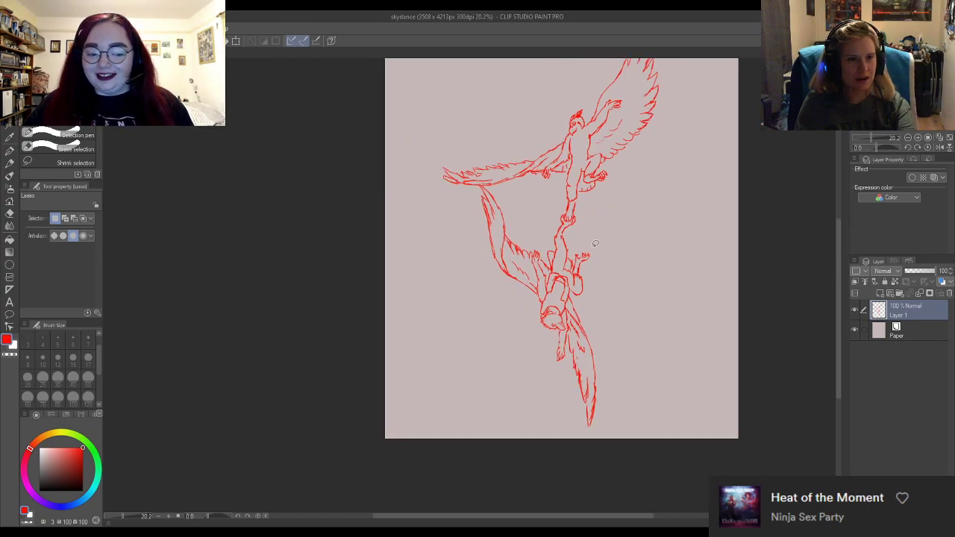
pyautogui.scroll(4, 587, 62)
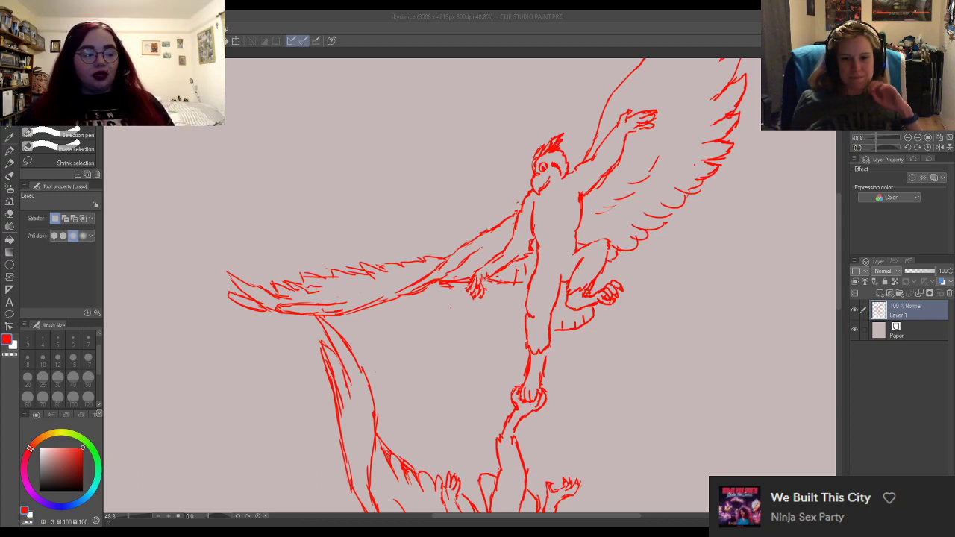
pyautogui.click(845, 408)
pyautogui.scroll(5, 652, 289)
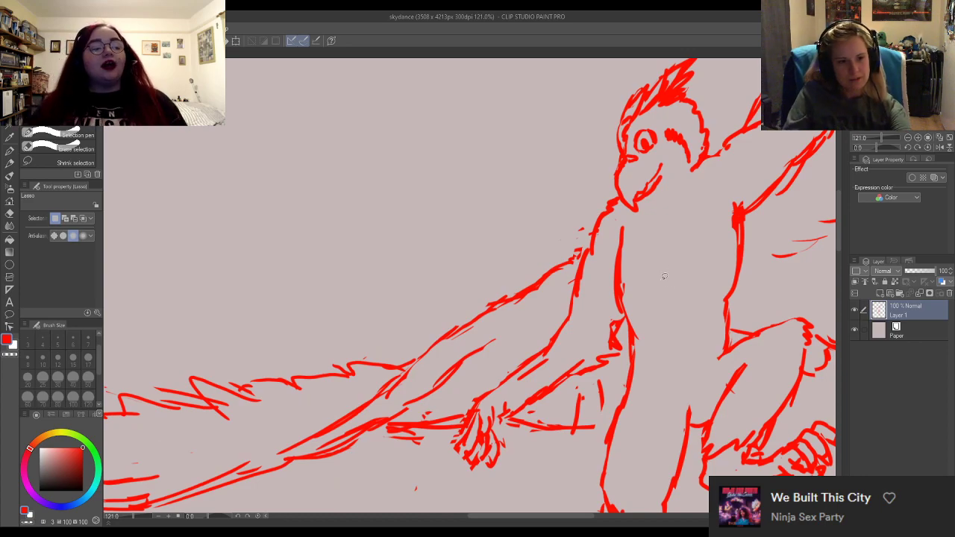
pyautogui.press('e')
pyautogui.moveTo(571, 228); pyautogui.dragTo(579, 248)
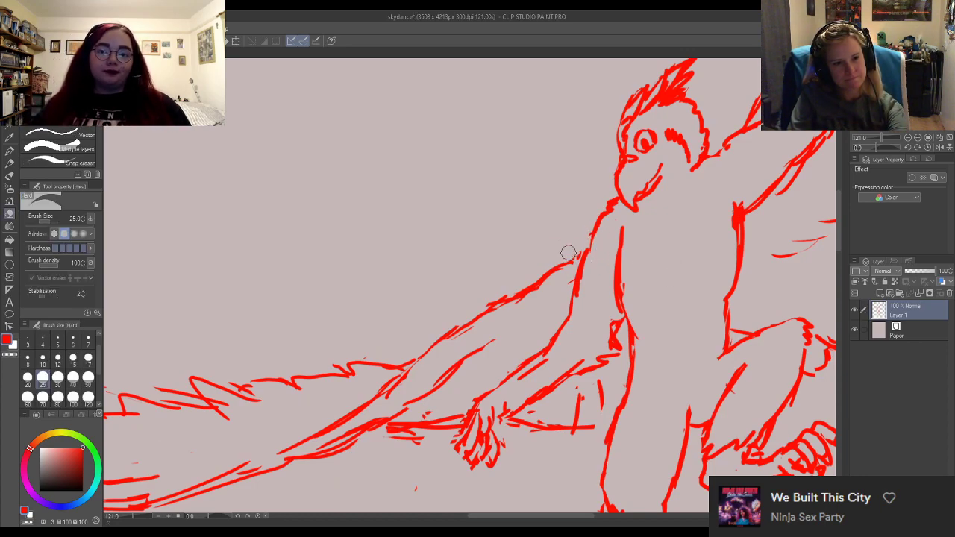
pyautogui.press('m')
pyautogui.moveTo(579, 252); pyautogui.dragTo(558, 269)
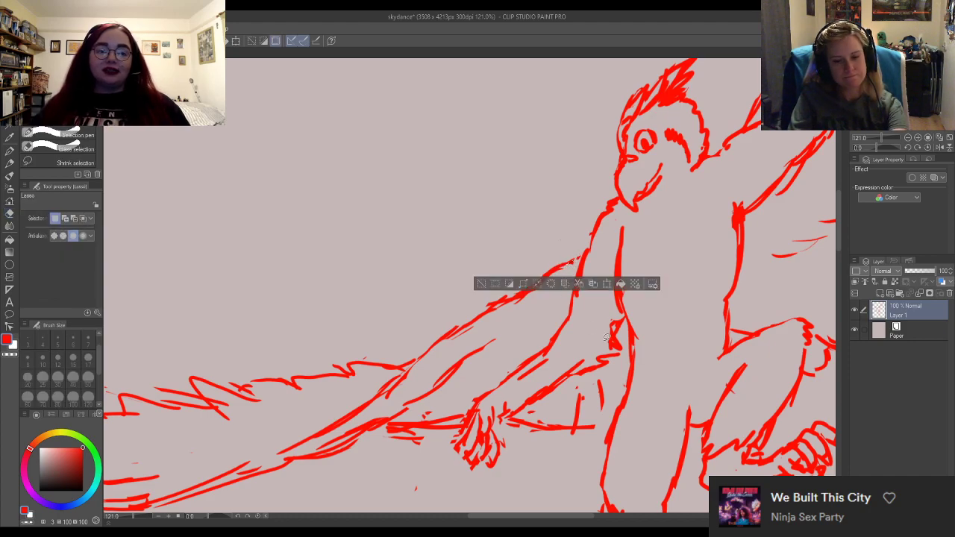
pyautogui.hotkey('ctrl', 'd')
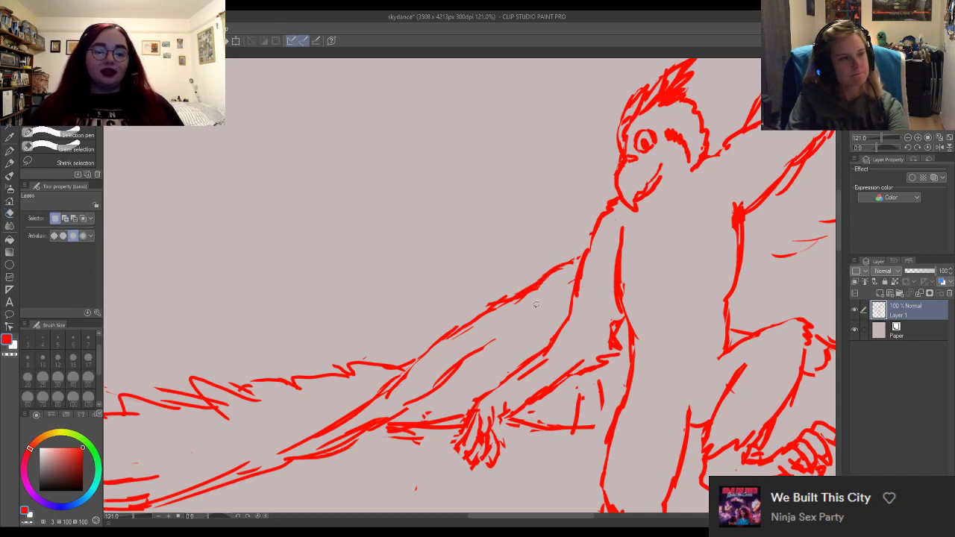
# Clean up the outstretched wing's upper edge, redrawing it as one smooth line up to the shoulder.
pyautogui.click(10, 149)
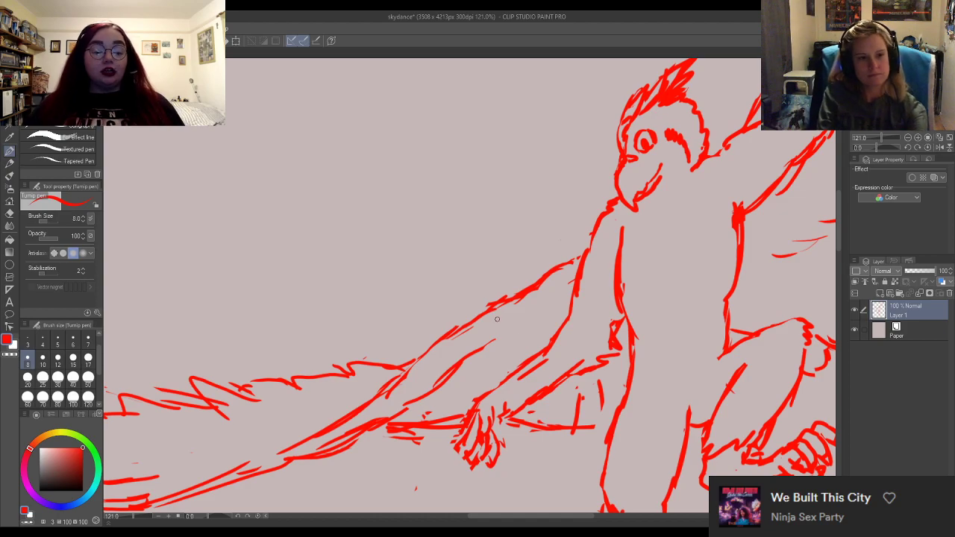
pyautogui.press('e')
pyautogui.press('p')
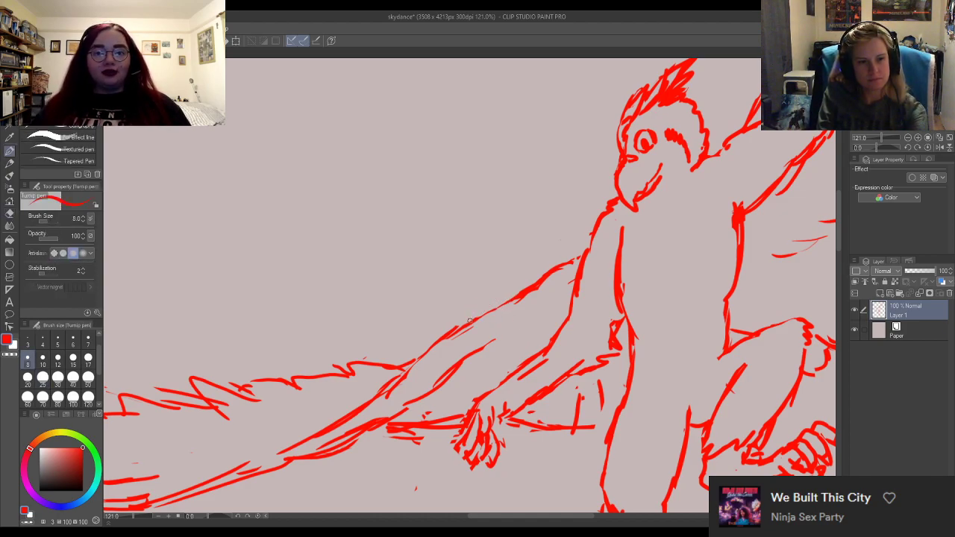
pyautogui.moveTo(440, 336)
pyautogui.mouseDown()
pyautogui.moveTo(517, 309)
pyautogui.moveTo(535, 291)
pyautogui.moveTo(522, 295)
pyautogui.moveTo(471, 332)
pyautogui.moveTo(545, 297)
pyautogui.moveTo(581, 243)
pyautogui.moveTo(550, 279)
pyautogui.moveTo(568, 263)
pyautogui.mouseUp()
pyautogui.press('e')
pyautogui.press('p')
pyautogui.press('e')
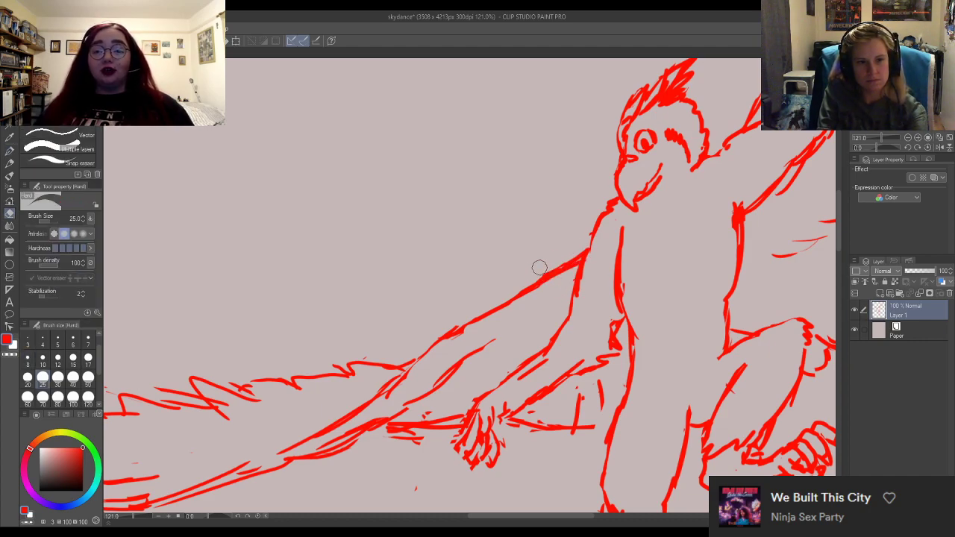
# Thin out the rough upper-arm line beside the outstretched wing, and erase the thick blot at the raised arm's armpit.
pyautogui.moveTo(565, 277); pyautogui.dragTo(586, 251)
pyautogui.press('p')
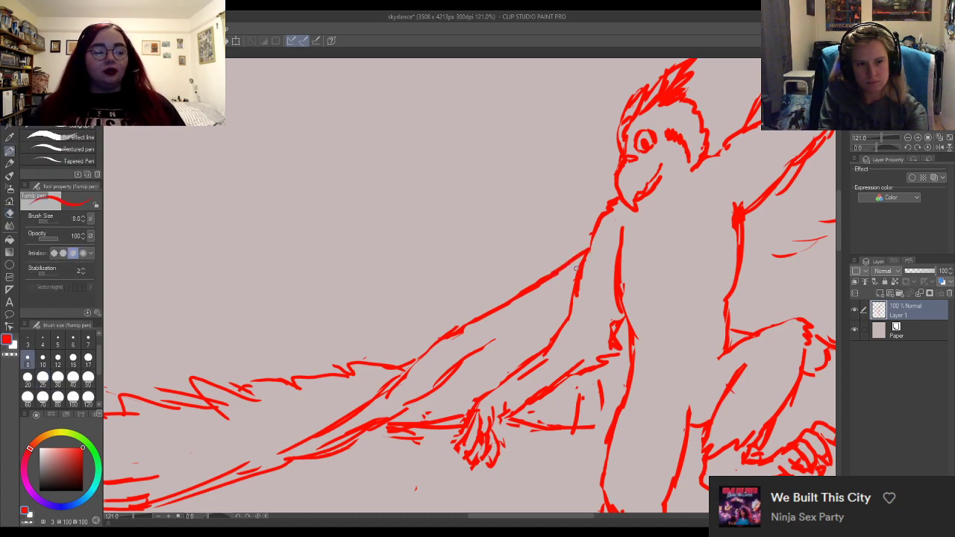
pyautogui.press('e')
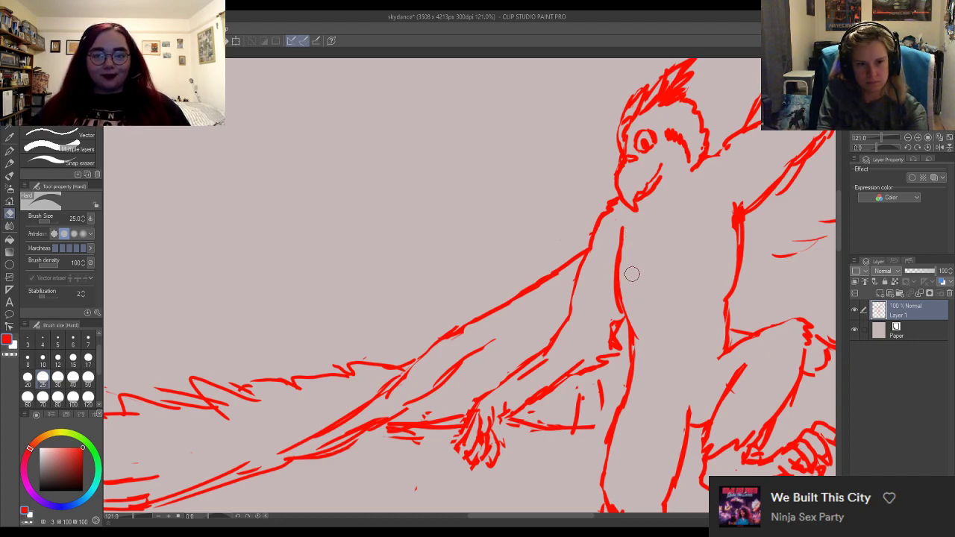
pyautogui.moveTo(728, 200); pyautogui.dragTo(729, 227)
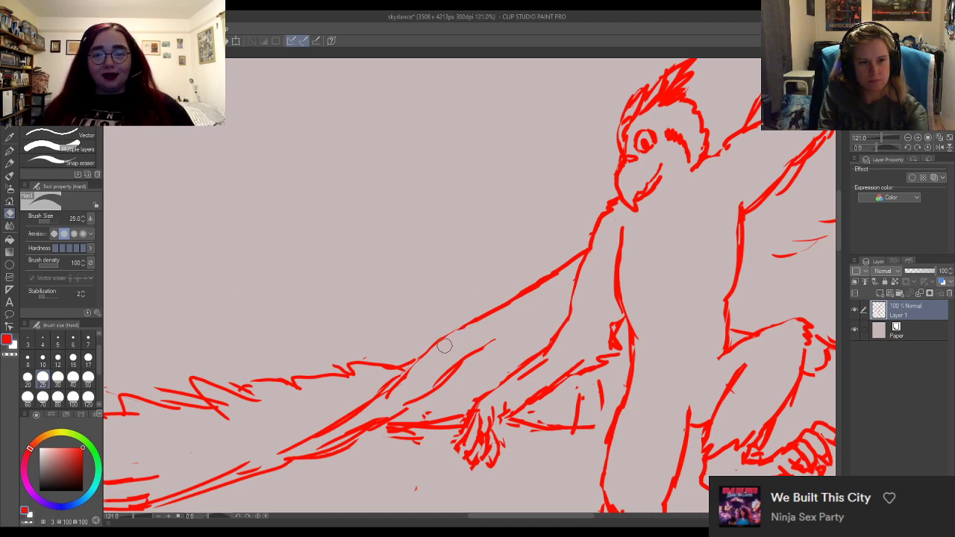
# Trim the doubled strokes of the outstretched wing's inner fold line and redraw it as a single thin curve.
pyautogui.press('p')
pyautogui.press('e')
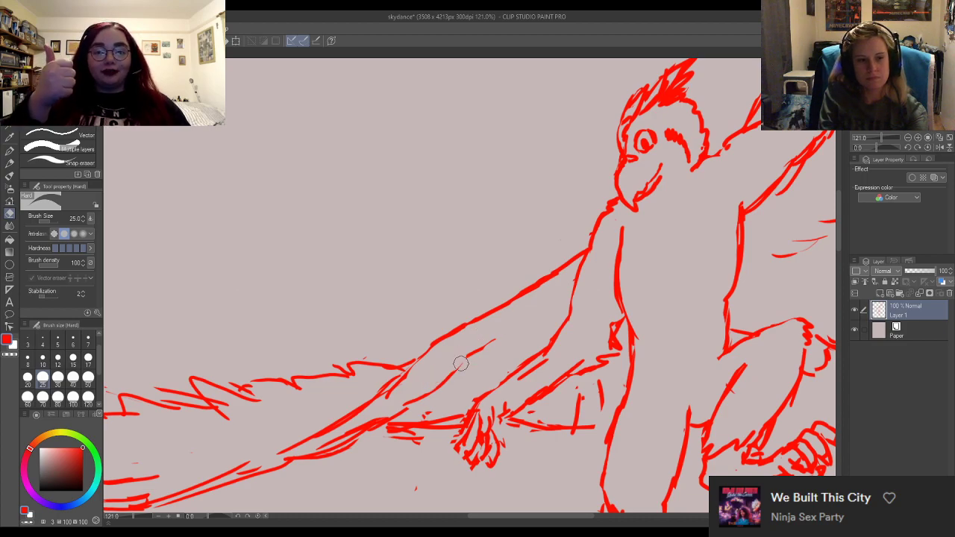
pyautogui.press('p')
pyautogui.moveTo(482, 344); pyautogui.dragTo(493, 341)
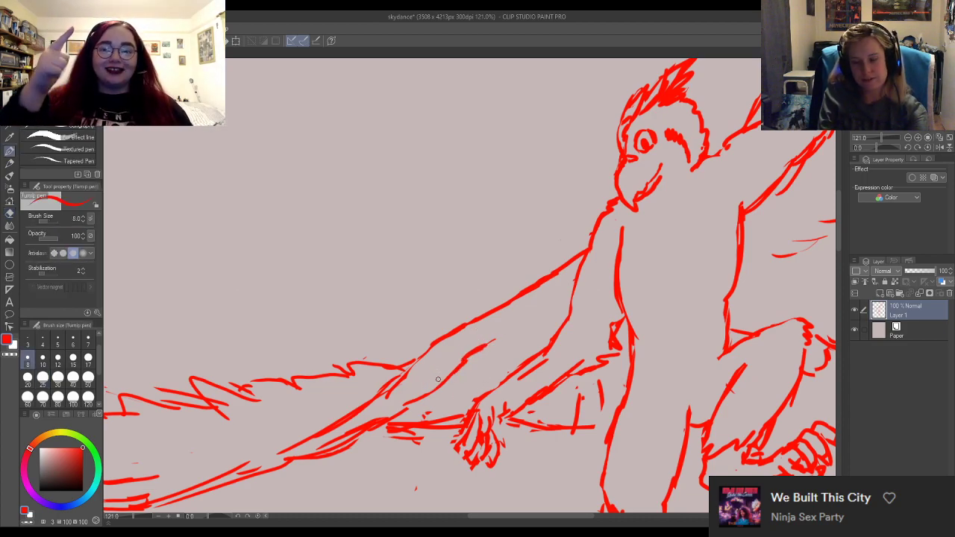
pyautogui.press('e')
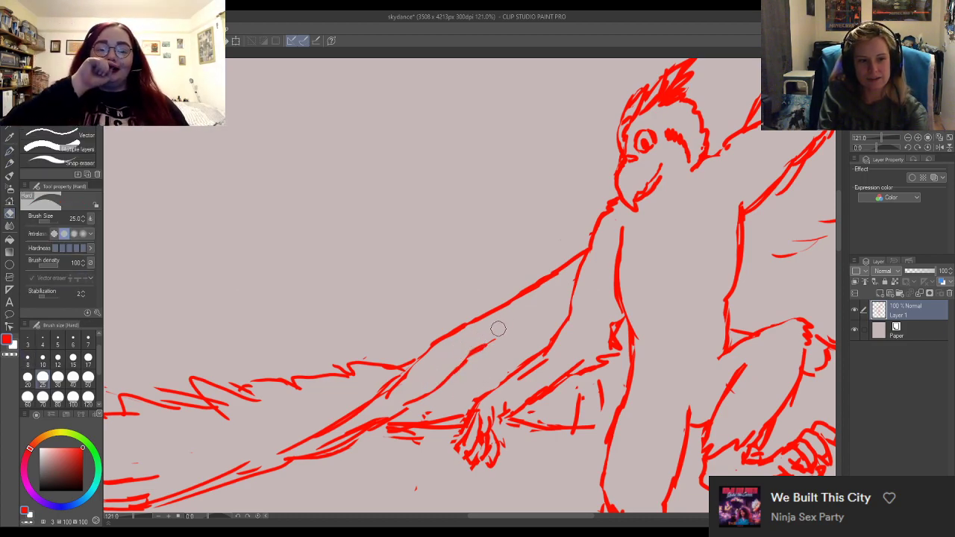
pyautogui.press('p')
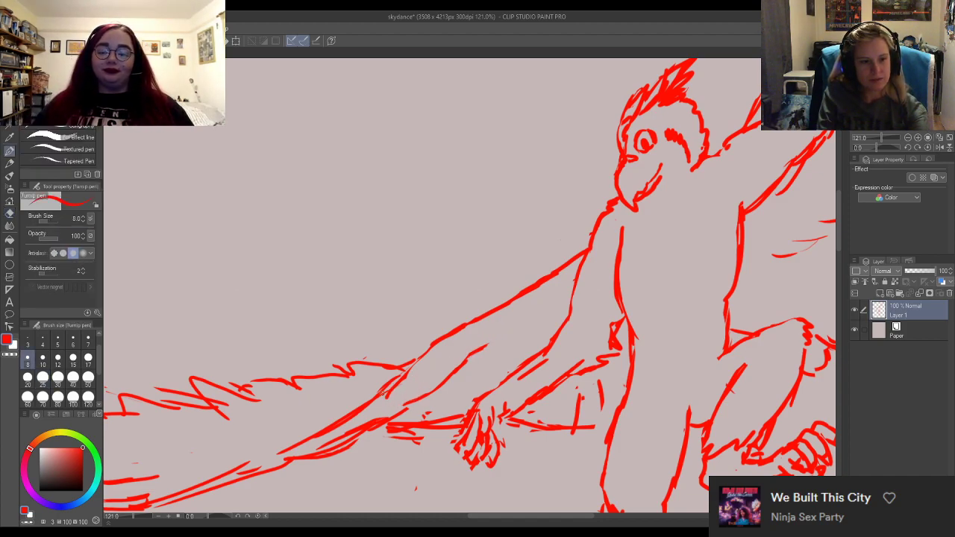
# Erase the scribbled knot beside the lowered arm's side of the waist, and redraw the opposite waist line down to the bent thigh.
pyautogui.press('e')
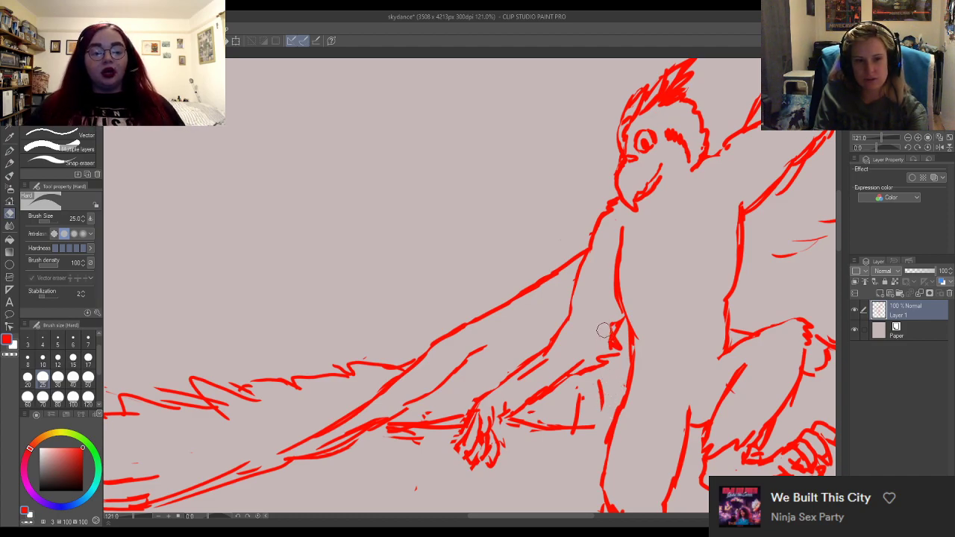
pyautogui.moveTo(603, 330)
pyautogui.mouseDown()
pyautogui.moveTo(609, 341)
pyautogui.moveTo(619, 320)
pyautogui.mouseUp()
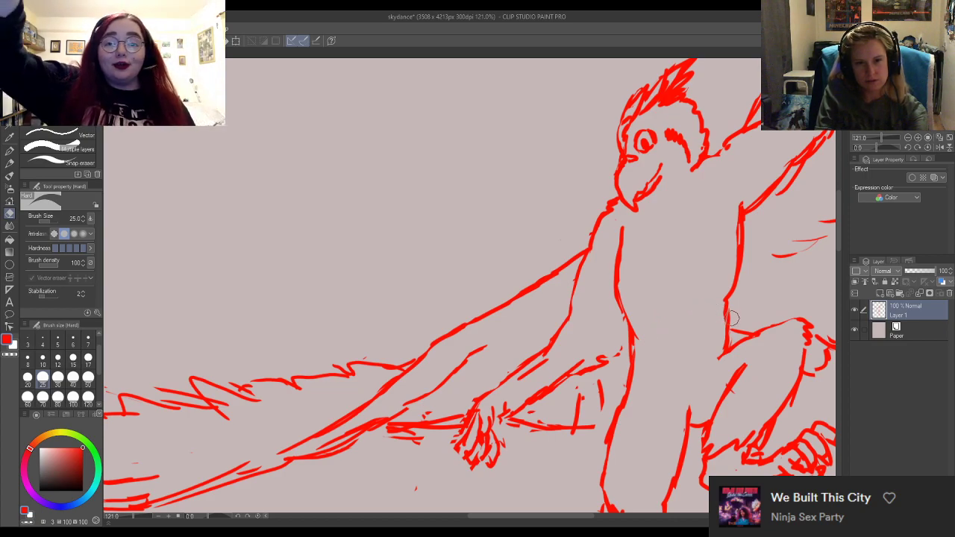
pyautogui.moveTo(733, 319)
pyautogui.mouseDown()
pyautogui.moveTo(723, 326)
pyautogui.moveTo(733, 307)
pyautogui.mouseUp()
pyautogui.press('p')
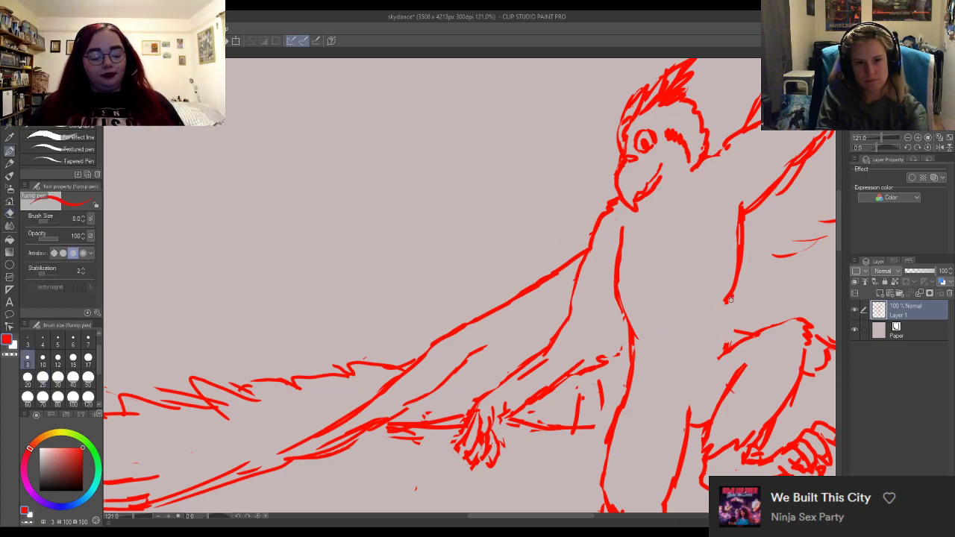
pyautogui.moveTo(732, 264); pyautogui.dragTo(727, 347)
pyautogui.press('e')
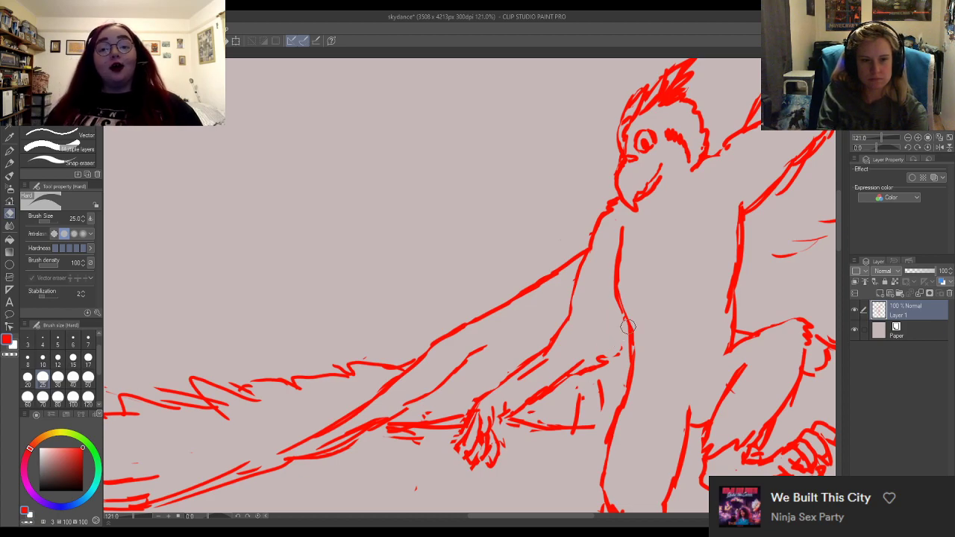
# Erase the lowered arm's rough forearm lines, redraw its upper edge as a smooth curve, and sketch jagged feathers at the elbow.
pyautogui.press('p')
pyautogui.press('e')
pyautogui.moveTo(619, 343); pyautogui.dragTo(578, 392)
pyautogui.press('p')
pyautogui.press('e')
pyautogui.moveTo(601, 356)
pyautogui.mouseDown()
pyautogui.moveTo(578, 367)
pyautogui.moveTo(527, 408)
pyautogui.moveTo(507, 407)
pyautogui.moveTo(555, 367)
pyautogui.moveTo(524, 364)
pyautogui.moveTo(573, 318)
pyautogui.moveTo(569, 308)
pyautogui.moveTo(563, 331)
pyautogui.moveTo(568, 304)
pyautogui.moveTo(567, 334)
pyautogui.moveTo(558, 335)
pyautogui.moveTo(564, 319)
pyautogui.moveTo(542, 331)
pyautogui.moveTo(486, 394)
pyautogui.mouseUp()
pyautogui.press('p')
pyautogui.press('e')
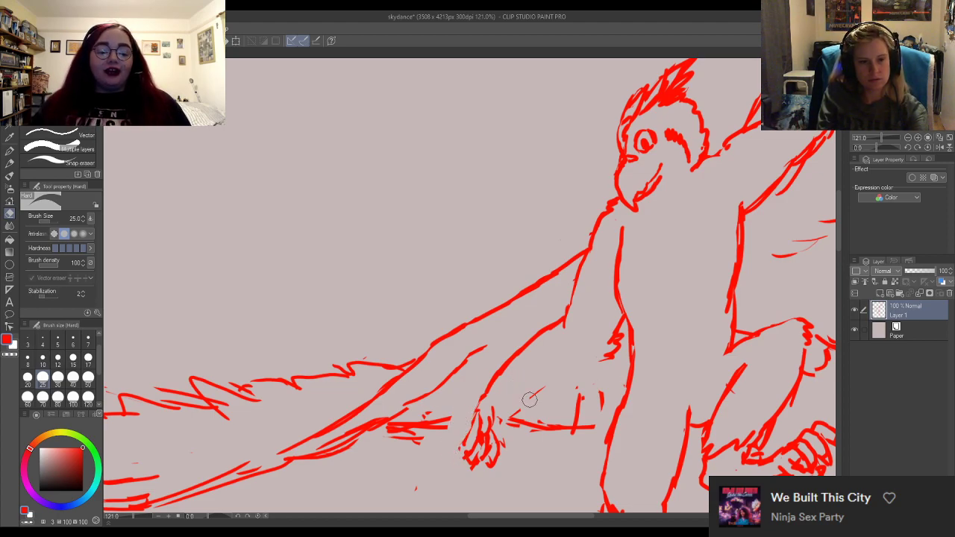
# Redraw the forearm's lower edge as one smooth line from the wrist to the elbow feathers, removing leftover strokes.
pyautogui.press('p')
pyautogui.moveTo(503, 408); pyautogui.dragTo(609, 356)
pyautogui.press('e')
pyautogui.moveTo(522, 410); pyautogui.dragTo(554, 385)
pyautogui.press('p')
# Clean up the lowered hand's wrist and tangled finger lines, redrawing the middle of the hand with clearer finger outlines.
pyautogui.press('e')
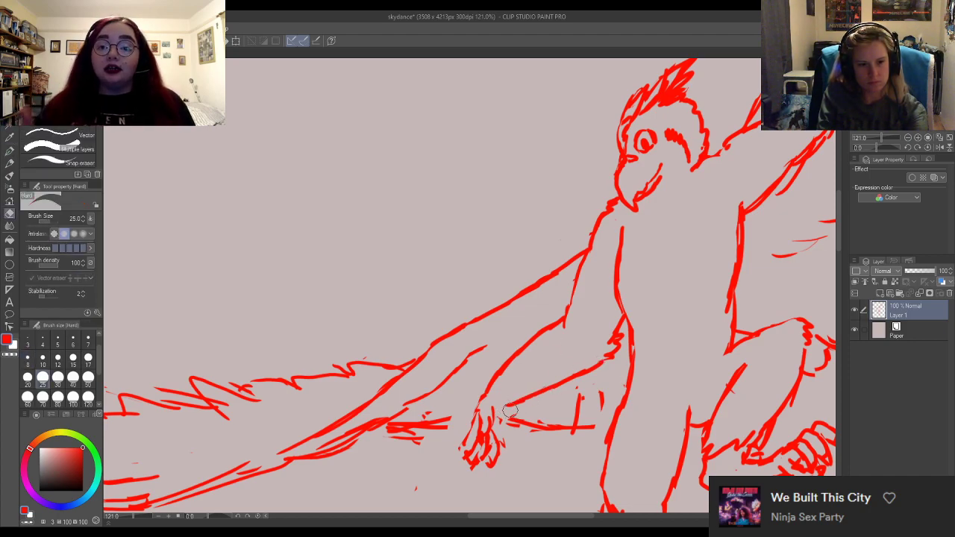
pyautogui.moveTo(518, 421); pyautogui.dragTo(499, 403)
pyautogui.press('p')
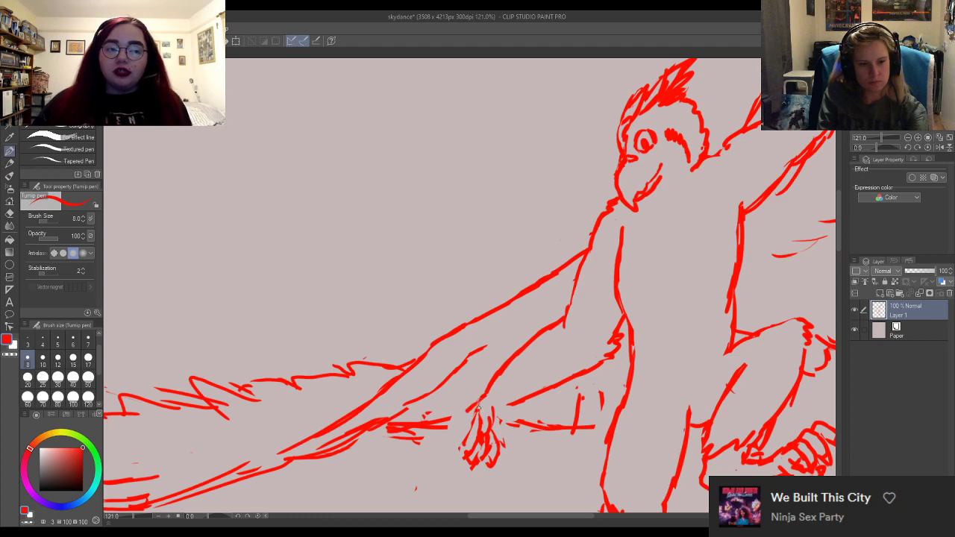
pyautogui.press('e')
pyautogui.moveTo(478, 409); pyautogui.dragTo(482, 417)
pyautogui.press('p')
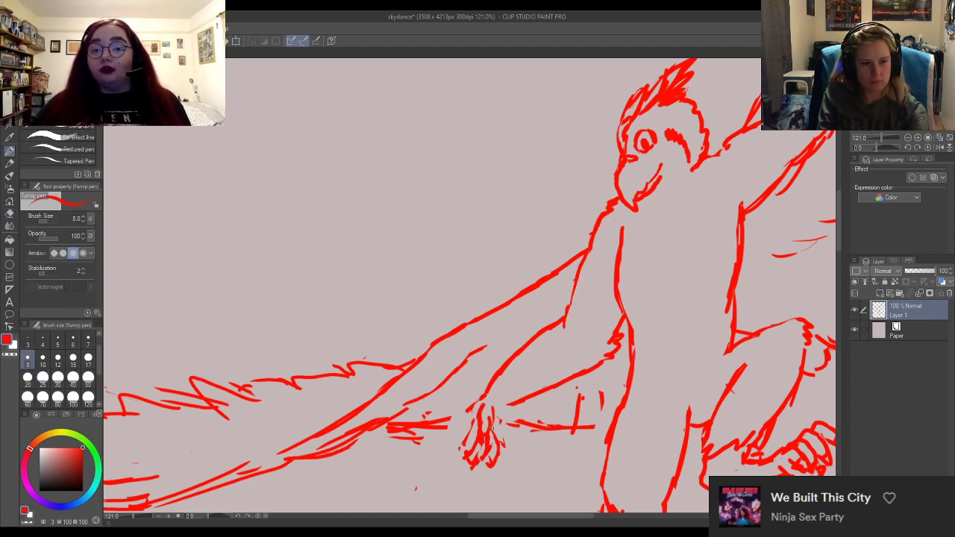
pyautogui.press('e')
pyautogui.moveTo(492, 423)
pyautogui.mouseDown()
pyautogui.moveTo(481, 443)
pyautogui.moveTo(492, 434)
pyautogui.moveTo(515, 461)
pyautogui.mouseUp()
pyautogui.press('p')
pyautogui.press('e')
pyautogui.press('p')
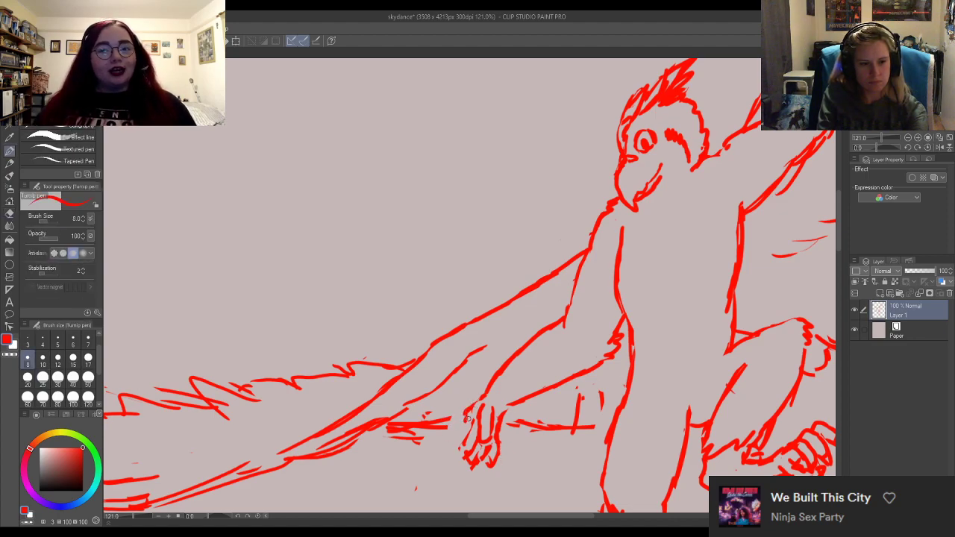
# Redraw the lowered hand's two outer fingers on the wing side, splaying them outward with pointed tips.
pyautogui.moveTo(470, 409)
pyautogui.mouseDown()
pyautogui.moveTo(452, 447)
pyautogui.moveTo(470, 441)
pyautogui.moveTo(455, 446)
pyautogui.moveTo(463, 453)
pyautogui.moveTo(471, 432)
pyautogui.moveTo(468, 465)
pyautogui.moveTo(473, 412)
pyautogui.moveTo(446, 438)
pyautogui.mouseUp()
pyautogui.press('e')
pyautogui.press('p')
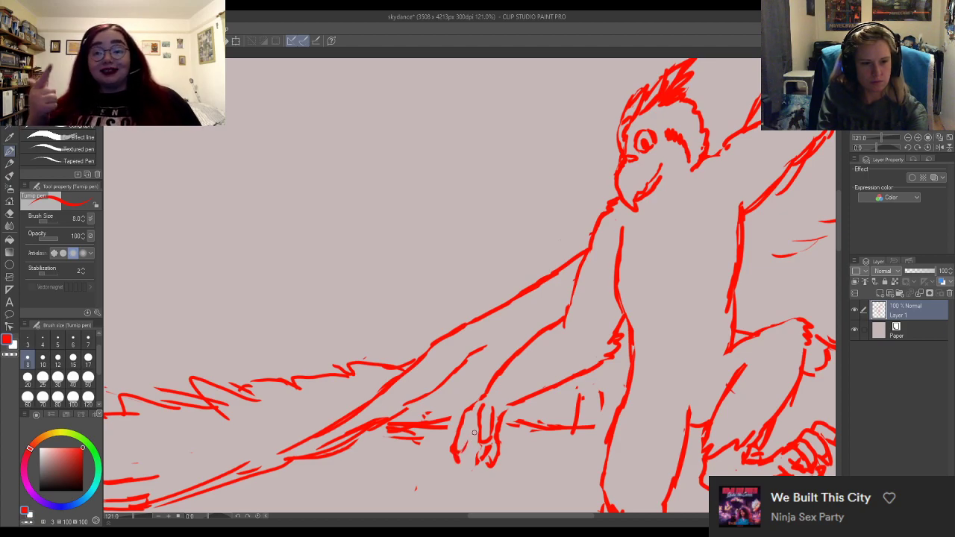
pyautogui.press('e')
pyautogui.press('p')
pyautogui.moveTo(446, 446); pyautogui.dragTo(458, 424)
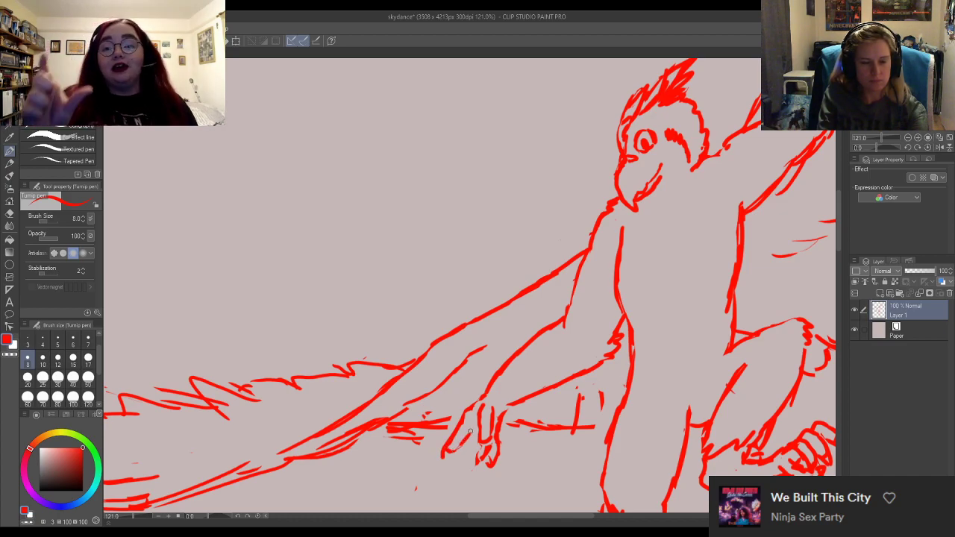
pyautogui.moveTo(461, 457)
pyautogui.mouseDown()
pyautogui.moveTo(473, 463)
pyautogui.moveTo(479, 446)
pyautogui.mouseUp()
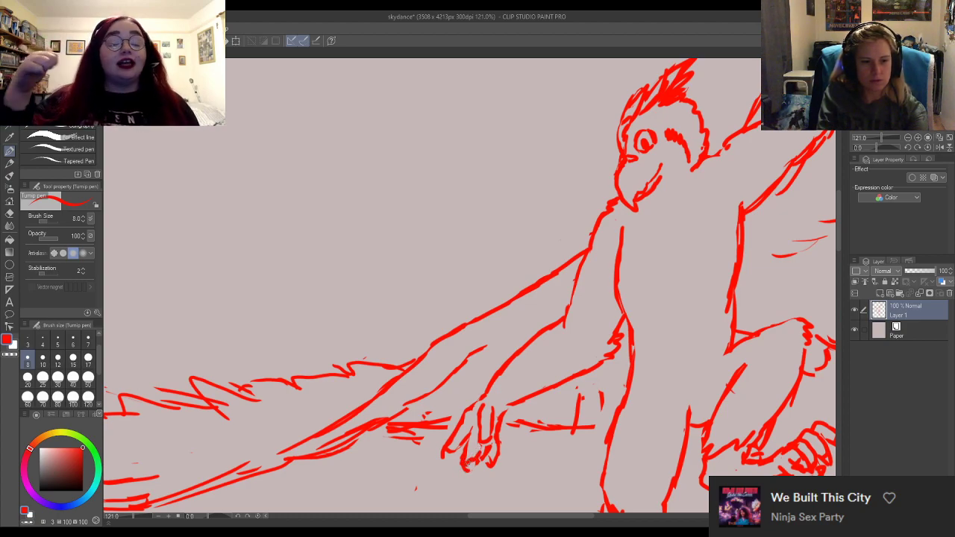
pyautogui.press('e')
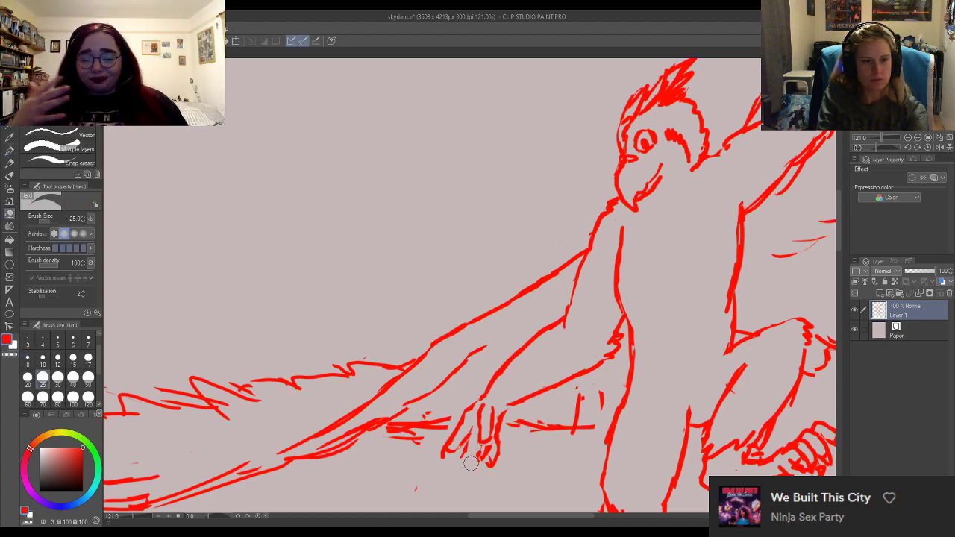
pyautogui.press('p')
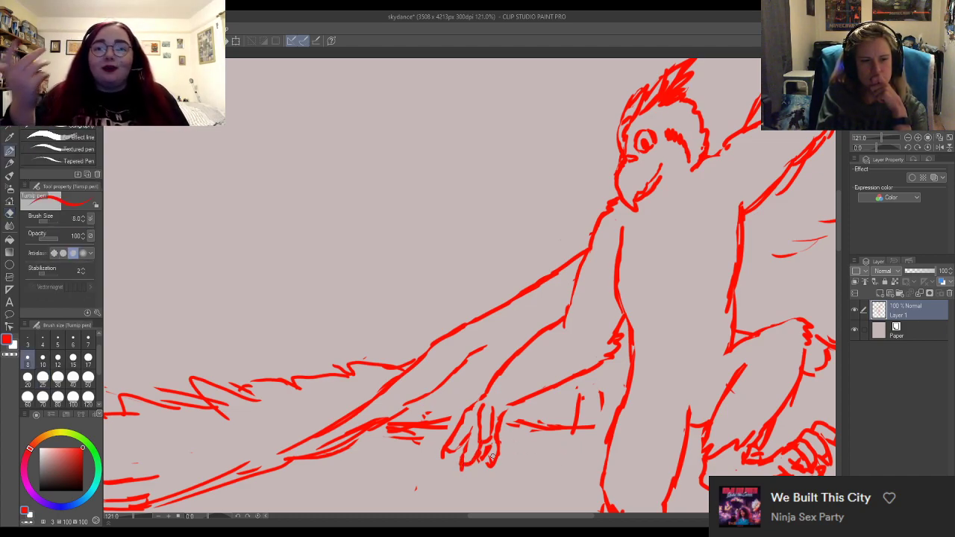
# Erase the ragged tip of the lowered hand's finger nearest the body, and redraw the finger with cleaner sides.
pyautogui.press('e')
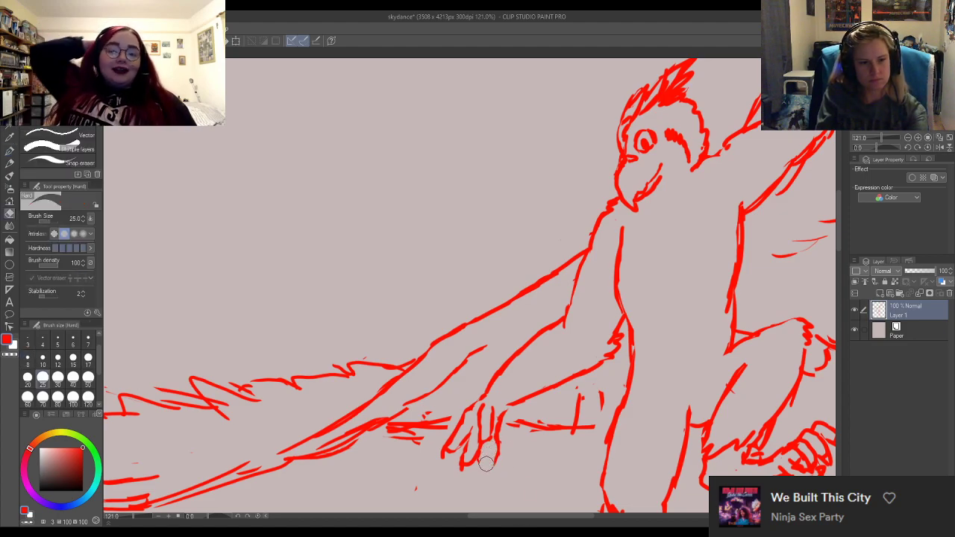
pyautogui.press('p')
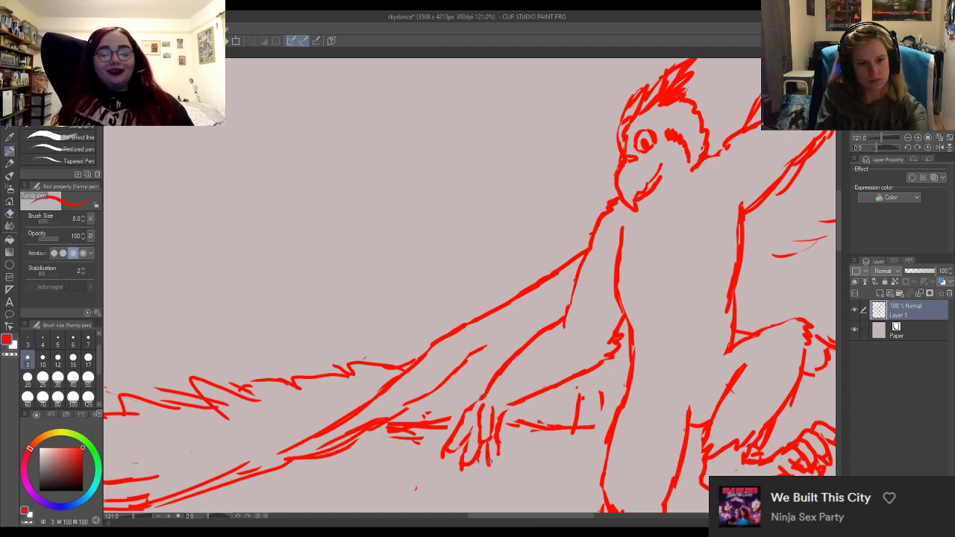
pyautogui.moveTo(496, 448); pyautogui.dragTo(498, 462)
pyautogui.moveTo(497, 416)
pyautogui.mouseDown()
pyautogui.moveTo(510, 439)
pyautogui.moveTo(500, 428)
pyautogui.moveTo(486, 451)
pyautogui.mouseUp()
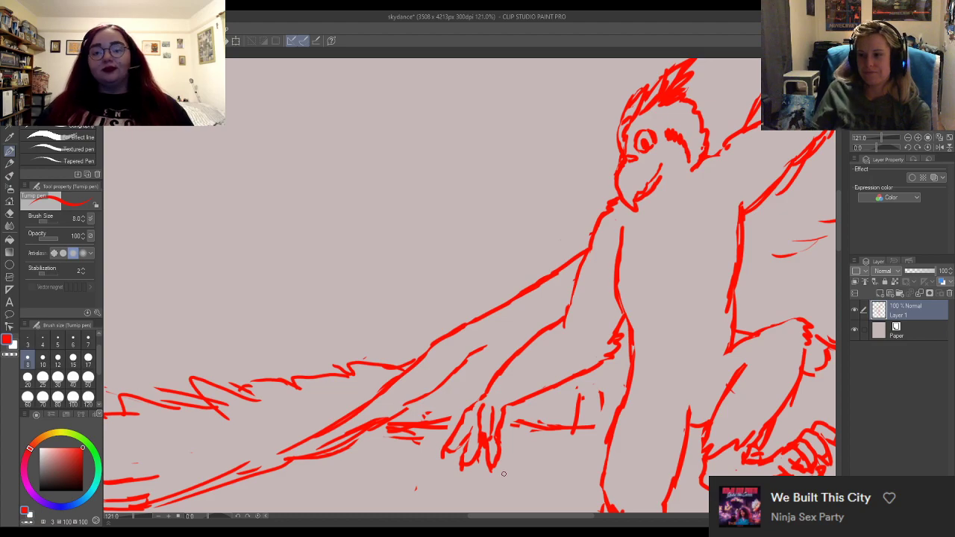
# Erase the rough strokes between the lowered hand and the body, and redraw them as one clean horizontal line.
pyautogui.scroll(-4, 503, 474)
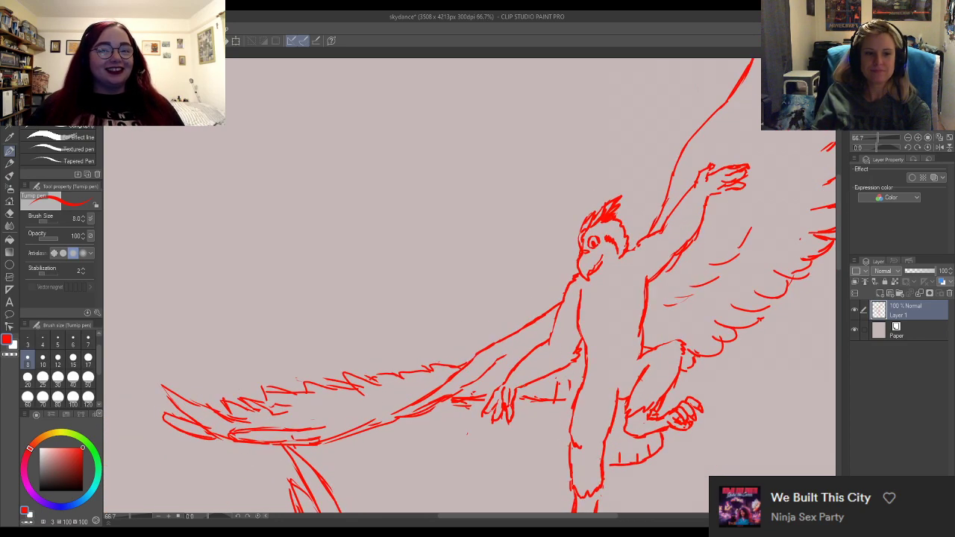
pyautogui.scroll(5, 525, 447)
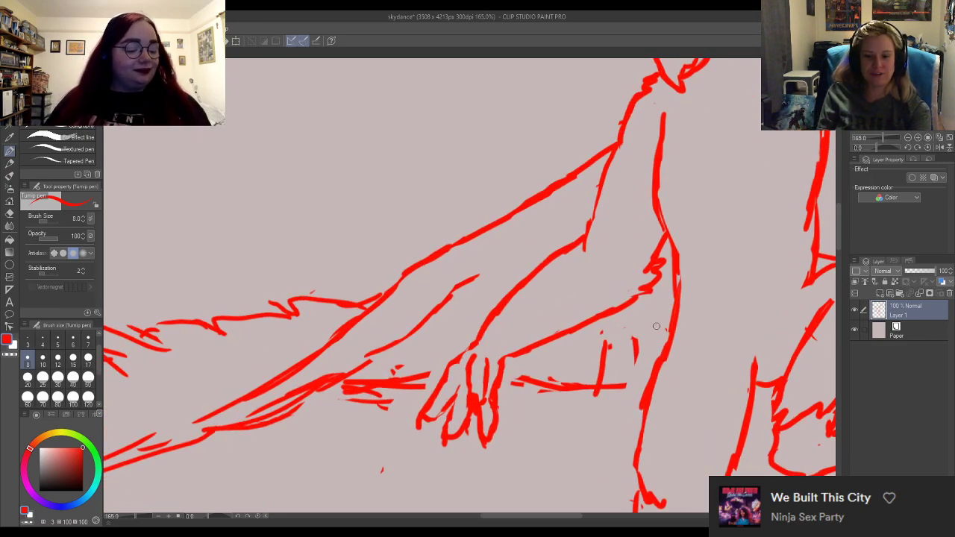
pyautogui.press('e')
pyautogui.moveTo(523, 382)
pyautogui.mouseDown()
pyautogui.moveTo(549, 400)
pyautogui.moveTo(514, 387)
pyautogui.moveTo(625, 397)
pyautogui.moveTo(649, 318)
pyautogui.mouseUp()
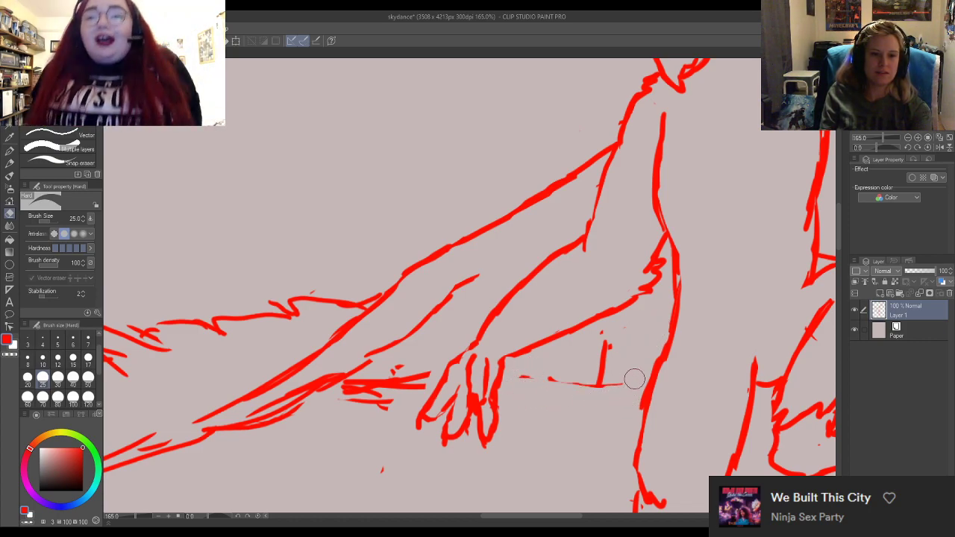
pyautogui.moveTo(625, 366)
pyautogui.mouseDown()
pyautogui.moveTo(614, 336)
pyautogui.moveTo(619, 306)
pyautogui.mouseUp()
pyautogui.press('p')
pyautogui.press('e')
pyautogui.moveTo(517, 380)
pyautogui.mouseDown()
pyautogui.moveTo(607, 379)
pyautogui.moveTo(501, 382)
pyautogui.moveTo(629, 392)
pyautogui.moveTo(528, 385)
pyautogui.moveTo(649, 383)
pyautogui.mouseUp()
pyautogui.press('p')
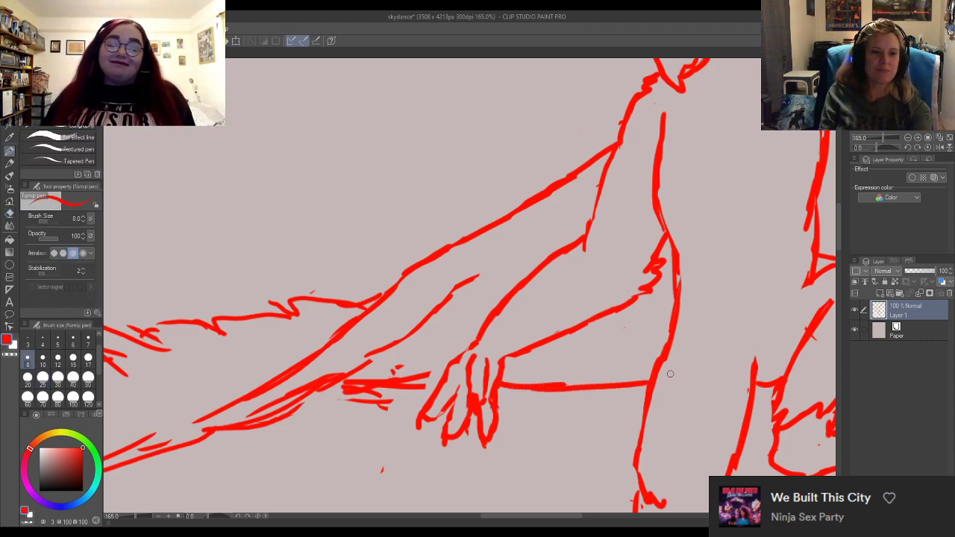
# Clean up the strokes between wing and lowered hand, redrawing the wing's inner line, the connecting line and short feather ticks beside the body.
pyautogui.scroll(-5, 605, 301)
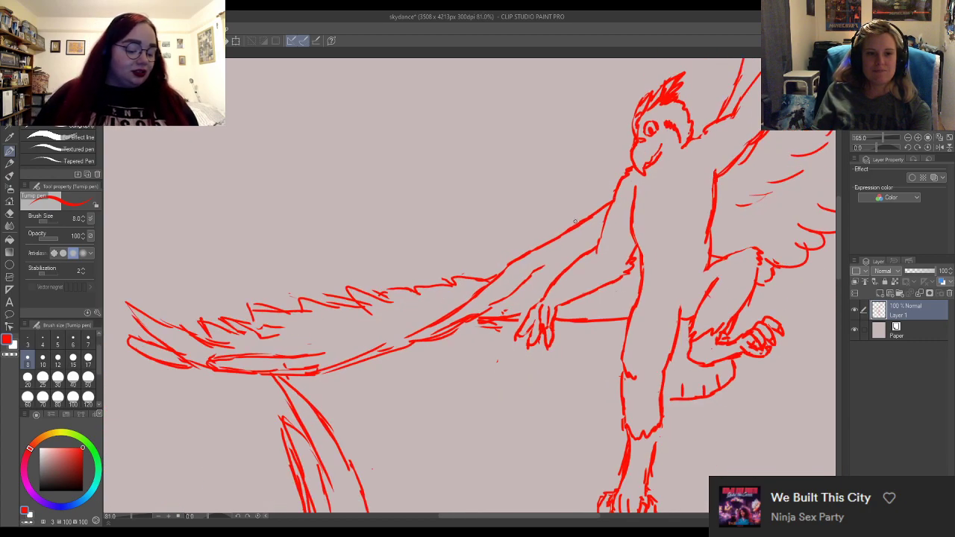
pyautogui.scroll(3, 522, 299)
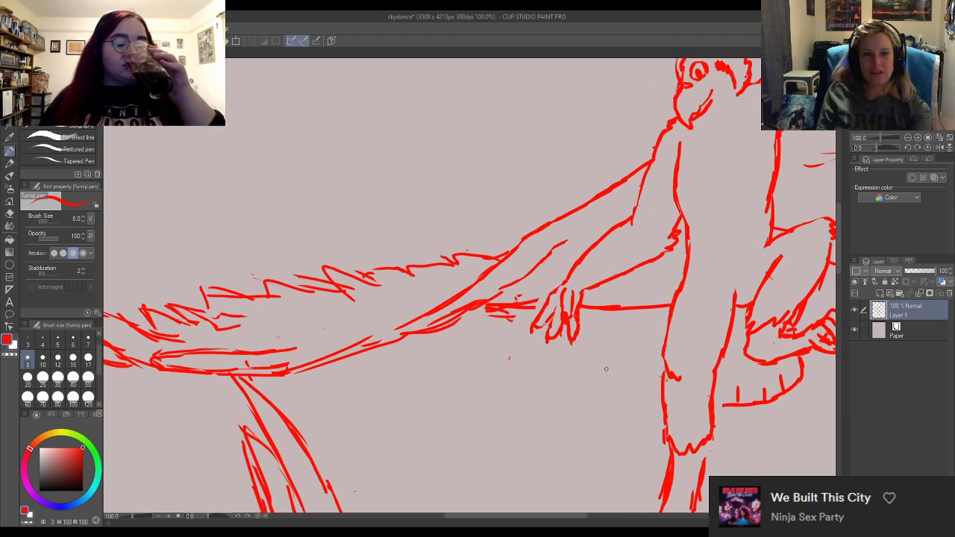
pyautogui.press('e')
pyautogui.moveTo(536, 293)
pyautogui.mouseDown()
pyautogui.moveTo(502, 338)
pyautogui.moveTo(508, 360)
pyautogui.moveTo(510, 307)
pyautogui.moveTo(488, 307)
pyautogui.moveTo(493, 315)
pyautogui.moveTo(529, 303)
pyautogui.moveTo(527, 315)
pyautogui.moveTo(490, 306)
pyautogui.mouseUp()
pyautogui.press('p')
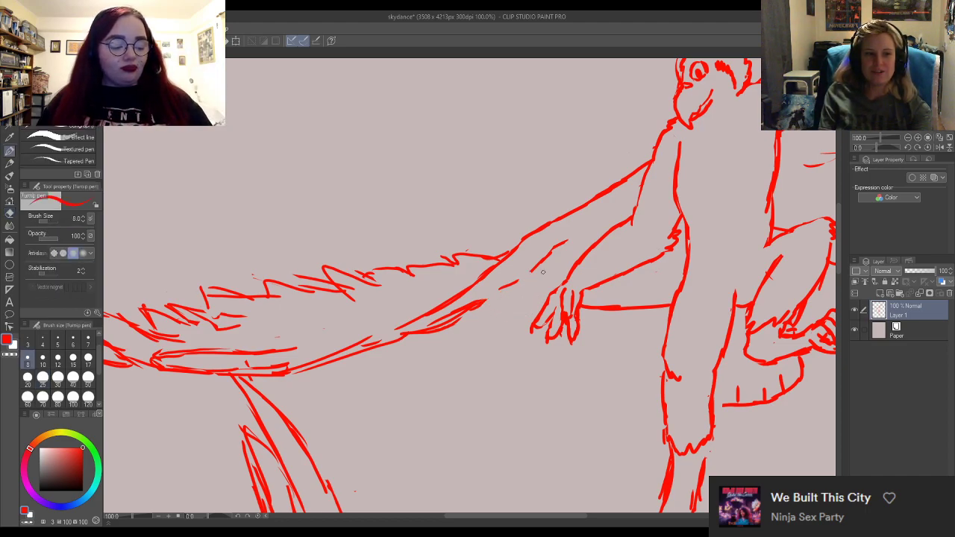
pyautogui.moveTo(525, 273); pyautogui.dragTo(471, 314)
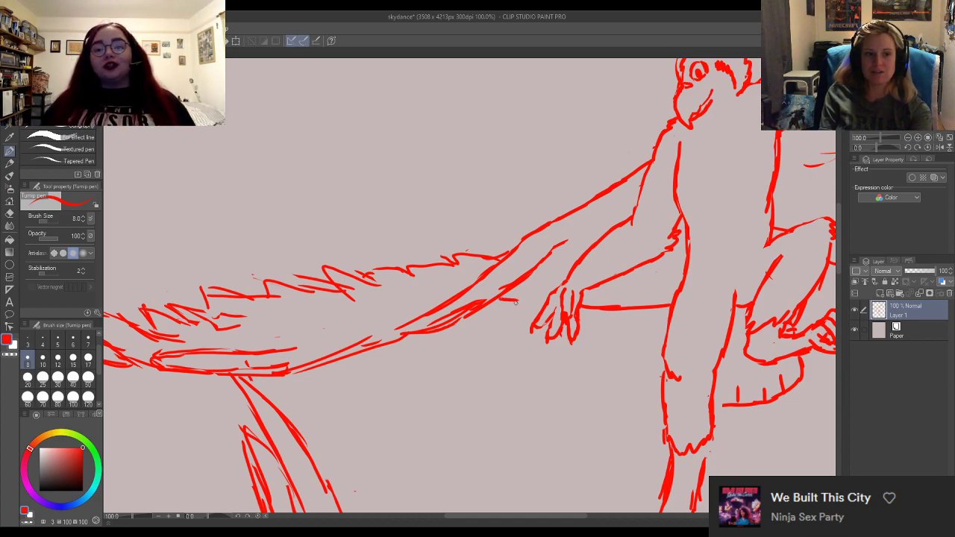
pyautogui.moveTo(520, 306)
pyautogui.mouseDown()
pyautogui.moveTo(543, 306)
pyautogui.moveTo(494, 298)
pyautogui.mouseUp()
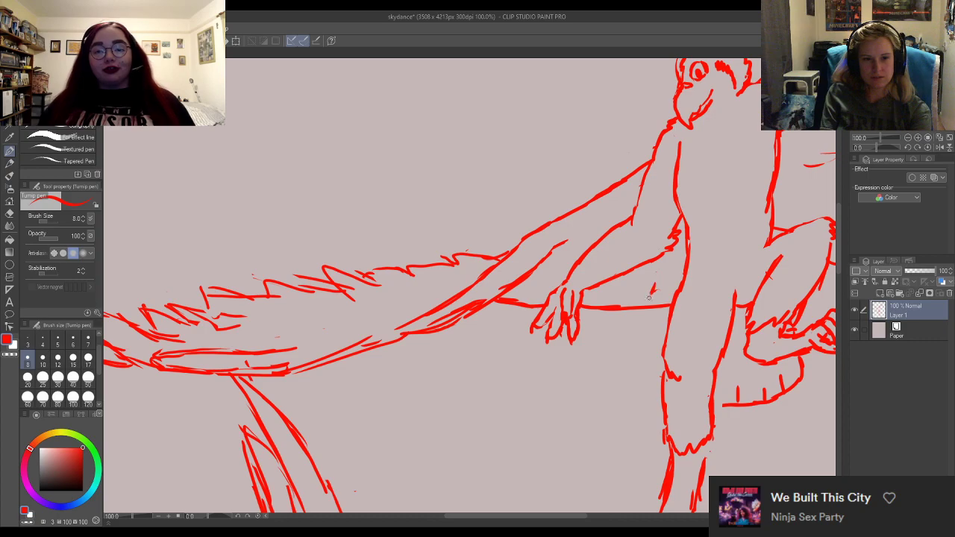
# Erase the doubled strokes along the outstretched wing's lower edge, and redraw the edge as one smooth curve.
pyautogui.press('e')
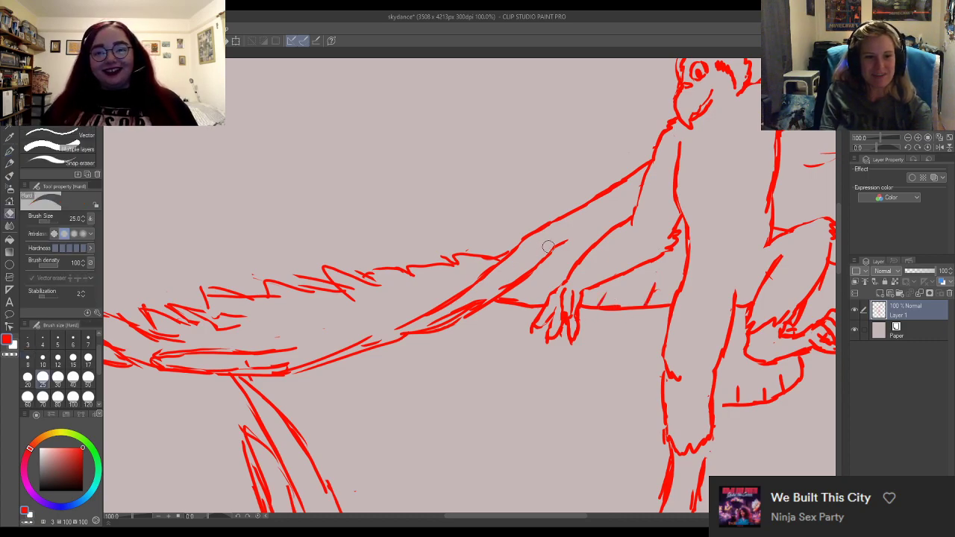
pyautogui.moveTo(477, 296)
pyautogui.mouseDown()
pyautogui.moveTo(425, 325)
pyautogui.moveTo(455, 321)
pyautogui.moveTo(379, 341)
pyautogui.moveTo(418, 337)
pyautogui.moveTo(282, 374)
pyautogui.mouseUp()
pyautogui.press('p')
pyautogui.press('e')
pyautogui.press('p')
pyautogui.press('e')
pyautogui.press('p')
pyautogui.press('e')
pyautogui.press('p')
pyautogui.press('e')
pyautogui.moveTo(341, 367)
pyautogui.mouseDown()
pyautogui.moveTo(369, 368)
pyautogui.moveTo(310, 369)
pyautogui.moveTo(360, 359)
pyautogui.mouseUp()
pyautogui.press('p')
pyautogui.press('e')
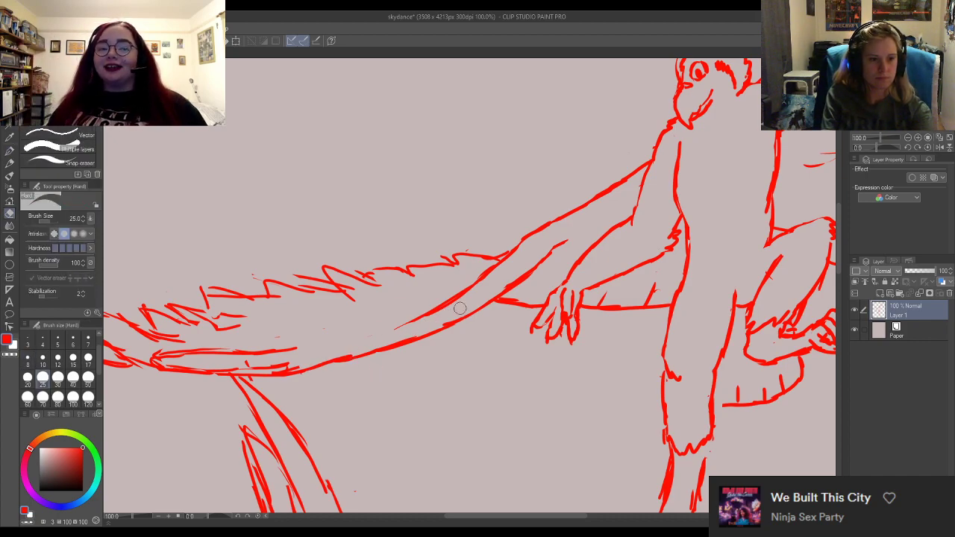
pyautogui.moveTo(292, 359)
pyautogui.mouseDown()
pyautogui.moveTo(261, 365)
pyautogui.moveTo(308, 357)
pyautogui.mouseUp()
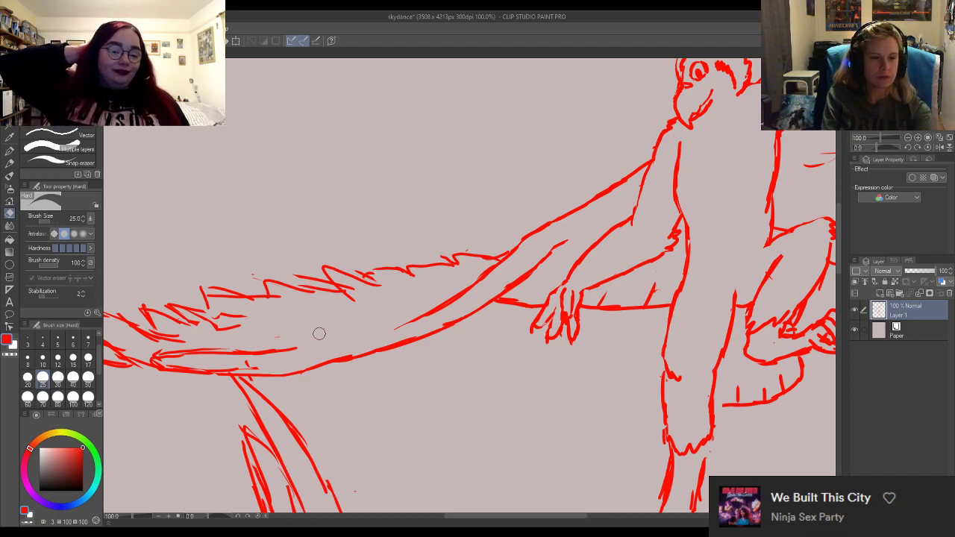
pyautogui.press('p')
# Erase the crossing lines at the outstretched wing's tip, and redraw the lowest feather with a longer, pointed end.
pyautogui.scroll(-4, 295, 309)
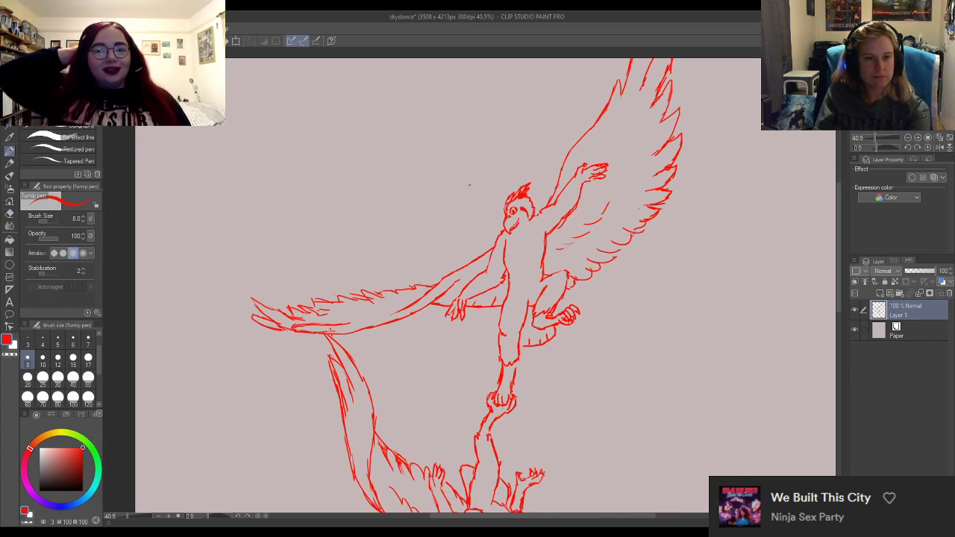
pyautogui.scroll(-1, 558, 243)
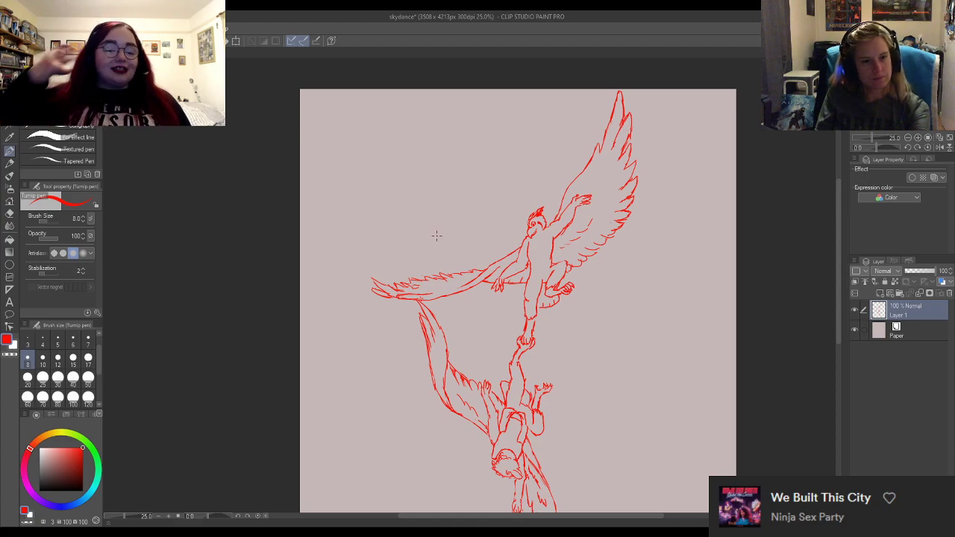
pyautogui.scroll(2, 425, 246)
pyautogui.scroll(5, 412, 254)
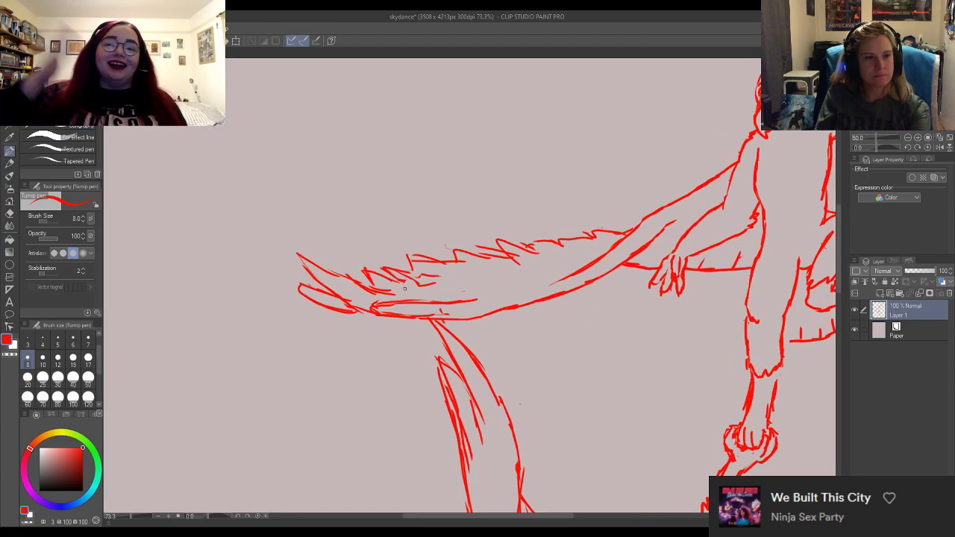
pyautogui.scroll(-1, 547, 255)
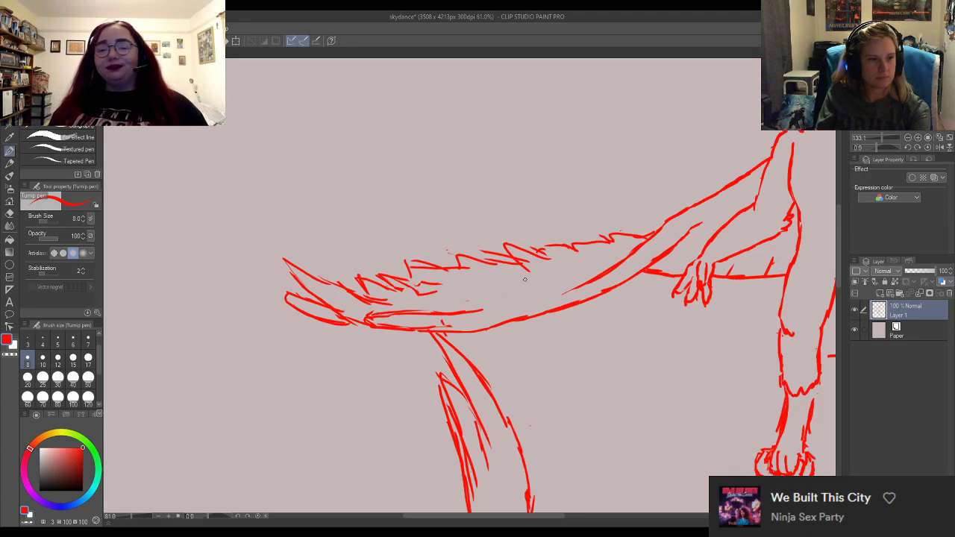
pyautogui.scroll(1, 529, 252)
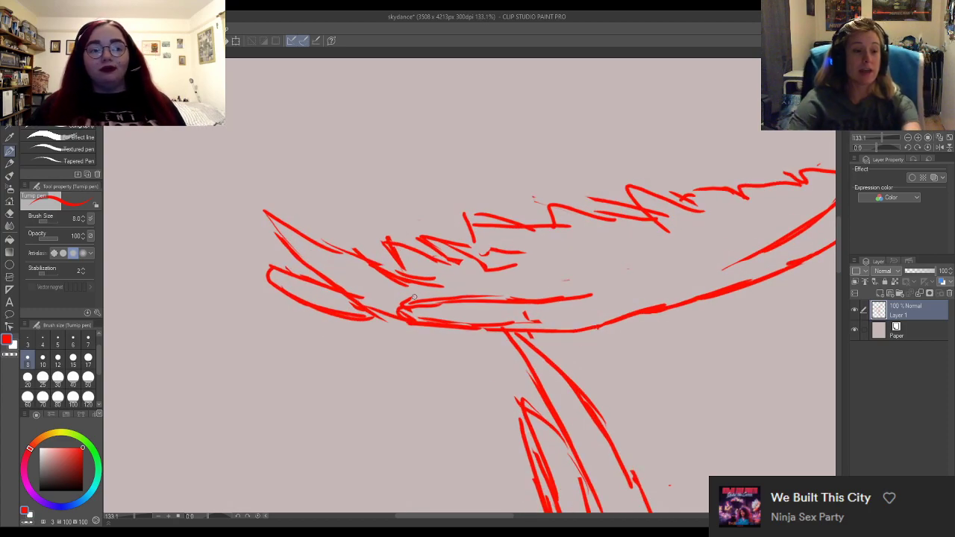
pyautogui.press('e')
pyautogui.moveTo(351, 306)
pyautogui.mouseDown()
pyautogui.moveTo(370, 311)
pyautogui.moveTo(331, 298)
pyautogui.mouseUp()
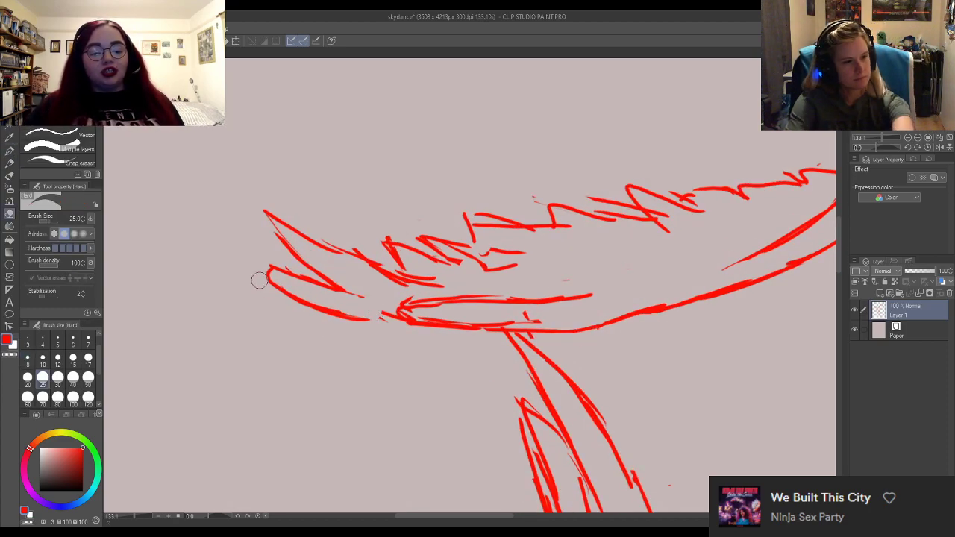
pyautogui.press('p')
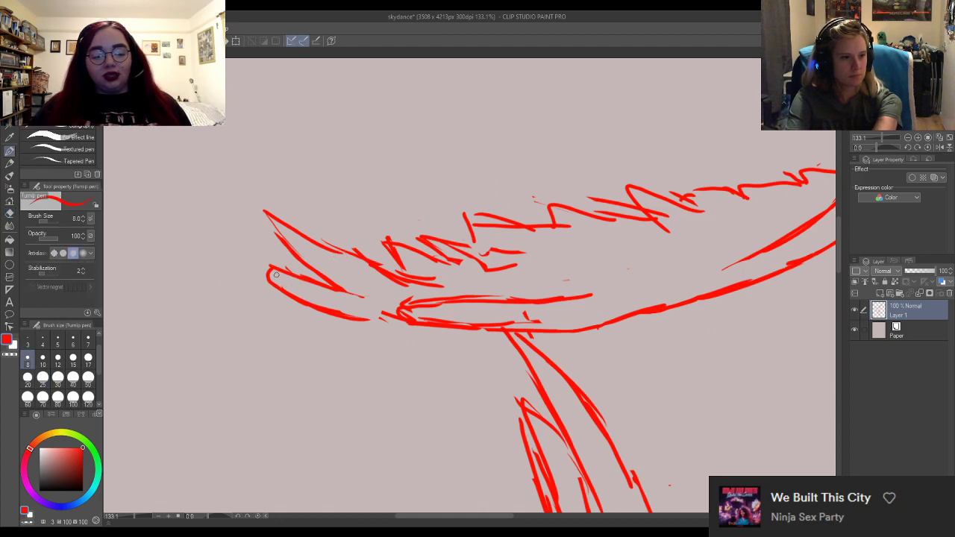
pyautogui.moveTo(282, 267)
pyautogui.mouseDown()
pyautogui.moveTo(244, 259)
pyautogui.moveTo(258, 268)
pyautogui.moveTo(254, 278)
pyautogui.moveTo(285, 293)
pyautogui.mouseUp()
pyautogui.press('e')
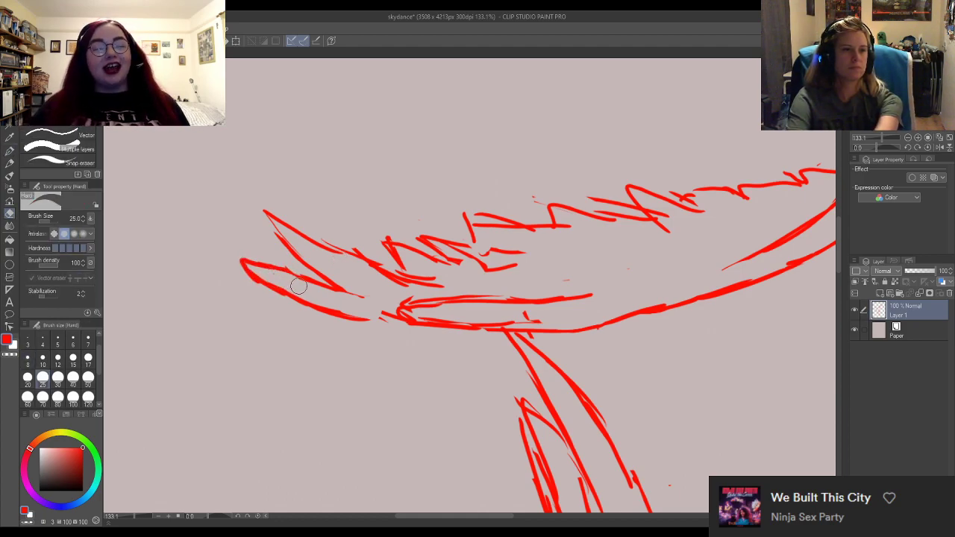
# Redraw the long inner feather along the wingtip's lower edge with a cleaner outline reaching further outward, removing stray marks.
pyautogui.moveTo(410, 314)
pyautogui.mouseDown()
pyautogui.moveTo(539, 314)
pyautogui.moveTo(432, 316)
pyautogui.moveTo(371, 329)
pyautogui.moveTo(405, 300)
pyautogui.moveTo(386, 300)
pyautogui.moveTo(403, 303)
pyautogui.moveTo(387, 310)
pyautogui.moveTo(393, 317)
pyautogui.moveTo(449, 330)
pyautogui.moveTo(379, 302)
pyautogui.moveTo(447, 304)
pyautogui.moveTo(366, 305)
pyautogui.moveTo(418, 325)
pyautogui.moveTo(403, 320)
pyautogui.moveTo(491, 326)
pyautogui.mouseUp()
pyautogui.press('p')
pyautogui.press('e')
pyautogui.press('p')
pyautogui.press('e')
pyautogui.press('p')
pyautogui.press('e')
pyautogui.moveTo(409, 292); pyautogui.dragTo(453, 291)
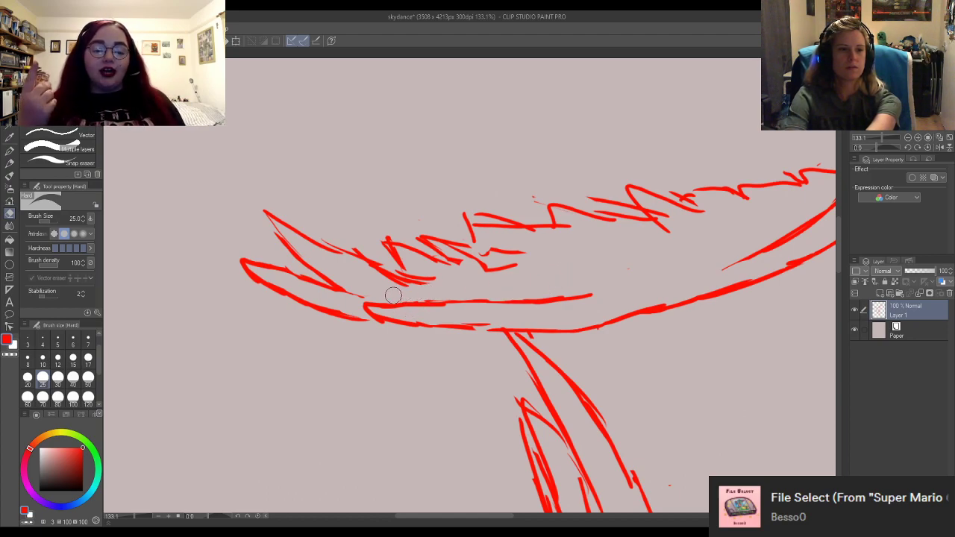
# Redraw the upper wingtip feather with a shorter tip and smooth sides, erasing its old point and the overlapping strokes.
pyautogui.moveTo(361, 273); pyautogui.dragTo(427, 282)
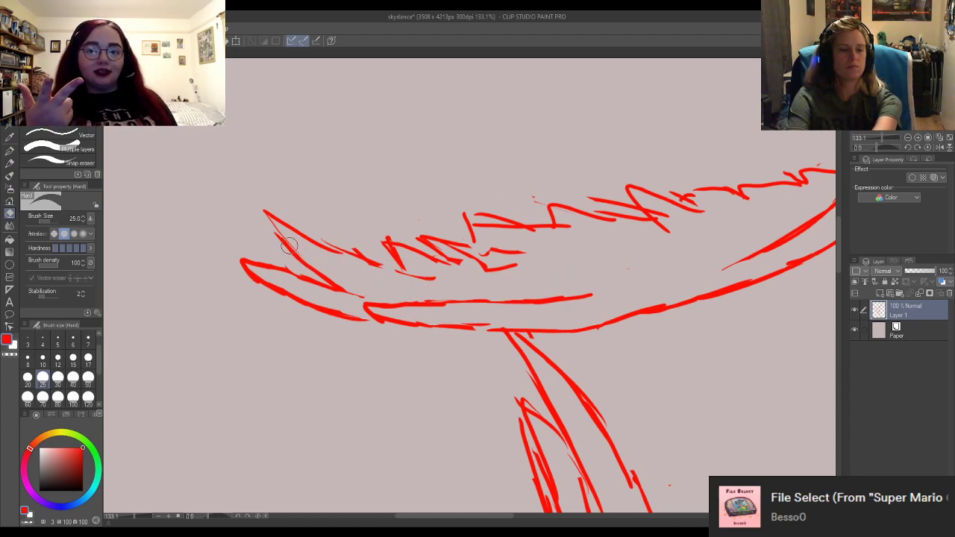
pyautogui.press('p')
pyautogui.moveTo(278, 234)
pyautogui.mouseDown()
pyautogui.moveTo(390, 276)
pyautogui.moveTo(342, 291)
pyautogui.moveTo(374, 293)
pyautogui.moveTo(354, 285)
pyautogui.moveTo(364, 286)
pyautogui.moveTo(350, 298)
pyautogui.moveTo(362, 291)
pyautogui.moveTo(340, 289)
pyautogui.moveTo(386, 289)
pyautogui.mouseUp()
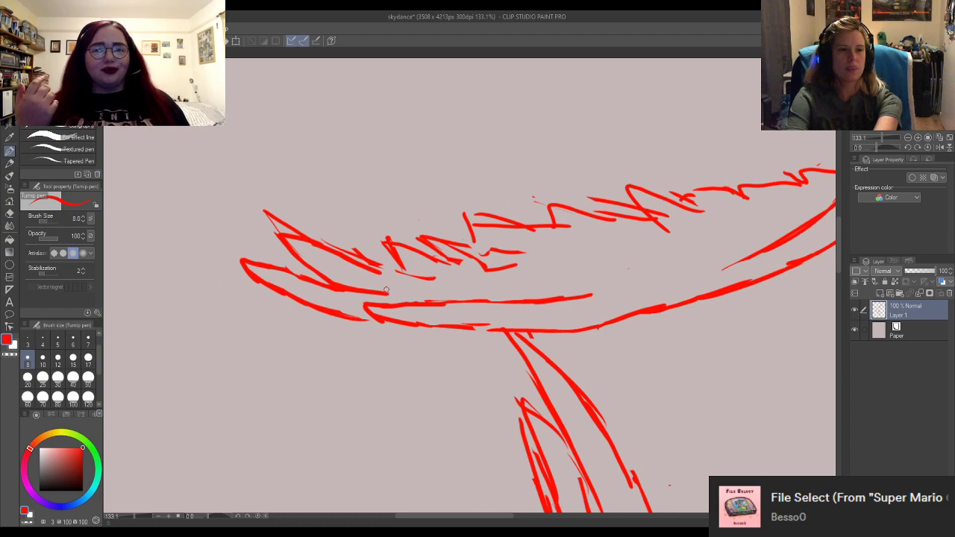
pyautogui.moveTo(343, 260); pyautogui.dragTo(431, 277)
pyautogui.press('e')
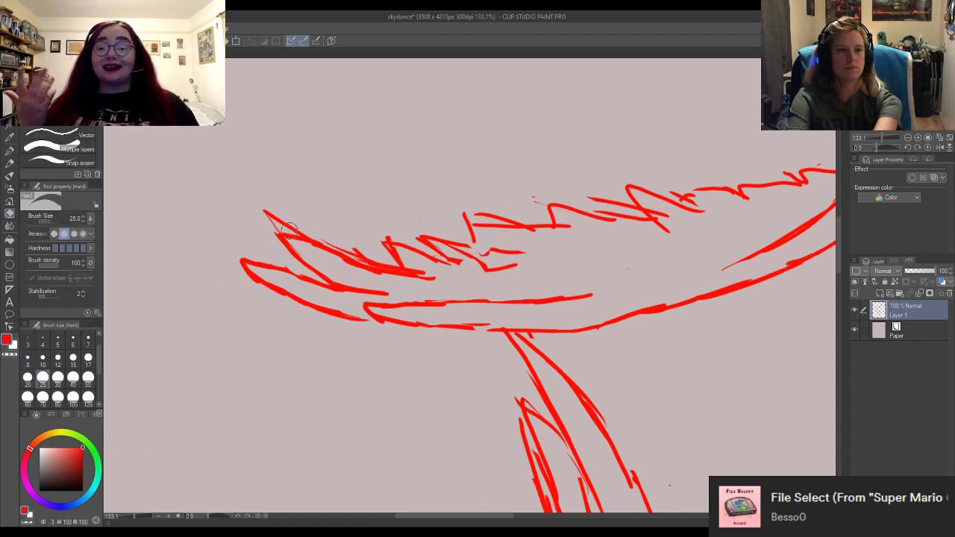
pyautogui.moveTo(267, 210)
pyautogui.mouseDown()
pyautogui.moveTo(360, 245)
pyautogui.moveTo(382, 278)
pyautogui.moveTo(340, 264)
pyautogui.moveTo(406, 280)
pyautogui.moveTo(398, 285)
pyautogui.moveTo(420, 283)
pyautogui.moveTo(405, 256)
pyautogui.moveTo(383, 250)
pyautogui.moveTo(456, 257)
pyautogui.moveTo(376, 247)
pyautogui.moveTo(495, 260)
pyautogui.moveTo(467, 260)
pyautogui.moveTo(500, 270)
pyautogui.moveTo(473, 269)
pyautogui.mouseUp()
# Replace the jagged scribbles beside the upper wingtip feather with two overlapping, clearly outlined feathers.
pyautogui.press('p')
pyautogui.press('e')
pyautogui.moveTo(426, 239)
pyautogui.mouseDown()
pyautogui.moveTo(518, 241)
pyautogui.moveTo(446, 248)
pyautogui.moveTo(486, 242)
pyautogui.moveTo(401, 238)
pyautogui.mouseUp()
pyautogui.press('p')
pyautogui.press('e')
pyautogui.press('p')
pyautogui.moveTo(472, 256)
pyautogui.mouseDown()
pyautogui.moveTo(441, 241)
pyautogui.moveTo(471, 239)
pyautogui.moveTo(443, 238)
pyautogui.moveTo(541, 242)
pyautogui.moveTo(521, 222)
pyautogui.moveTo(476, 223)
pyautogui.moveTo(511, 204)
pyautogui.moveTo(533, 200)
pyautogui.moveTo(543, 240)
pyautogui.mouseUp()
pyautogui.press('e')
pyautogui.press('p')
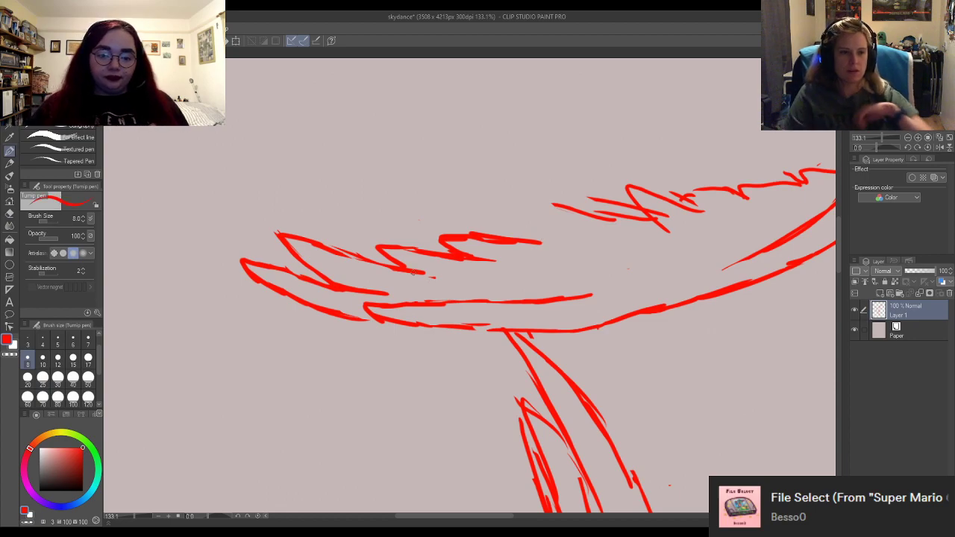
# Continue the row of small overlapping feathers along the wing's upper edge toward the tangled middle section.
pyautogui.scroll(-10, 382, 146)
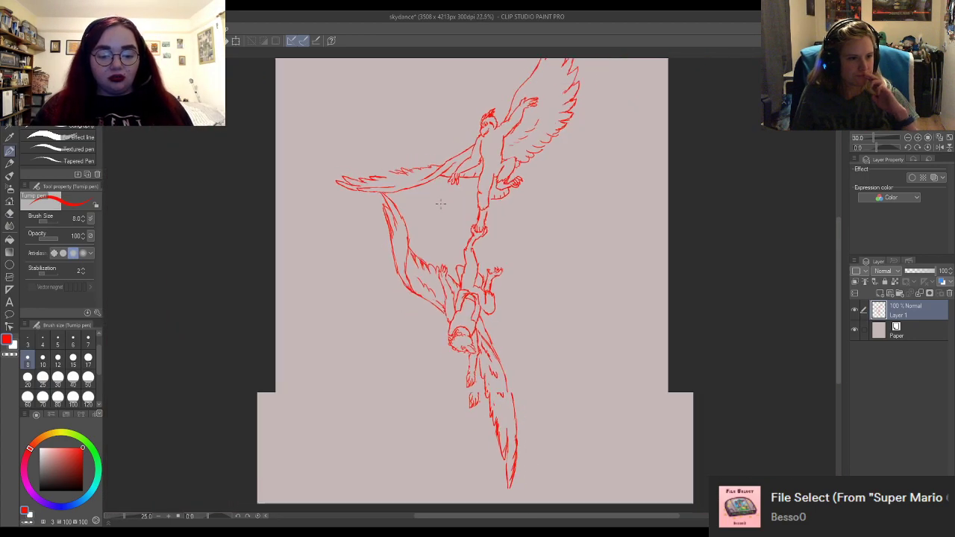
pyautogui.scroll(2, 409, 152)
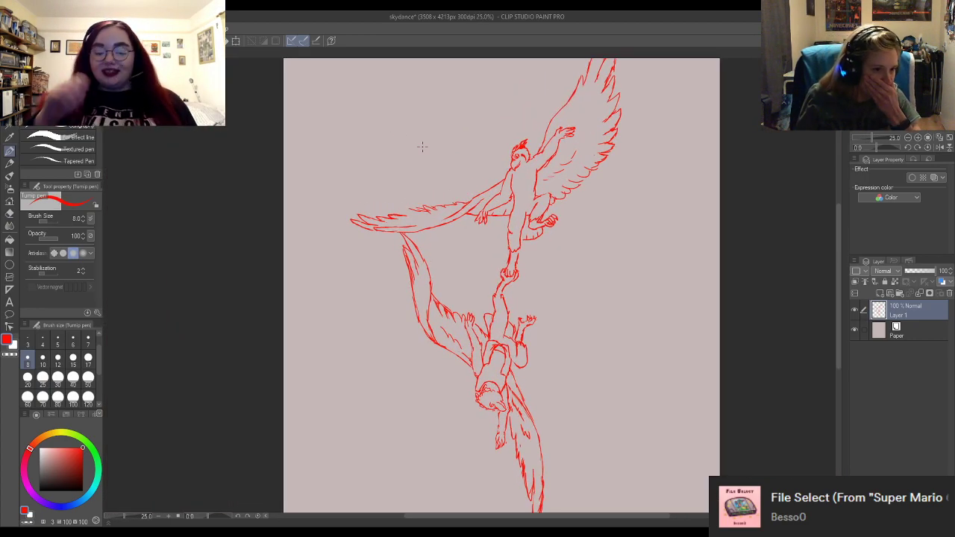
pyautogui.scroll(-1, 422, 147)
pyautogui.scroll(6, 429, 154)
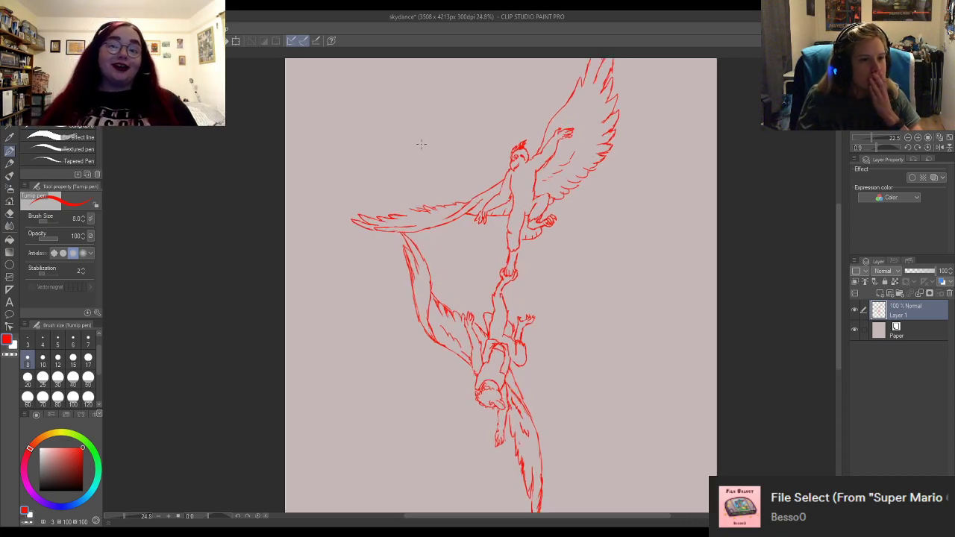
pyautogui.scroll(1, 441, 249)
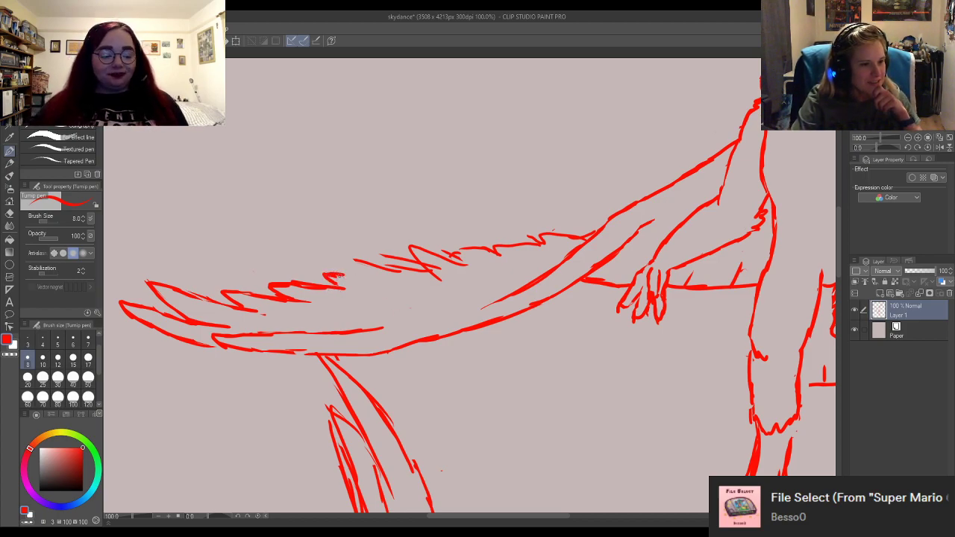
pyautogui.moveTo(340, 276); pyautogui.dragTo(391, 283)
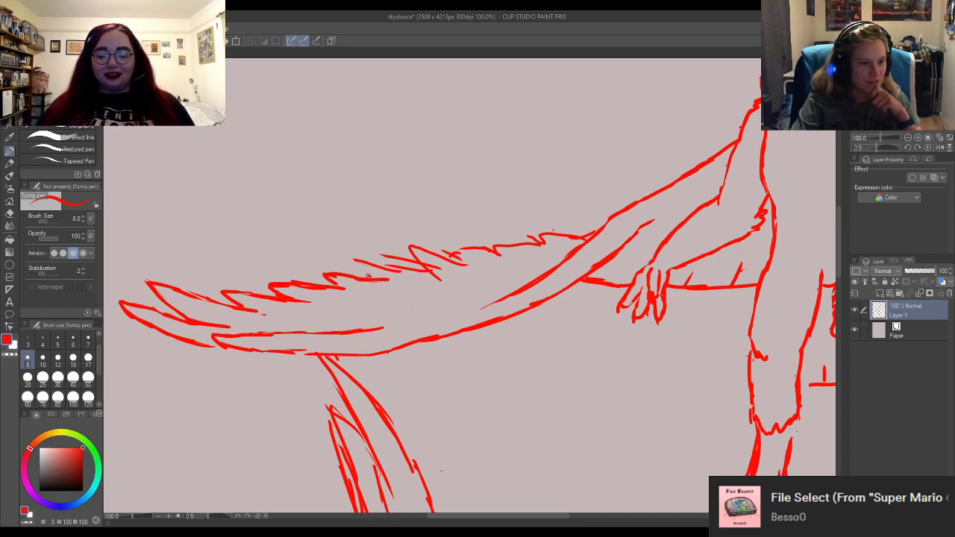
pyautogui.moveTo(375, 273); pyautogui.dragTo(403, 276)
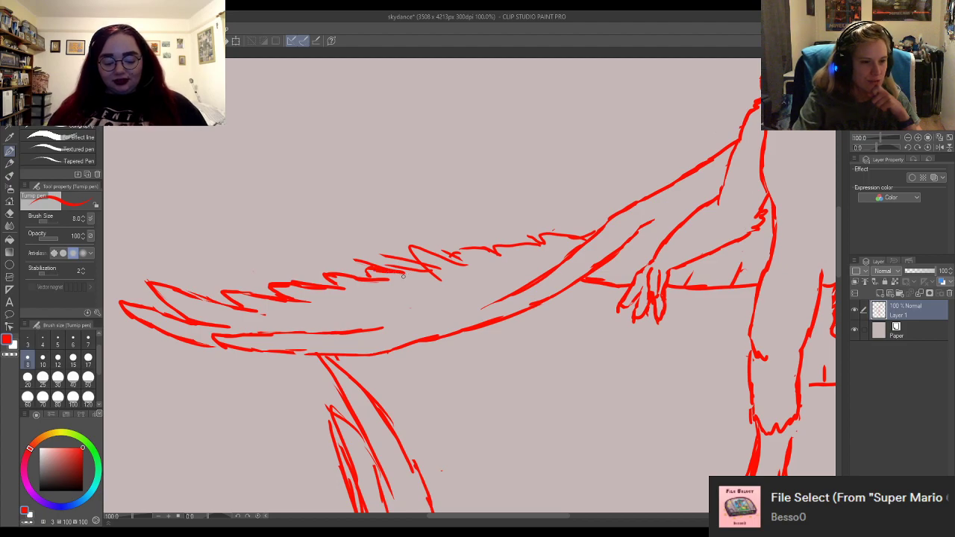
# Erase tangled zigzag strokes from the middle of the wing's upper edge, and extend the last small feather with a cleaner line.
pyautogui.press('e')
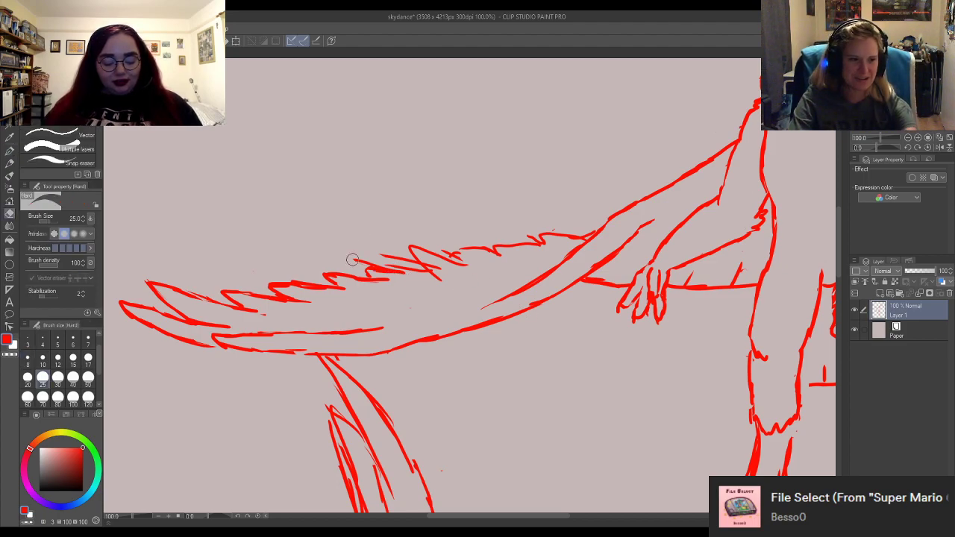
pyautogui.moveTo(351, 260)
pyautogui.mouseDown()
pyautogui.moveTo(411, 254)
pyautogui.moveTo(436, 277)
pyautogui.mouseUp()
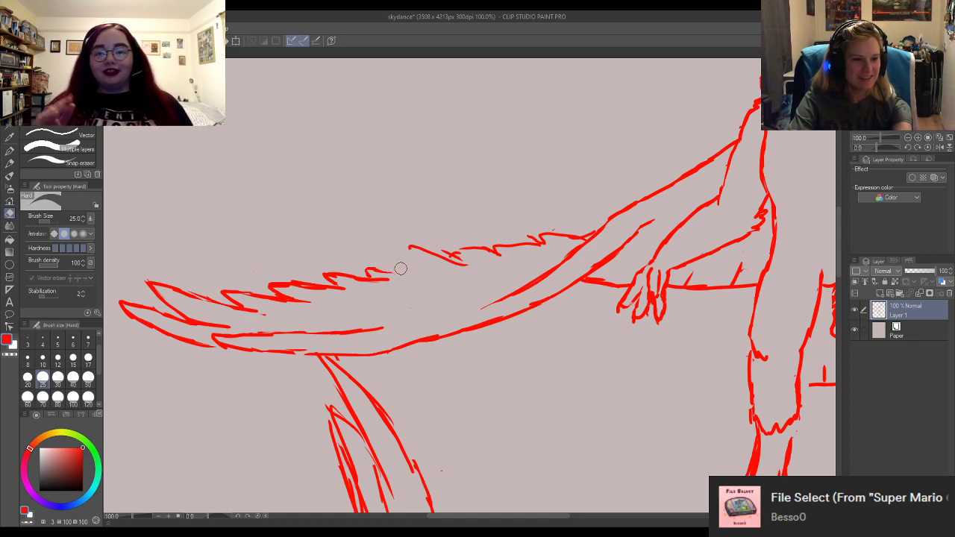
pyautogui.press('p')
pyautogui.moveTo(373, 273); pyautogui.dragTo(403, 273)
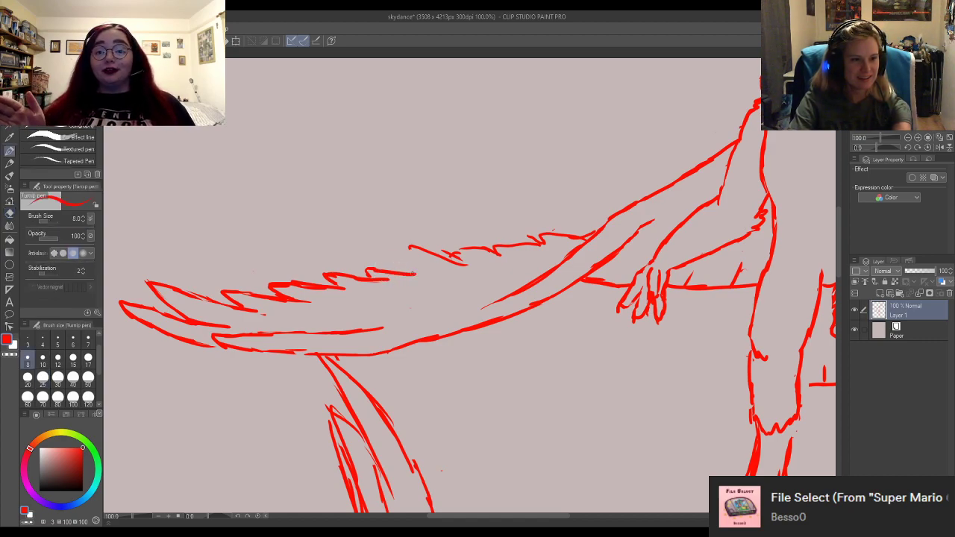
pyautogui.press('e')
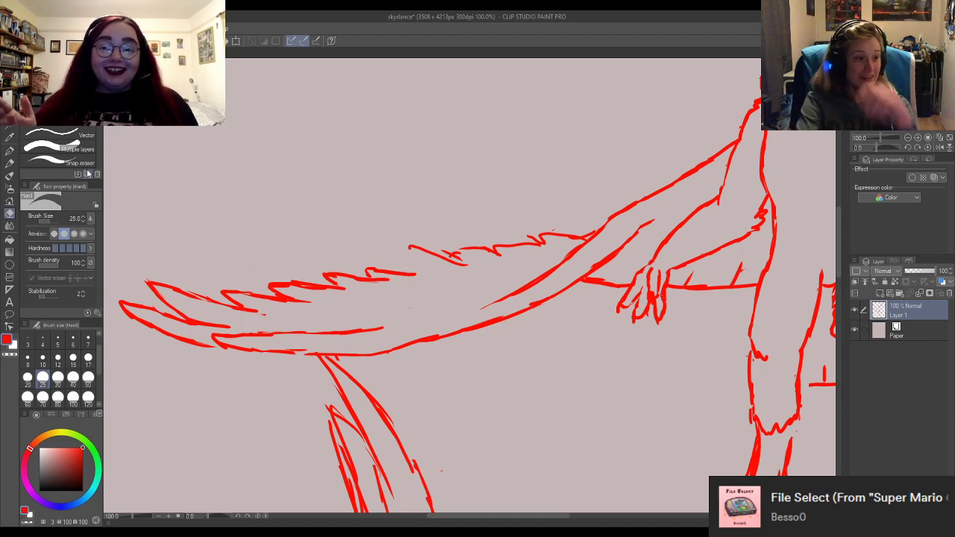
# Add another small overlapping feather to the middle of the wing's upper edge and erase the stray strokes above and beside it.
pyautogui.press('p')
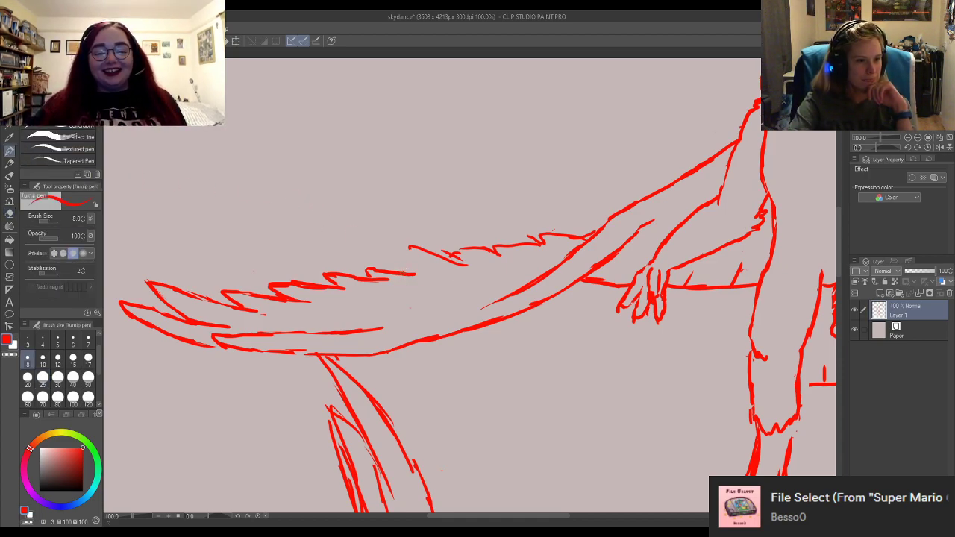
pyautogui.moveTo(399, 262); pyautogui.dragTo(470, 268)
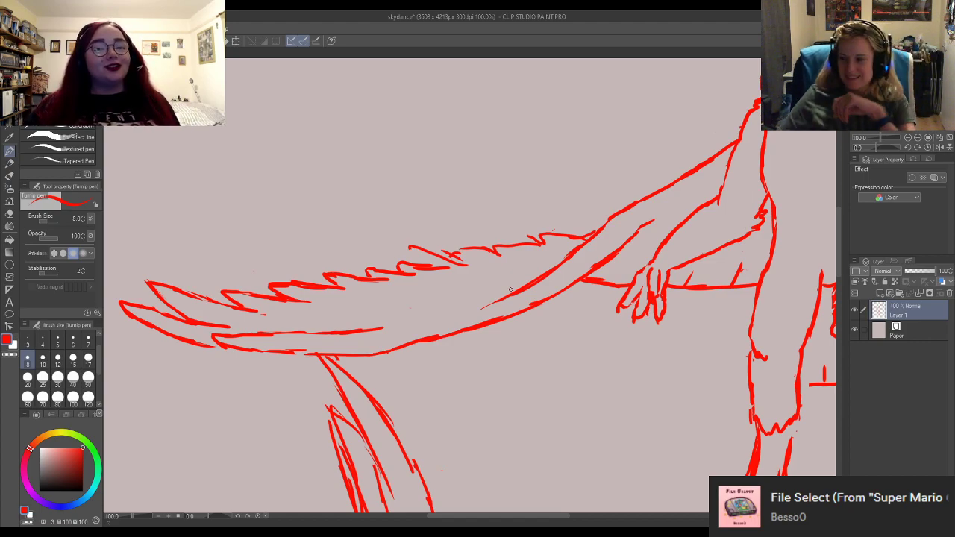
pyautogui.press('e')
pyautogui.moveTo(410, 248); pyautogui.dragTo(465, 258)
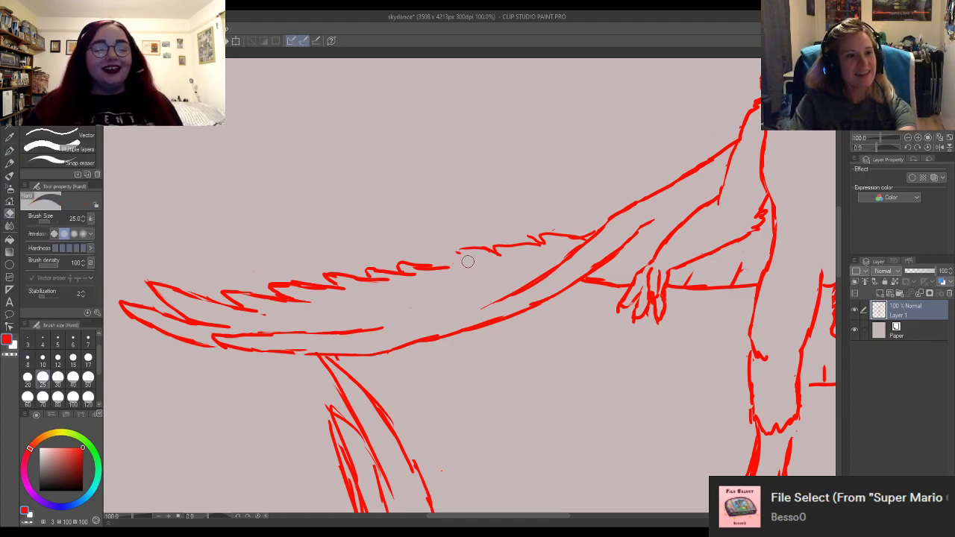
# Continue the small overlapping feathers along the wing's upper edge to the arm, and add a short tick beside the lowered hand.
pyautogui.press('p')
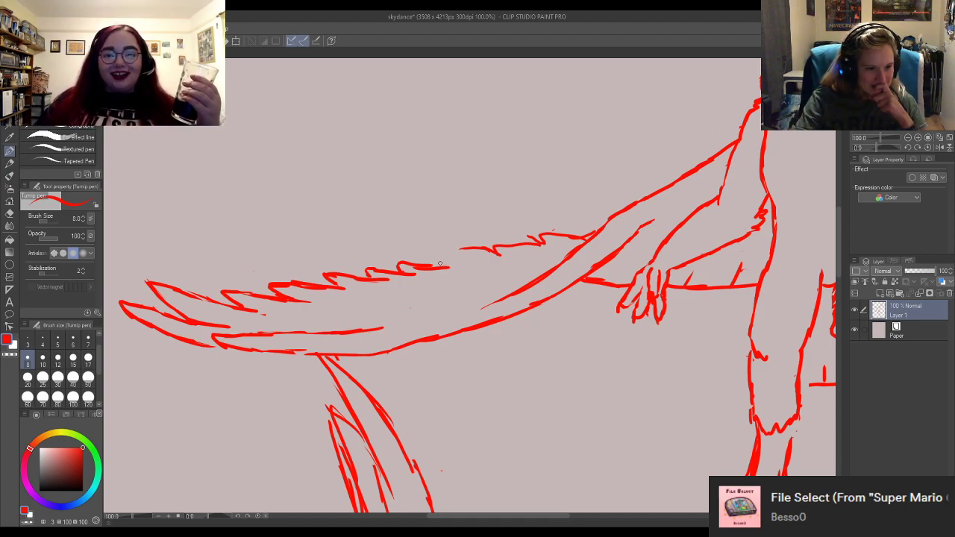
pyautogui.moveTo(437, 262)
pyautogui.mouseDown()
pyautogui.moveTo(507, 284)
pyautogui.moveTo(478, 246)
pyautogui.moveTo(463, 243)
pyautogui.moveTo(526, 251)
pyautogui.moveTo(540, 224)
pyautogui.moveTo(560, 230)
pyautogui.moveTo(487, 251)
pyautogui.moveTo(515, 257)
pyautogui.moveTo(518, 247)
pyautogui.moveTo(538, 249)
pyautogui.moveTo(518, 244)
pyautogui.moveTo(593, 243)
pyautogui.mouseUp()
pyautogui.press('e')
pyautogui.press('p')
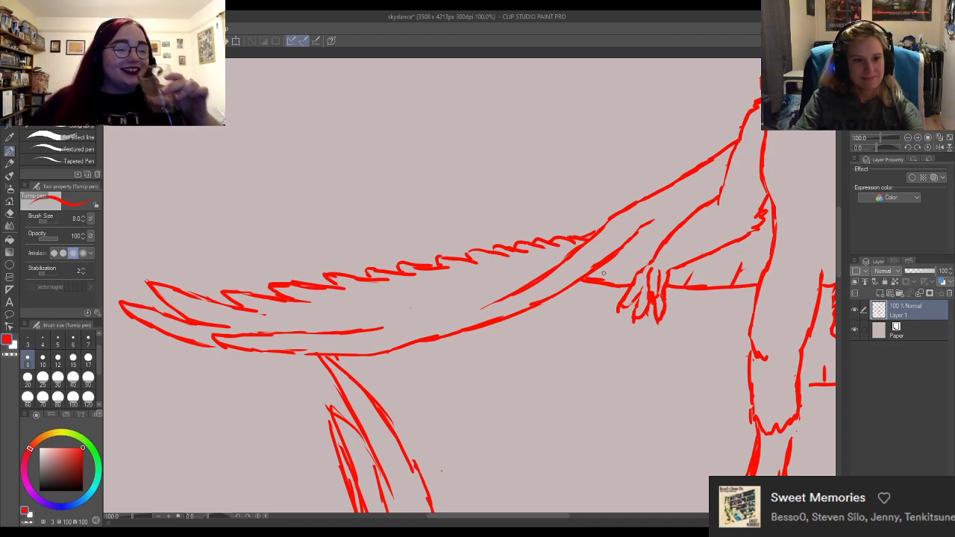
pyautogui.moveTo(602, 278); pyautogui.dragTo(616, 273)
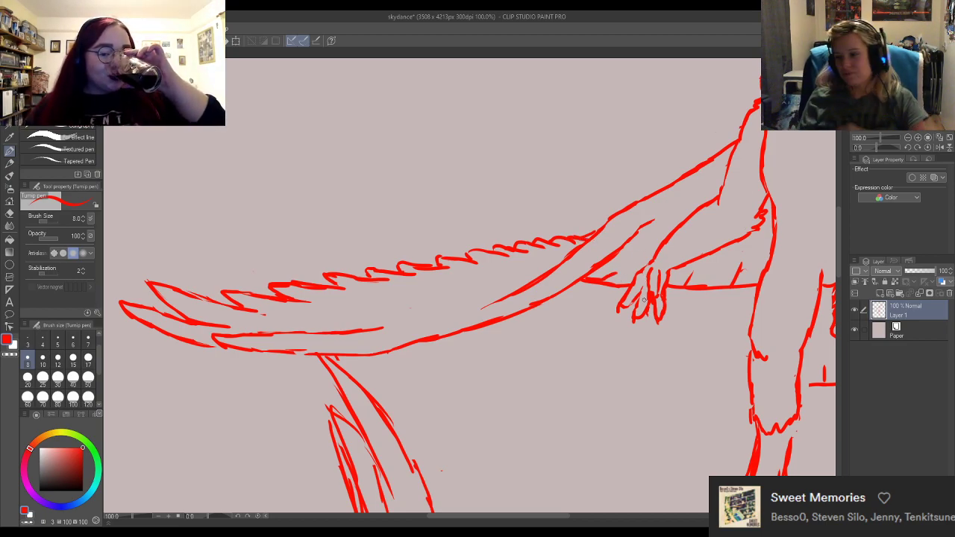
# Redraw the crested creature's raised shoulder as one line from the neck to the elbow, erasing the old overlapping strokes.
pyautogui.scroll(-2, 575, 273)
pyautogui.scroll(-5, 503, 201)
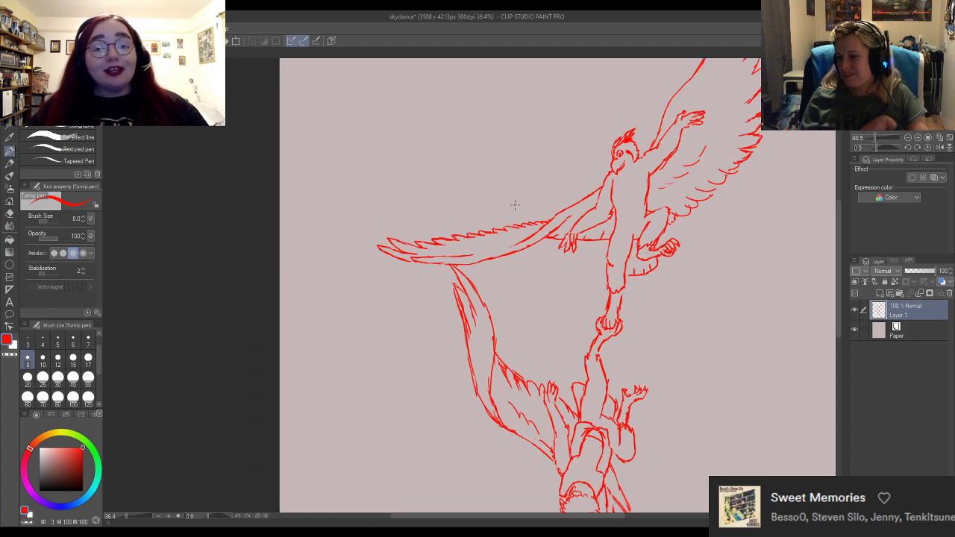
pyautogui.scroll(4, 521, 198)
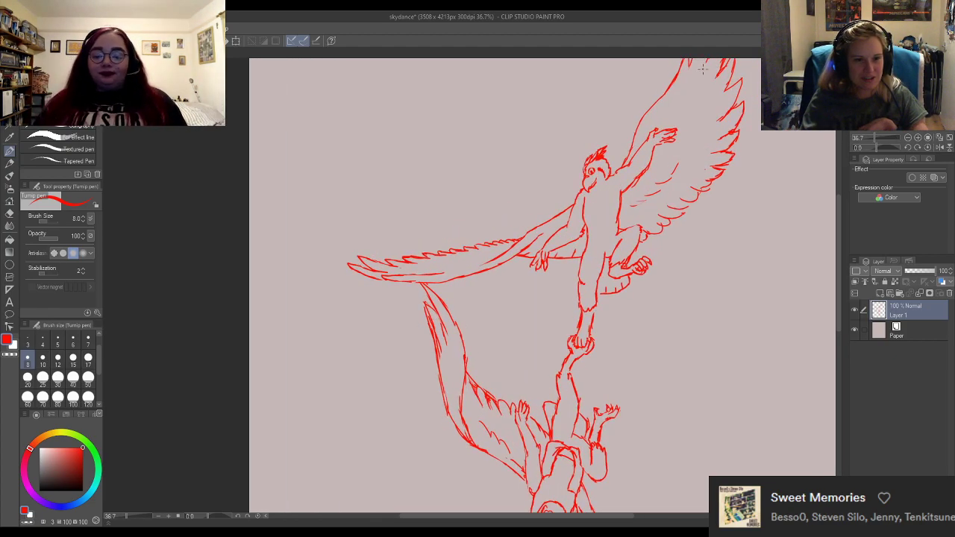
pyautogui.scroll(4, 582, 205)
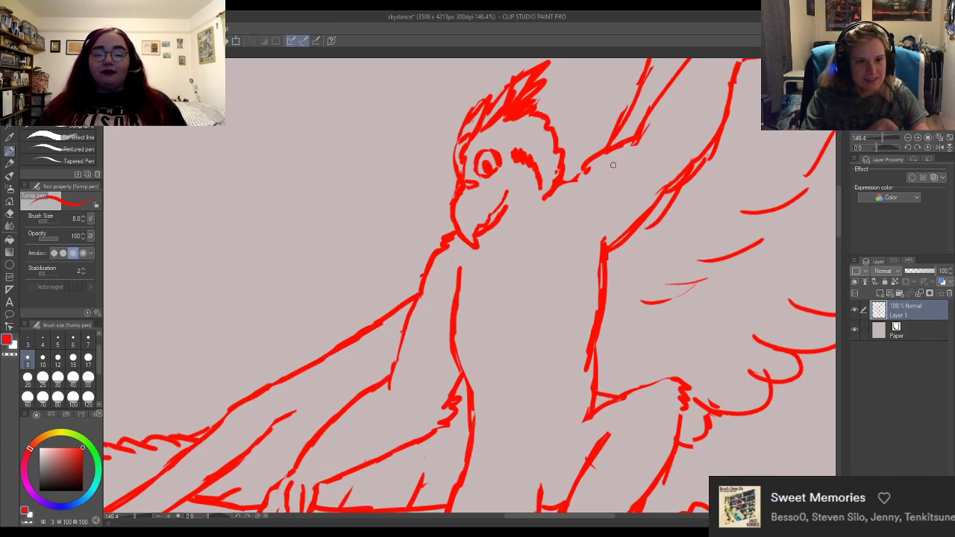
pyautogui.moveTo(658, 127); pyautogui.dragTo(669, 88)
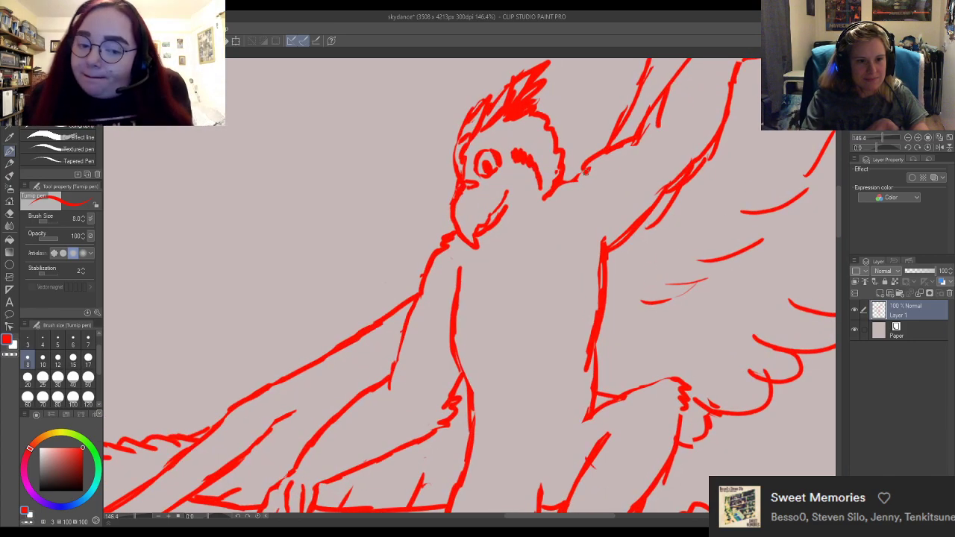
pyautogui.moveTo(570, 176); pyautogui.dragTo(593, 167)
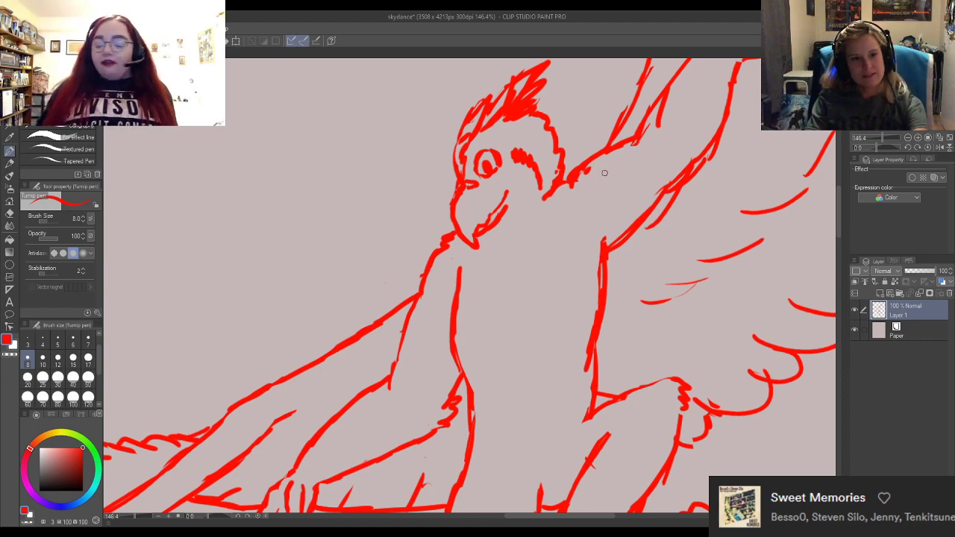
pyautogui.press('e')
pyautogui.moveTo(649, 140)
pyautogui.mouseDown()
pyautogui.moveTo(620, 160)
pyautogui.moveTo(650, 121)
pyautogui.moveTo(608, 170)
pyautogui.moveTo(623, 155)
pyautogui.mouseUp()
pyautogui.press('p')
# Clean up the raised arm's elbow where it meets the wing, erasing excess strokes and redrawing the forearm edge.
pyautogui.press('e')
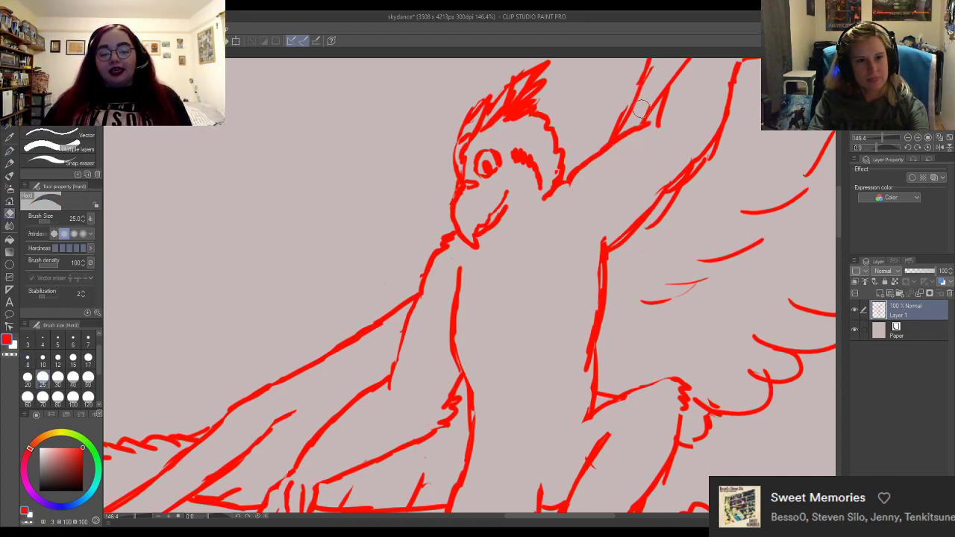
pyautogui.moveTo(658, 100)
pyautogui.mouseDown()
pyautogui.moveTo(652, 131)
pyautogui.moveTo(652, 118)
pyautogui.moveTo(667, 114)
pyautogui.moveTo(654, 142)
pyautogui.moveTo(651, 100)
pyautogui.mouseUp()
pyautogui.press('p')
pyautogui.press('e')
pyautogui.press('p')
pyautogui.moveTo(671, 97); pyautogui.dragTo(675, 93)
# Sketch a loose gesture figure with a round head, curved torso, two arms and bent legs in the empty space beside the creatures.
pyautogui.scroll(-6, 555, 216)
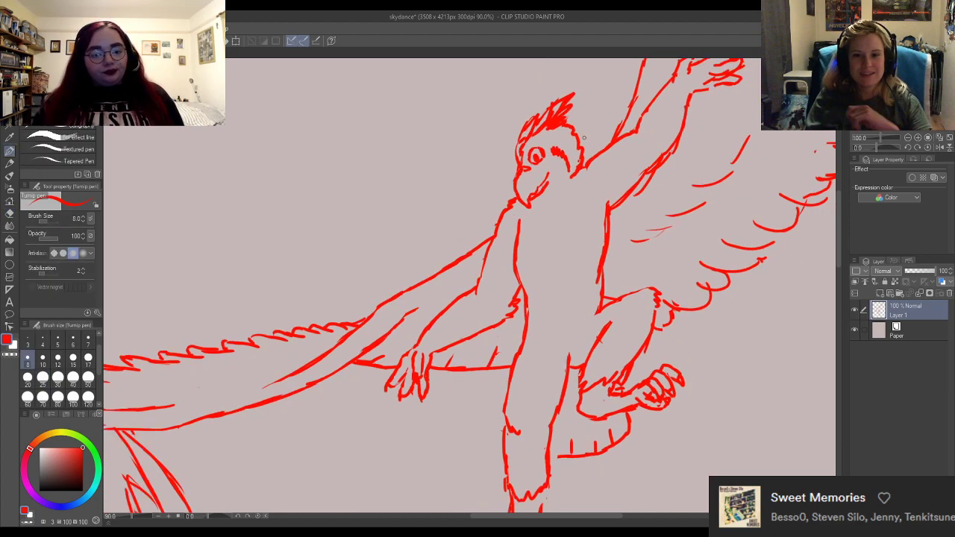
pyautogui.scroll(-5, 554, 217)
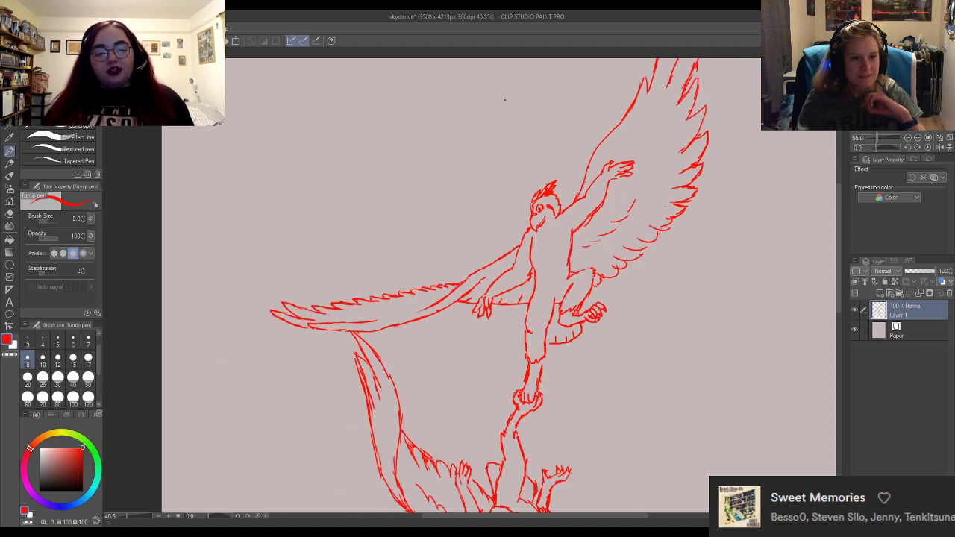
pyautogui.scroll(3, 486, 234)
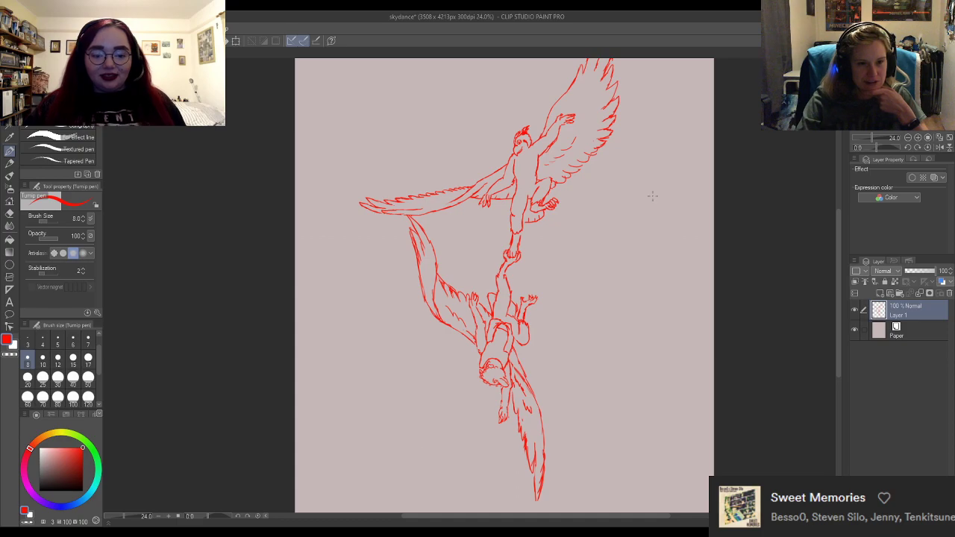
pyautogui.moveTo(656, 186)
pyautogui.mouseDown()
pyautogui.moveTo(645, 249)
pyautogui.moveTo(609, 322)
pyautogui.mouseUp()
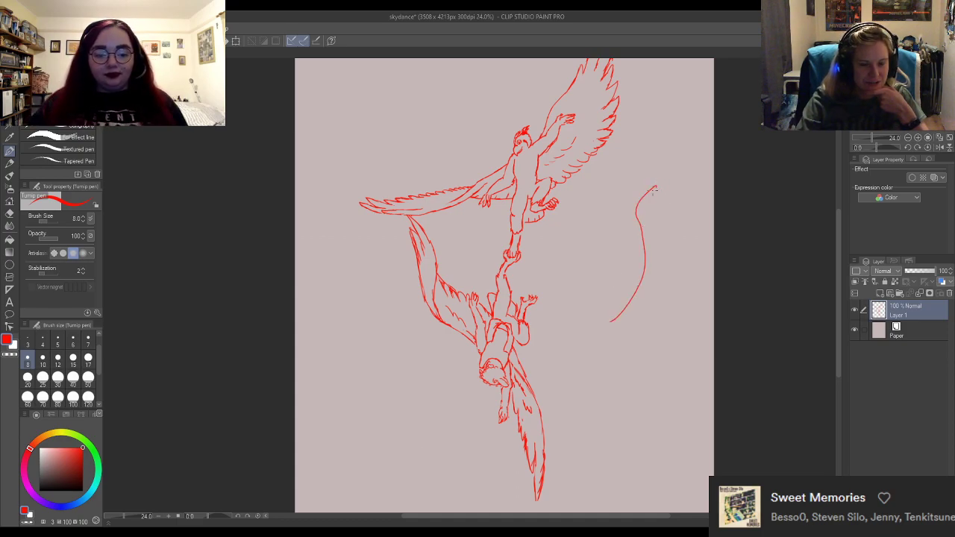
pyautogui.moveTo(641, 189)
pyautogui.mouseDown()
pyautogui.moveTo(658, 186)
pyautogui.moveTo(633, 223)
pyautogui.moveTo(651, 227)
pyautogui.moveTo(643, 267)
pyautogui.moveTo(660, 219)
pyautogui.mouseUp()
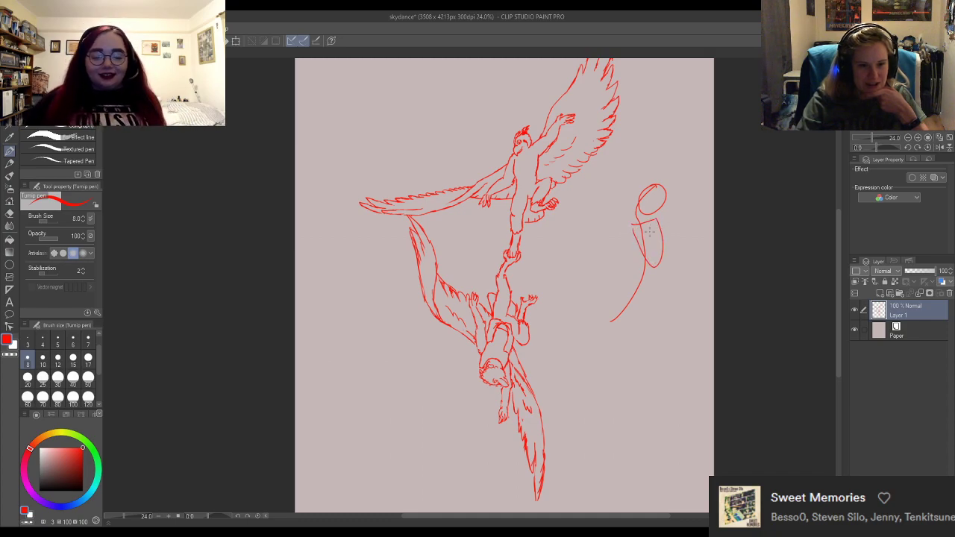
pyautogui.moveTo(646, 270)
pyautogui.mouseDown()
pyautogui.moveTo(600, 321)
pyautogui.moveTo(663, 284)
pyautogui.moveTo(632, 344)
pyautogui.mouseUp()
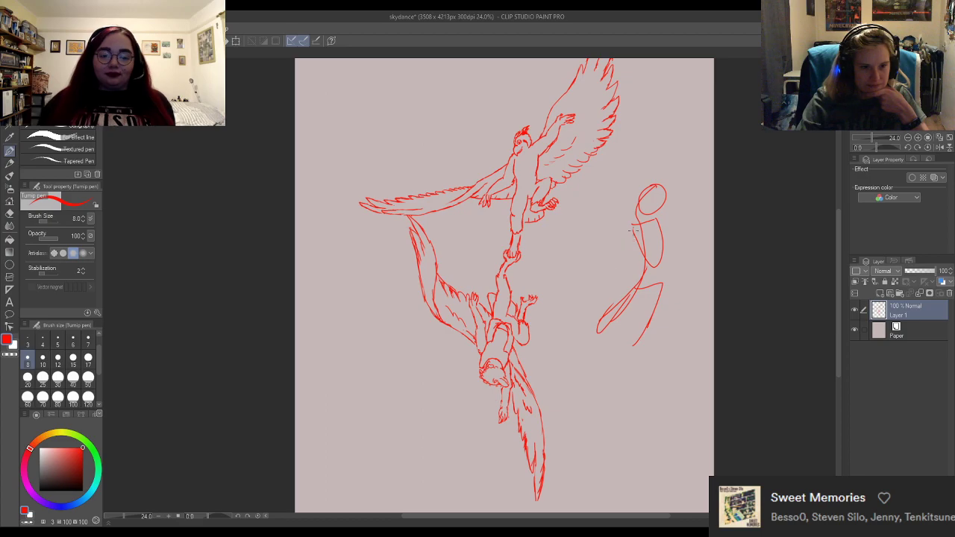
pyautogui.moveTo(635, 221); pyautogui.dragTo(587, 255)
pyautogui.moveTo(658, 220); pyautogui.dragTo(683, 139)
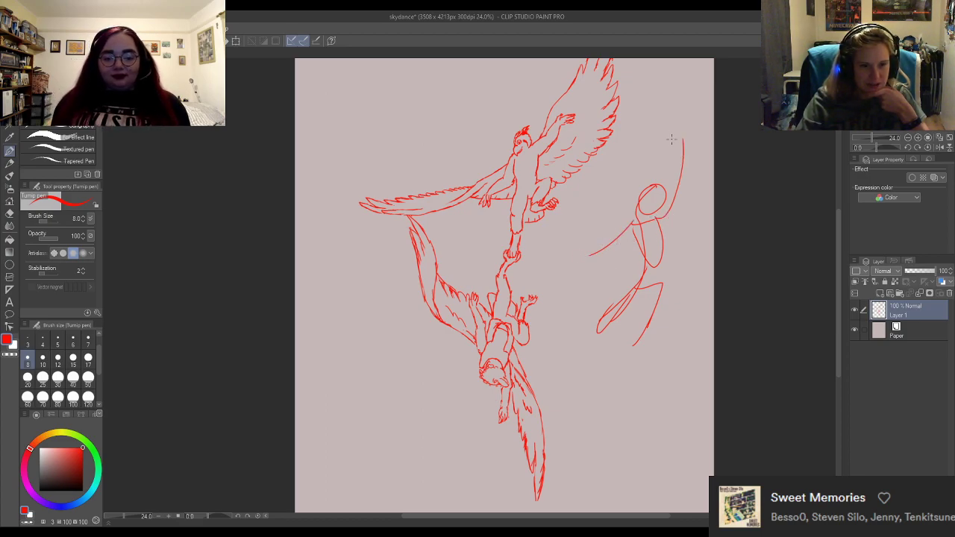
pyautogui.moveTo(685, 176)
pyautogui.mouseDown()
pyautogui.moveTo(664, 213)
pyautogui.moveTo(683, 150)
pyautogui.mouseUp()
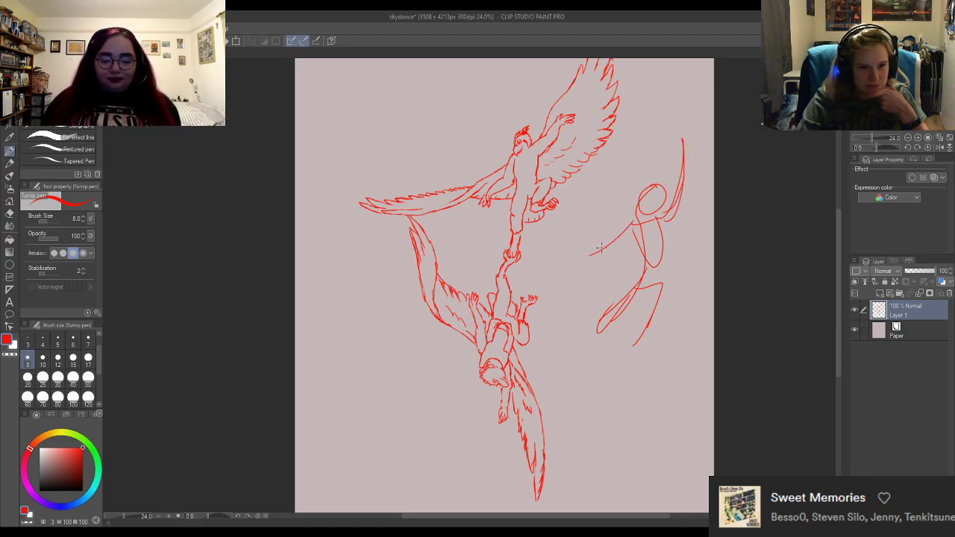
pyautogui.moveTo(589, 266)
pyautogui.mouseDown()
pyautogui.moveTo(617, 254)
pyautogui.moveTo(646, 227)
pyautogui.mouseUp()
pyautogui.moveTo(659, 283); pyautogui.dragTo(627, 351)
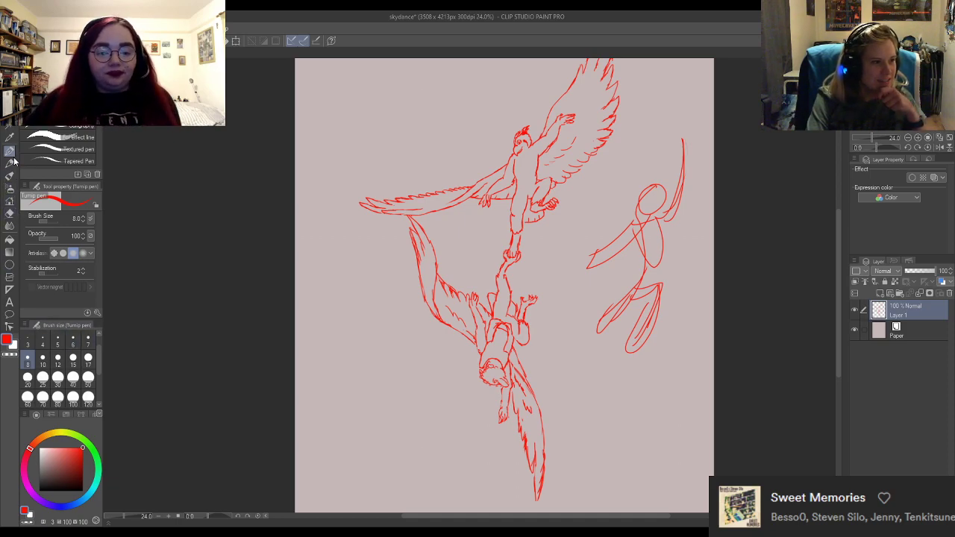
# Erase the loose gesture figure with a size 120 hard eraser, and return to the pen.
pyautogui.press('e')
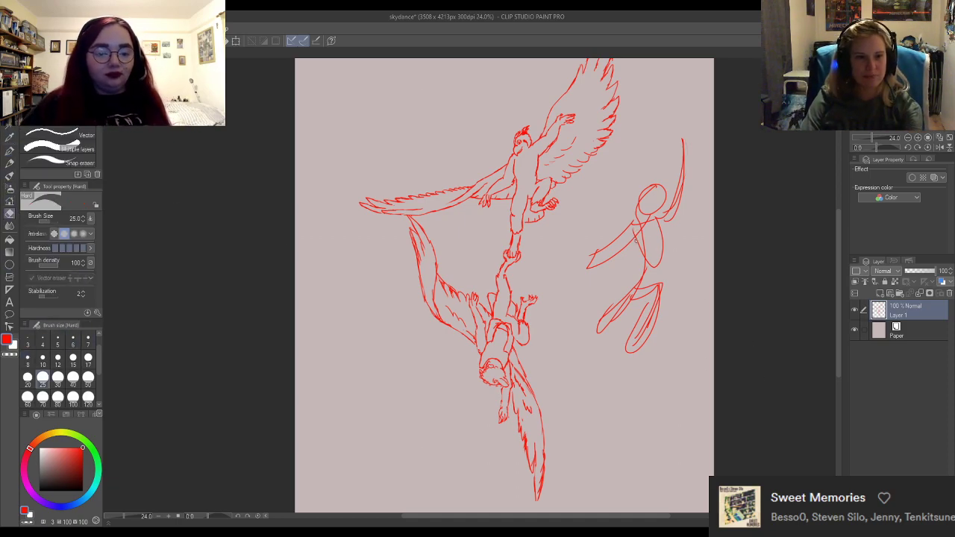
pyautogui.click(88, 396)
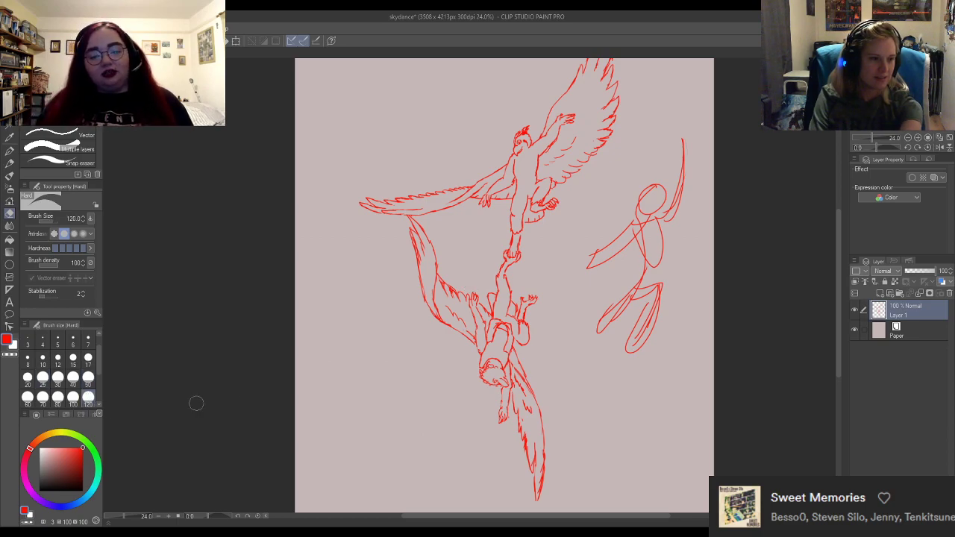
pyautogui.moveTo(599, 258)
pyautogui.mouseDown()
pyautogui.moveTo(662, 180)
pyautogui.moveTo(598, 226)
pyautogui.moveTo(599, 290)
pyautogui.moveTo(626, 370)
pyautogui.moveTo(649, 299)
pyautogui.moveTo(663, 169)
pyautogui.mouseUp()
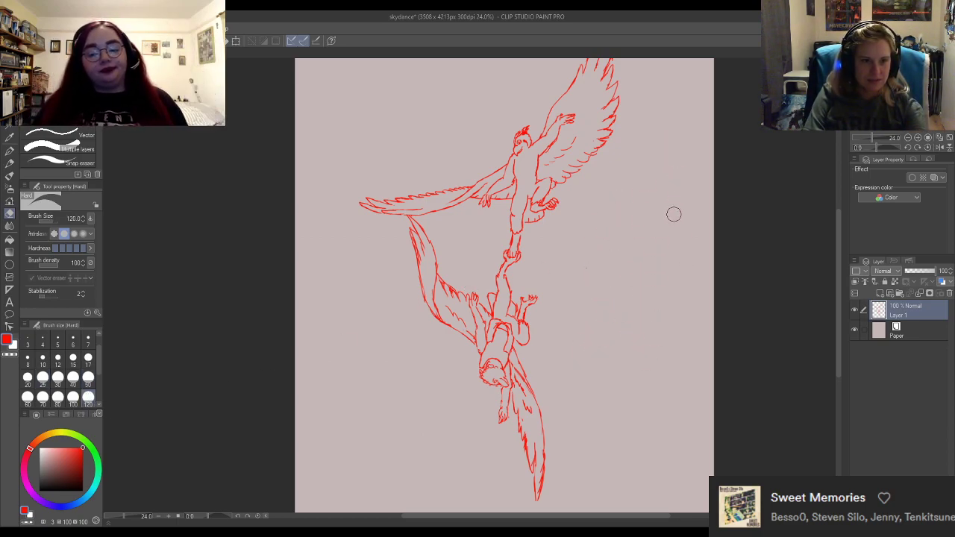
pyautogui.click(43, 379)
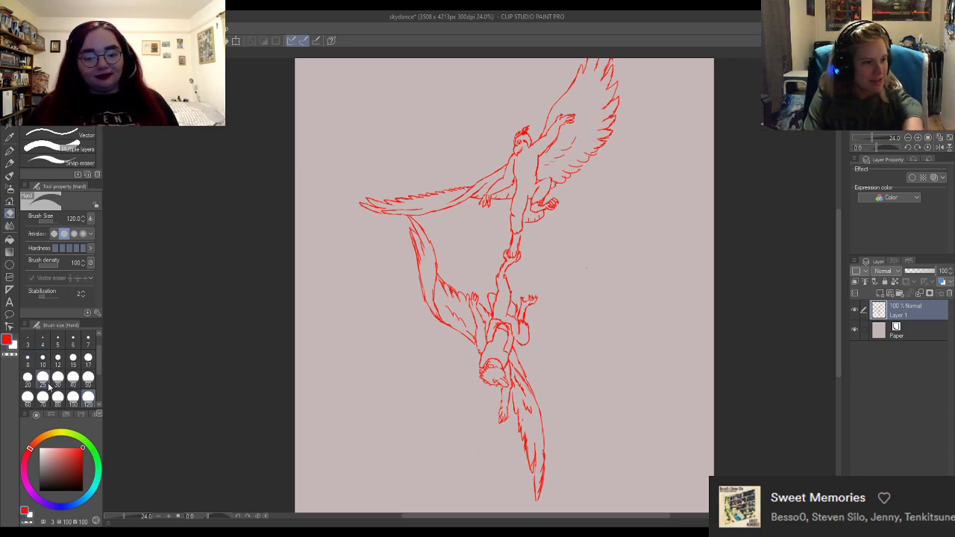
pyautogui.press('p')
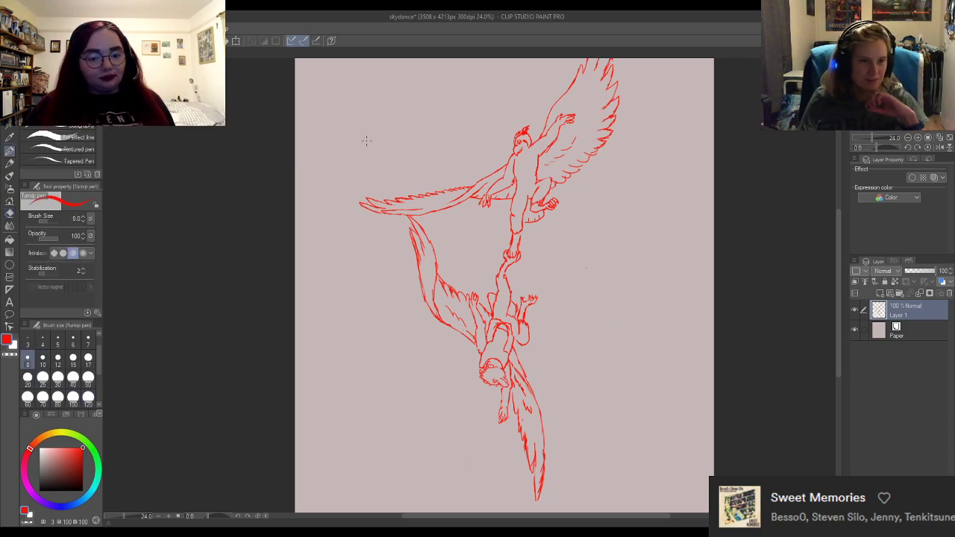
pyautogui.scroll(-3, 366, 141)
pyautogui.scroll(2, 533, 135)
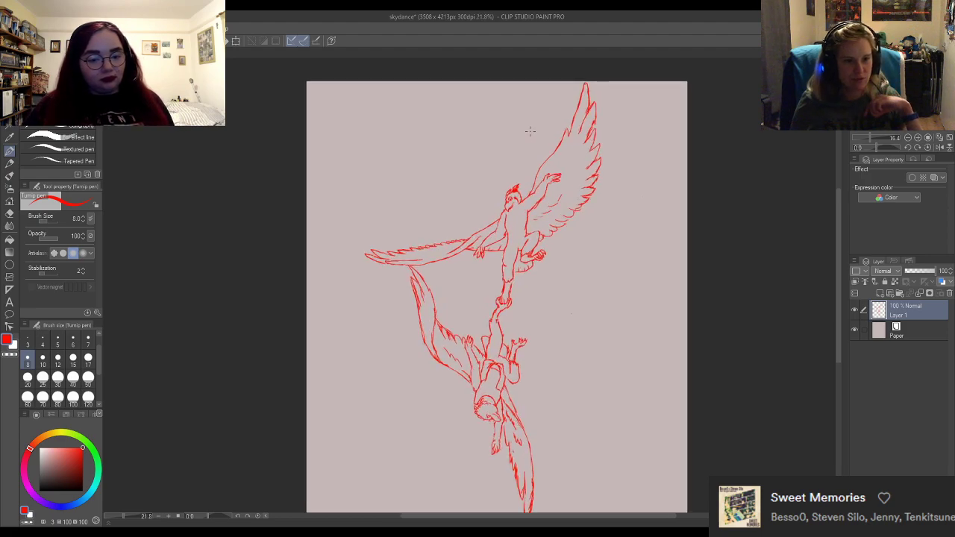
pyautogui.scroll(-1, 451, 156)
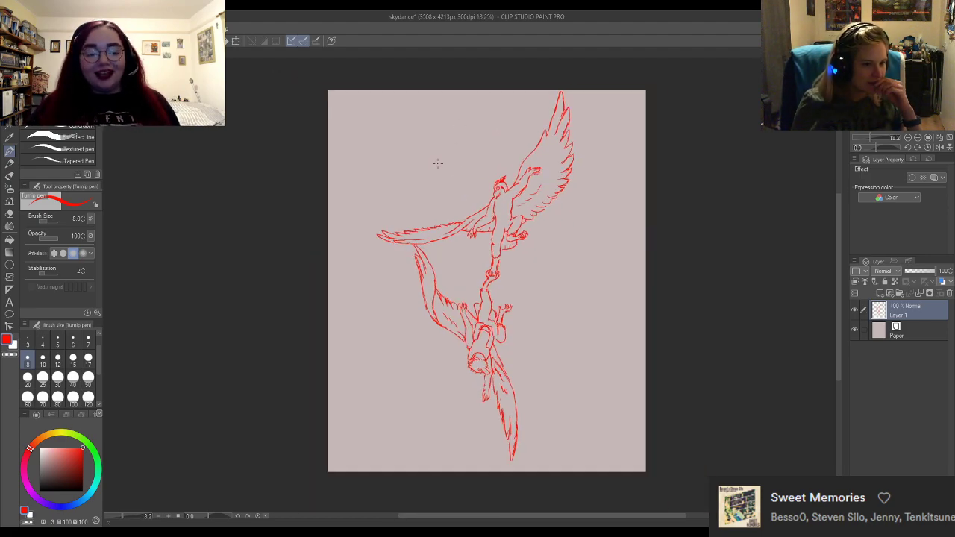
pyautogui.scroll(-1, 438, 179)
pyautogui.scroll(1, 437, 189)
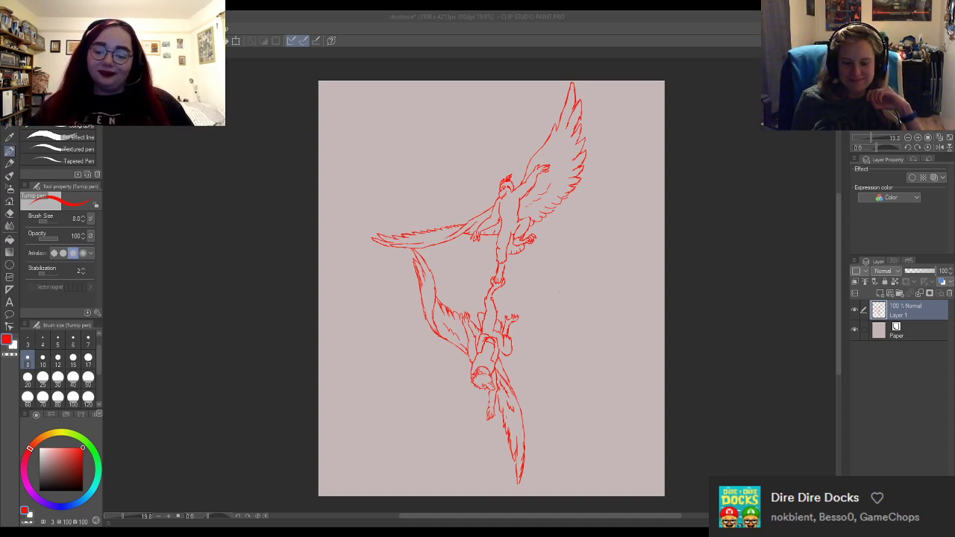
pyautogui.scroll(4, 494, 139)
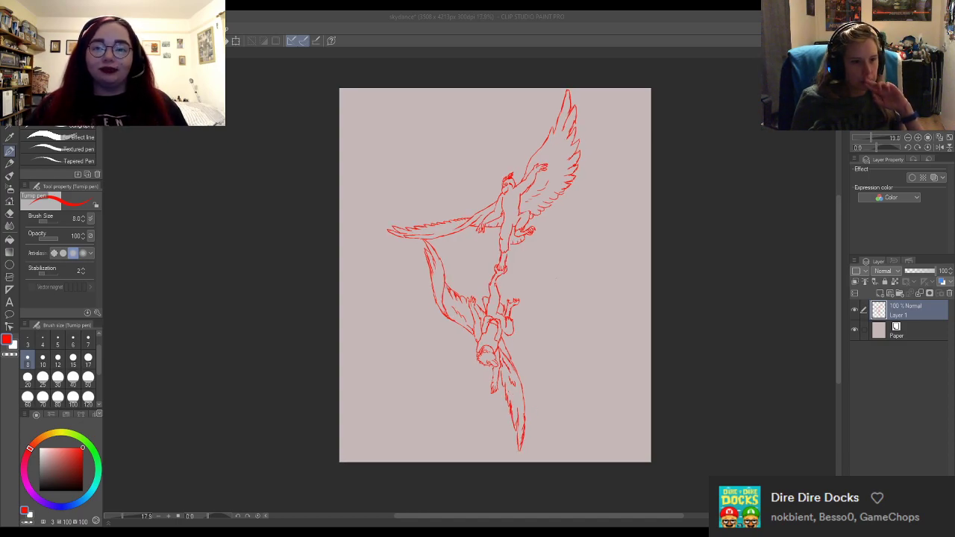
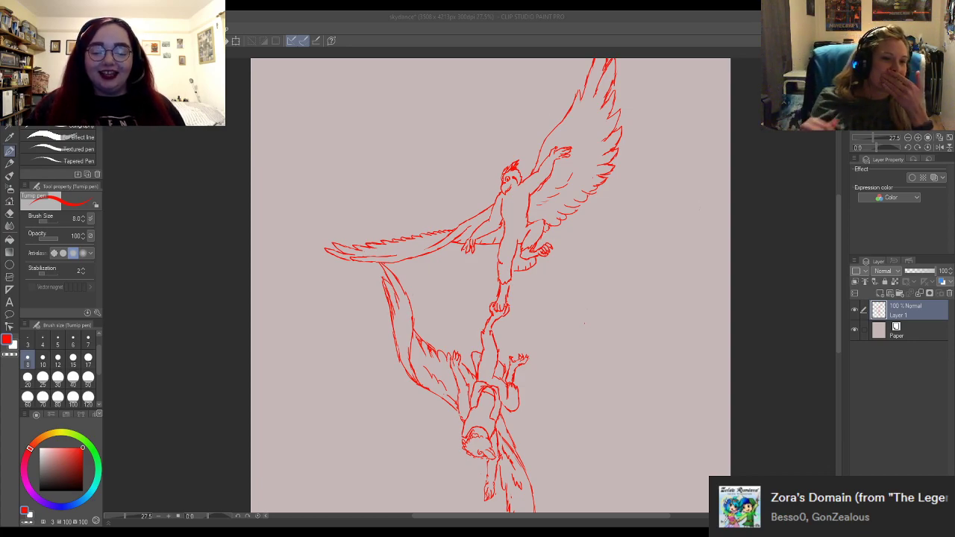
pyautogui.scroll(-2, 584, 323)
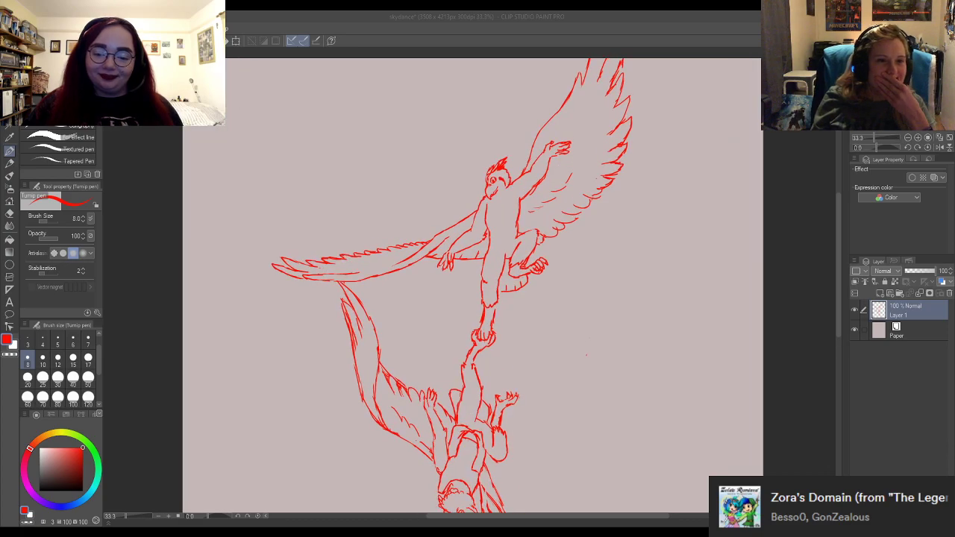
pyautogui.scroll(1, 589, 323)
pyautogui.scroll(-1, 589, 323)
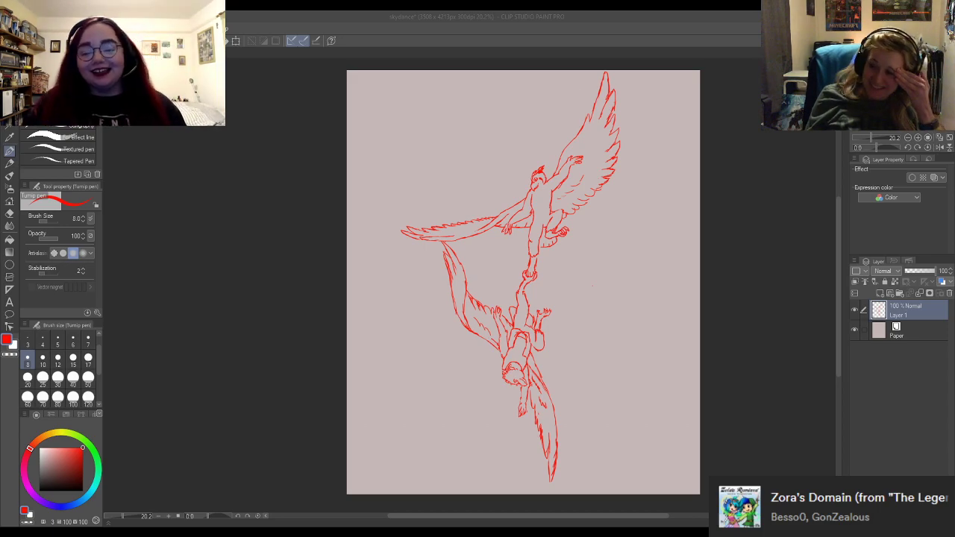
pyautogui.scroll(-3, 647, 224)
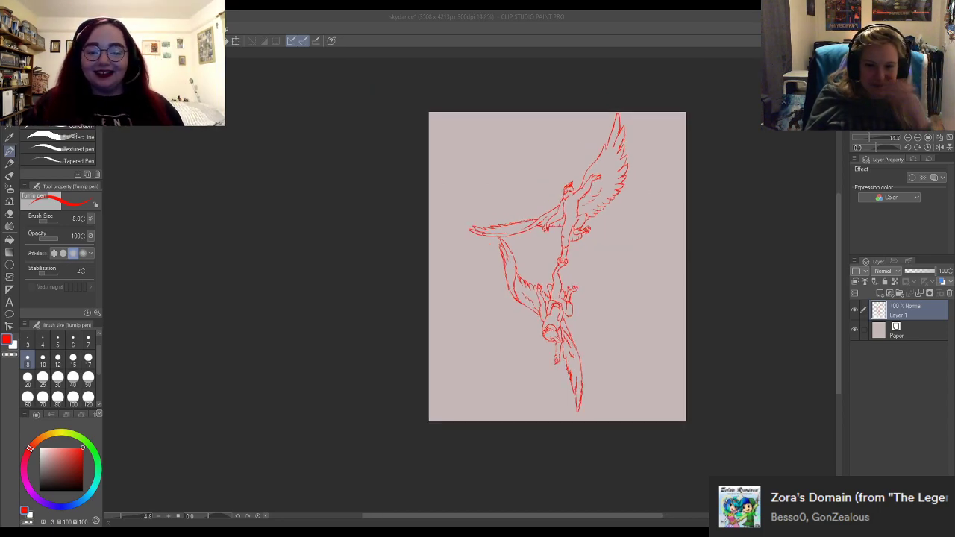
pyautogui.scroll(2, 607, 113)
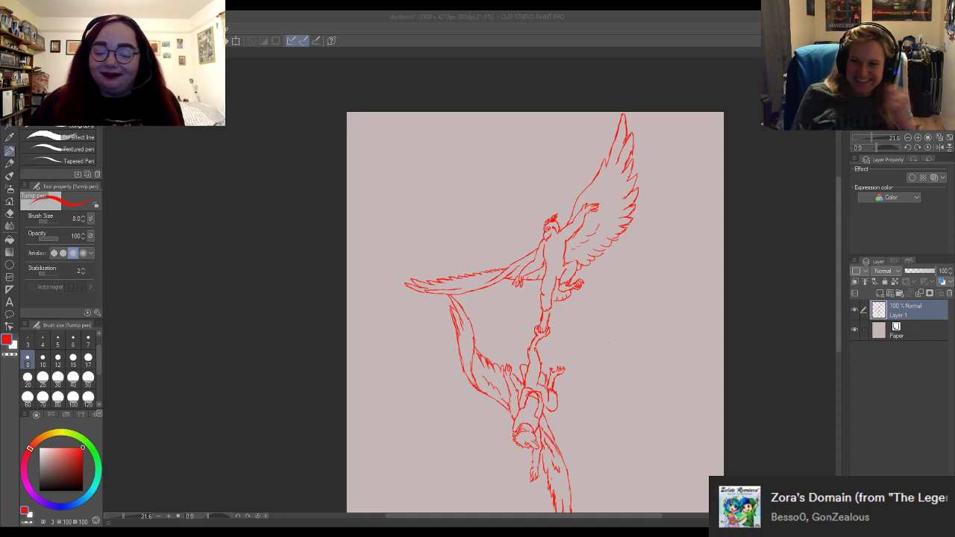
# Erase the scratchy overlapping feather strokes along the inner edge of the lower creature's bent wing with the size 25 hard eraser.
pyautogui.scroll(4, 471, 423)
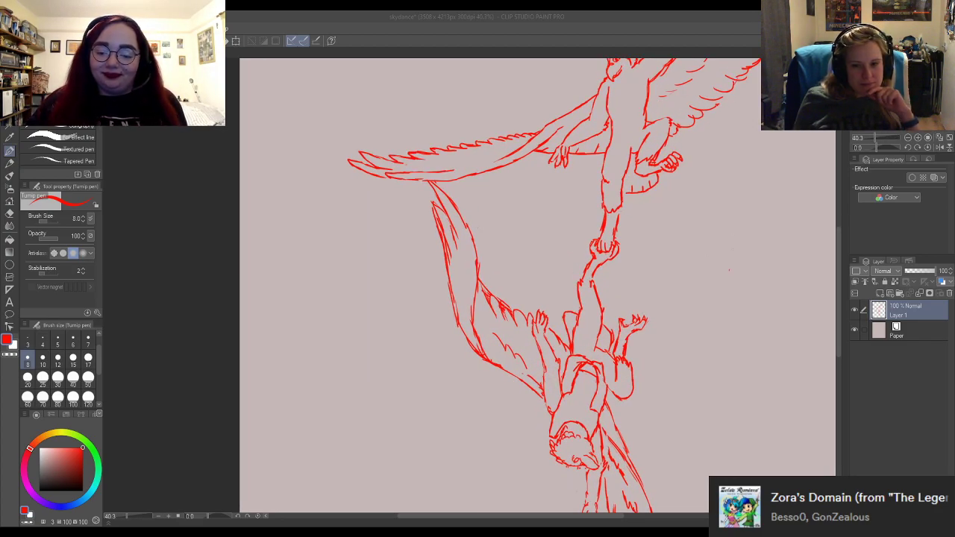
pyautogui.scroll(5, 467, 315)
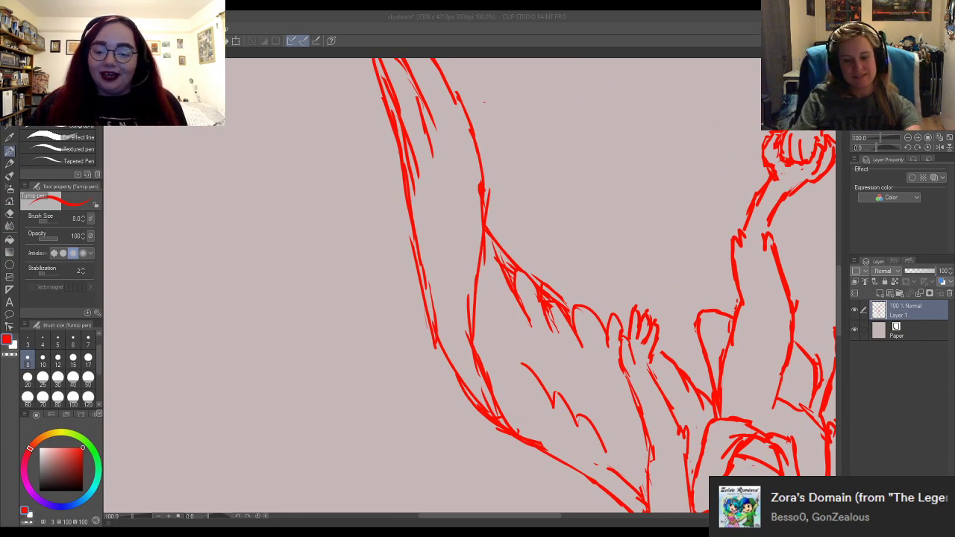
pyautogui.click(492, 265)
pyautogui.press('e')
pyautogui.moveTo(492, 238)
pyautogui.mouseDown()
pyautogui.moveTo(514, 306)
pyautogui.moveTo(514, 259)
pyautogui.moveTo(550, 282)
pyautogui.moveTo(565, 346)
pyautogui.moveTo(537, 277)
pyautogui.moveTo(554, 313)
pyautogui.mouseUp()
pyautogui.press('p')
pyautogui.press('e')
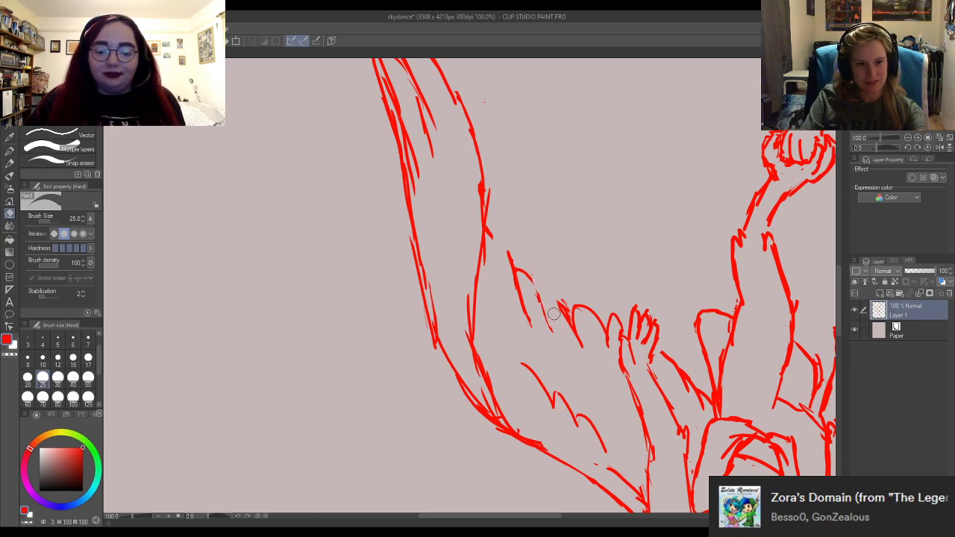
# Draw rounded feather tips with the size 8 pen in the erased stretch between the lower creature's wing bend and its hand.
pyautogui.press('p')
pyautogui.moveTo(530, 281)
pyautogui.mouseDown()
pyautogui.moveTo(547, 321)
pyautogui.moveTo(546, 302)
pyautogui.moveTo(559, 306)
pyautogui.moveTo(550, 315)
pyautogui.moveTo(554, 306)
pyautogui.moveTo(575, 335)
pyautogui.mouseUp()
pyautogui.press('e')
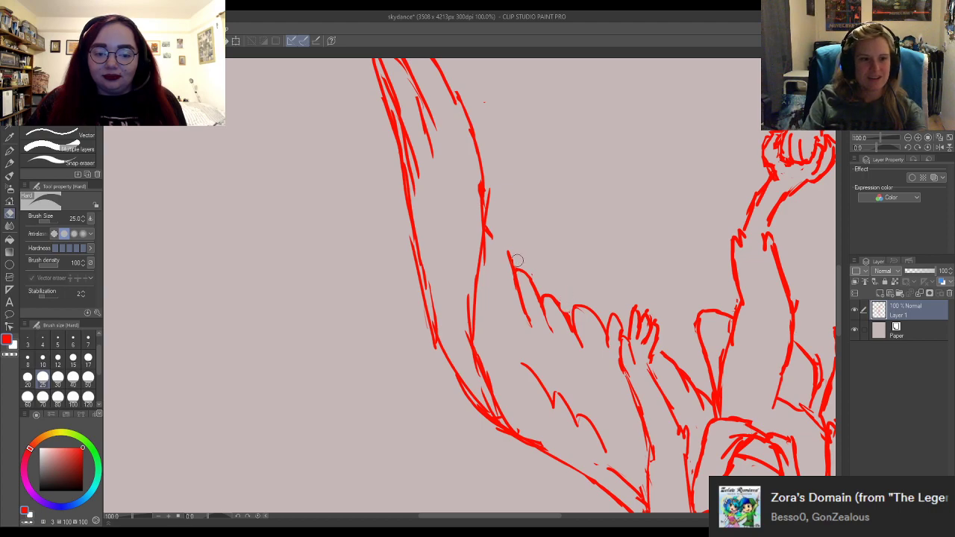
pyautogui.press('p')
pyautogui.moveTo(507, 256)
pyautogui.mouseDown()
pyautogui.moveTo(494, 239)
pyautogui.moveTo(507, 286)
pyautogui.mouseUp()
pyautogui.moveTo(497, 240); pyautogui.dragTo(514, 262)
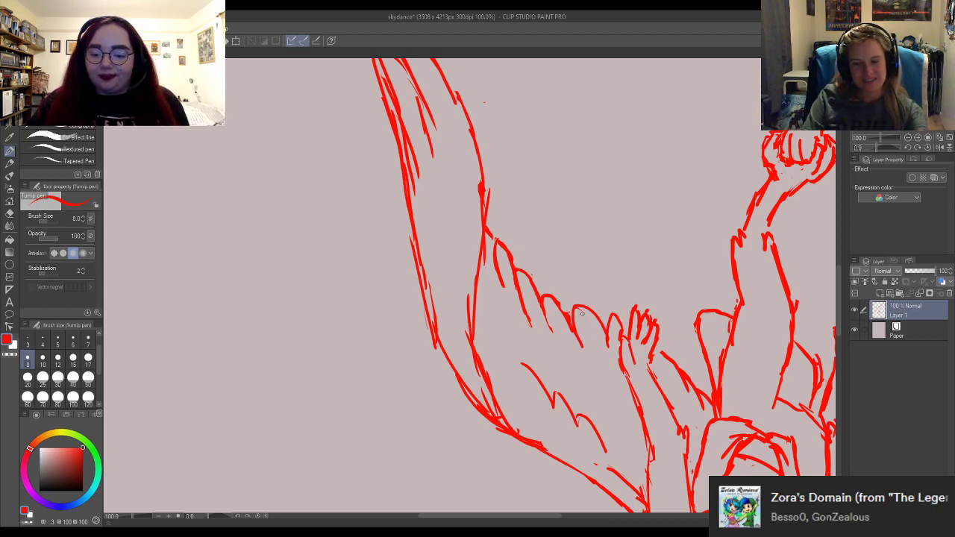
# Trim the uppermost feather at the lower creature's wing bend and redraw the short edge joining it to the wing.
pyautogui.press('e')
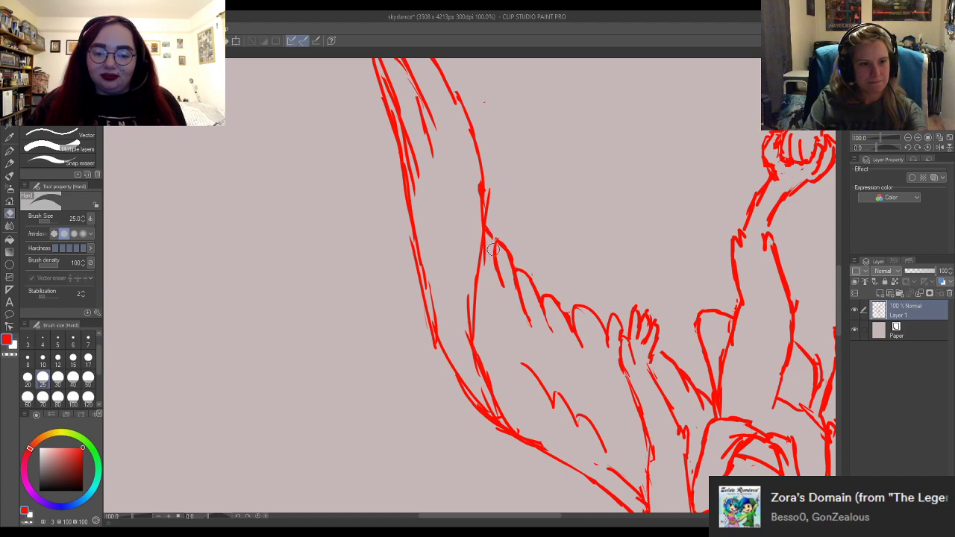
pyautogui.click(11, 162)
pyautogui.click(10, 150)
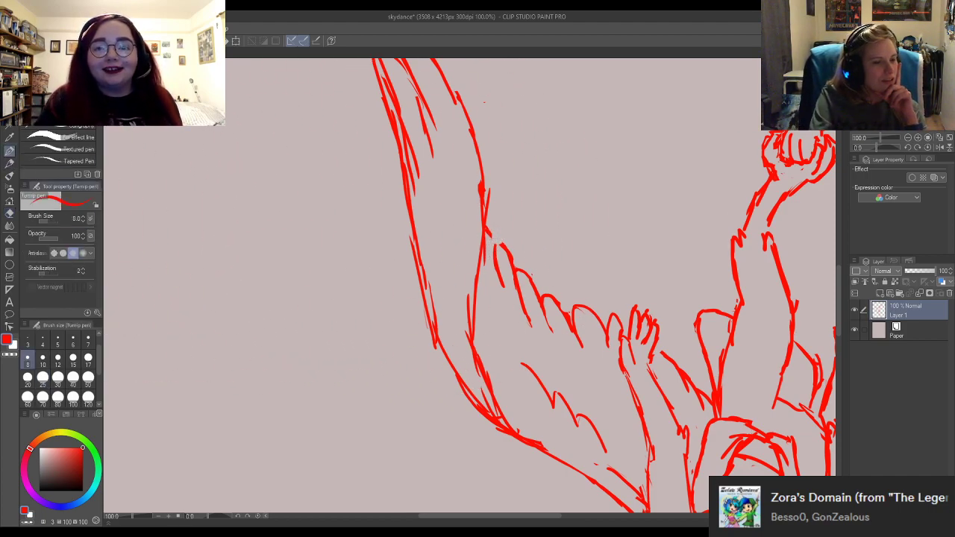
pyautogui.moveTo(487, 236)
pyautogui.mouseDown()
pyautogui.moveTo(494, 254)
pyautogui.moveTo(512, 256)
pyautogui.mouseUp()
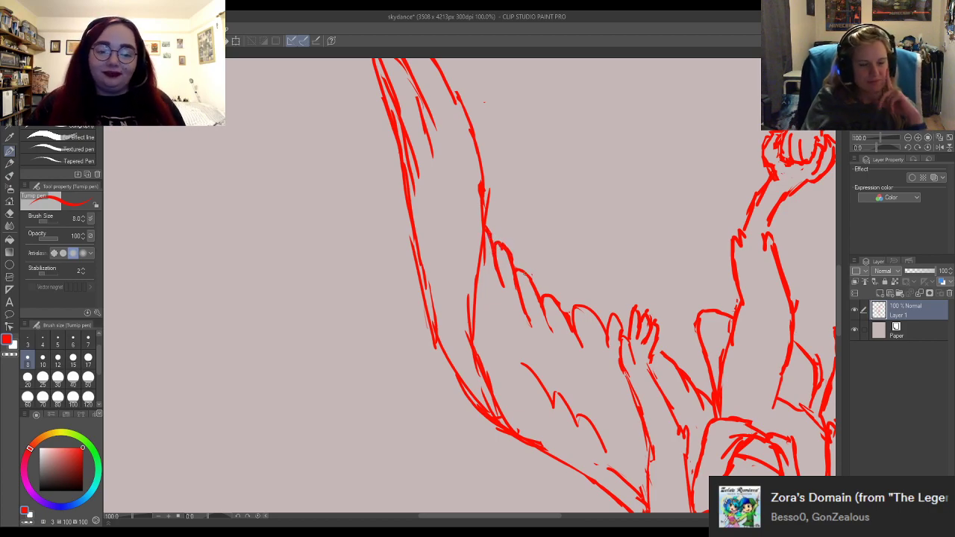
# Examine the lower creature's reworked wing feathers up close and against the whole two-figure composition.
pyautogui.scroll(-4, 538, 266)
pyautogui.scroll(4, 638, 282)
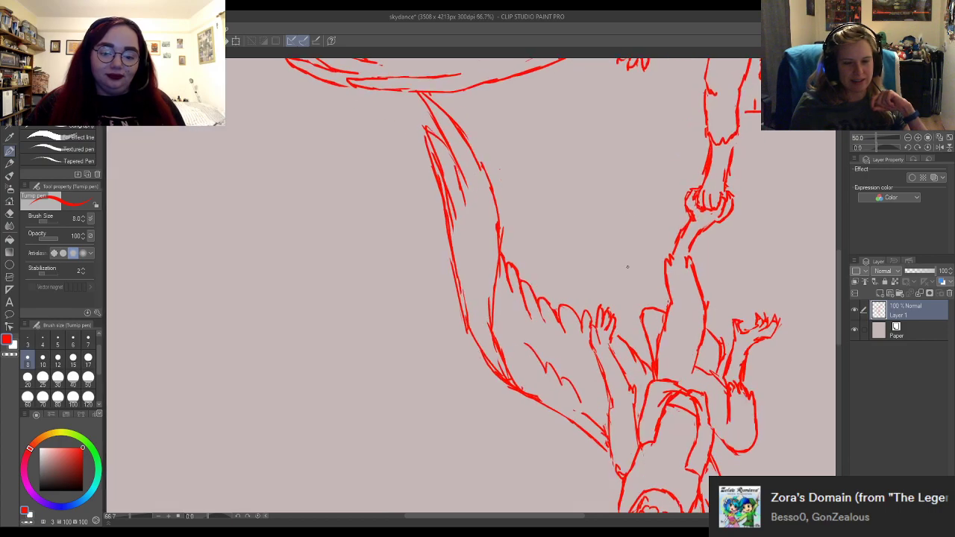
pyautogui.scroll(4, 621, 277)
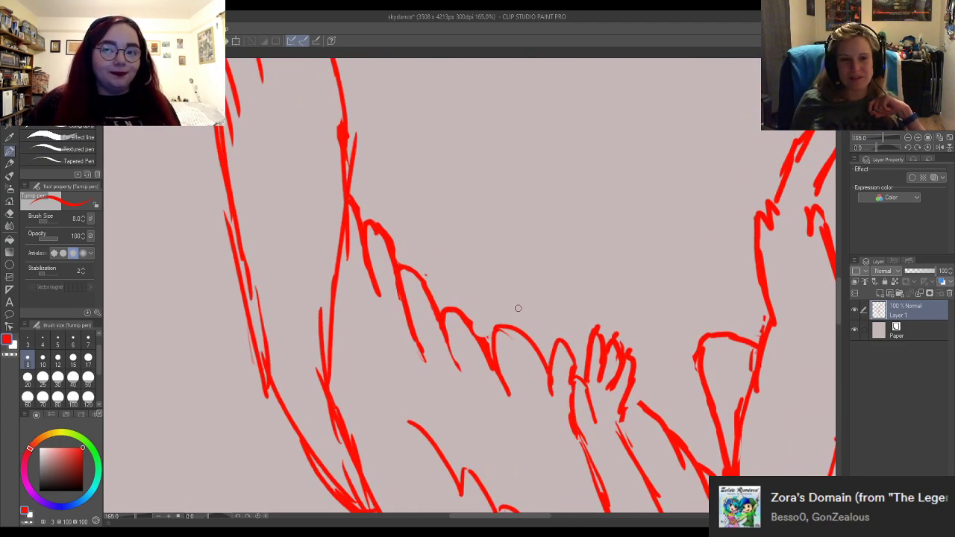
pyautogui.scroll(-5, 518, 309)
pyautogui.scroll(-2, 471, 326)
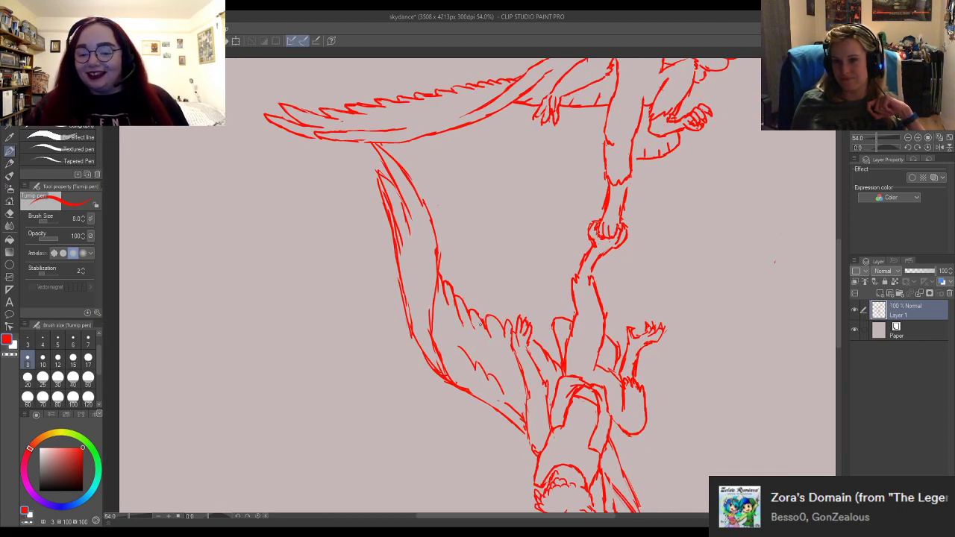
pyautogui.scroll(-3, 452, 347)
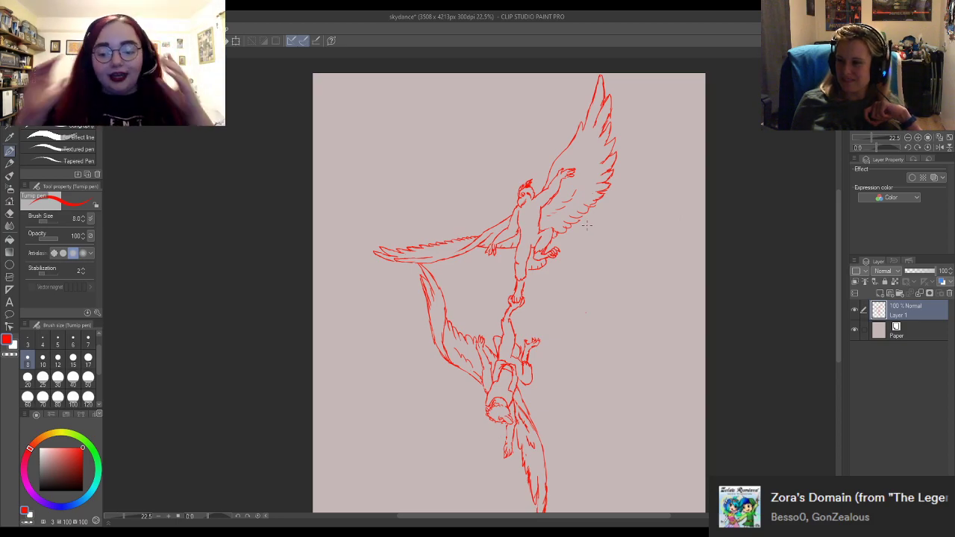
pyautogui.scroll(-2, 538, 227)
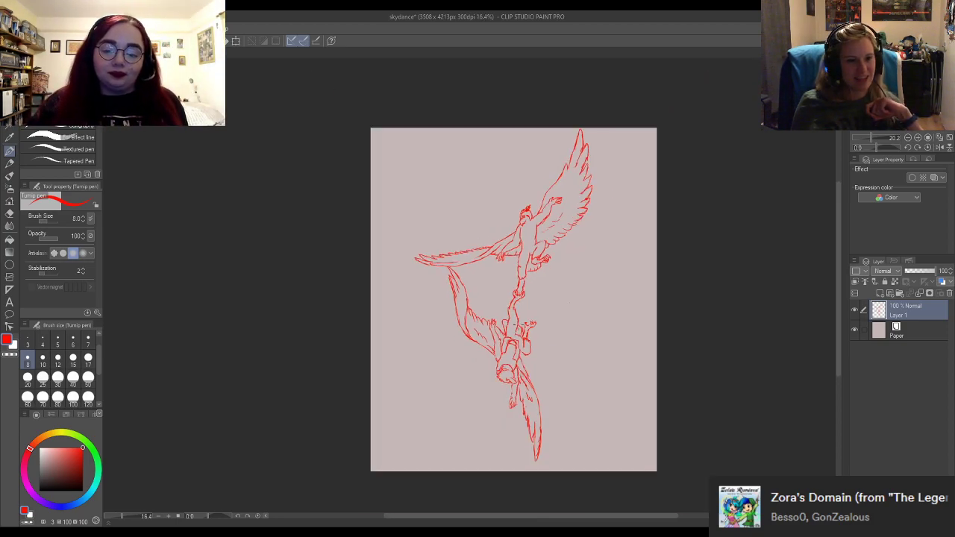
pyautogui.scroll(4, 455, 201)
pyautogui.scroll(3, 455, 201)
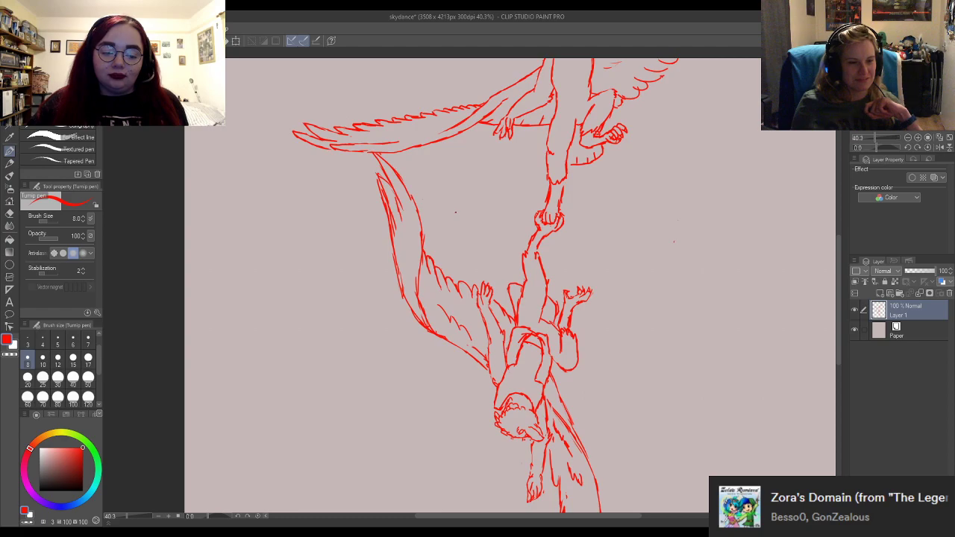
pyautogui.scroll(-4, 478, 199)
pyautogui.scroll(-3, 443, 199)
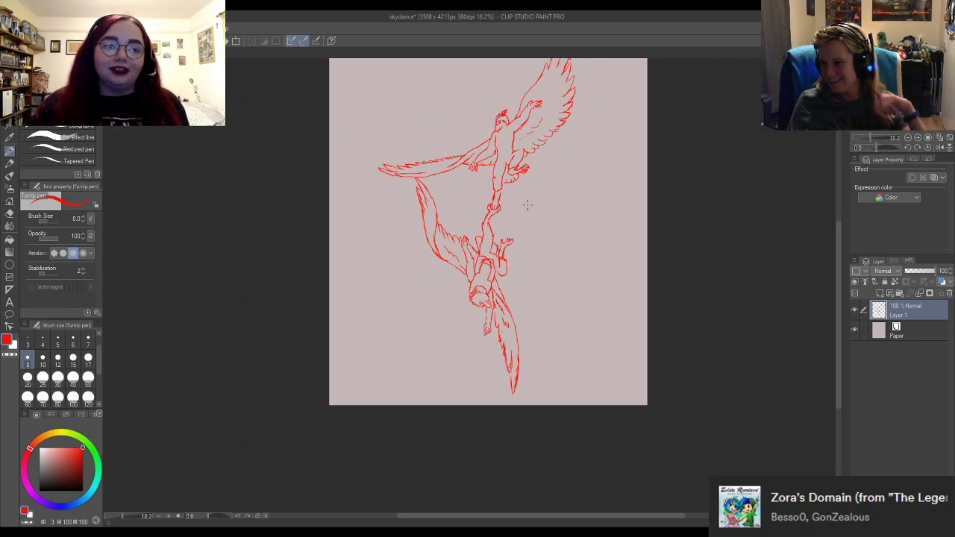
pyautogui.scroll(-2, 517, 201)
# Redraw the crested creature's raised hand with clearly separated, tapered fingers, erasing the old tangled finger strokes.
pyautogui.scroll(6, 488, 107)
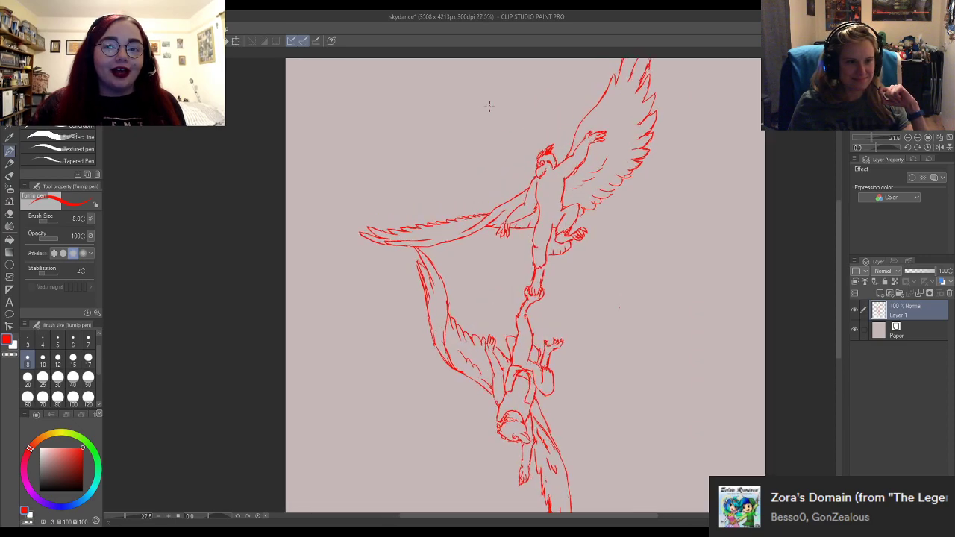
pyautogui.scroll(2, 554, 123)
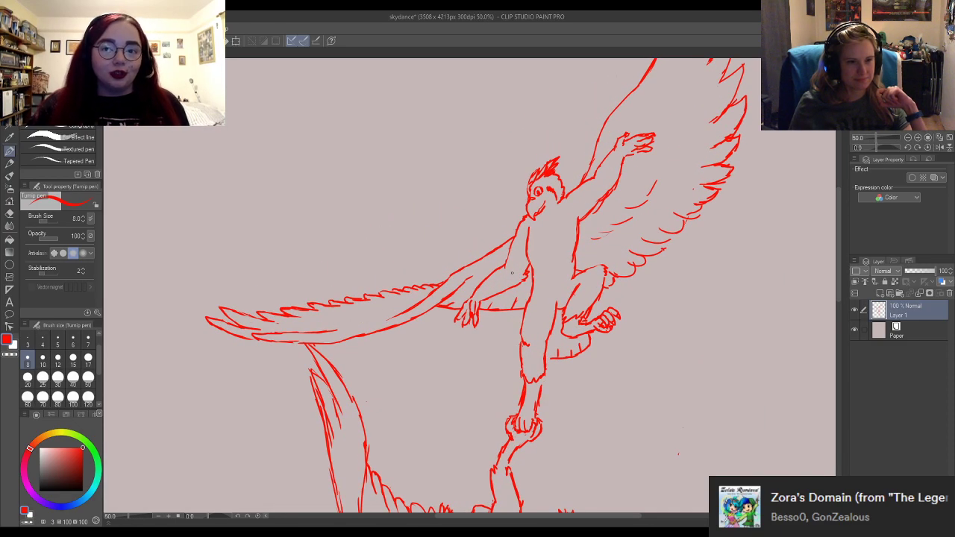
pyautogui.scroll(3, 755, 90)
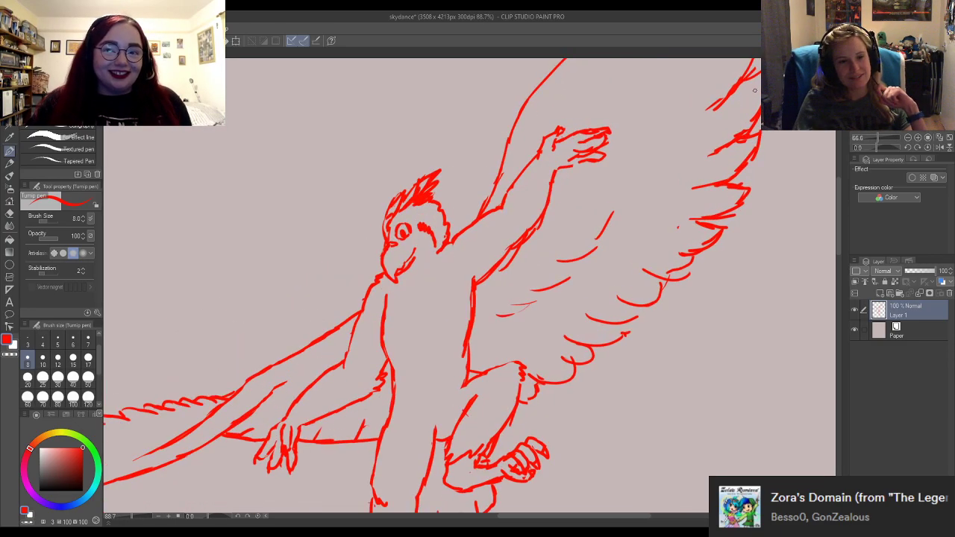
pyautogui.scroll(4, 656, 97)
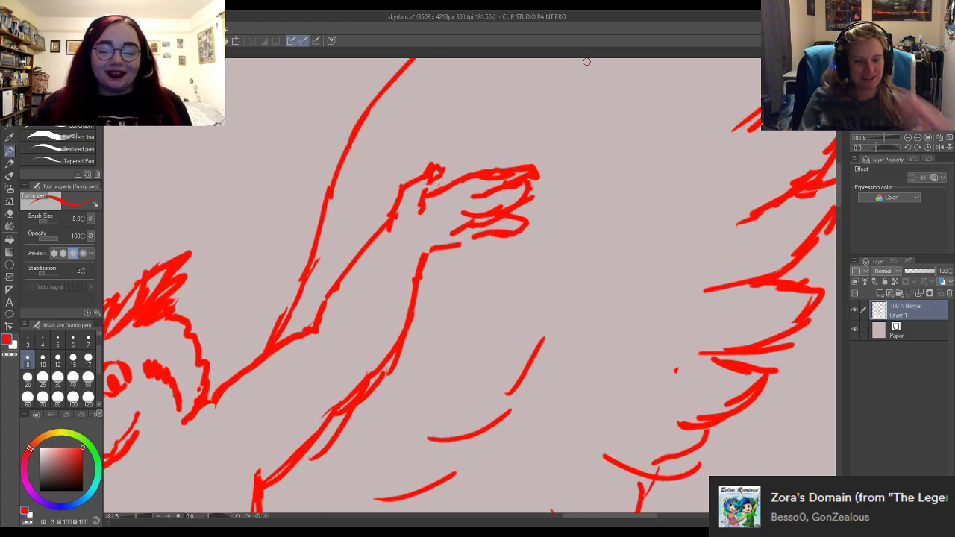
pyautogui.moveTo(447, 245)
pyautogui.mouseDown()
pyautogui.moveTo(473, 246)
pyautogui.moveTo(479, 234)
pyautogui.moveTo(457, 231)
pyautogui.moveTo(460, 216)
pyautogui.moveTo(505, 206)
pyautogui.moveTo(481, 201)
pyautogui.moveTo(545, 169)
pyautogui.mouseUp()
pyautogui.press('e')
pyautogui.press('p')
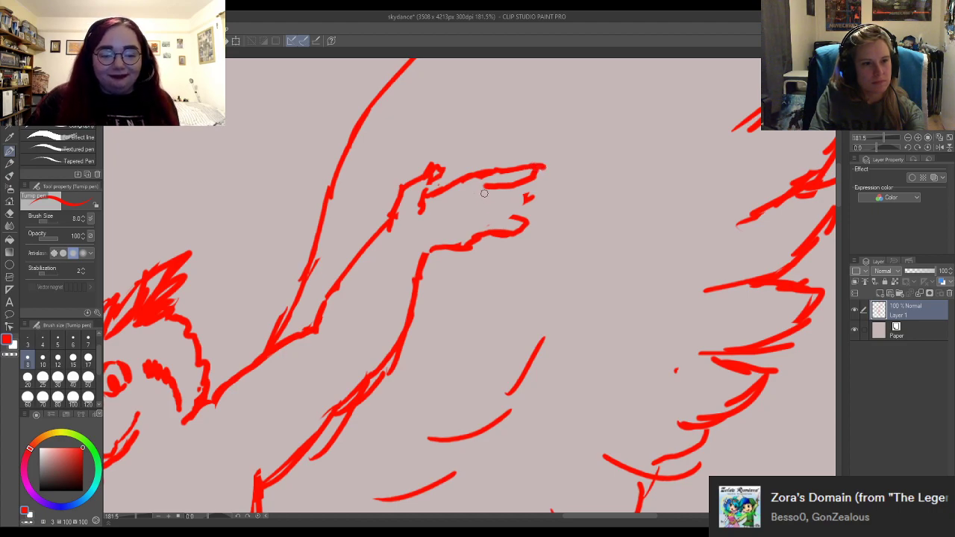
pyautogui.moveTo(468, 200)
pyautogui.mouseDown()
pyautogui.moveTo(542, 194)
pyautogui.moveTo(511, 194)
pyautogui.moveTo(541, 193)
pyautogui.moveTo(516, 210)
pyautogui.moveTo(521, 204)
pyautogui.moveTo(472, 216)
pyautogui.moveTo(529, 229)
pyautogui.mouseUp()
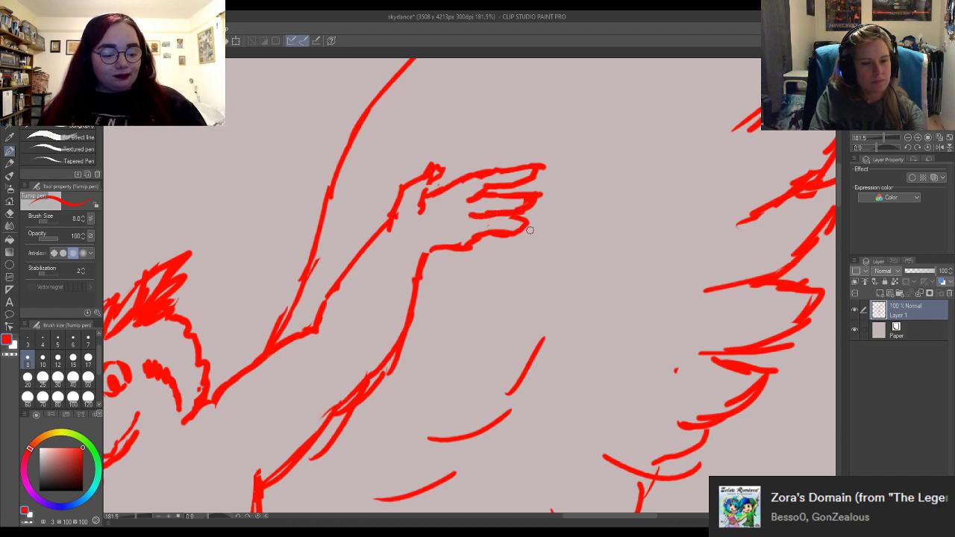
# Erase the excess strokes around the raised hand's thumb and wrist, leaving a cleaner thumb outline.
pyautogui.press('e')
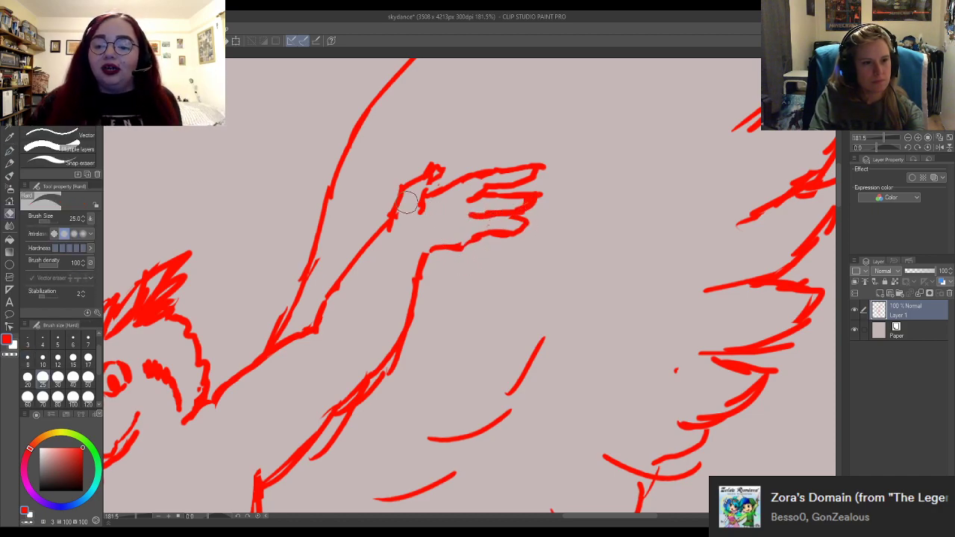
pyautogui.moveTo(408, 202)
pyautogui.mouseDown()
pyautogui.moveTo(433, 167)
pyautogui.moveTo(422, 175)
pyautogui.moveTo(422, 194)
pyautogui.moveTo(442, 170)
pyautogui.moveTo(433, 165)
pyautogui.mouseUp()
pyautogui.press('p')
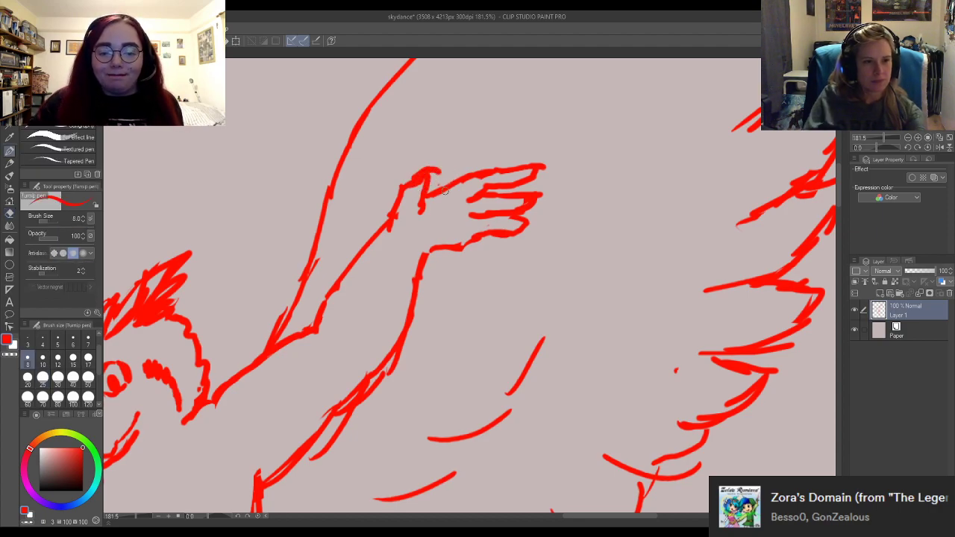
# Clean up both edges of the crested creature's raised arm around the elbow, erasing doubled strokes and redrawing the outline.
pyautogui.scroll(-6, 445, 191)
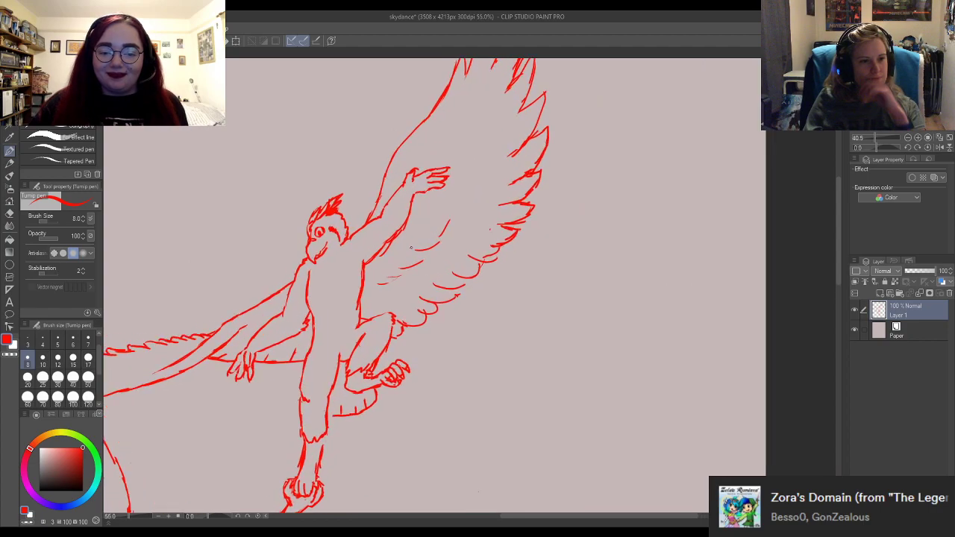
pyautogui.scroll(1, 410, 248)
pyautogui.press('e')
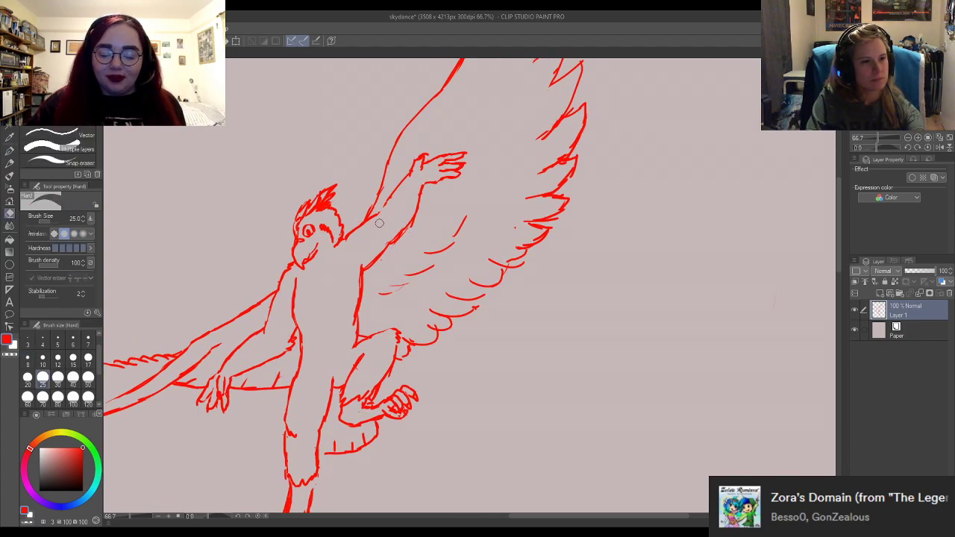
pyautogui.press('p')
pyautogui.press('e')
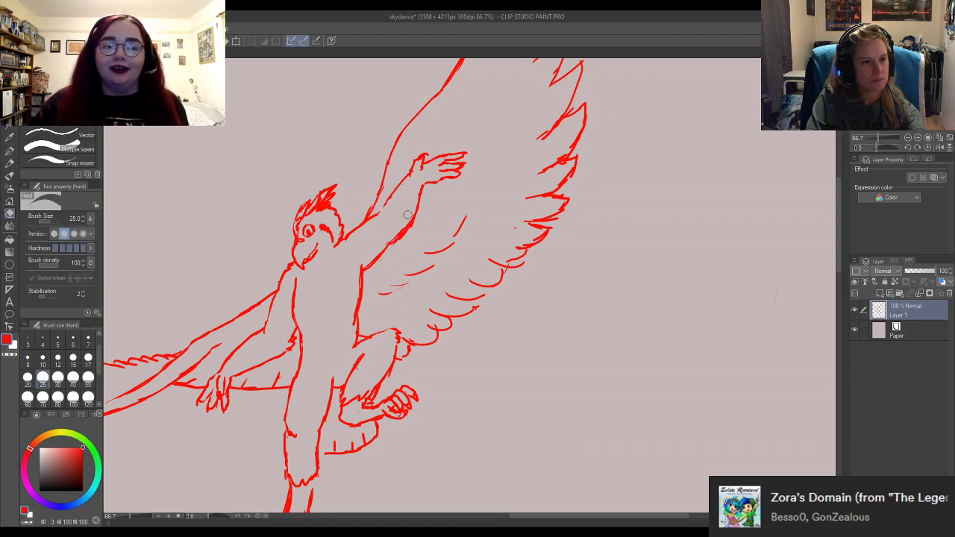
pyautogui.press('p')
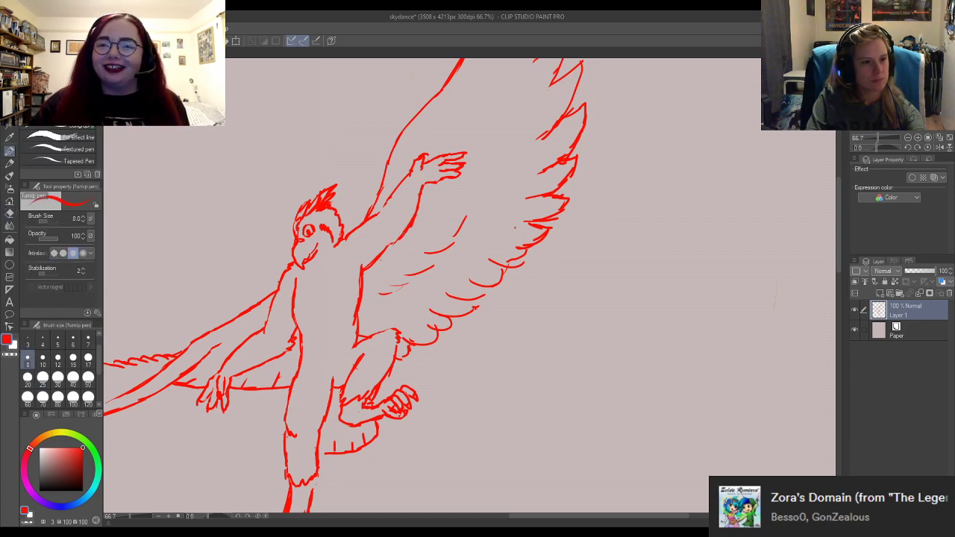
pyautogui.press('e')
pyautogui.press('p')
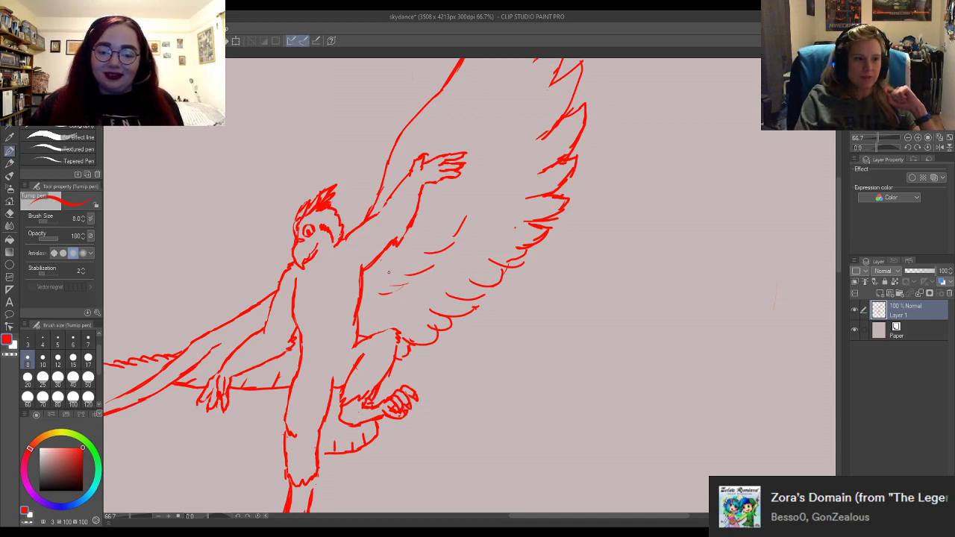
pyautogui.moveTo(379, 215); pyautogui.dragTo(389, 200)
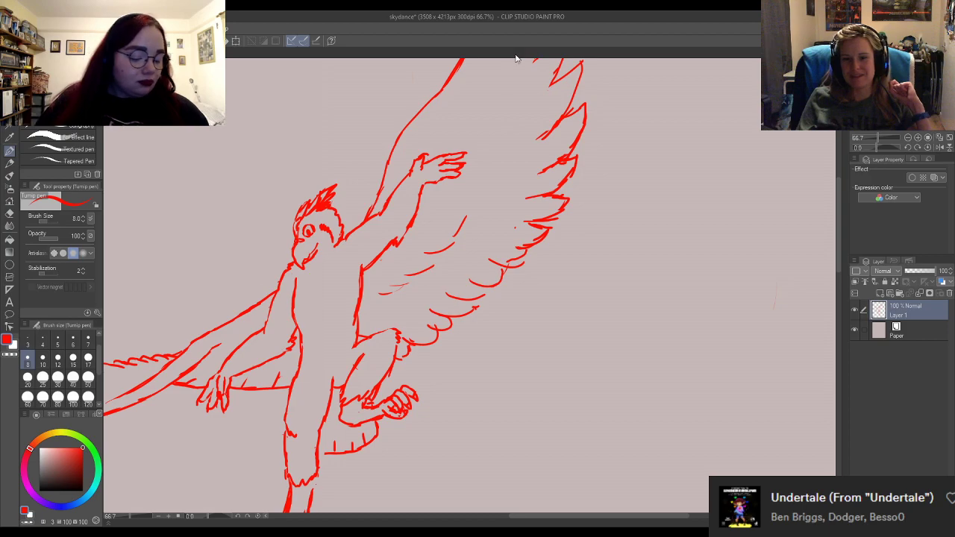
# Review the overall pose and balance of both winged creatures across the full canvas.
pyautogui.scroll(-2, 668, 272)
pyautogui.scroll(-3, 668, 271)
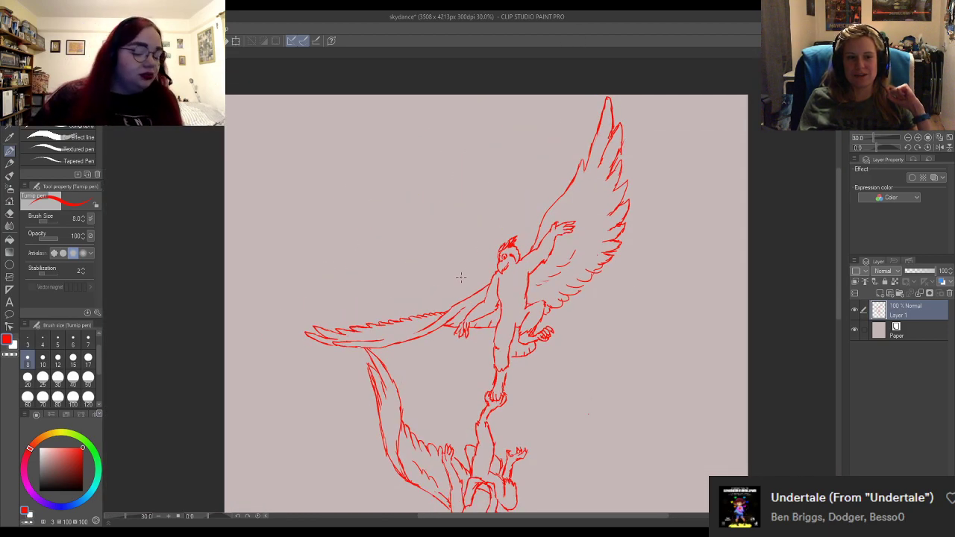
pyautogui.scroll(-5, 460, 278)
pyautogui.scroll(4, 480, 433)
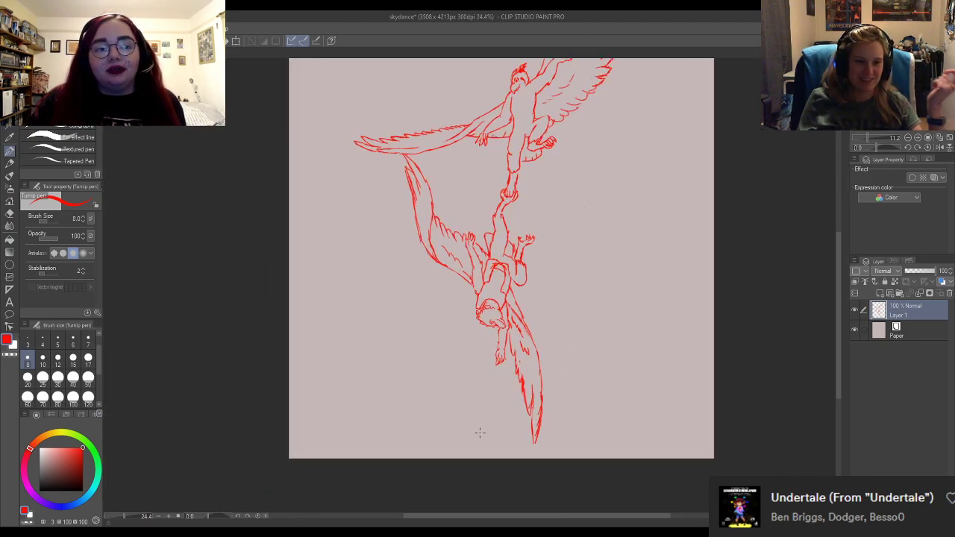
pyautogui.scroll(-2, 563, 217)
pyautogui.scroll(2, 584, 193)
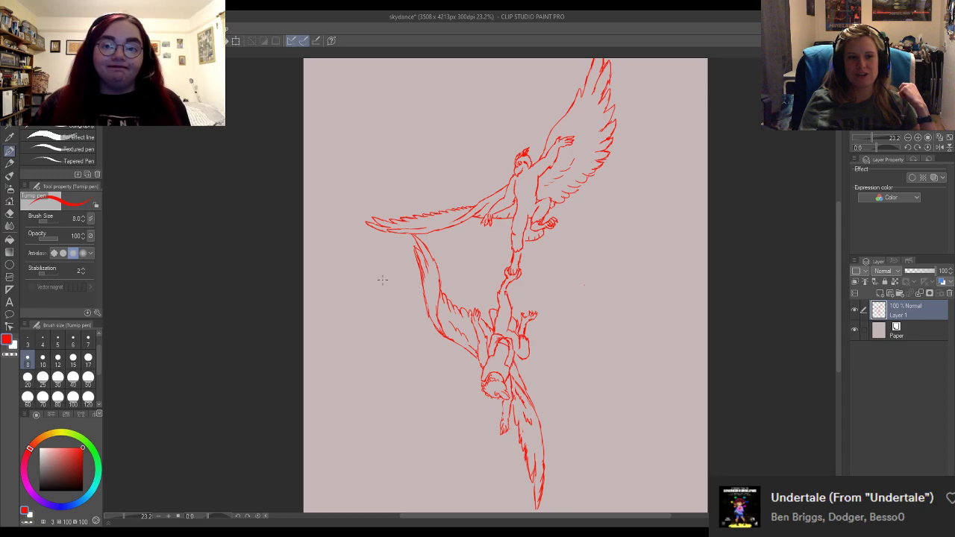
pyautogui.scroll(-1, 455, 258)
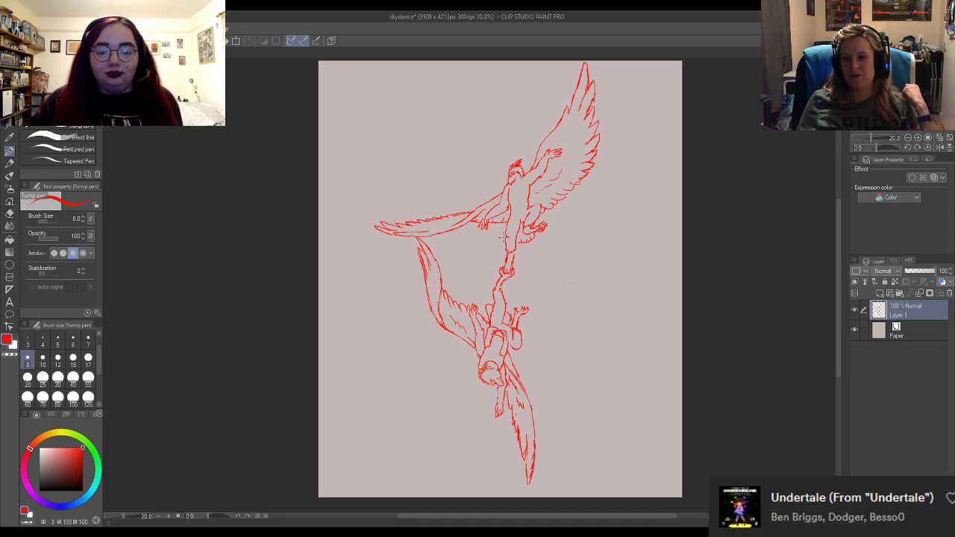
pyautogui.scroll(2, 448, 145)
pyautogui.scroll(-2, 456, 167)
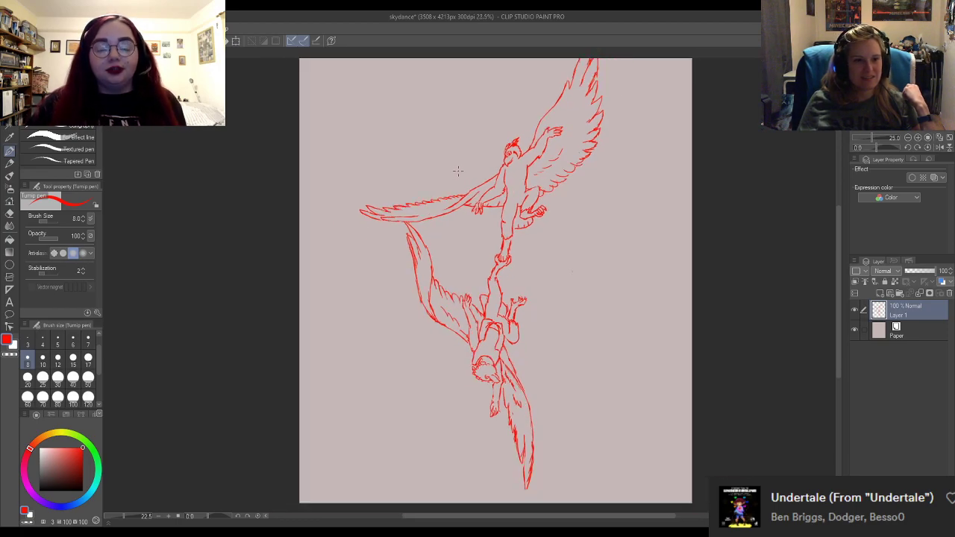
pyautogui.scroll(3, 493, 101)
pyautogui.scroll(3, 494, 101)
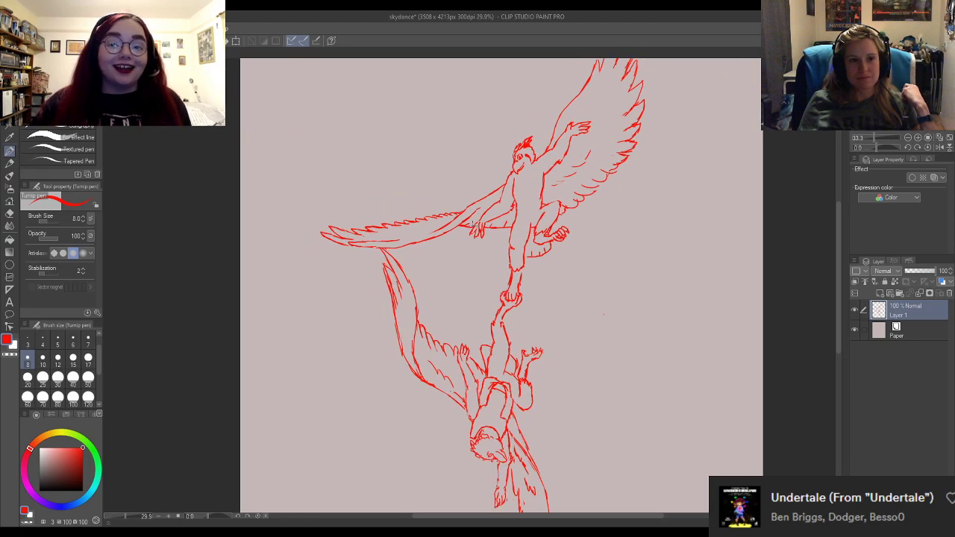
# Erase the stray red speck in the empty background beside the two creatures.
pyautogui.scroll(-3, 472, 242)
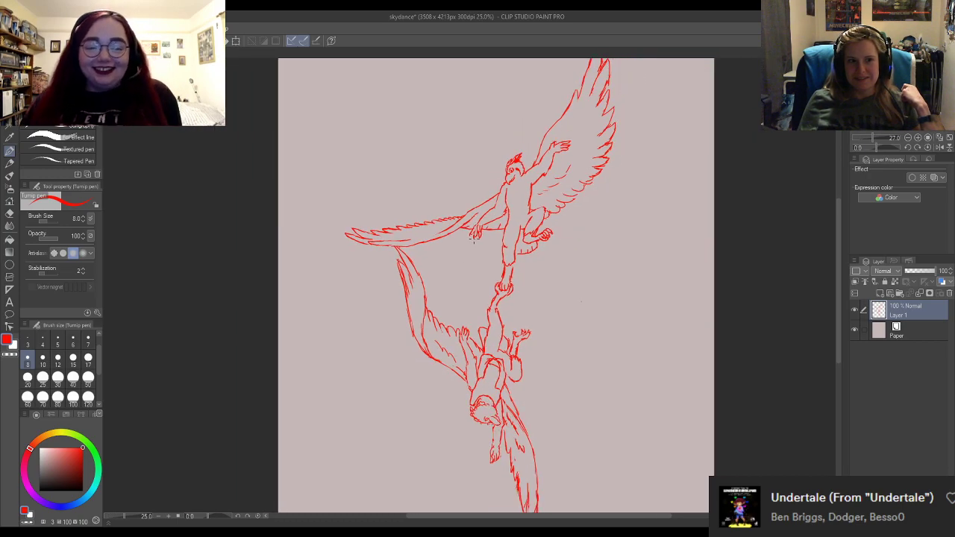
pyautogui.scroll(3, 507, 294)
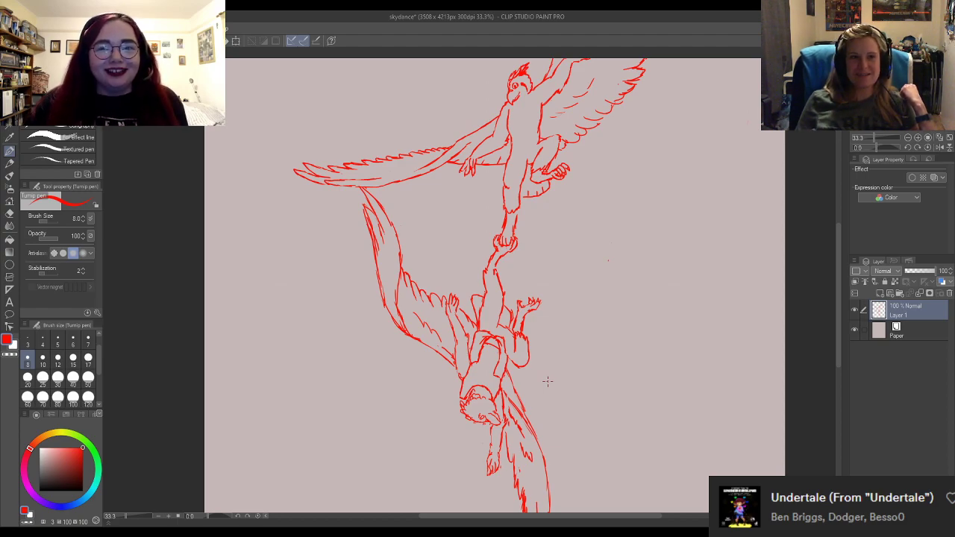
pyautogui.scroll(-4, 582, 351)
pyautogui.scroll(3, 603, 379)
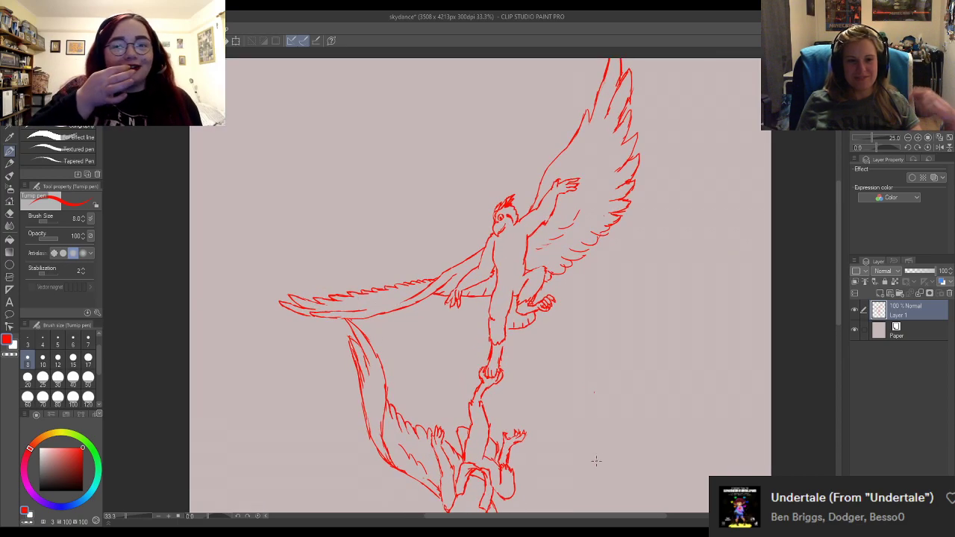
pyautogui.scroll(2, 595, 460)
pyautogui.press('e')
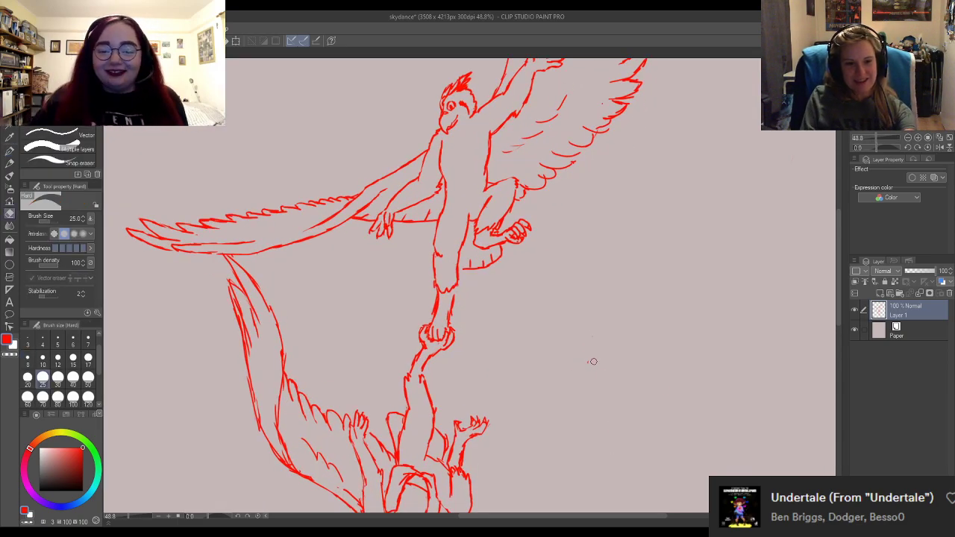
pyautogui.press('p')
# Examine the crested creature's head, raised arm and feathered wing both close up and within the whole composition.
pyautogui.scroll(-4, 617, 201)
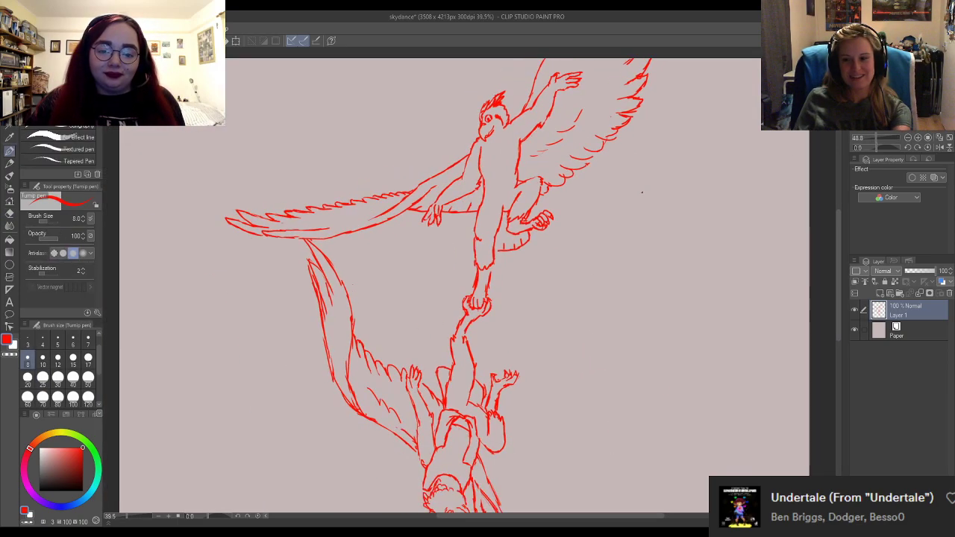
pyautogui.scroll(1, 552, 40)
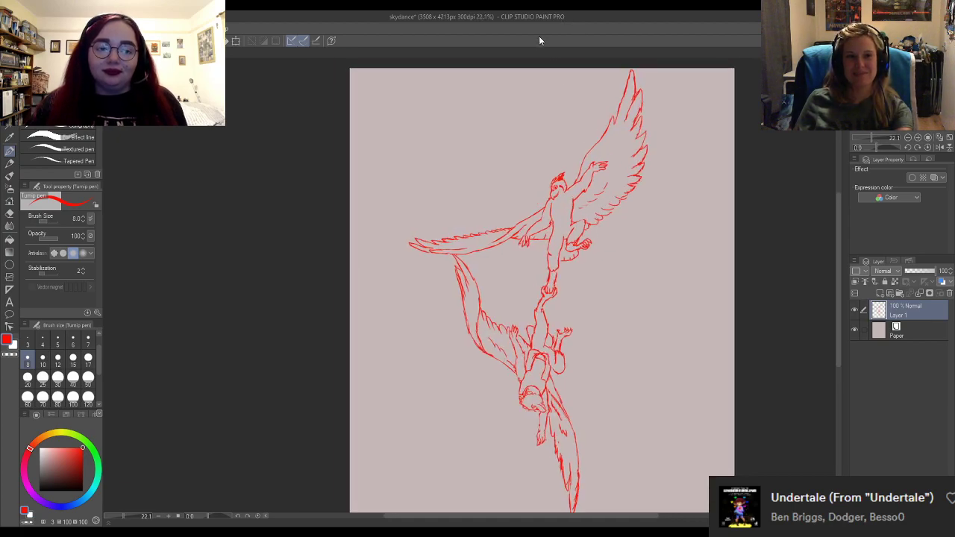
pyautogui.scroll(8, 555, 167)
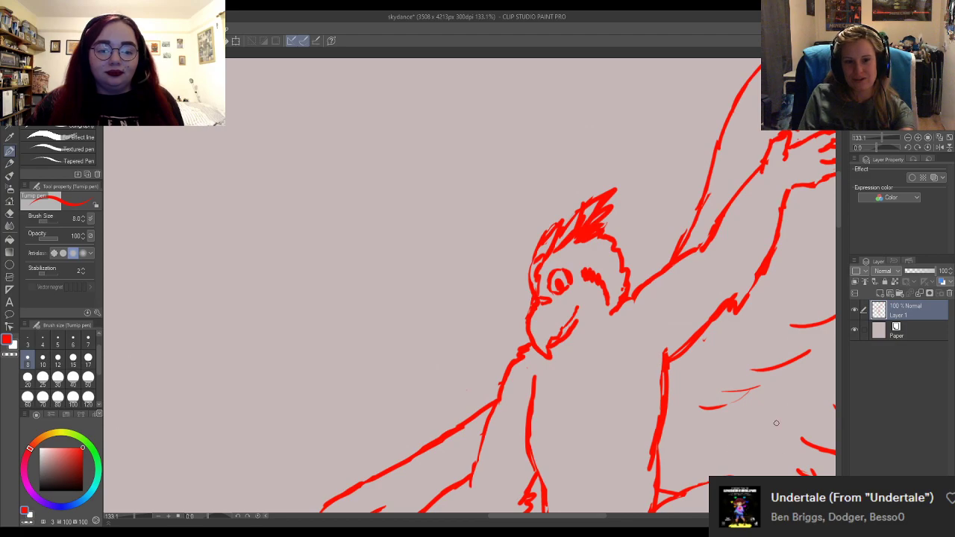
pyautogui.press('e')
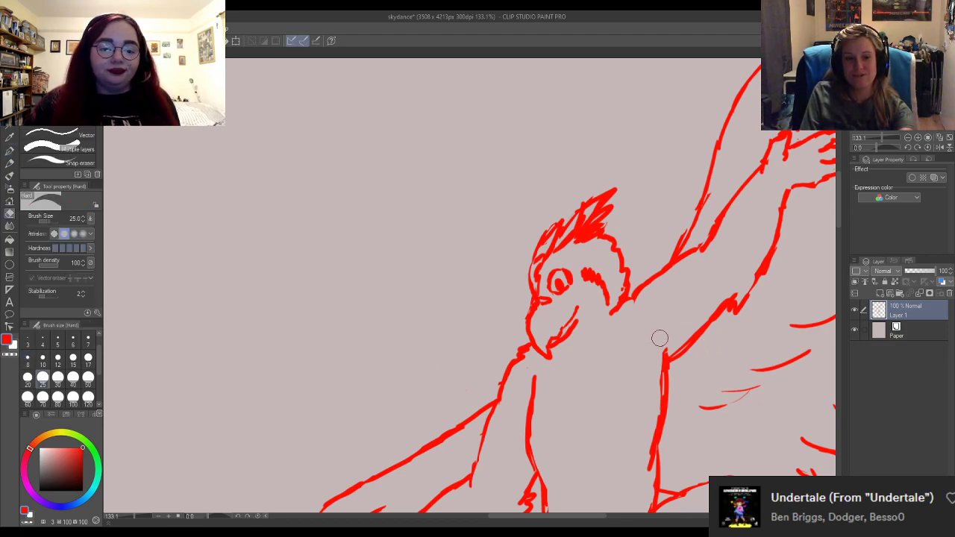
pyautogui.press('p')
pyautogui.scroll(-5, 658, 339)
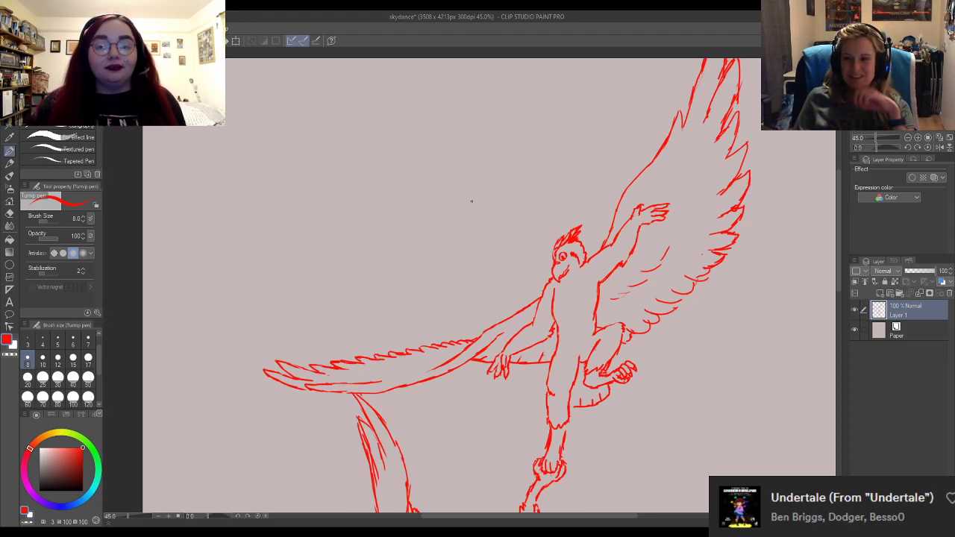
pyautogui.scroll(-3, 472, 201)
pyautogui.scroll(5, 602, 317)
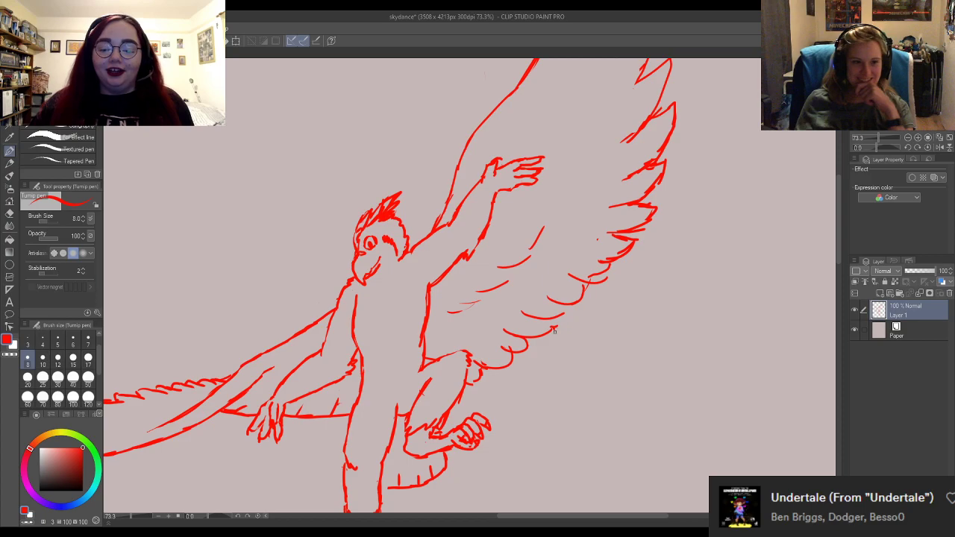
pyautogui.scroll(-3, 554, 330)
pyautogui.scroll(1, 549, 320)
pyautogui.scroll(-2, 545, 309)
pyautogui.scroll(1, 539, 300)
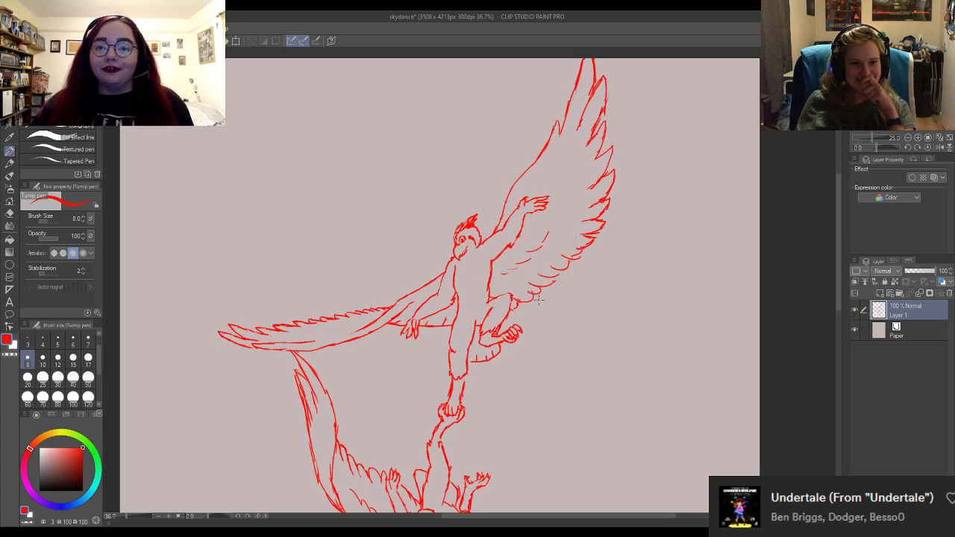
# Redraw the middle feathers on the raised wing's trailing edge with clean overlapping tips, and tidy the rounded ends of the lower feathers.
pyautogui.scroll(5, 539, 300)
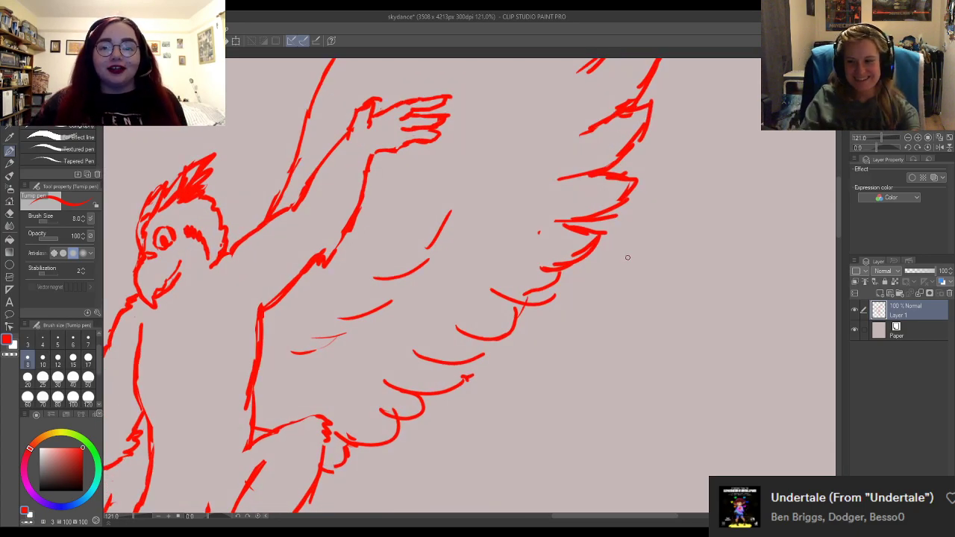
pyautogui.press('e')
pyautogui.moveTo(524, 239)
pyautogui.mouseDown()
pyautogui.moveTo(551, 262)
pyautogui.moveTo(593, 236)
pyautogui.mouseUp()
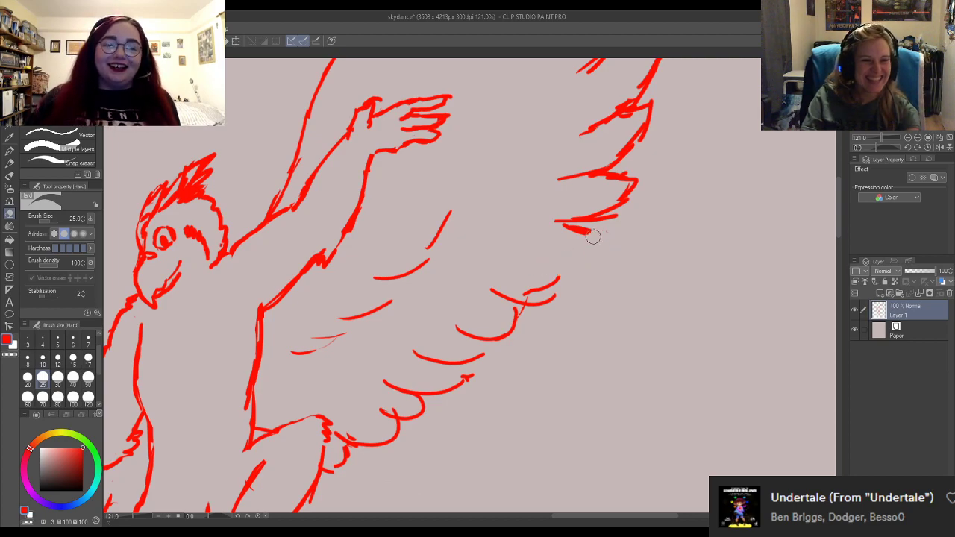
pyautogui.moveTo(563, 274)
pyautogui.mouseDown()
pyautogui.moveTo(522, 288)
pyautogui.moveTo(577, 282)
pyautogui.mouseUp()
pyautogui.press('p')
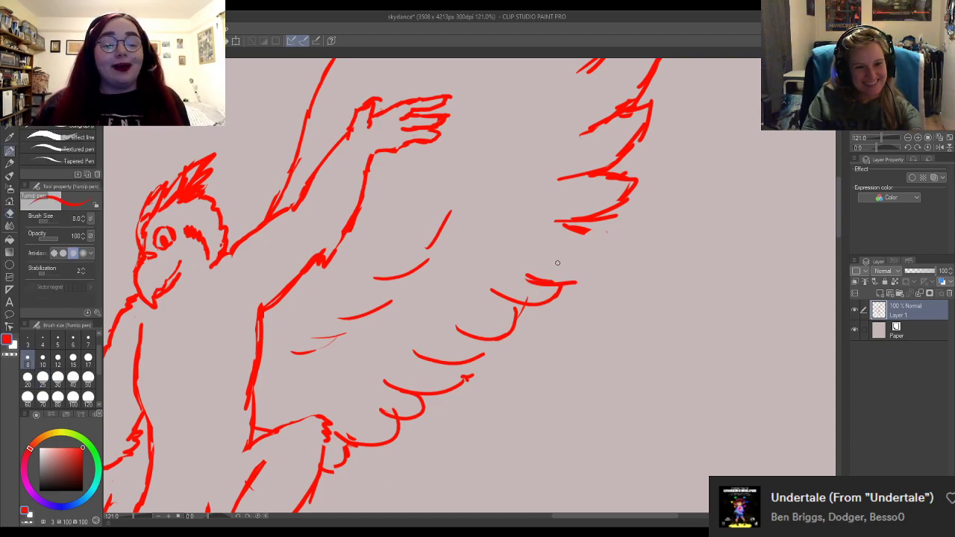
pyautogui.press('e')
pyautogui.moveTo(559, 231)
pyautogui.mouseDown()
pyautogui.moveTo(618, 216)
pyautogui.moveTo(572, 234)
pyautogui.moveTo(561, 253)
pyautogui.moveTo(584, 254)
pyautogui.moveTo(575, 270)
pyautogui.moveTo(615, 243)
pyautogui.moveTo(622, 218)
pyautogui.moveTo(611, 235)
pyautogui.mouseUp()
pyautogui.press('p')
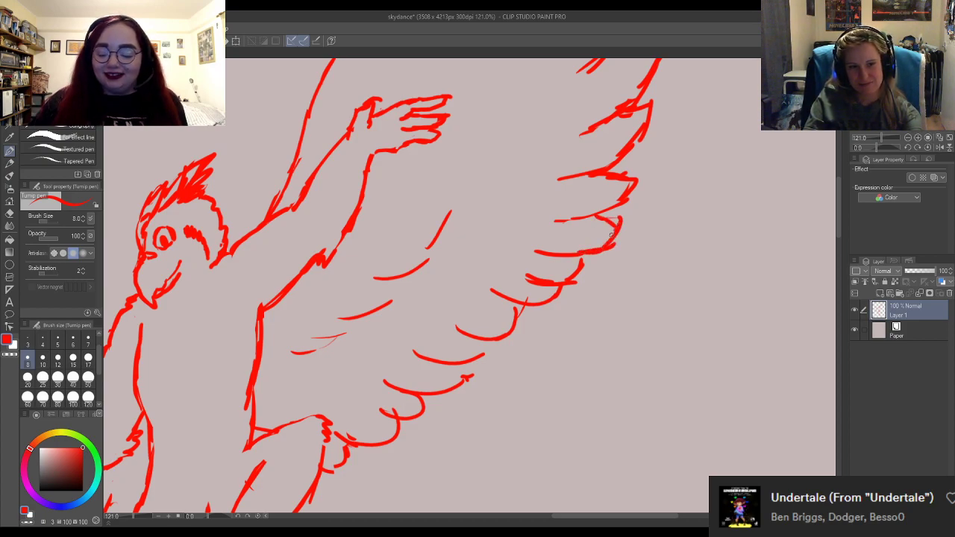
pyautogui.press('e')
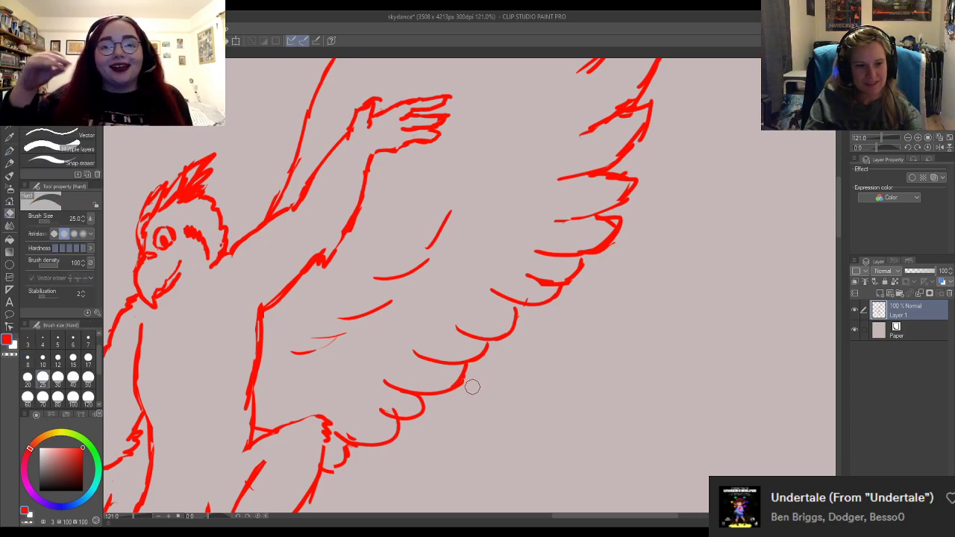
pyautogui.press('p')
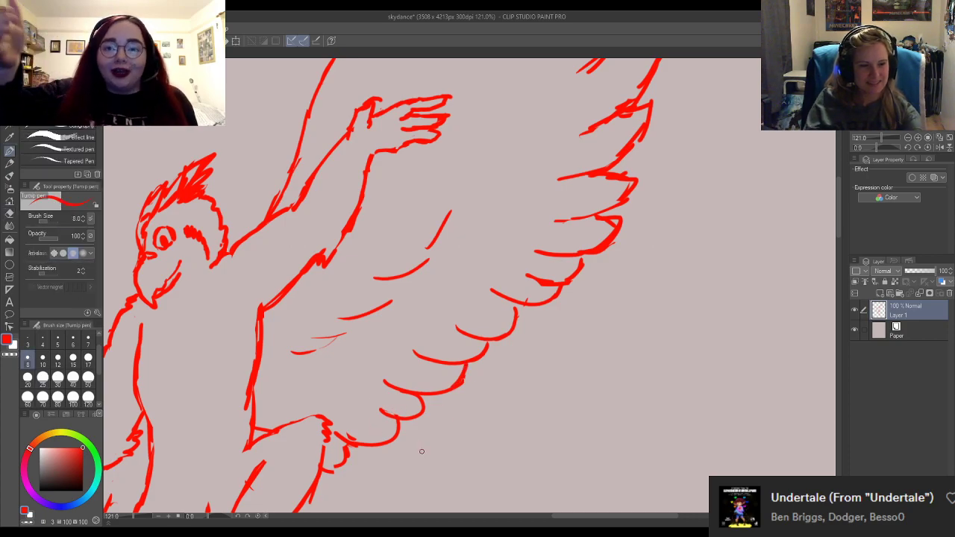
# Replace the small curled feathers beside the crested creature's bent knee with one curved feather meeting the leg, and clean up the leg's outline.
pyautogui.scroll(-3, 532, 361)
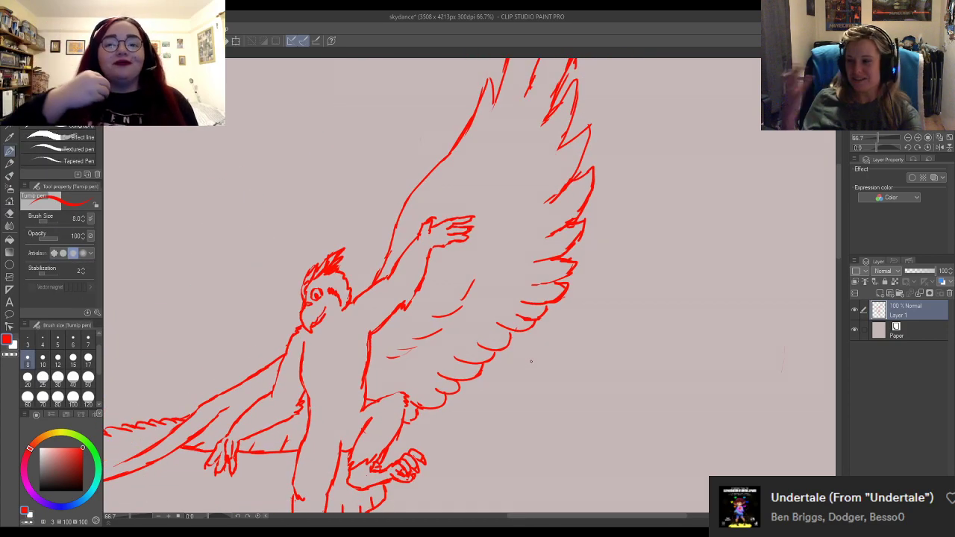
pyautogui.scroll(-4, 530, 362)
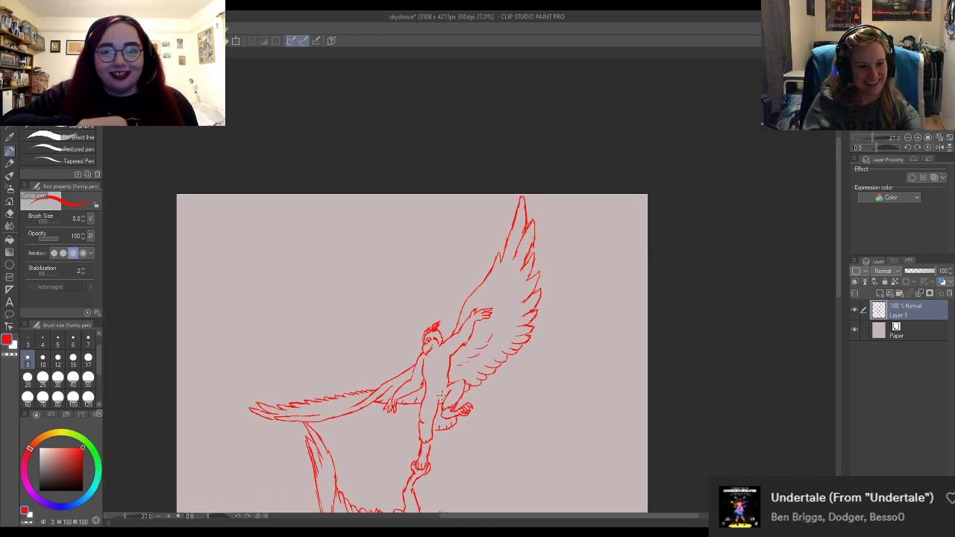
pyautogui.scroll(5, 470, 379)
pyautogui.scroll(3, 470, 379)
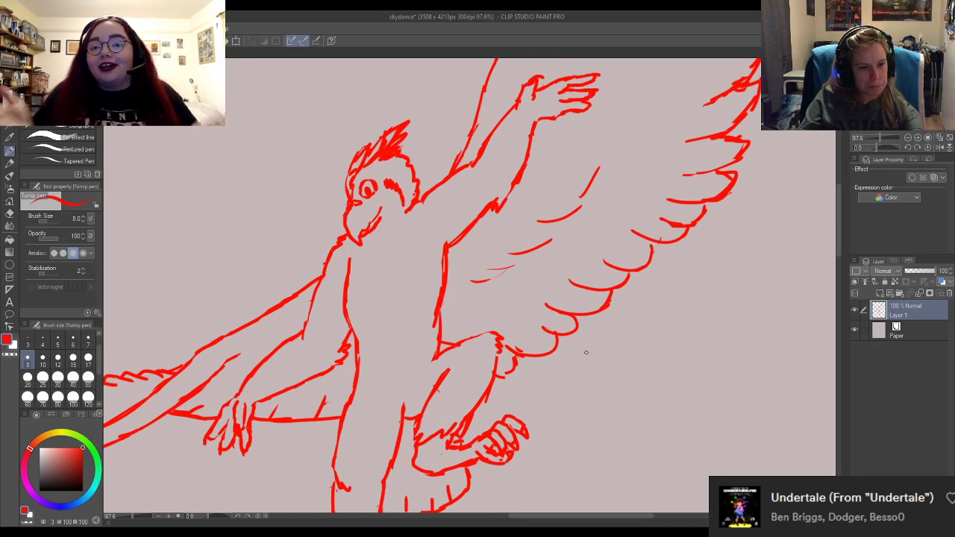
pyautogui.press('e')
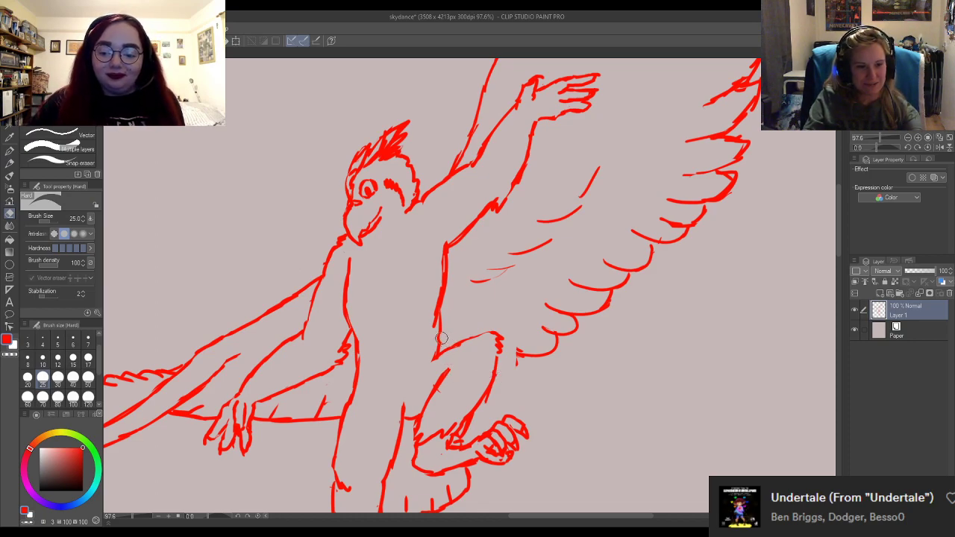
pyautogui.press('p')
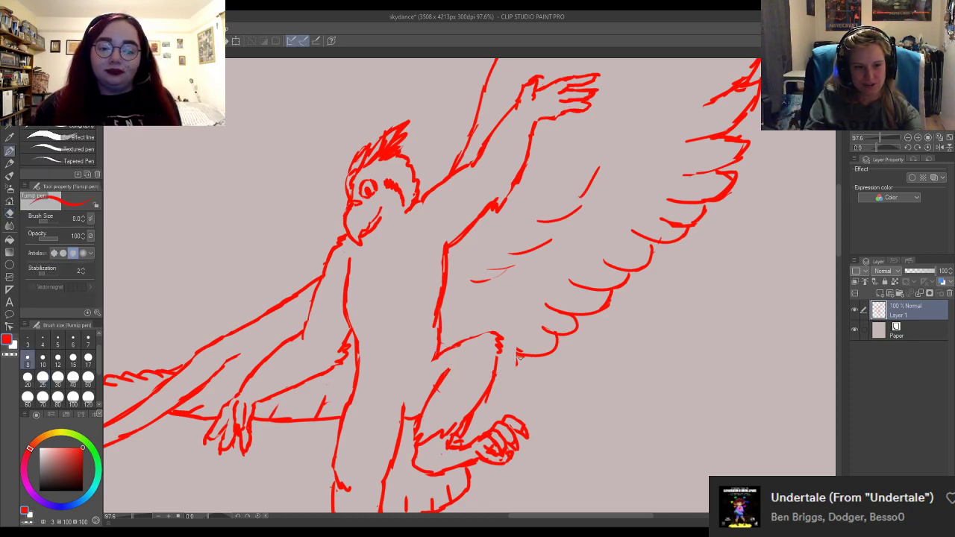
pyautogui.press('e')
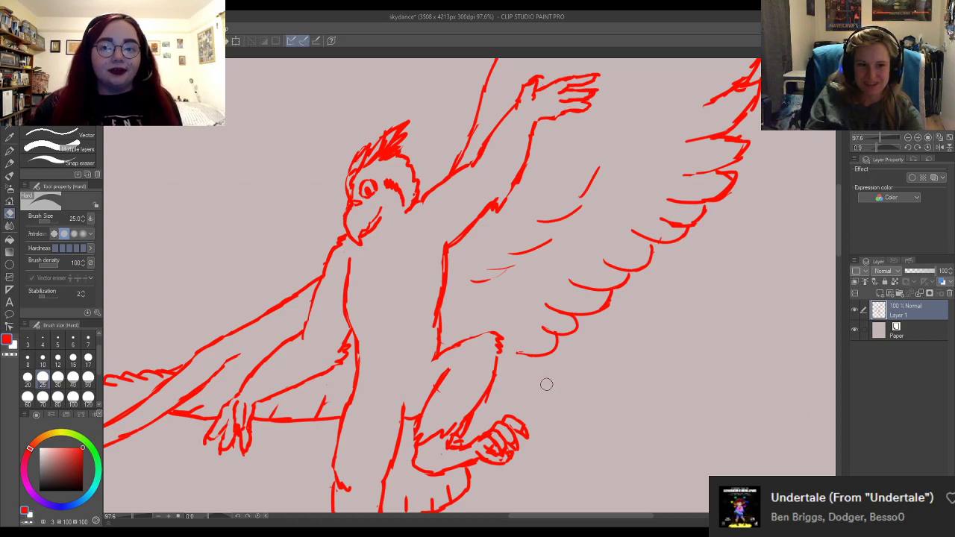
pyautogui.press('p')
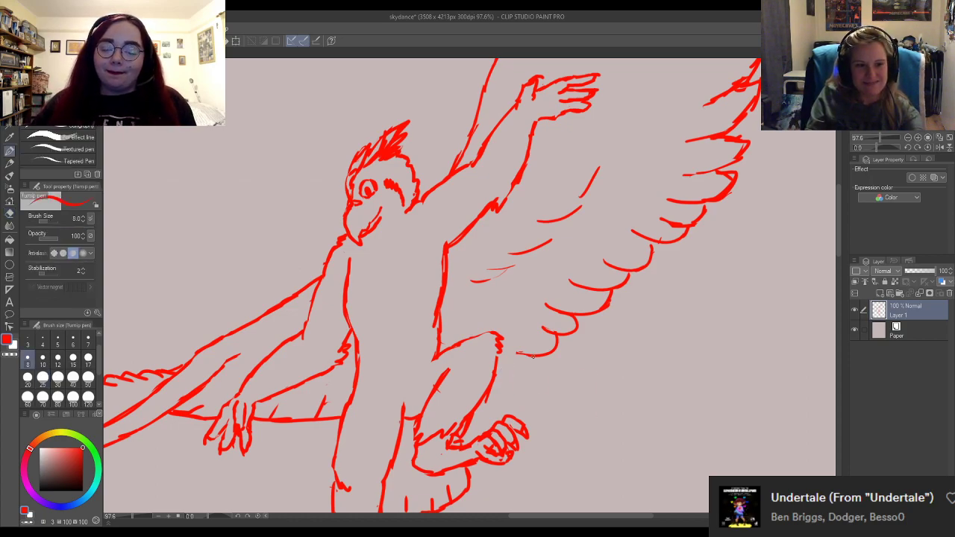
pyautogui.moveTo(529, 357)
pyautogui.mouseDown()
pyautogui.moveTo(510, 370)
pyautogui.moveTo(522, 363)
pyautogui.moveTo(500, 369)
pyautogui.moveTo(495, 357)
pyautogui.moveTo(491, 381)
pyautogui.mouseUp()
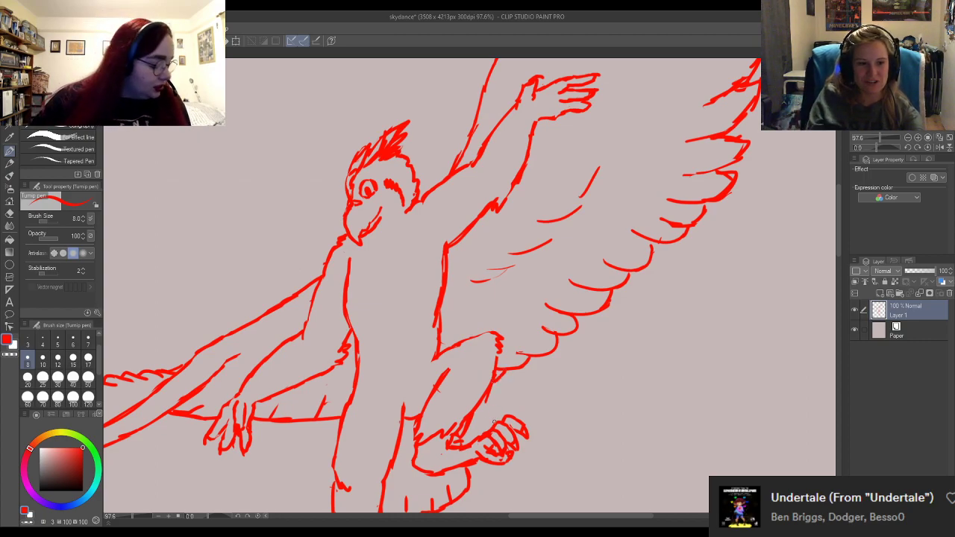
pyautogui.press('e')
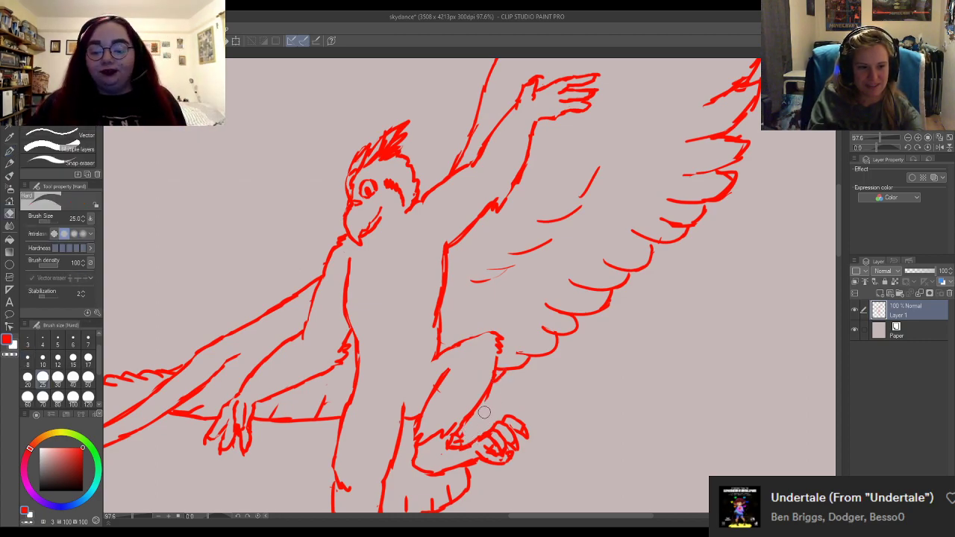
pyautogui.press('p')
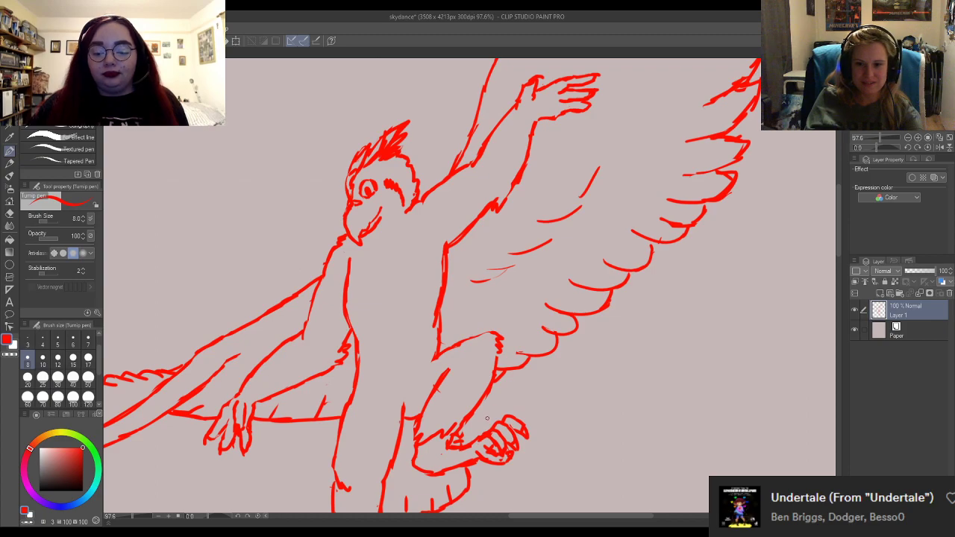
# Review the reworked wing edge and bent leg against the full composition of both creatures.
pyautogui.scroll(-5, 555, 373)
pyautogui.scroll(-4, 571, 365)
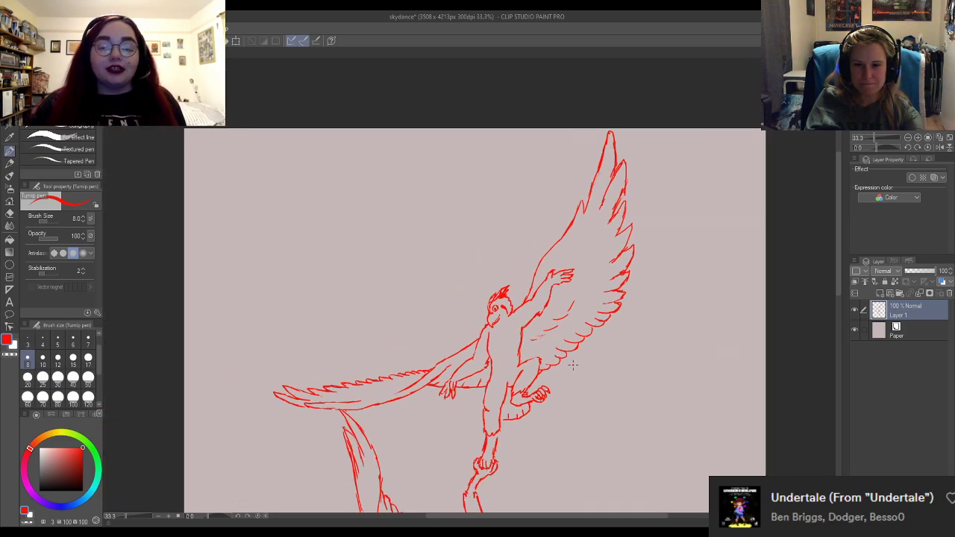
pyautogui.scroll(-1, 571, 373)
pyautogui.scroll(3, 579, 392)
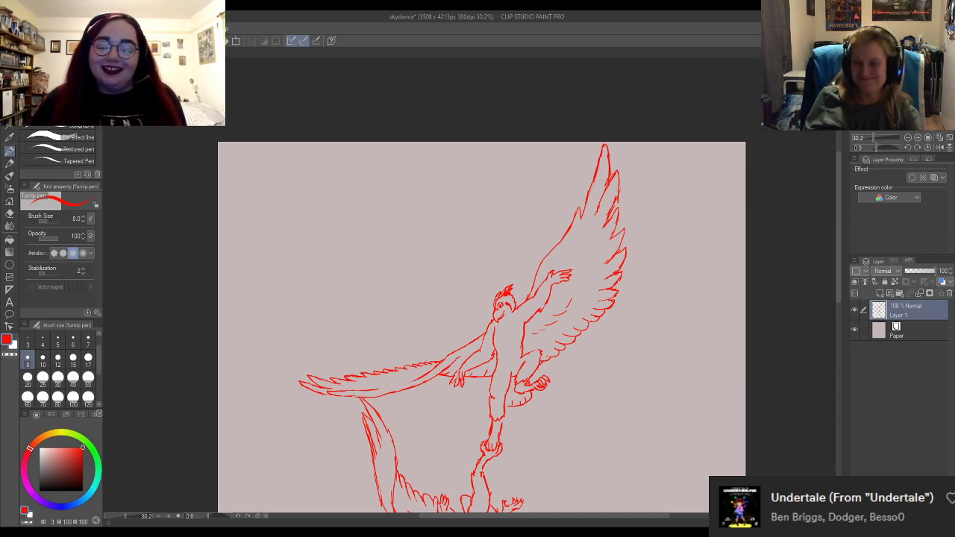
pyautogui.scroll(-4, 619, 239)
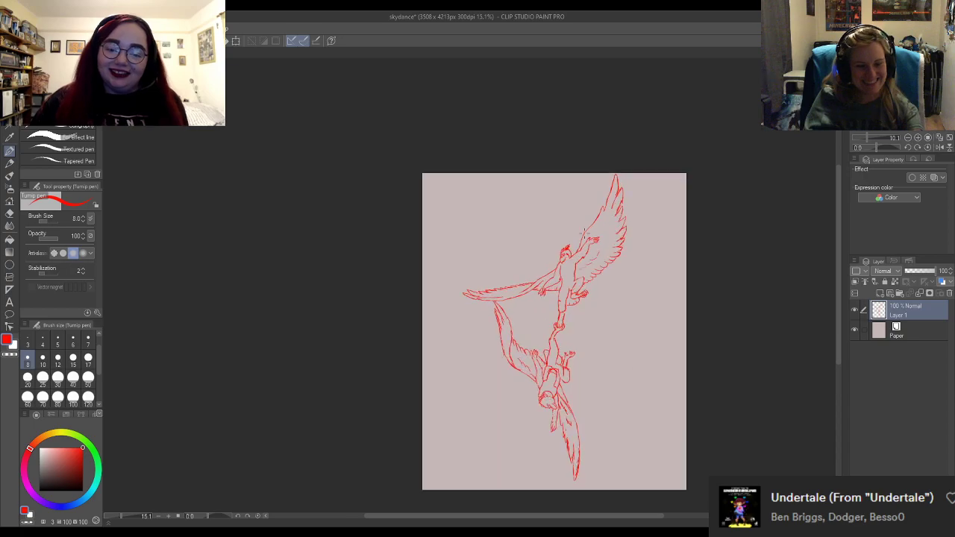
pyautogui.scroll(3, 604, 284)
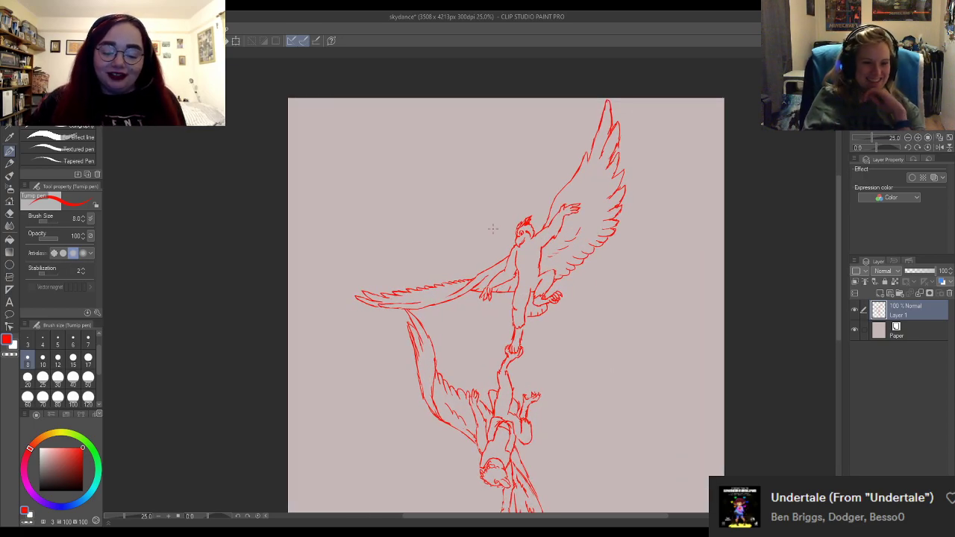
pyautogui.scroll(8, 492, 221)
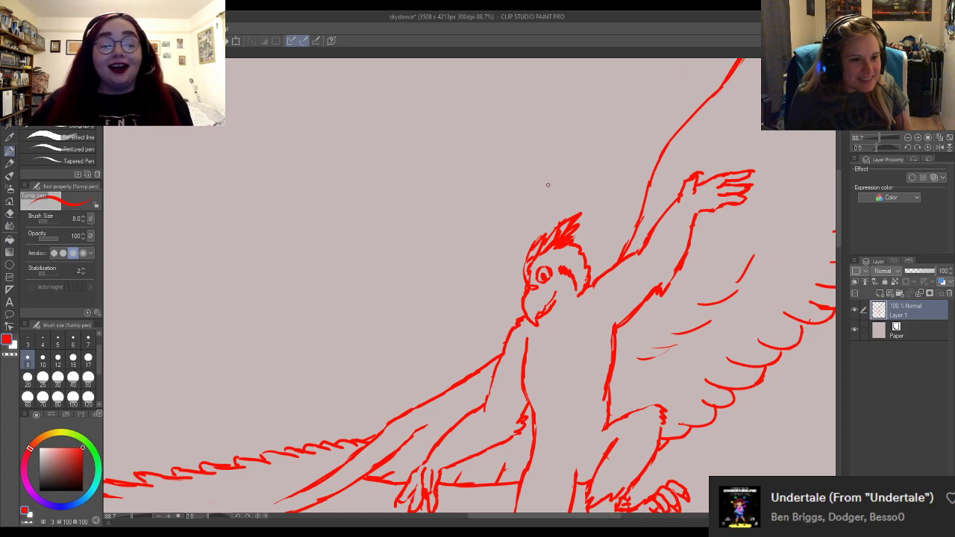
pyautogui.scroll(-5, 518, 222)
pyautogui.scroll(3, 496, 221)
pyautogui.scroll(-3, 496, 221)
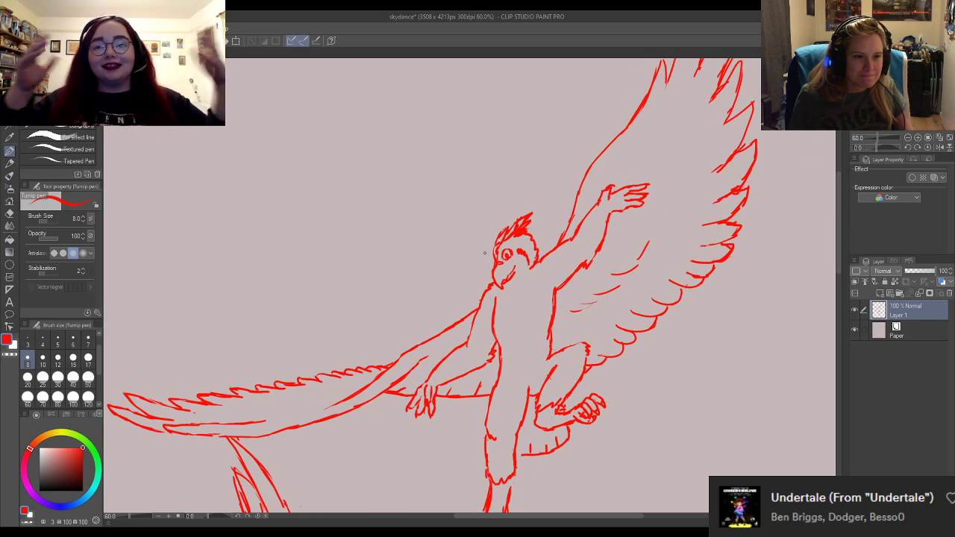
pyautogui.scroll(4, 492, 227)
pyautogui.scroll(-5, 491, 234)
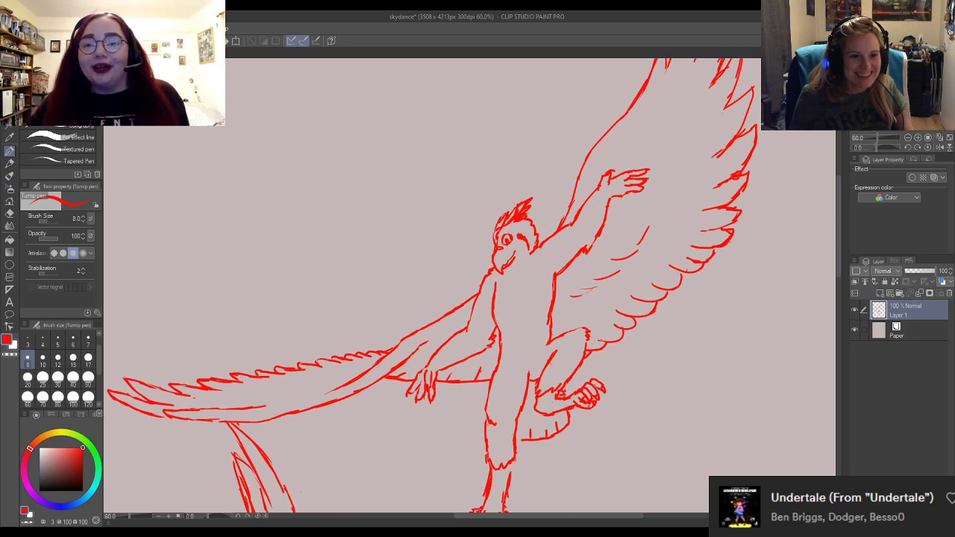
pyautogui.scroll(-4, 432, 440)
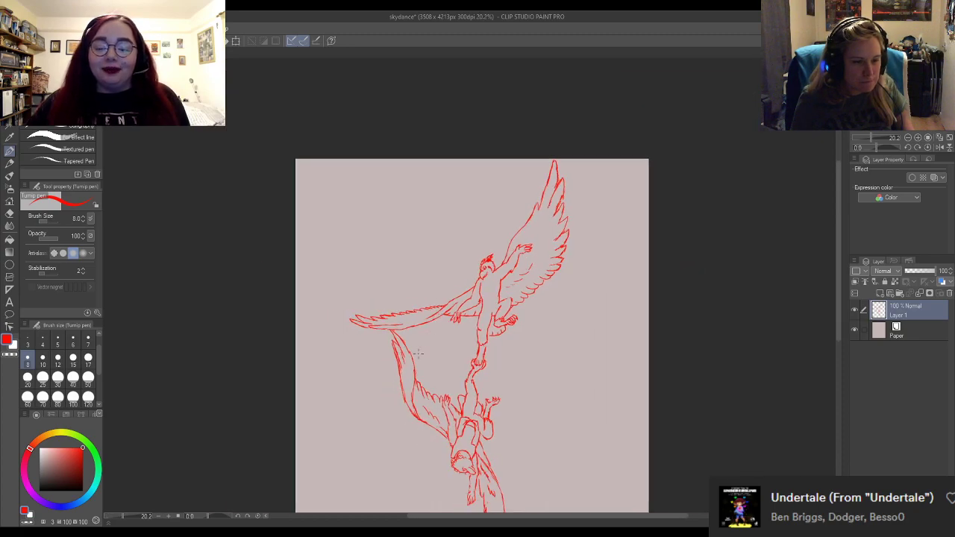
# Save the current state of the two-creature sketch to the skydance file.
pyautogui.scroll(2, 425, 462)
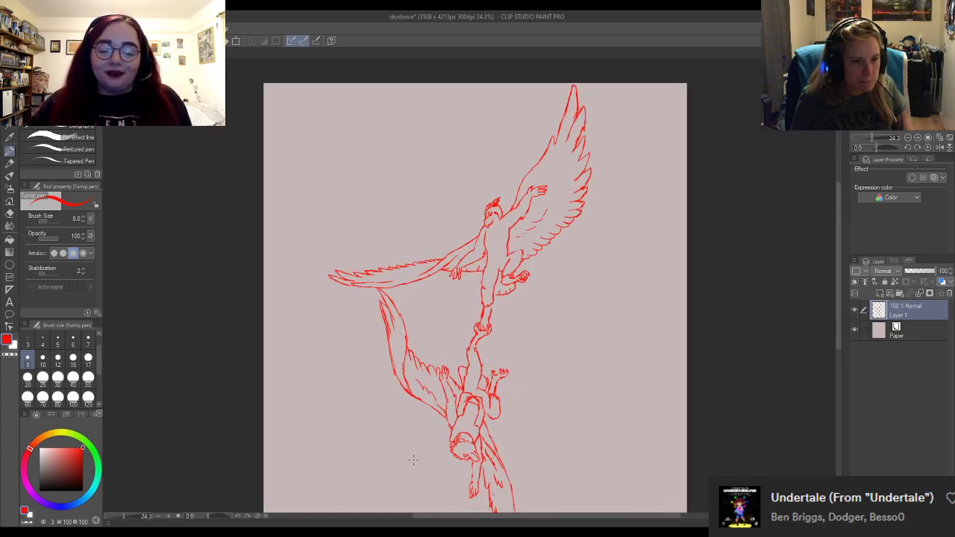
pyautogui.scroll(-1, 413, 459)
pyautogui.scroll(-1, 407, 387)
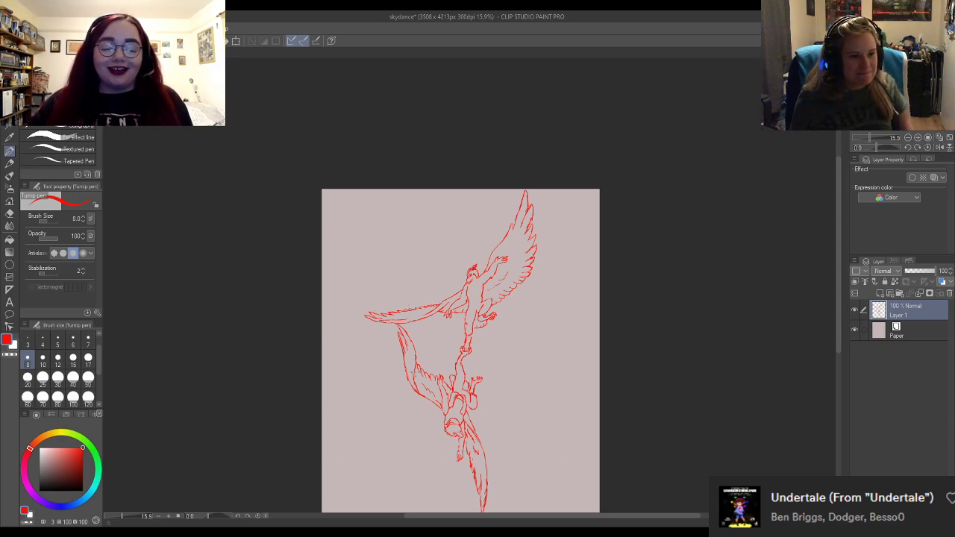
pyautogui.scroll(-1, 422, 411)
pyautogui.scroll(-1, 459, 404)
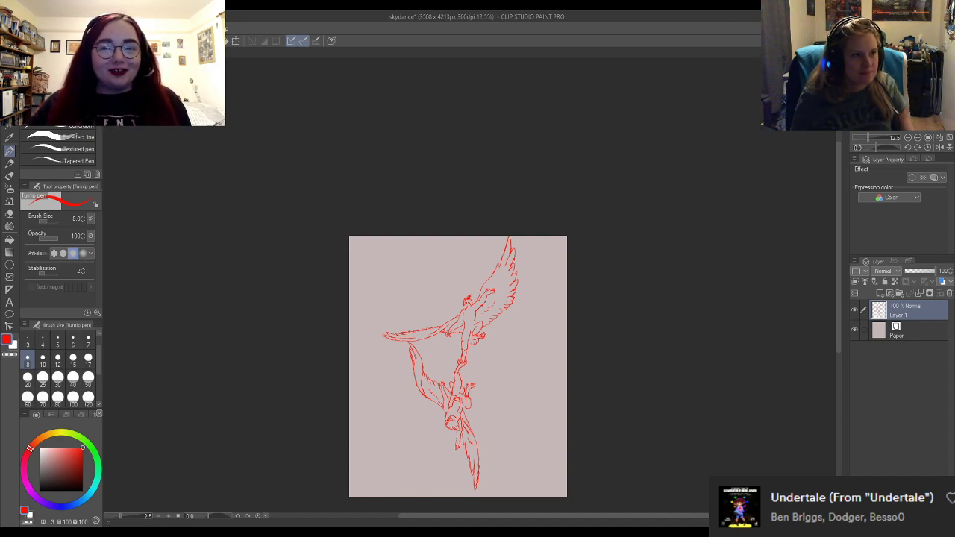
pyautogui.hotkey('ctrl', 's')
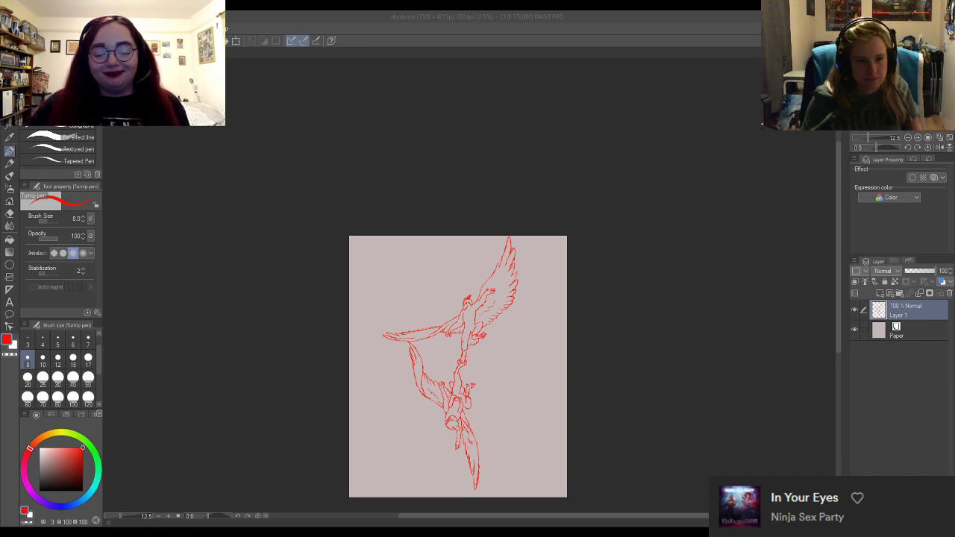
pyautogui.scroll(2, 458, 365)
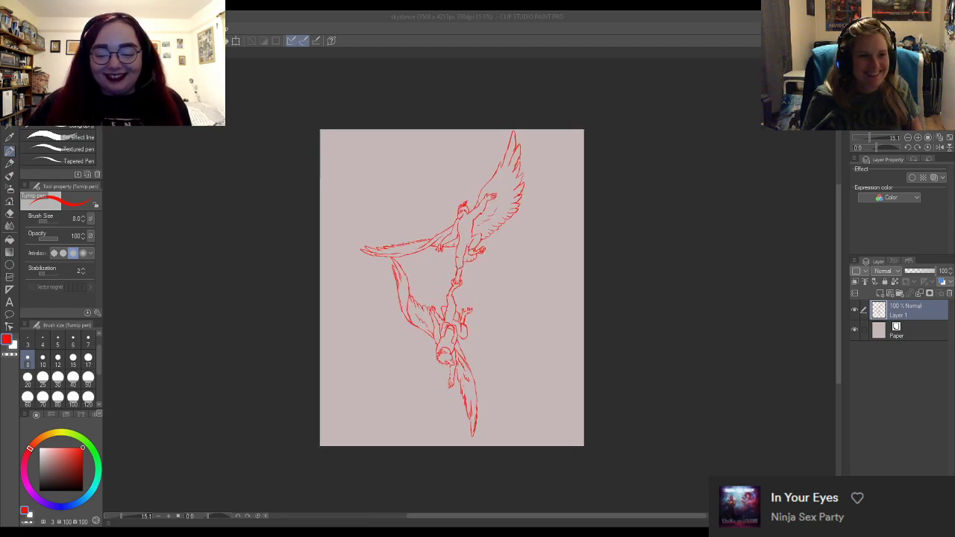
pyautogui.scroll(2, 529, 343)
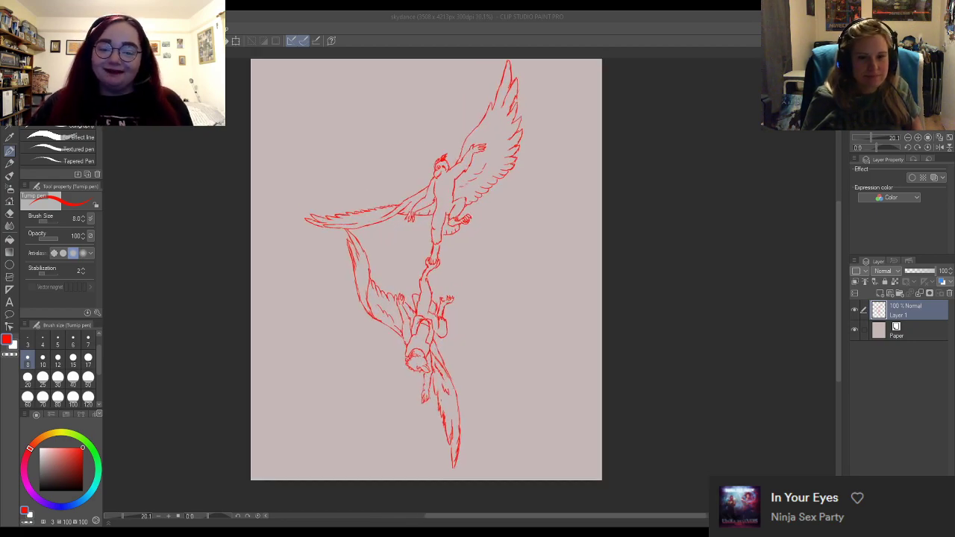
pyautogui.scroll(1, 838, 324)
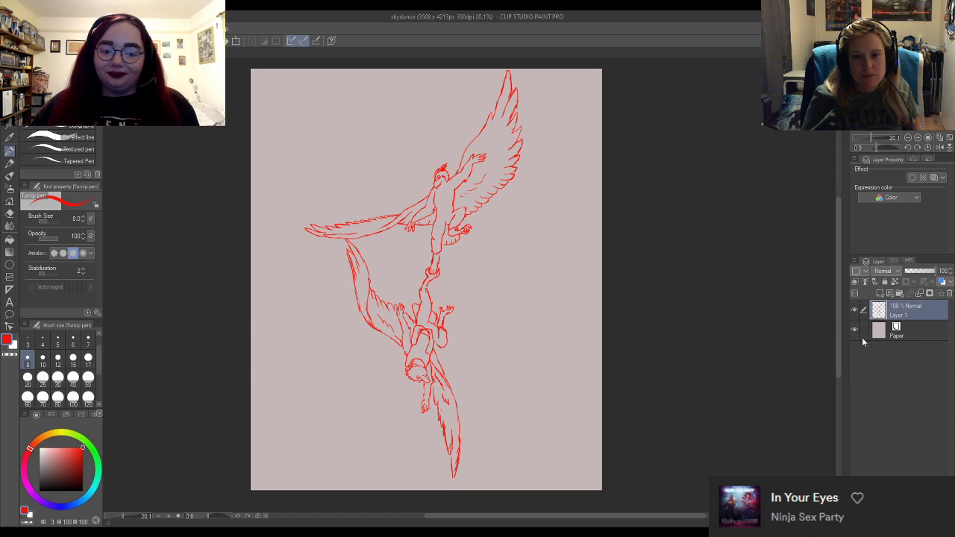